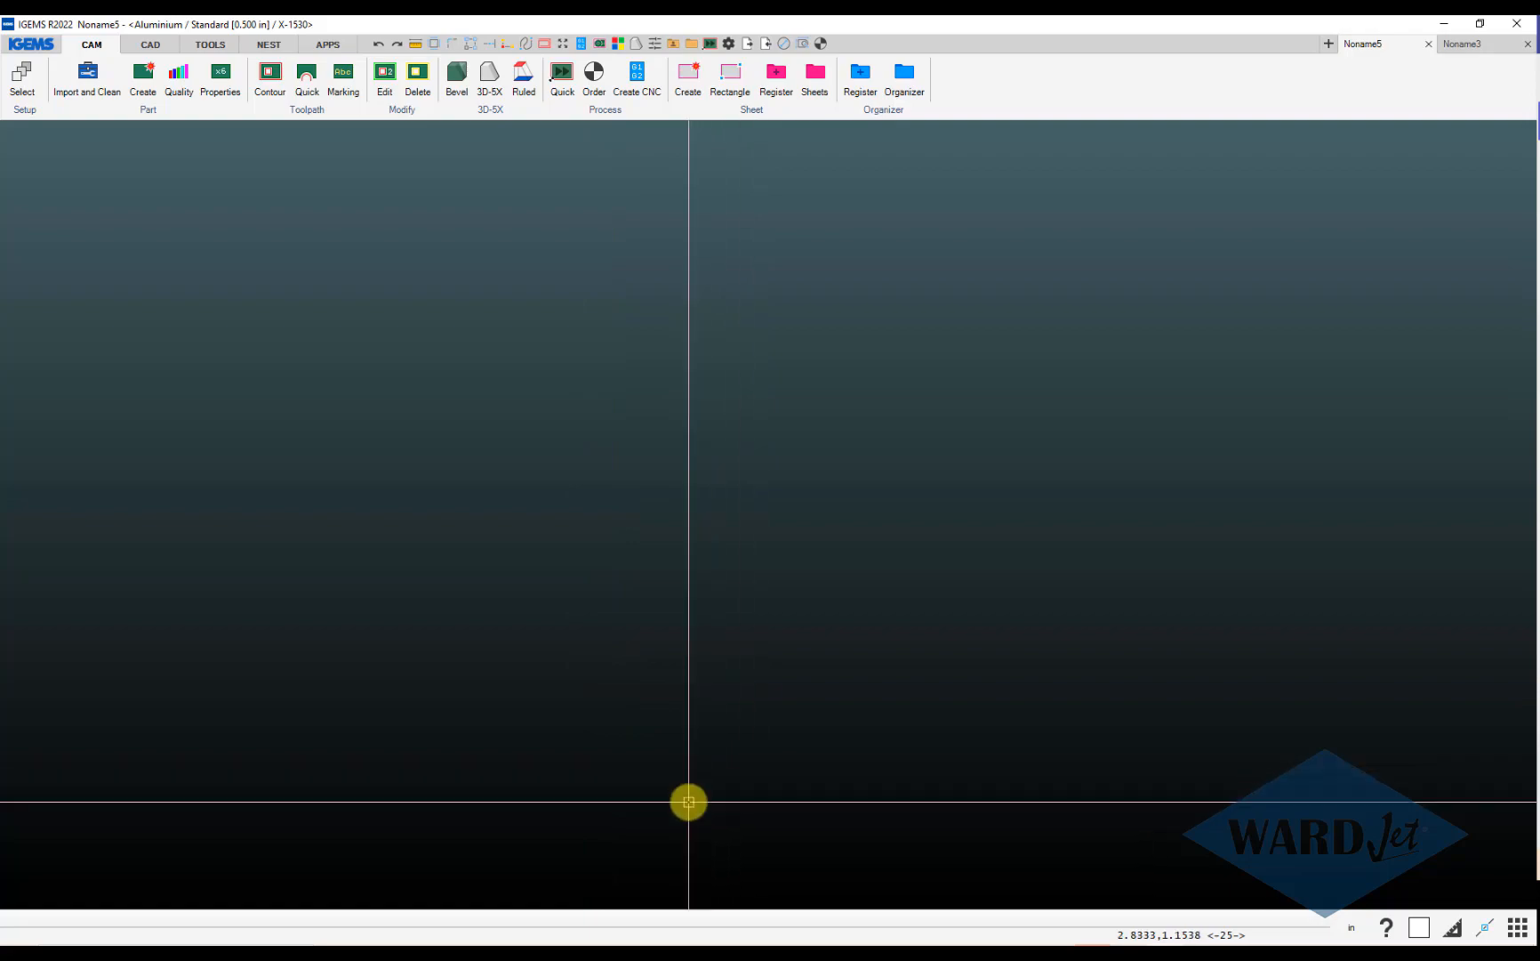
Switch to YouTube to look over the igemswaterjet channel's videos, and return to IGEMS.
{"action": "left_click", "coordinate": [622, 881]}
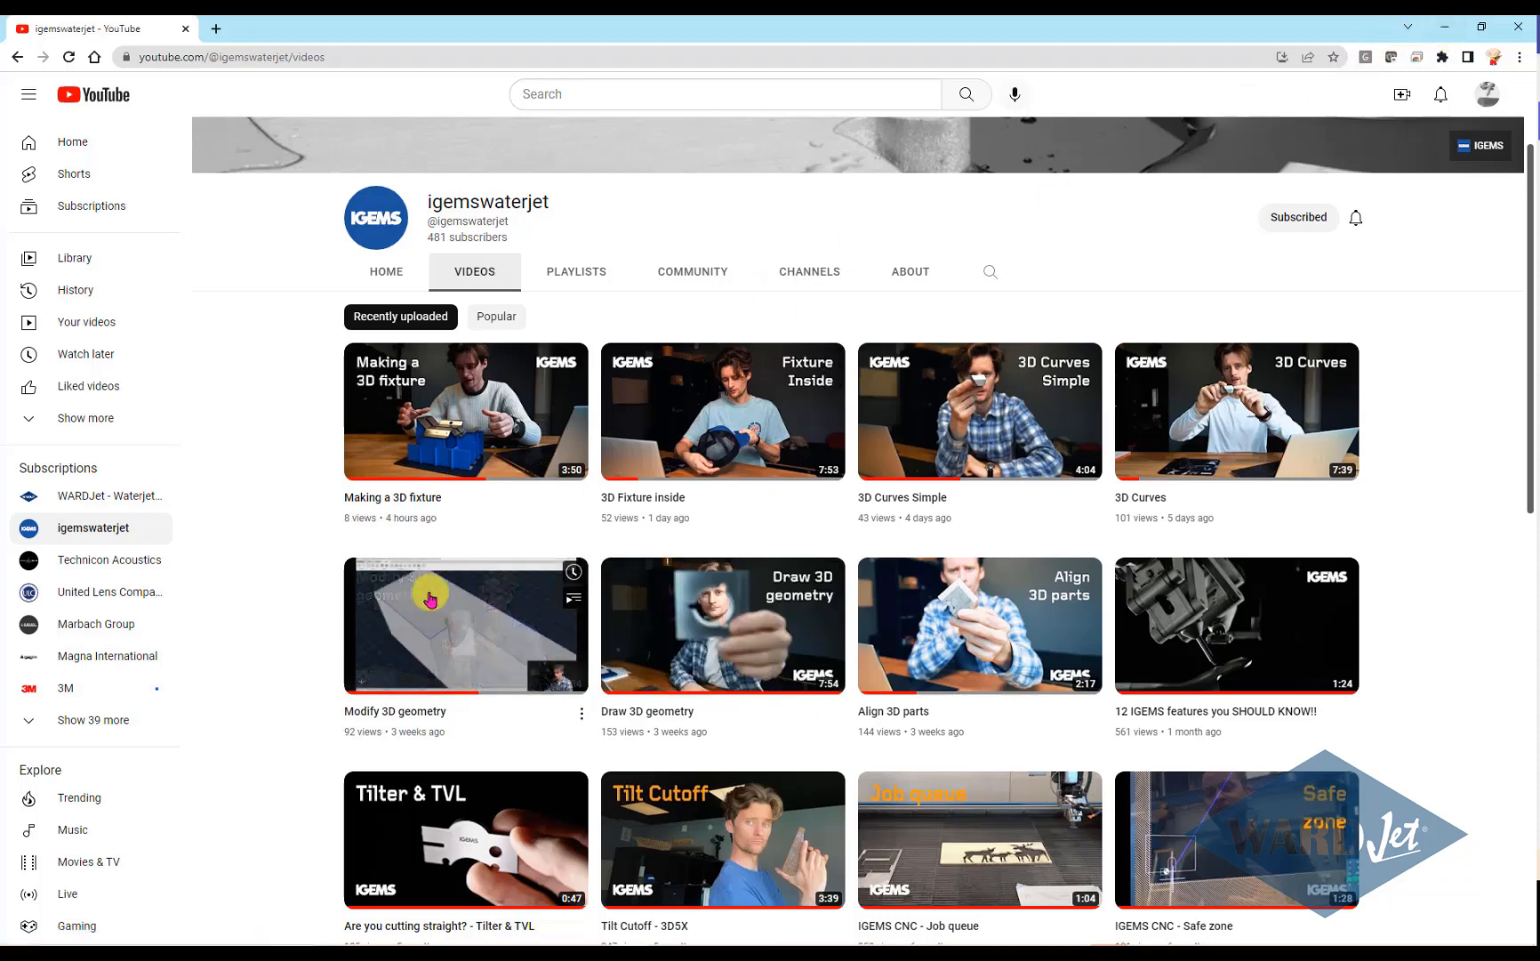
{"action": "left_click", "coordinate": [1442, 27]}
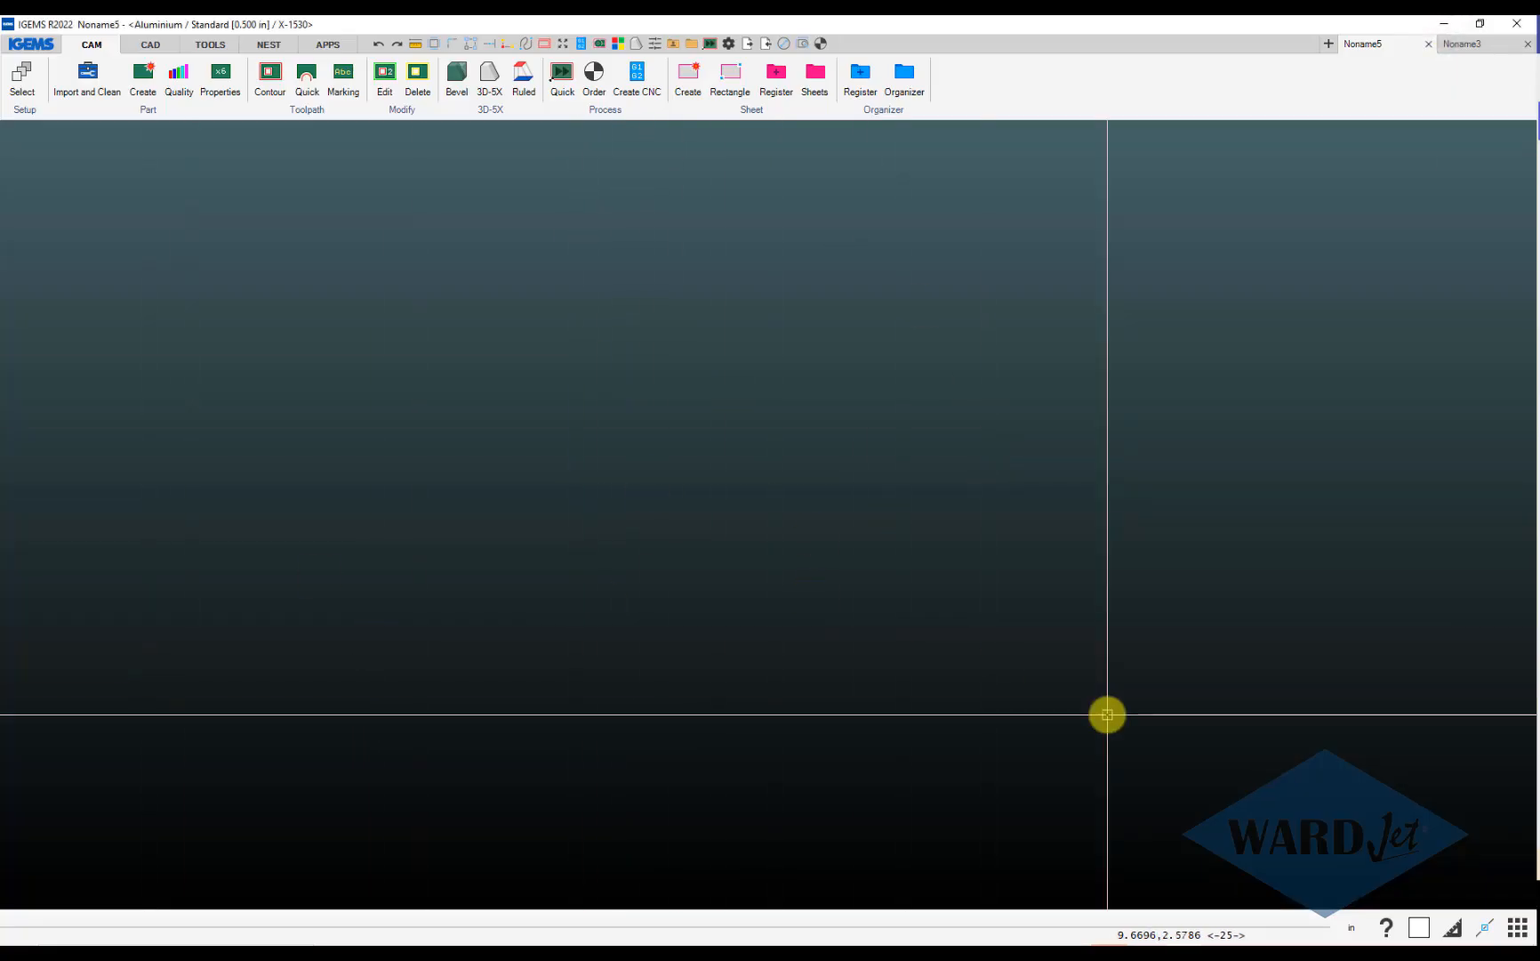
Start the 3D-5X module and open the model file chamferandradius.step from the APEX 60 Demo Parts folder.
{"action": "left_click", "coordinate": [490, 89]}
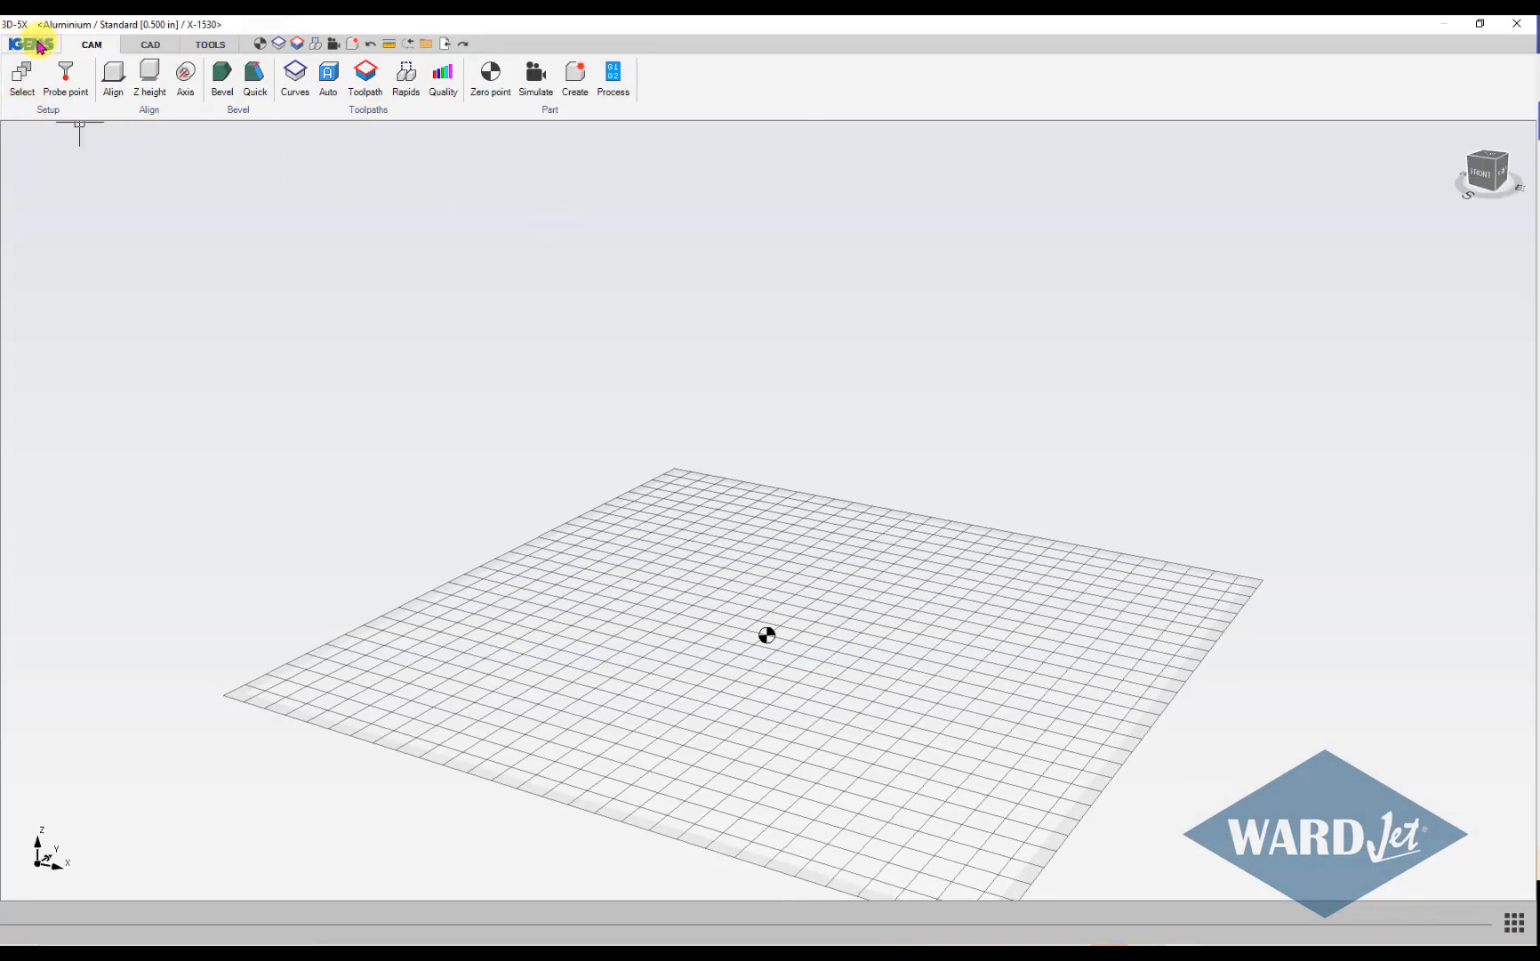
{"action": "left_click", "coordinate": [40, 44]}
{"action": "left_click", "coordinate": [52, 103]}
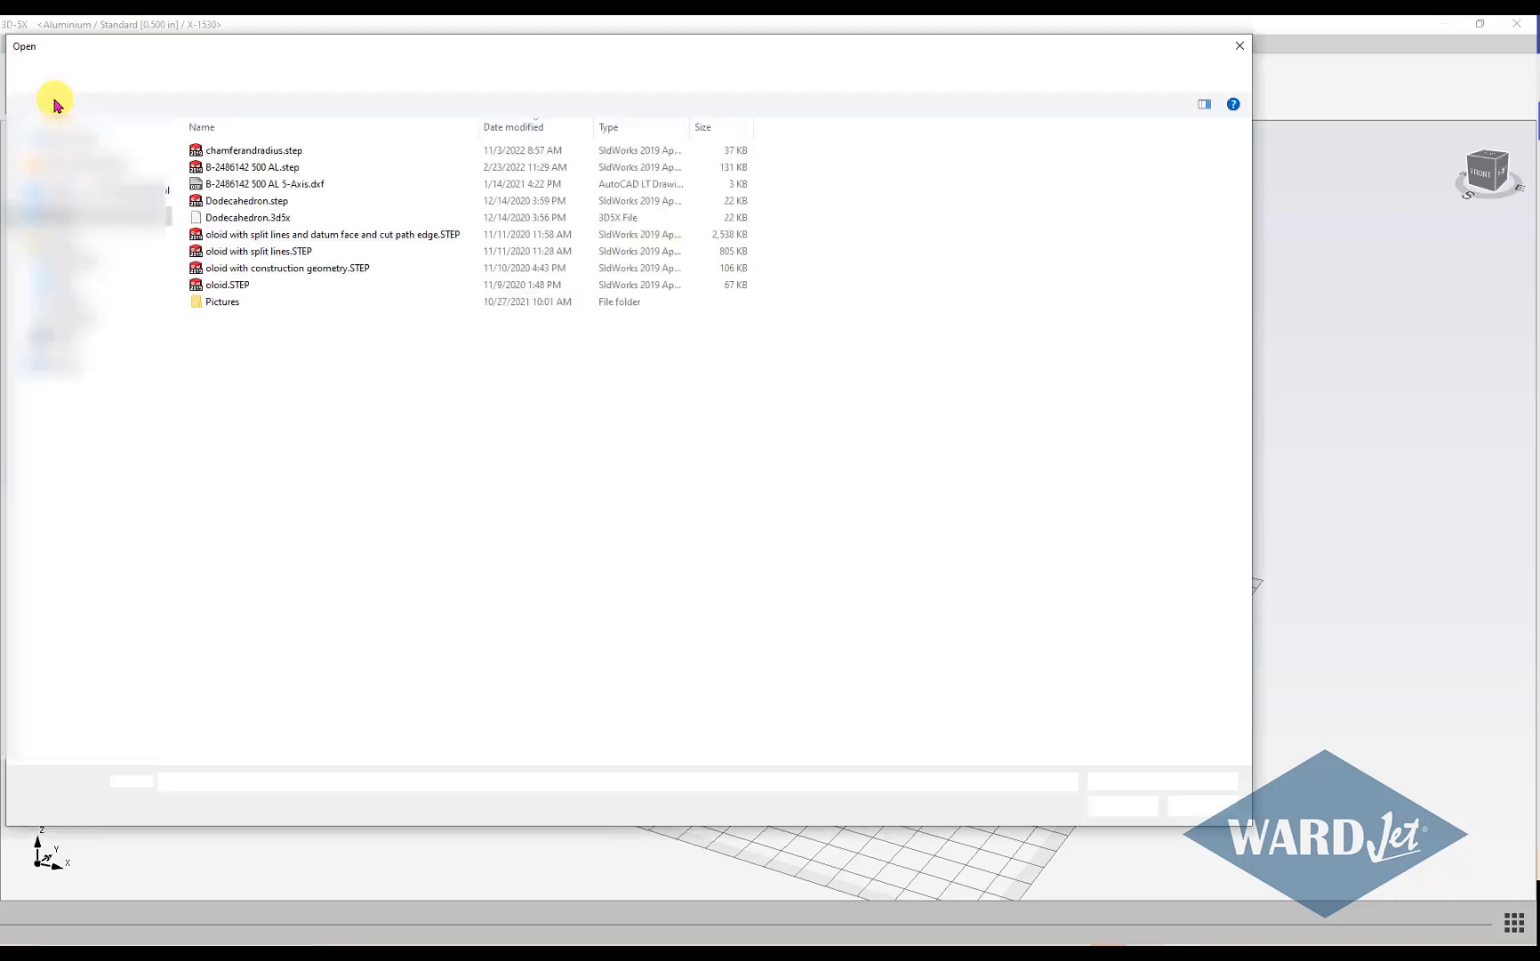
{"action": "left_click", "coordinate": [271, 151]}
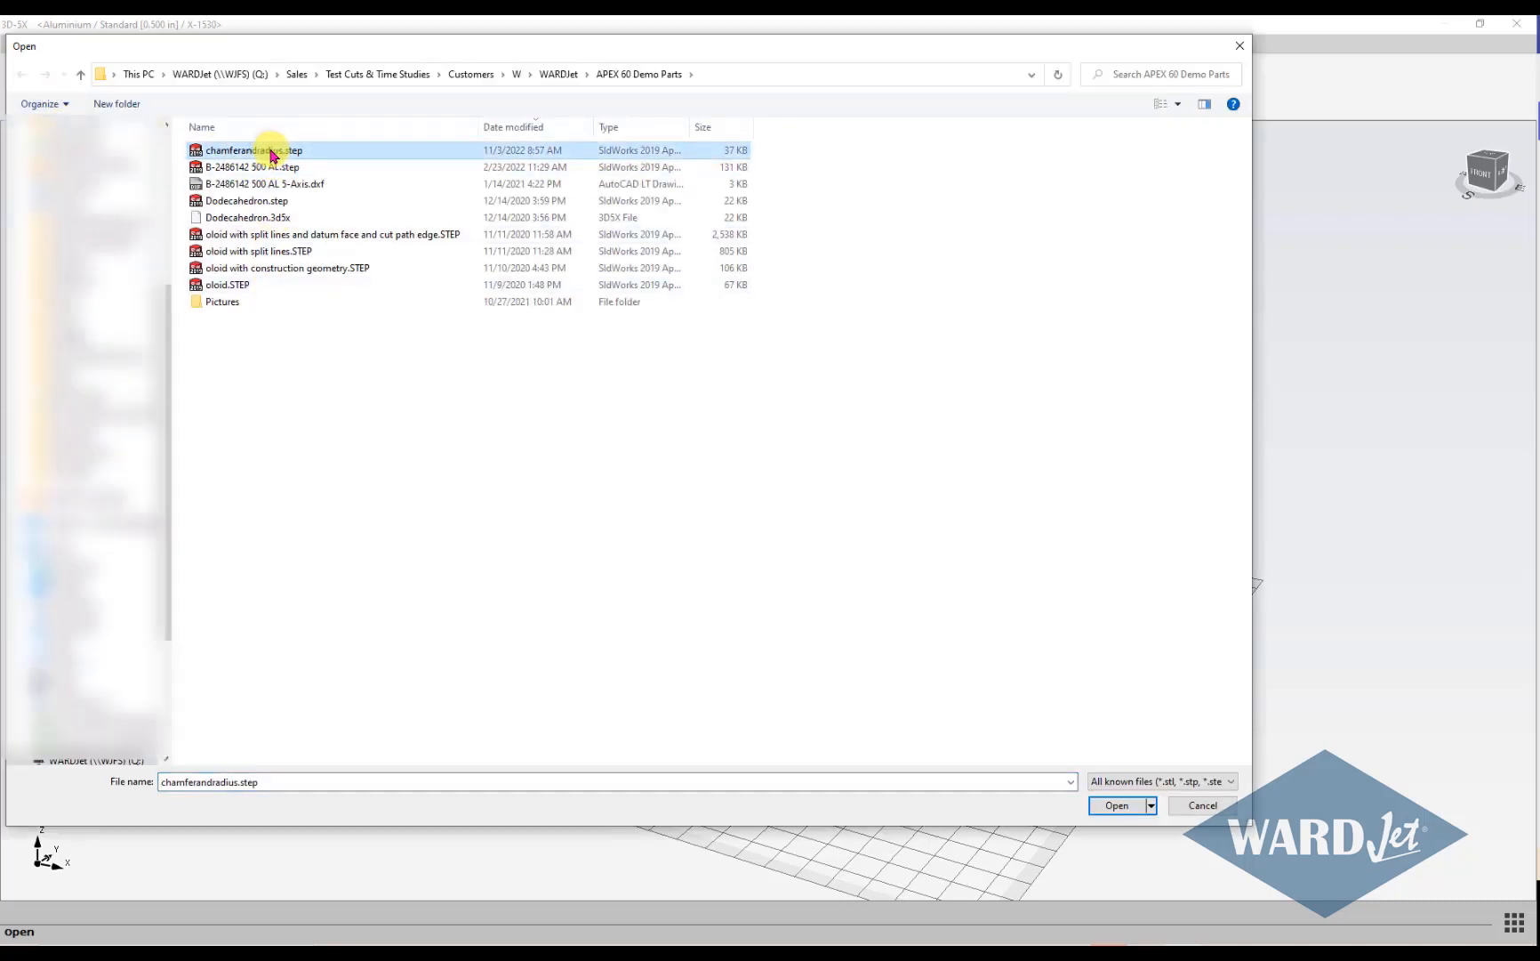
{"action": "left_click", "coordinate": [1115, 806]}
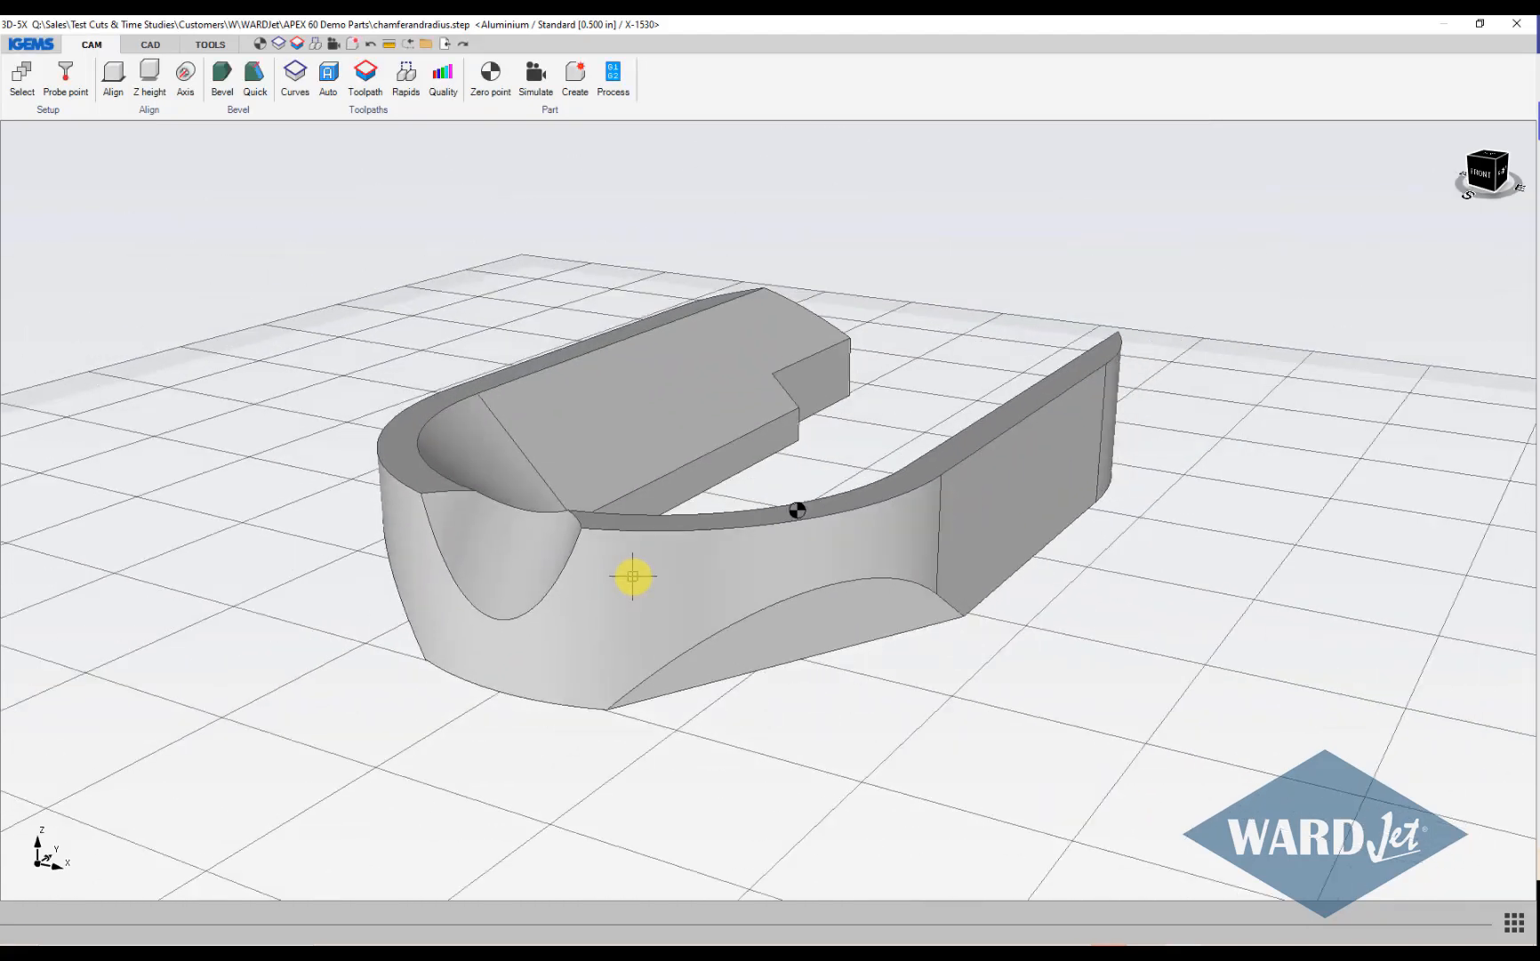
Check the imported part's overall X, Y and Z dimensions in the model properties.
{"action": "scroll", "coordinate": [632, 556], "scroll_direction": "down", "scroll_amount": 4}
{"action": "middle_click_drag", "start_coordinate": [612, 523], "coordinate": [388, 227]}
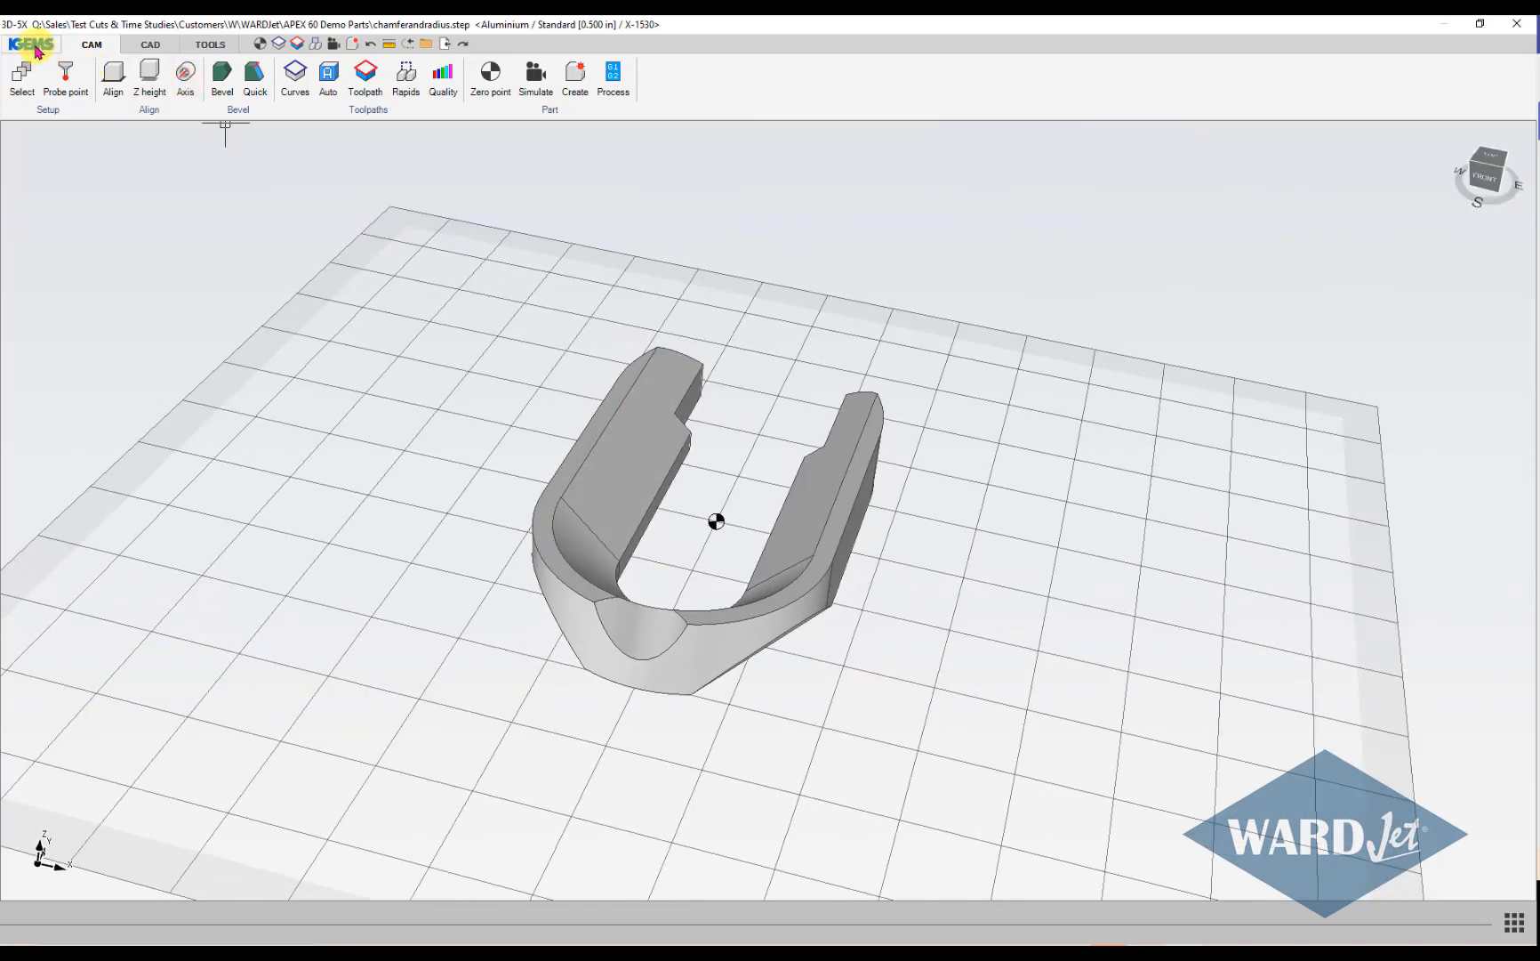
{"action": "left_click", "coordinate": [34, 44]}
{"action": "left_click", "coordinate": [50, 317]}
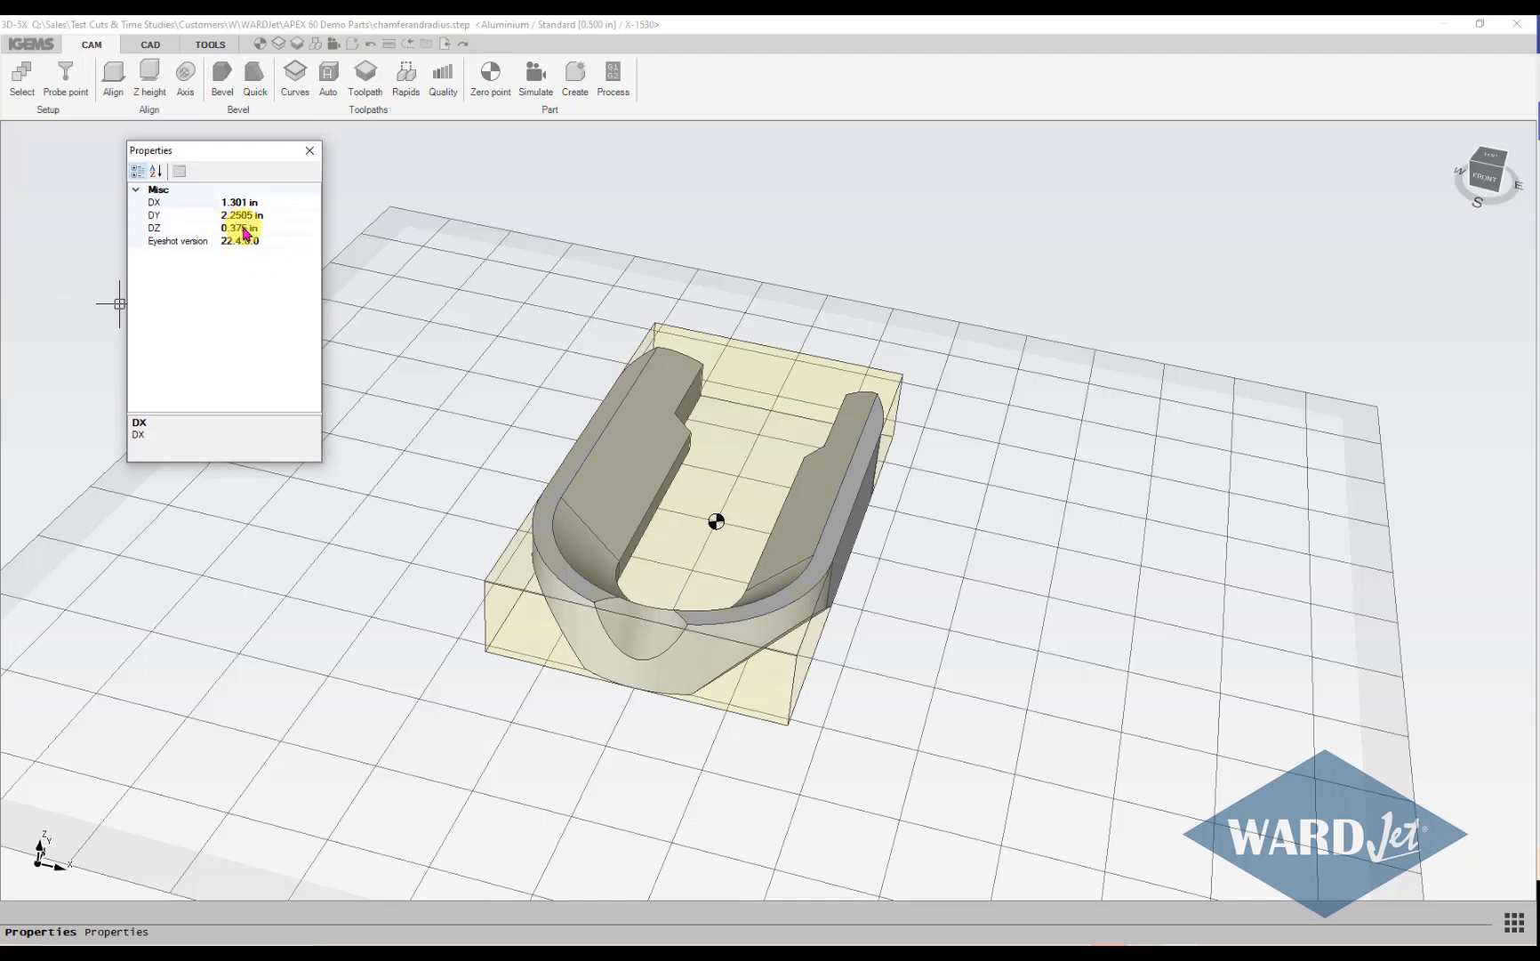
{"action": "left_click", "coordinate": [311, 155]}
{"action": "middle_click_drag", "start_coordinate": [317, 179], "coordinate": [283, 186]}
Scale the U-shaped part by a factor of 0.5/.375.
{"action": "left_click", "coordinate": [151, 43]}
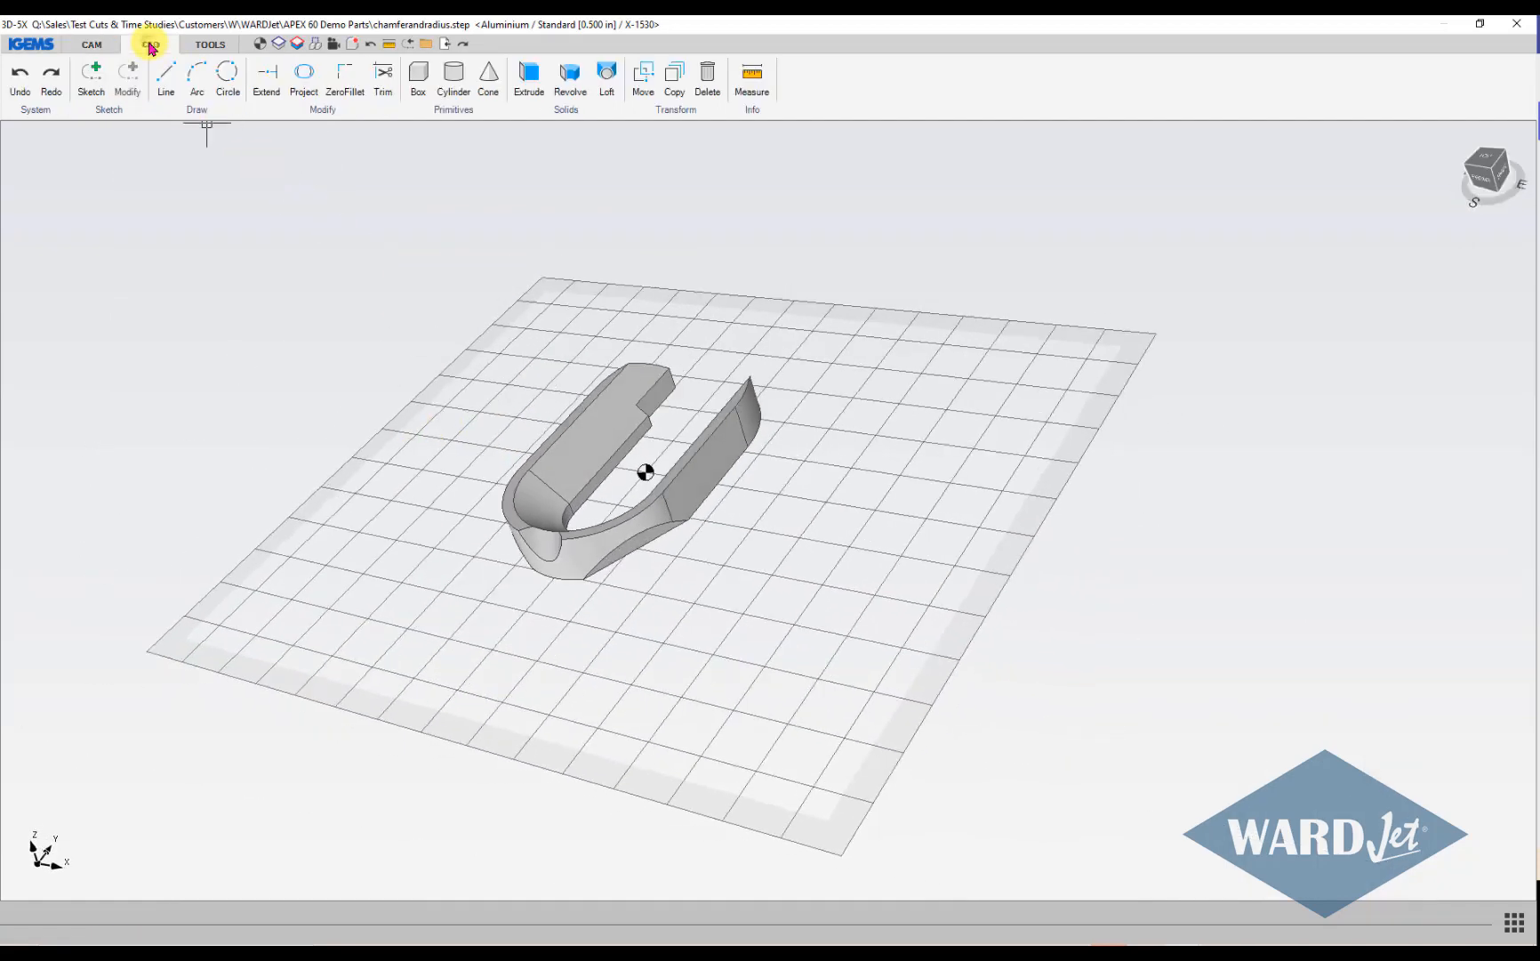
{"action": "left_click", "coordinate": [204, 45]}
{"action": "left_click", "coordinate": [153, 45]}
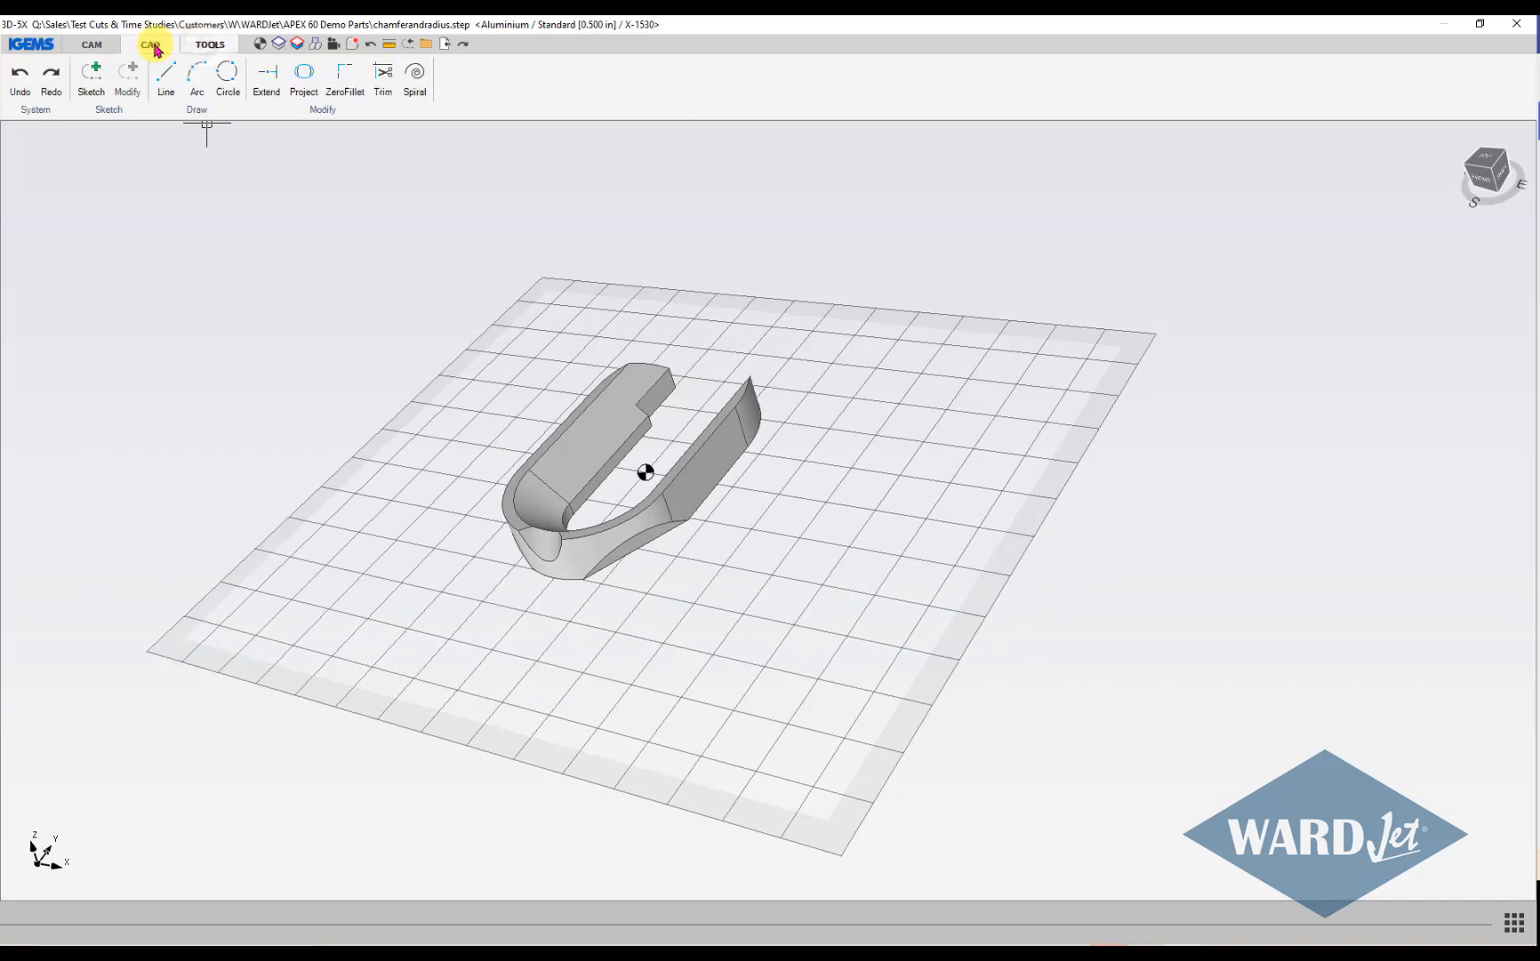
{"action": "left_click", "coordinate": [98, 46]}
{"action": "left_click", "coordinate": [149, 44]}
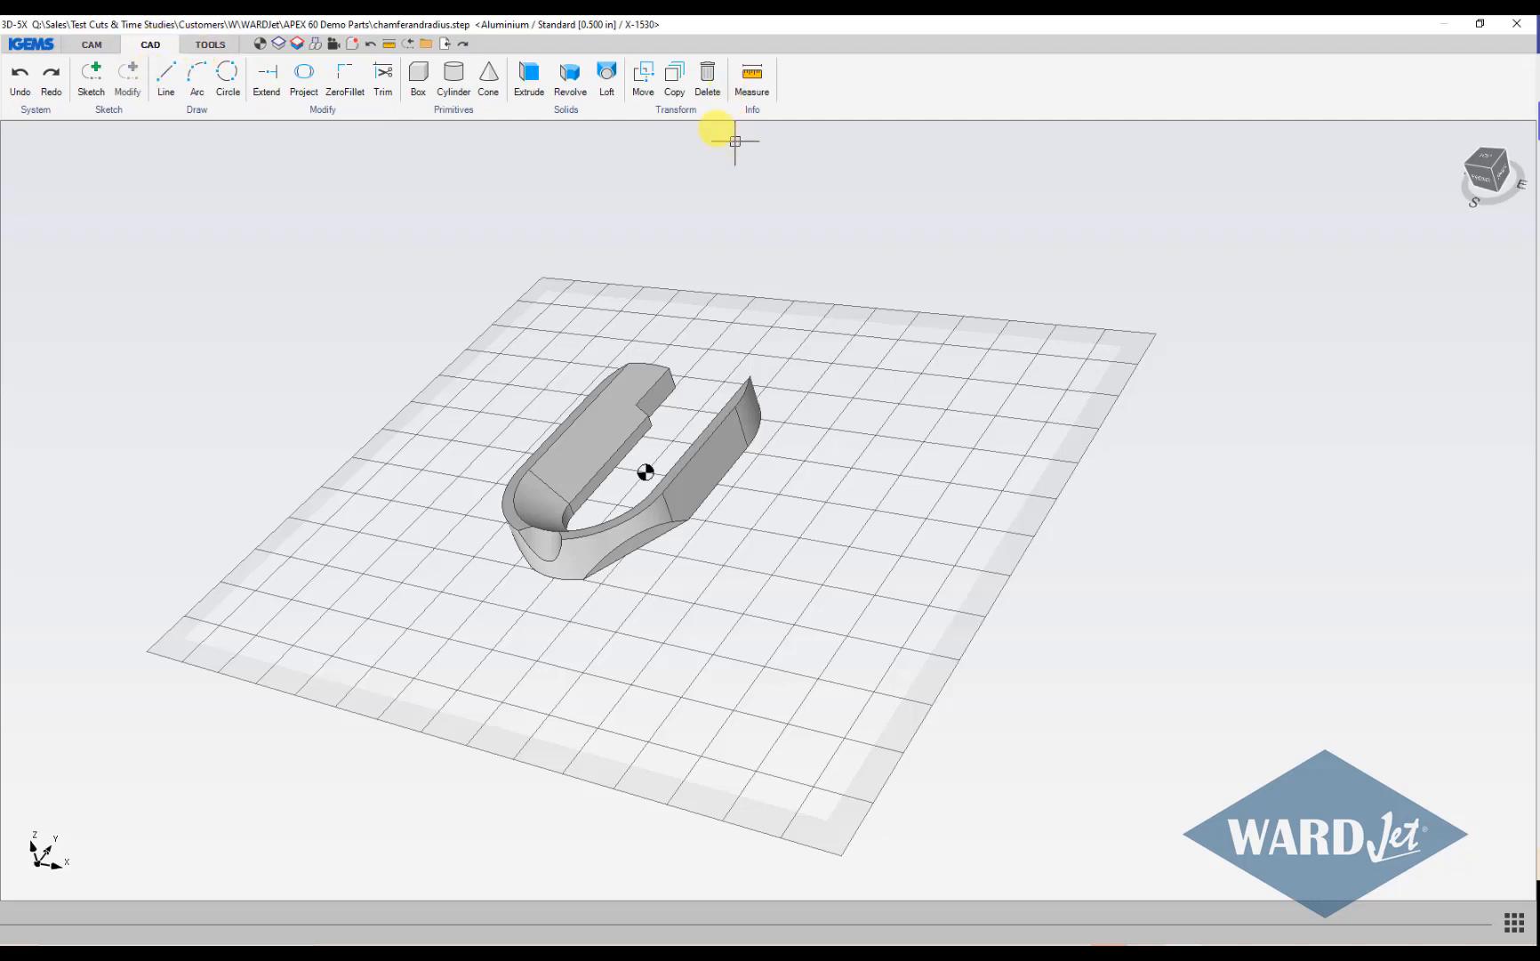
{"action": "left_click", "coordinate": [685, 111]}
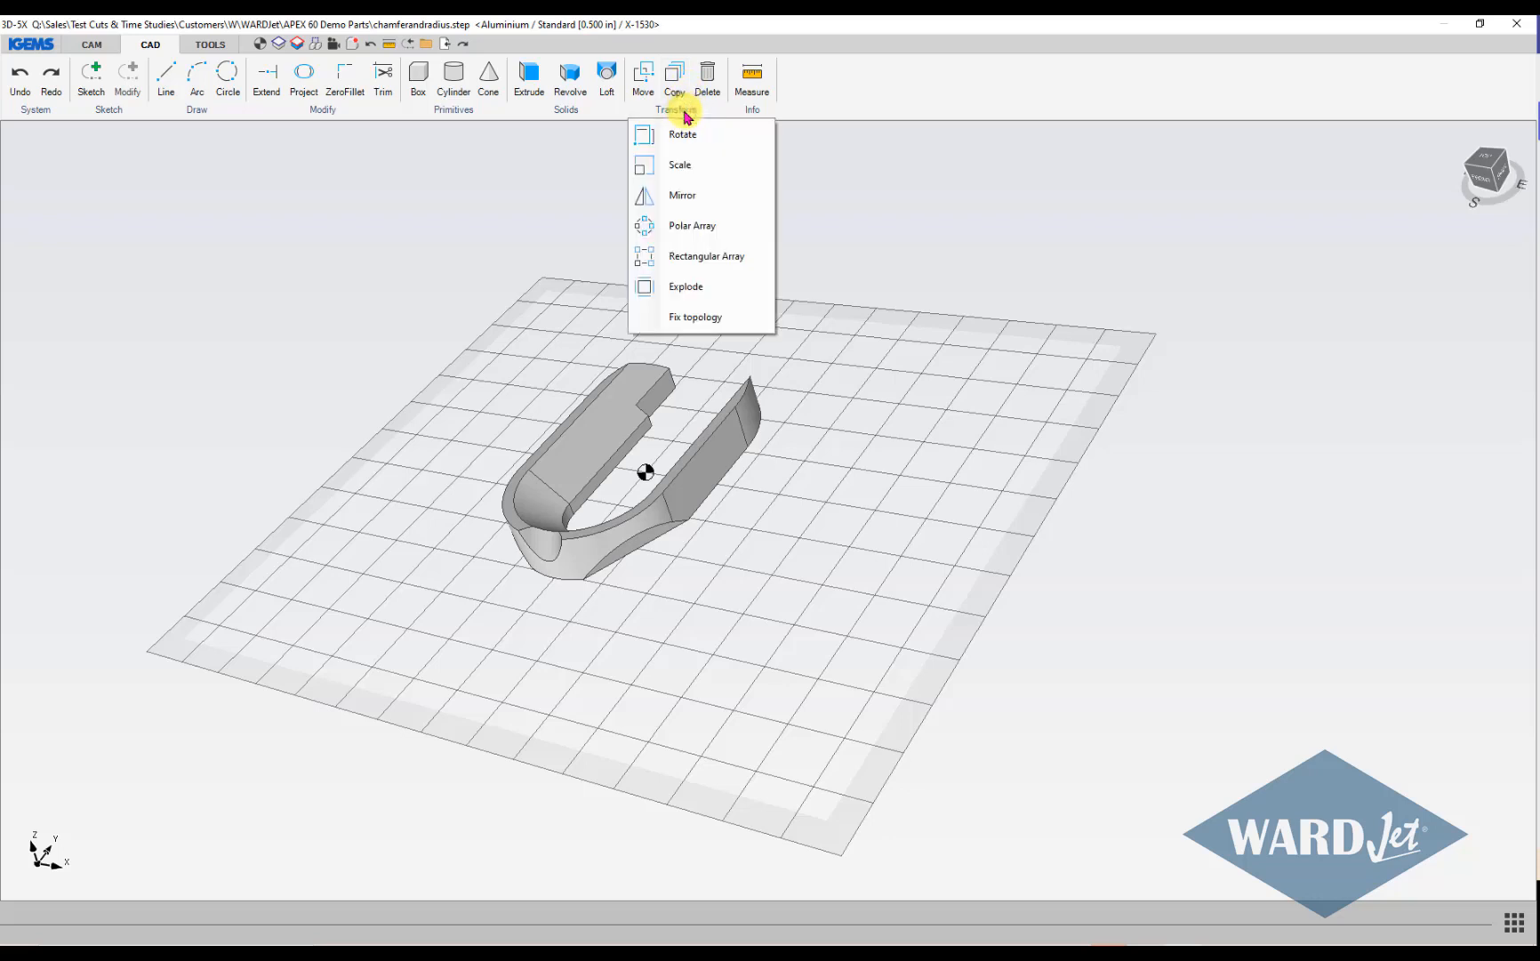
{"action": "left_click", "coordinate": [680, 111]}
{"action": "left_click", "coordinate": [680, 105]}
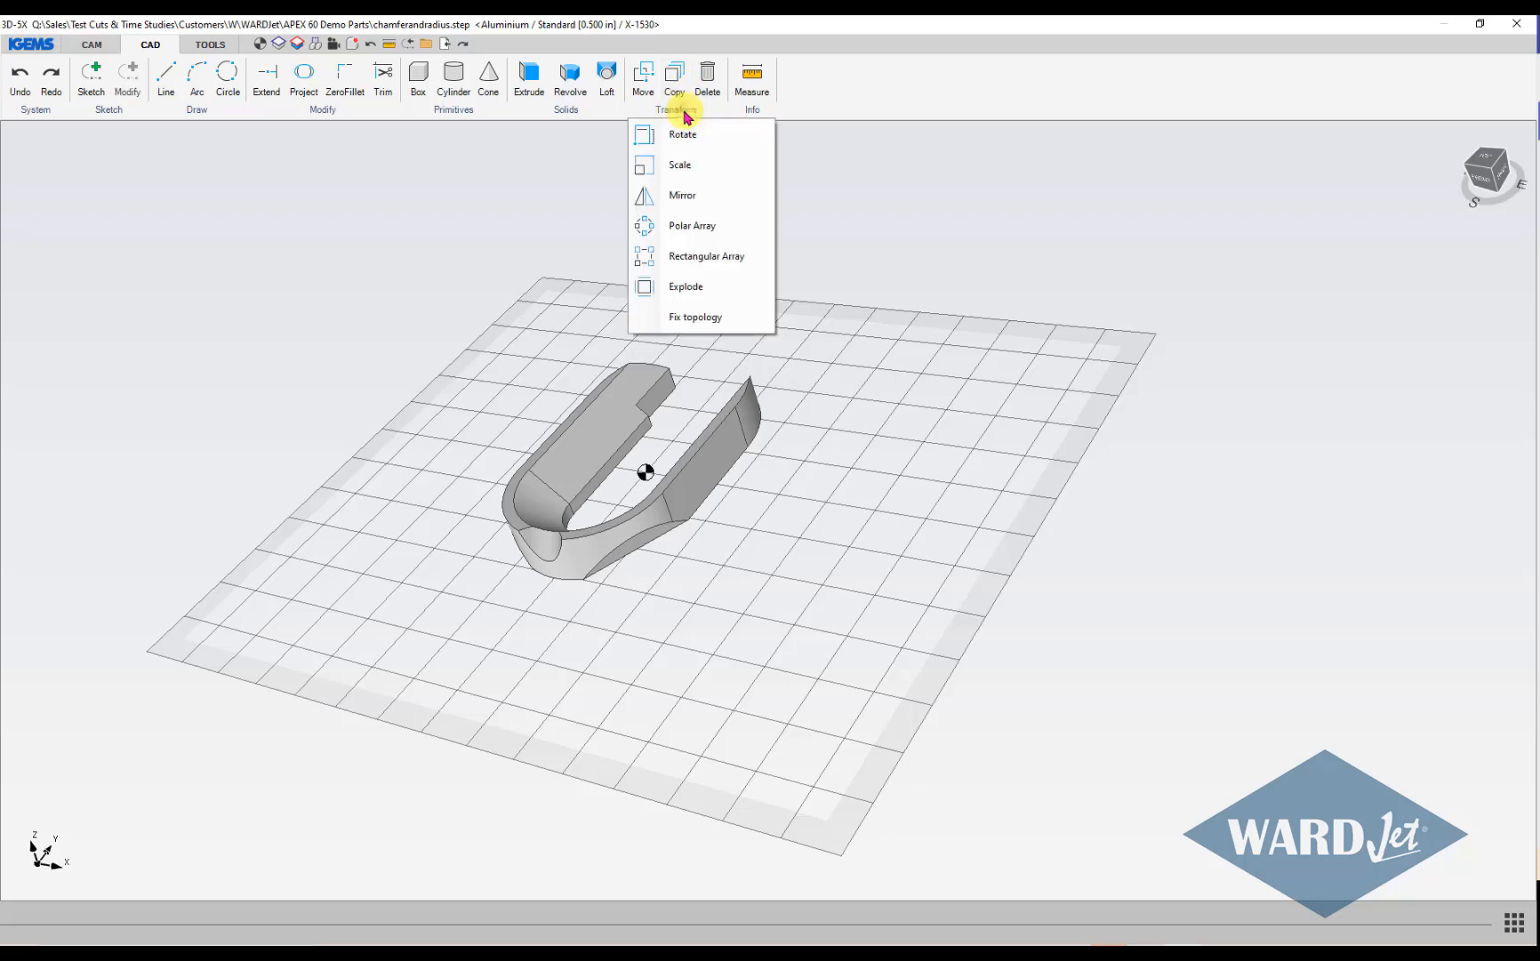
{"action": "left_click", "coordinate": [677, 166]}
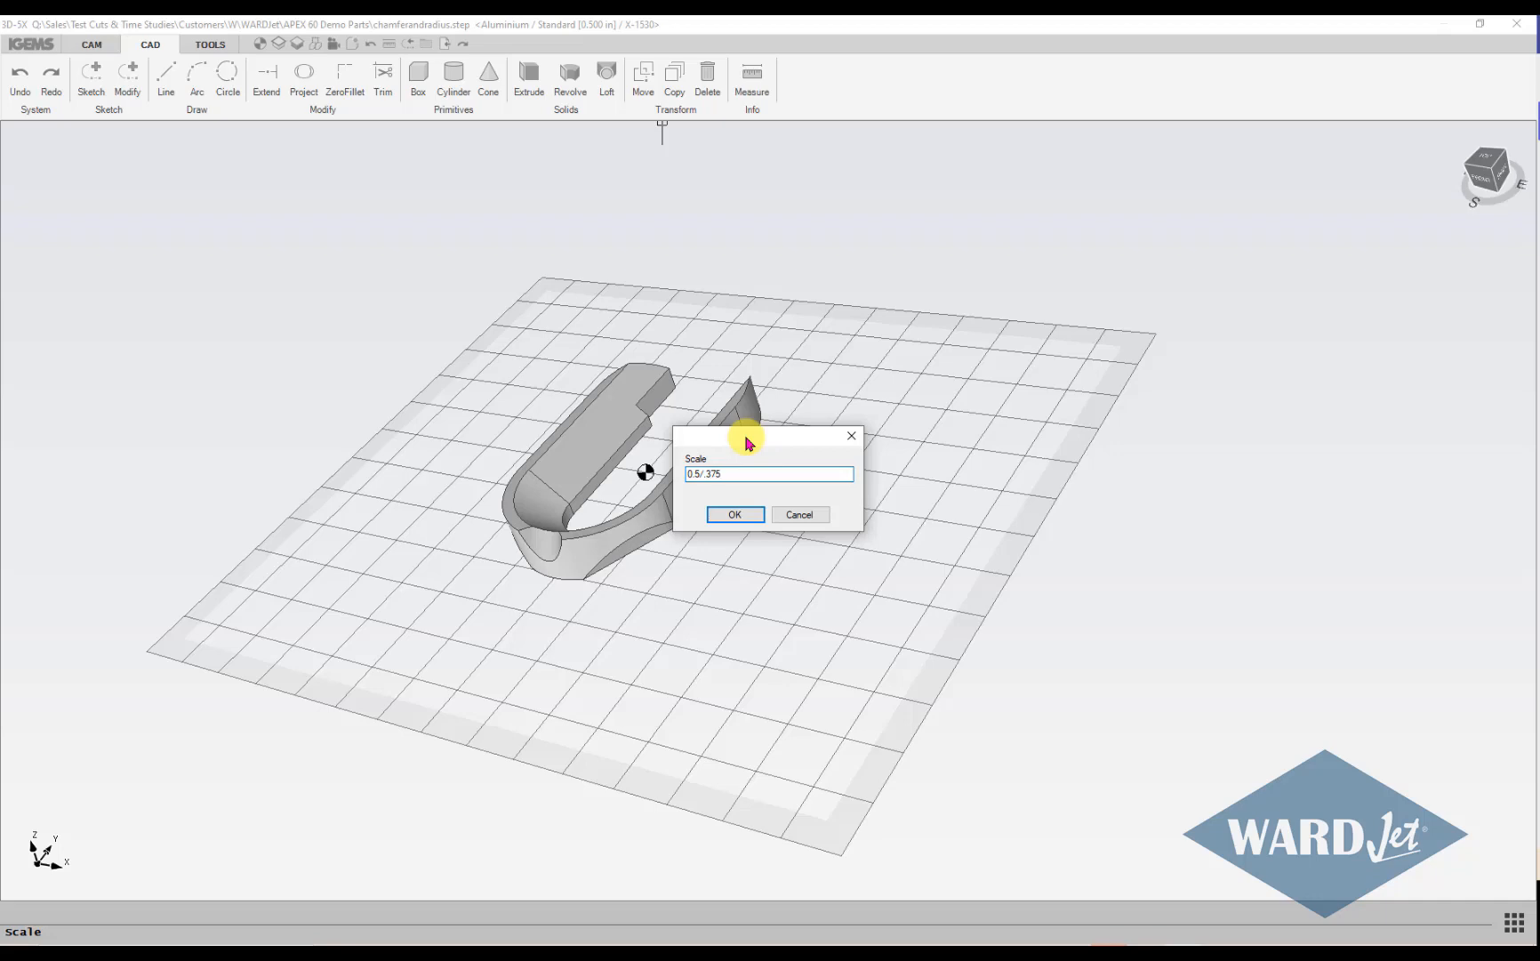
{"action": "left_click", "coordinate": [734, 514]}
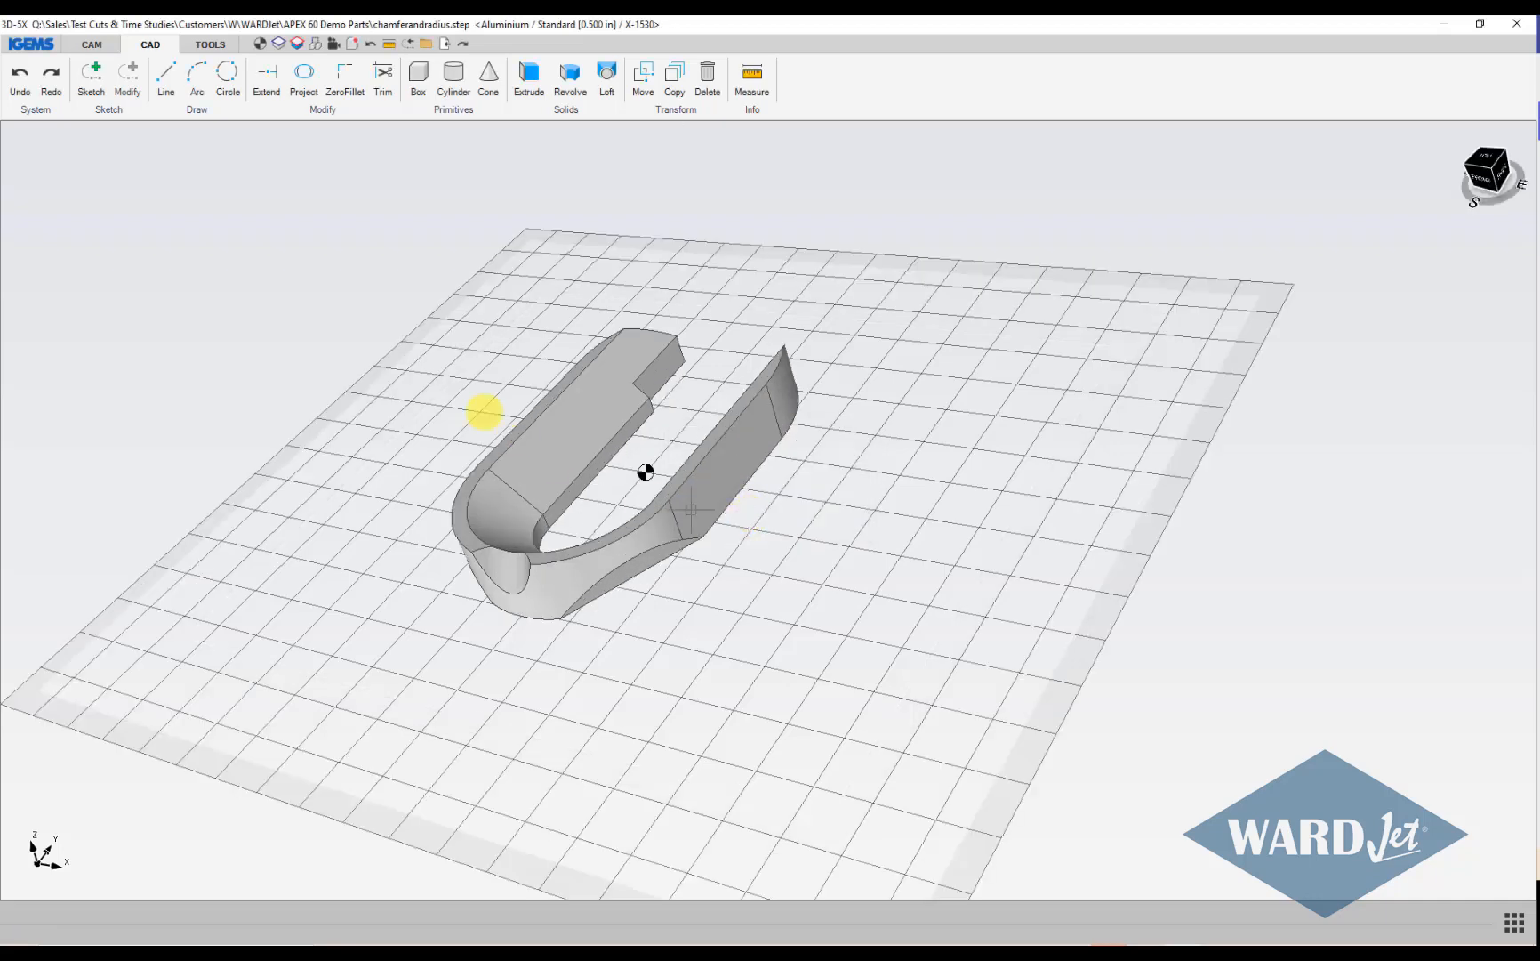
Check the scaled part's overall dimensions, especially DZ, in the model properties.
{"action": "scroll", "coordinate": [521, 485], "scroll_direction": "down", "scroll_amount": 3}
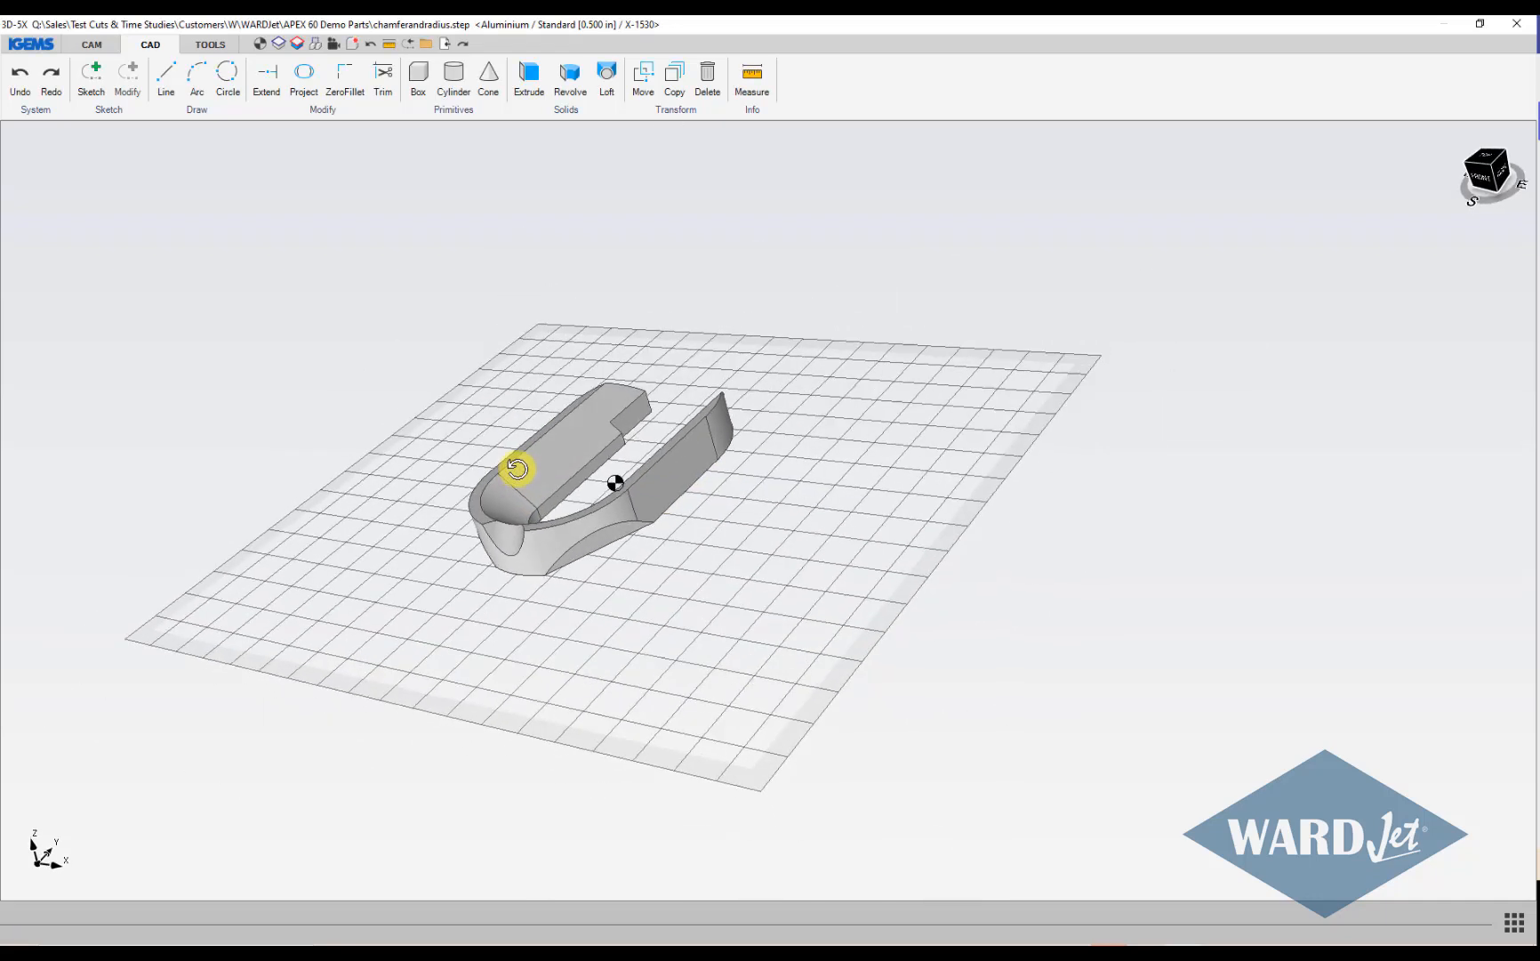
{"action": "left_click", "coordinate": [58, 49]}
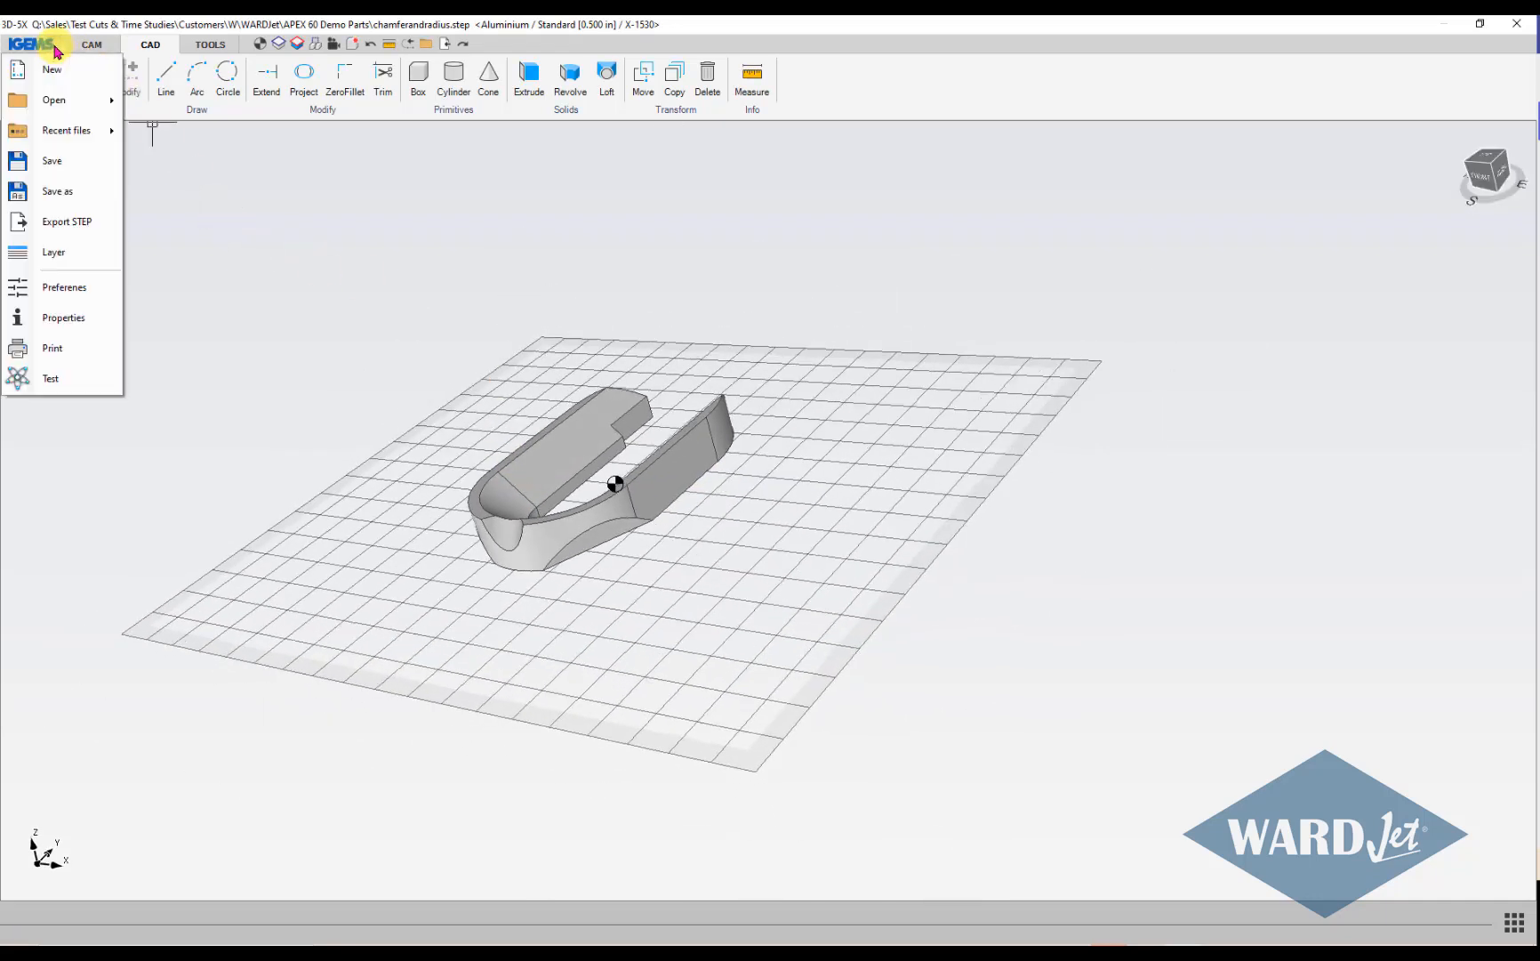
{"action": "left_click", "coordinate": [48, 320]}
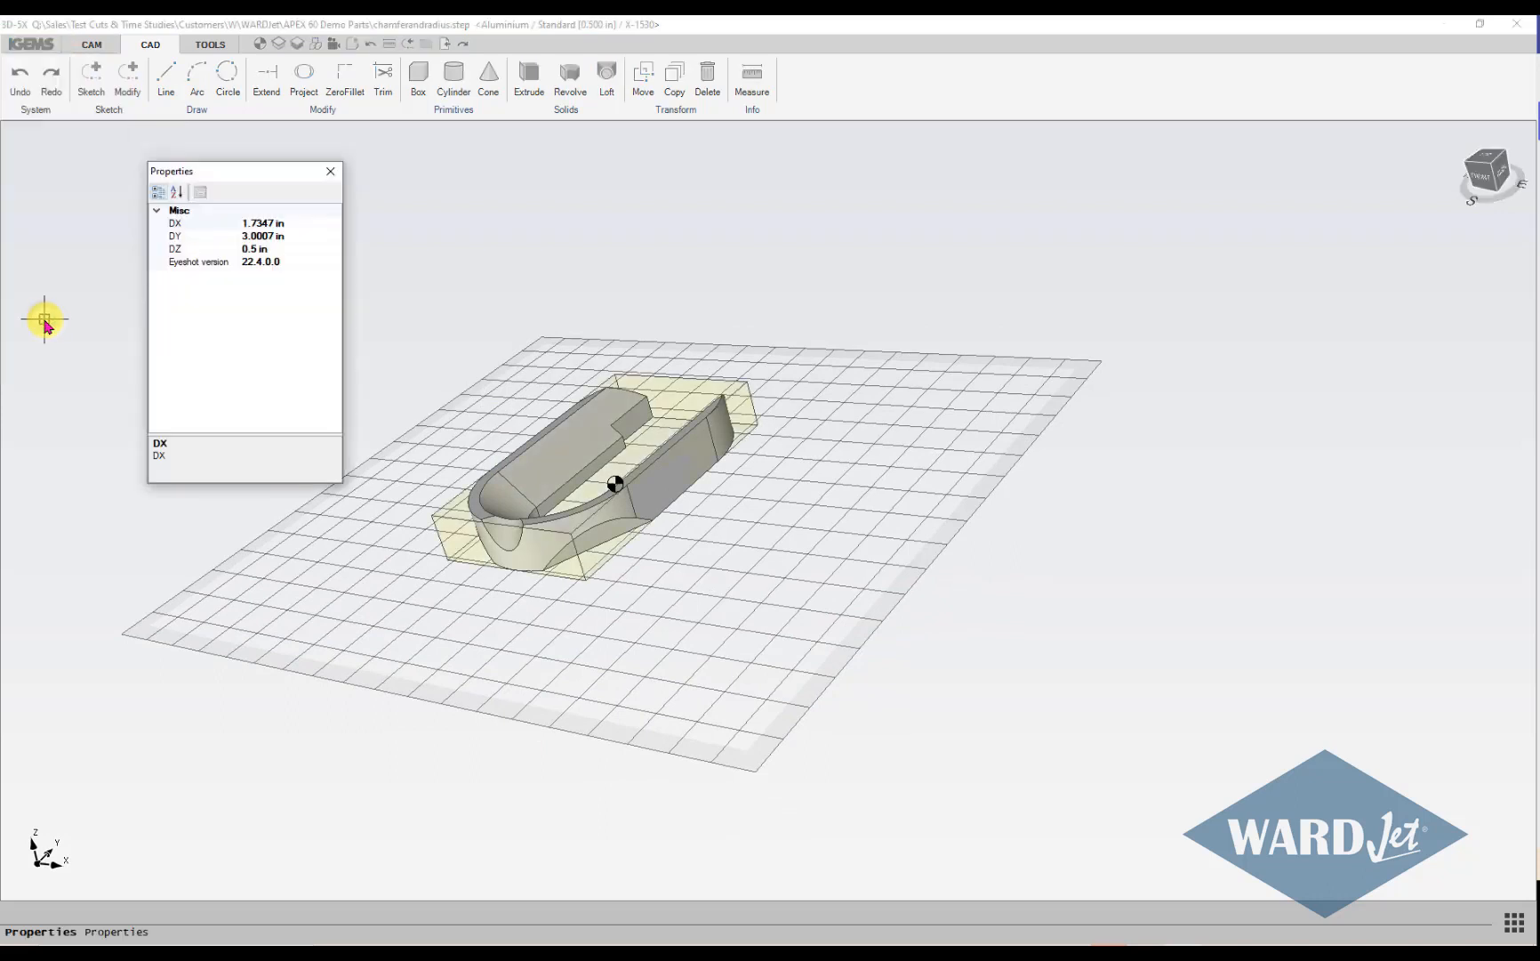
{"action": "left_click", "coordinate": [269, 246]}
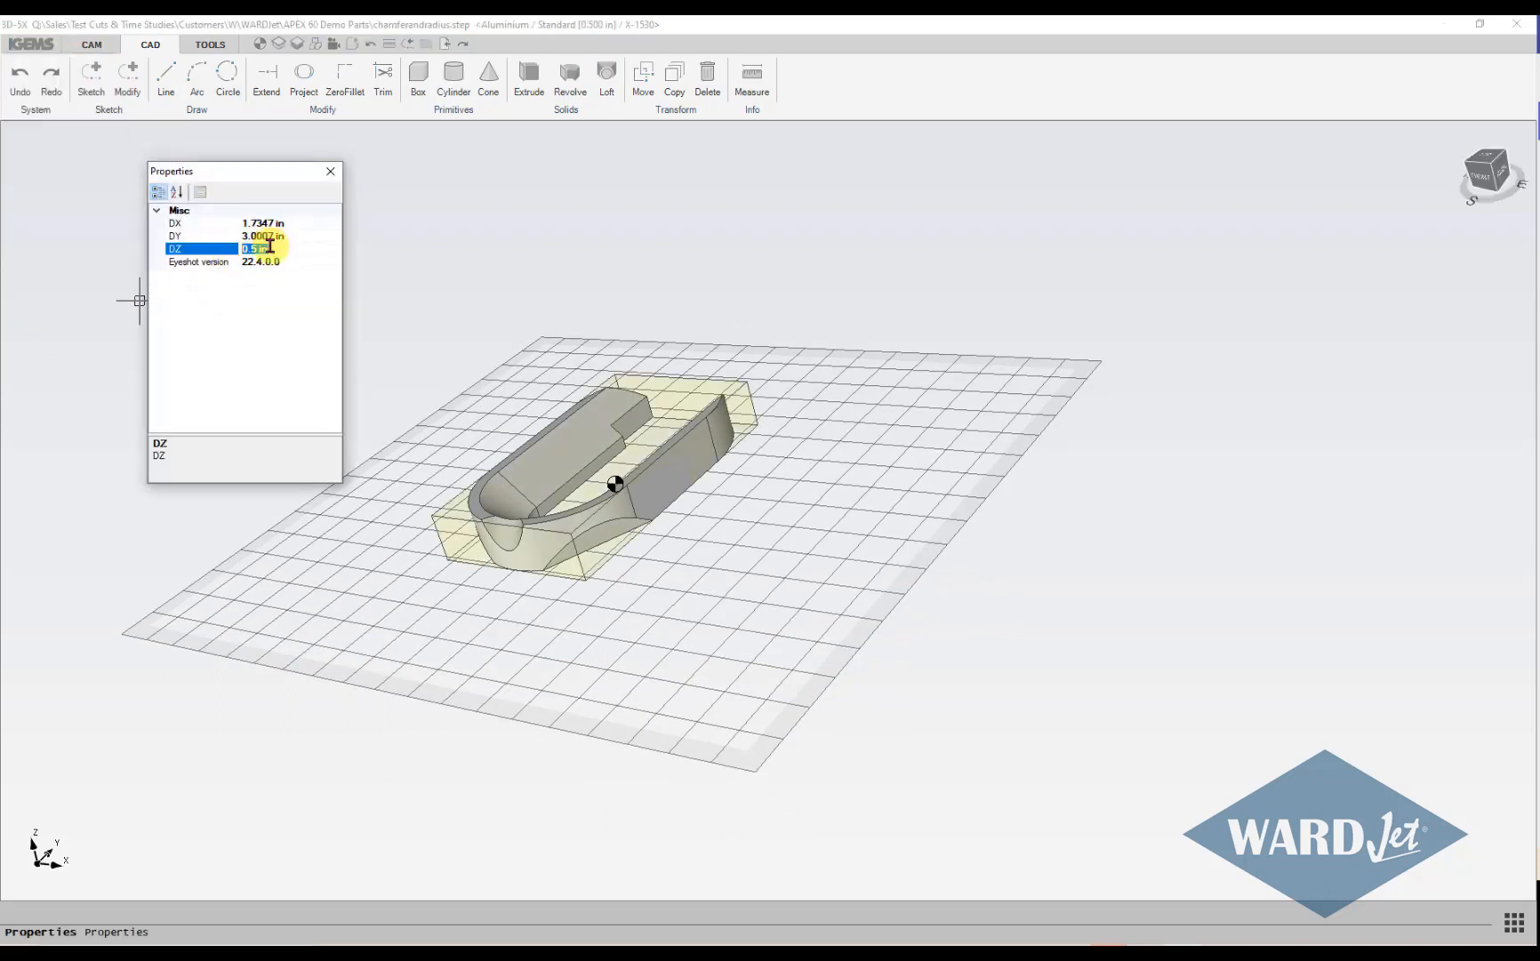
{"action": "left_click", "coordinate": [331, 172]}
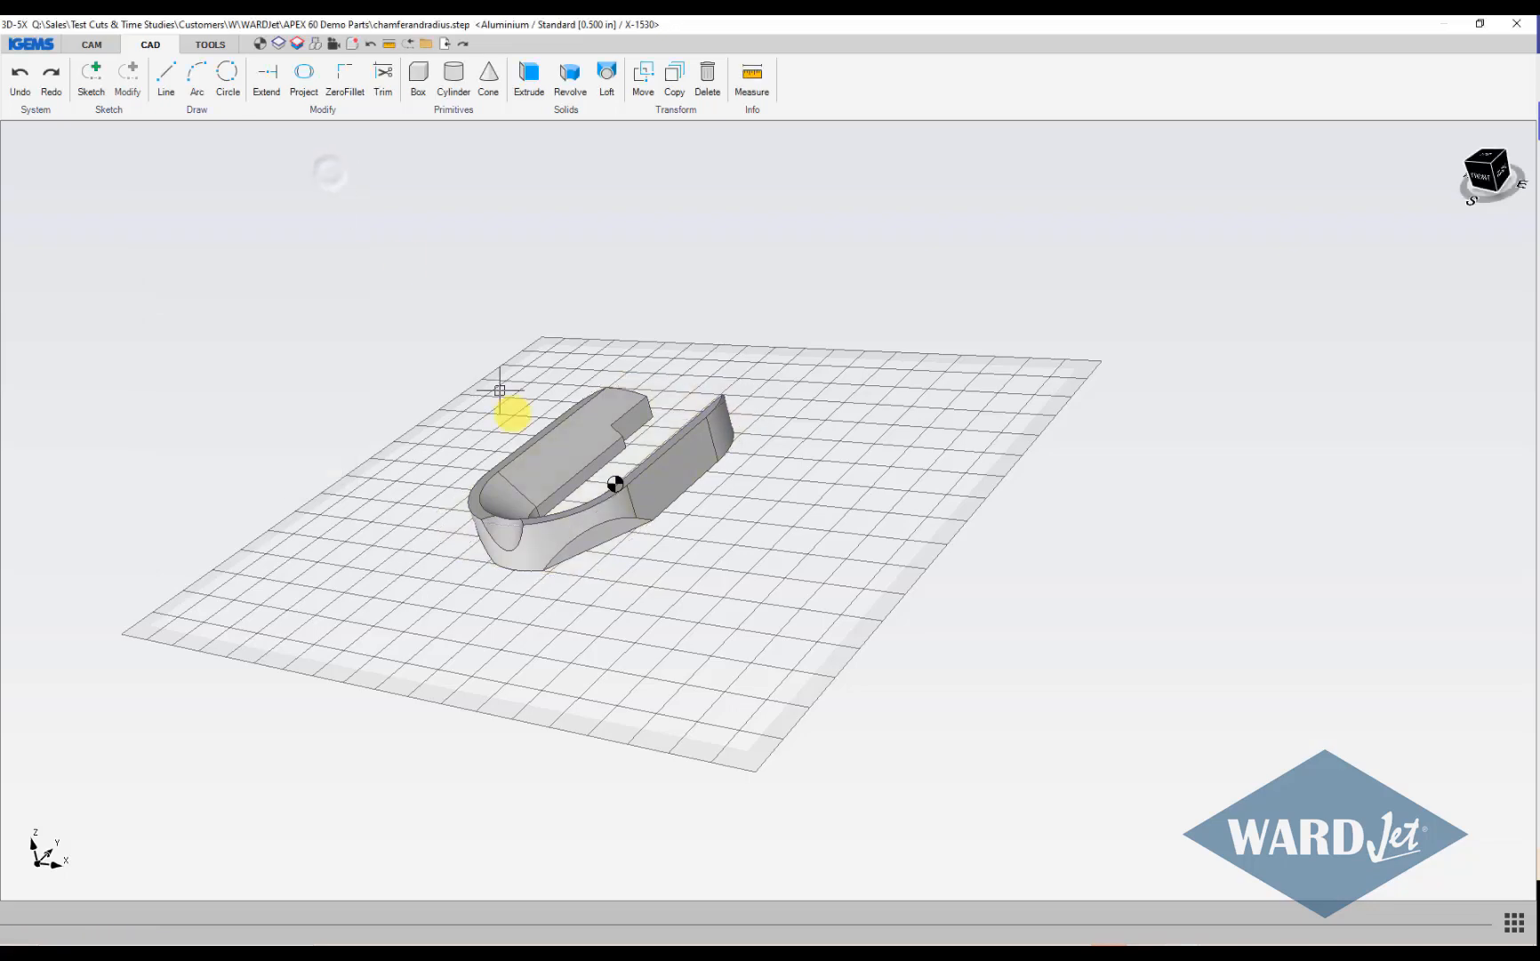
{"action": "middle_click_drag", "start_coordinate": [509, 405], "coordinate": [614, 461]}
{"action": "scroll", "coordinate": [629, 499], "scroll_direction": "up", "scroll_amount": 4}
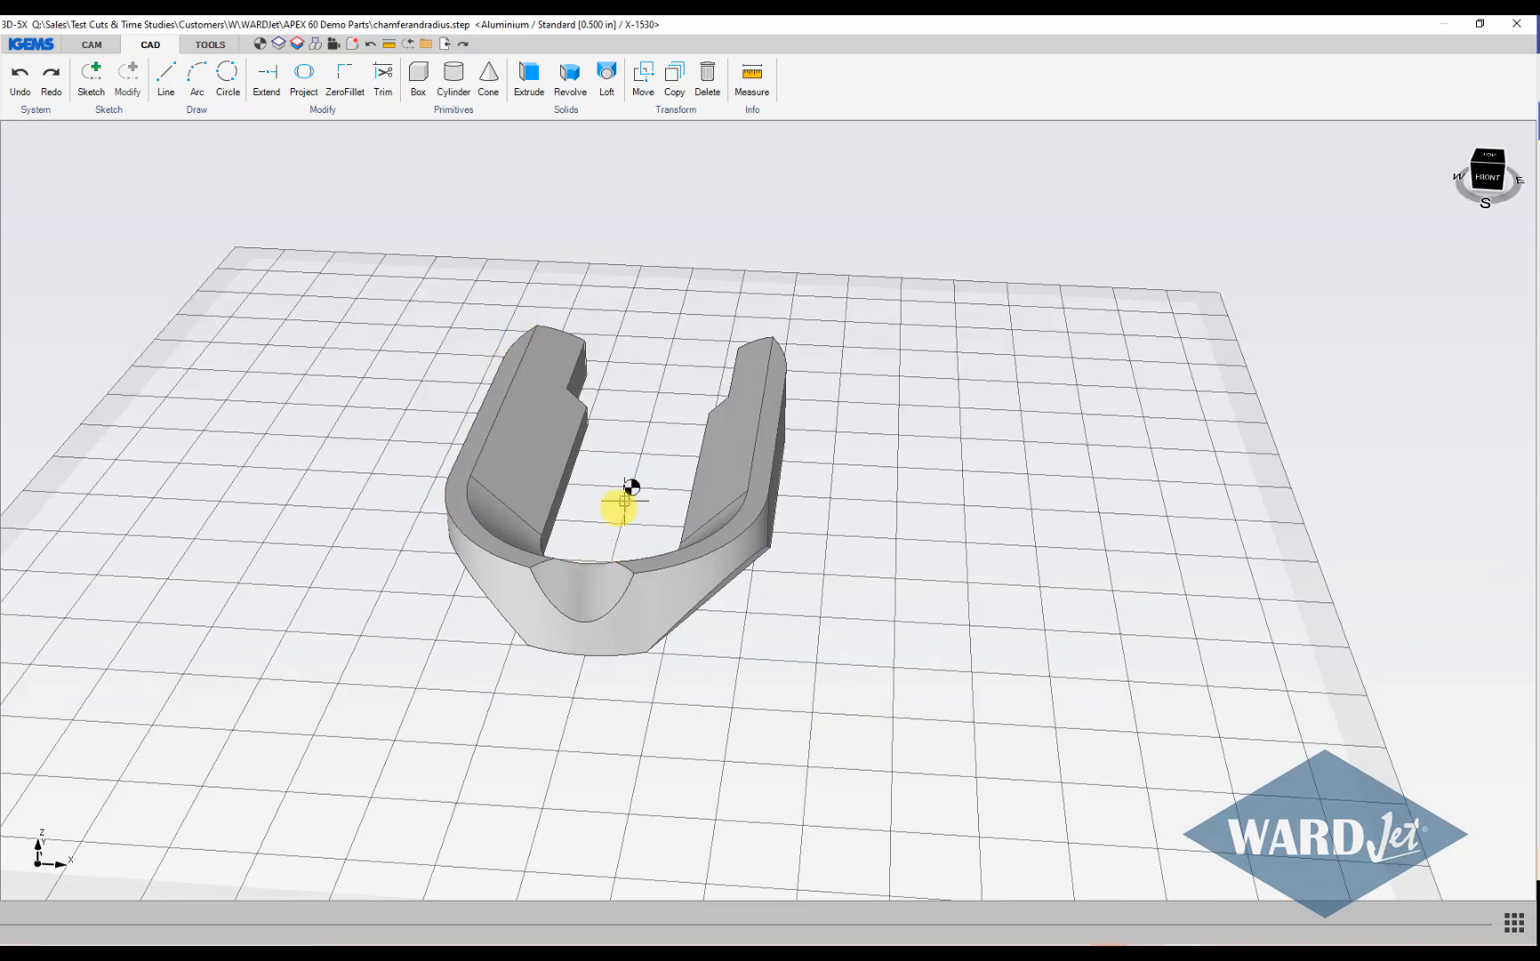
{"action": "middle_click_drag", "start_coordinate": [623, 501], "coordinate": [582, 538]}
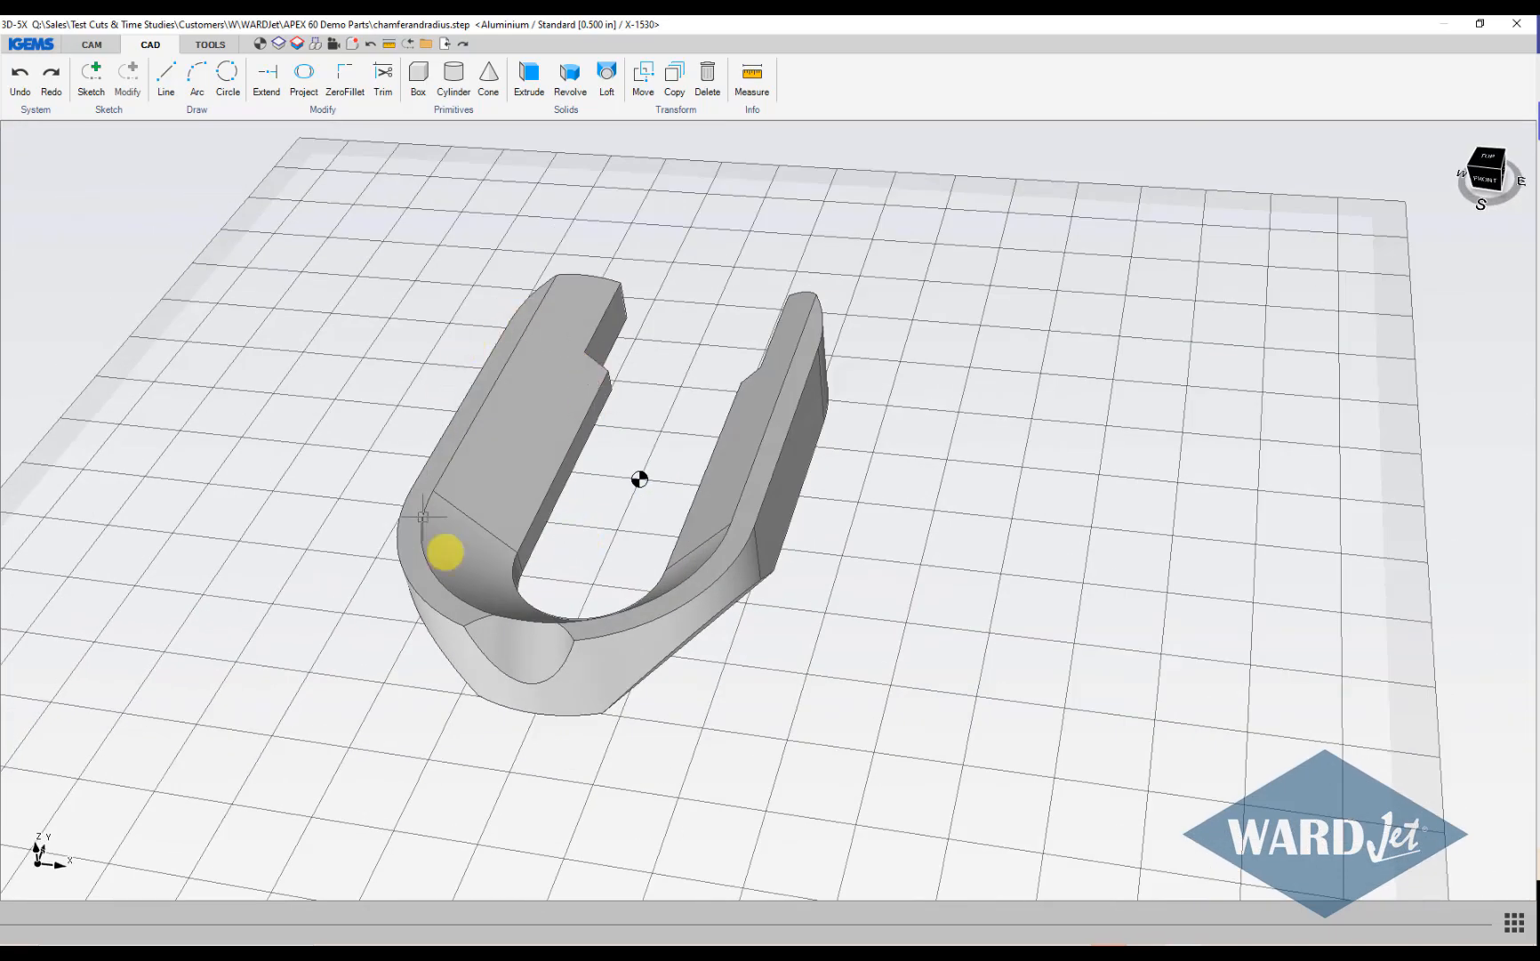
{"action": "scroll", "coordinate": [609, 492], "scroll_direction": "down", "scroll_amount": 3}
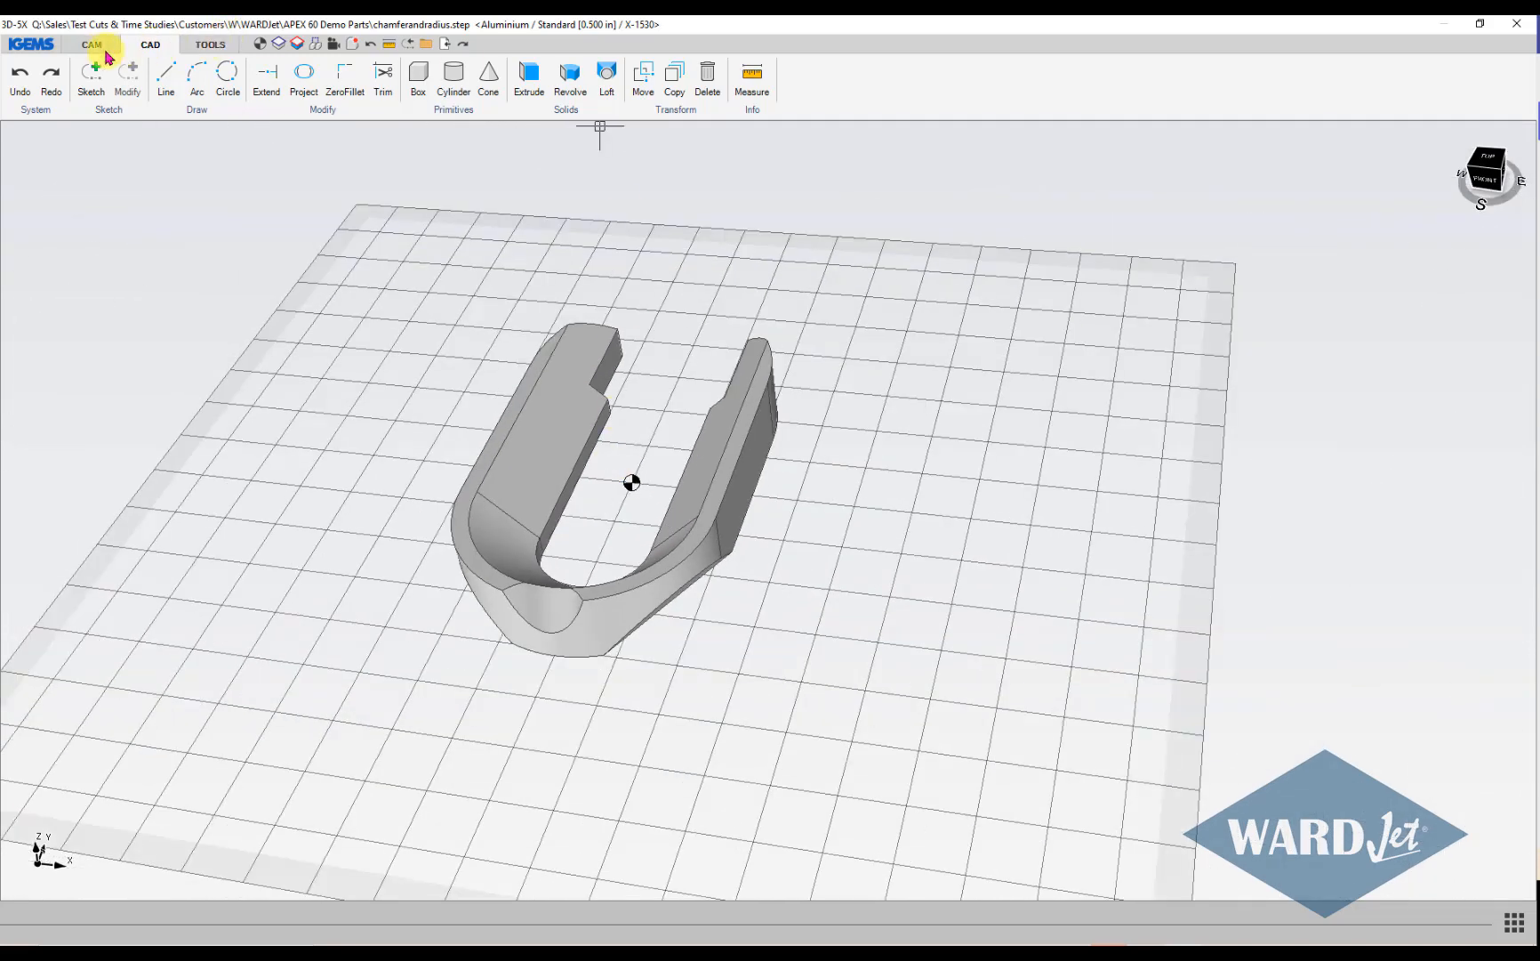
Start redefining the part's zero point and turn on the Box snap to show the bounding box around the part.
{"action": "left_click", "coordinate": [95, 46]}
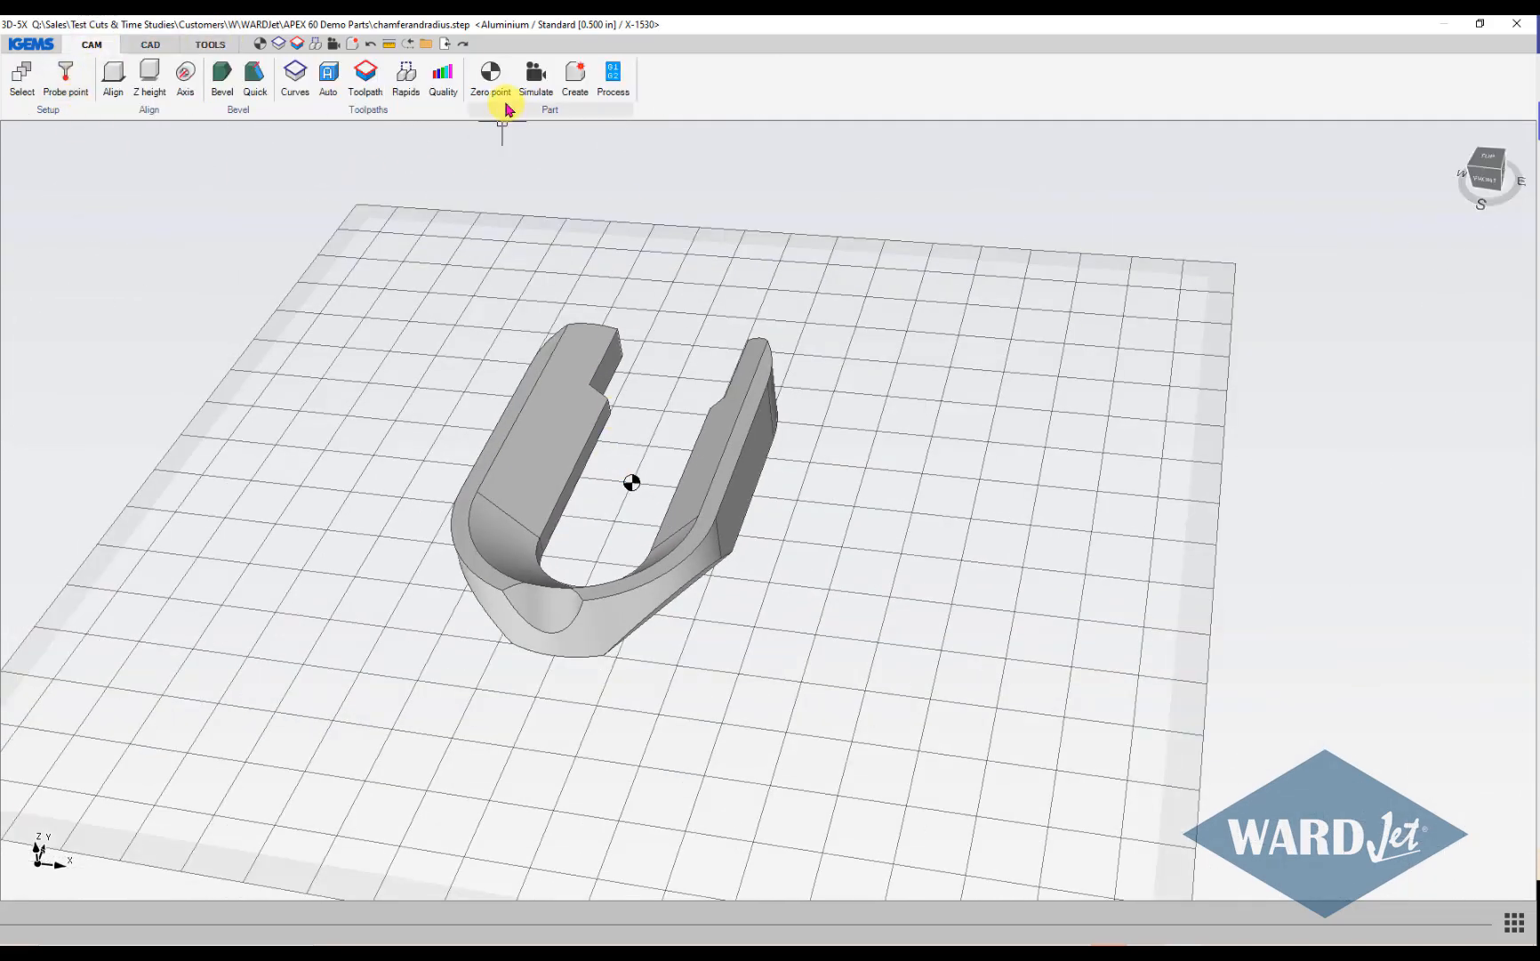
{"action": "left_click", "coordinate": [491, 73]}
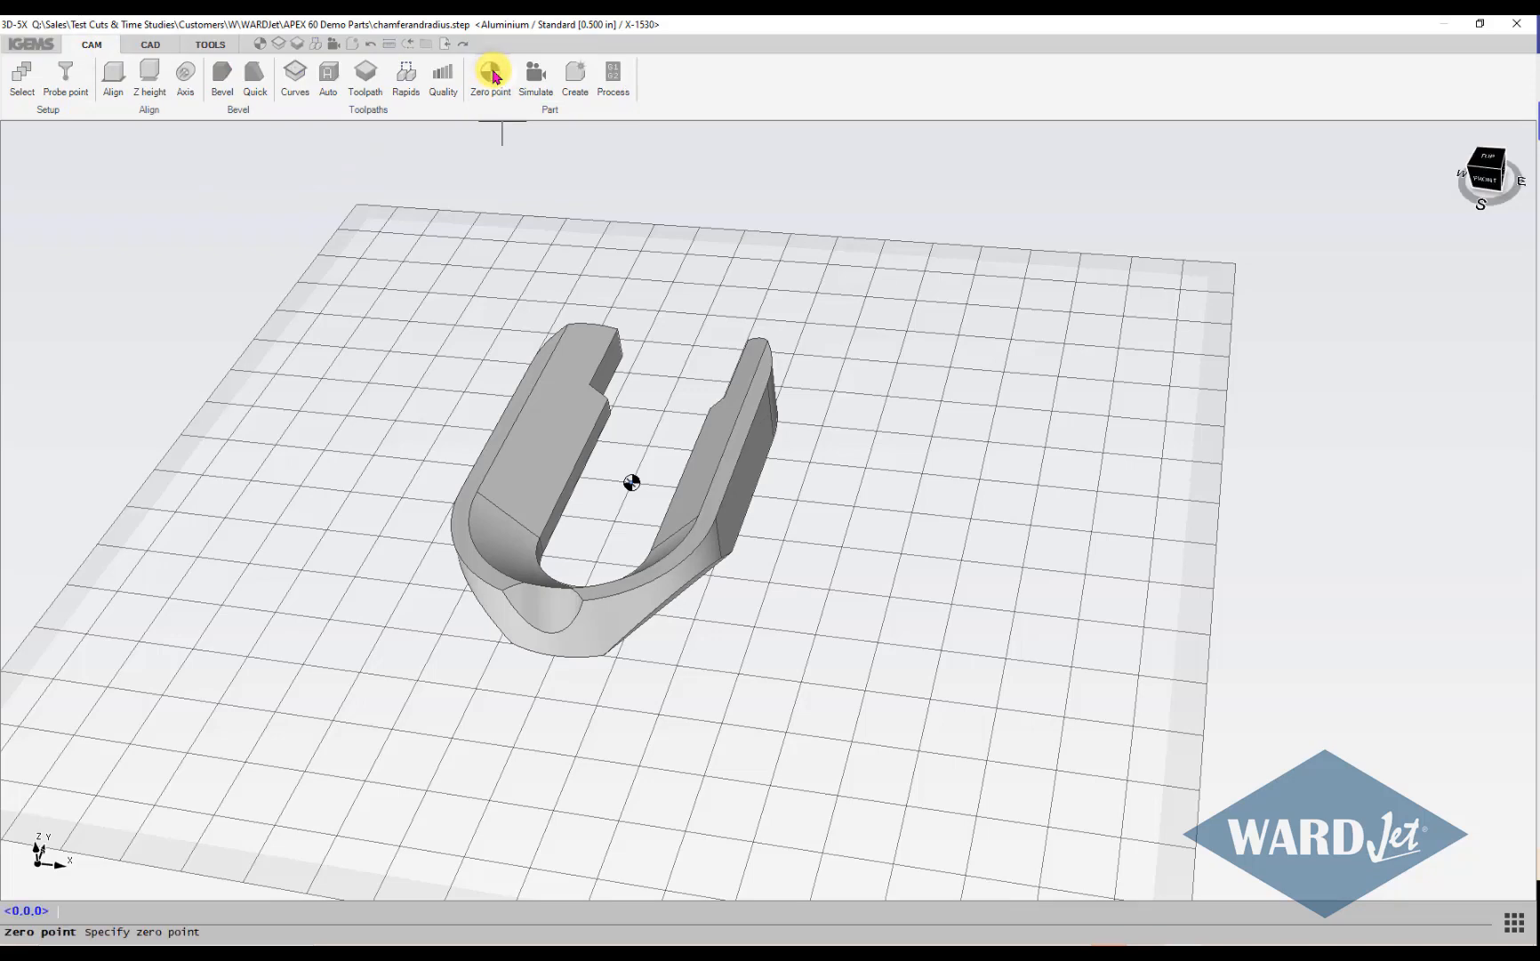
{"action": "middle_click_drag", "start_coordinate": [347, 457], "coordinate": [422, 510]}
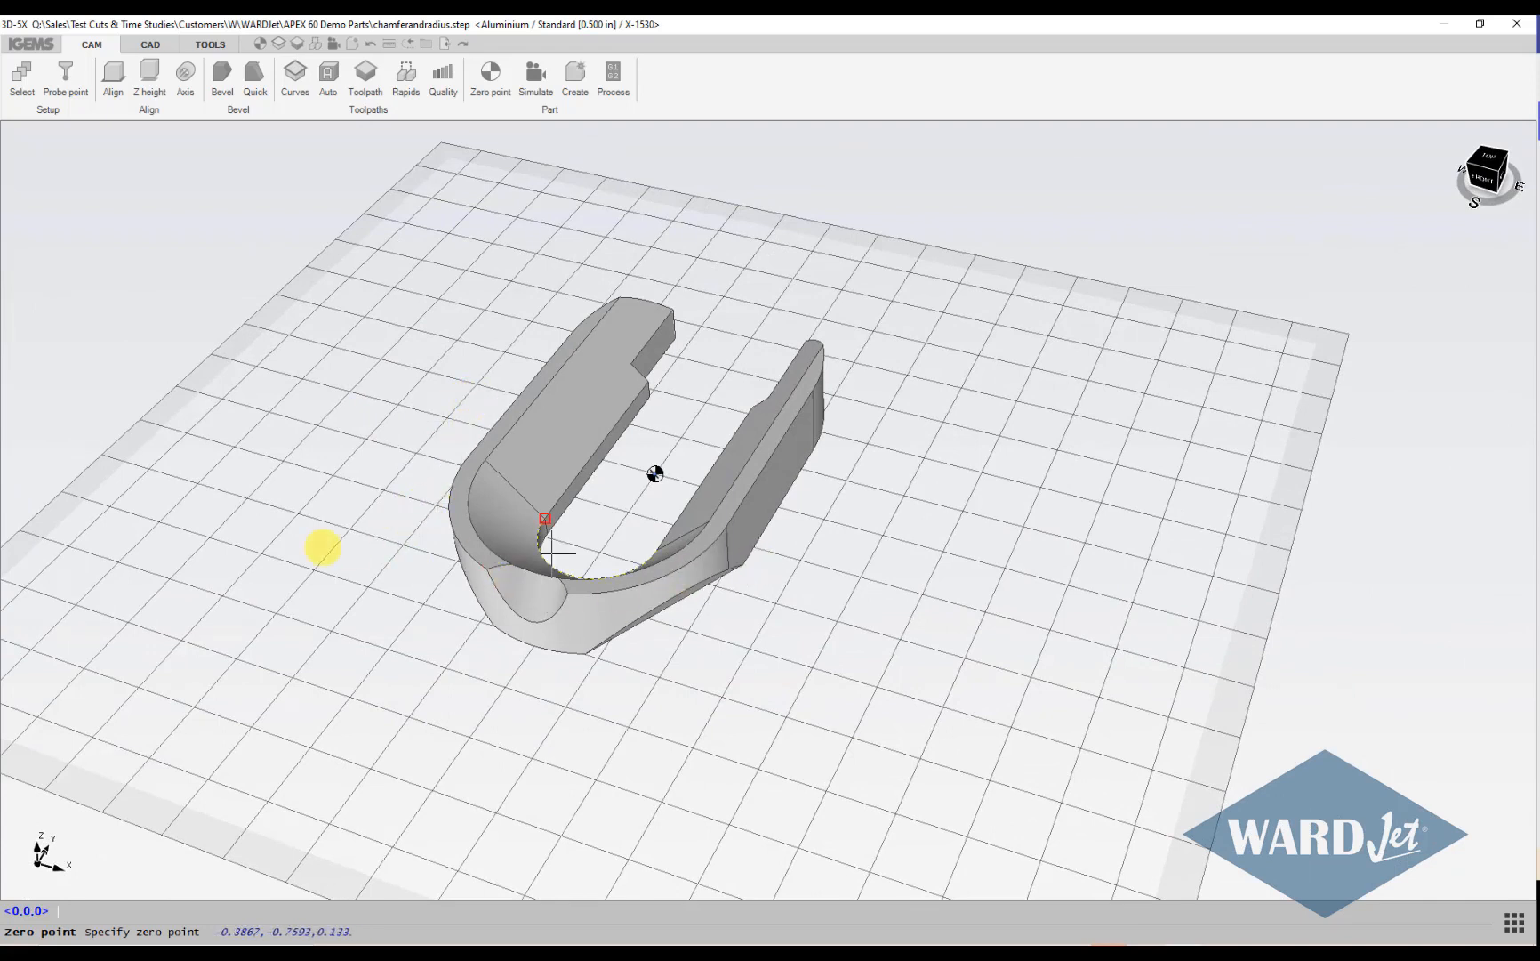
{"action": "right_click", "coordinate": [302, 427]}
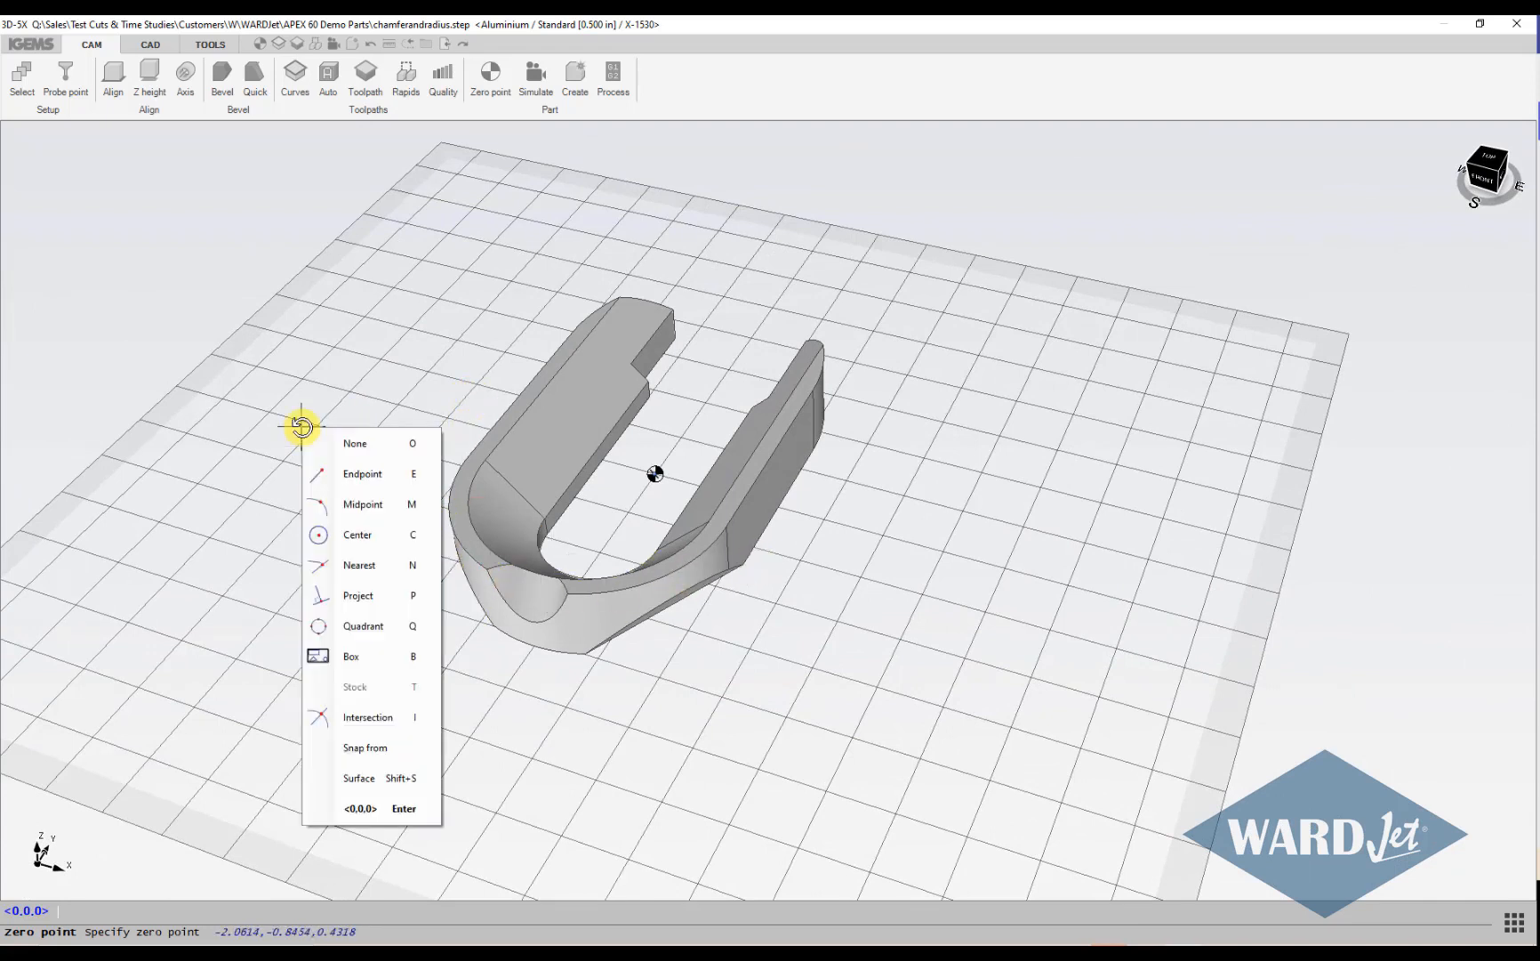
{"action": "left_click", "coordinate": [355, 662]}
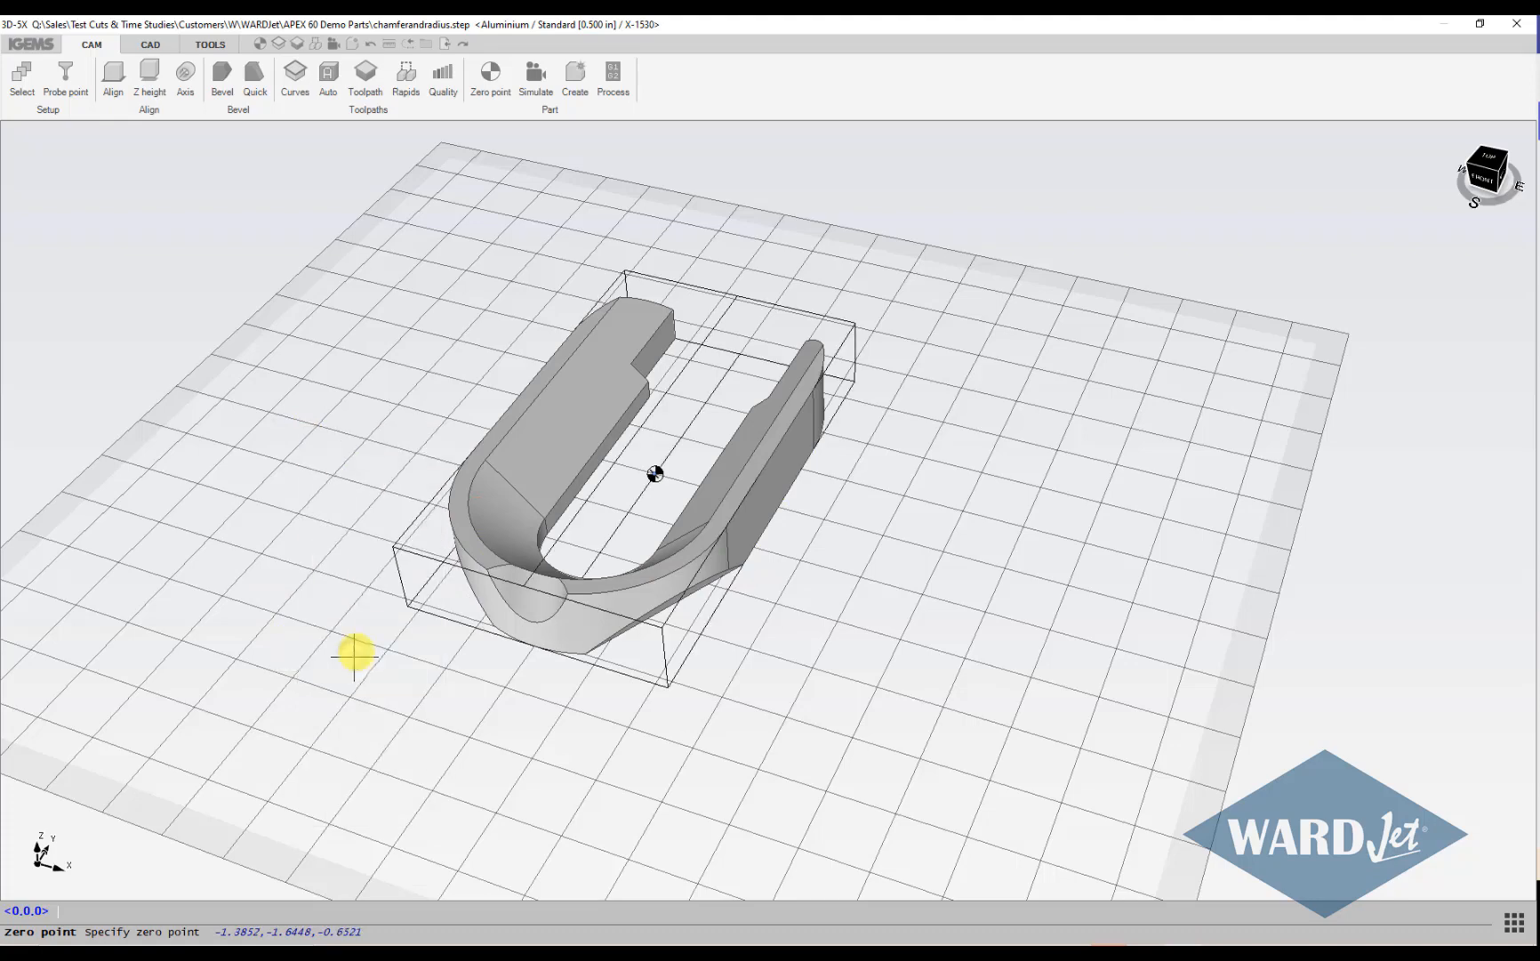
{"action": "scroll", "coordinate": [430, 595], "scroll_direction": "up", "scroll_amount": 4}
{"action": "scroll", "coordinate": [429, 595], "scroll_direction": "down", "scroll_amount": 3}
{"action": "mouse_move", "coordinate": [430, 593]}
{"action": "middle_mouse_down"}
{"action": "mouse_move", "coordinate": [436, 512]}
{"action": "mouse_move", "coordinate": [423, 616]}
{"action": "middle_mouse_up"}
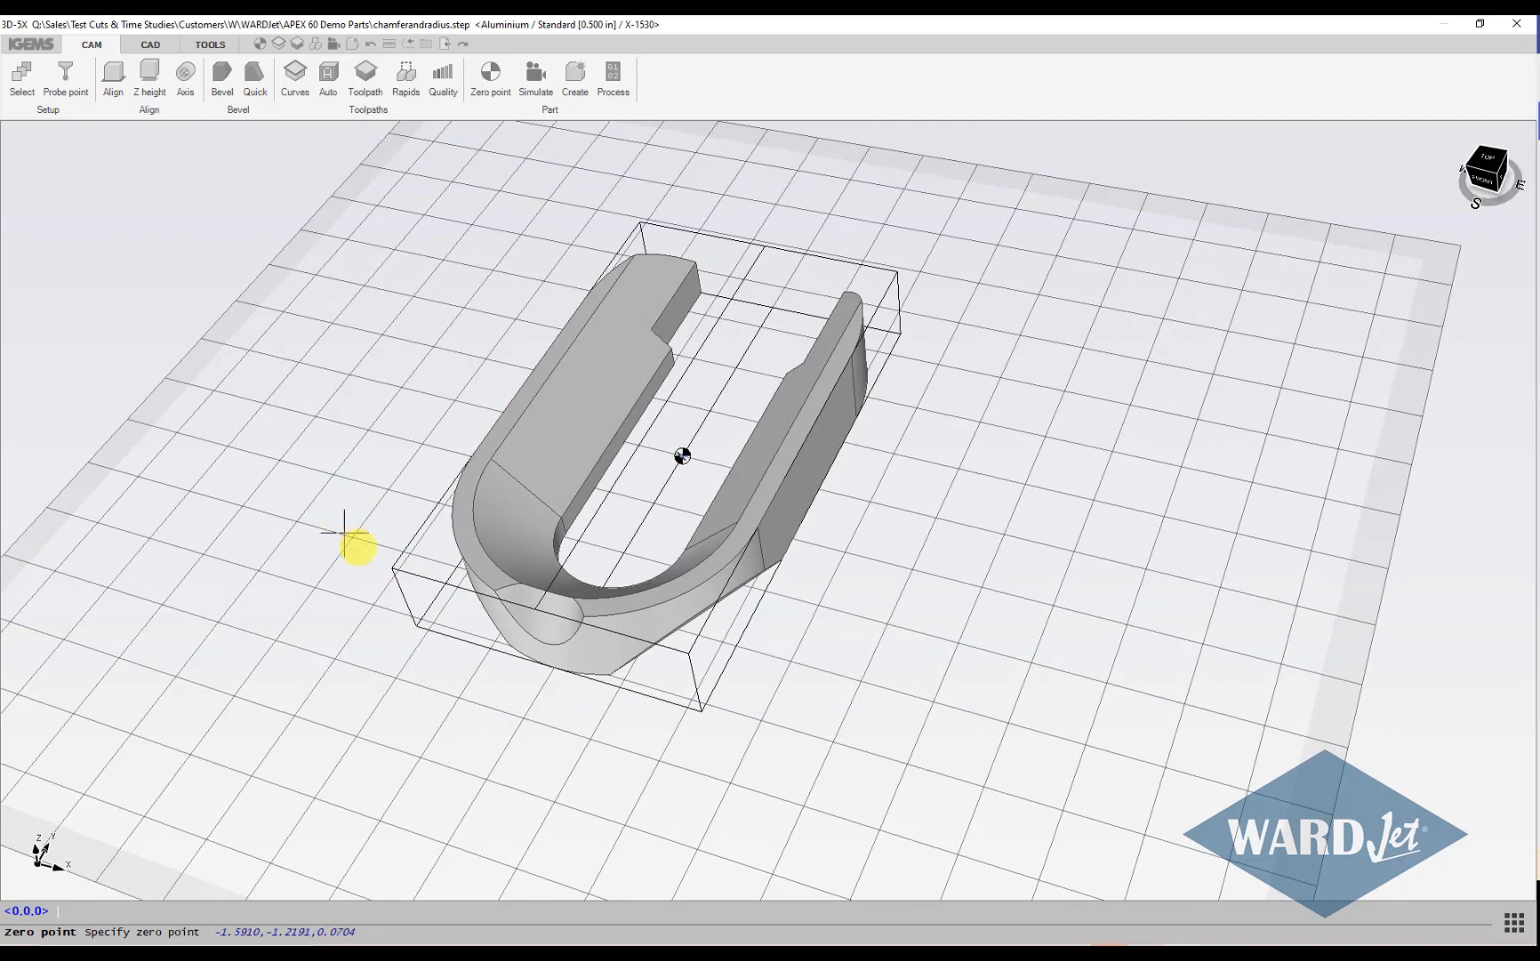
Accept the object snap settings with Endpoint enabled and place the zero point on the bounding box's upper front-left corner.
{"action": "left_click", "coordinate": [1513, 921]}
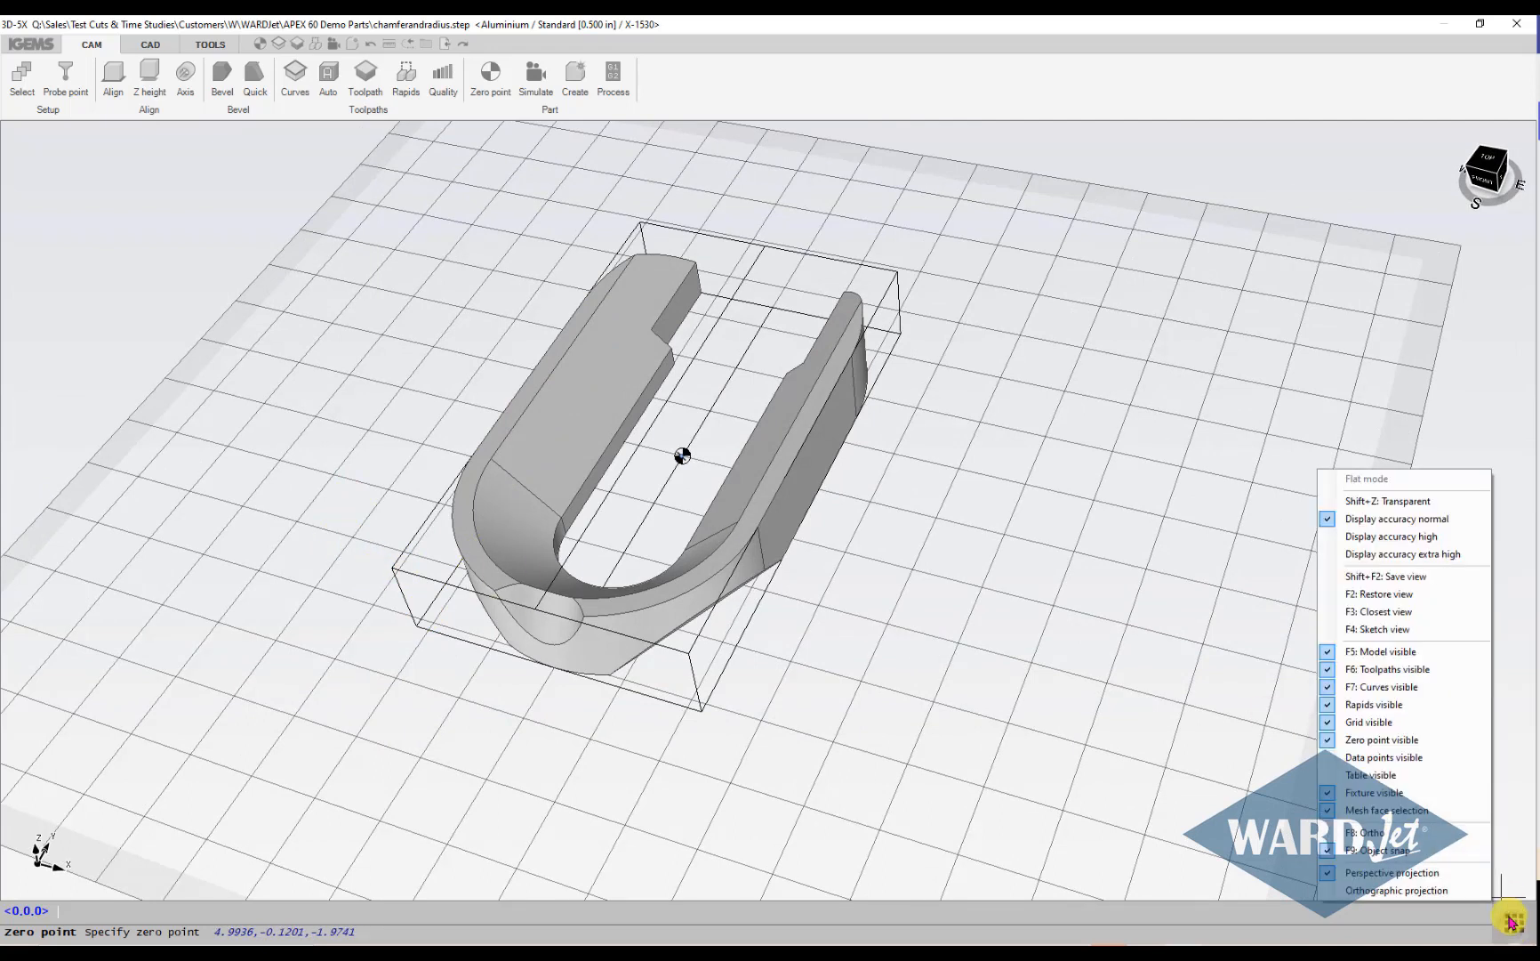
{"action": "left_click", "coordinate": [1377, 850]}
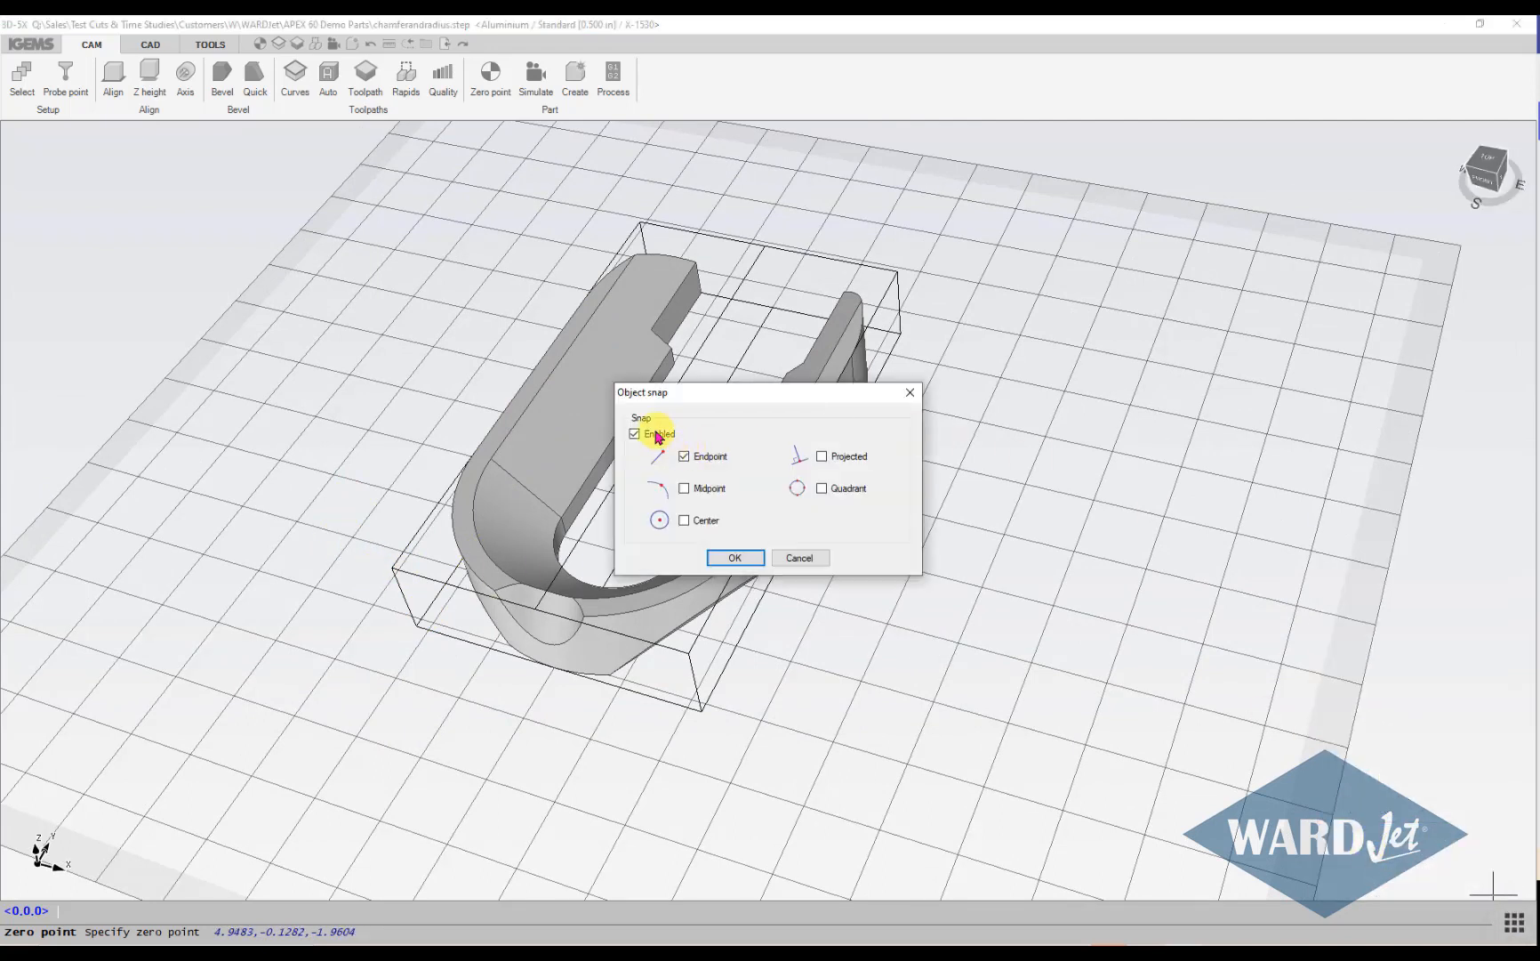
{"action": "left_click", "coordinate": [744, 557]}
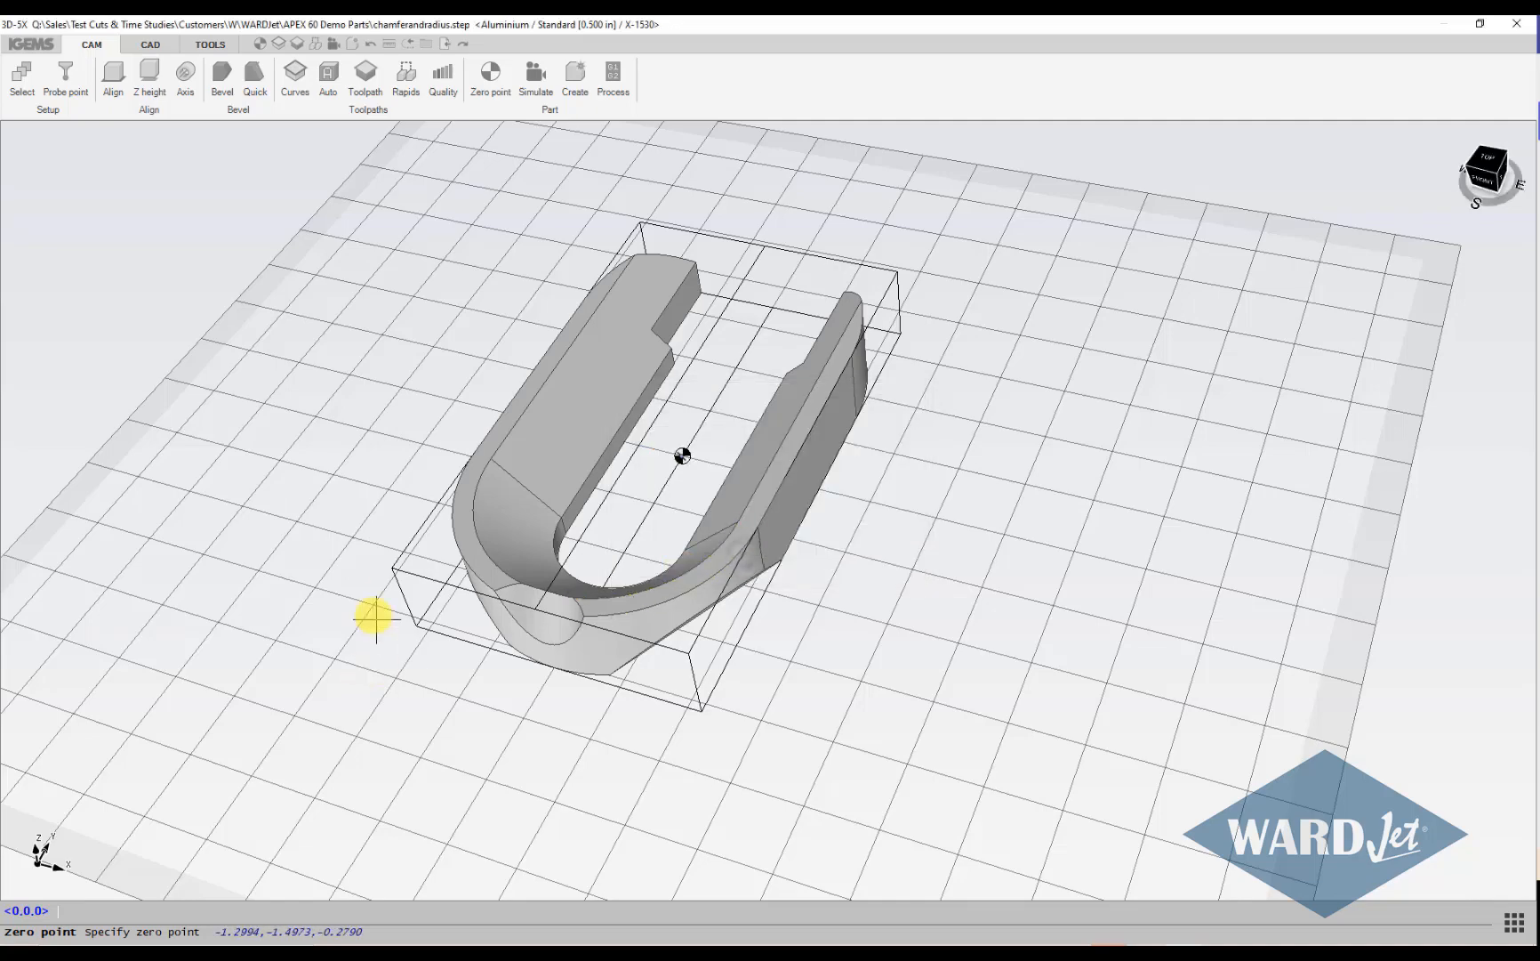
{"action": "left_click", "coordinate": [393, 568]}
{"action": "scroll", "coordinate": [402, 569], "scroll_direction": "up", "scroll_amount": 5}
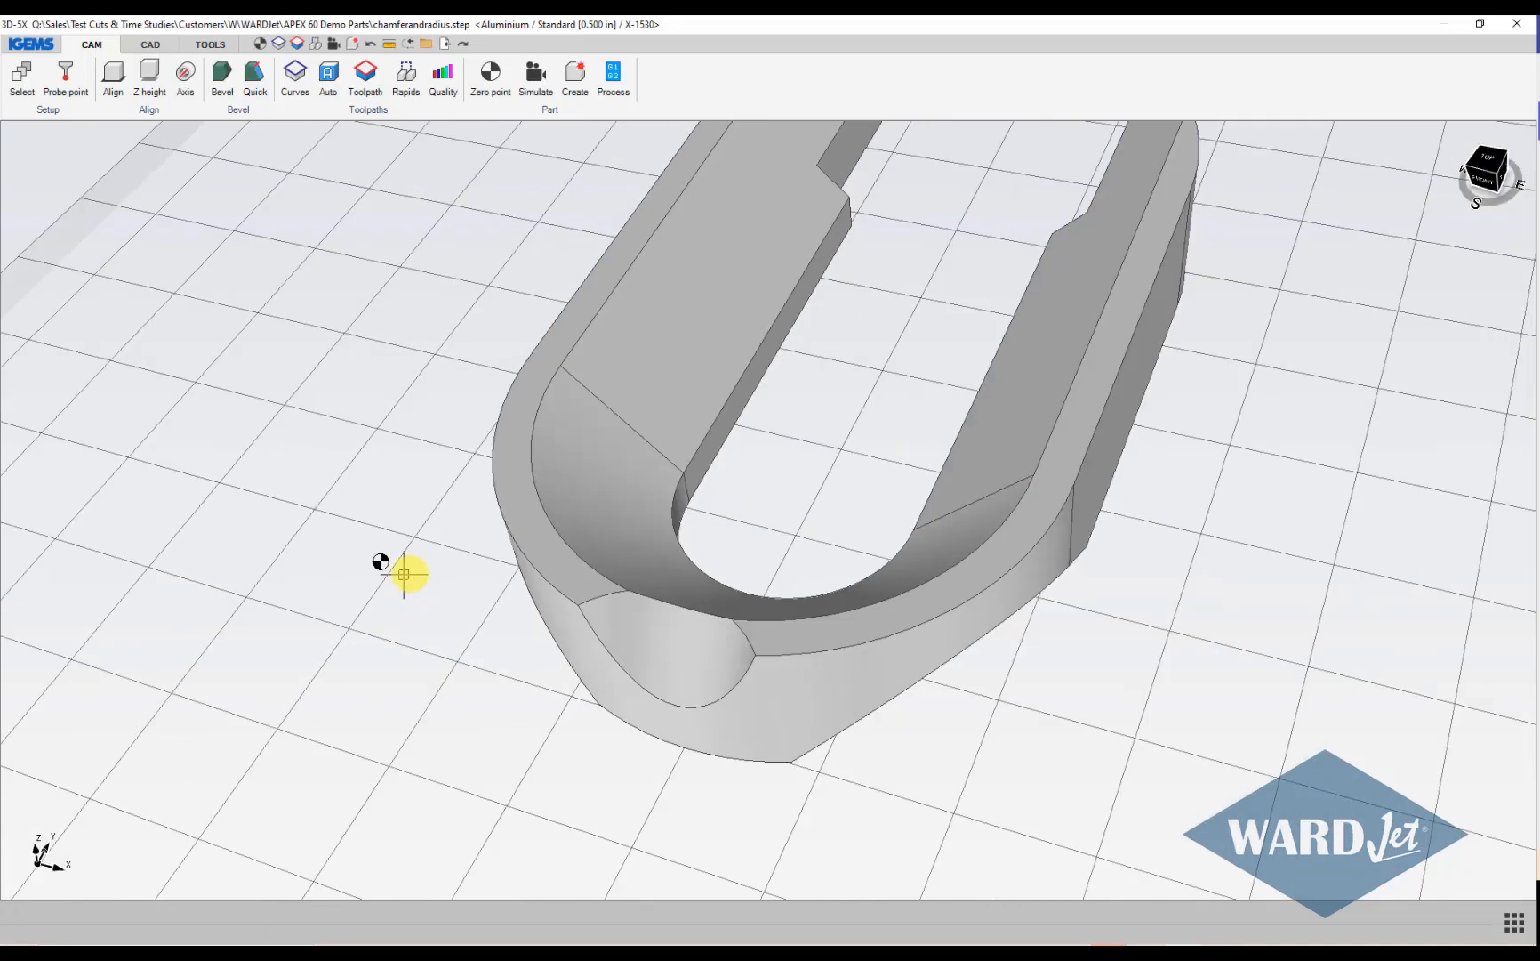
{"action": "scroll", "coordinate": [532, 583], "scroll_direction": "down", "scroll_amount": 5}
{"action": "middle_click_drag", "start_coordinate": [730, 570], "coordinate": [662, 563]}
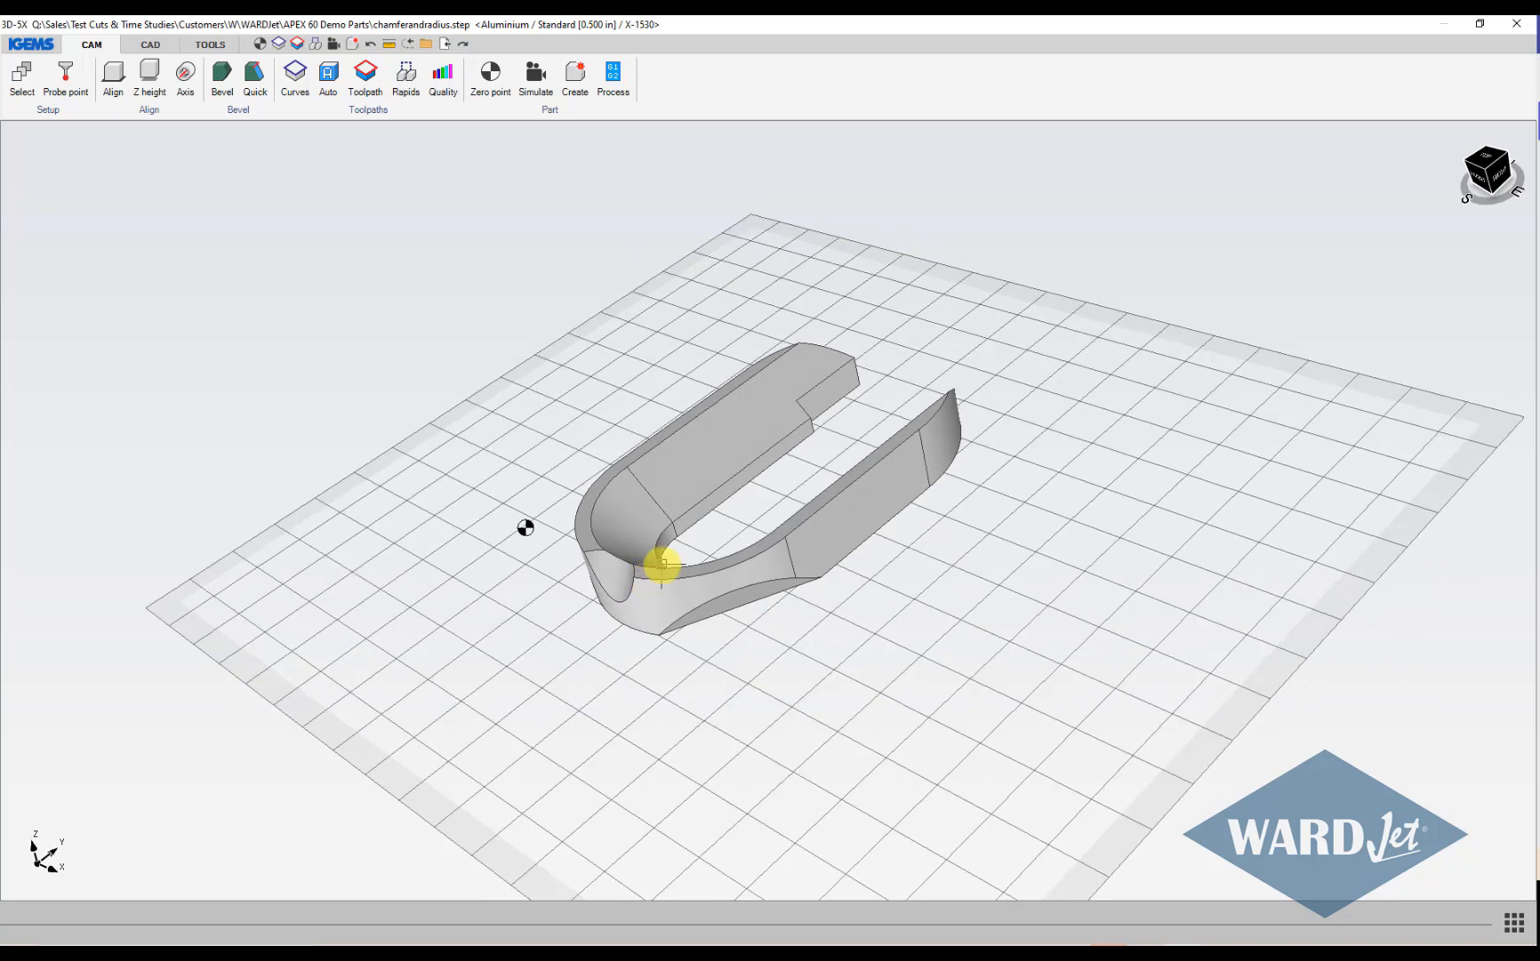
{"action": "scroll", "coordinate": [662, 563], "scroll_direction": "up", "scroll_amount": 6}
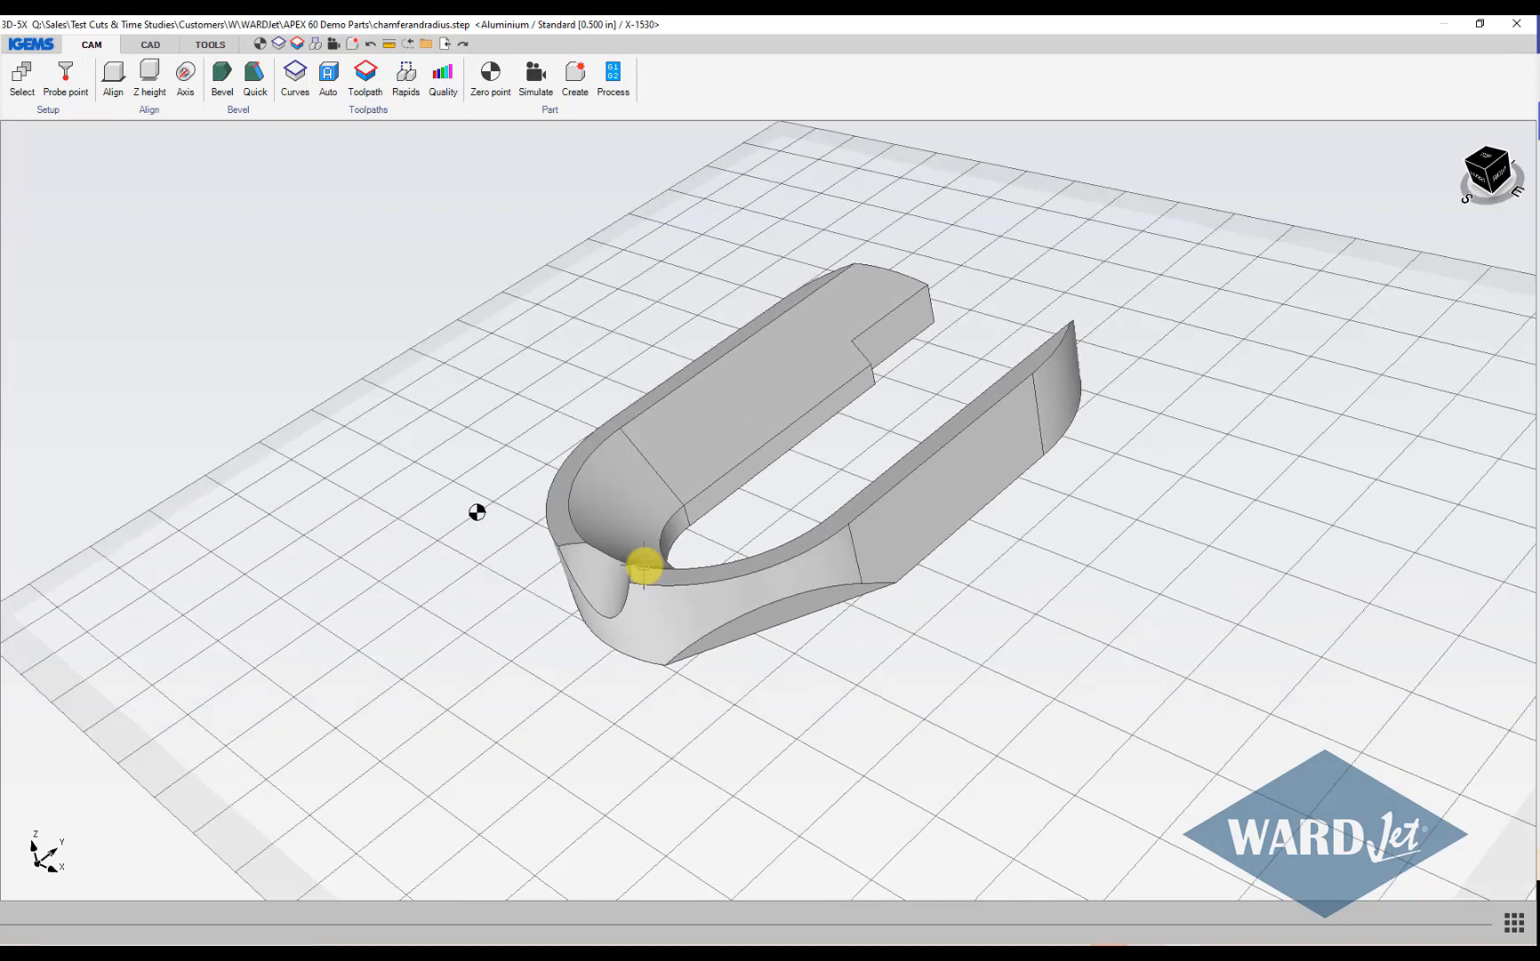
Examine the U-shaped part from several angles, comparing its rounded closed end with the two open legs.
{"action": "scroll", "coordinate": [601, 563], "scroll_direction": "down", "scroll_amount": 5}
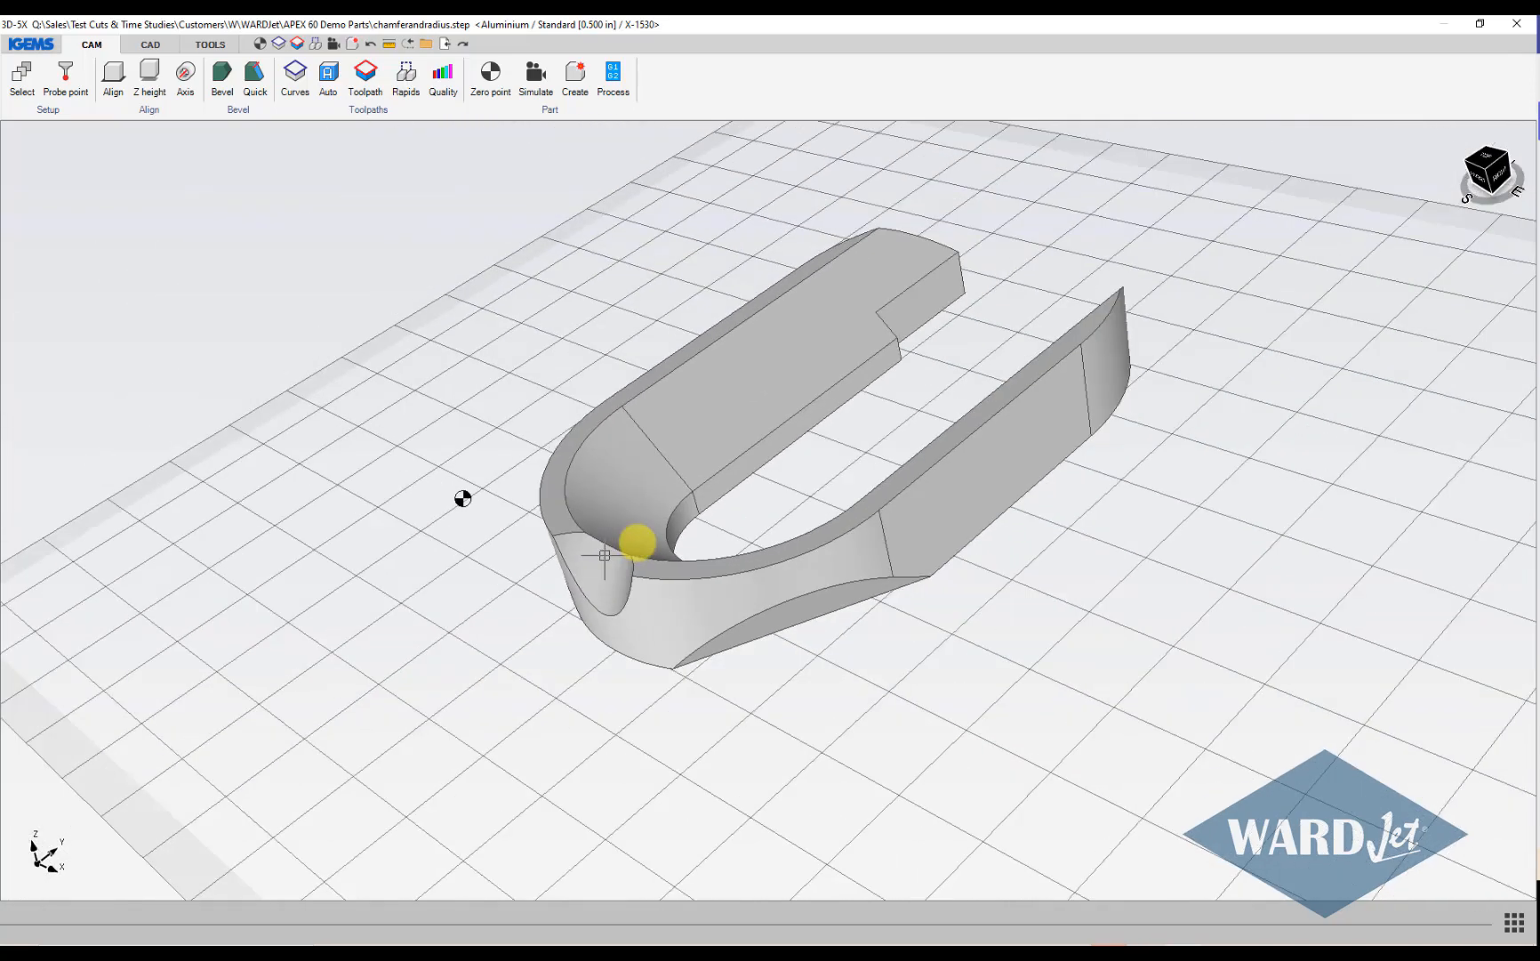
{"action": "middle_click_drag", "start_coordinate": [635, 540], "coordinate": [619, 708]}
{"action": "scroll", "coordinate": [602, 597], "scroll_direction": "up", "scroll_amount": 5}
{"action": "scroll", "coordinate": [602, 594], "scroll_direction": "down", "scroll_amount": 4}
{"action": "scroll", "coordinate": [574, 612], "scroll_direction": "up", "scroll_amount": 5}
{"action": "scroll", "coordinate": [588, 595], "scroll_direction": "down", "scroll_amount": 5}
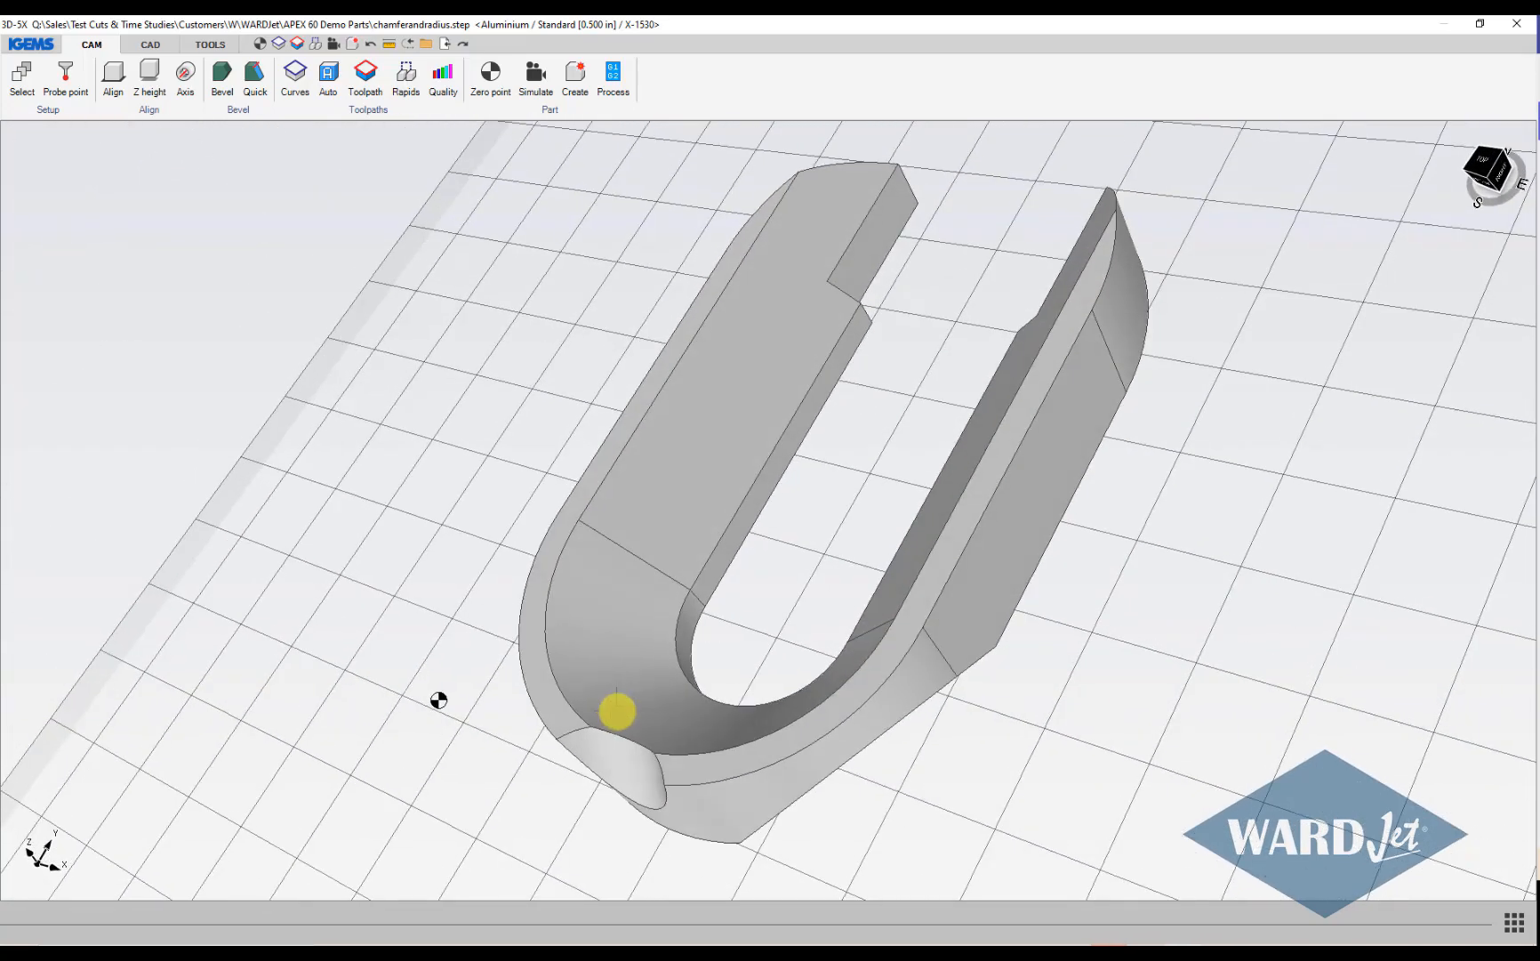
{"action": "scroll", "coordinate": [608, 698], "scroll_direction": "up", "scroll_amount": 5}
{"action": "scroll", "coordinate": [622, 663], "scroll_direction": "down", "scroll_amount": 5}
{"action": "scroll", "coordinate": [598, 649], "scroll_direction": "down", "scroll_amount": 1}
{"action": "scroll", "coordinate": [597, 648], "scroll_direction": "down", "scroll_amount": 2}
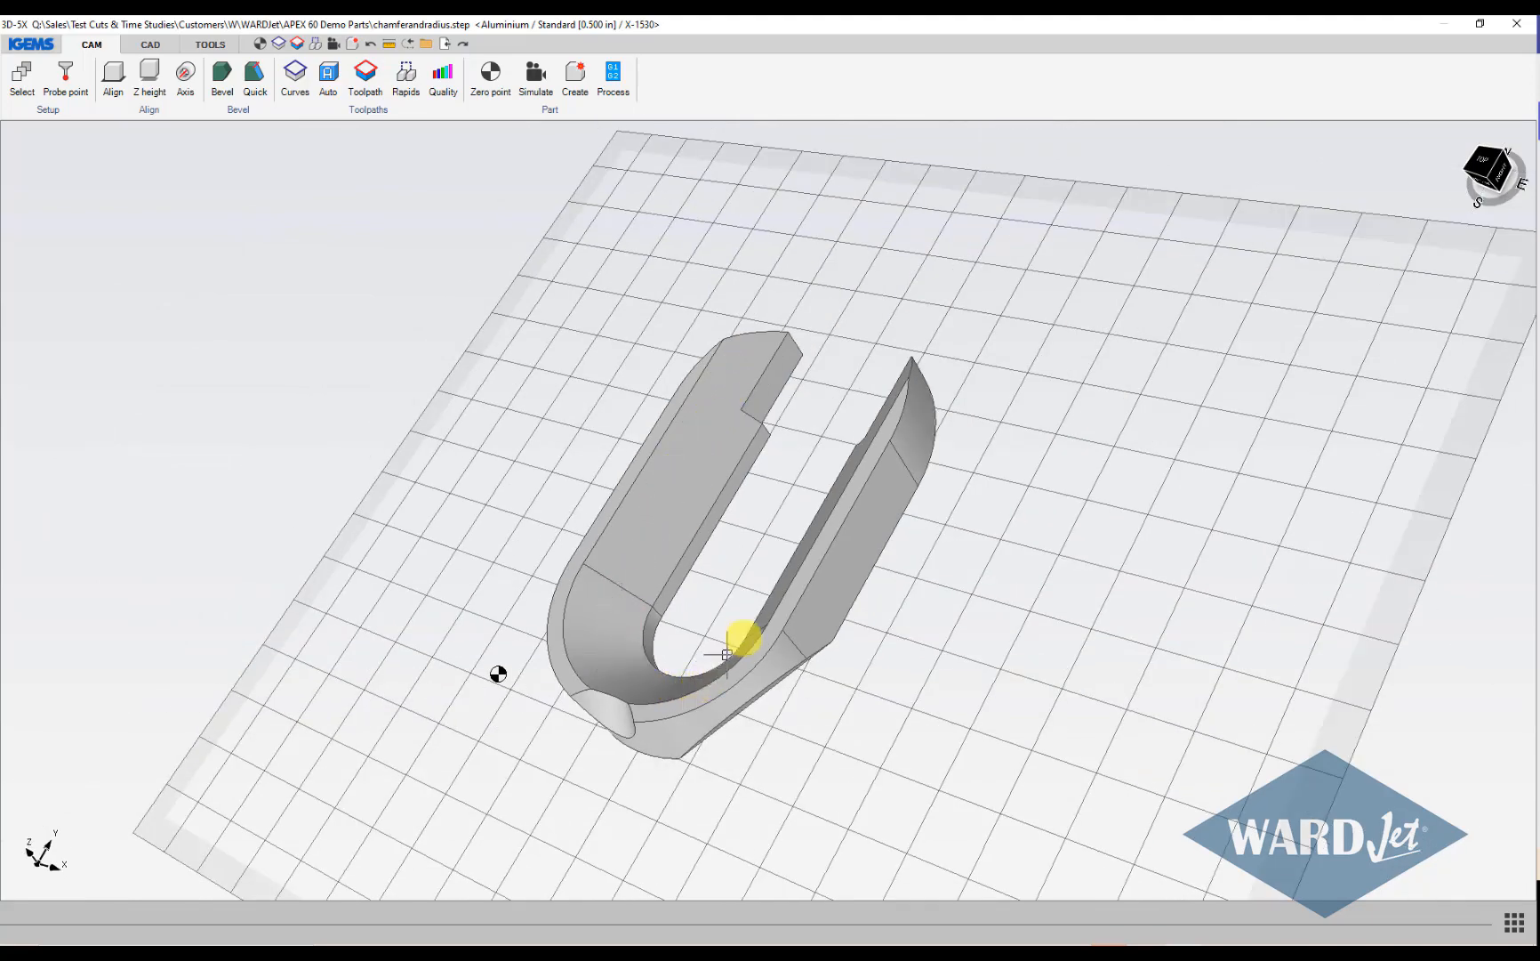
{"action": "scroll", "coordinate": [833, 490], "scroll_direction": "up", "scroll_amount": 5}
{"action": "scroll", "coordinate": [836, 467], "scroll_direction": "down", "scroll_amount": 6}
{"action": "middle_click_drag", "start_coordinate": [839, 458], "coordinate": [853, 492]}
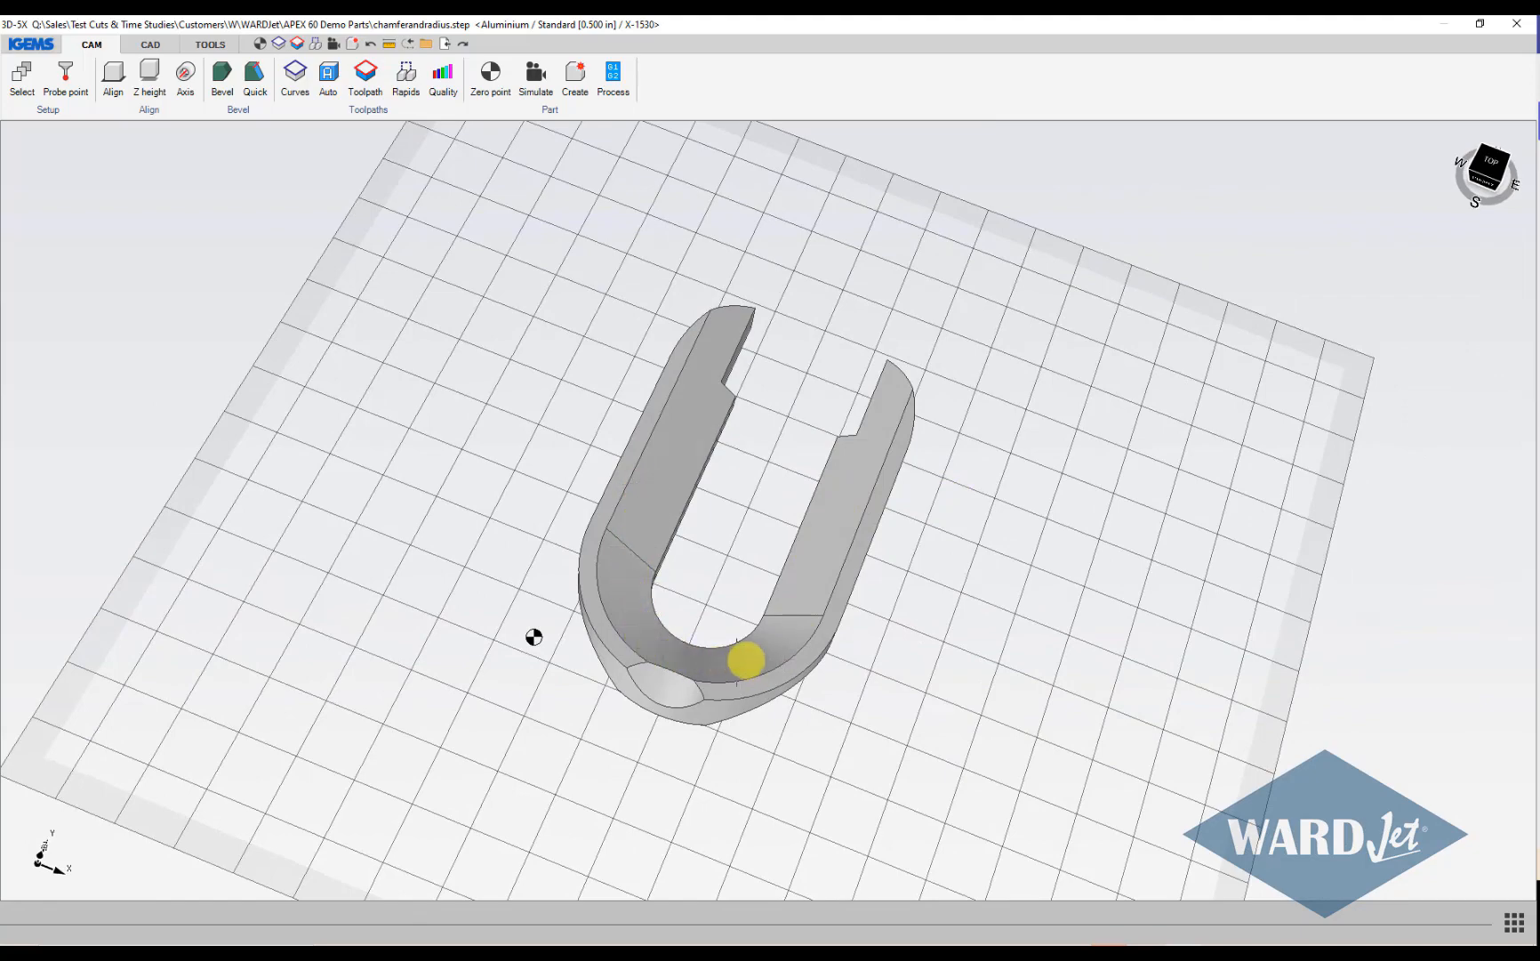
Examine the scalloped cutout on the closed end and where it interrupts the upper inner contour edge.
{"action": "scroll", "coordinate": [671, 690], "scroll_direction": "up", "scroll_amount": 2}
{"action": "scroll", "coordinate": [650, 671], "scroll_direction": "up", "scroll_amount": 2}
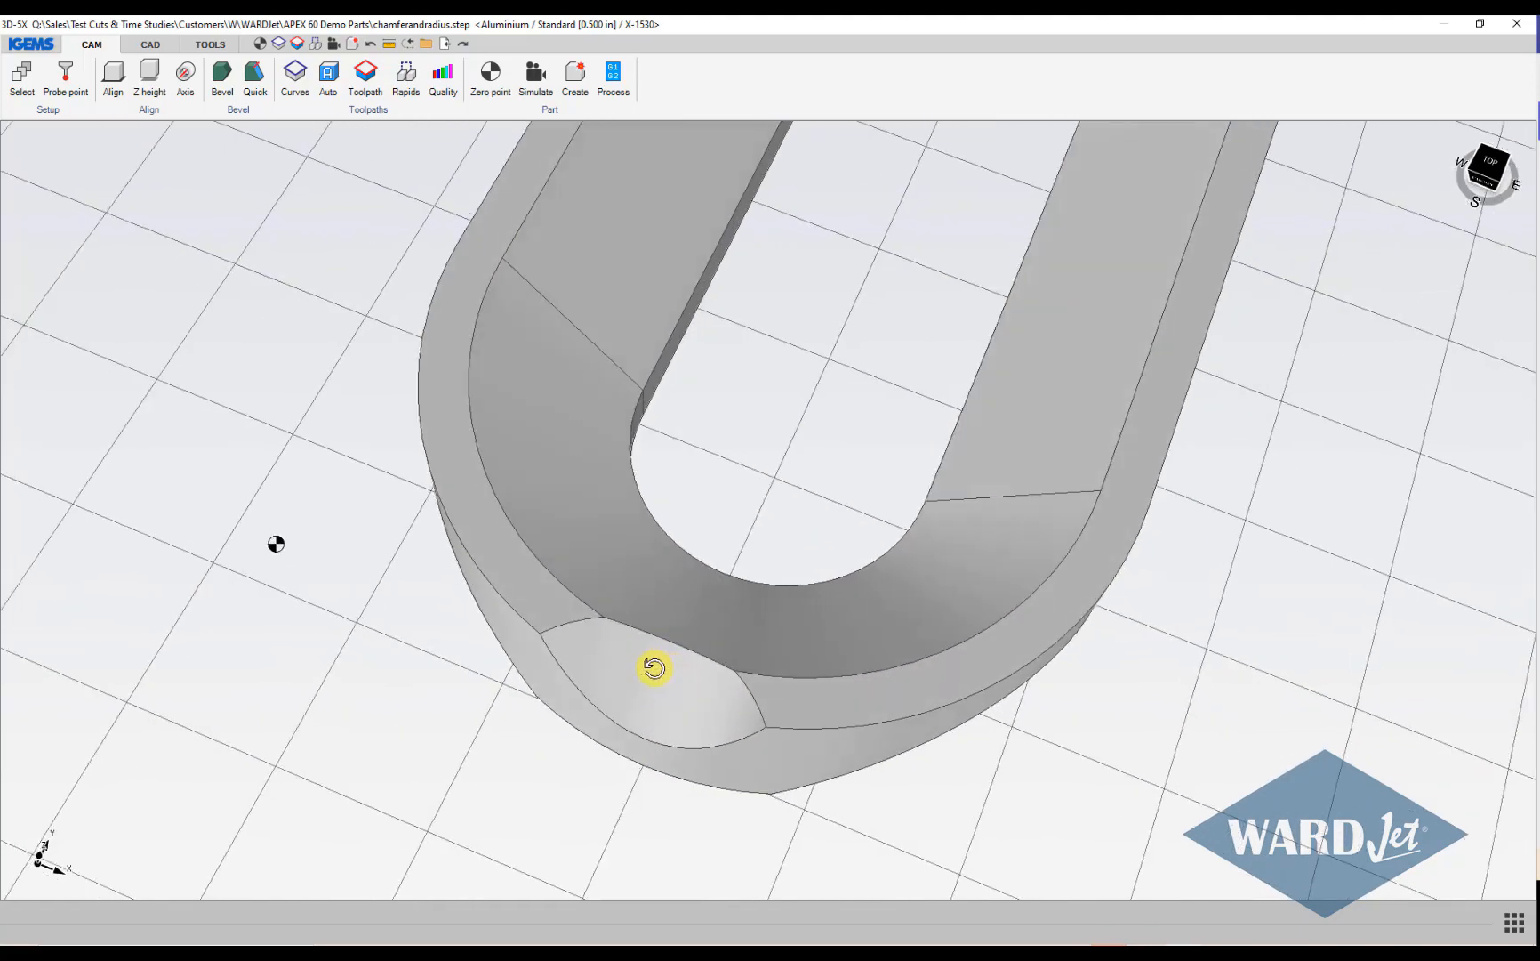
{"action": "middle_click_drag", "start_coordinate": [650, 670], "coordinate": [595, 636]}
{"action": "scroll", "coordinate": [597, 608], "scroll_direction": "up", "scroll_amount": 3}
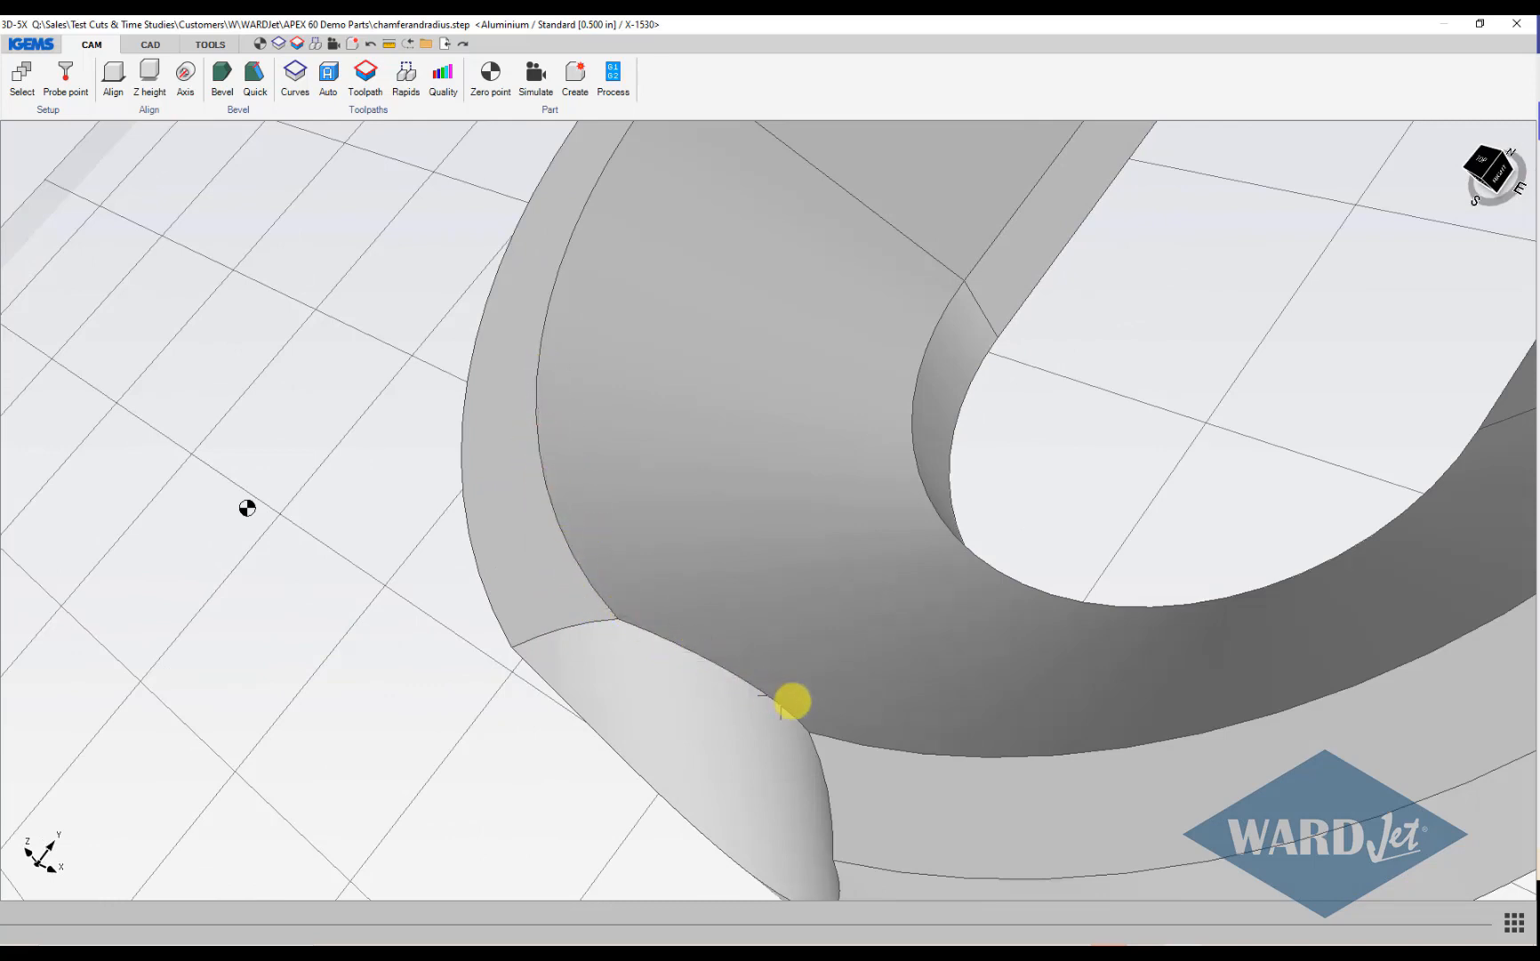
{"action": "scroll", "coordinate": [976, 744], "scroll_direction": "down", "scroll_amount": 2}
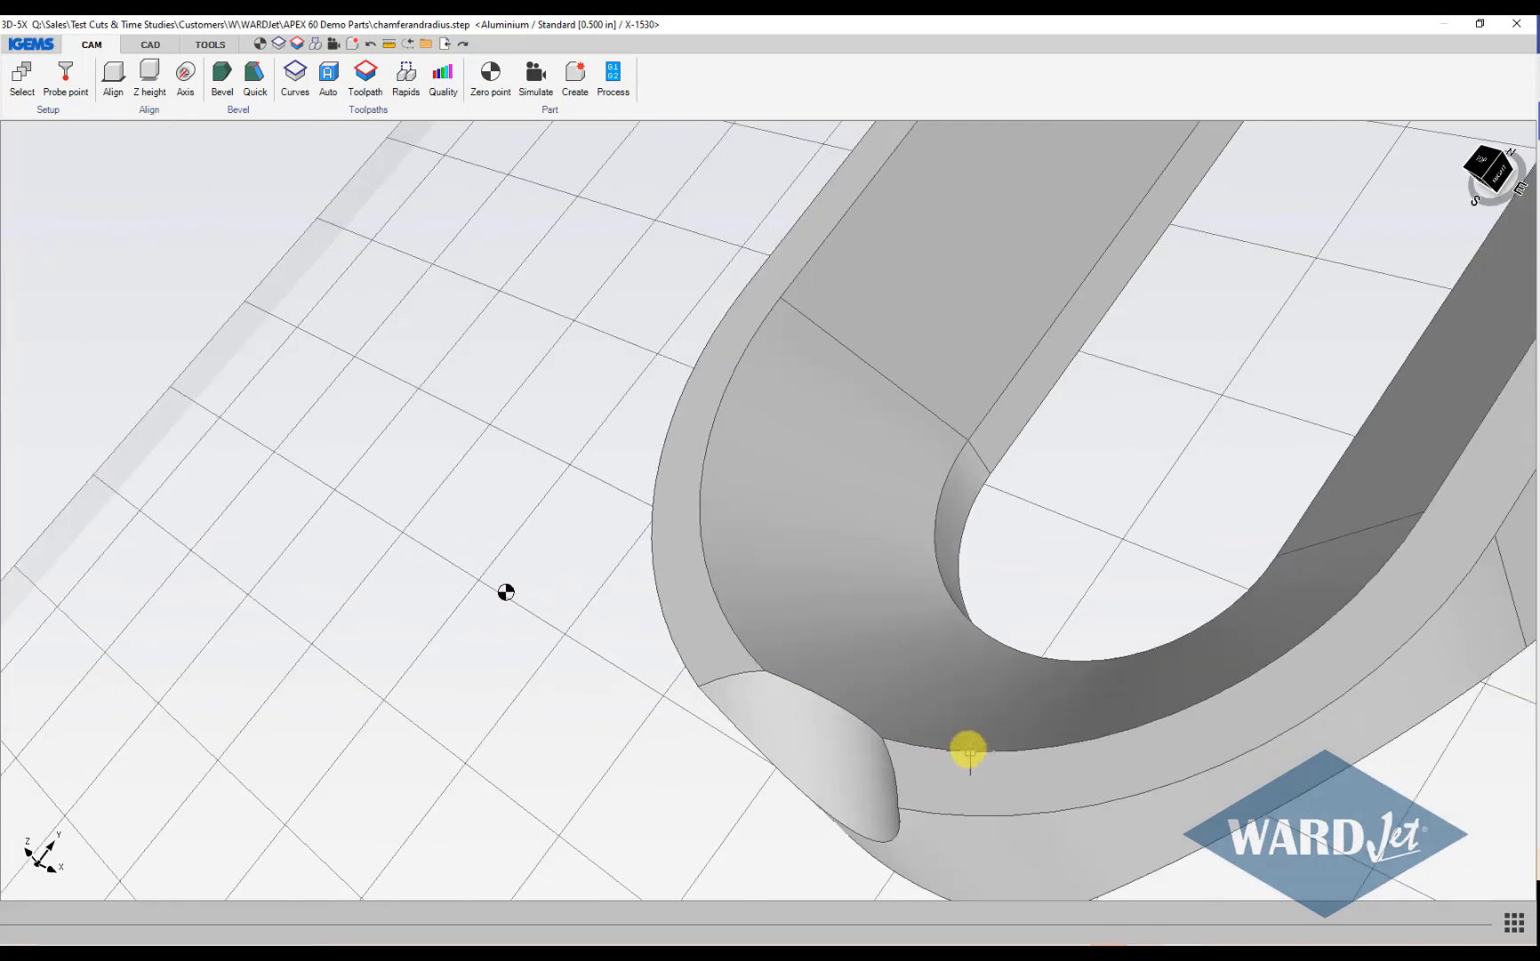
{"action": "scroll", "coordinate": [970, 746], "scroll_direction": "down", "scroll_amount": 1}
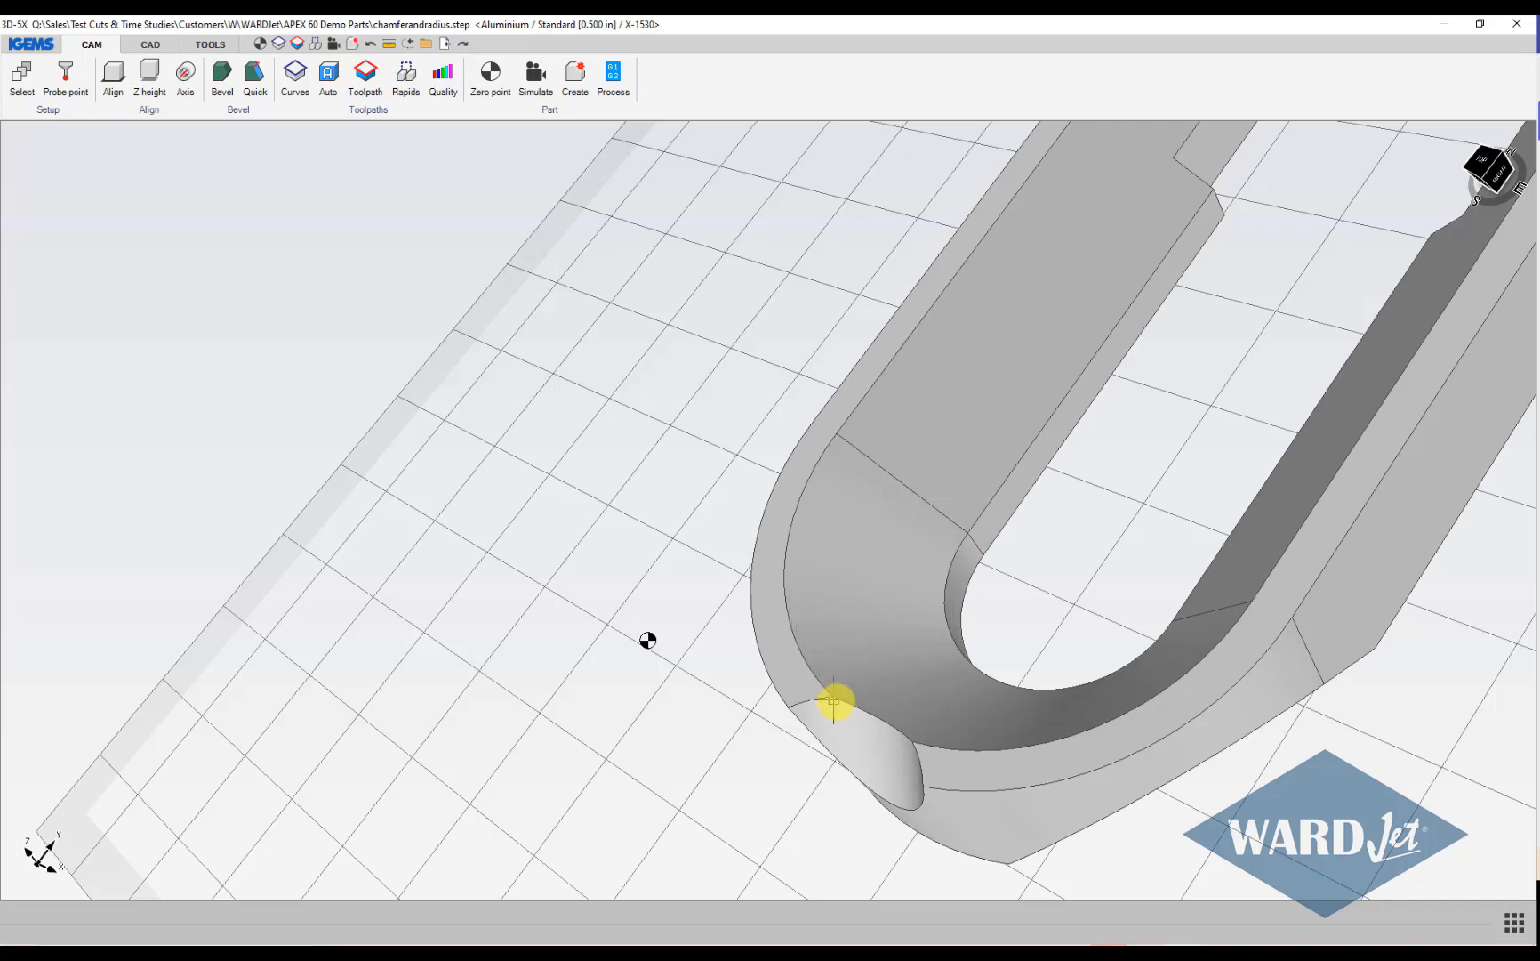
{"action": "scroll", "coordinate": [835, 700], "scroll_direction": "up", "scroll_amount": 3}
{"action": "scroll", "coordinate": [842, 700], "scroll_direction": "down", "scroll_amount": 3}
{"action": "middle_click_drag", "start_coordinate": [840, 703], "coordinate": [836, 734]}
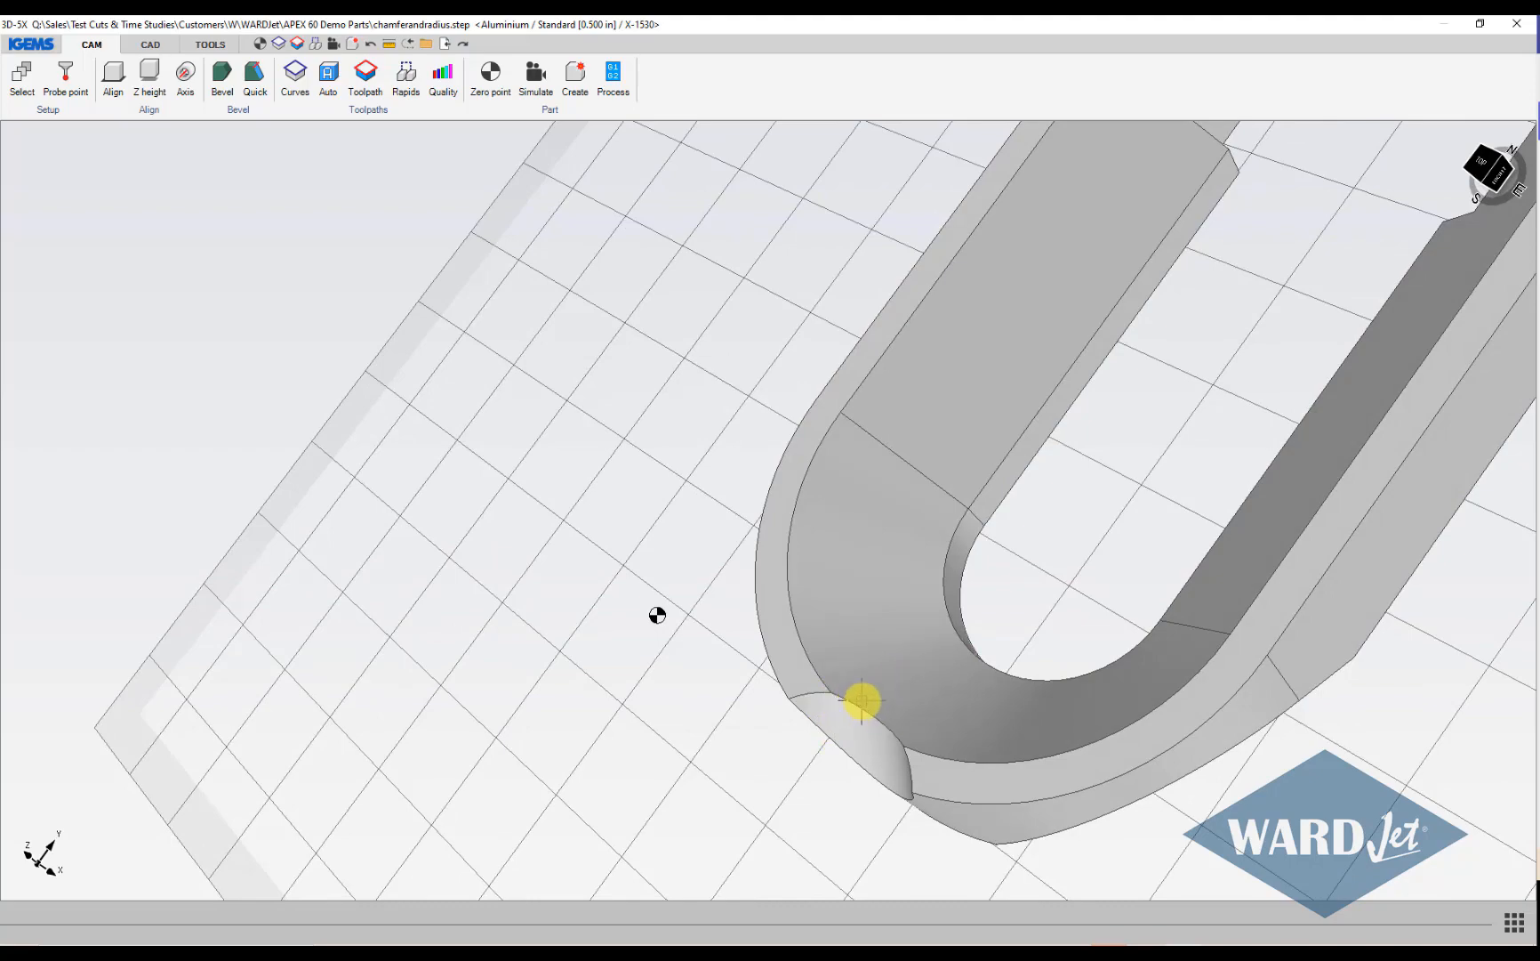
{"action": "middle_click_drag", "start_coordinate": [862, 700], "coordinate": [732, 553]}
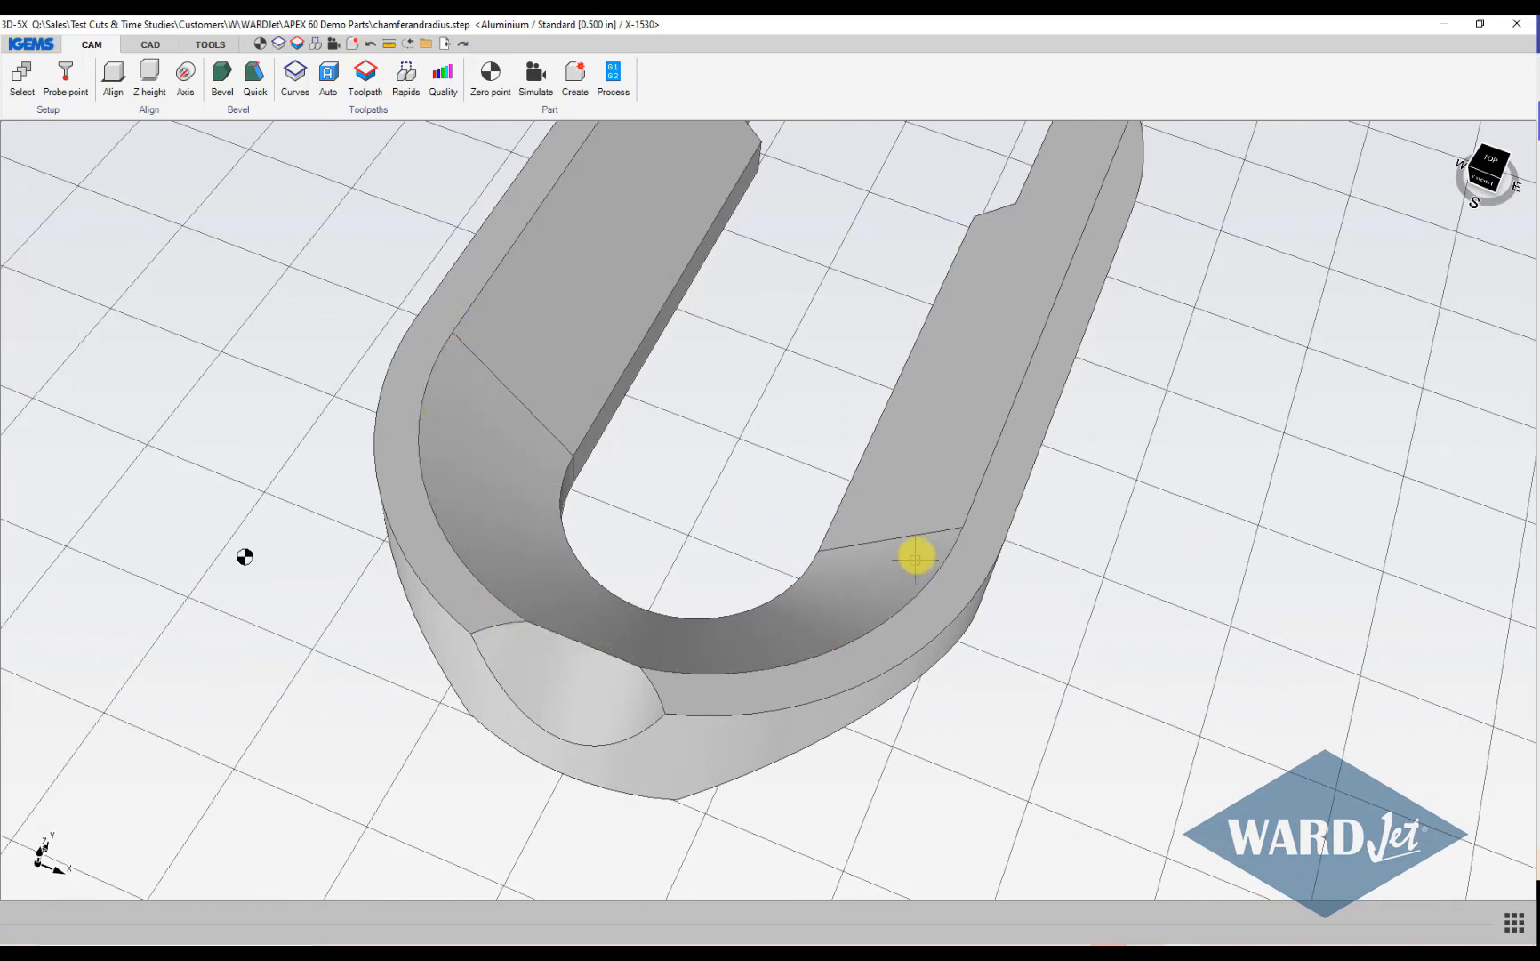
{"action": "middle_click_drag", "start_coordinate": [602, 633], "coordinate": [578, 664]}
{"action": "scroll", "coordinate": [566, 643], "scroll_direction": "up", "scroll_amount": 5}
{"action": "scroll", "coordinate": [584, 495], "scroll_direction": "down", "scroll_amount": 6}
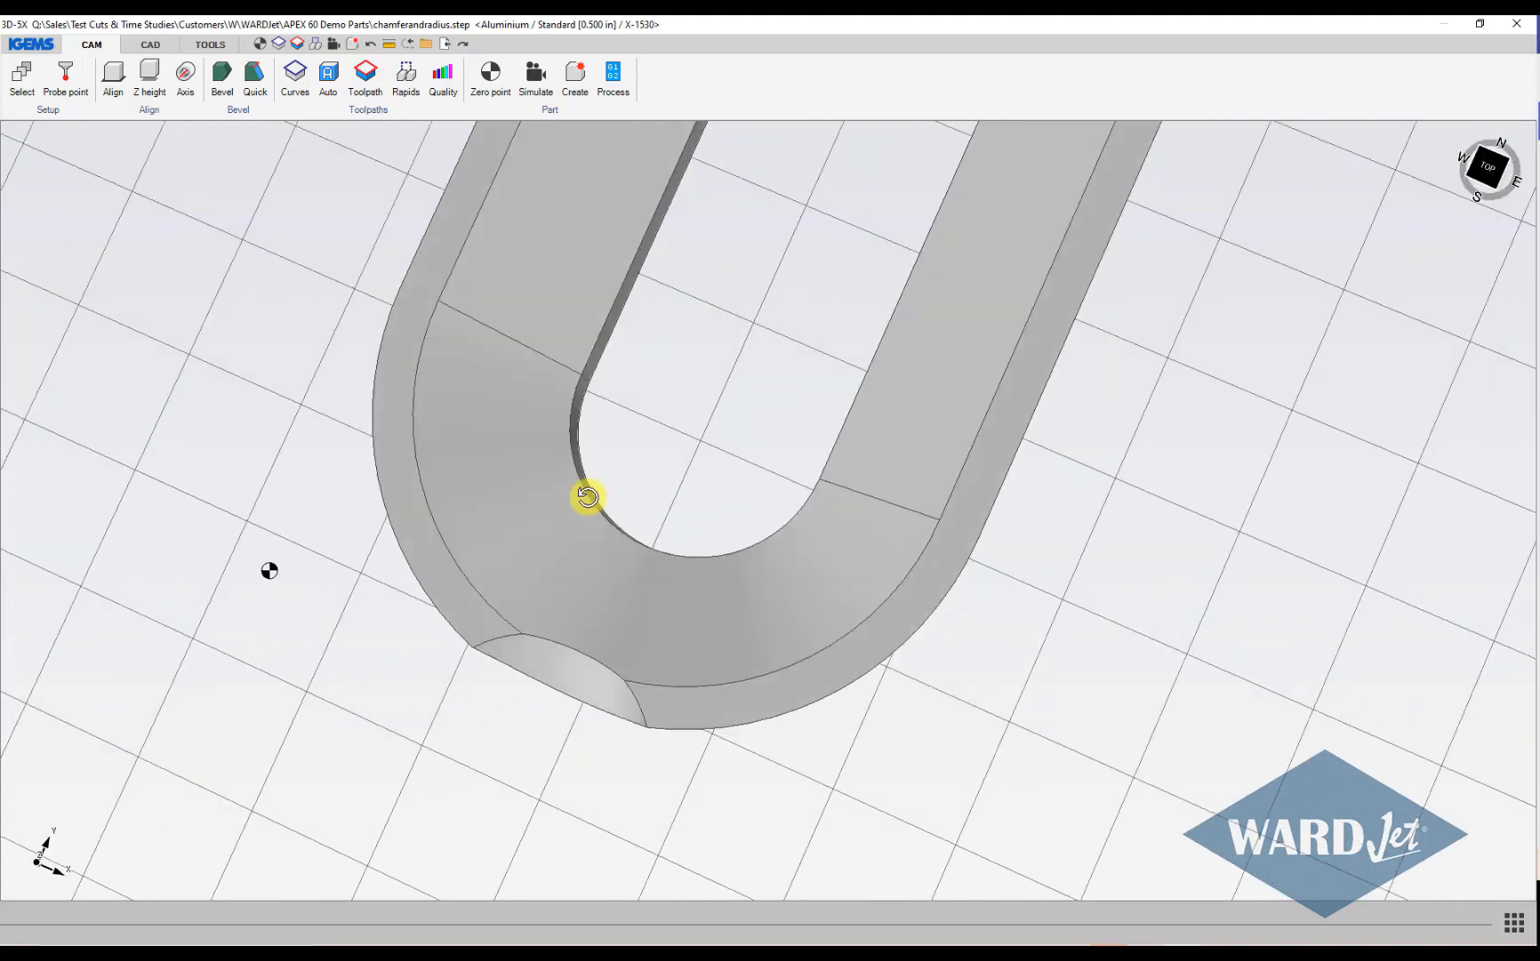
{"action": "middle_click_drag", "start_coordinate": [585, 495], "coordinate": [591, 402]}
{"action": "scroll", "coordinate": [536, 514], "scroll_direction": "down", "scroll_amount": 4}
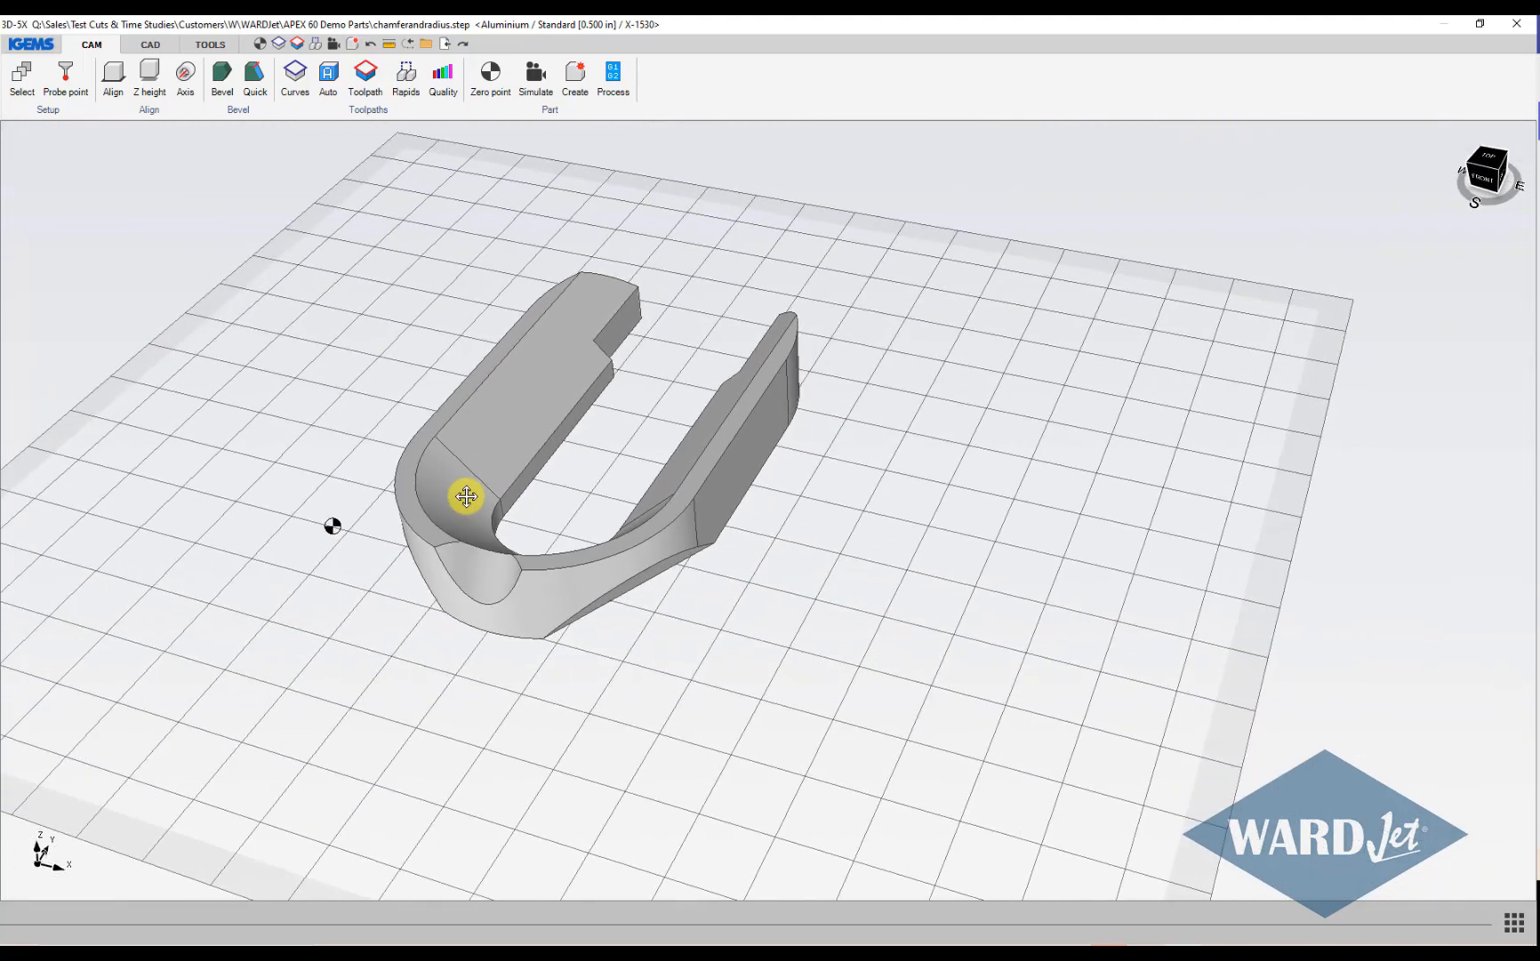
Draw a three-point arc bridging the scallop, from one leg's upper bevel-edge corner through the scallop's corner to the opposite leg's matching corner.
{"action": "left_click", "coordinate": [150, 44]}
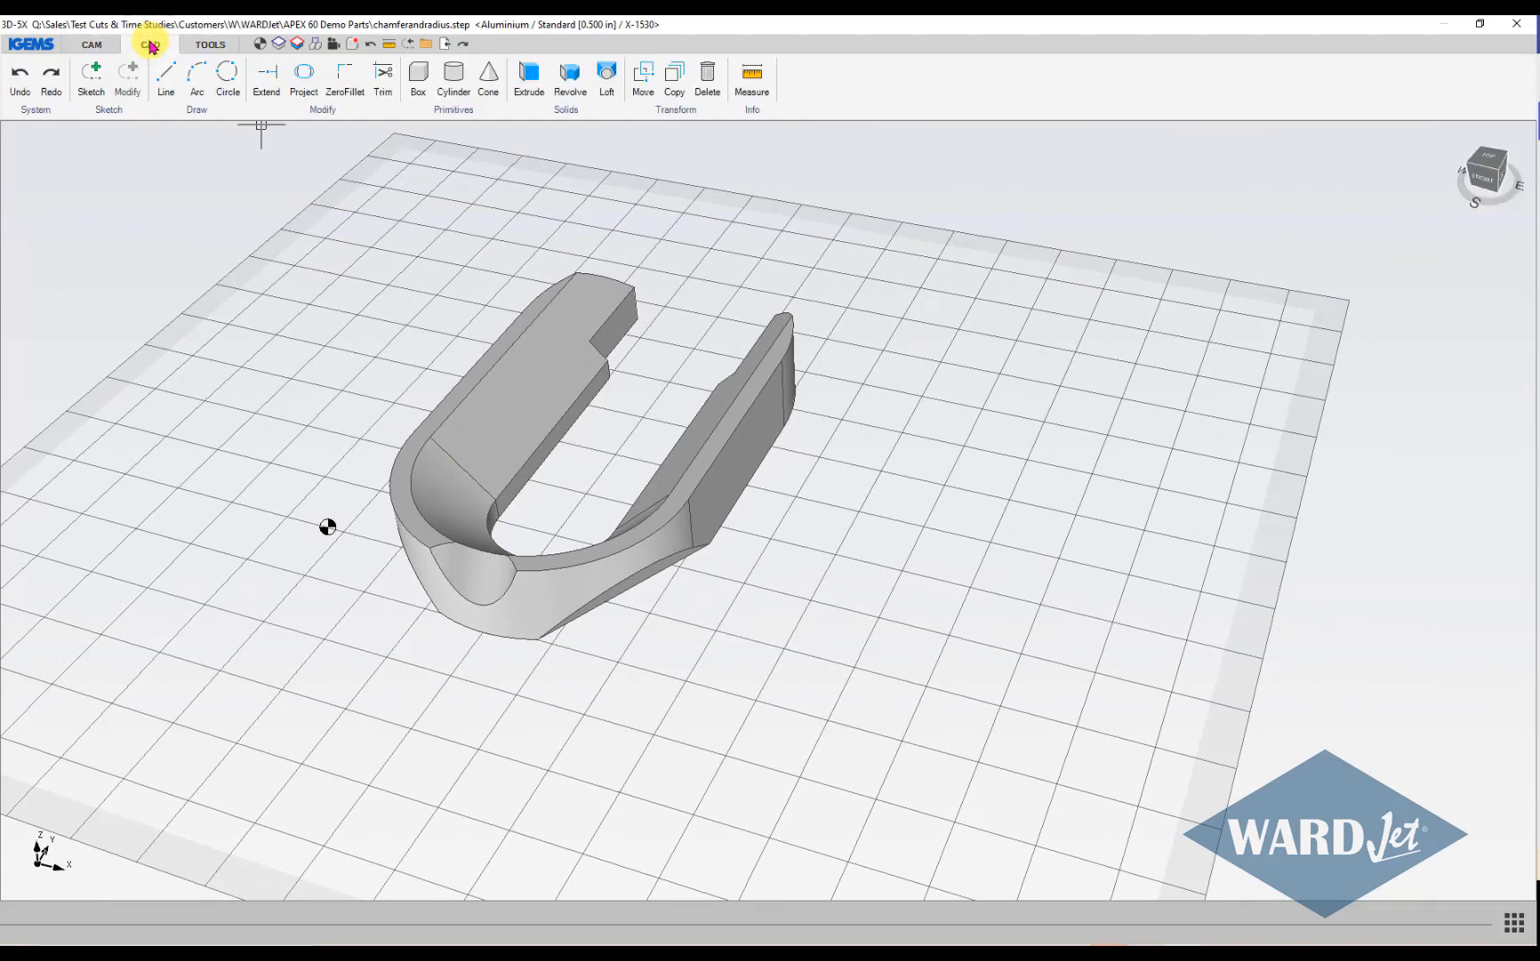
{"action": "left_click", "coordinate": [197, 78]}
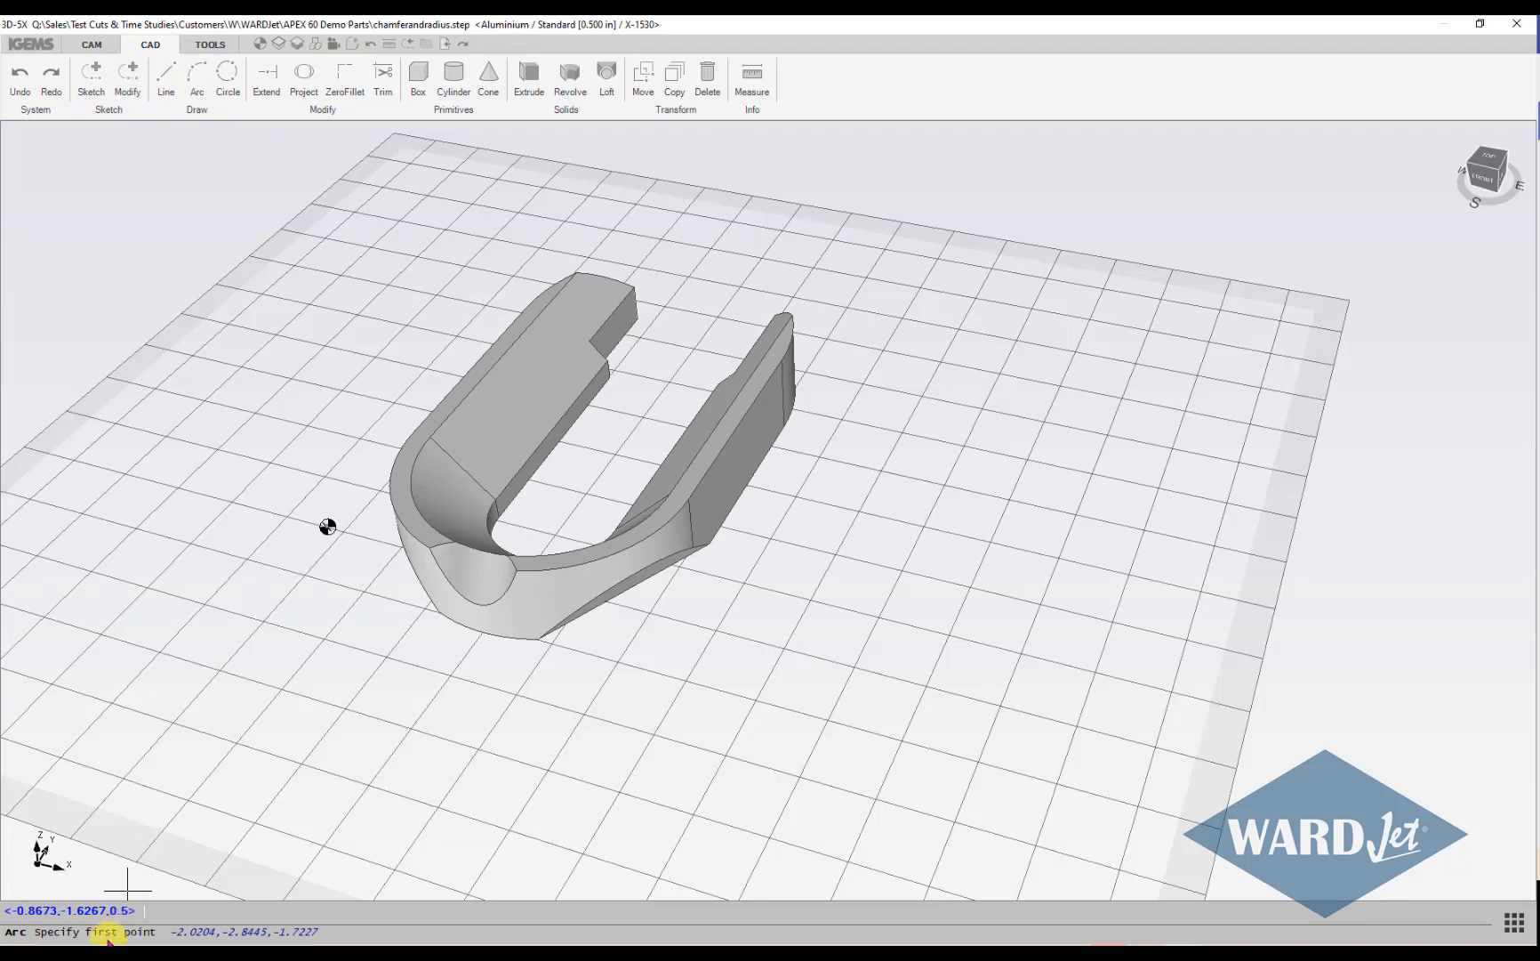
{"action": "left_click", "coordinate": [431, 437]}
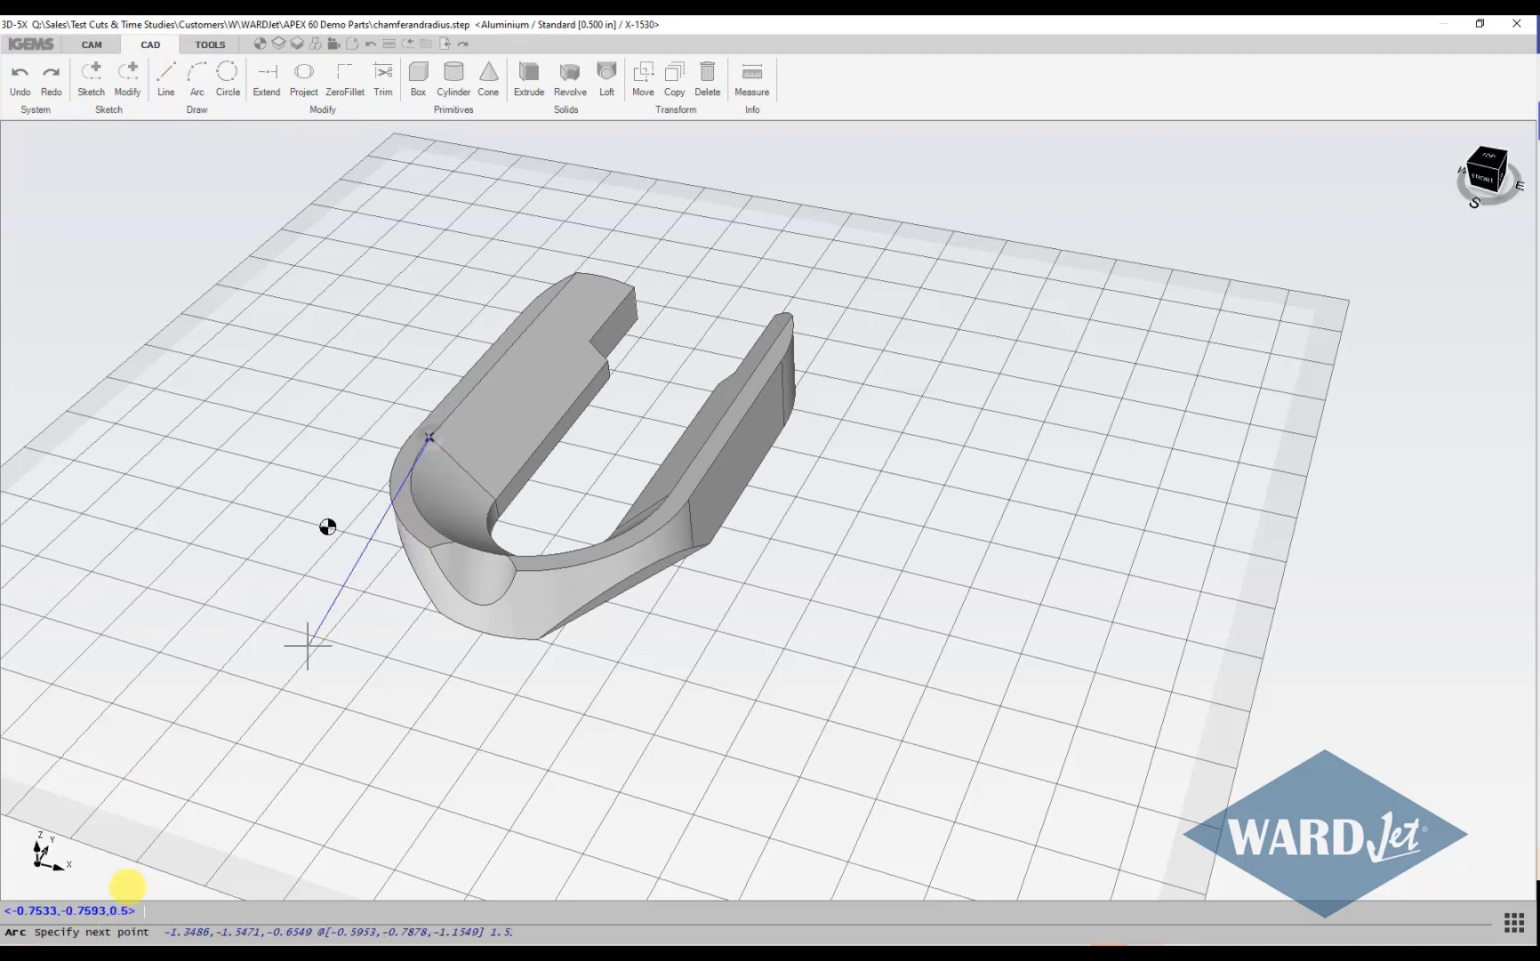
{"action": "scroll", "coordinate": [431, 472], "scroll_direction": "up", "scroll_amount": 3}
{"action": "scroll", "coordinate": [508, 551], "scroll_direction": "up", "scroll_amount": 4}
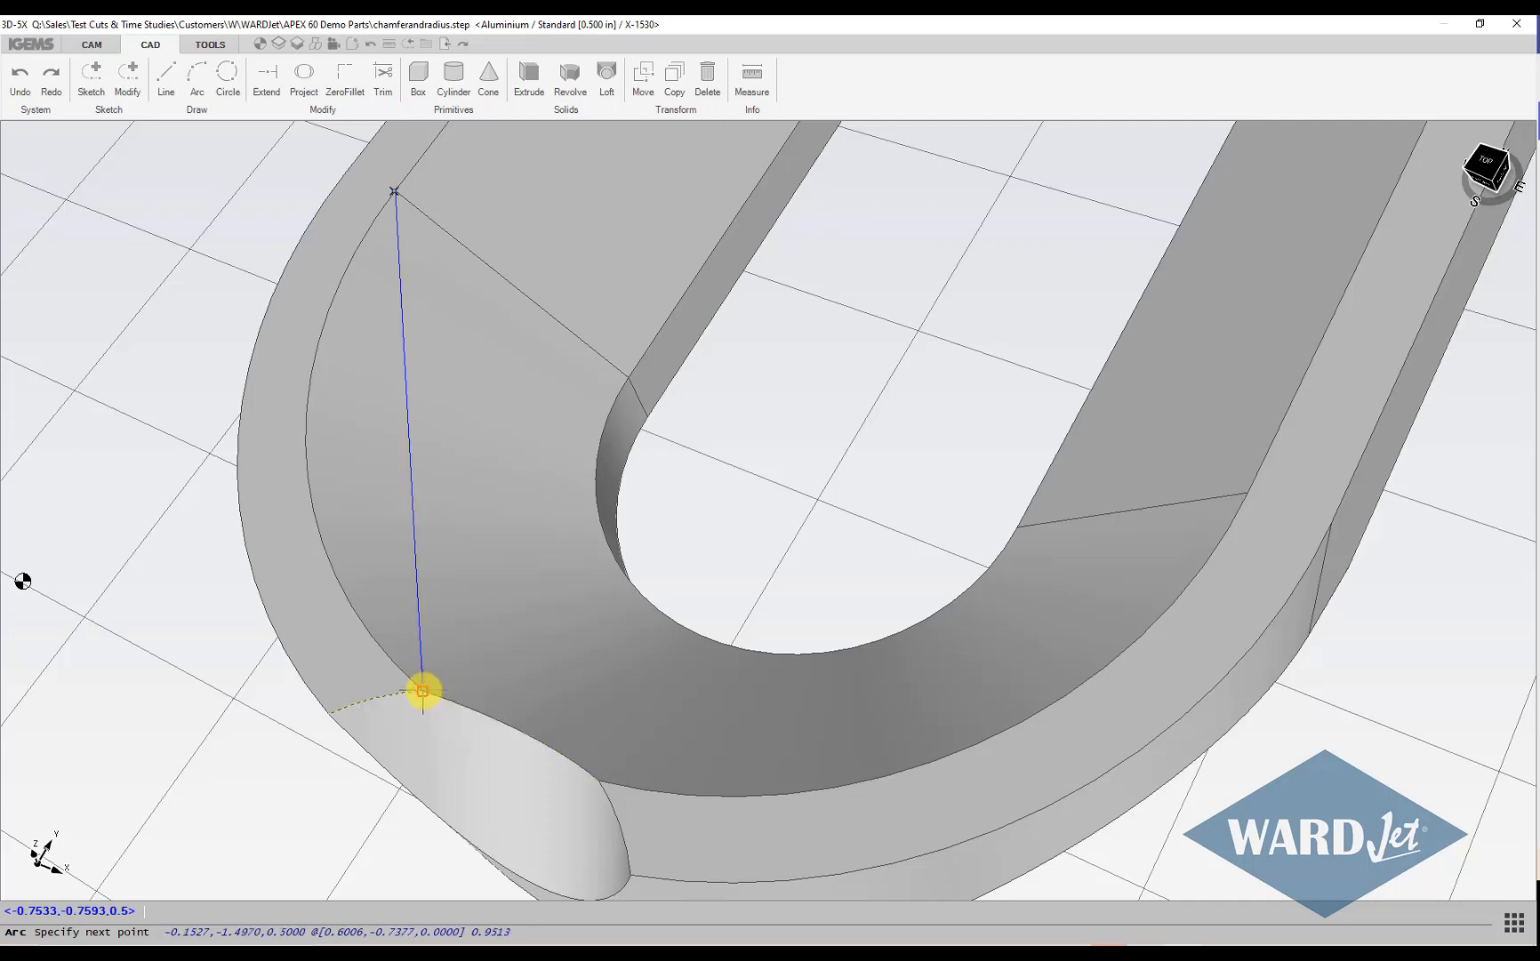
{"action": "left_click", "coordinate": [419, 688]}
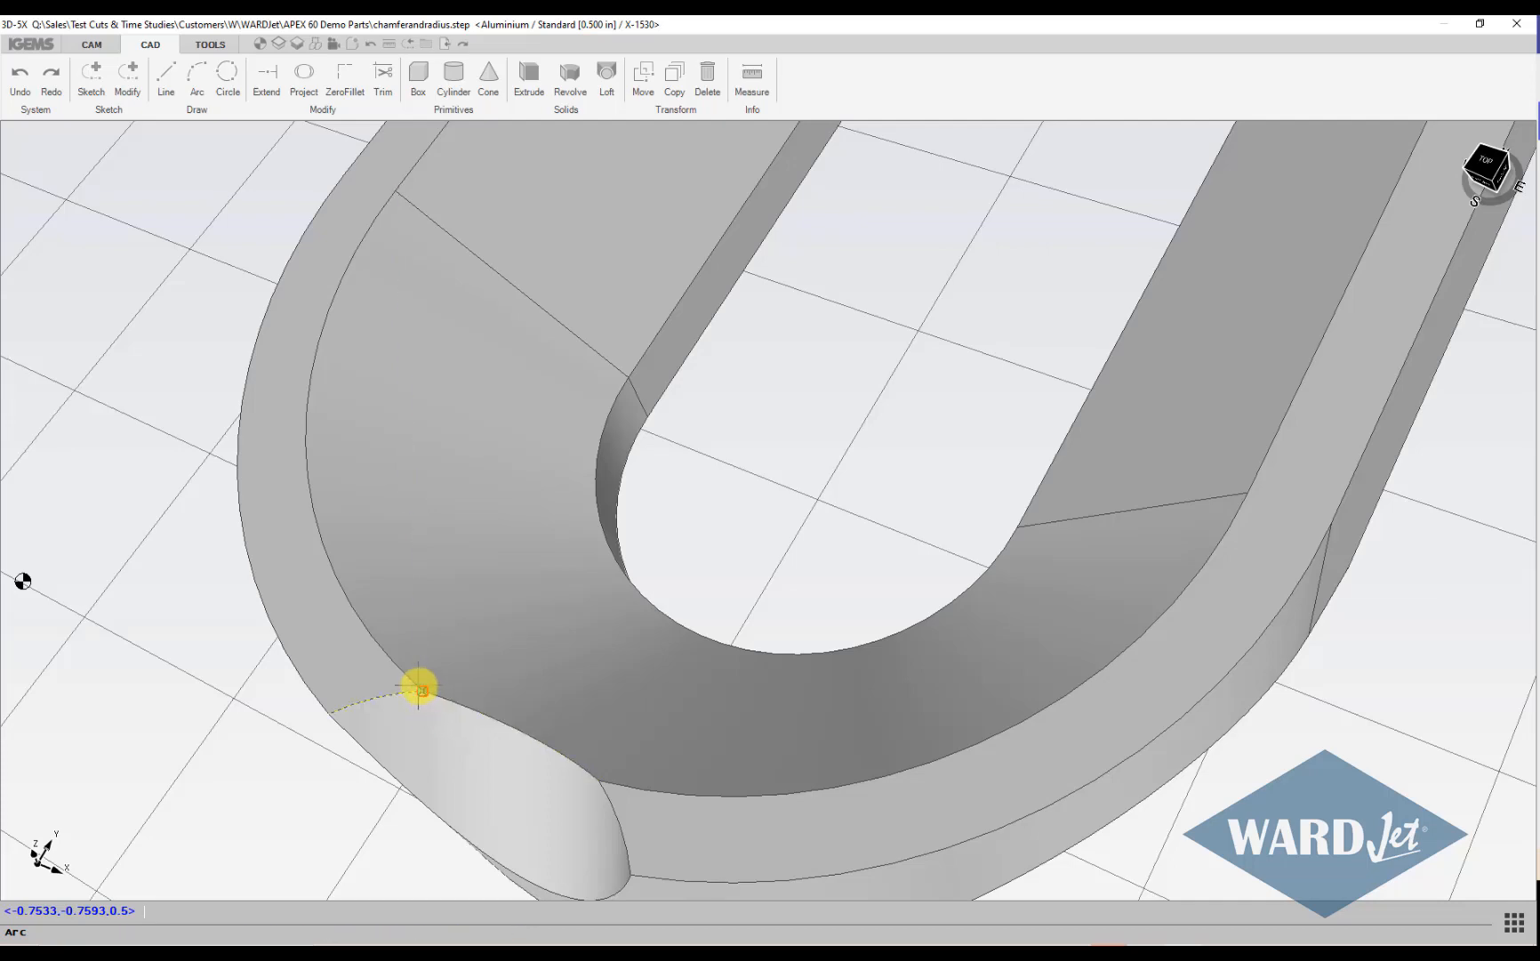
{"action": "left_click", "coordinate": [1247, 495]}
{"action": "middle_click_drag", "start_coordinate": [893, 550], "coordinate": [895, 513]}
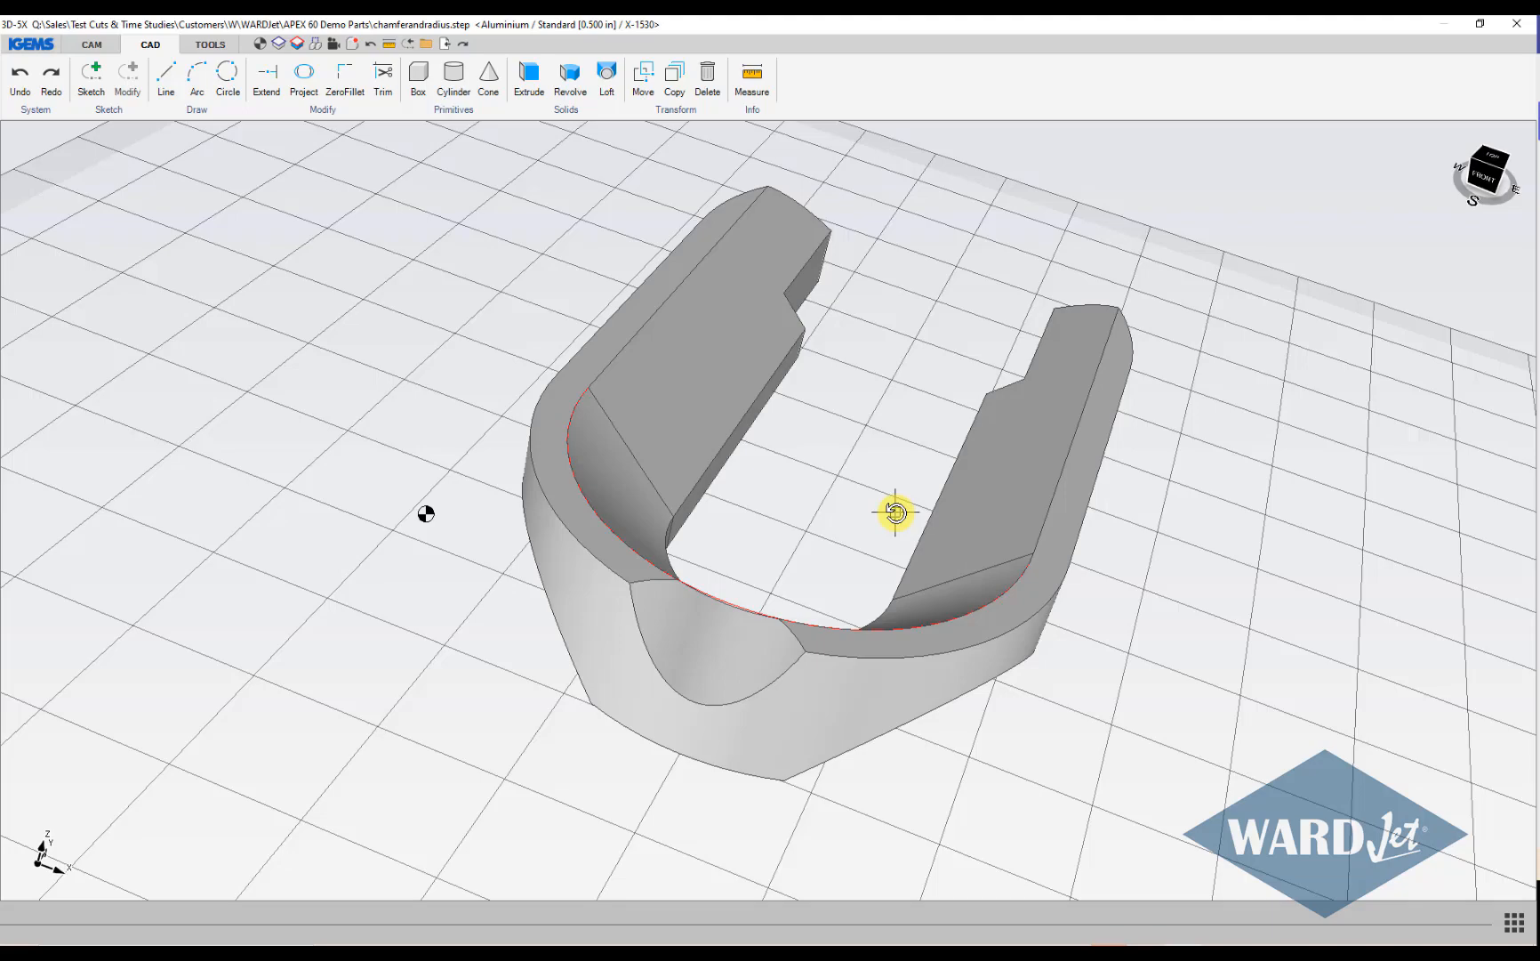
Examine the curved tips and notched inner edges at the open ends of both legs.
{"action": "middle_click_drag", "start_coordinate": [894, 511], "coordinate": [688, 464]}
{"action": "scroll", "coordinate": [687, 459], "scroll_direction": "up", "scroll_amount": 3}
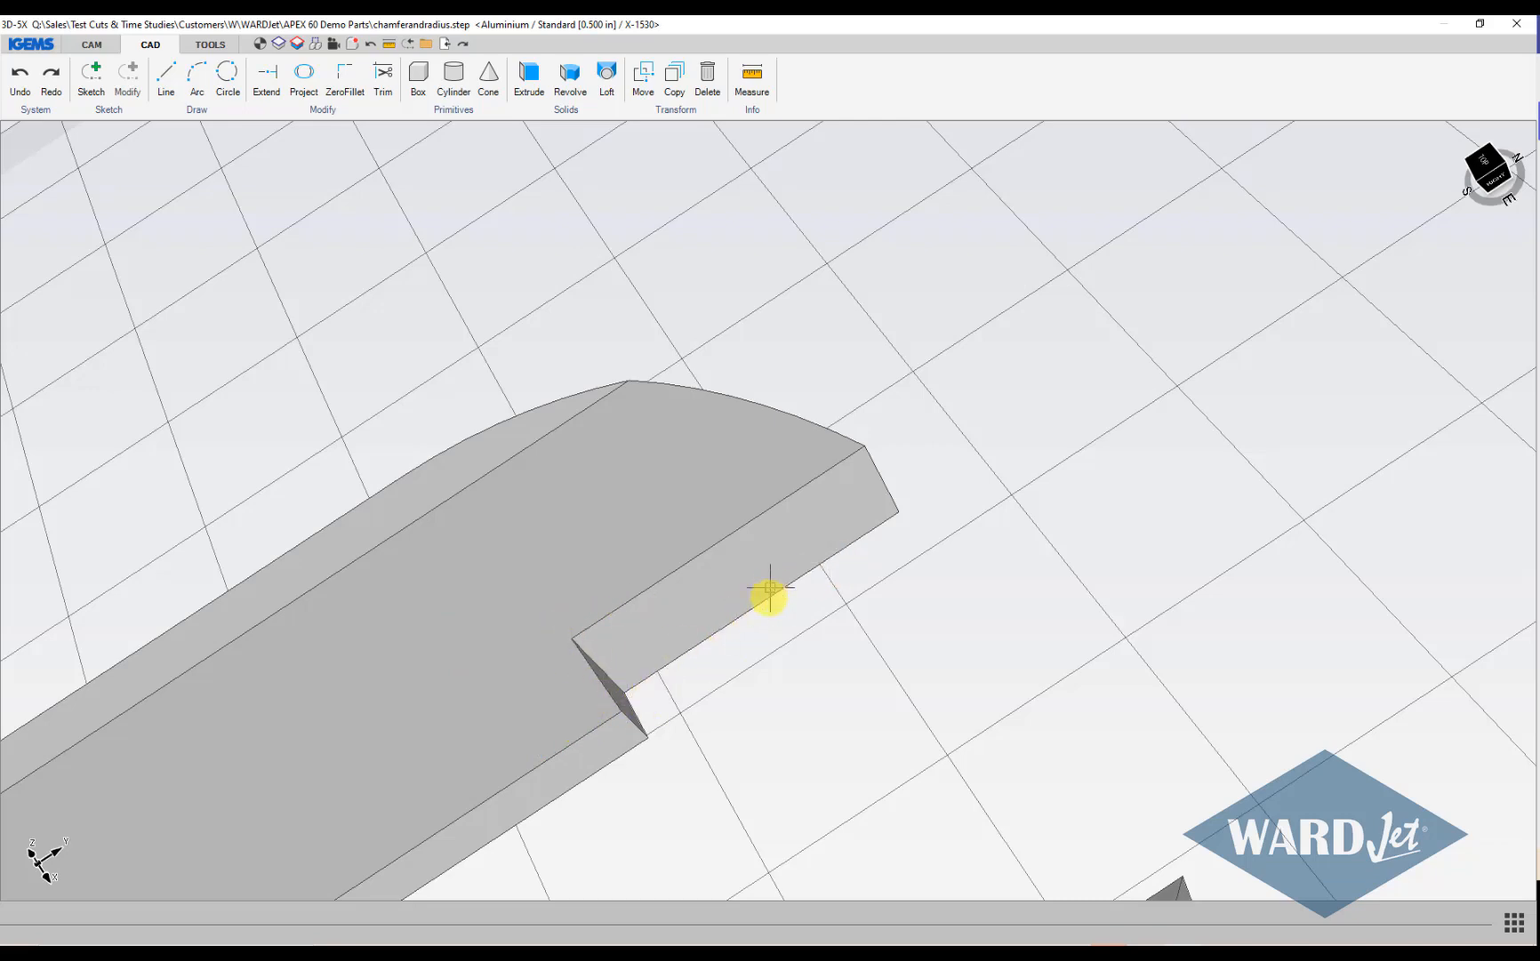
{"action": "scroll", "coordinate": [752, 636], "scroll_direction": "down", "scroll_amount": 2}
{"action": "middle_click_drag", "start_coordinate": [738, 676], "coordinate": [666, 701]}
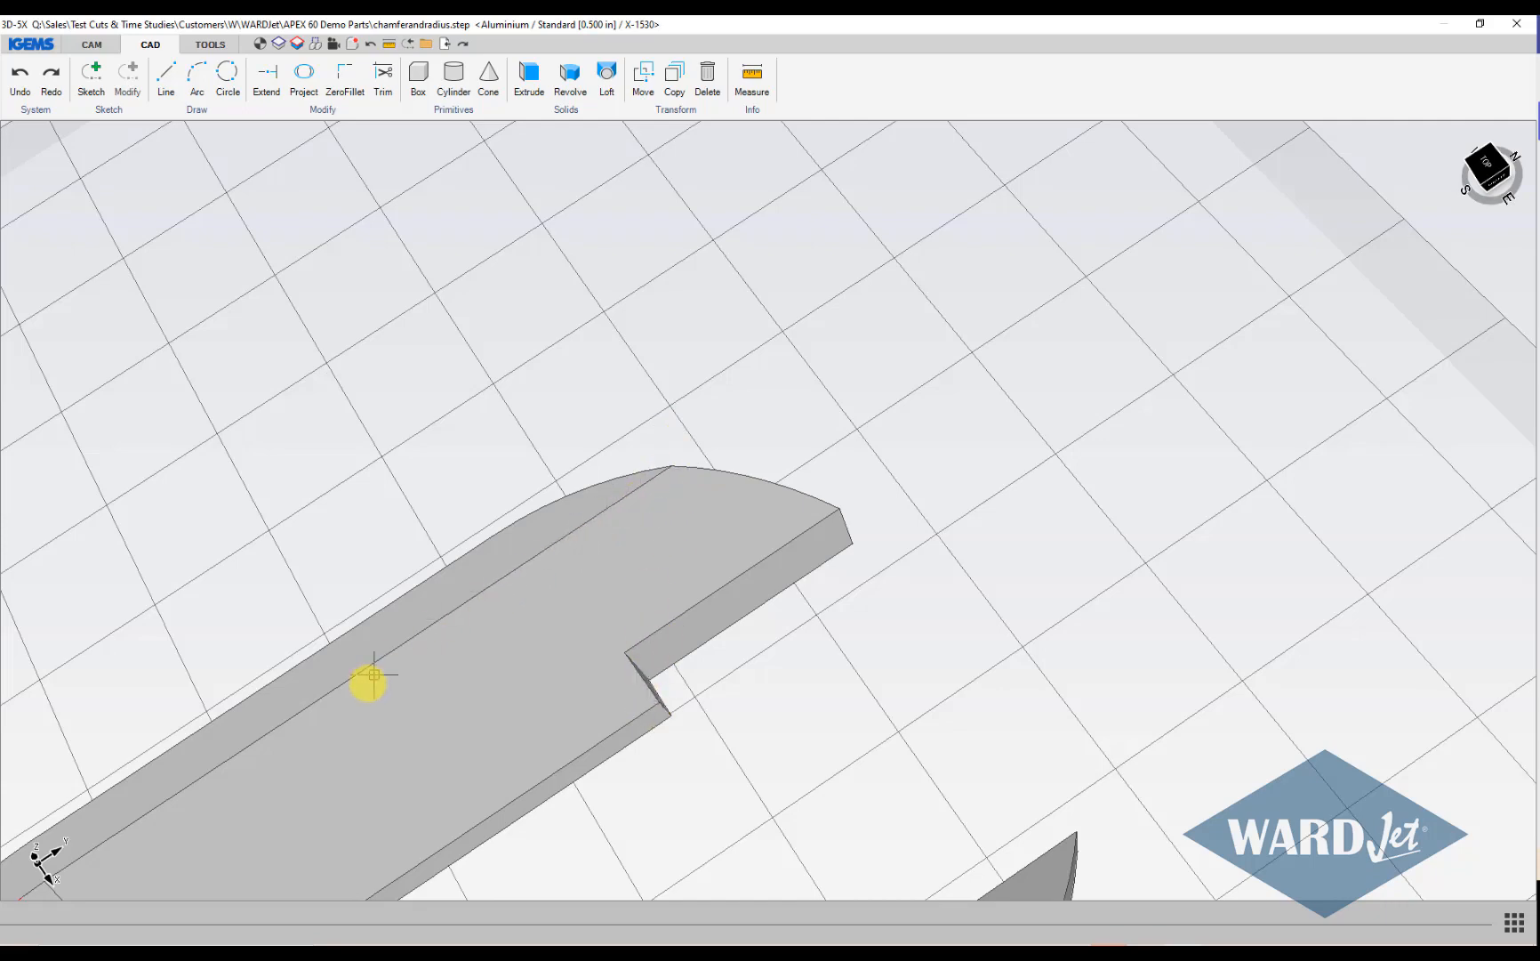
{"action": "scroll", "coordinate": [599, 549], "scroll_direction": "down", "scroll_amount": 5}
{"action": "middle_click_drag", "start_coordinate": [598, 549], "coordinate": [337, 585]}
{"action": "scroll", "coordinate": [592, 479], "scroll_direction": "up", "scroll_amount": 1}
{"action": "scroll", "coordinate": [591, 478], "scroll_direction": "down", "scroll_amount": 2}
{"action": "scroll", "coordinate": [430, 556], "scroll_direction": "up", "scroll_amount": 4}
{"action": "scroll", "coordinate": [420, 549], "scroll_direction": "down", "scroll_amount": 2}
{"action": "scroll", "coordinate": [394, 543], "scroll_direction": "up", "scroll_amount": 2}
{"action": "scroll", "coordinate": [394, 543], "scroll_direction": "down", "scroll_amount": 2}
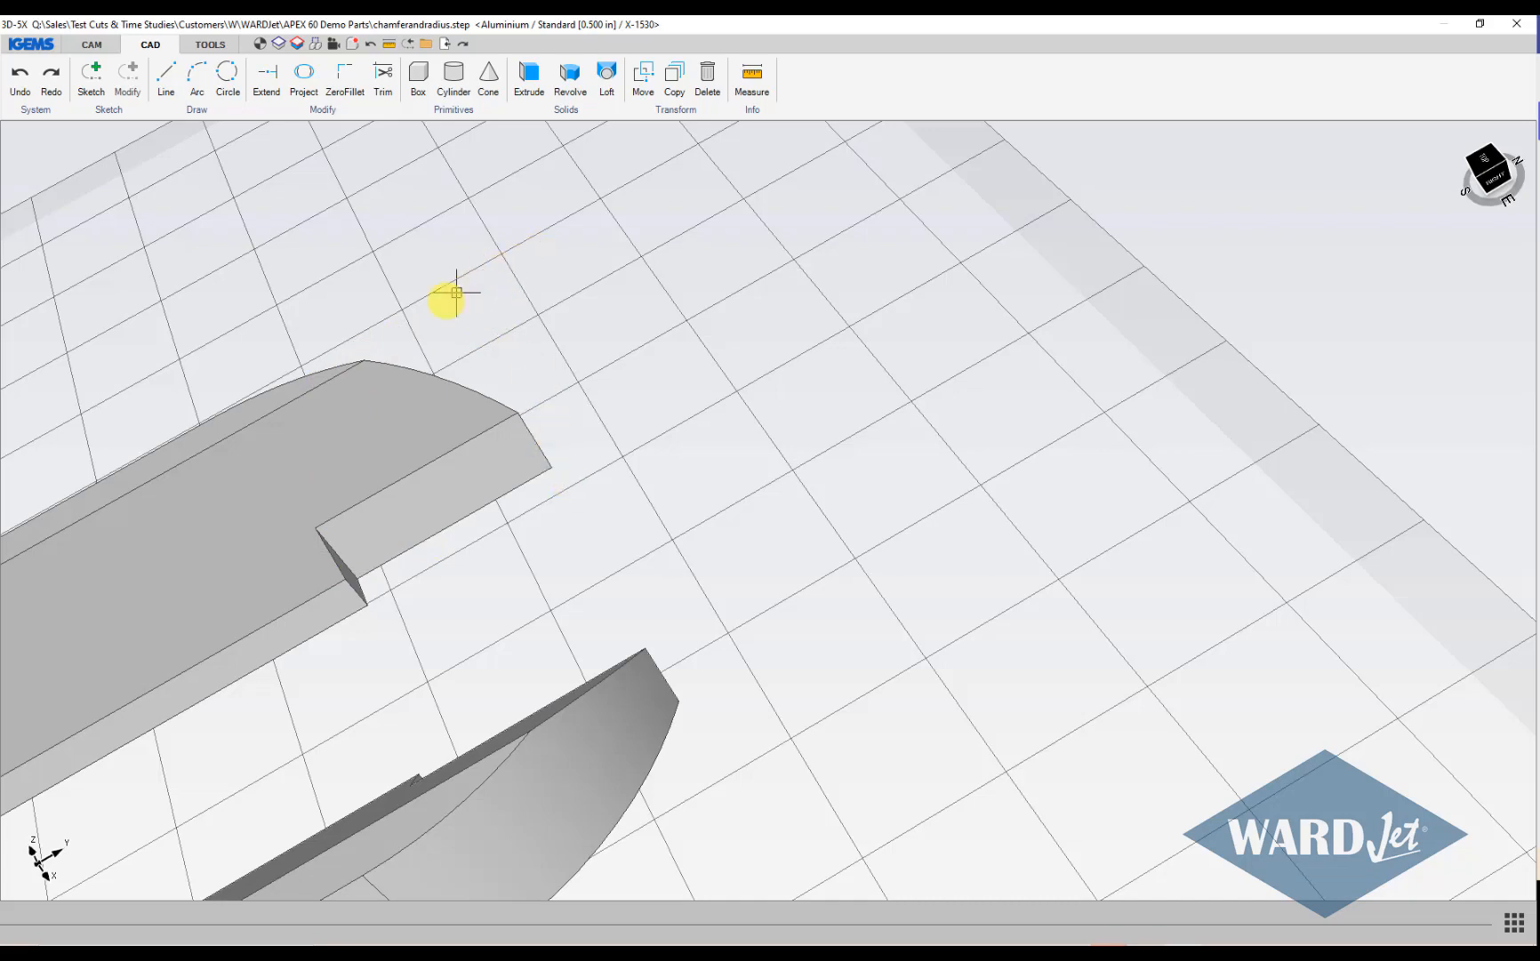
{"action": "scroll", "coordinate": [107, 607], "scroll_direction": "down", "scroll_amount": 3}
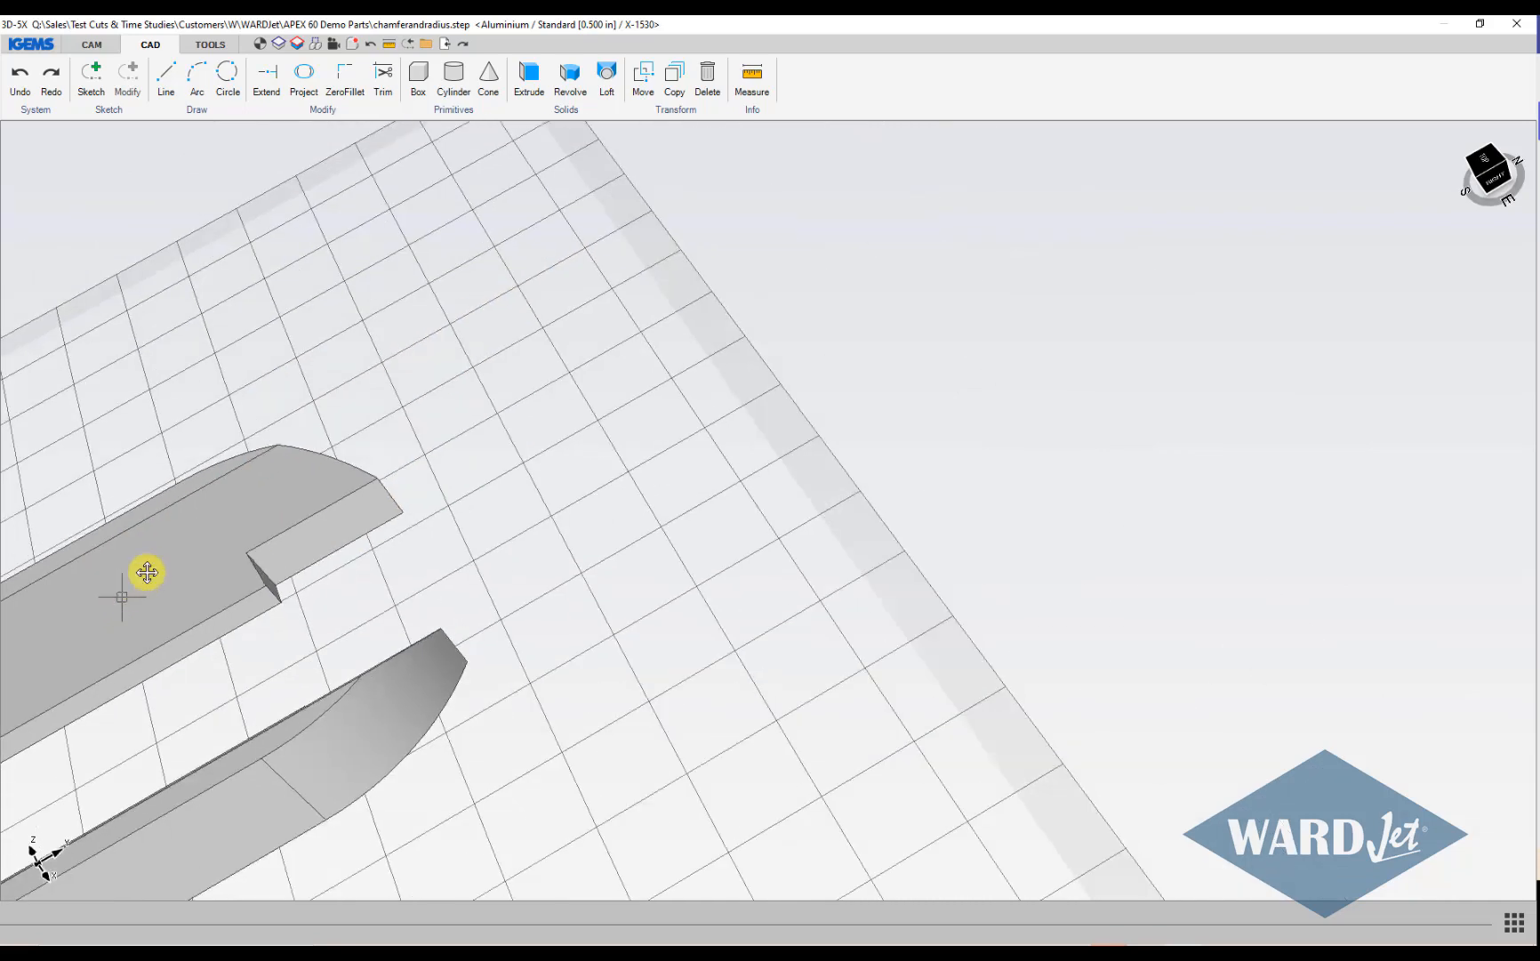
{"action": "middle_click_drag", "start_coordinate": [124, 595], "coordinate": [245, 459]}
{"action": "middle_click_drag", "start_coordinate": [311, 576], "coordinate": [372, 625], "text": "shift"}
{"action": "middle_click_drag", "start_coordinate": [506, 466], "coordinate": [626, 466]}
{"action": "scroll", "coordinate": [486, 537], "scroll_direction": "up", "scroll_amount": 2}
{"action": "scroll", "coordinate": [486, 536], "scroll_direction": "down", "scroll_amount": 2}
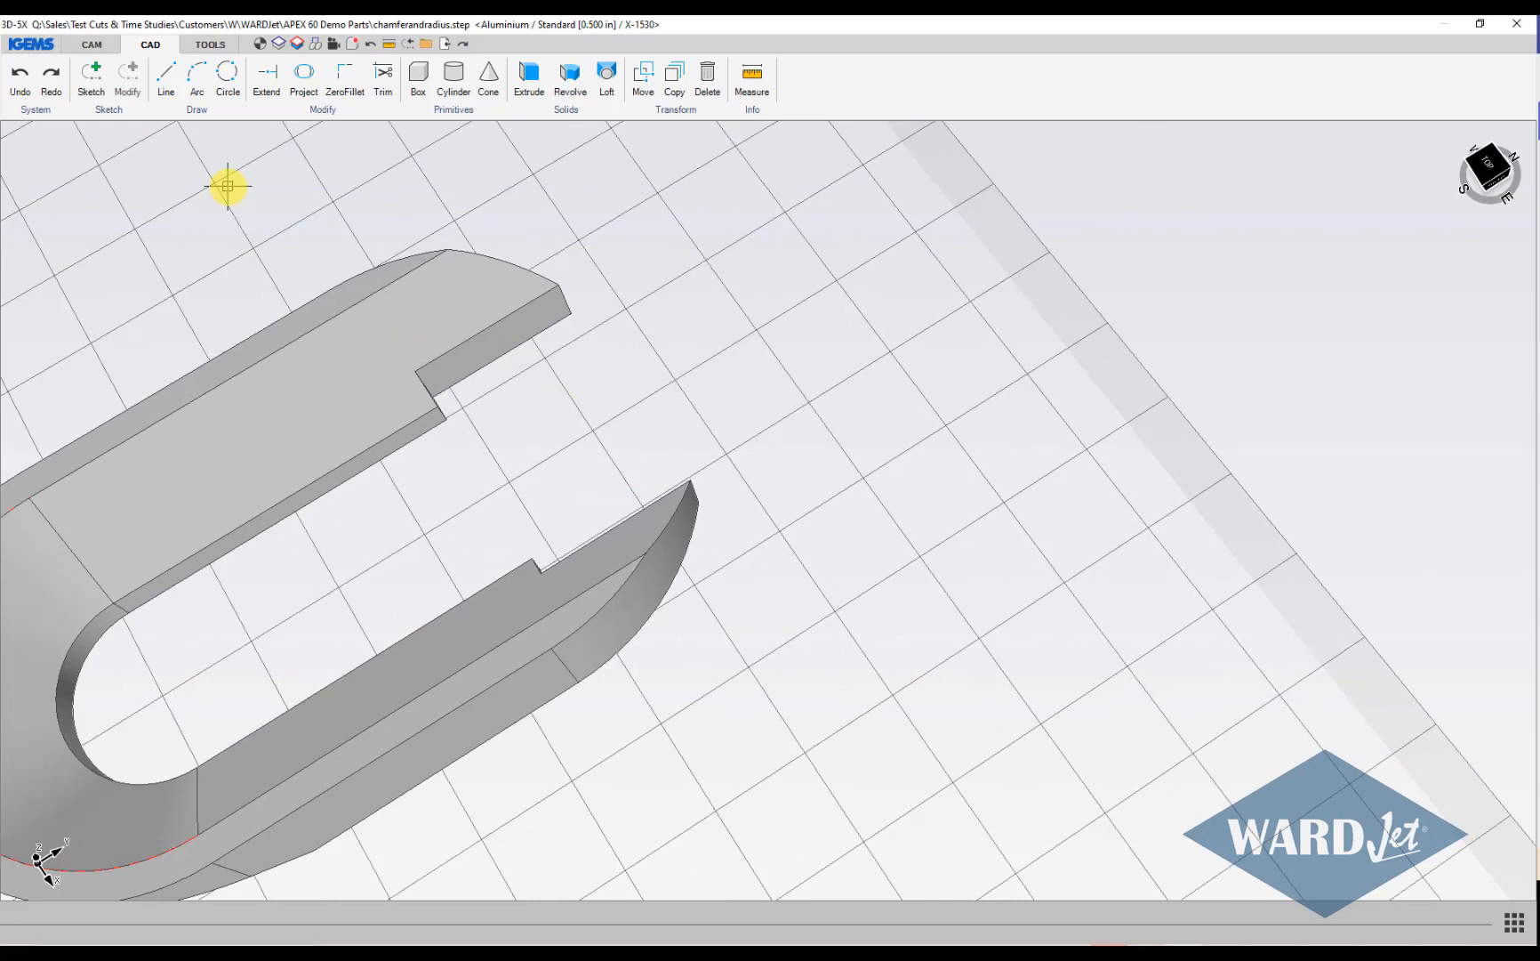
Extend the upper bevel edge of the leg nearest the zero point to the bounding box plane at the open end.
{"action": "left_click", "coordinate": [267, 86]}
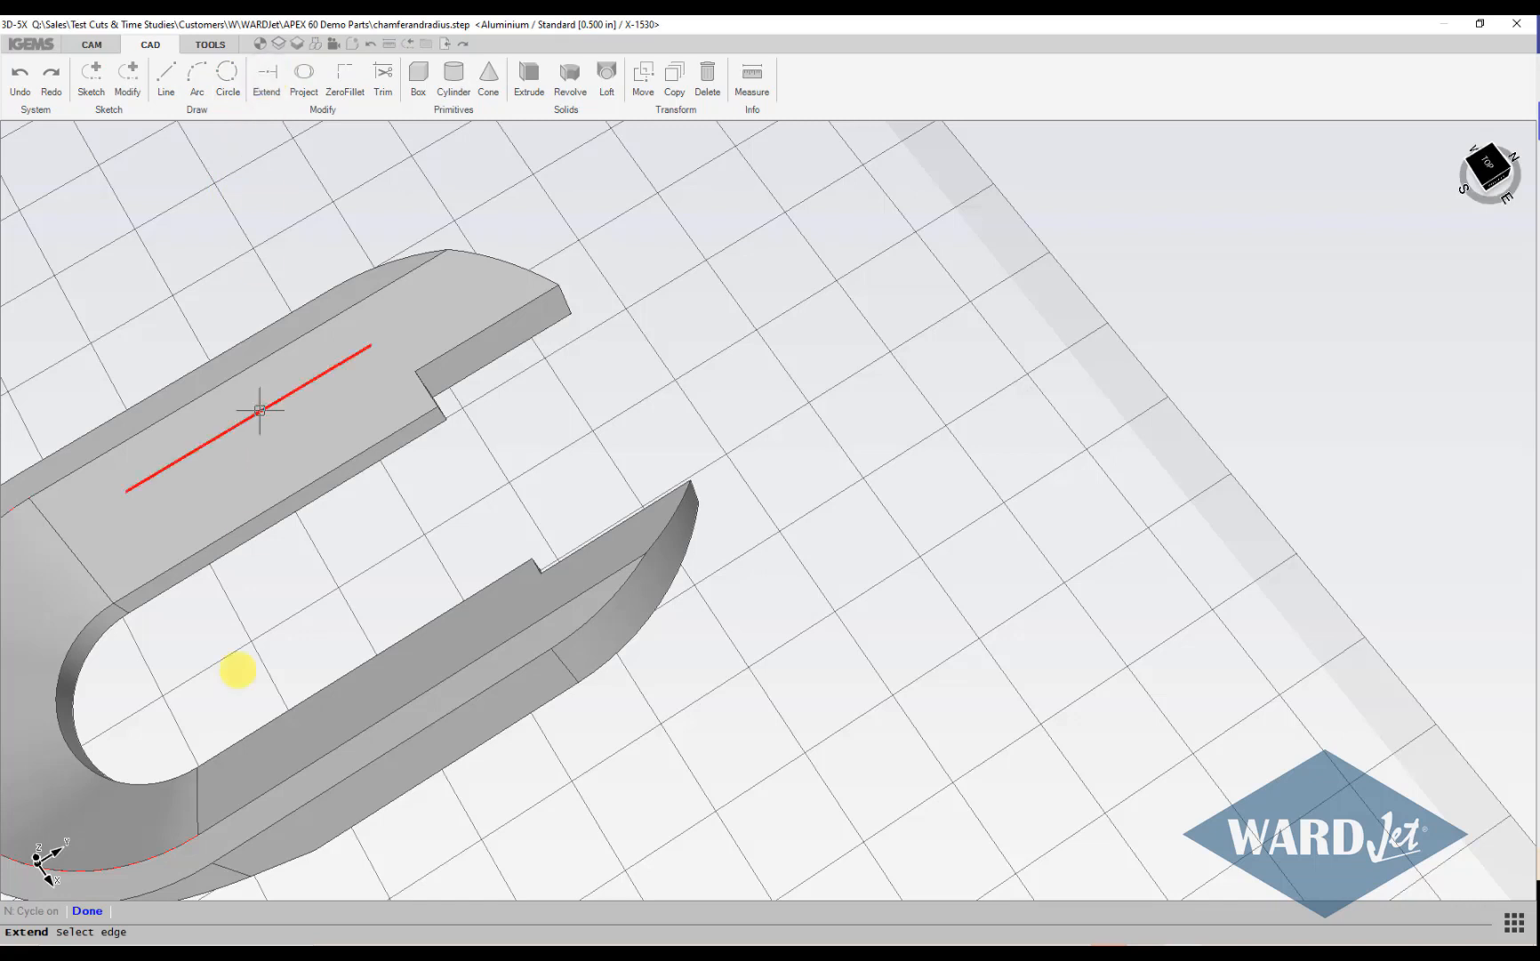
{"action": "left_click", "coordinate": [394, 280]}
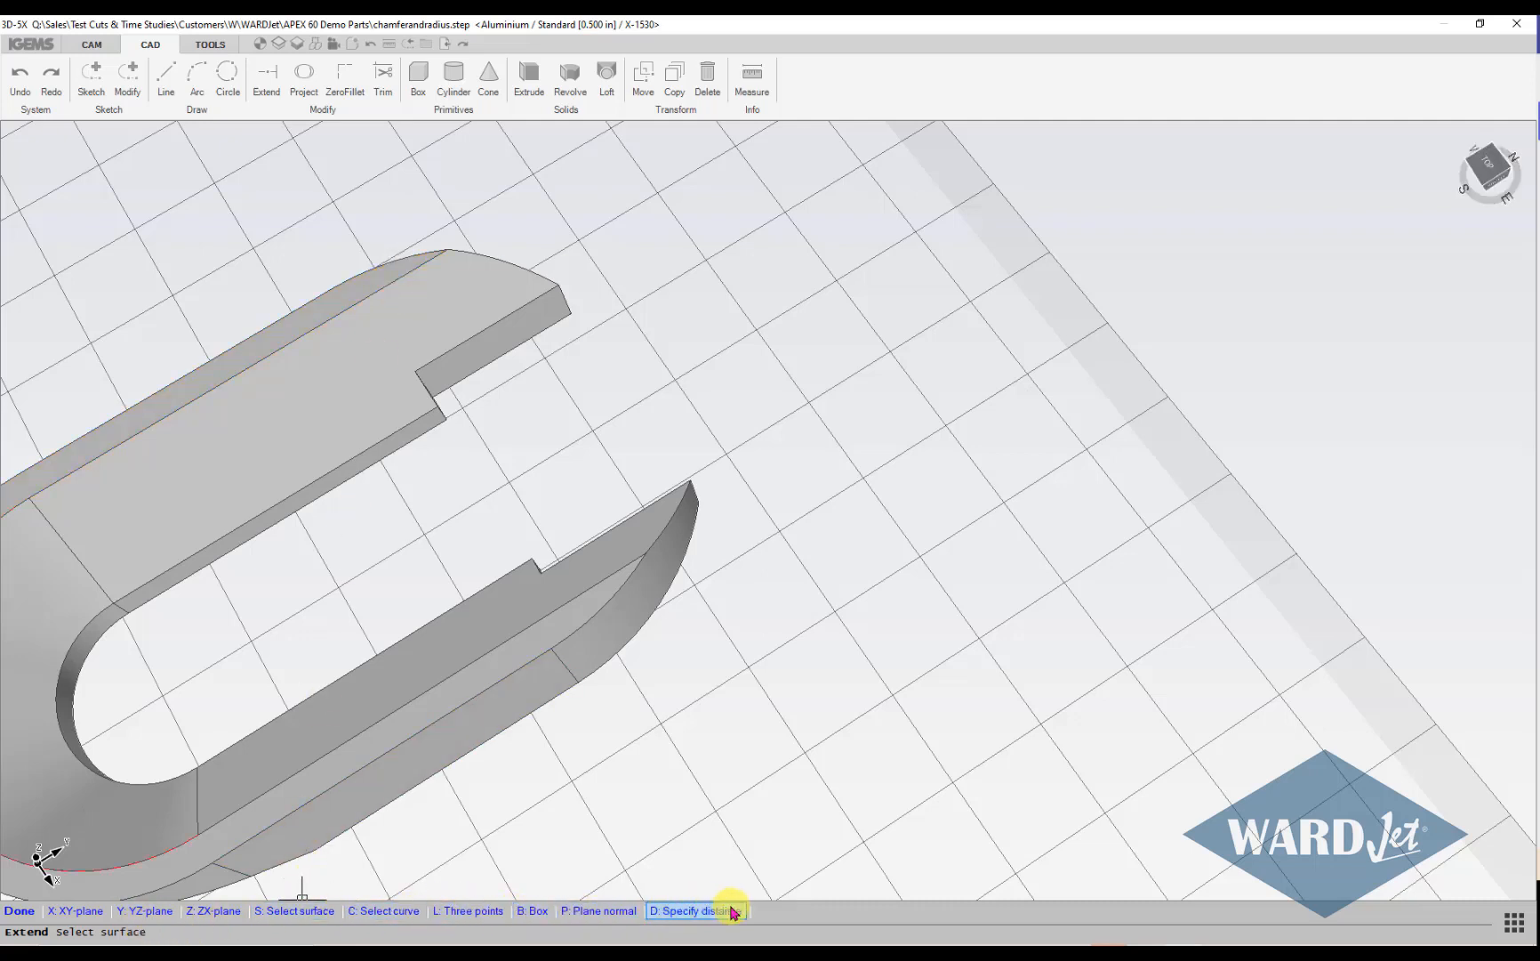
{"action": "left_click", "coordinate": [534, 916]}
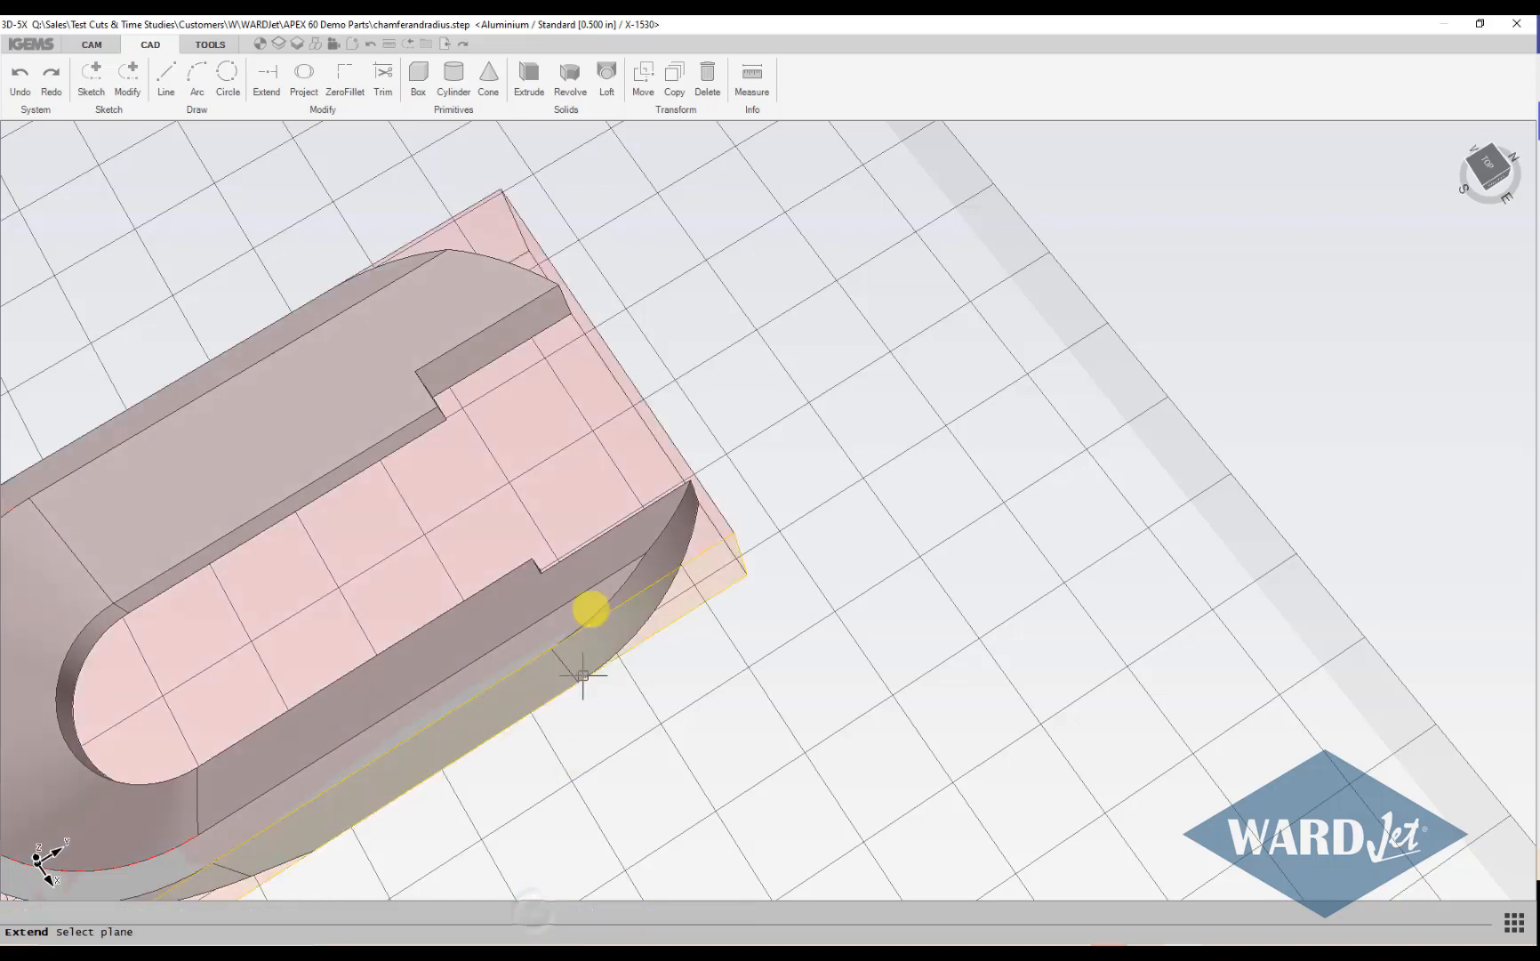
{"action": "mouse_move", "coordinate": [591, 609]}
{"action": "middle_mouse_down"}
{"action": "mouse_move", "coordinate": [560, 545]}
{"action": "mouse_move", "coordinate": [488, 633]}
{"action": "mouse_move", "coordinate": [552, 306]}
{"action": "middle_mouse_up"}
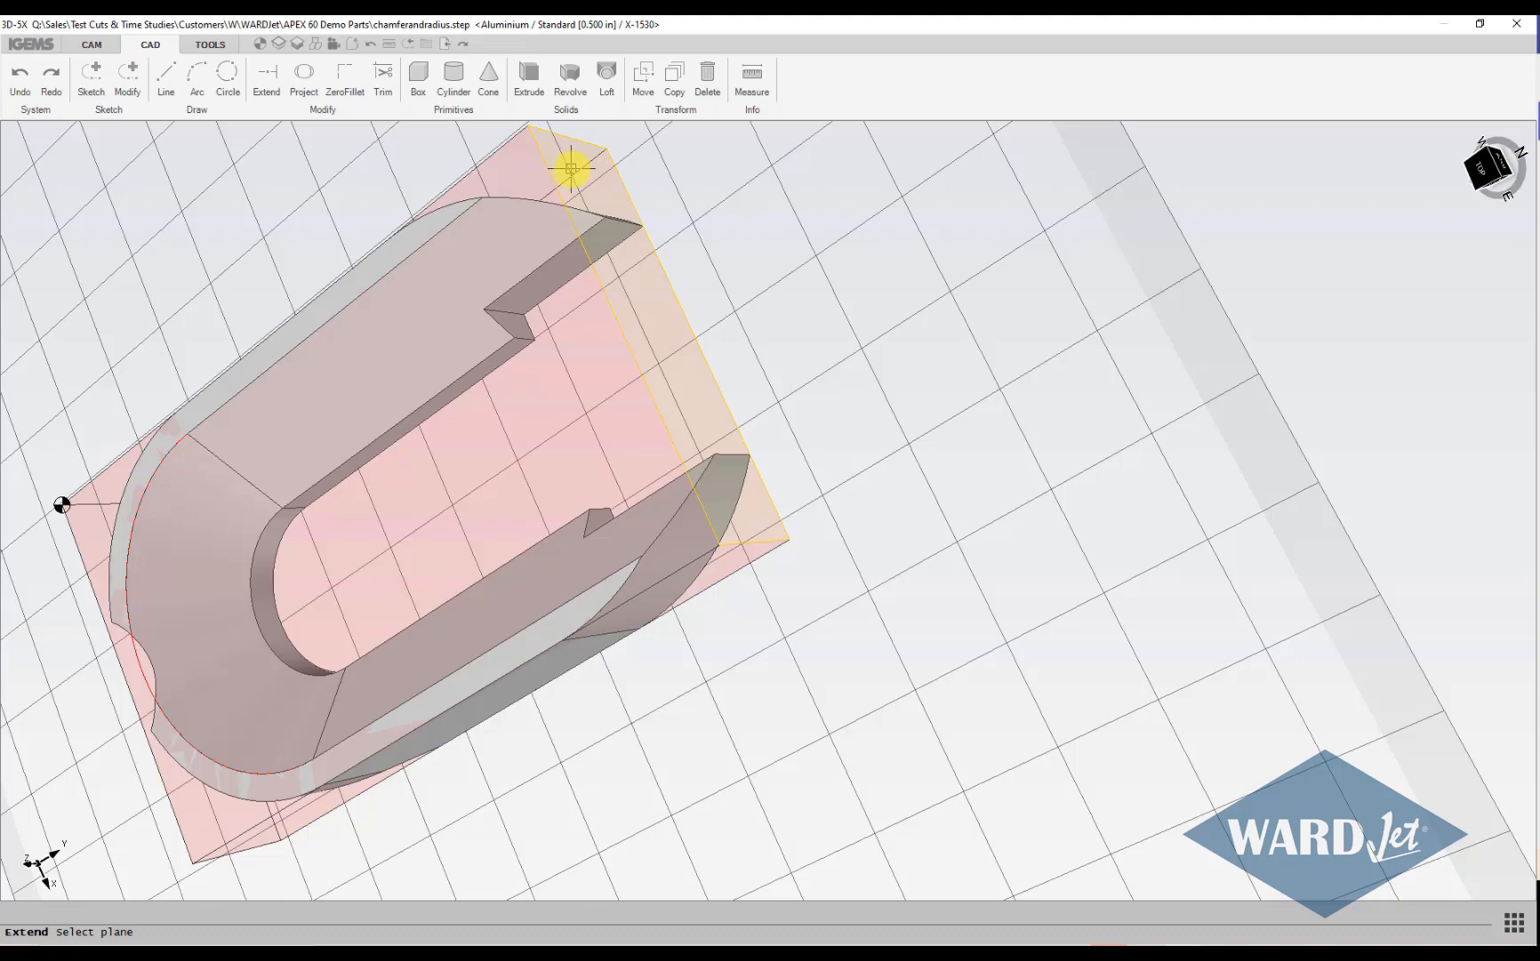
{"action": "left_click", "coordinate": [571, 168]}
{"action": "scroll", "coordinate": [565, 191], "scroll_direction": "up", "scroll_amount": 3}
{"action": "middle_click_drag", "start_coordinate": [585, 316], "coordinate": [529, 345]}
{"action": "scroll", "coordinate": [440, 481], "scroll_direction": "down", "scroll_amount": 3}
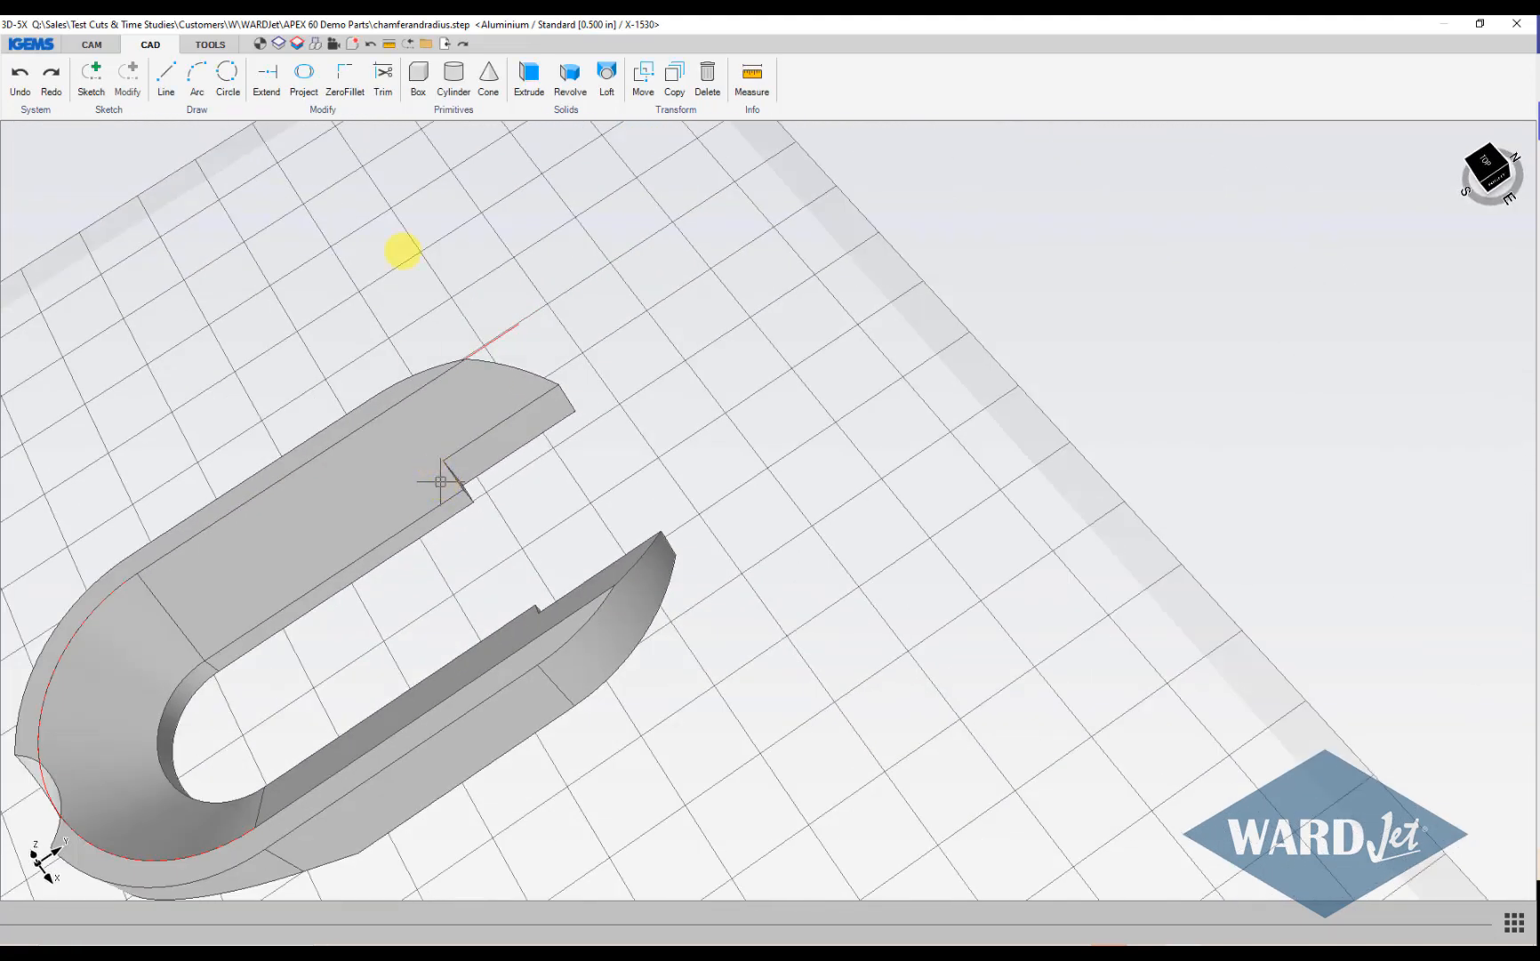
Extend the same leg's inner edge past its notch to the bounding box plane at the open end.
{"action": "left_click", "coordinate": [283, 85]}
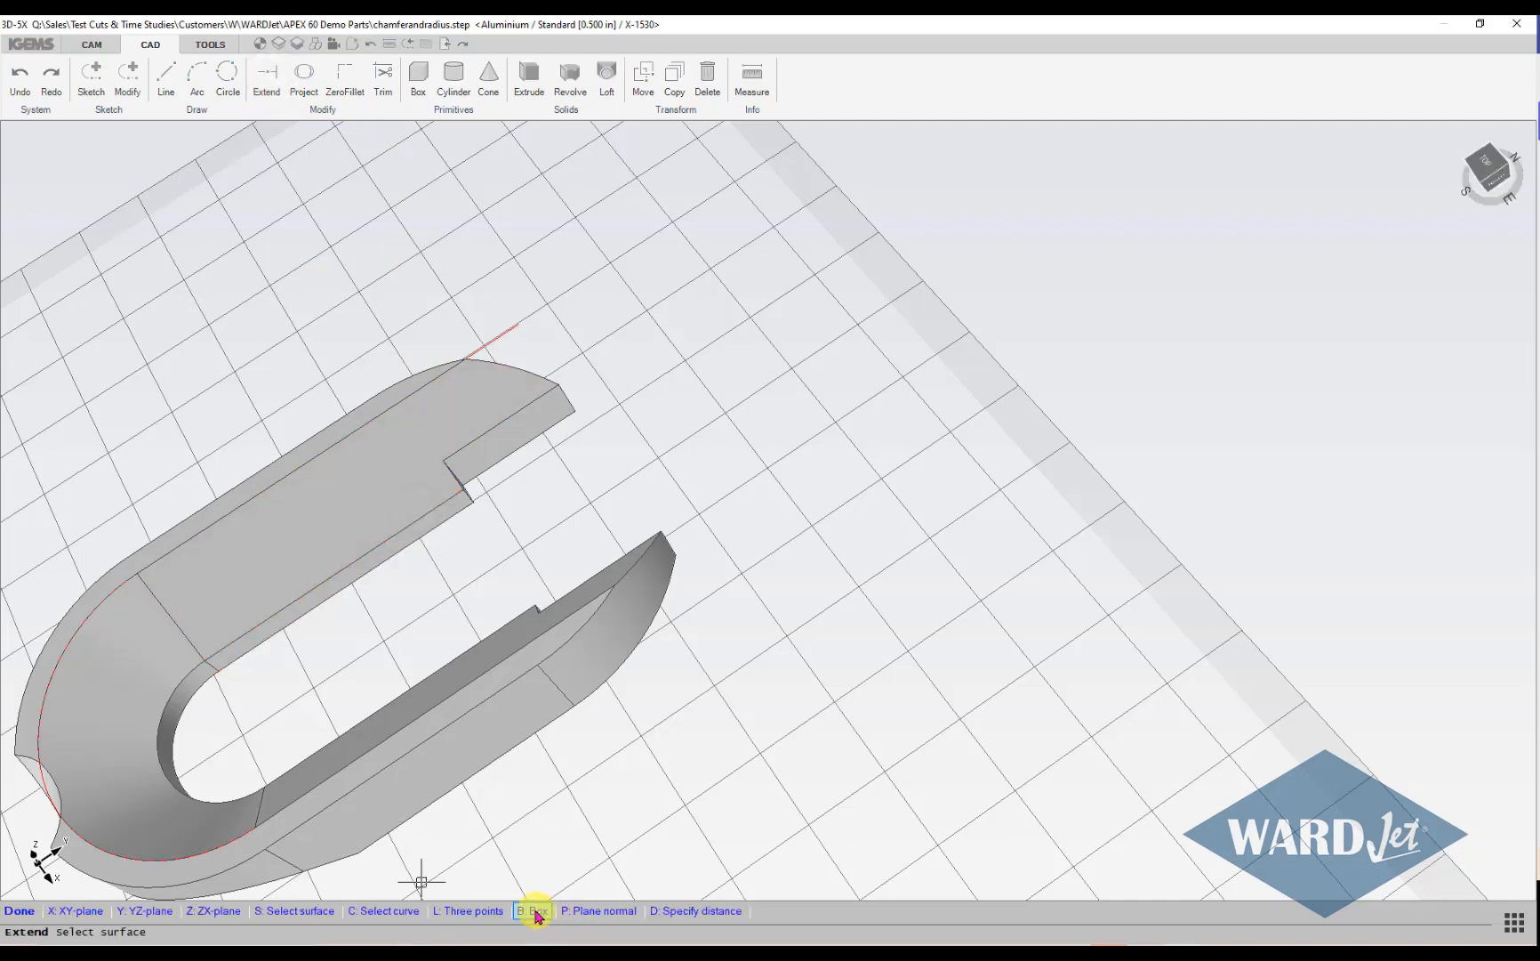
{"action": "left_click", "coordinate": [537, 915]}
{"action": "middle_click_drag", "start_coordinate": [664, 643], "coordinate": [480, 627]}
{"action": "left_click", "coordinate": [623, 460]}
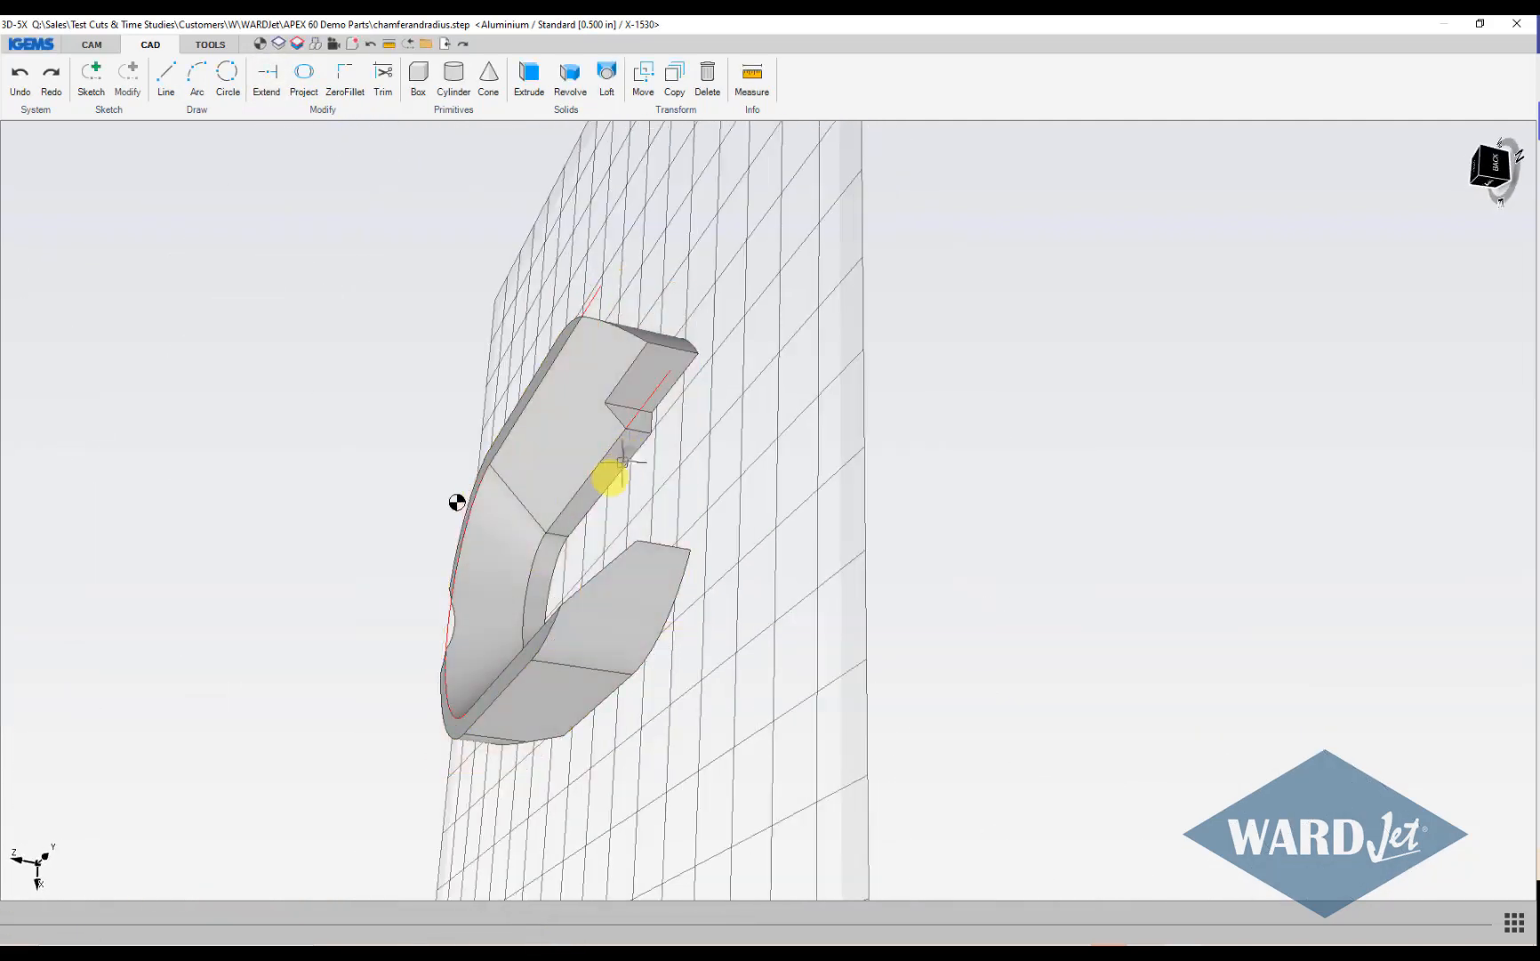
{"action": "middle_click_drag", "start_coordinate": [622, 461], "coordinate": [531, 520]}
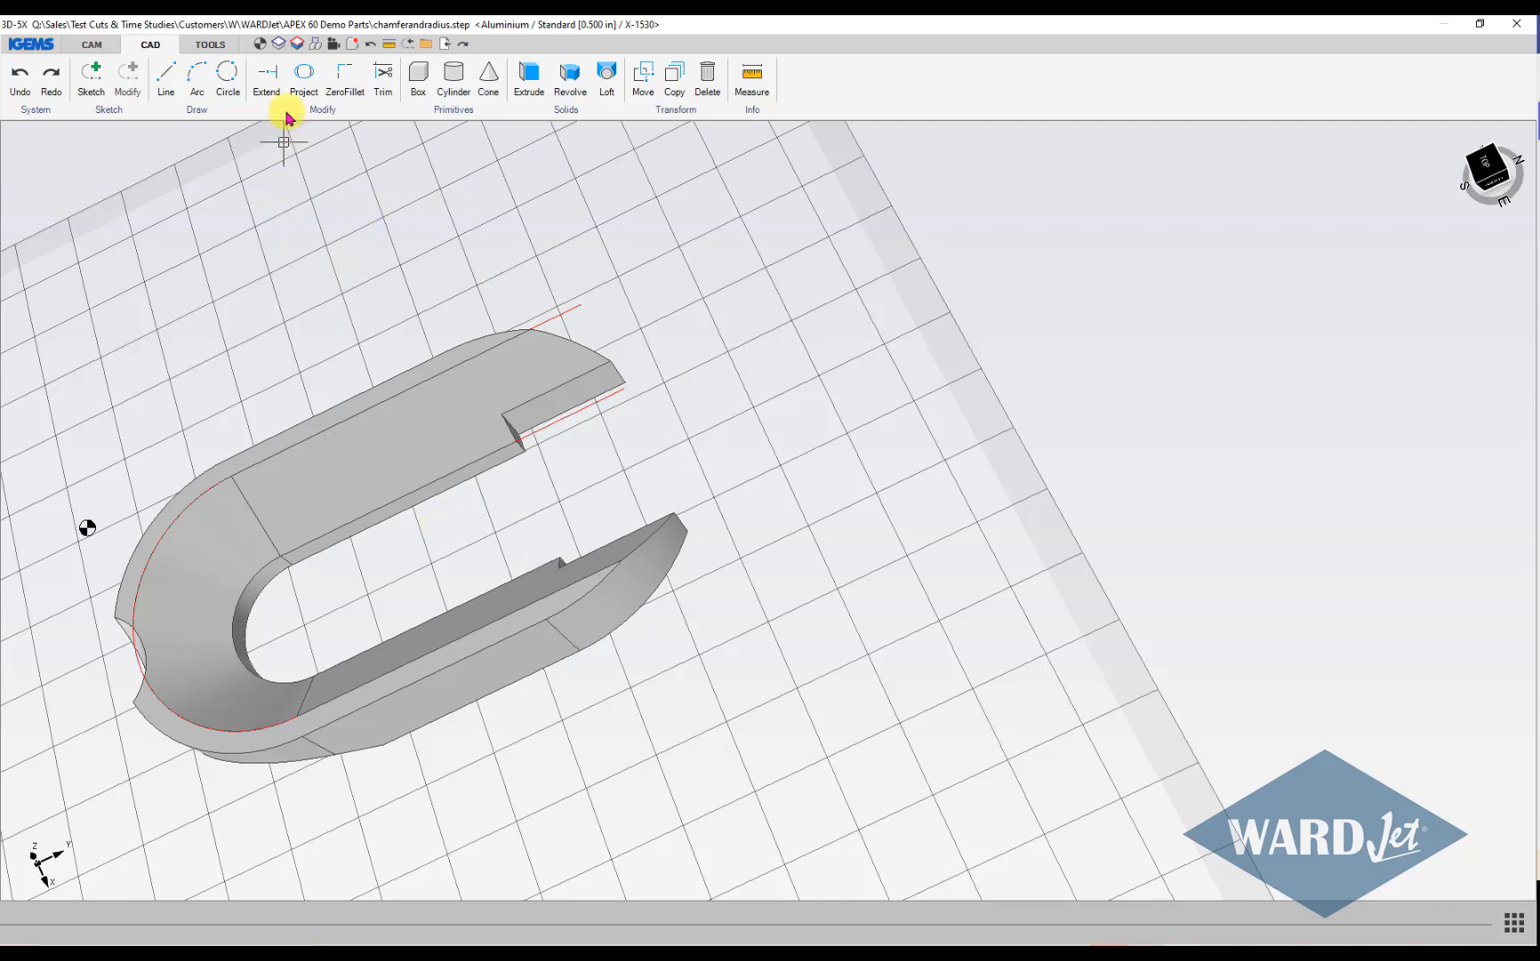
Extend the opposite leg's inner edge past its notch to the bounding box plane at the open end.
{"action": "left_click", "coordinate": [263, 84]}
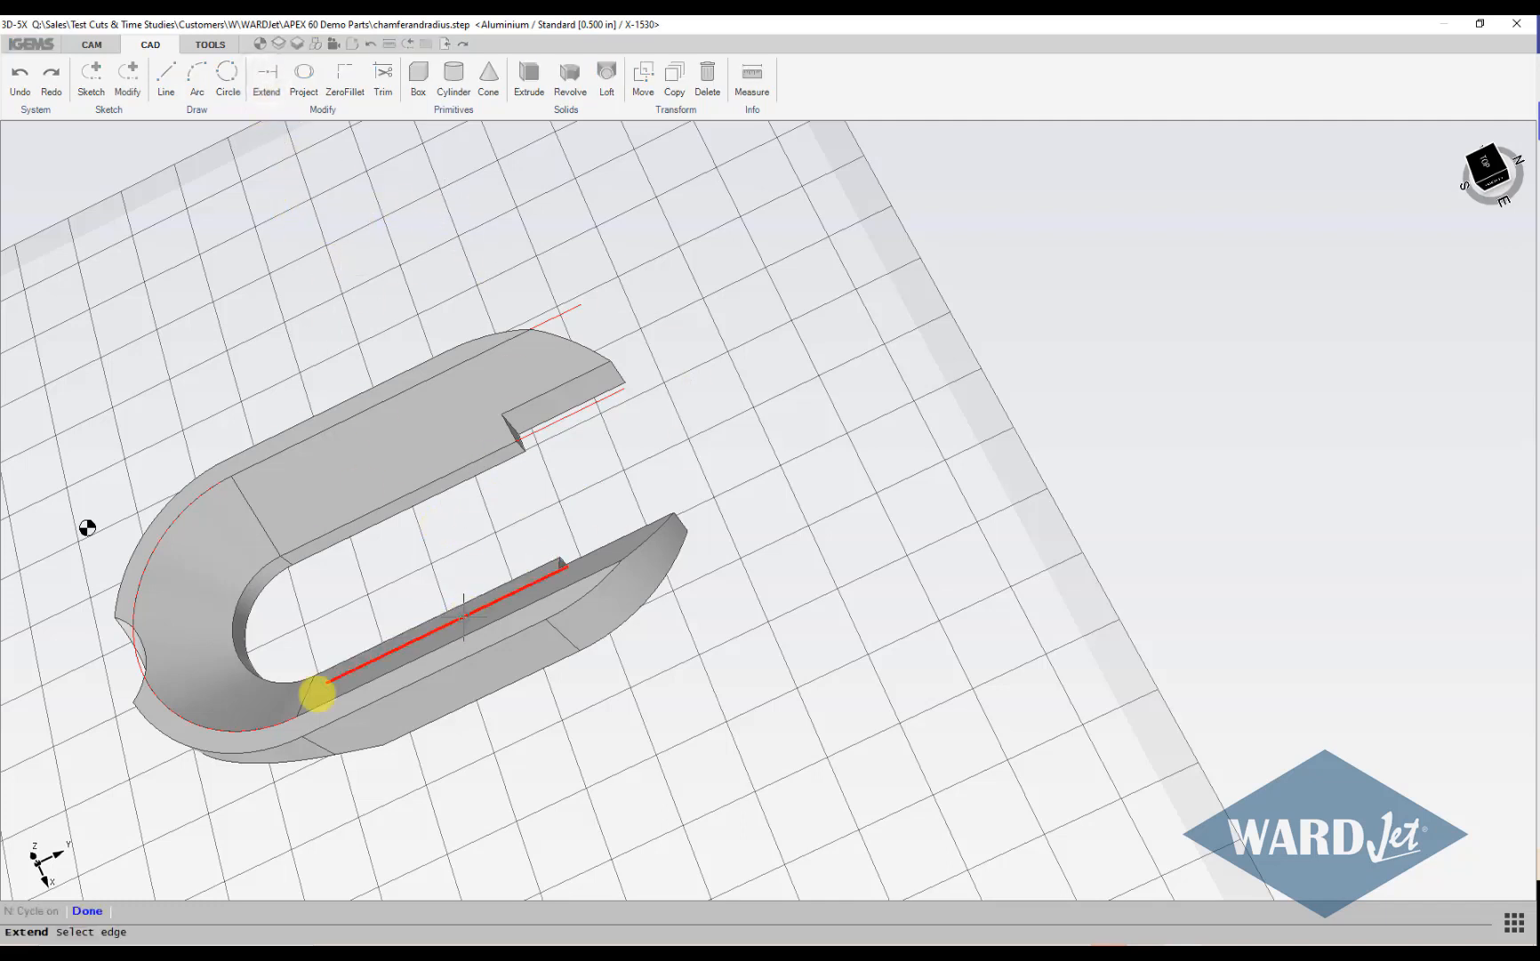
{"action": "middle_click_drag", "start_coordinate": [372, 687], "coordinate": [496, 596]}
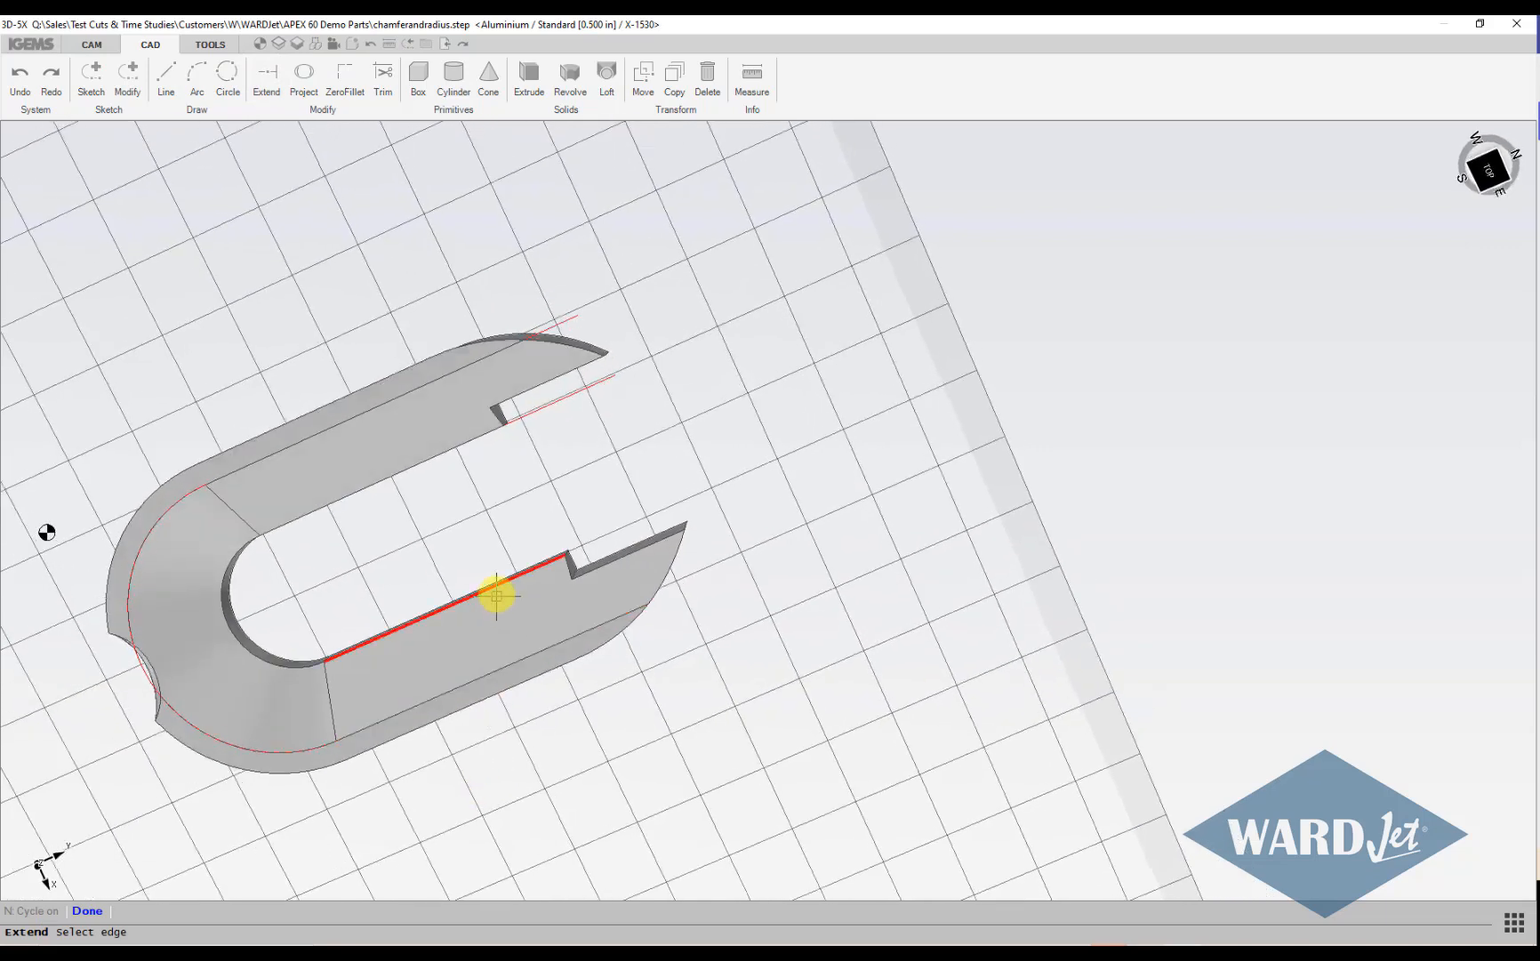
{"action": "left_click", "coordinate": [495, 584]}
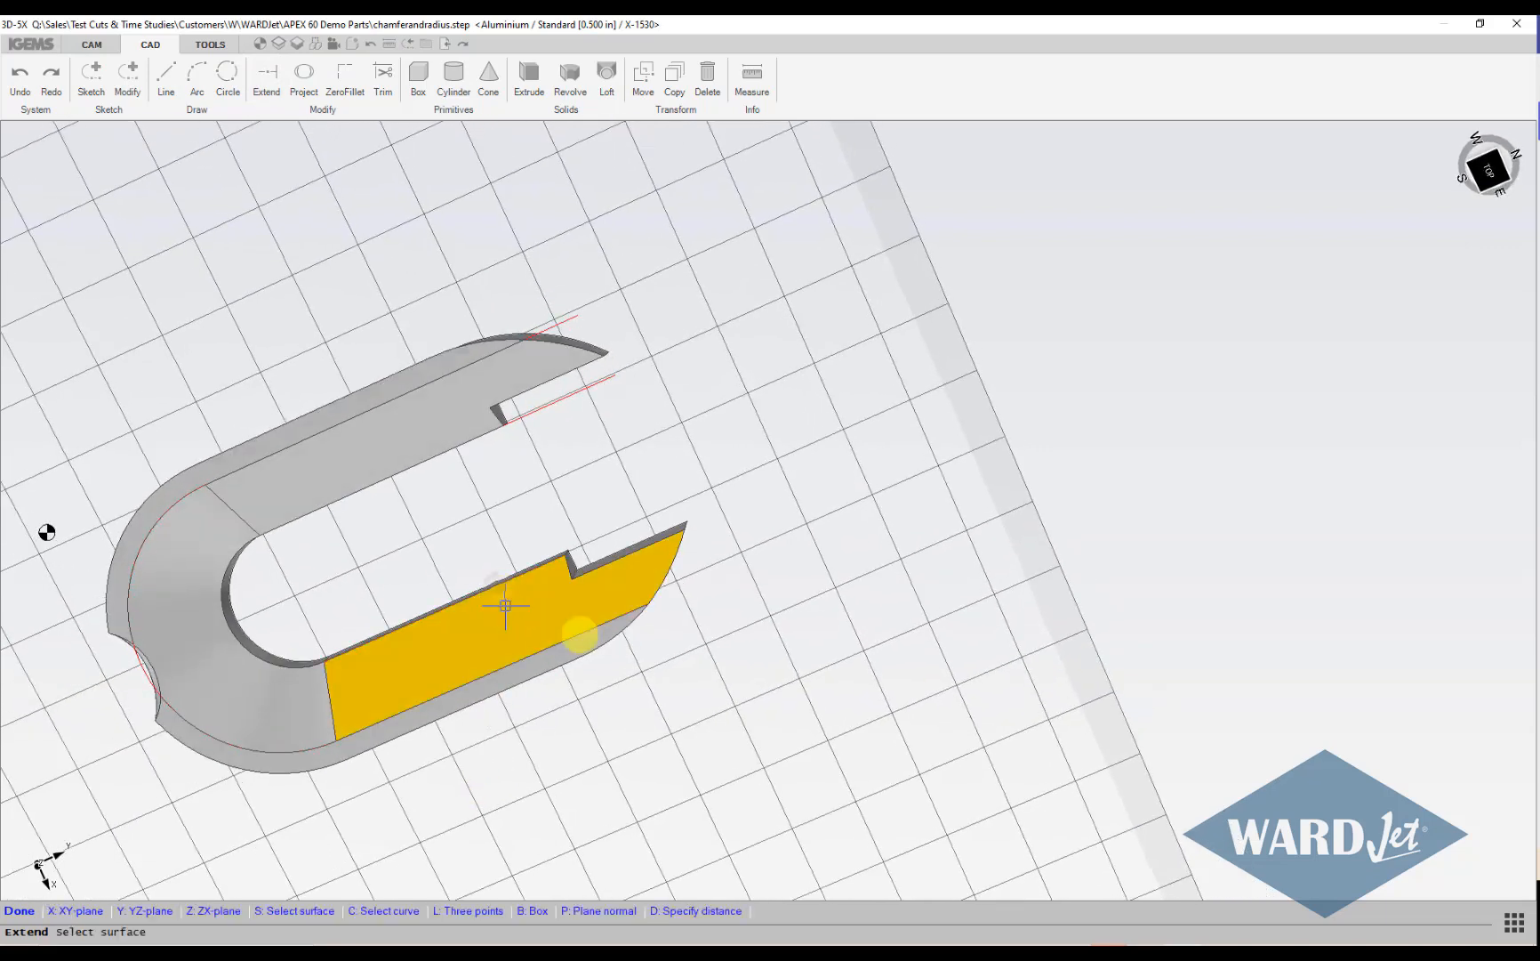
{"action": "left_click", "coordinate": [540, 916]}
{"action": "middle_click_drag", "start_coordinate": [523, 715], "coordinate": [464, 509]}
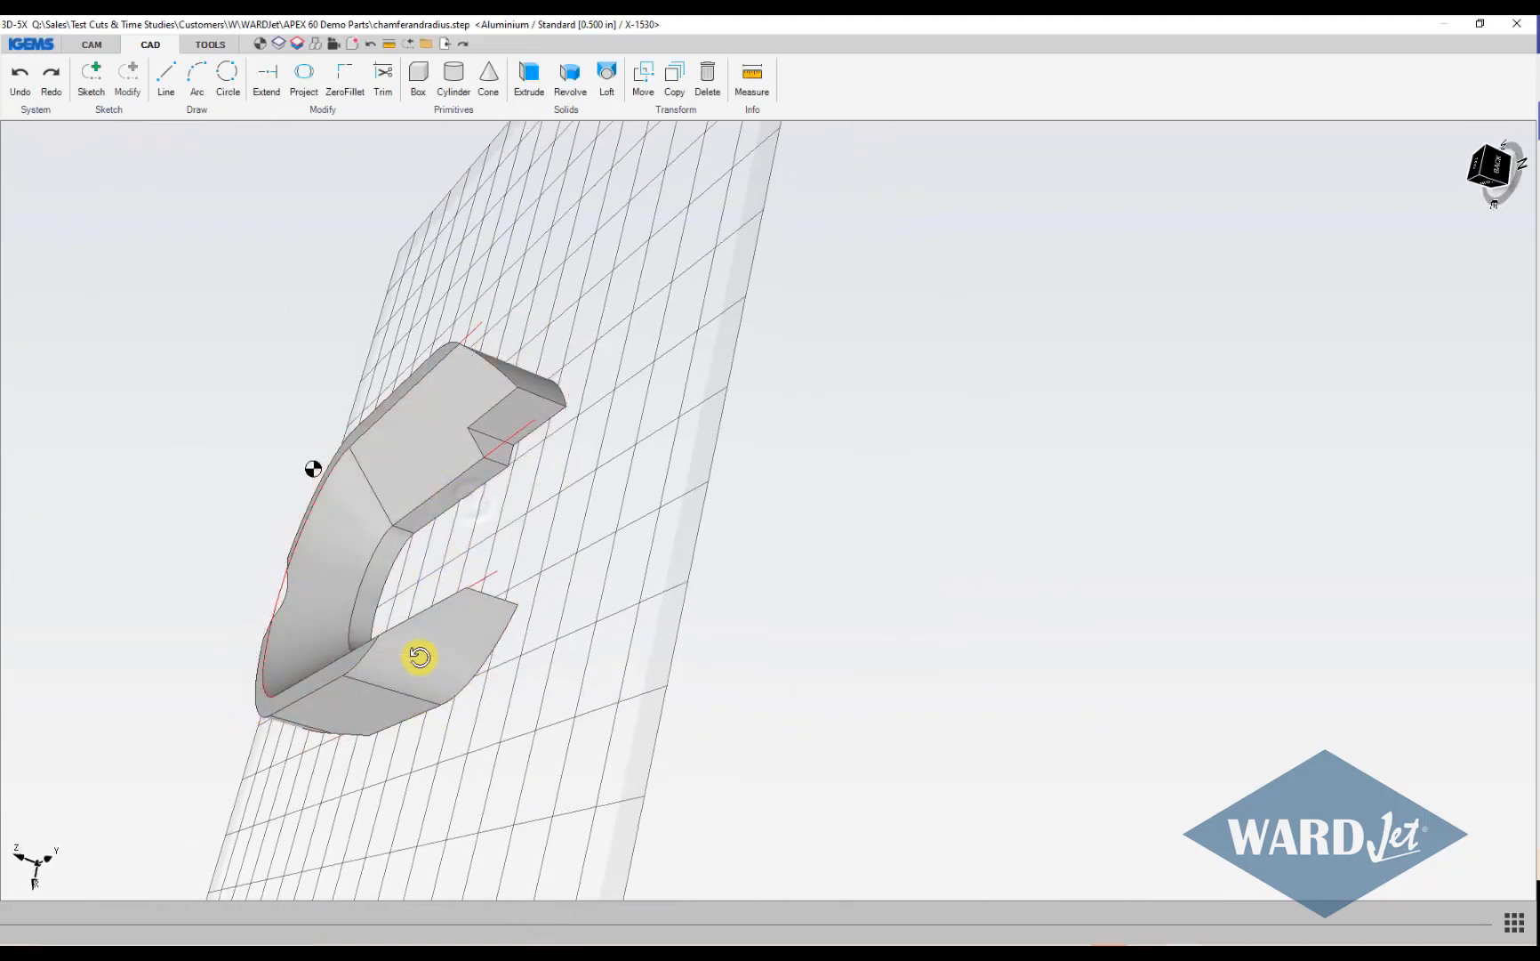
Extend the opposite leg's upper bevel edge to the bounding box plane at the open end.
{"action": "middle_click_drag", "start_coordinate": [419, 656], "coordinate": [622, 644]}
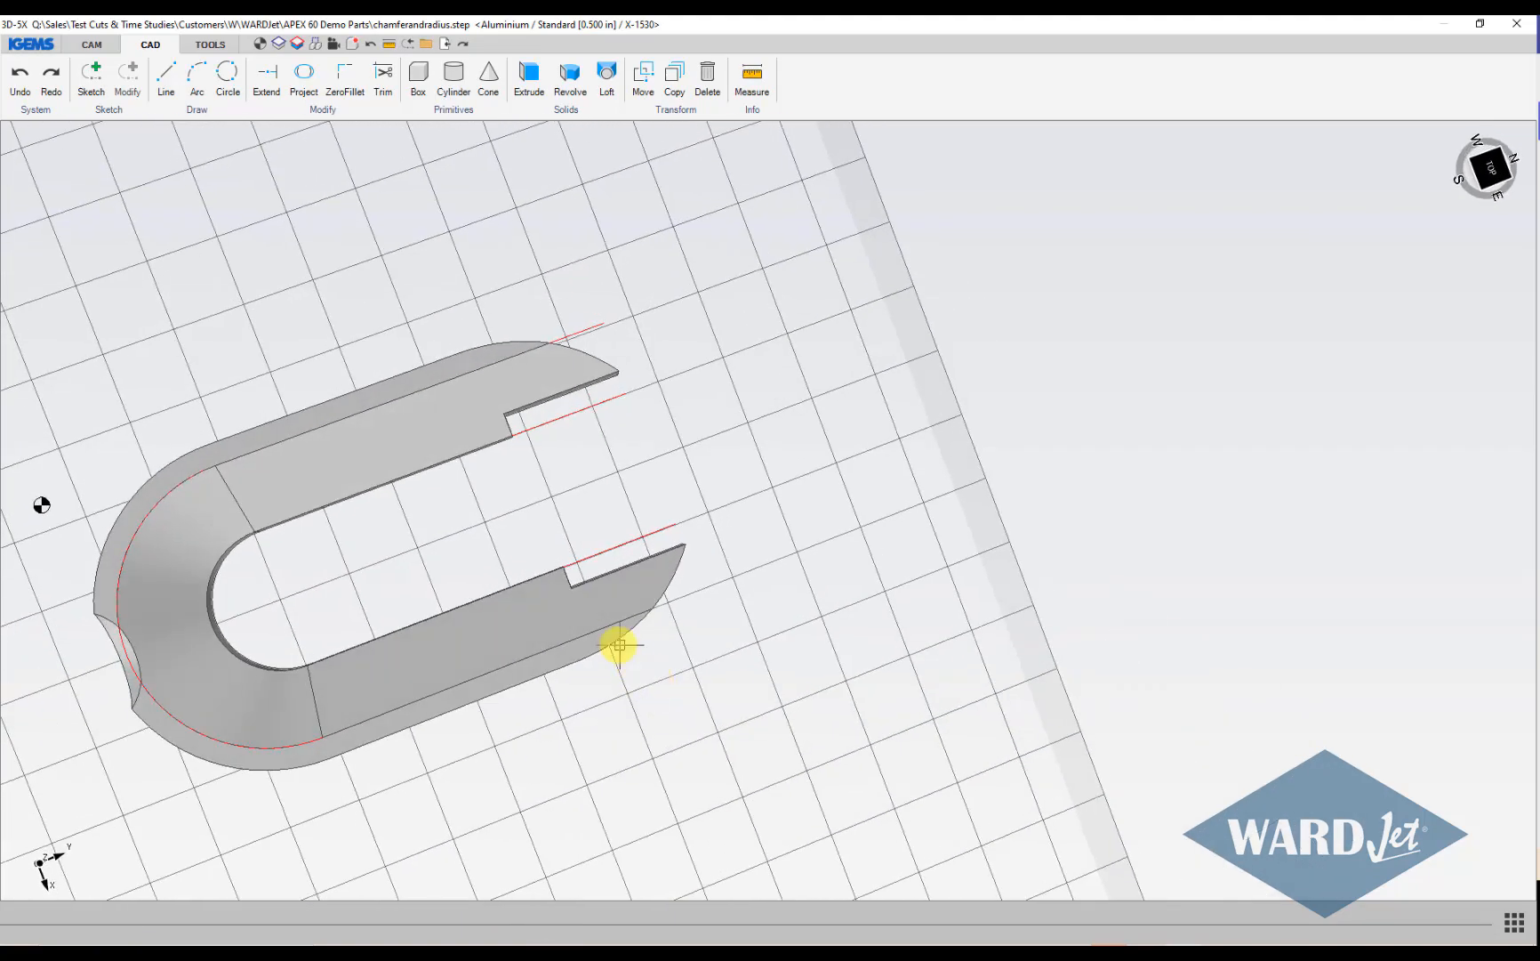
{"action": "left_click", "coordinate": [571, 640]}
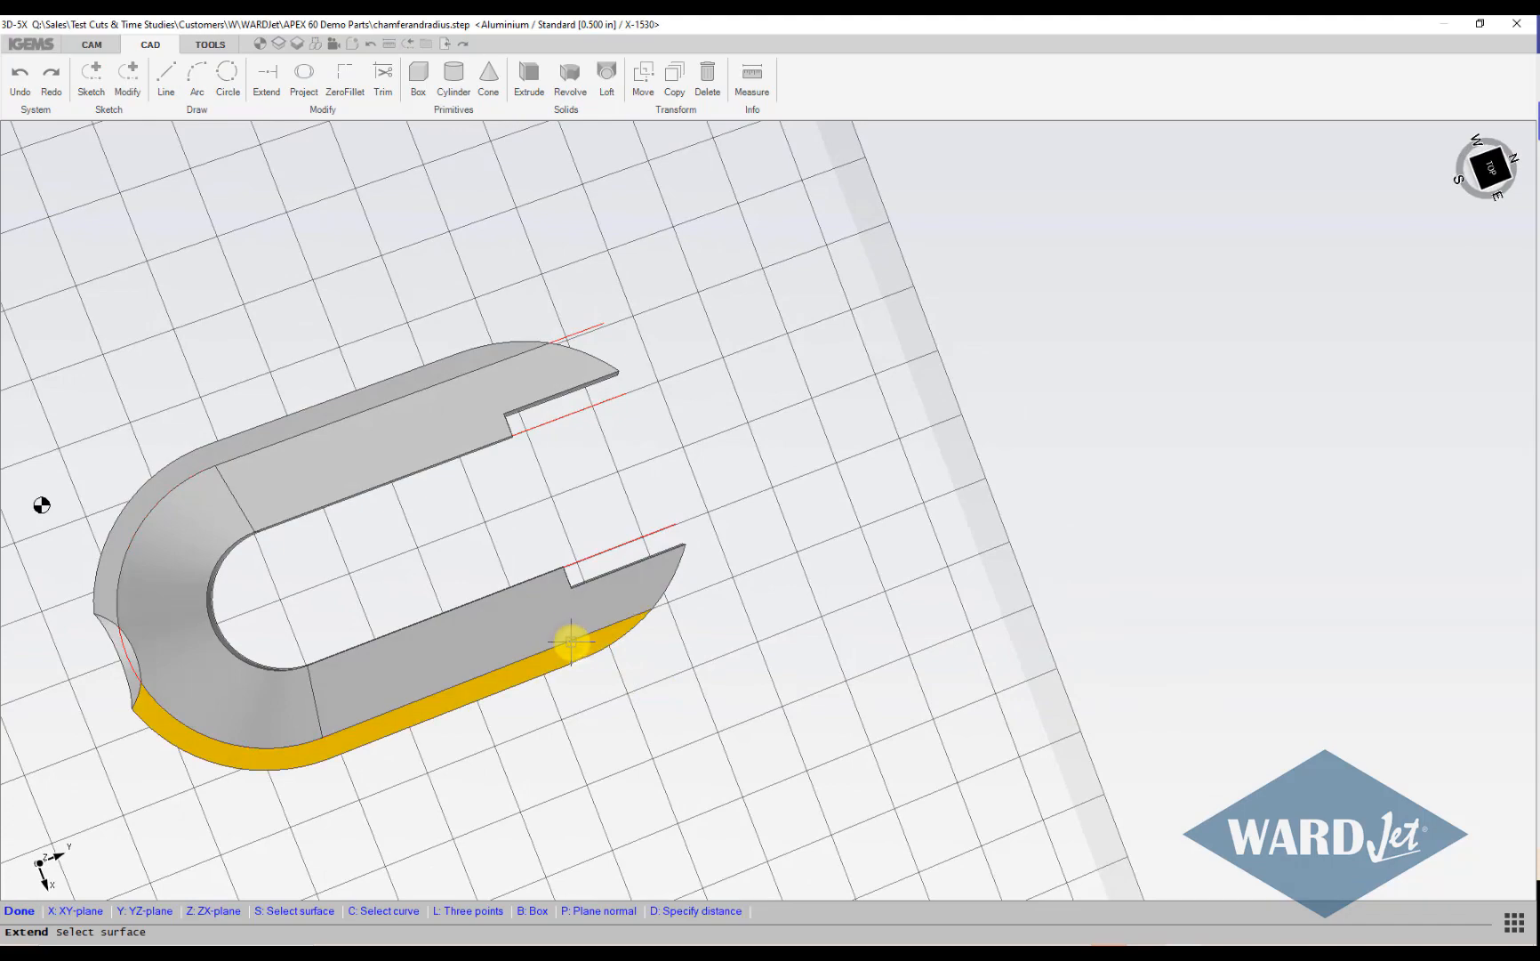
{"action": "left_click", "coordinate": [525, 911]}
{"action": "middle_click_drag", "start_coordinate": [664, 722], "coordinate": [659, 468]}
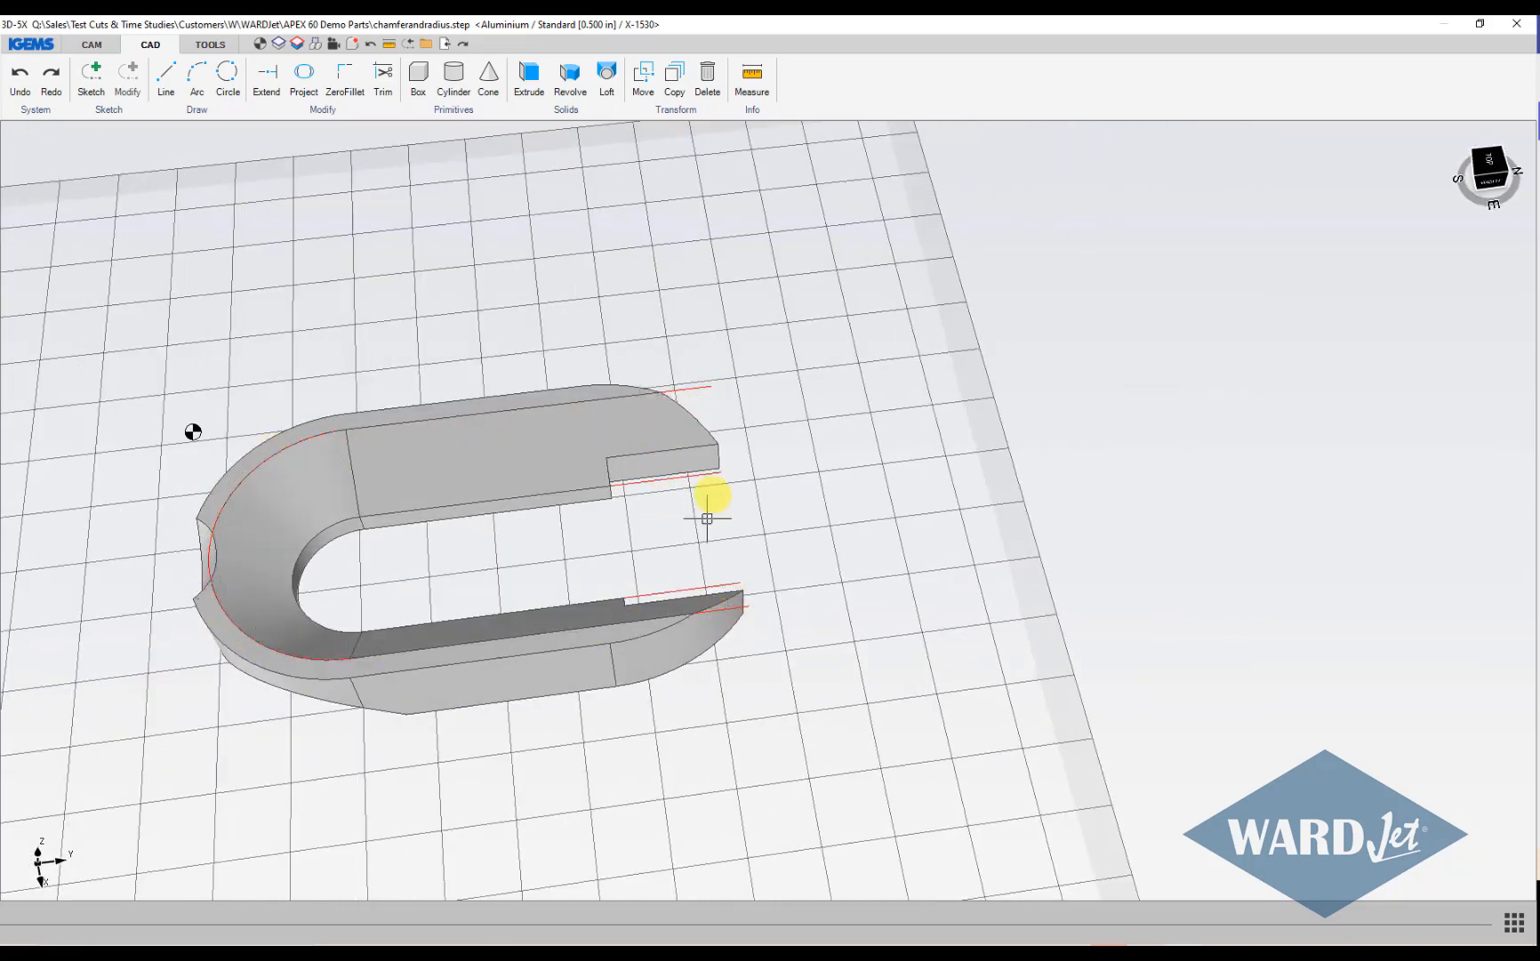
Start a cutting curve from edges, picking the extension line and upper bevel edge of the leg nearest the zero point.
{"action": "scroll", "coordinate": [451, 548], "scroll_direction": "up", "scroll_amount": 2}
{"action": "scroll", "coordinate": [451, 548], "scroll_direction": "down", "scroll_amount": 4}
{"action": "middle_click_drag", "start_coordinate": [598, 551], "coordinate": [544, 553]}
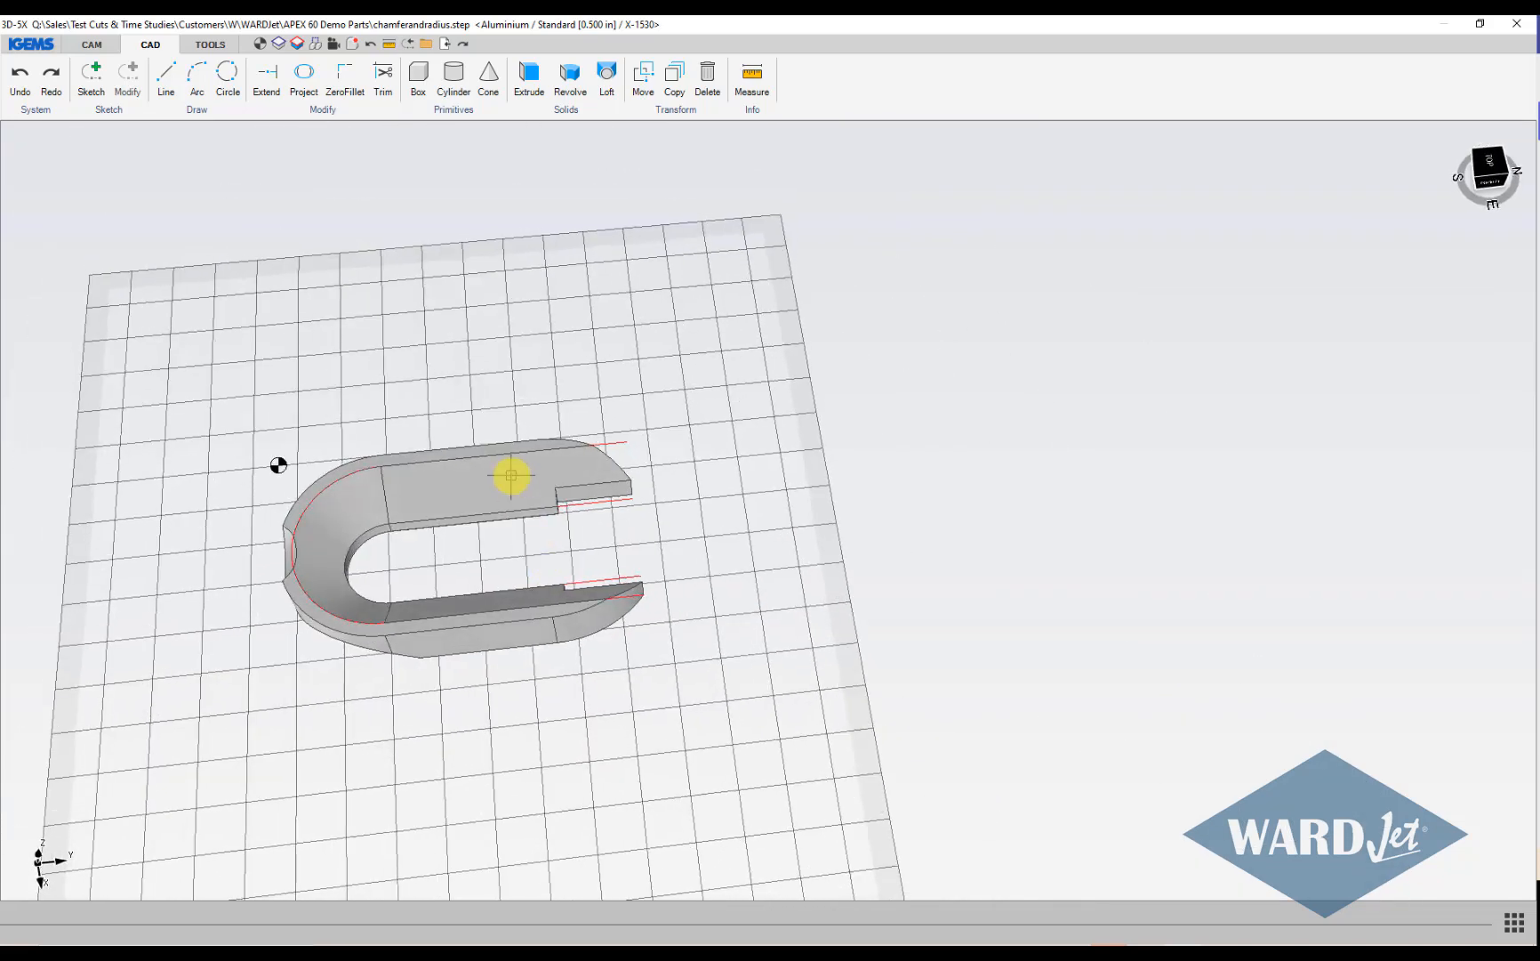
{"action": "left_click", "coordinate": [92, 45]}
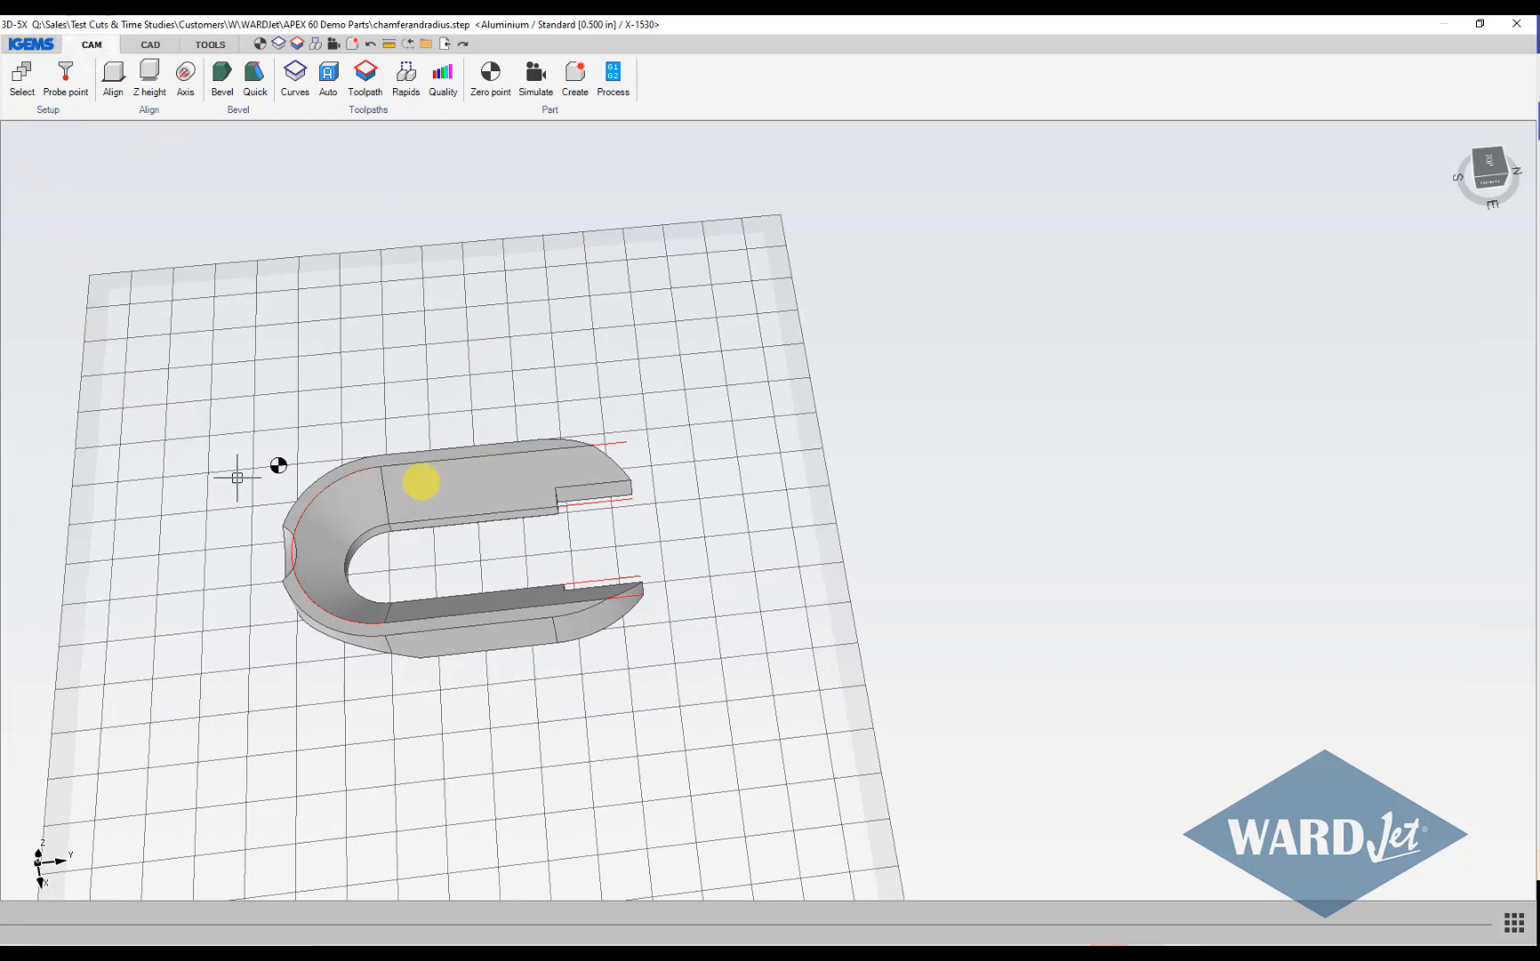
{"action": "left_click", "coordinate": [293, 78]}
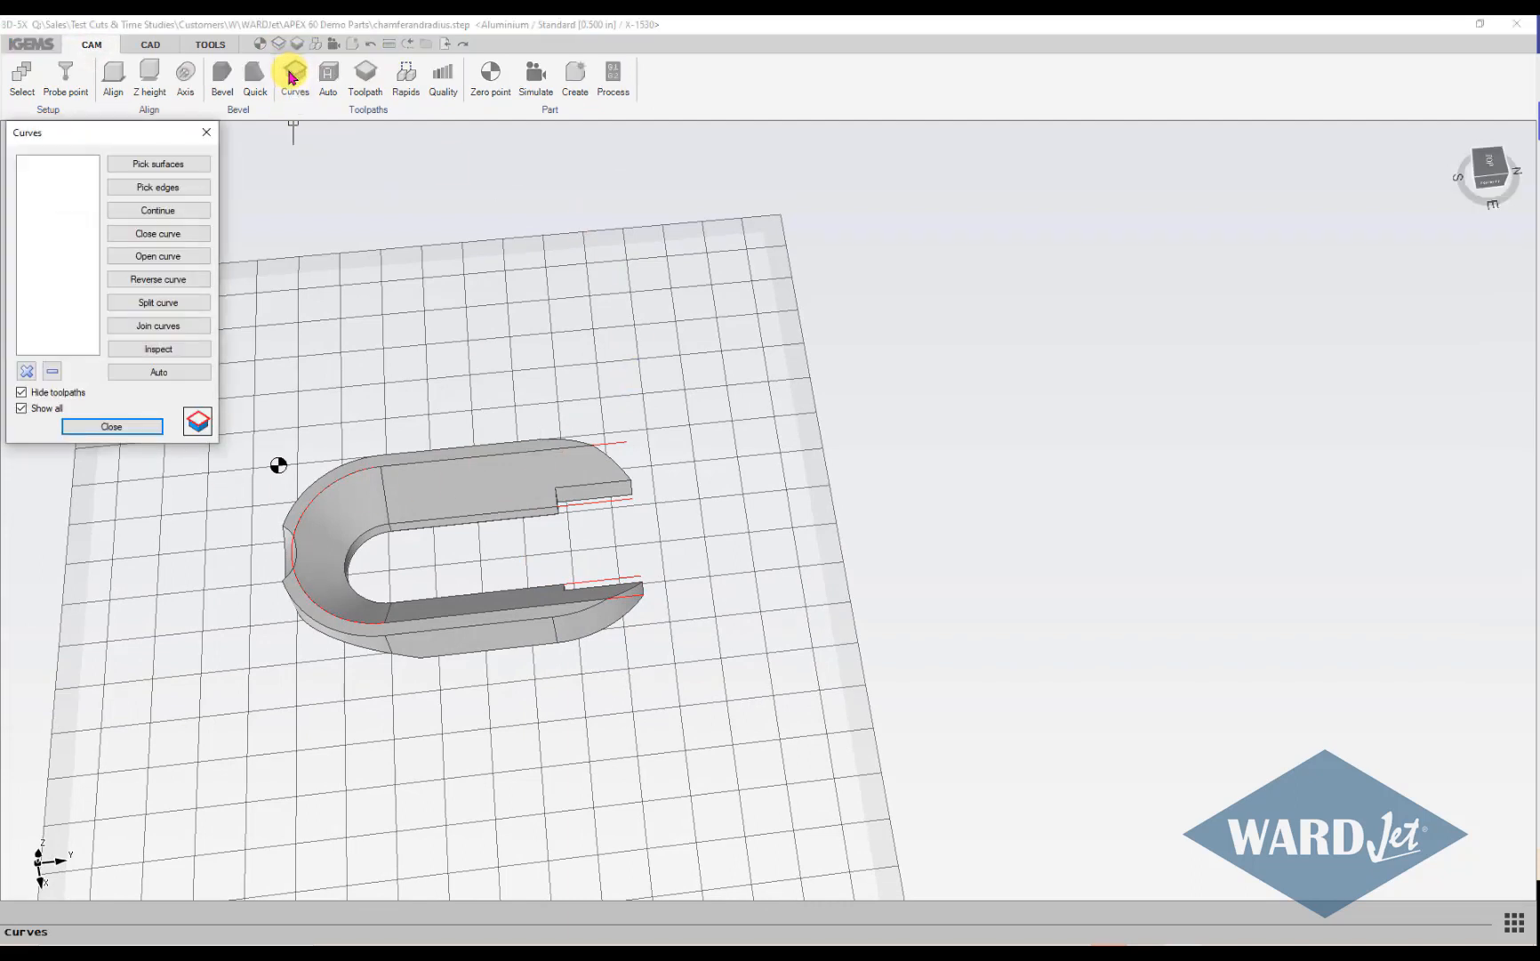
{"action": "left_click", "coordinate": [164, 189]}
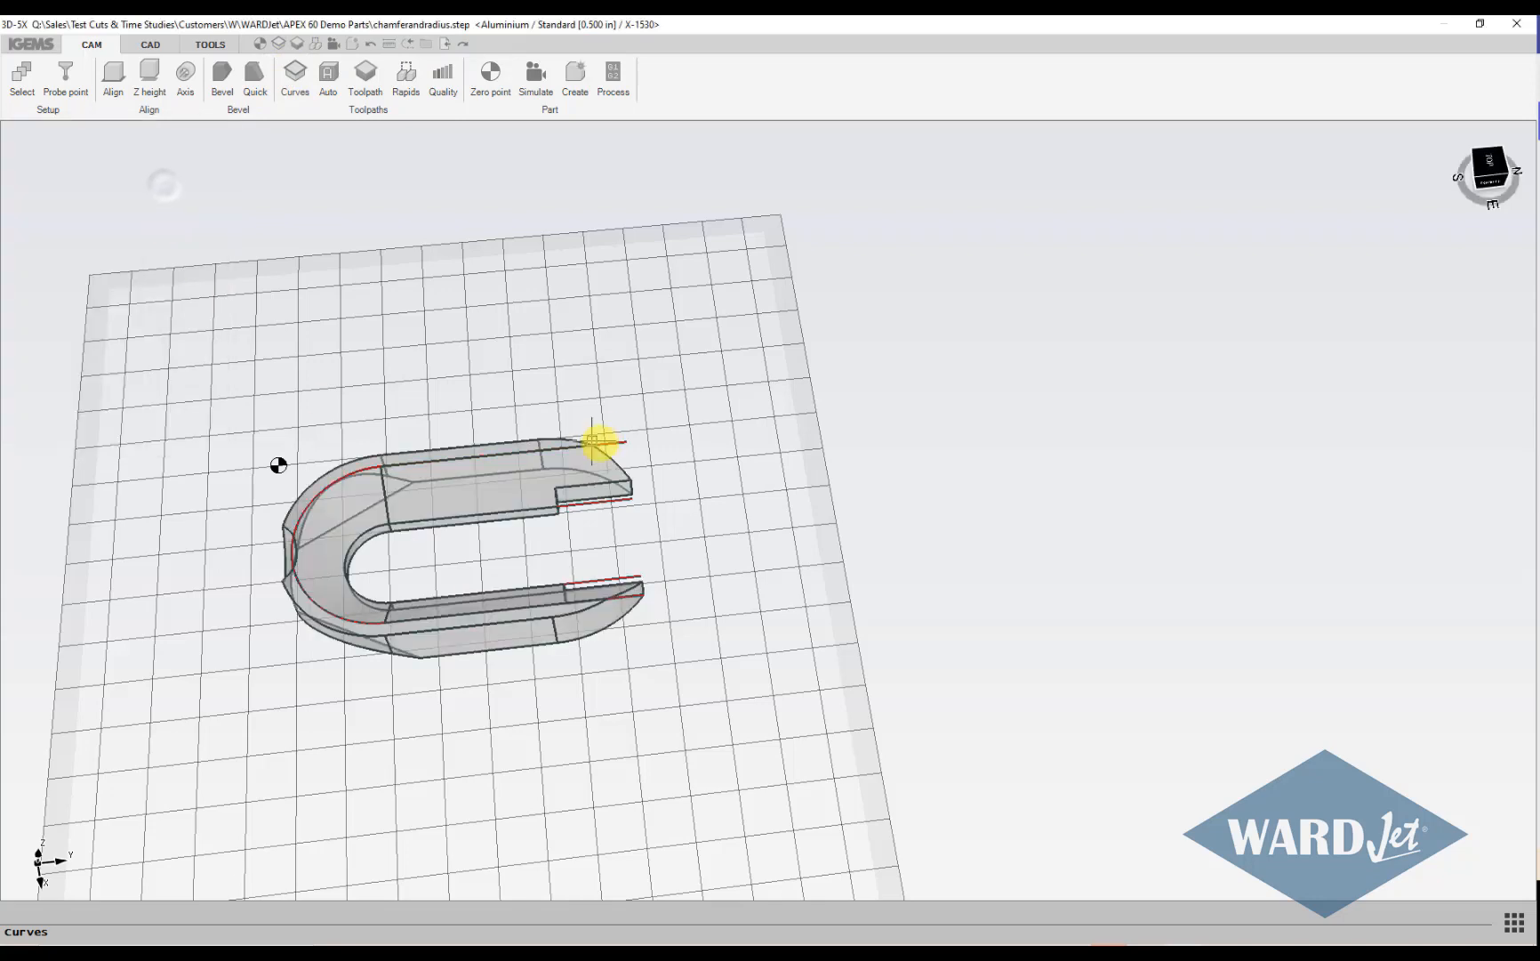
{"action": "left_click", "coordinate": [586, 461]}
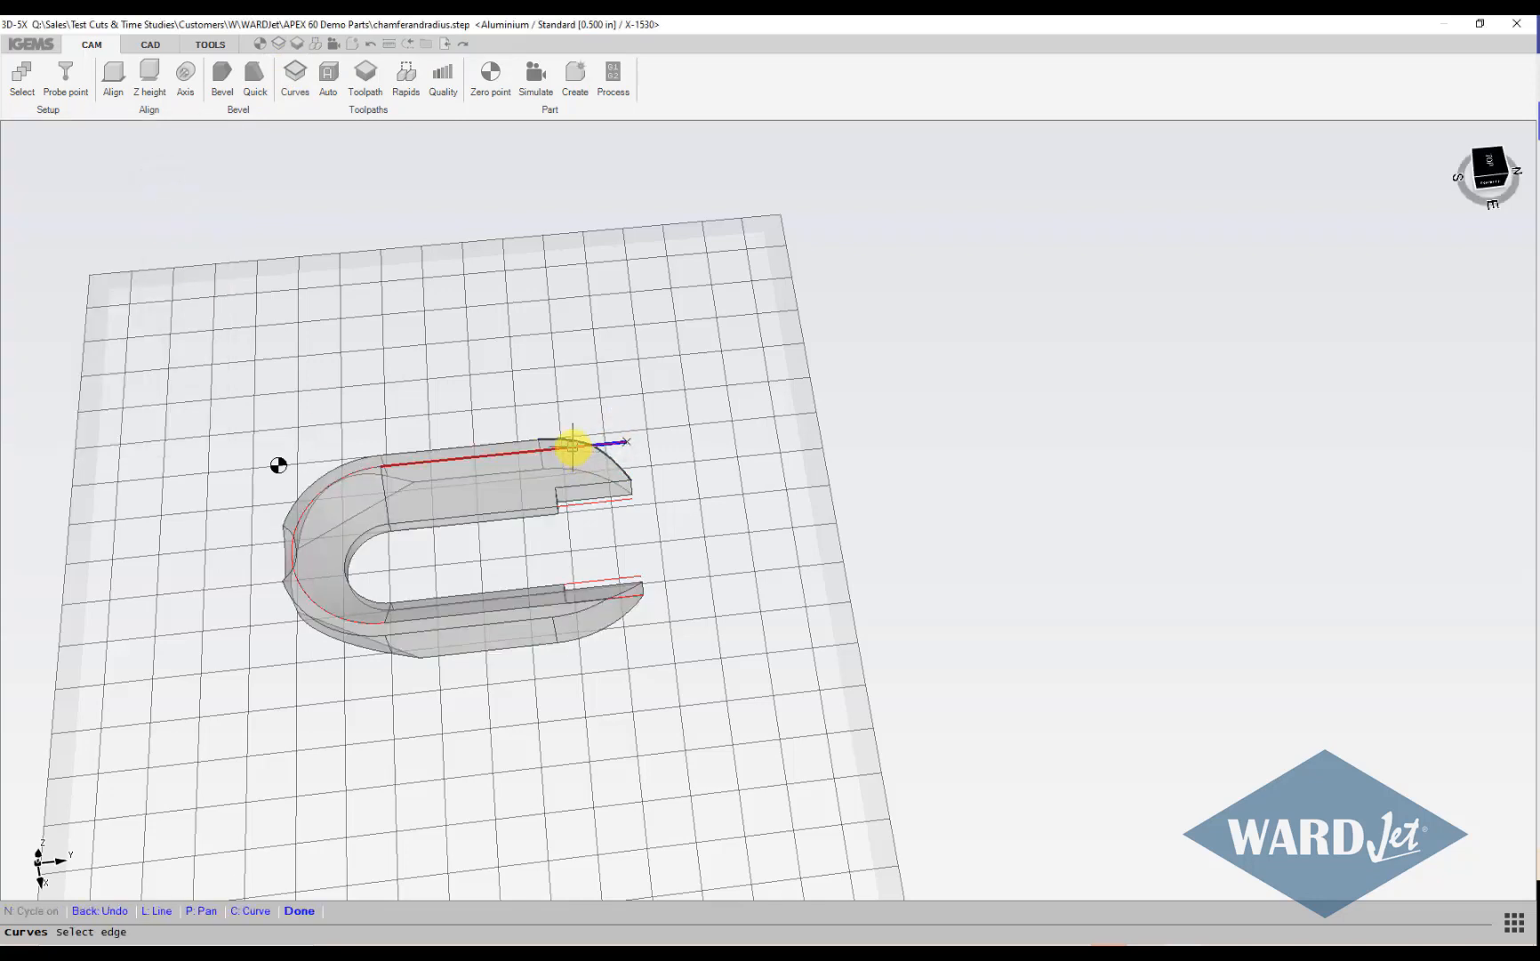
{"action": "scroll", "coordinate": [572, 444], "scroll_direction": "up", "scroll_amount": 5}
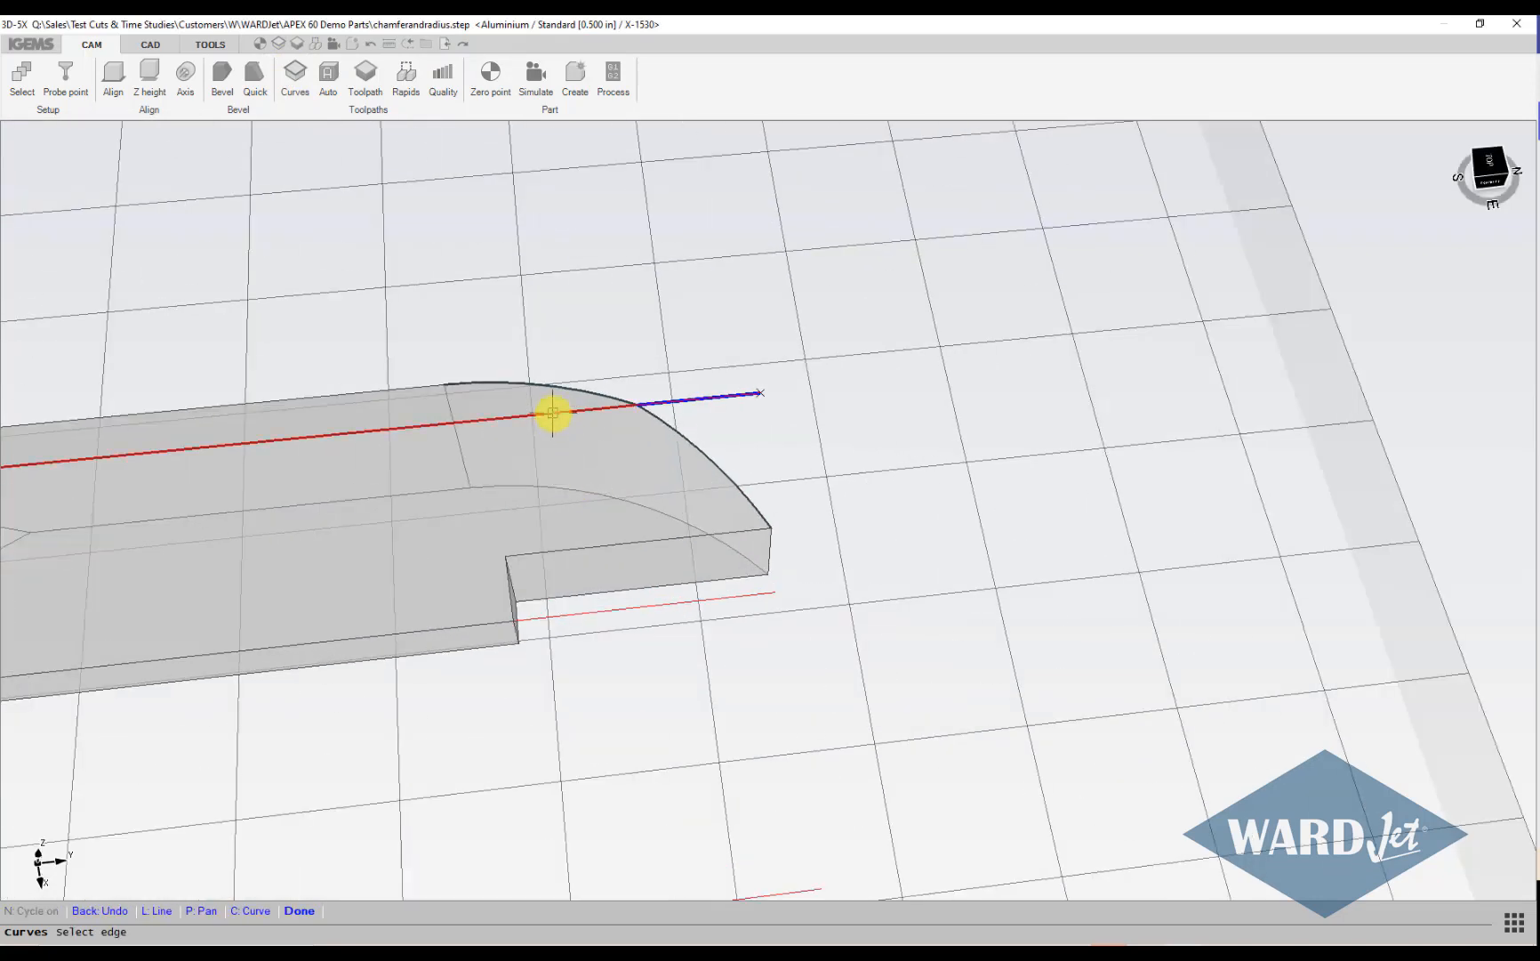
{"action": "left_click", "coordinate": [552, 412]}
{"action": "scroll", "coordinate": [552, 413], "scroll_direction": "down", "scroll_amount": 3}
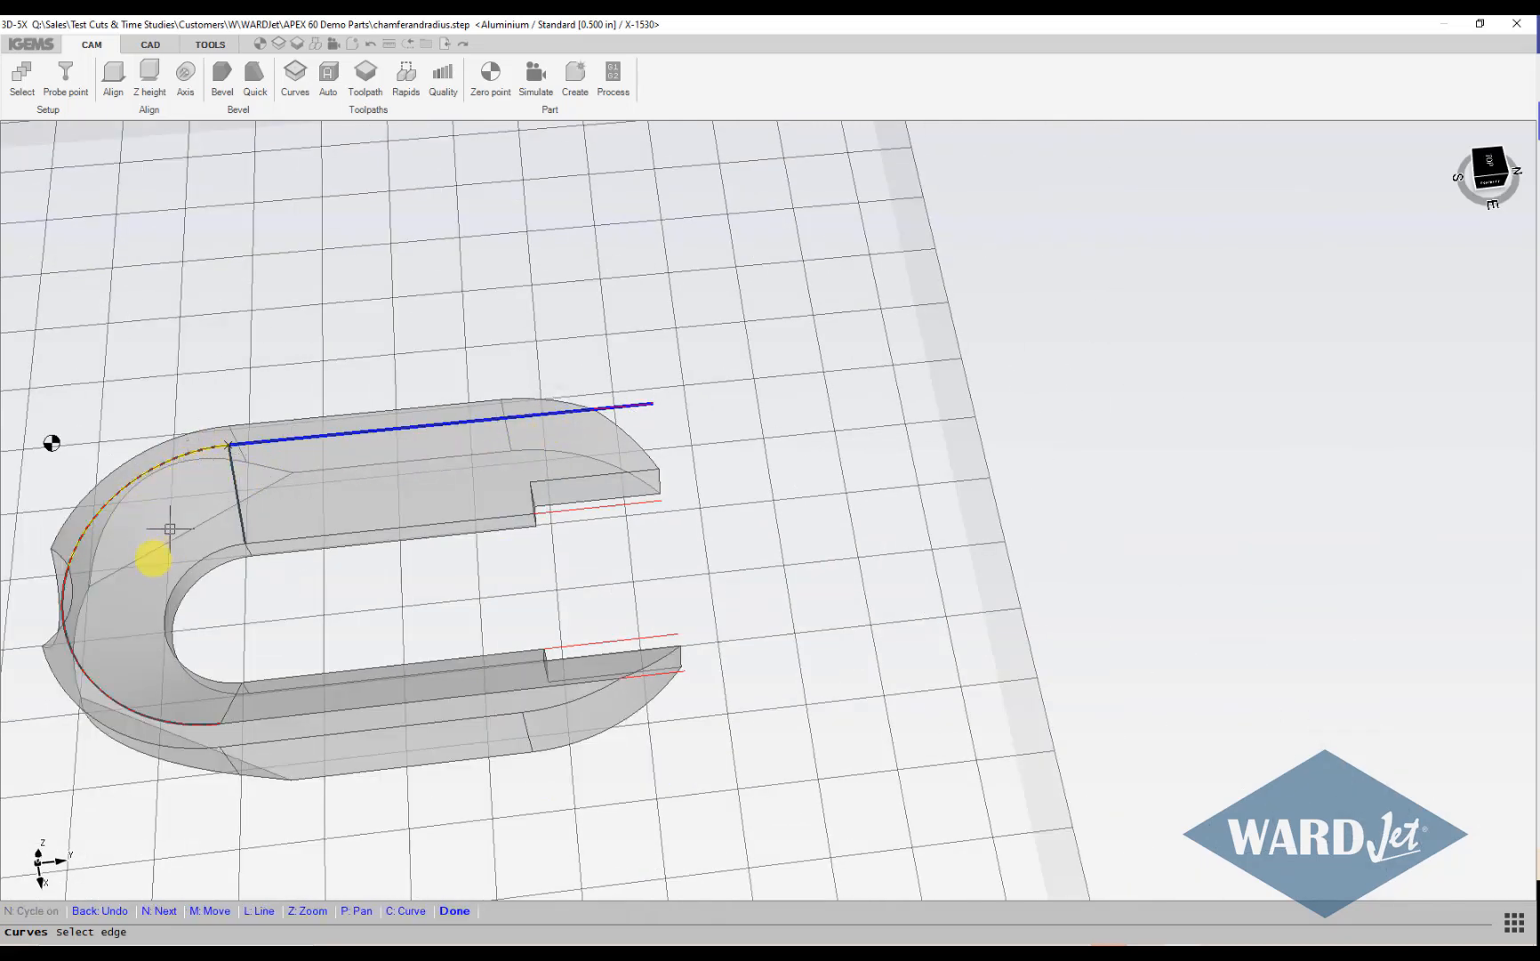
Continue the curve around the bridging arc and along the opposite leg's upper bevel edge to its extended end, then finish it.
{"action": "middle_click_drag", "start_coordinate": [98, 584], "coordinate": [385, 491]}
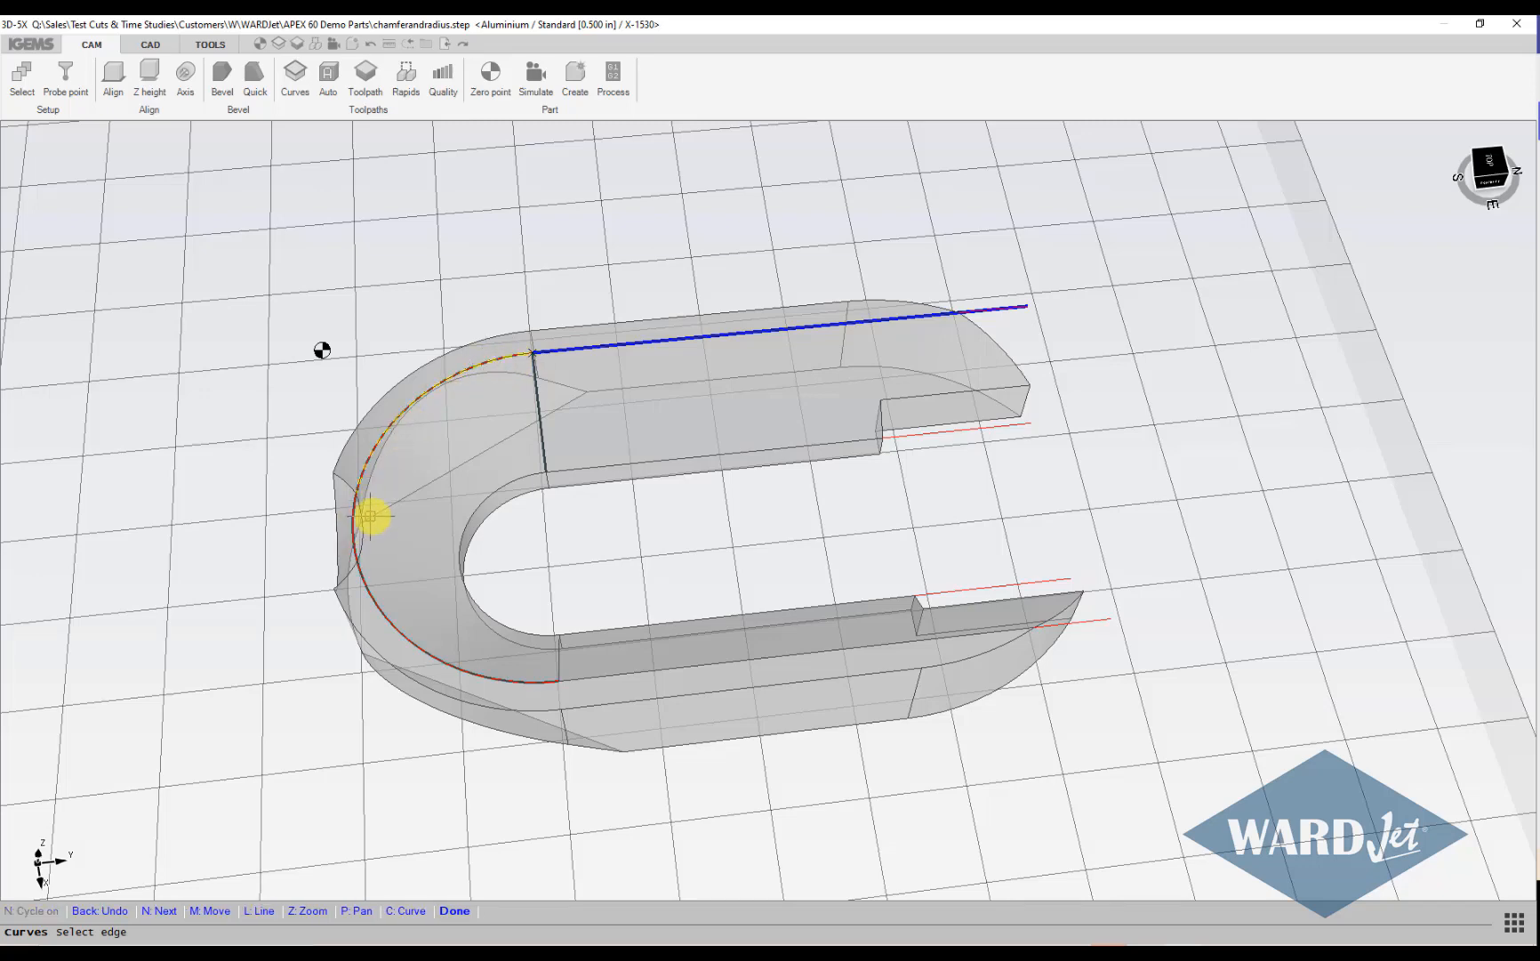
{"action": "scroll", "coordinate": [371, 518], "scroll_direction": "up", "scroll_amount": 3}
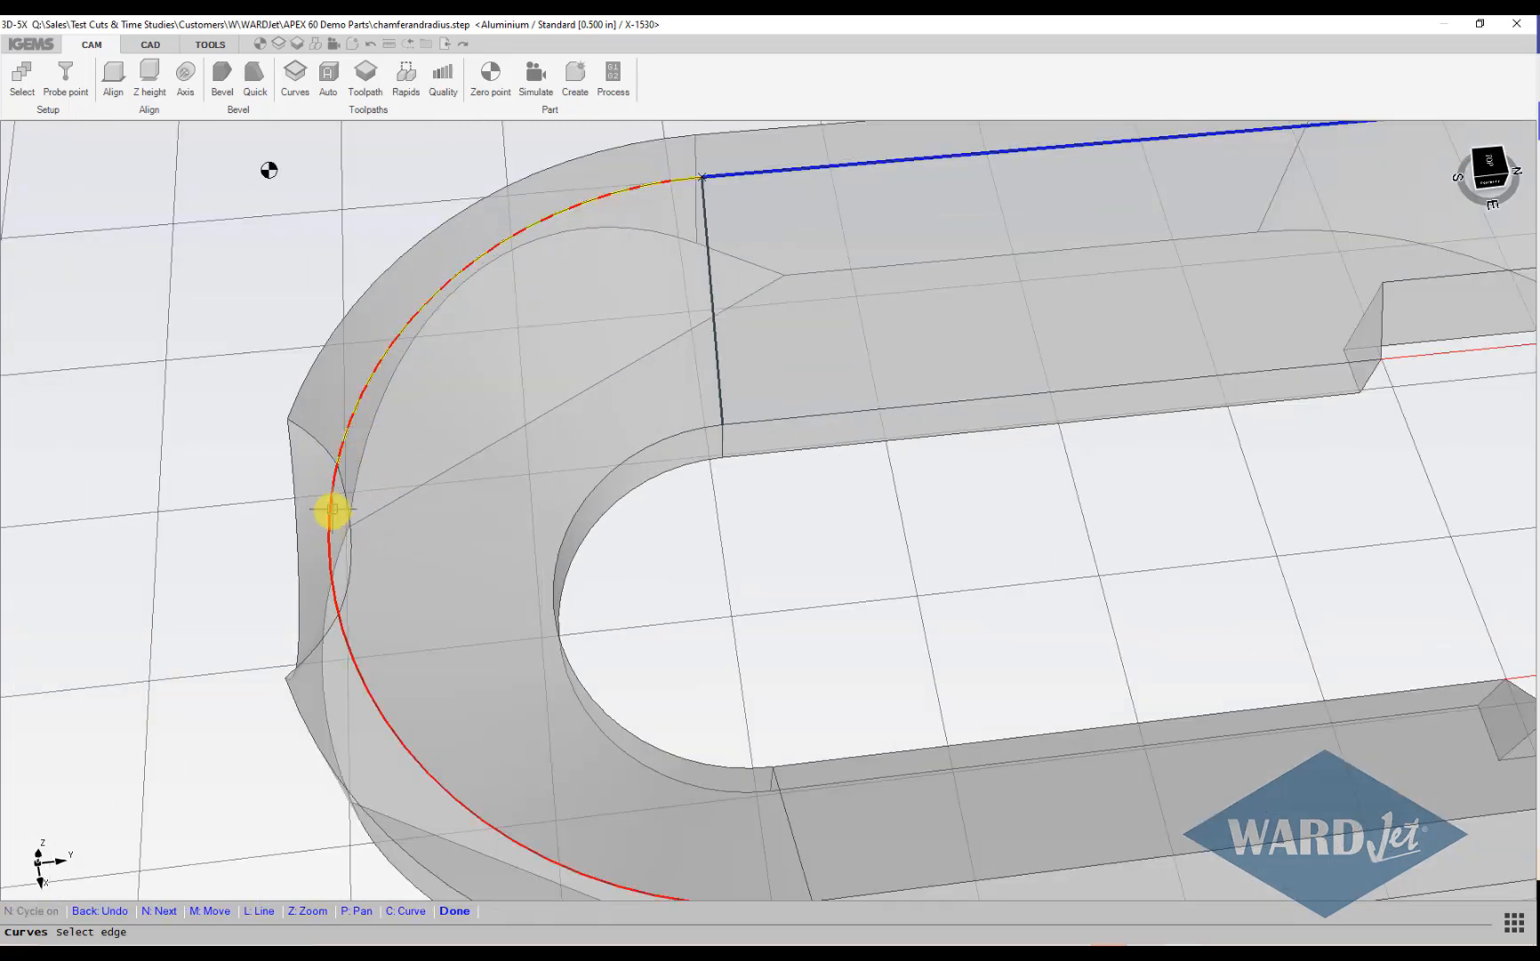
{"action": "scroll", "coordinate": [328, 522], "scroll_direction": "up", "scroll_amount": 3}
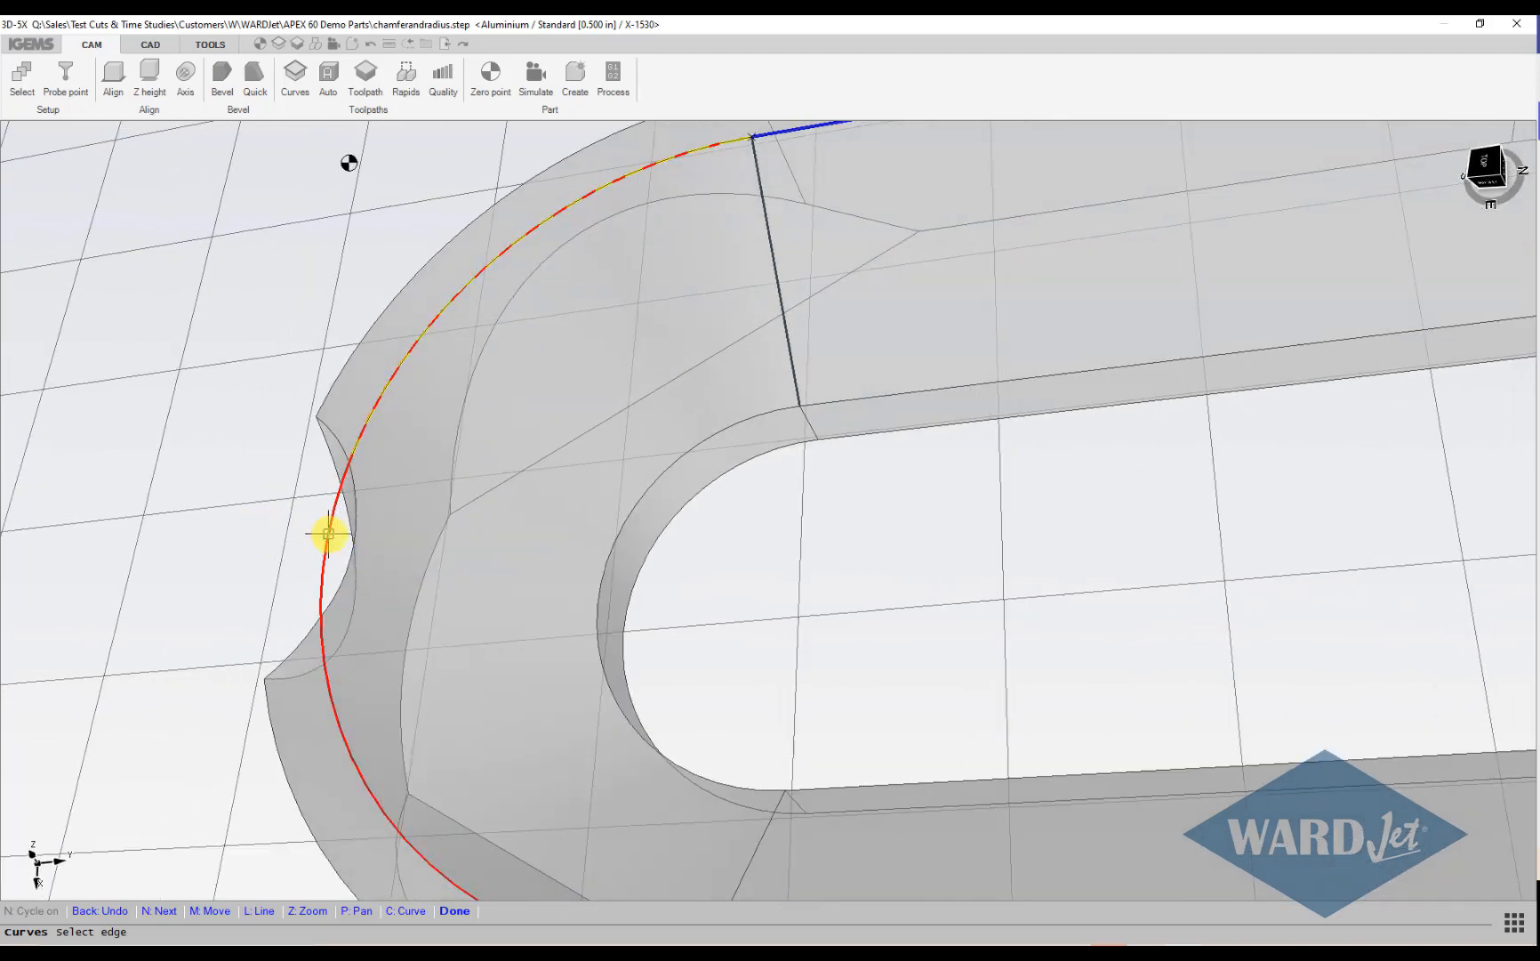
{"action": "left_click", "coordinate": [328, 532]}
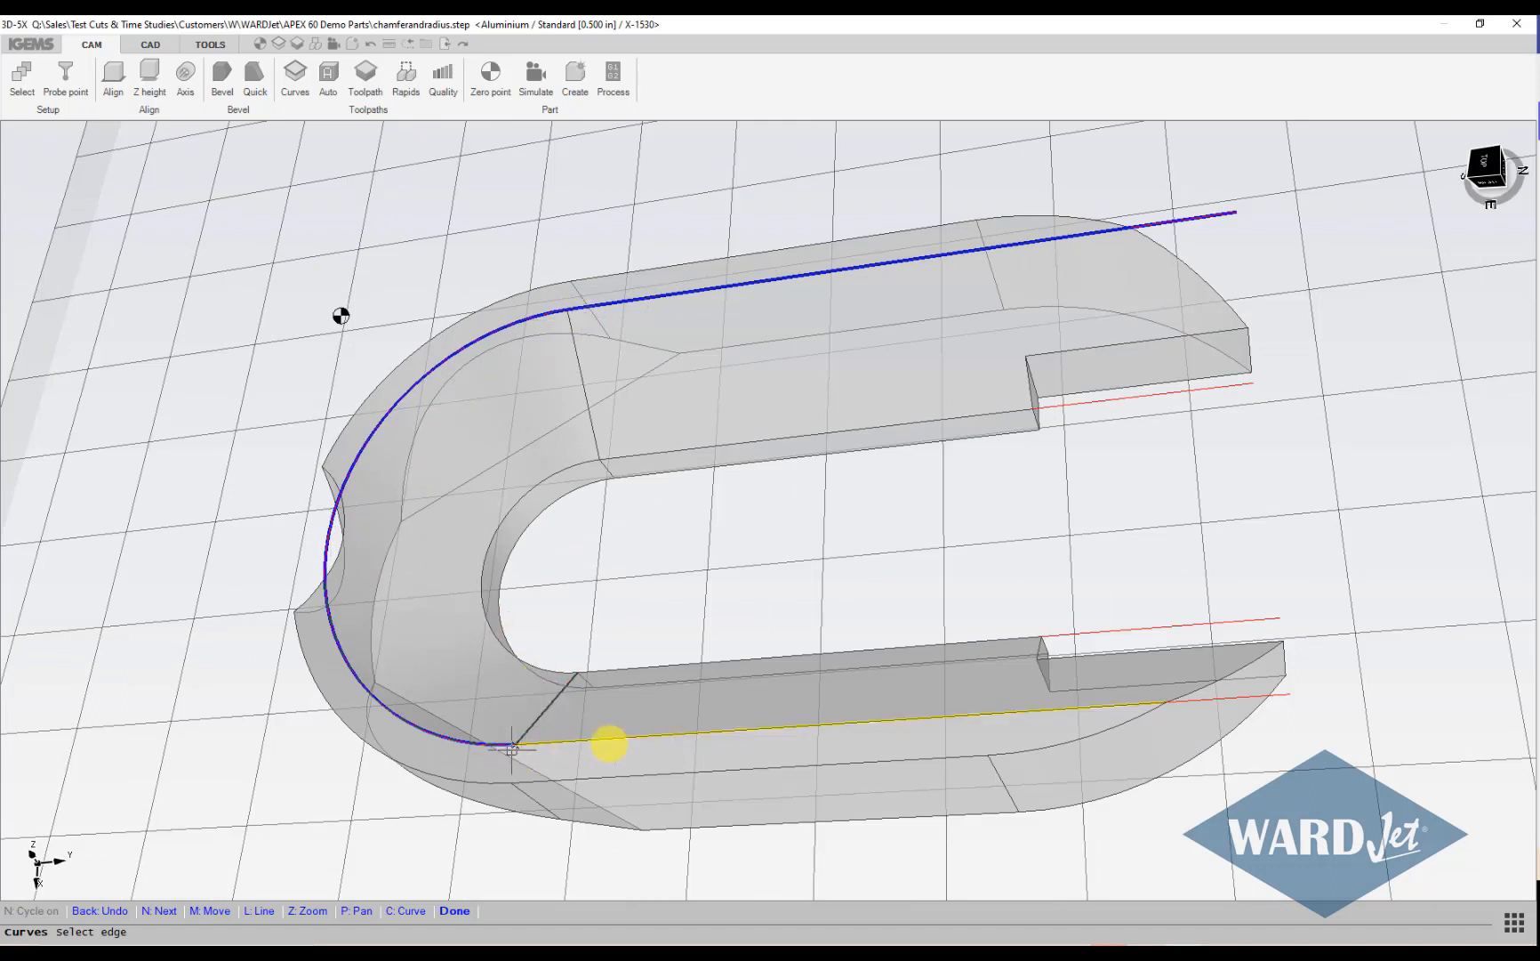
{"action": "left_click", "coordinate": [747, 734]}
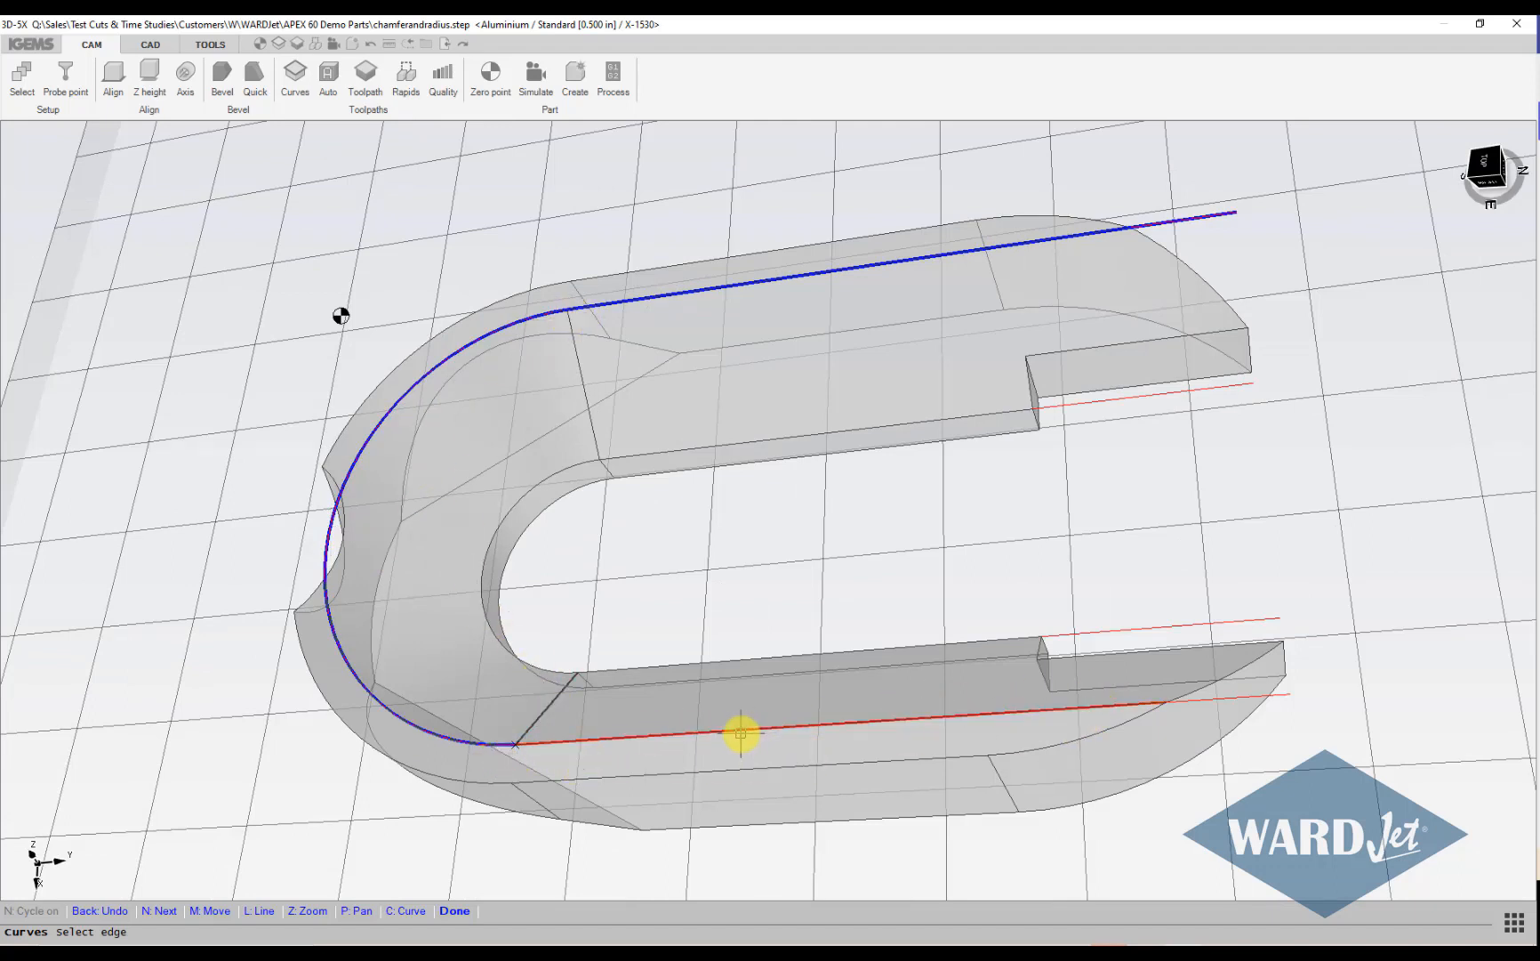
{"action": "left_click", "coordinate": [1283, 704]}
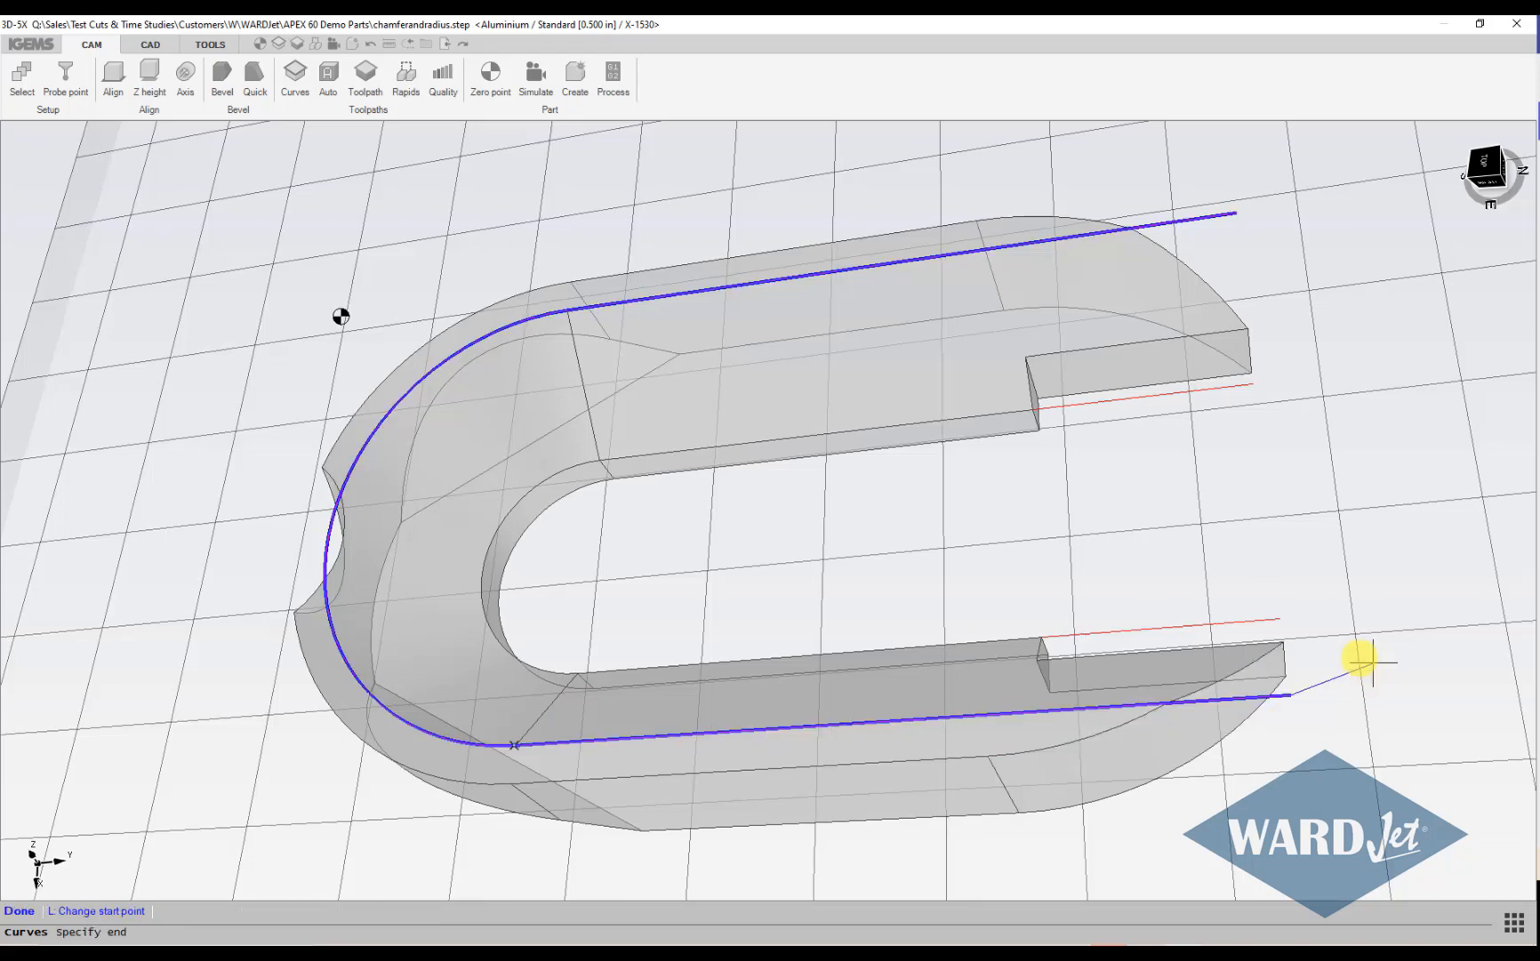
{"action": "left_click", "coordinate": [1278, 641]}
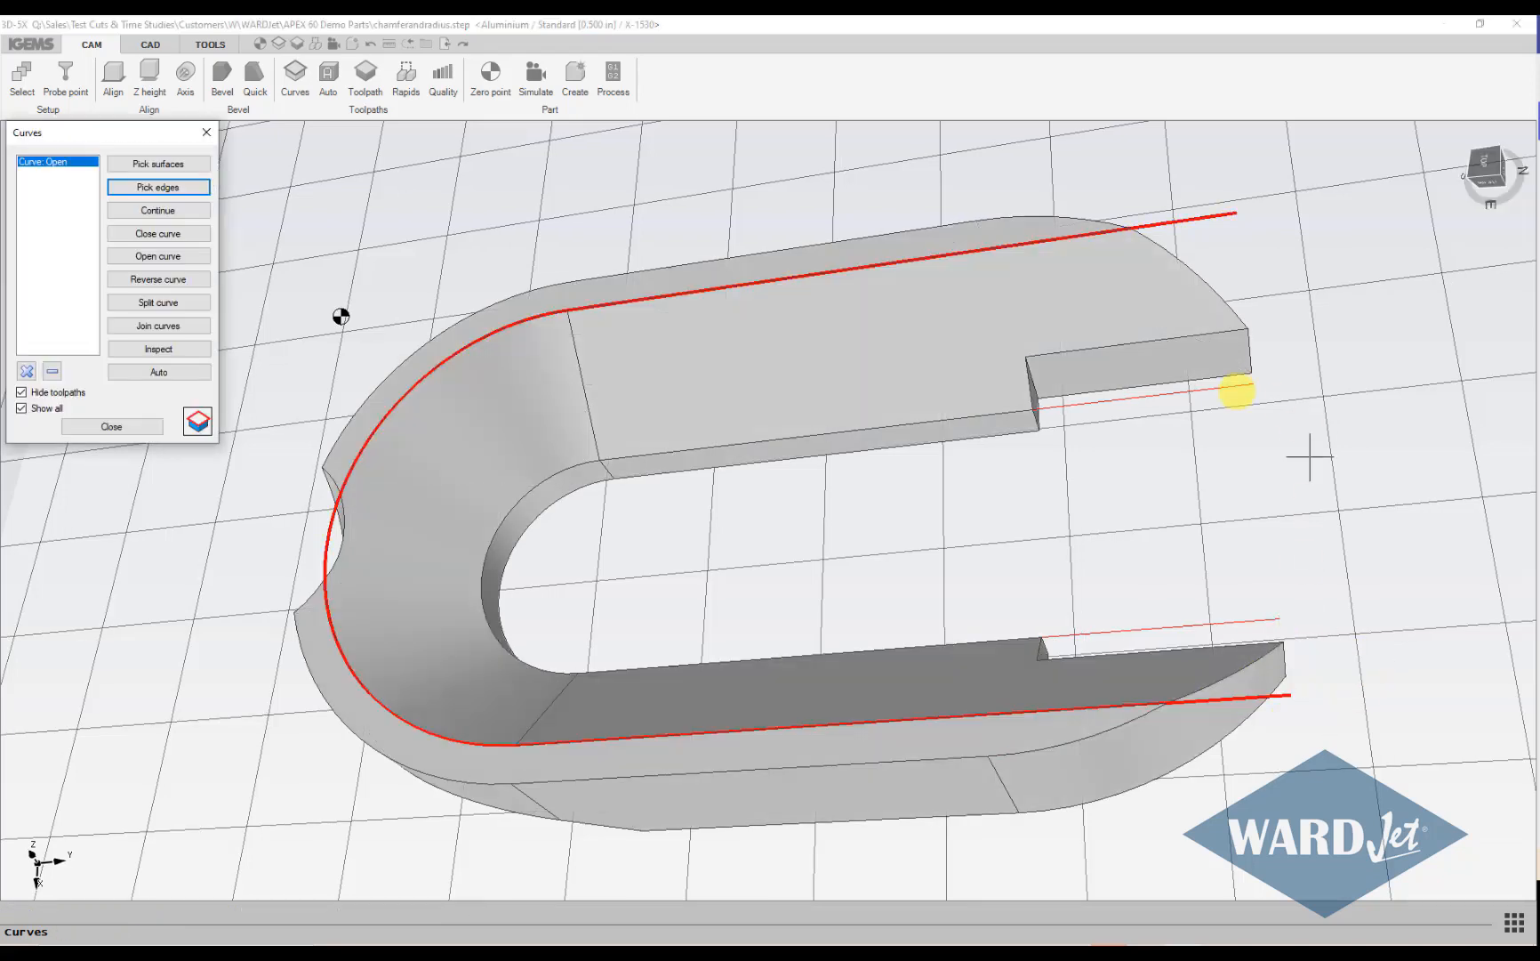
Start a second curve with the inner extension line and inner edge of the leg nearest the zero point.
{"action": "left_click", "coordinate": [196, 188]}
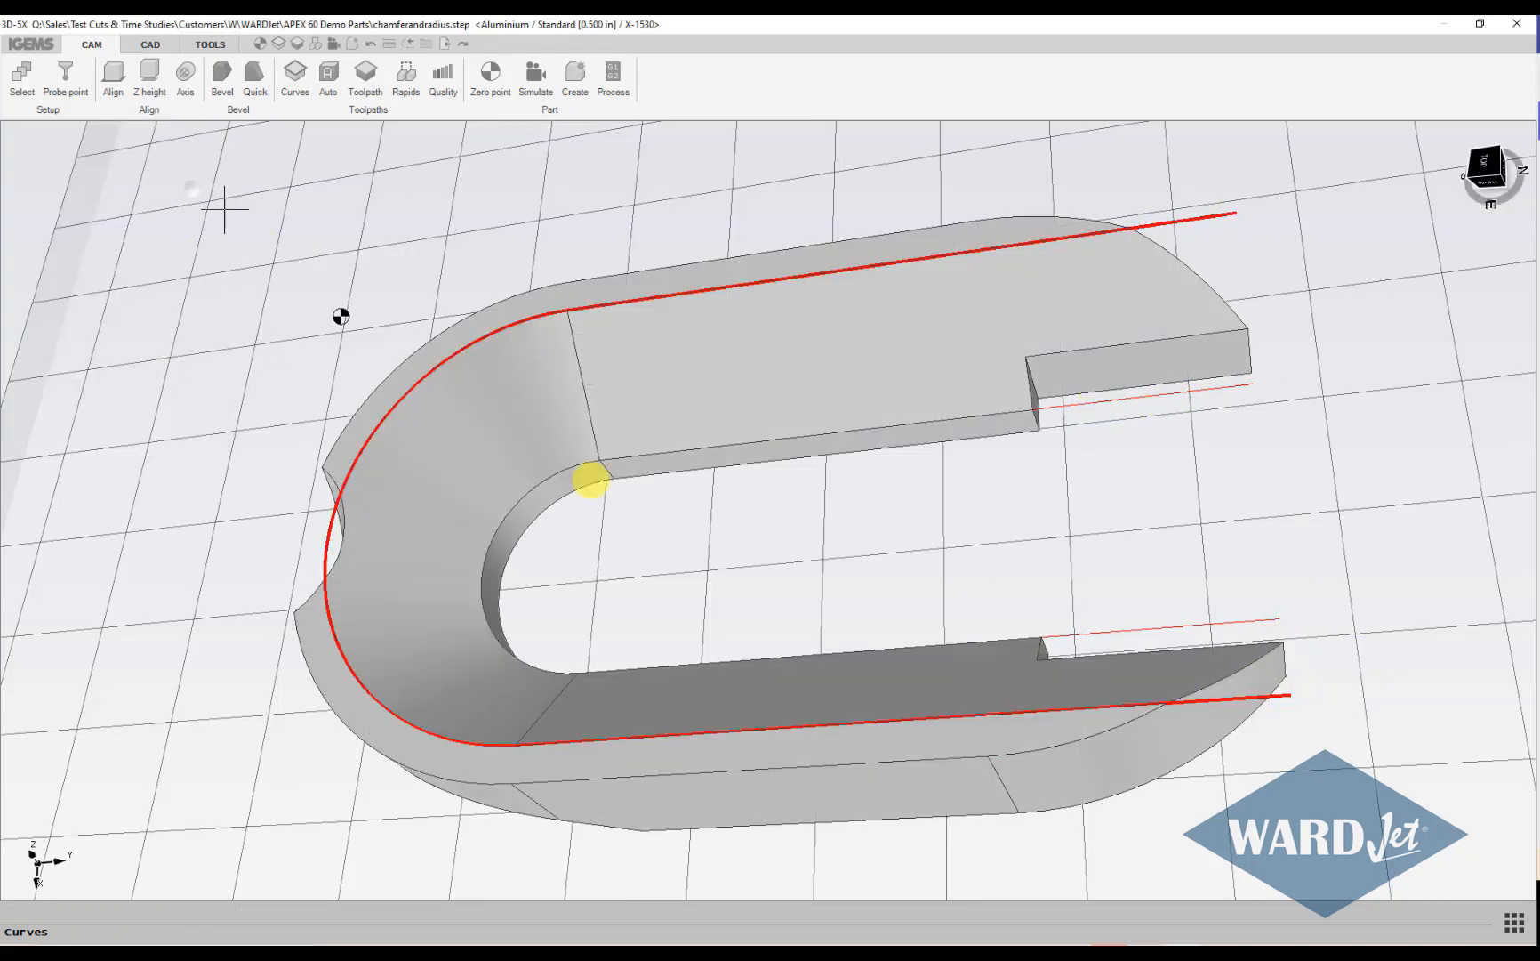
{"action": "left_click", "coordinate": [1210, 391]}
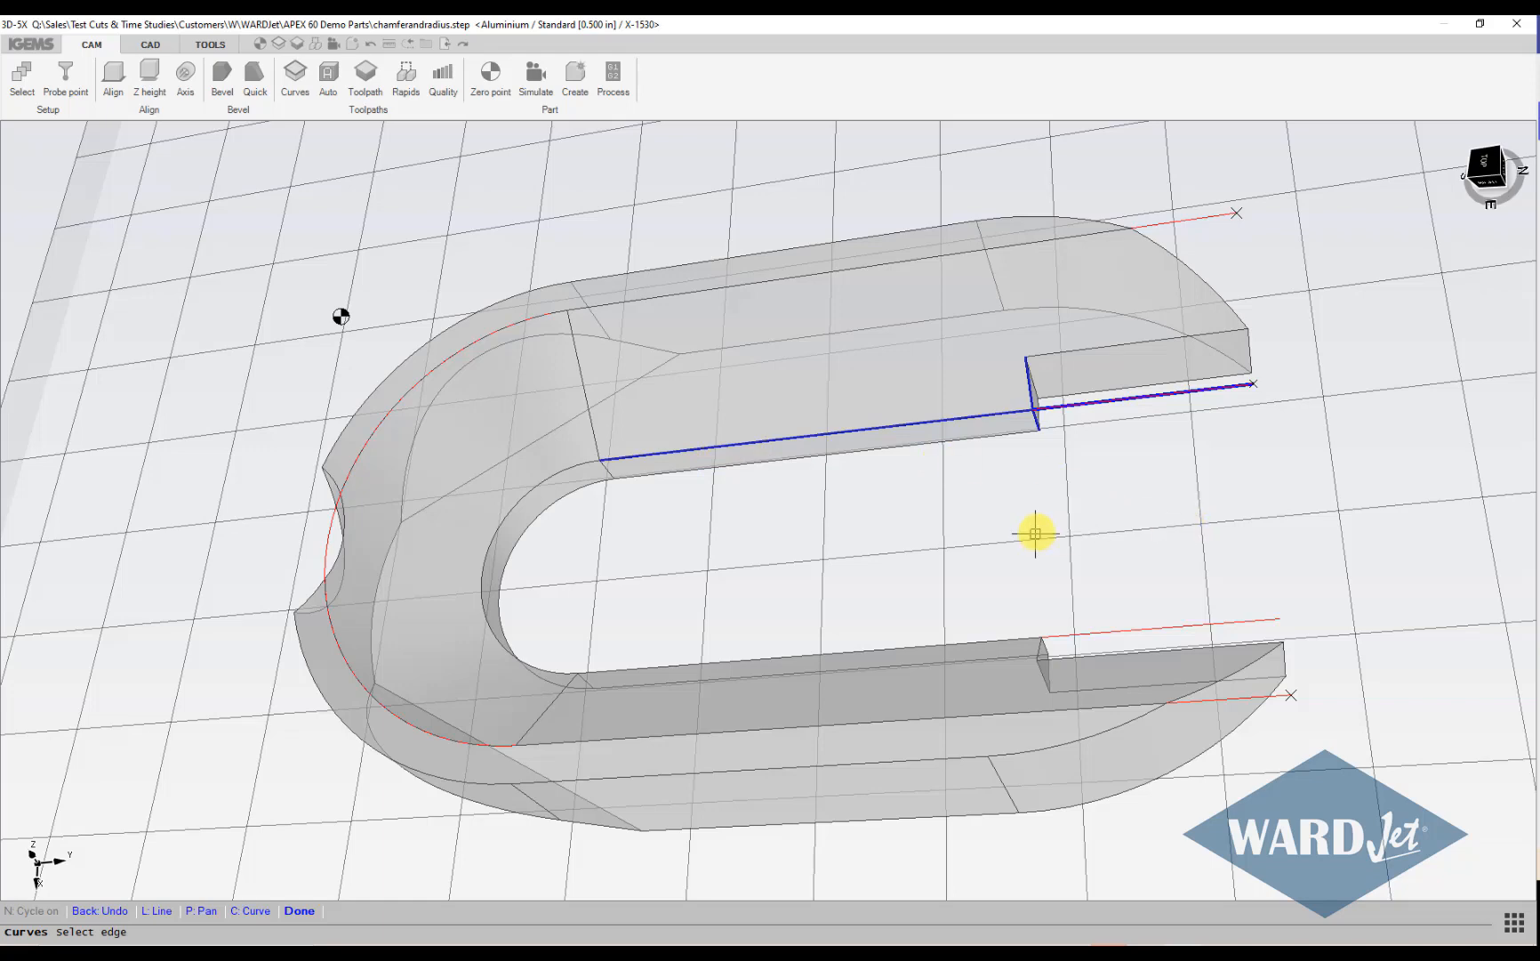
{"action": "scroll", "coordinate": [1035, 534], "scroll_direction": "up", "scroll_amount": 2}
{"action": "scroll", "coordinate": [1036, 533], "scroll_direction": "down", "scroll_amount": 3}
{"action": "middle_click_drag", "start_coordinate": [1027, 487], "coordinate": [1006, 601]}
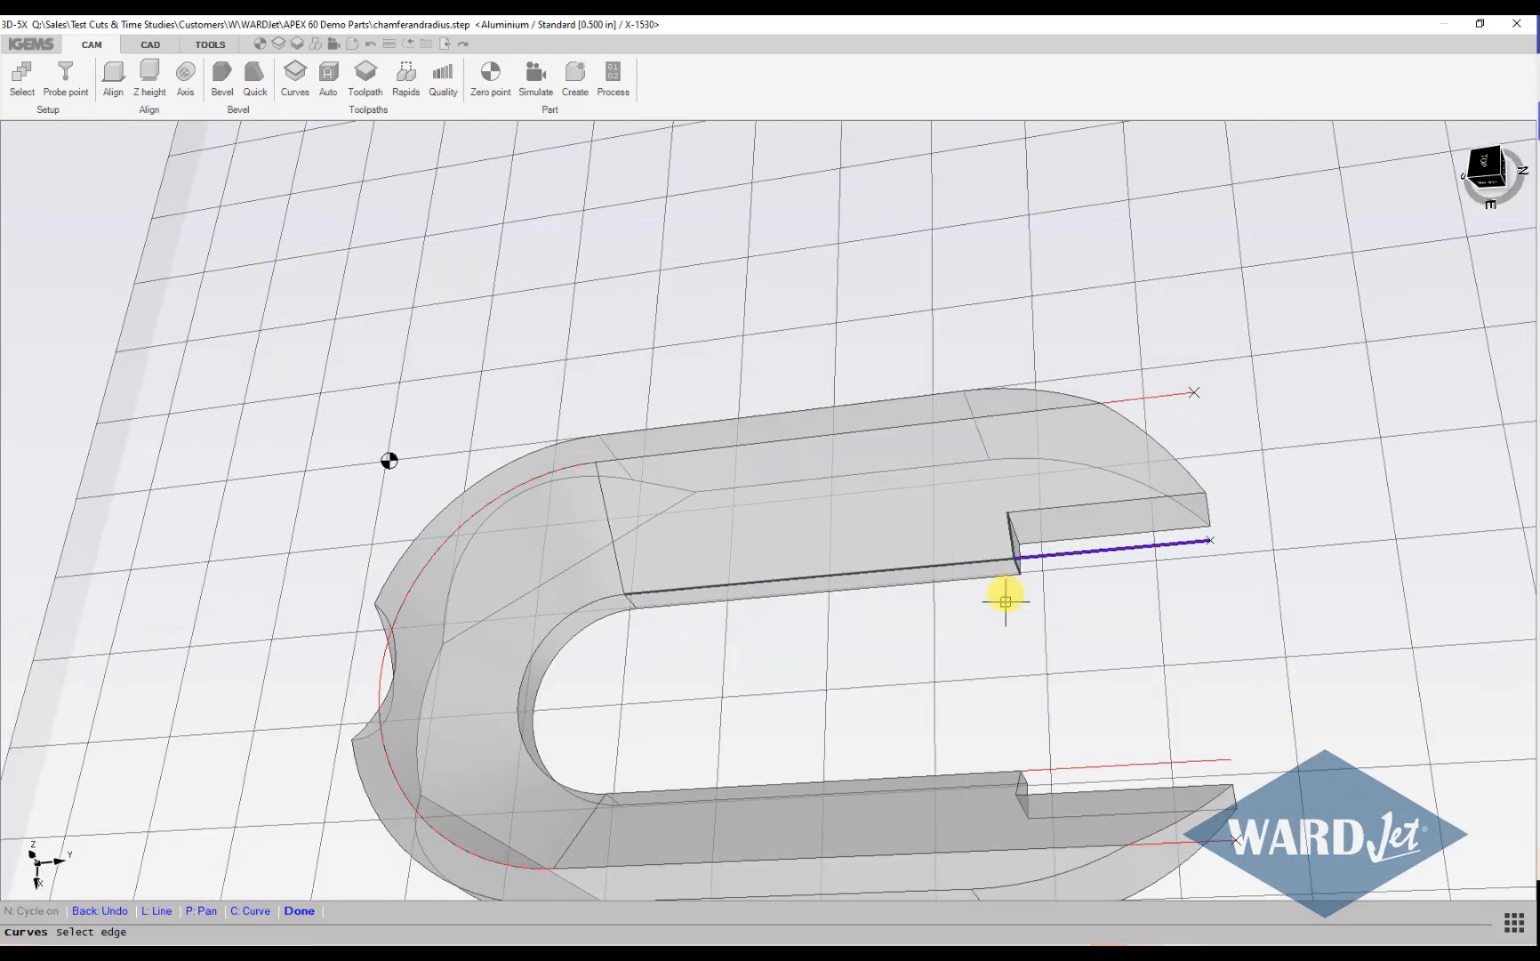
{"action": "scroll", "coordinate": [1040, 553], "scroll_direction": "up", "scroll_amount": 1}
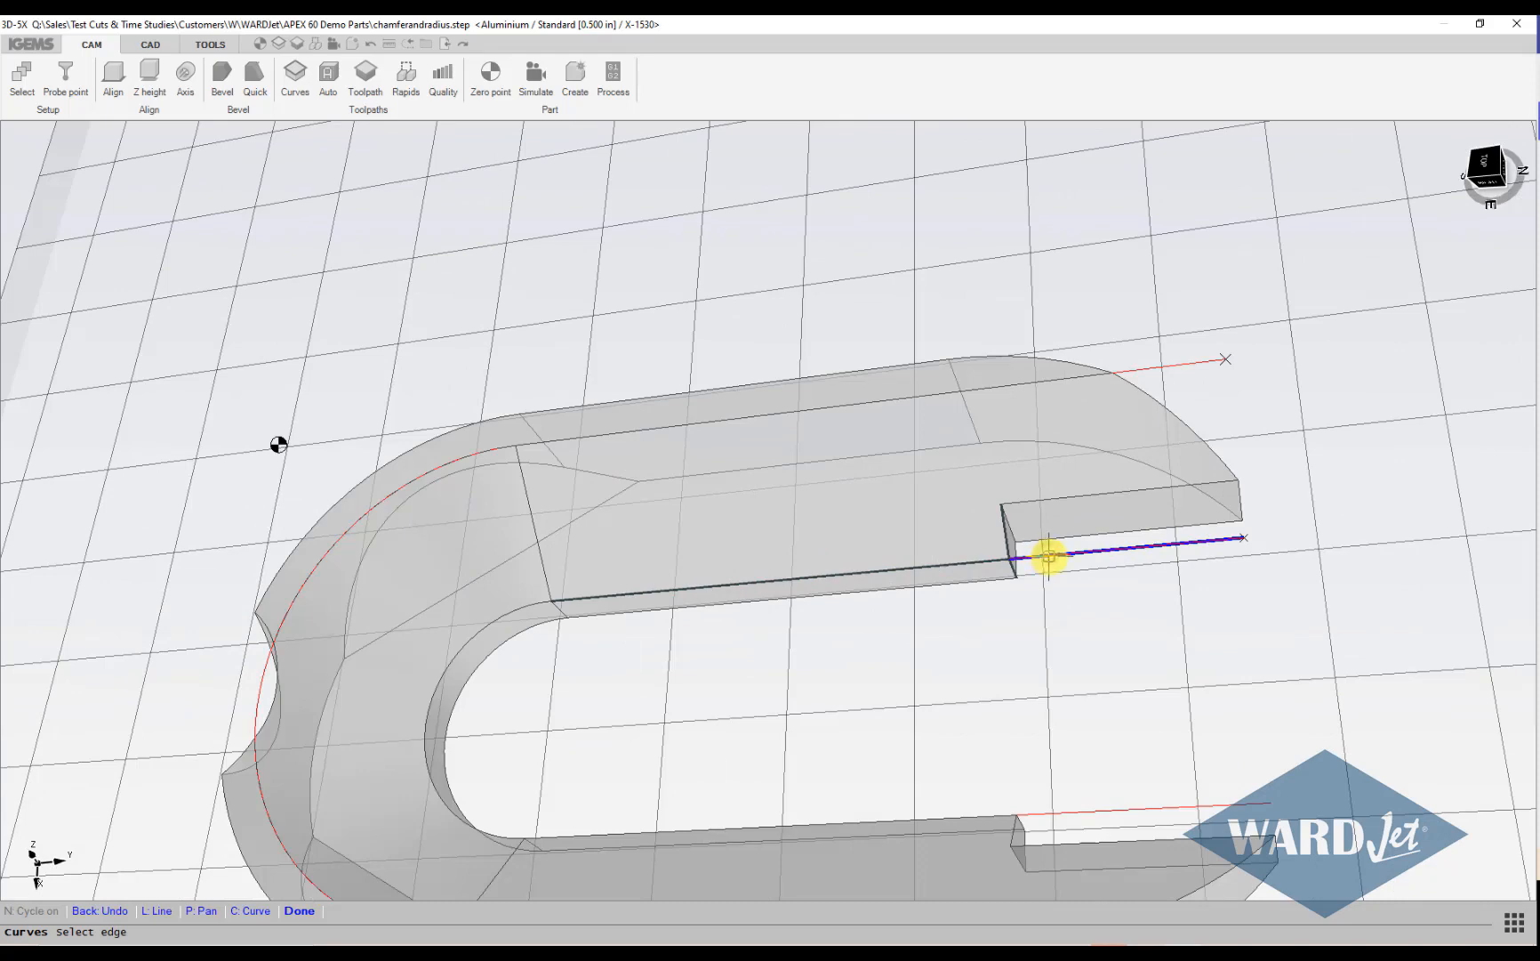
{"action": "scroll", "coordinate": [1049, 555], "scroll_direction": "down", "scroll_amount": 2}
{"action": "middle_click_drag", "start_coordinate": [1027, 587], "coordinate": [970, 604], "text": "shift"}
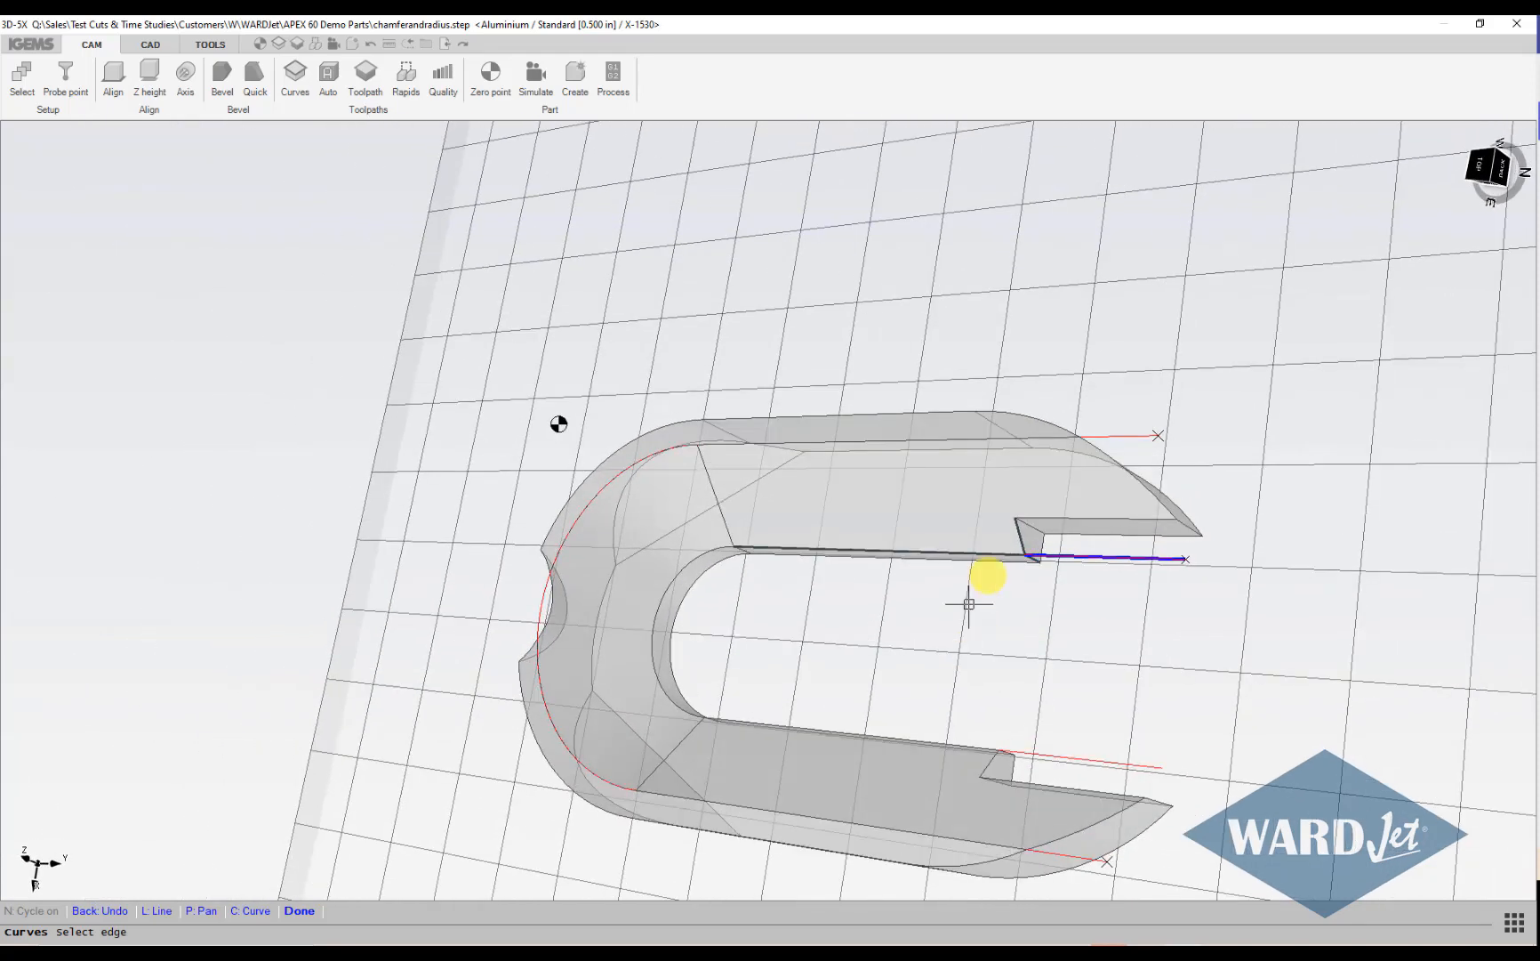
{"action": "left_click", "coordinate": [1001, 555]}
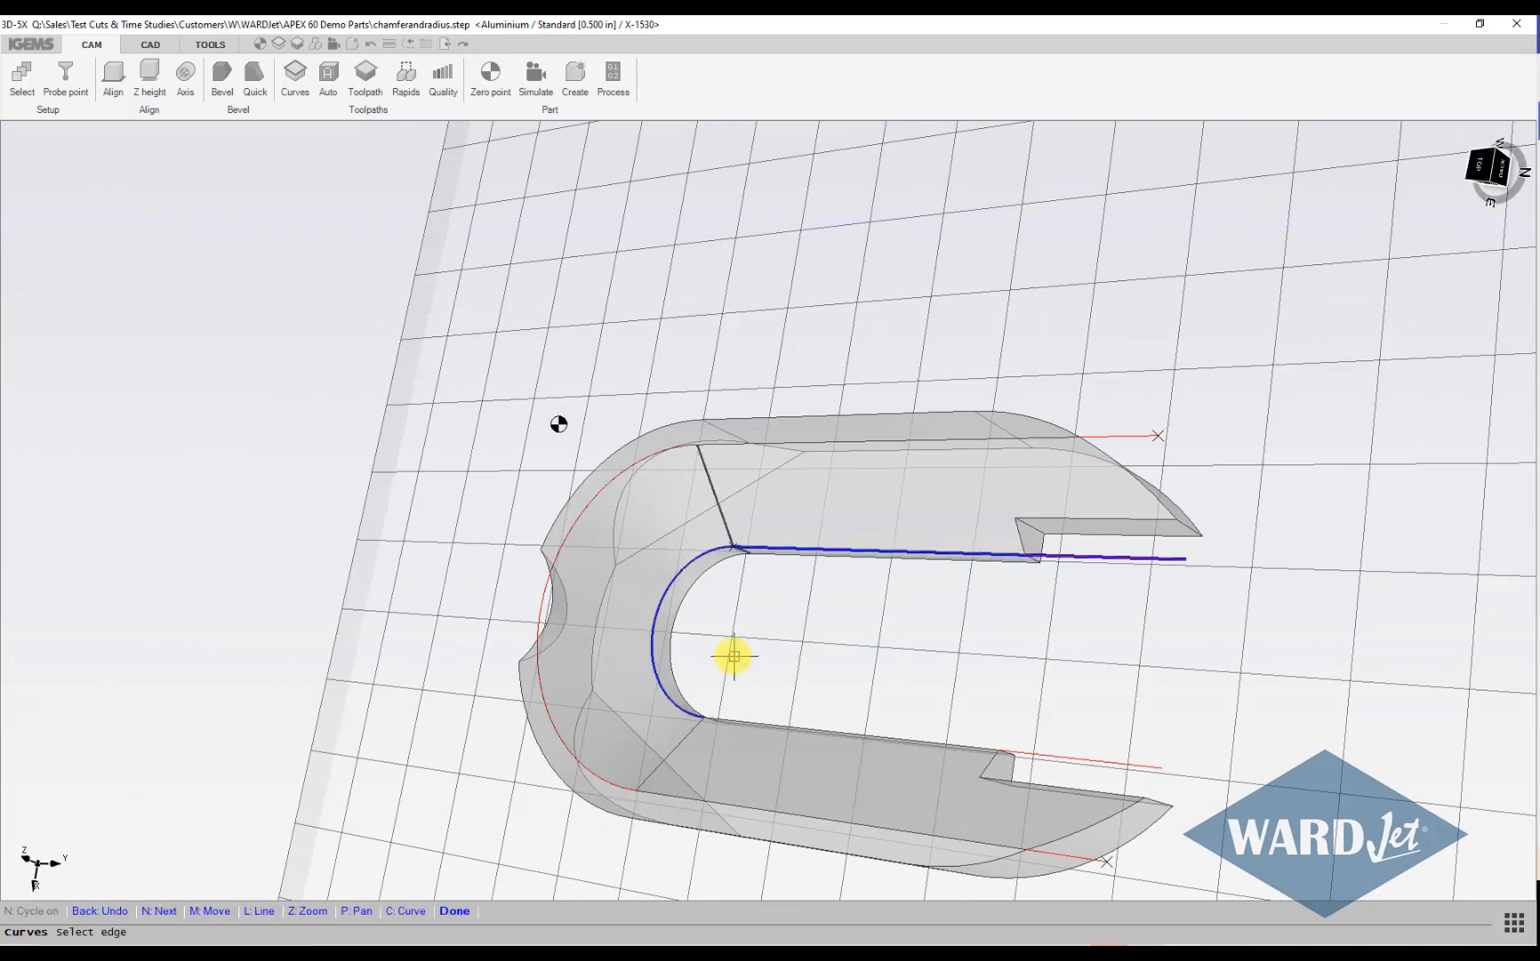
Continue the second curve around the inner bend and along the opposite leg's inner edge to its extended end, then finish it.
{"action": "scroll", "coordinate": [732, 602], "scroll_direction": "up", "scroll_amount": 3}
{"action": "left_click", "coordinate": [711, 539]}
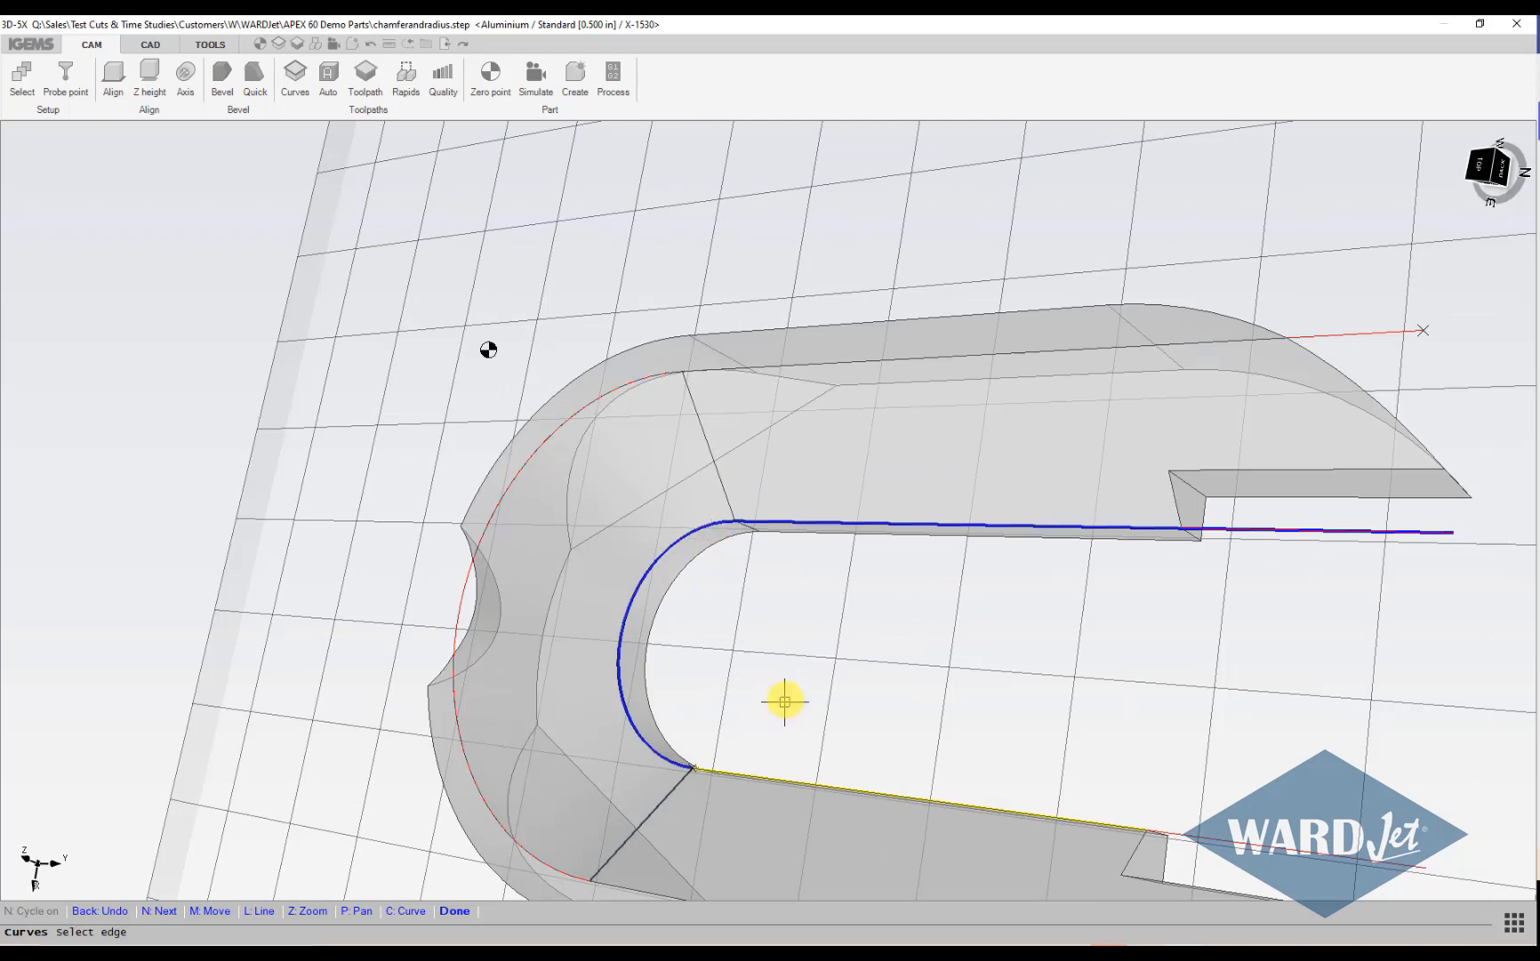
{"action": "middle_click_drag", "start_coordinate": [785, 698], "coordinate": [765, 596]}
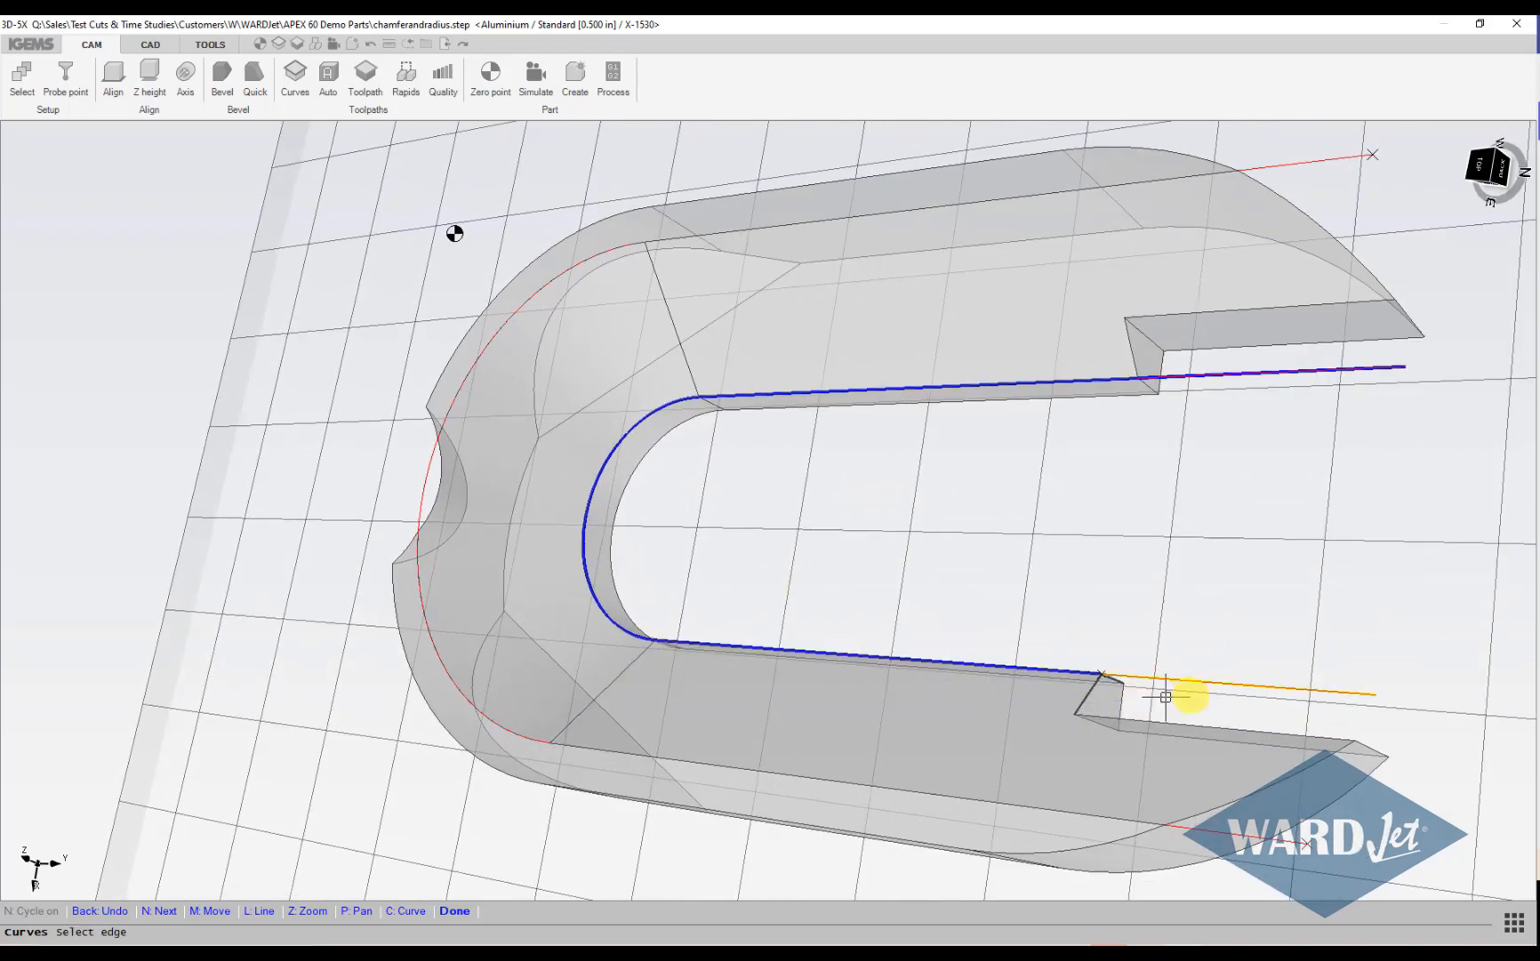
{"action": "left_click", "coordinate": [1185, 696]}
{"action": "scroll", "coordinate": [1192, 695], "scroll_direction": "down", "scroll_amount": 1}
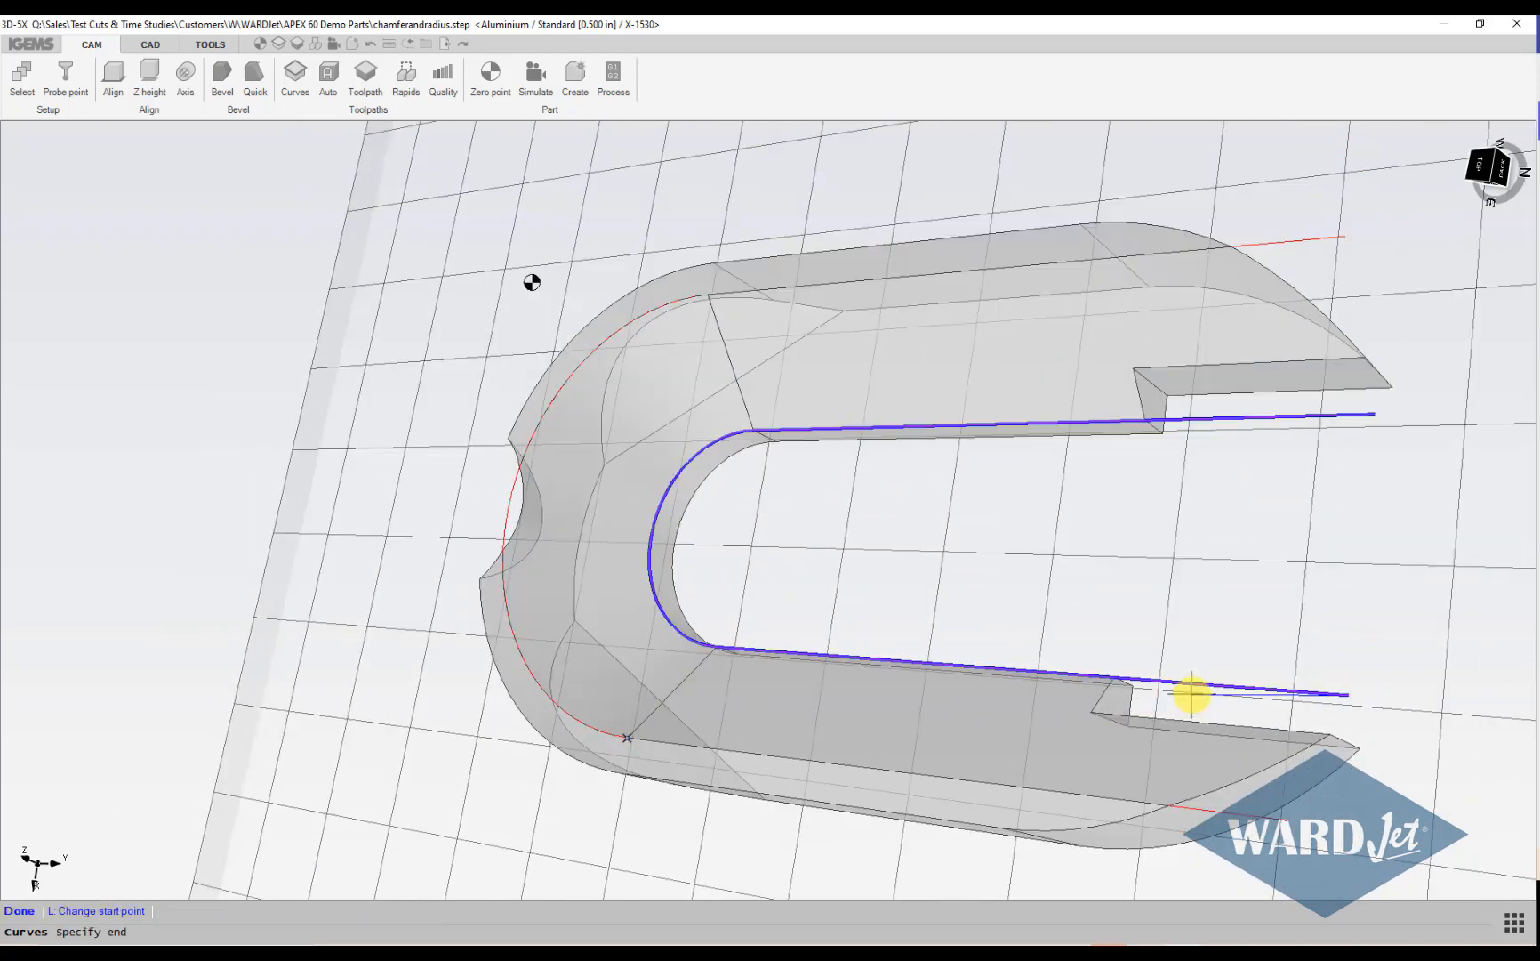
{"action": "right_click", "coordinate": [1265, 619]}
Bring up the toolpath settings and set the piercing type to User with a 0.180 in lead-in.
{"action": "middle_click_drag", "start_coordinate": [1217, 624], "coordinate": [484, 505]}
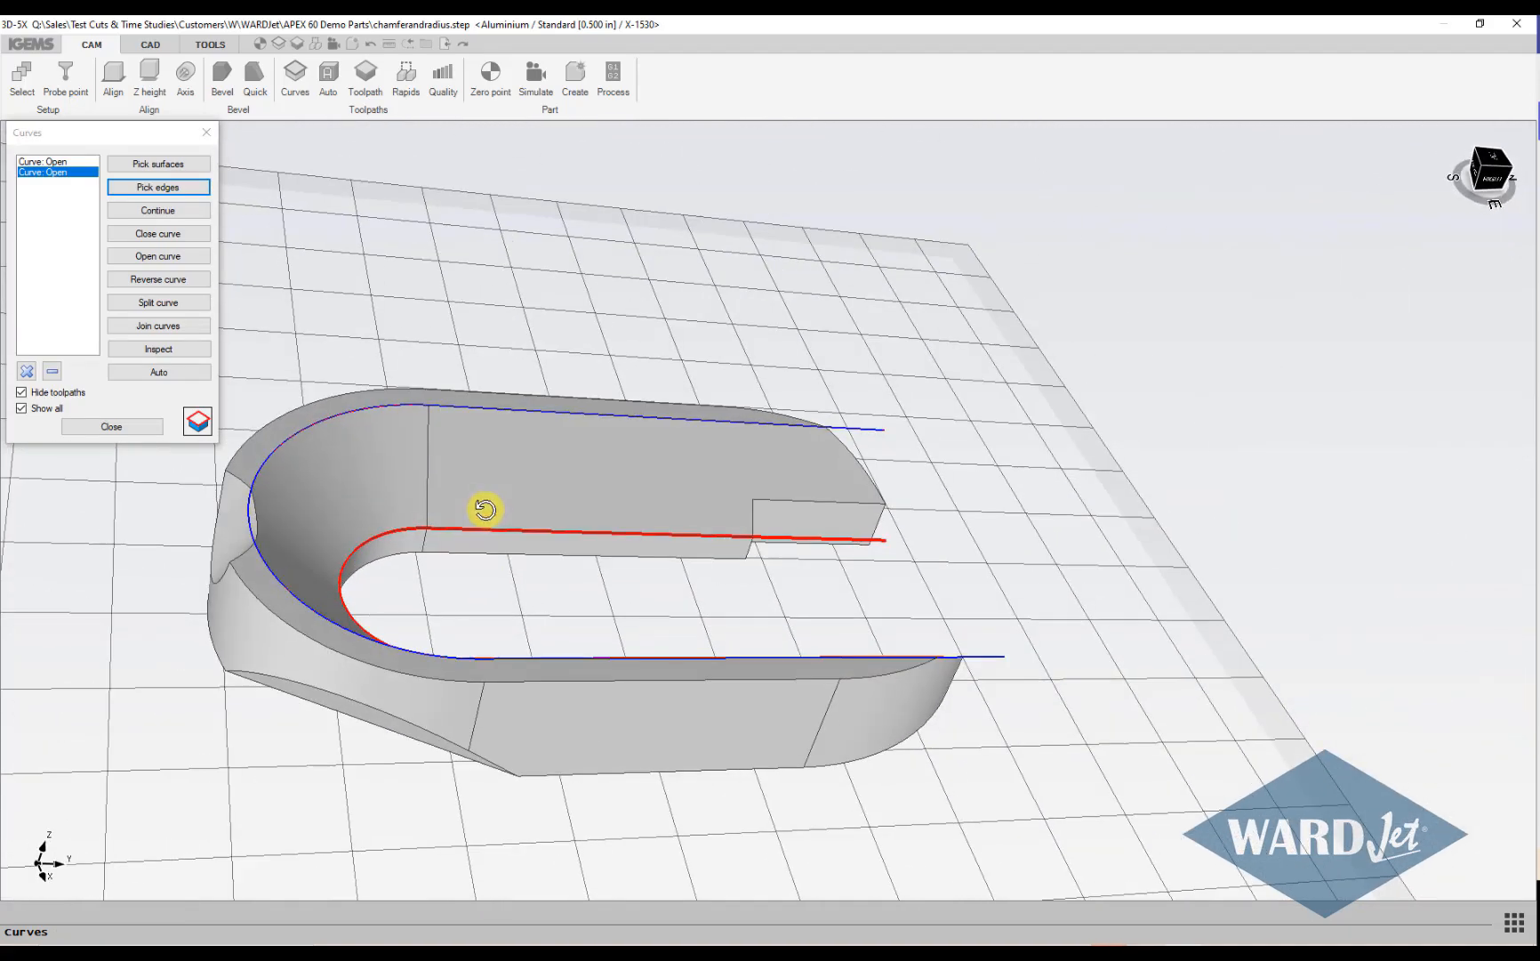
{"action": "middle_click_drag", "start_coordinate": [488, 567], "coordinate": [400, 514]}
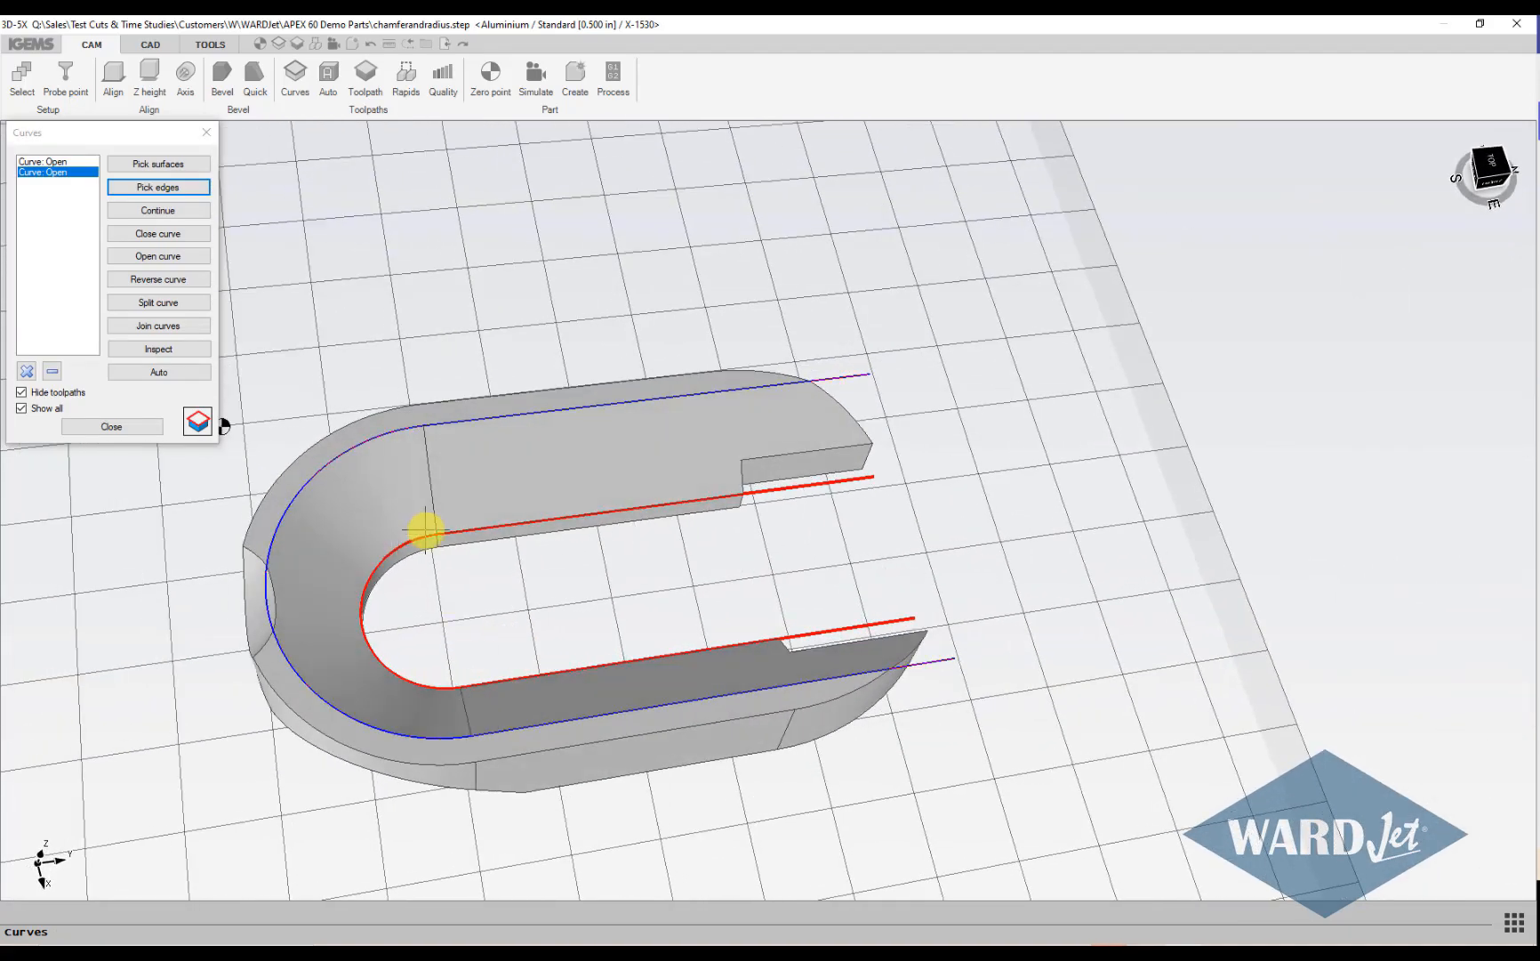
{"action": "left_click", "coordinate": [197, 425]}
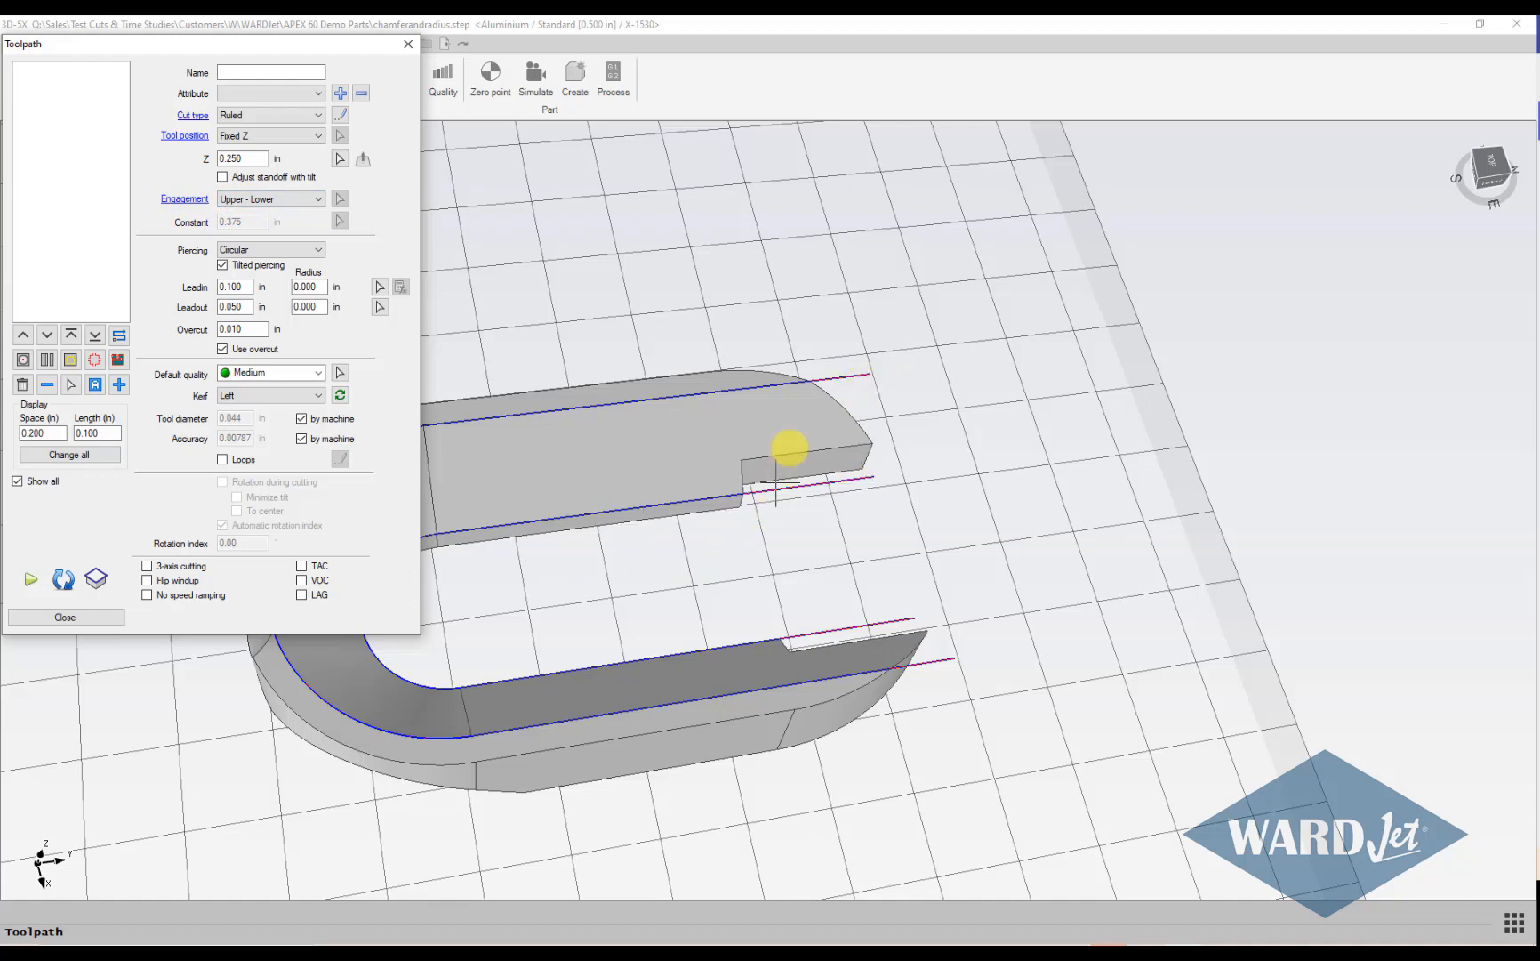
{"action": "mouse_move", "coordinate": [836, 508]}
{"action": "middle_mouse_down"}
{"action": "mouse_move", "coordinate": [846, 499]}
{"action": "mouse_move", "coordinate": [556, 541]}
{"action": "mouse_move", "coordinate": [725, 488]}
{"action": "mouse_move", "coordinate": [650, 450]}
{"action": "mouse_move", "coordinate": [629, 523]}
{"action": "mouse_move", "coordinate": [856, 495]}
{"action": "middle_mouse_up"}
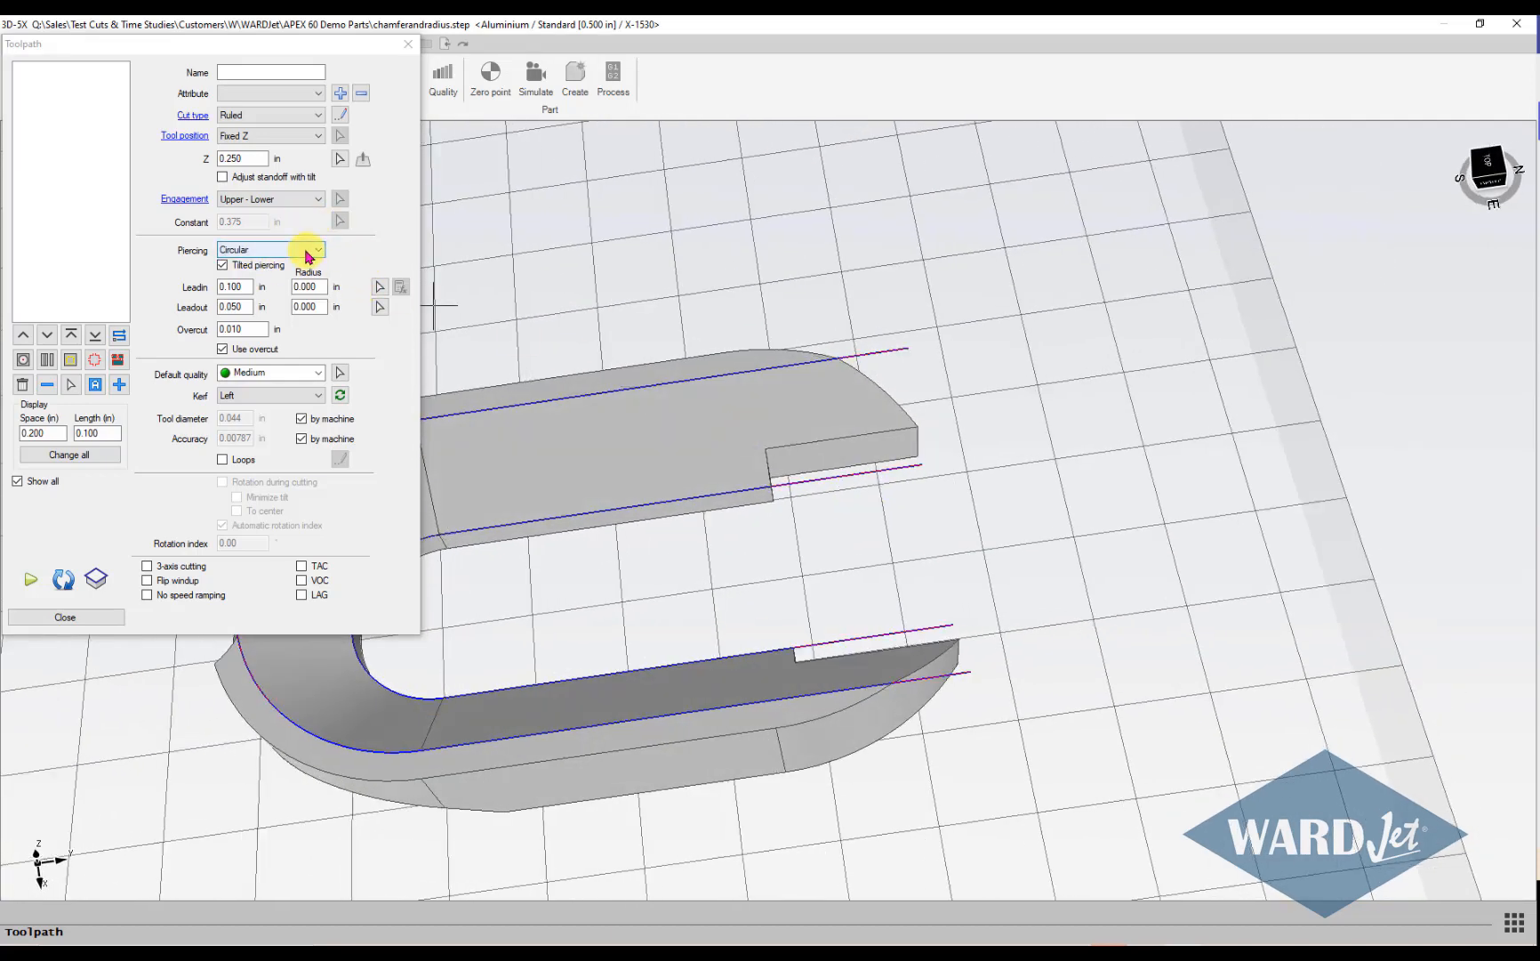
{"action": "left_click", "coordinate": [307, 256]}
{"action": "left_click", "coordinate": [239, 345]}
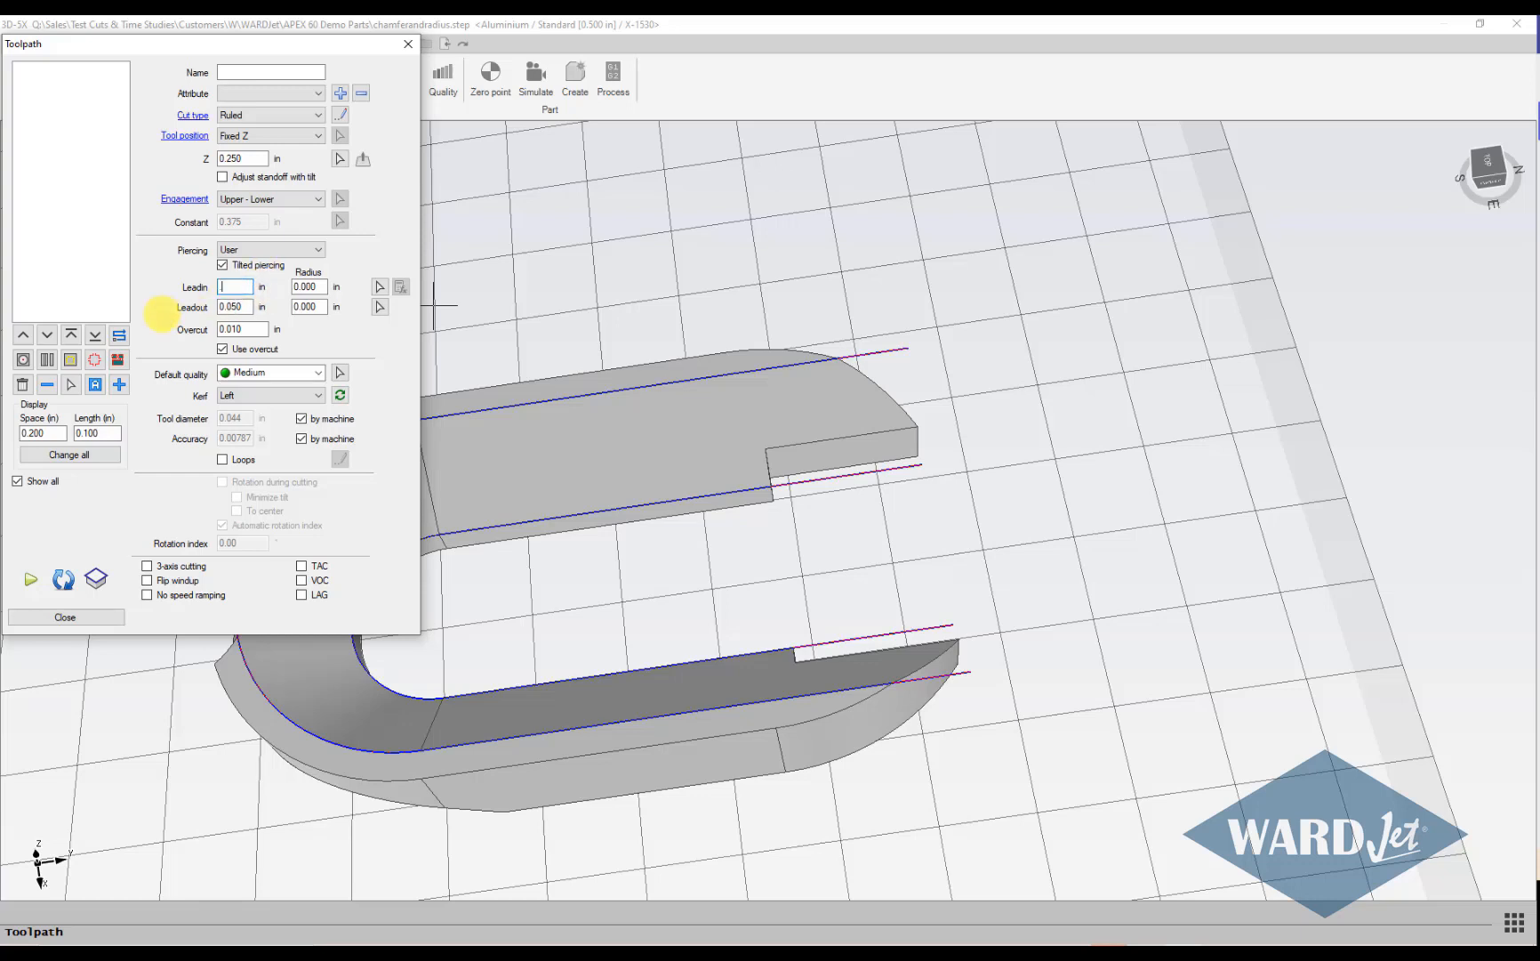
{"action": "left_click", "coordinate": [252, 328]}
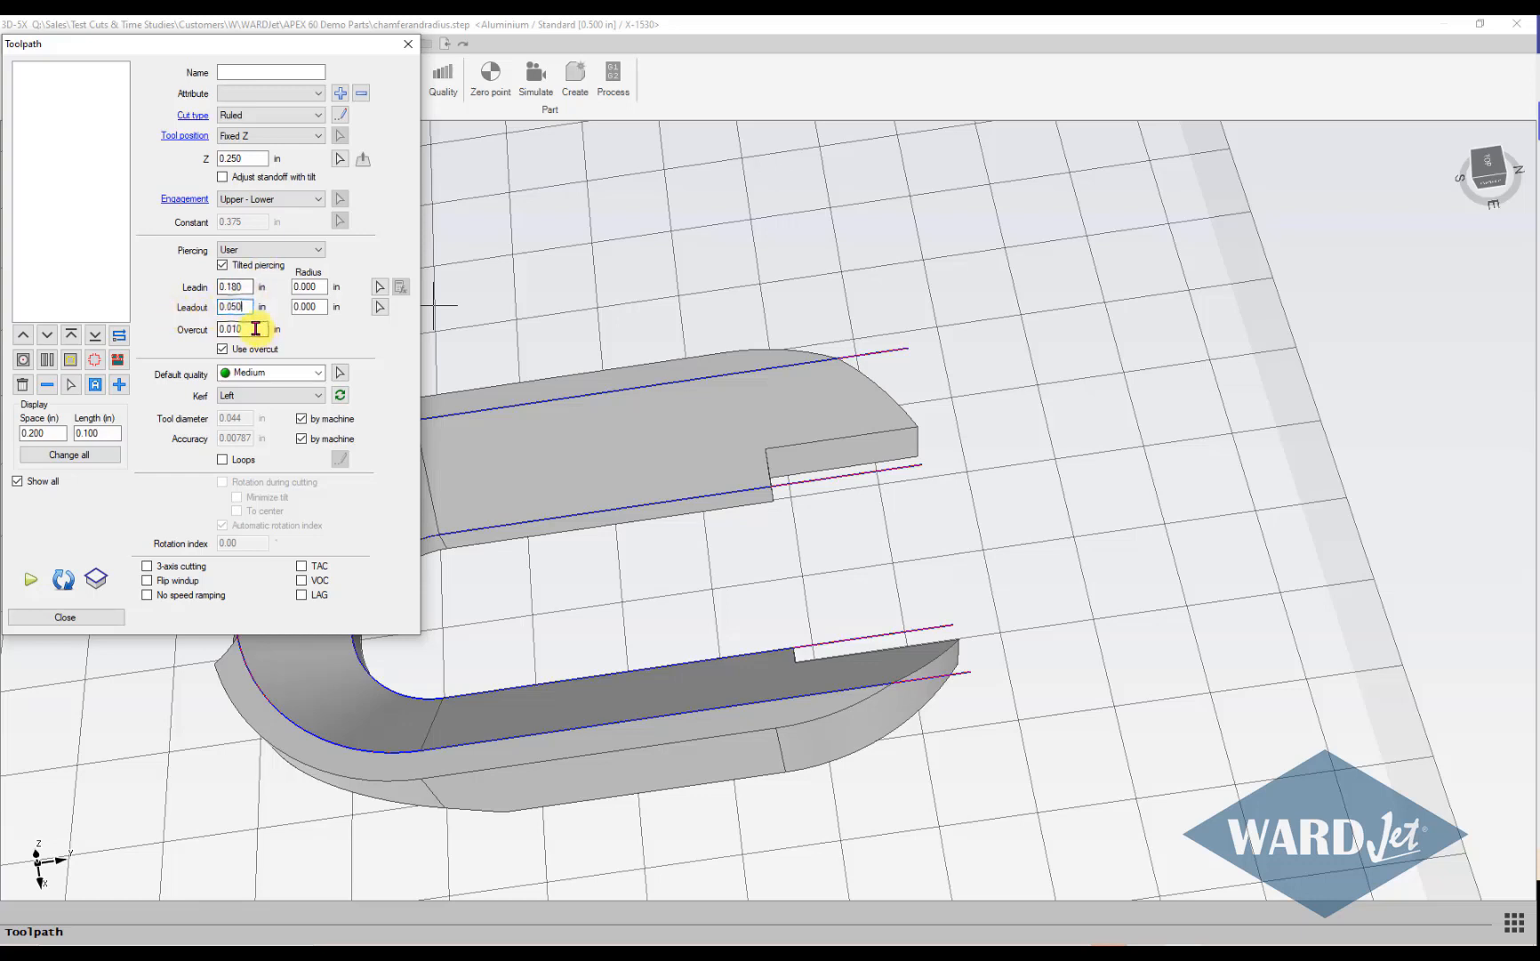
Add a toolpath using the outer bevel-edge curve as the upper curve and the inner-edge curve as the lower curve.
{"action": "left_click", "coordinate": [119, 385]}
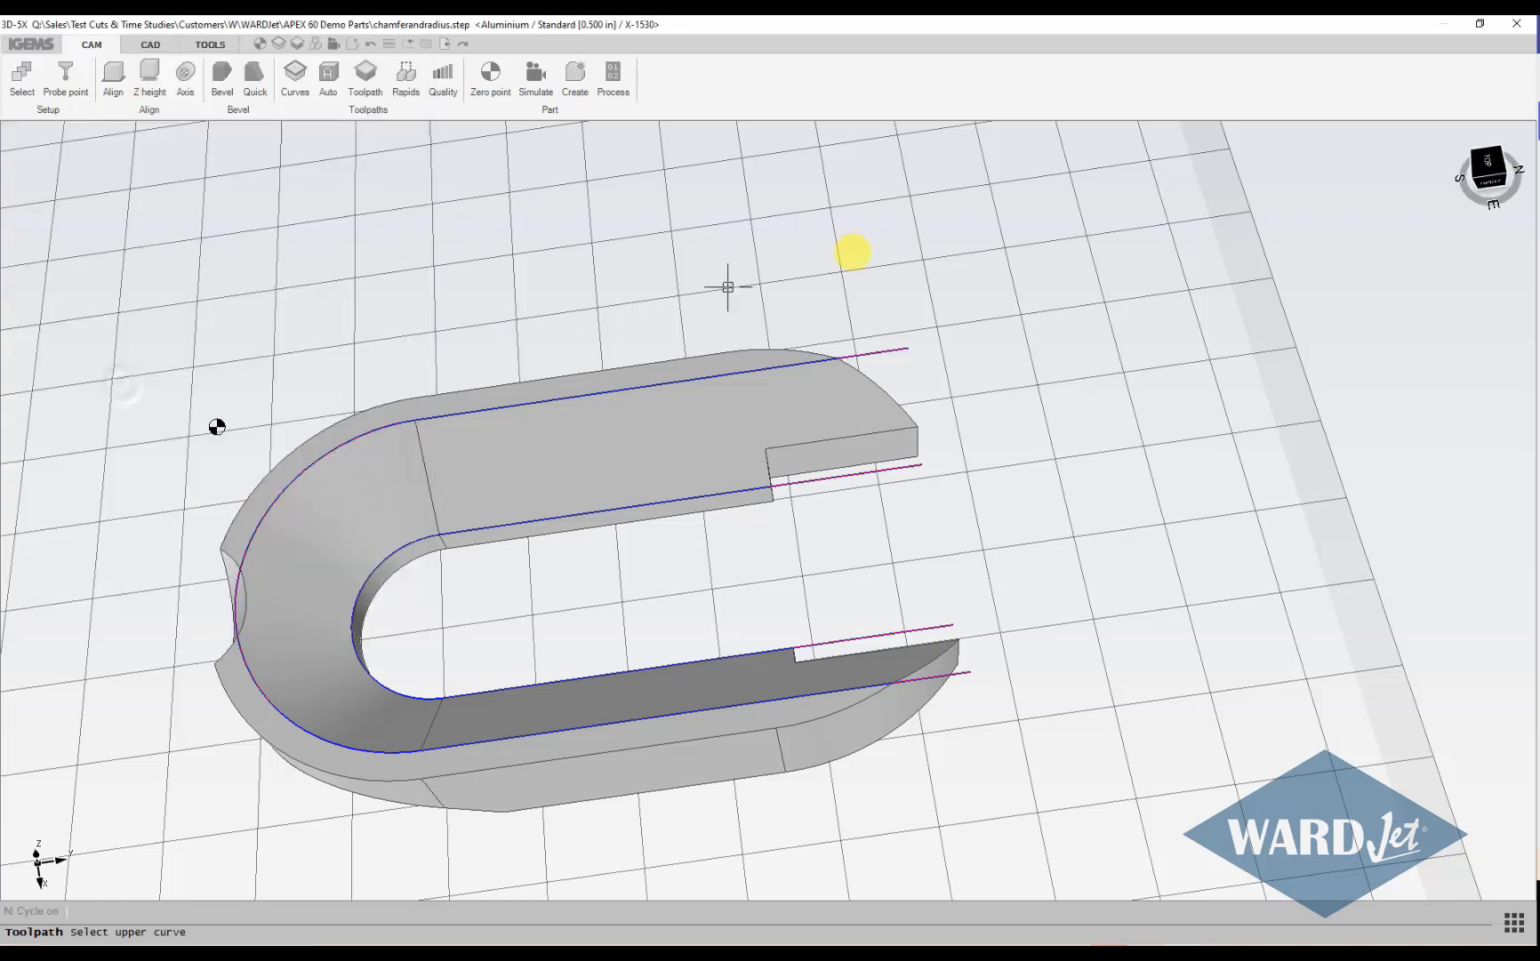
{"action": "left_click", "coordinate": [895, 346]}
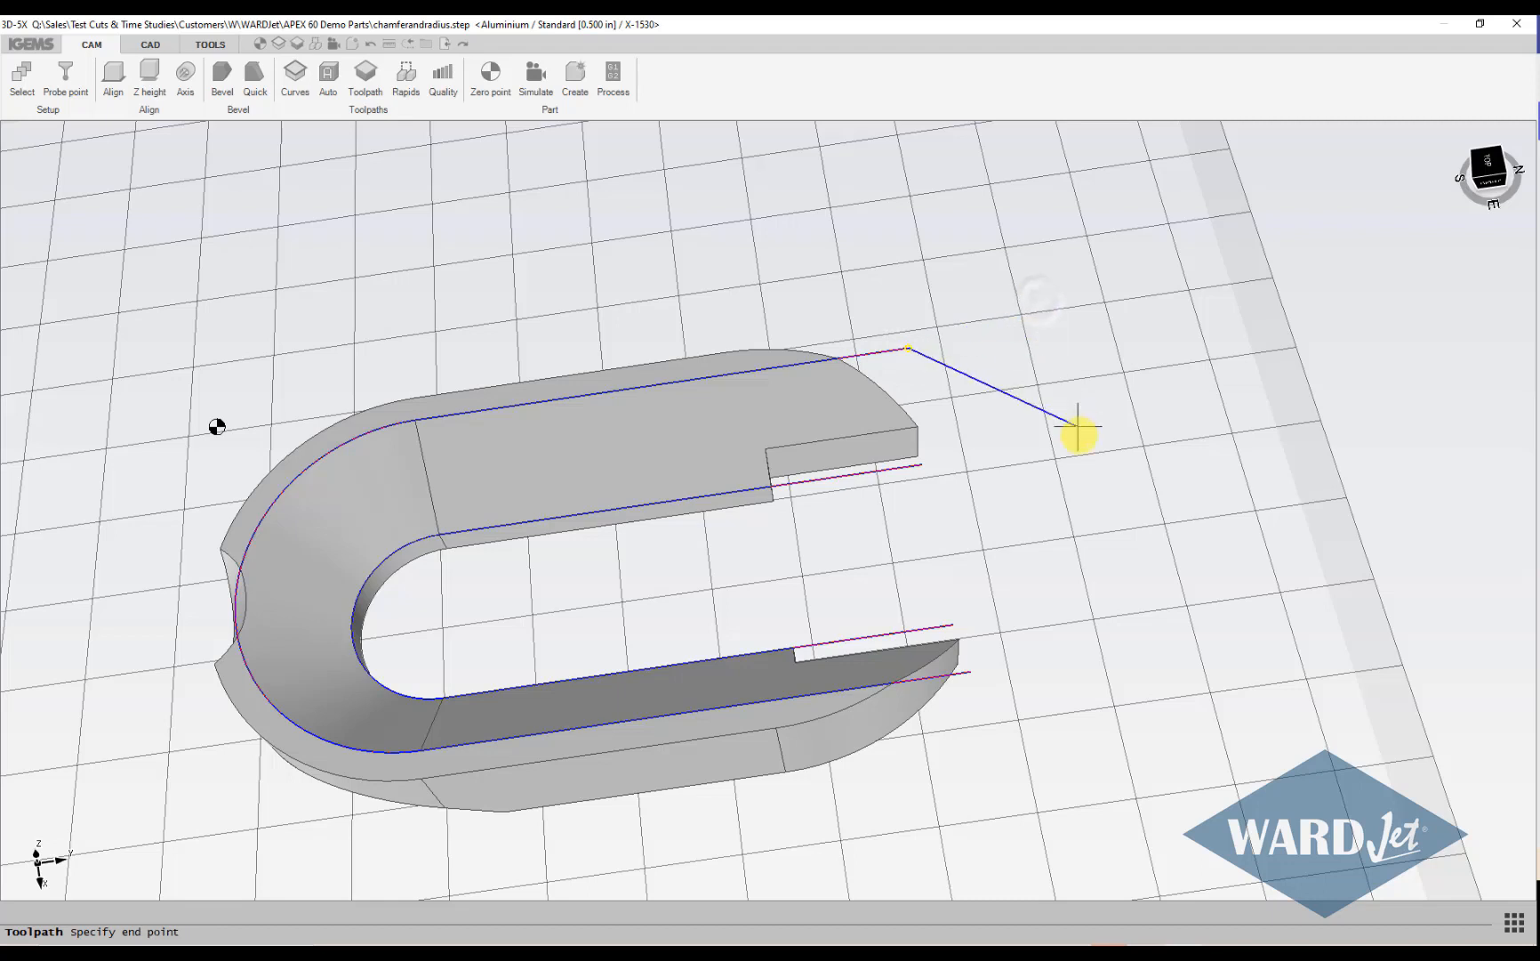
{"action": "left_click", "coordinate": [1117, 690]}
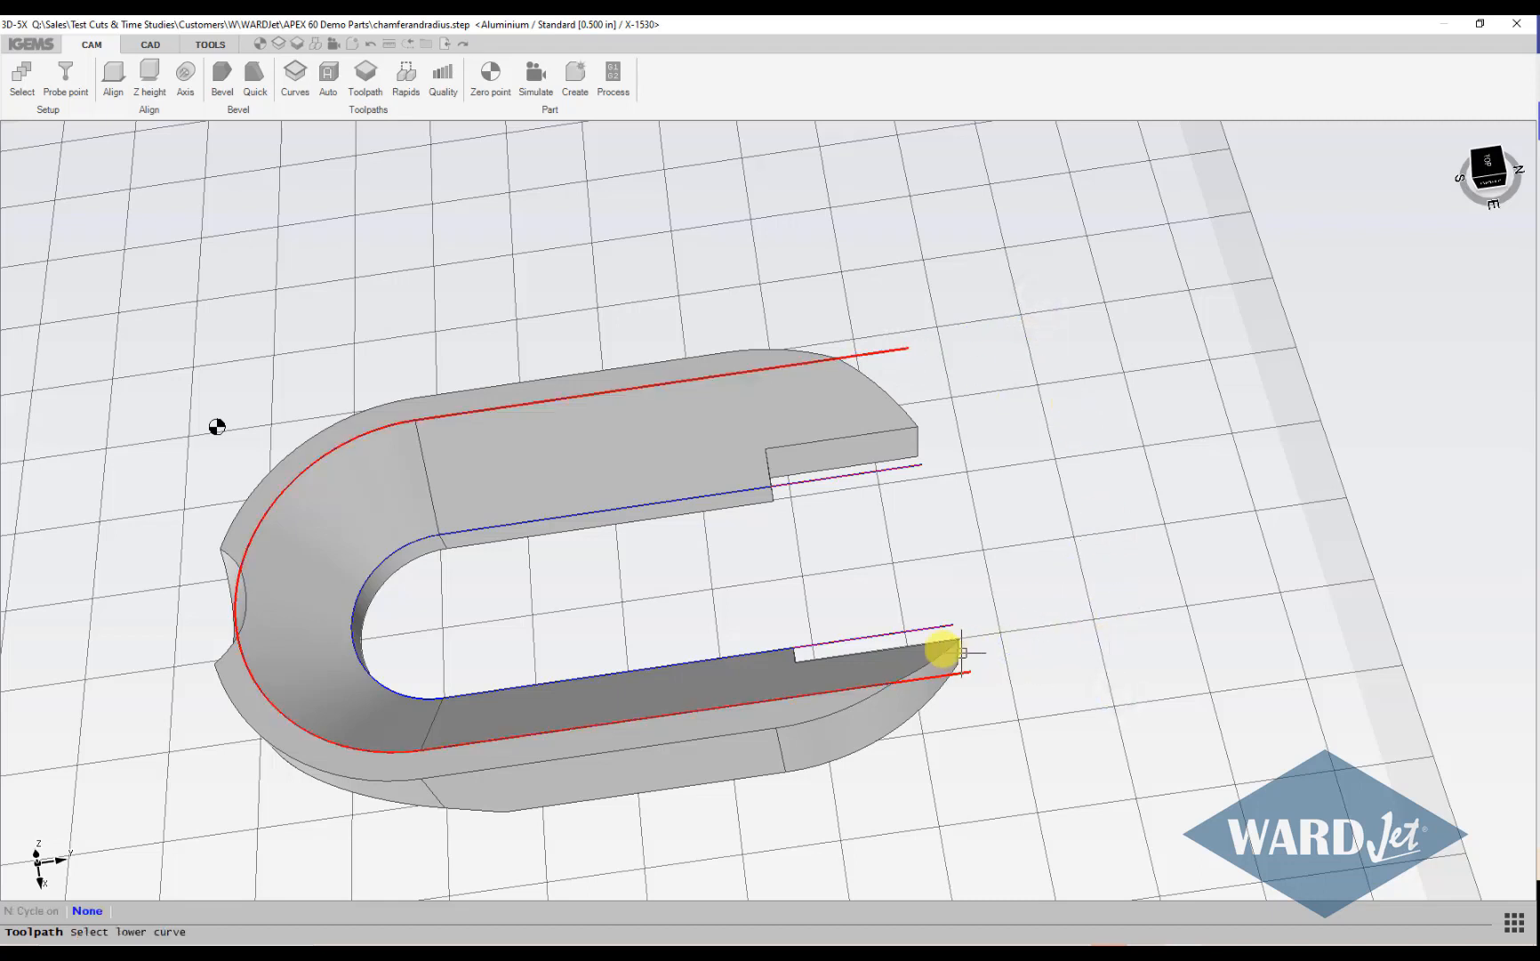
{"action": "left_click", "coordinate": [932, 630]}
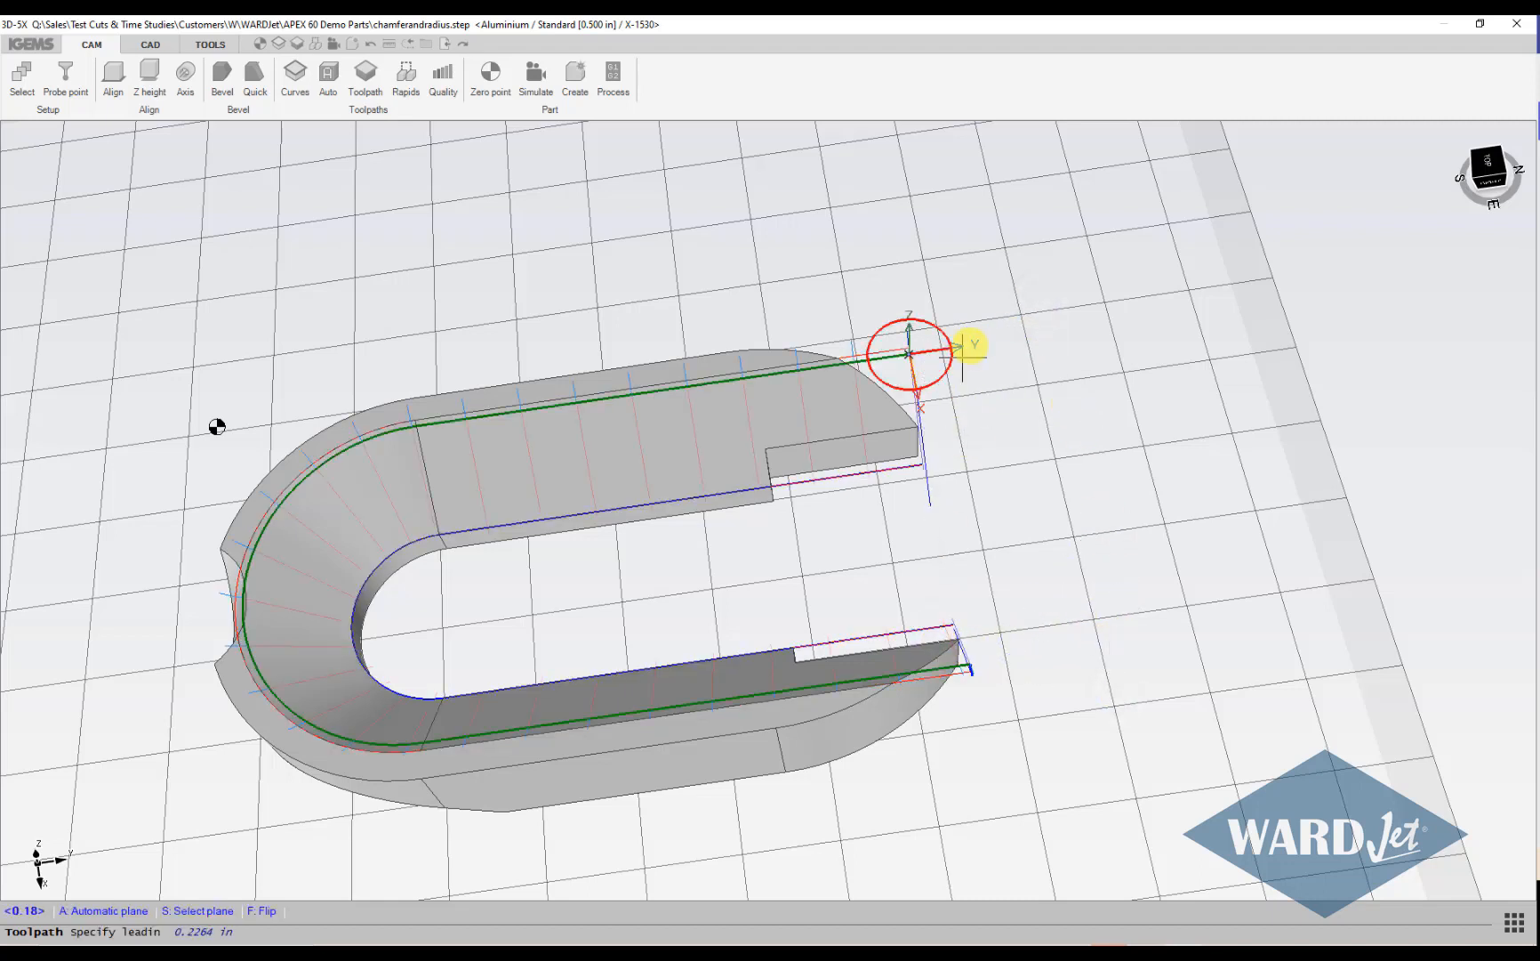
Place the 0.180 in lead-in outward from the extended end nearest the zero point and the 0.050 in lead-out outward from the opposite leg's end.
{"action": "scroll", "coordinate": [978, 343], "scroll_direction": "up", "scroll_amount": 5}
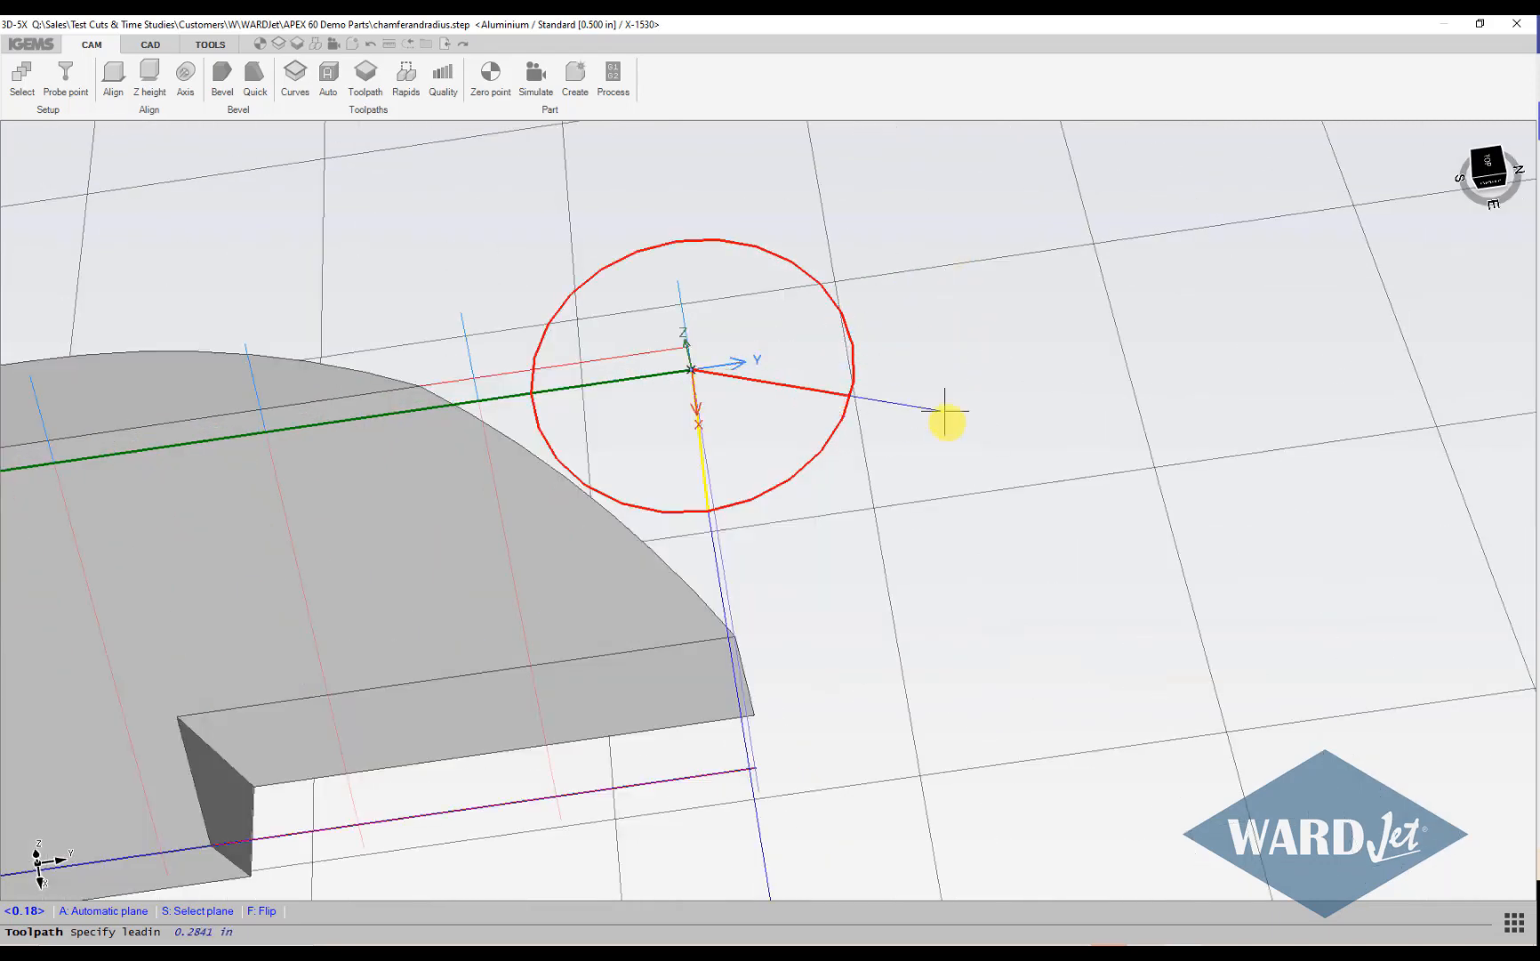
{"action": "left_click", "coordinate": [935, 337]}
{"action": "scroll", "coordinate": [939, 355], "scroll_direction": "down", "scroll_amount": 5}
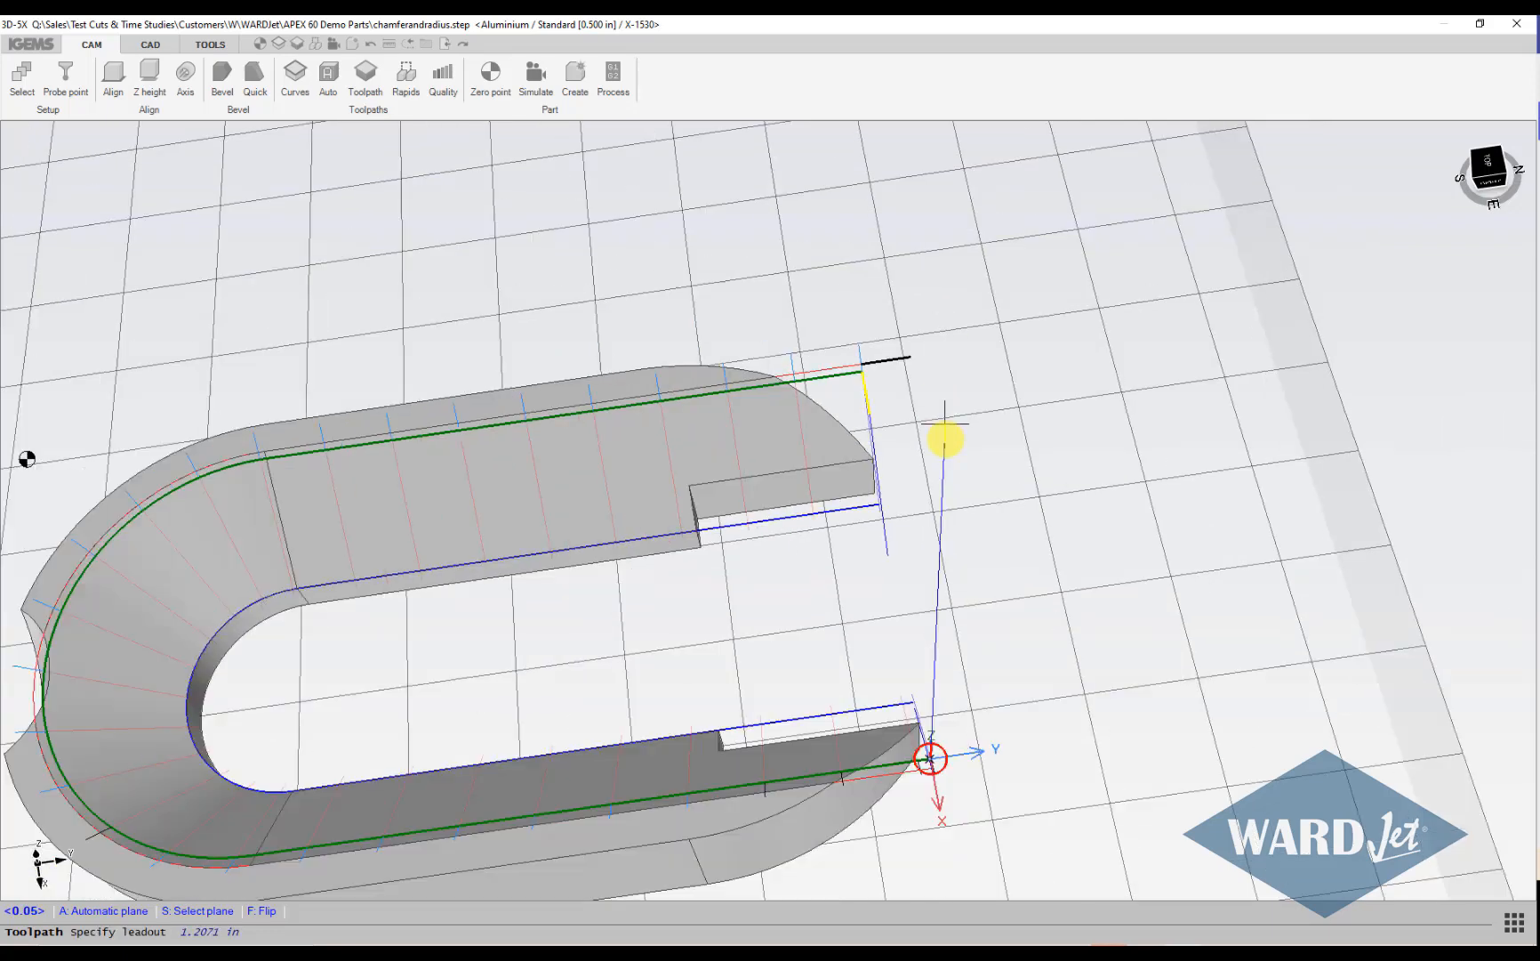
{"action": "middle_click_drag", "start_coordinate": [945, 438], "coordinate": [831, 356]}
{"action": "scroll", "coordinate": [852, 575], "scroll_direction": "up", "scroll_amount": 4}
{"action": "scroll", "coordinate": [852, 575], "scroll_direction": "up", "scroll_amount": 4}
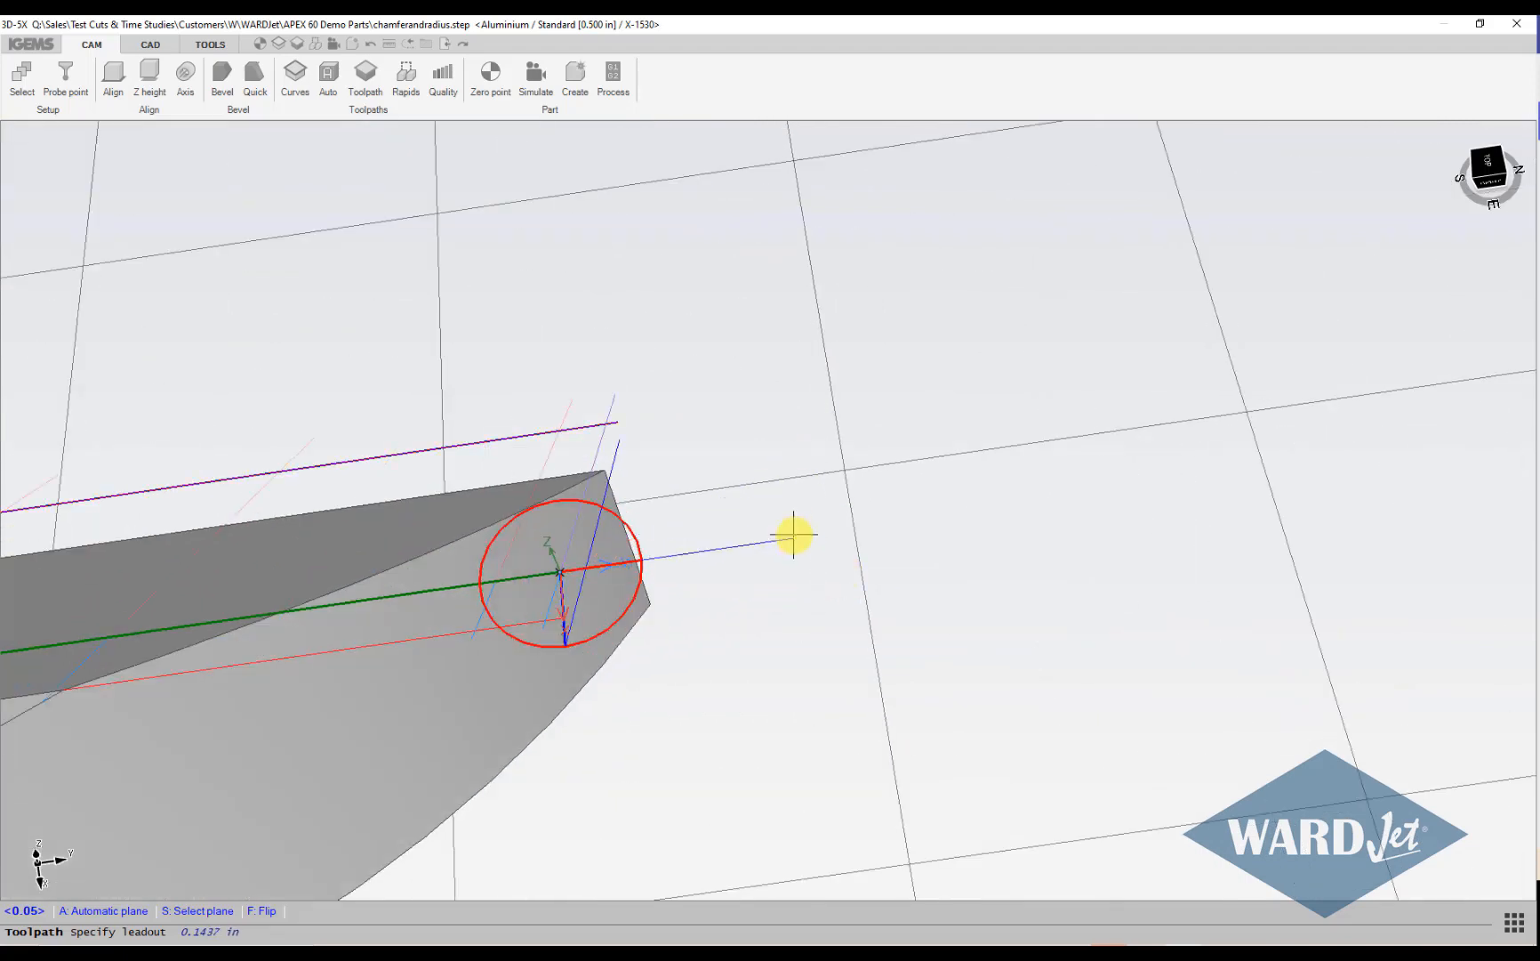
{"action": "left_click", "coordinate": [793, 535]}
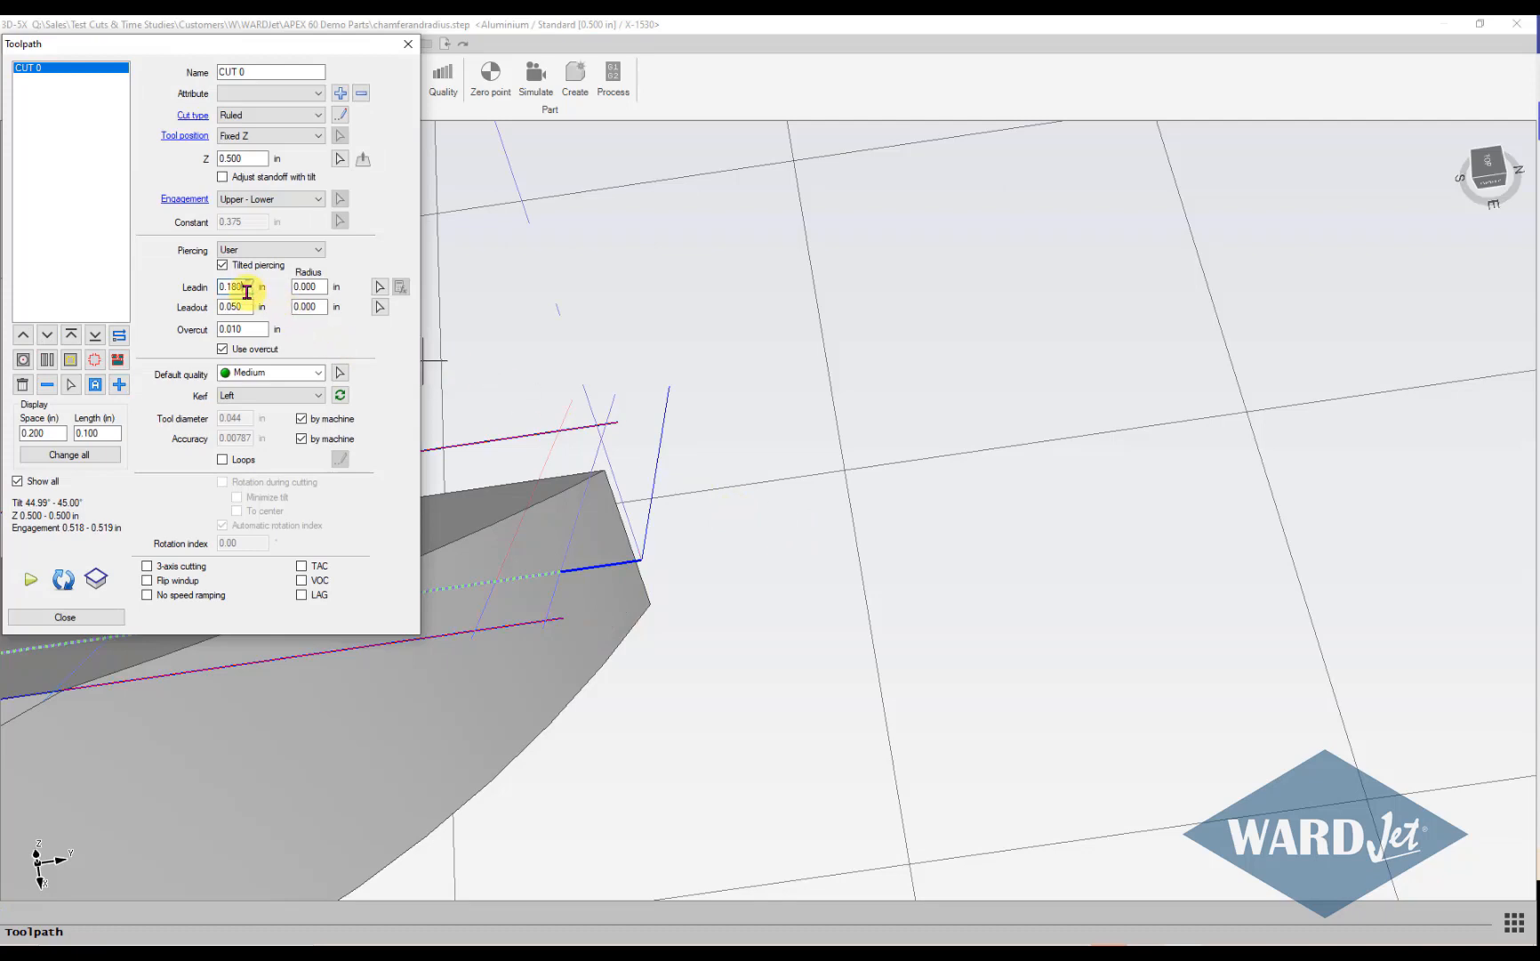
Toggle the bevel toolpath's overcut off and on to compare its effect at the cut's end.
{"action": "scroll", "coordinate": [680, 407], "scroll_direction": "down", "scroll_amount": 2}
{"action": "middle_click_drag", "start_coordinate": [681, 410], "coordinate": [1038, 416]}
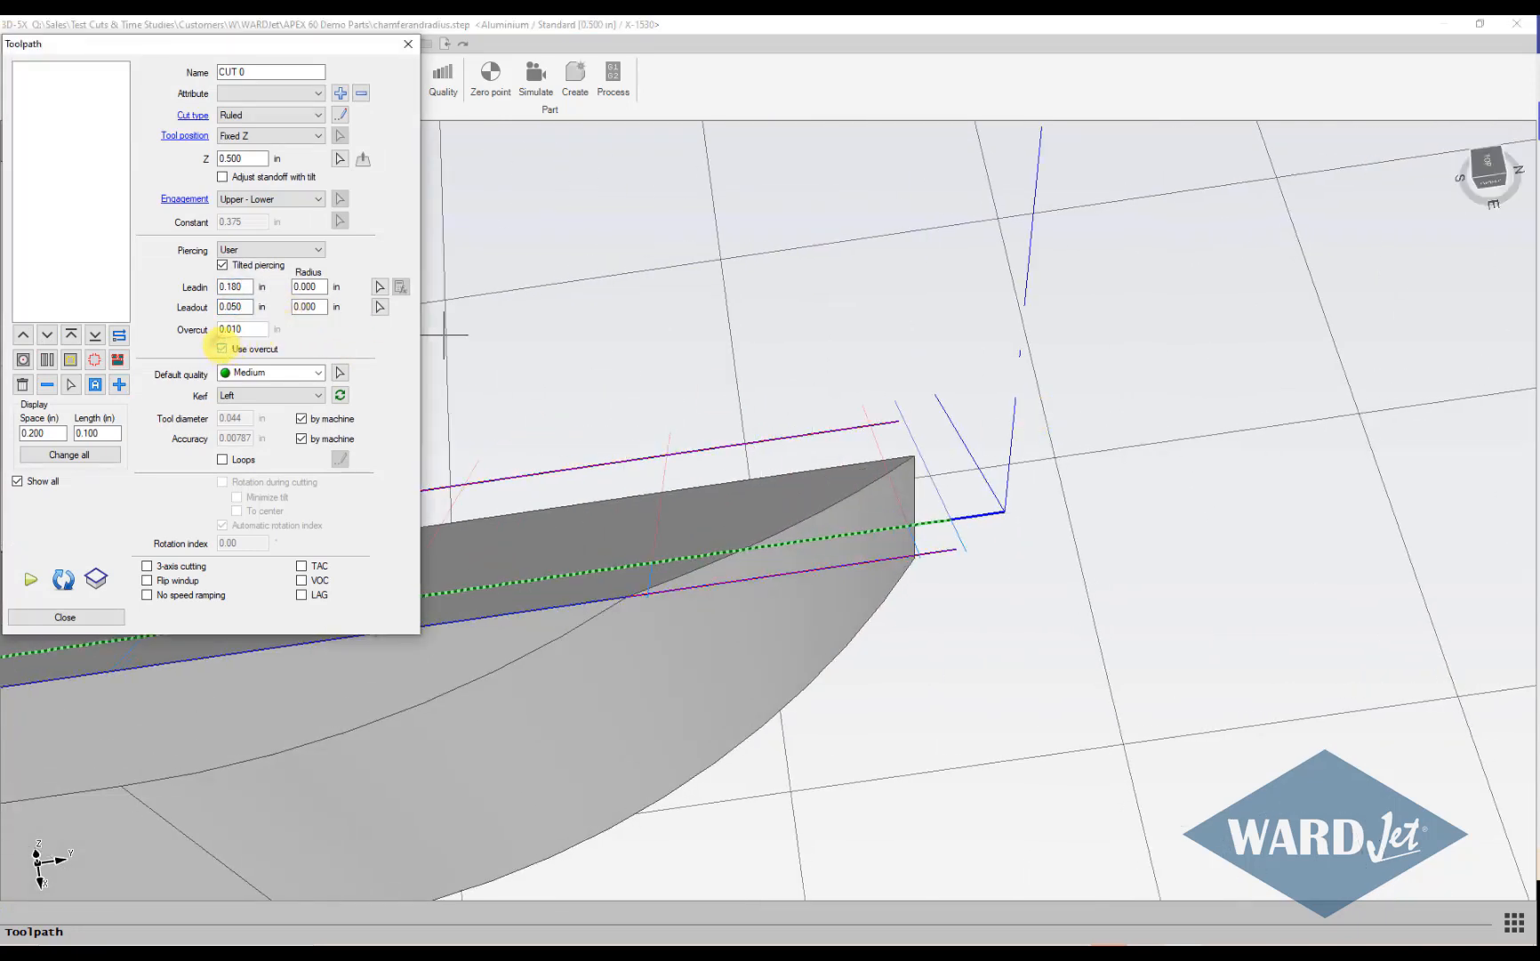
{"action": "left_click", "coordinate": [223, 350]}
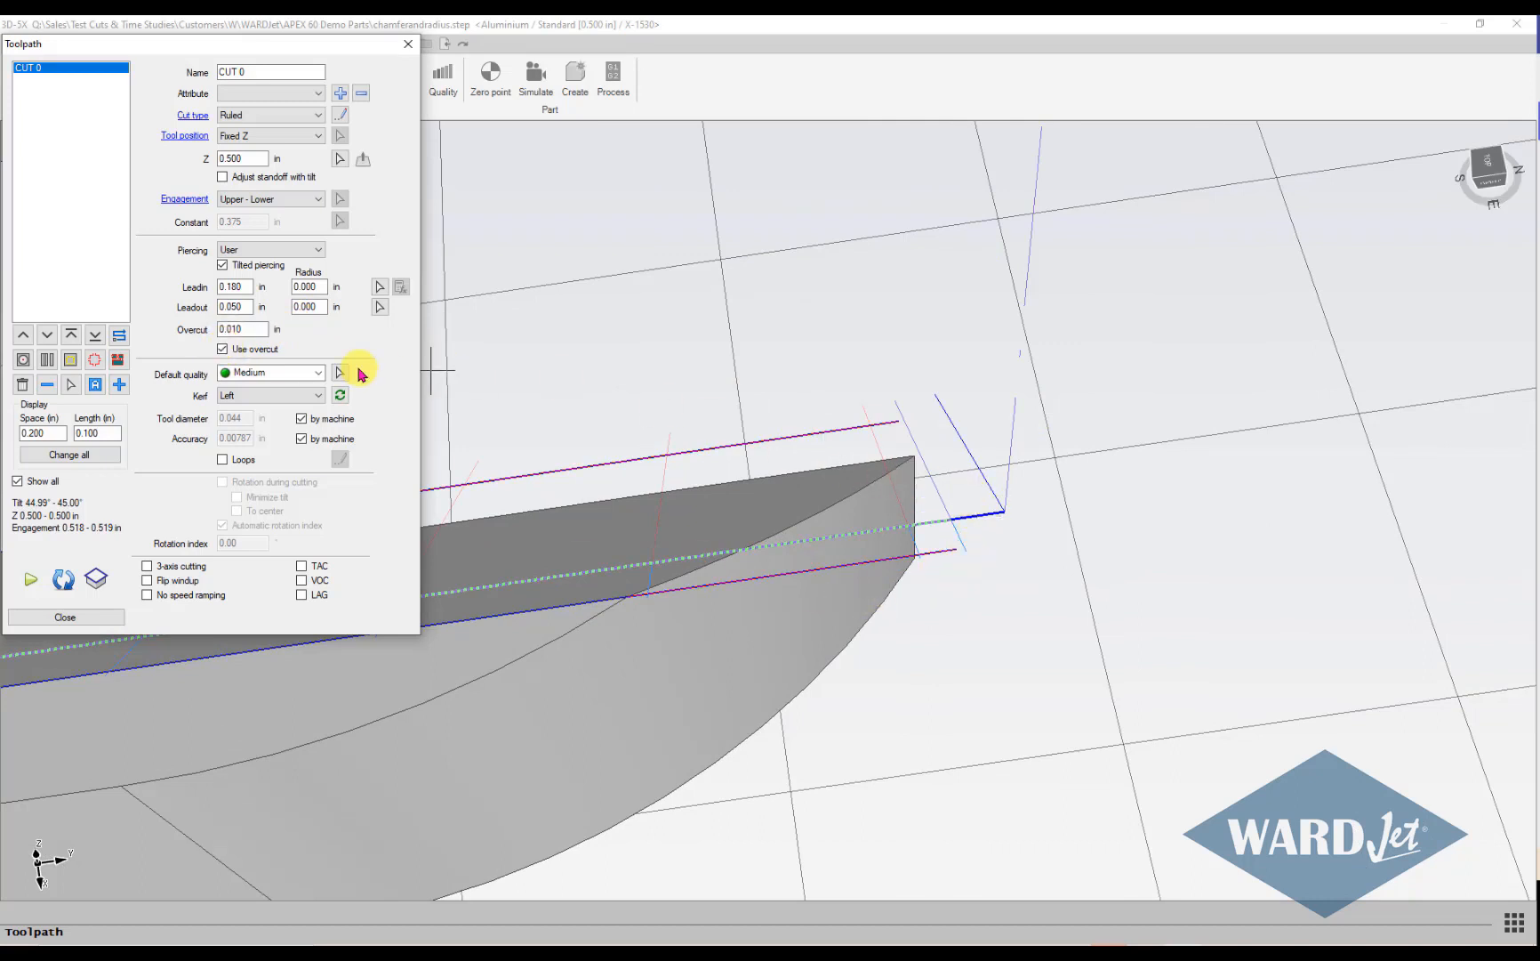
{"action": "left_click", "coordinate": [223, 351]}
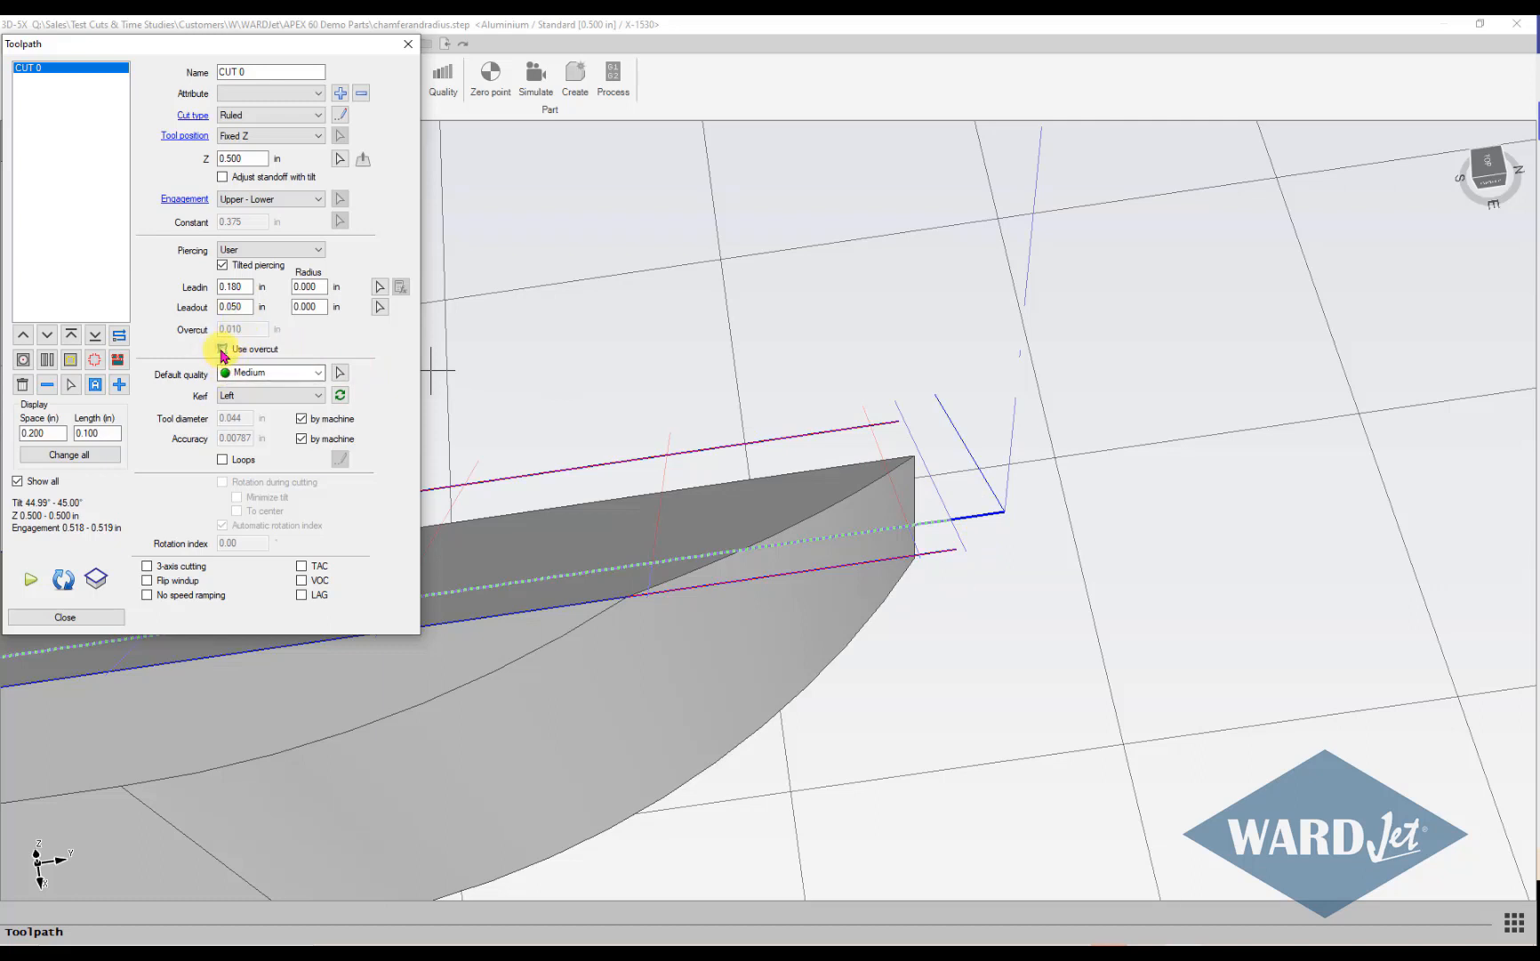
{"action": "left_click", "coordinate": [222, 350]}
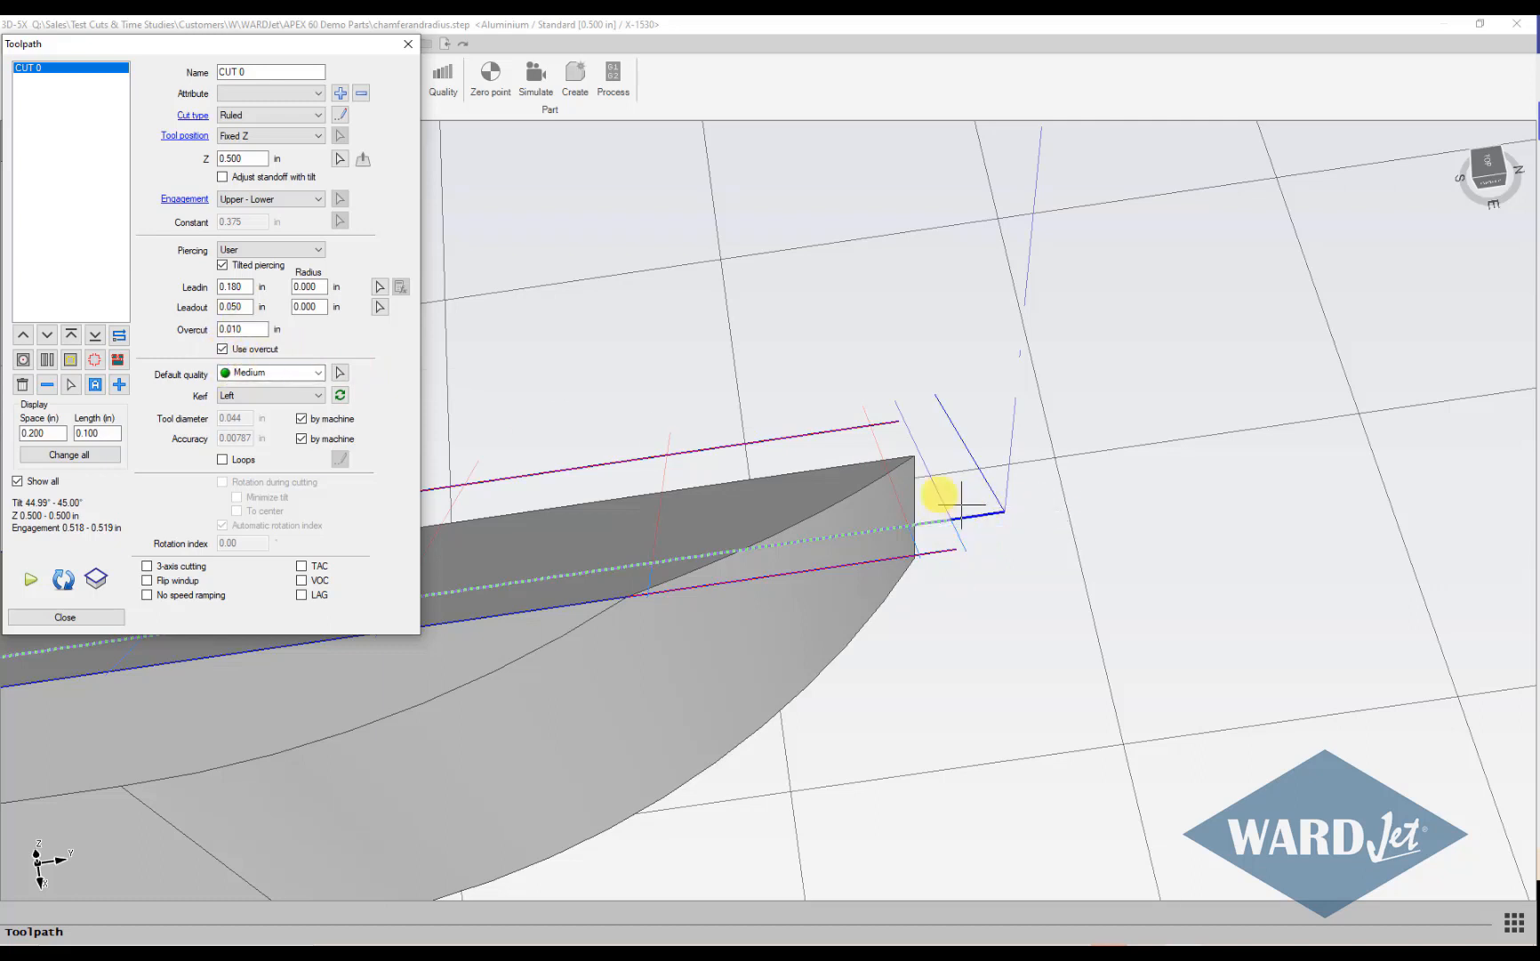
Examine the bevel toolpath's lead-in, lead-out and kerf side relative to the bevel face from several angles.
{"action": "scroll", "coordinate": [1025, 474], "scroll_direction": "down", "scroll_amount": 8}
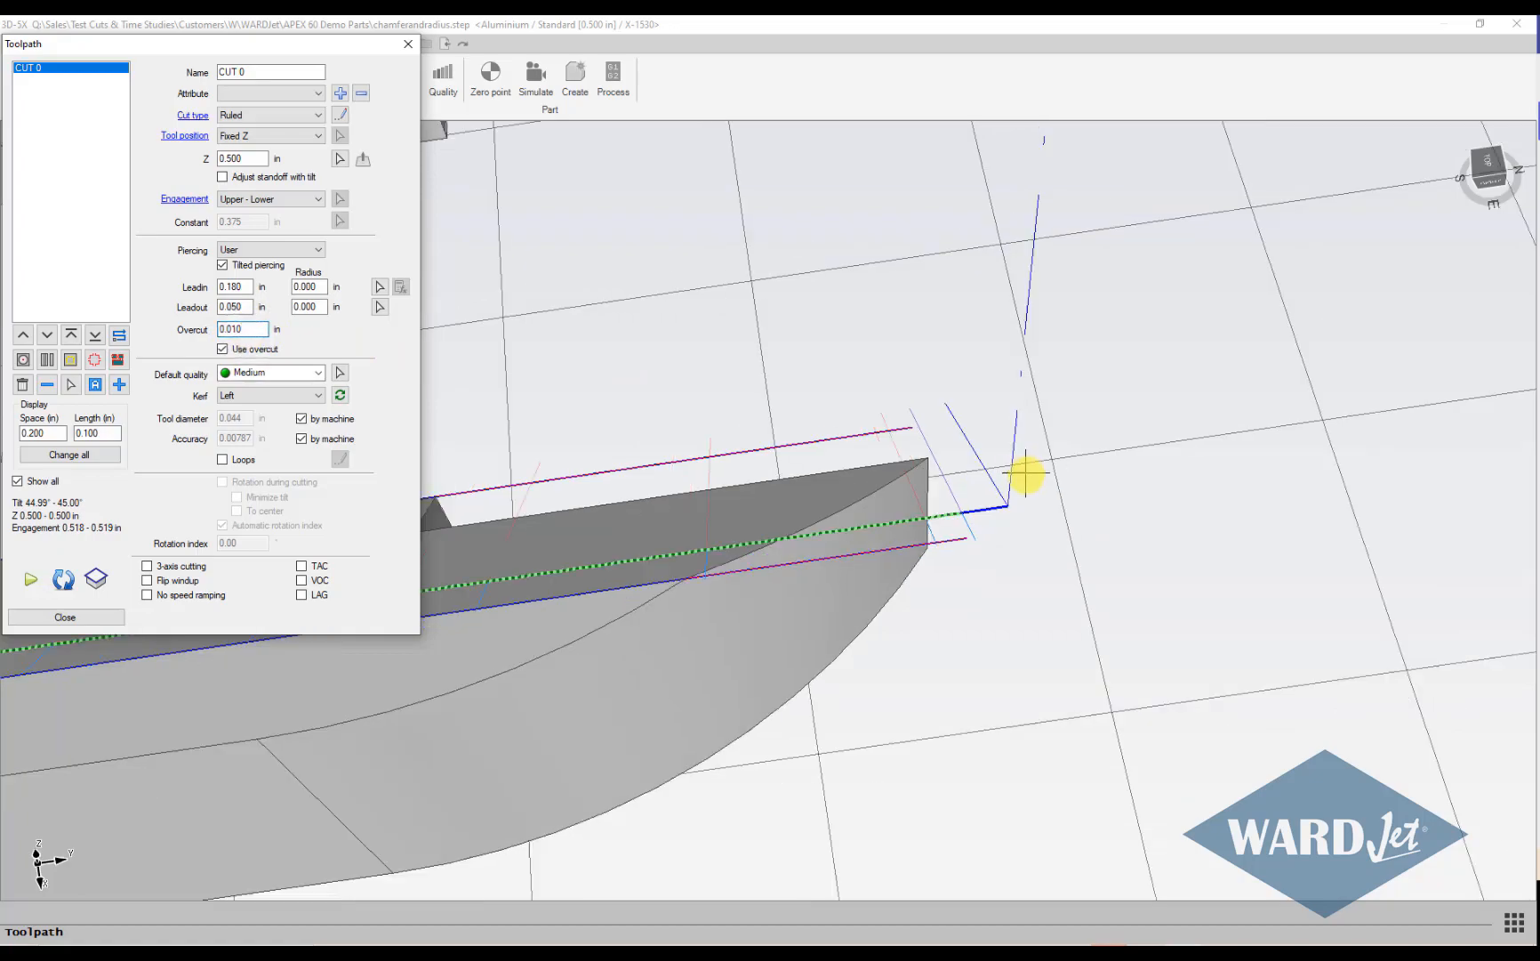
{"action": "middle_click_drag", "start_coordinate": [1026, 474], "coordinate": [964, 615]}
{"action": "middle_click_drag", "start_coordinate": [917, 485], "coordinate": [779, 574]}
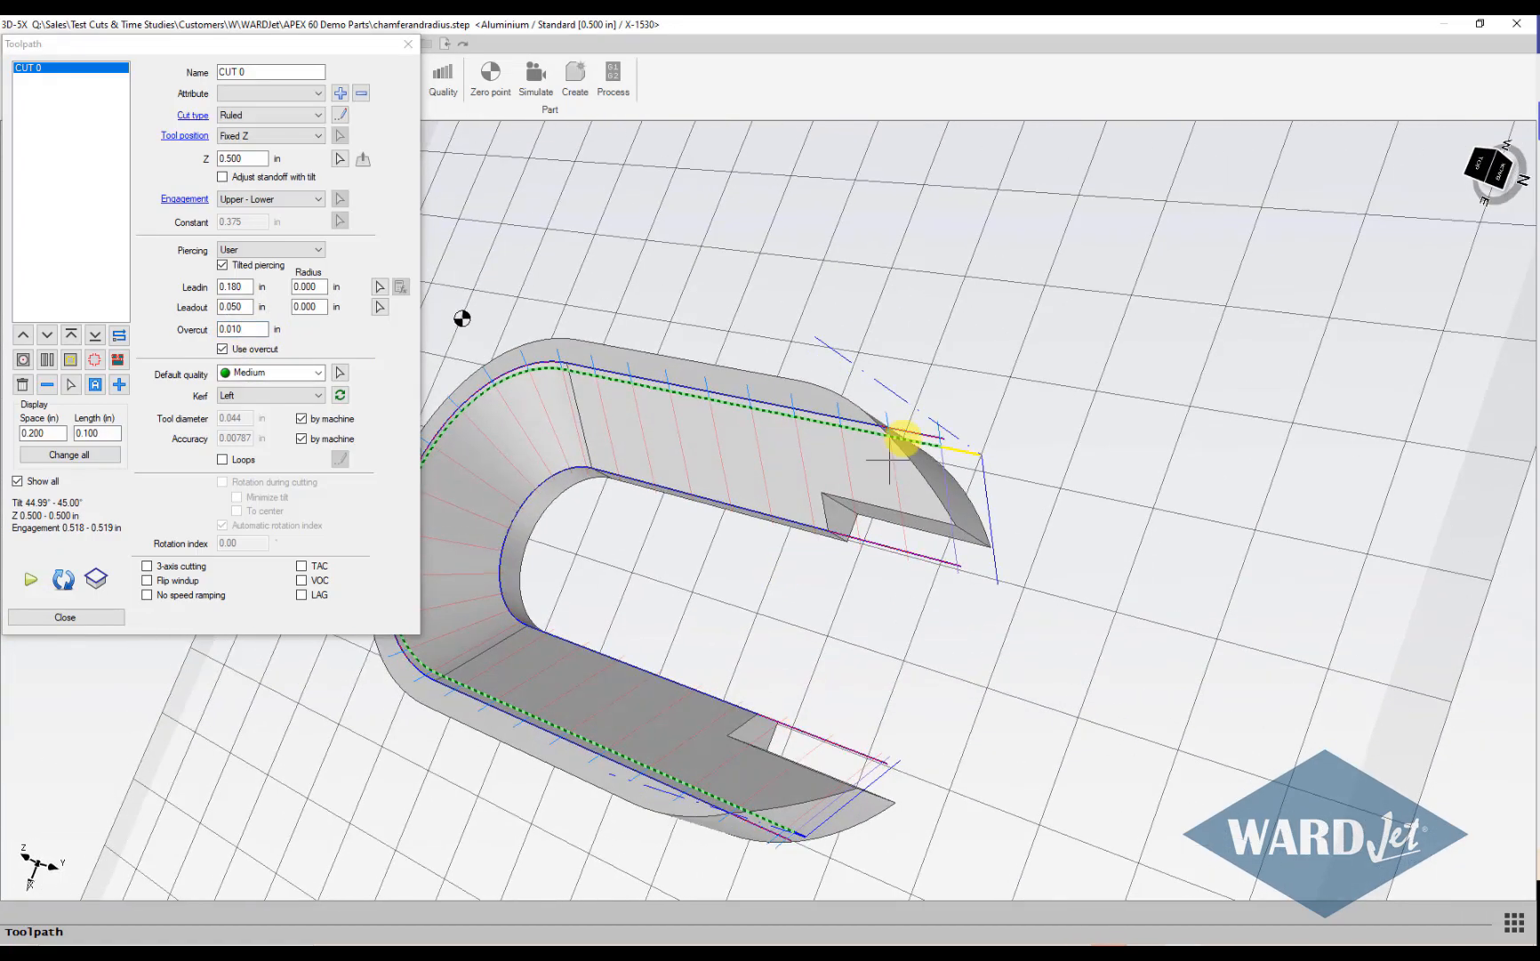
{"action": "scroll", "coordinate": [901, 423], "scroll_direction": "up", "scroll_amount": 8}
{"action": "scroll", "coordinate": [884, 431], "scroll_direction": "down", "scroll_amount": 8}
{"action": "middle_click_drag", "start_coordinate": [911, 440], "coordinate": [888, 582]}
{"action": "scroll", "coordinate": [792, 476], "scroll_direction": "up", "scroll_amount": 5}
{"action": "scroll", "coordinate": [792, 476], "scroll_direction": "up", "scroll_amount": 2}
{"action": "middle_click_drag", "start_coordinate": [699, 546], "coordinate": [544, 496]}
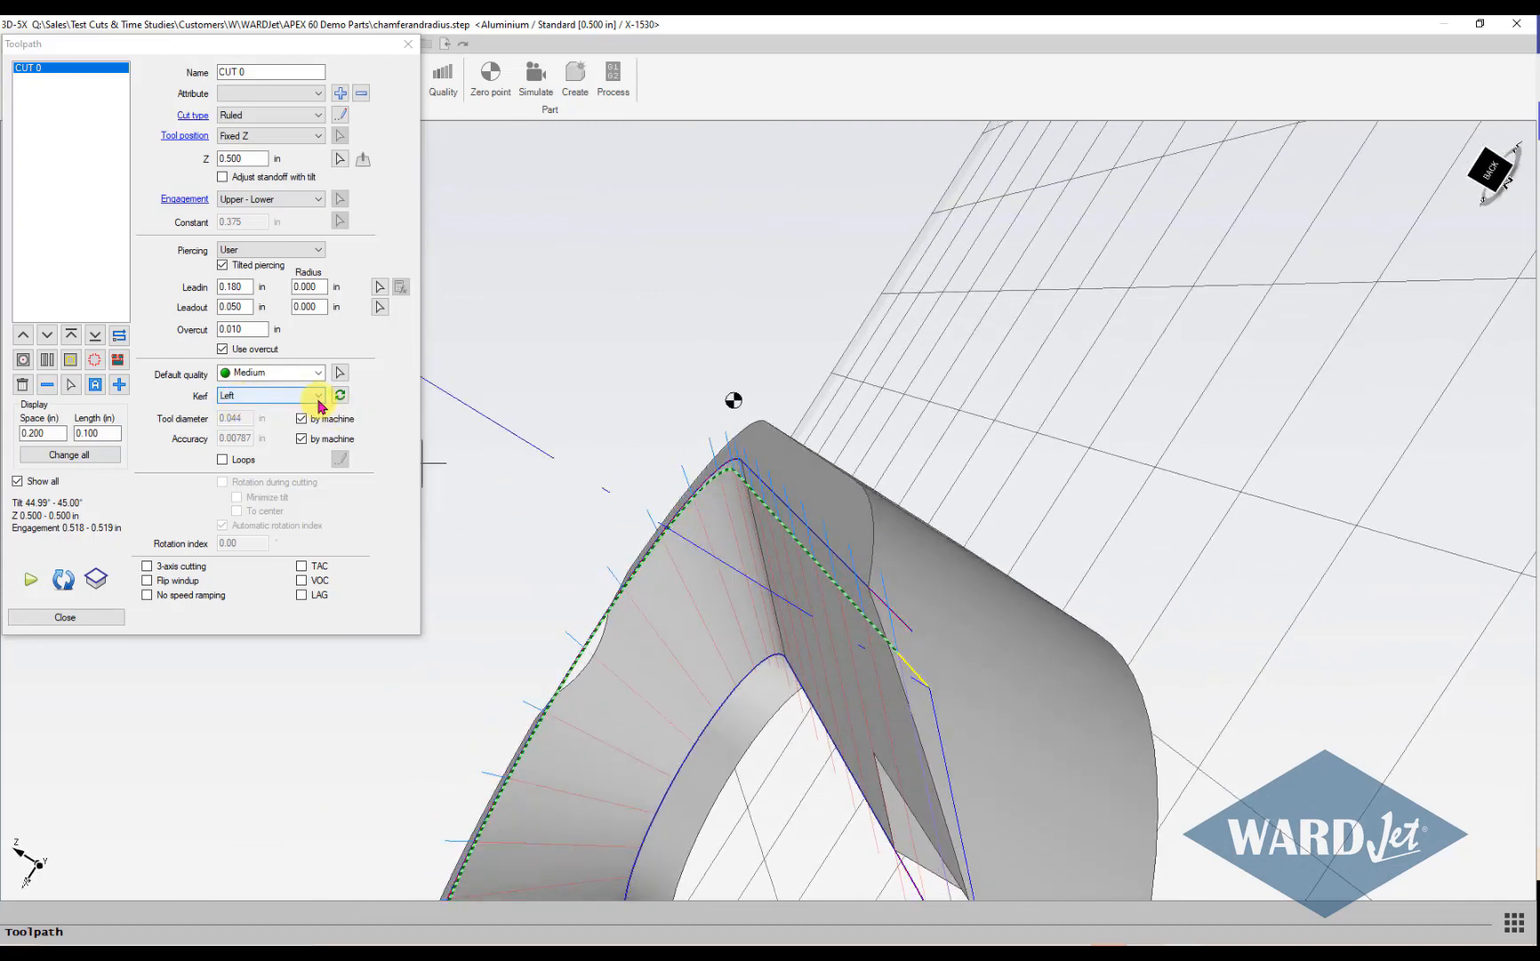
Try the Right kerf compensation on the bevel toolpath and check which side of the bevel edge the cut follows.
{"action": "left_click", "coordinate": [318, 395]}
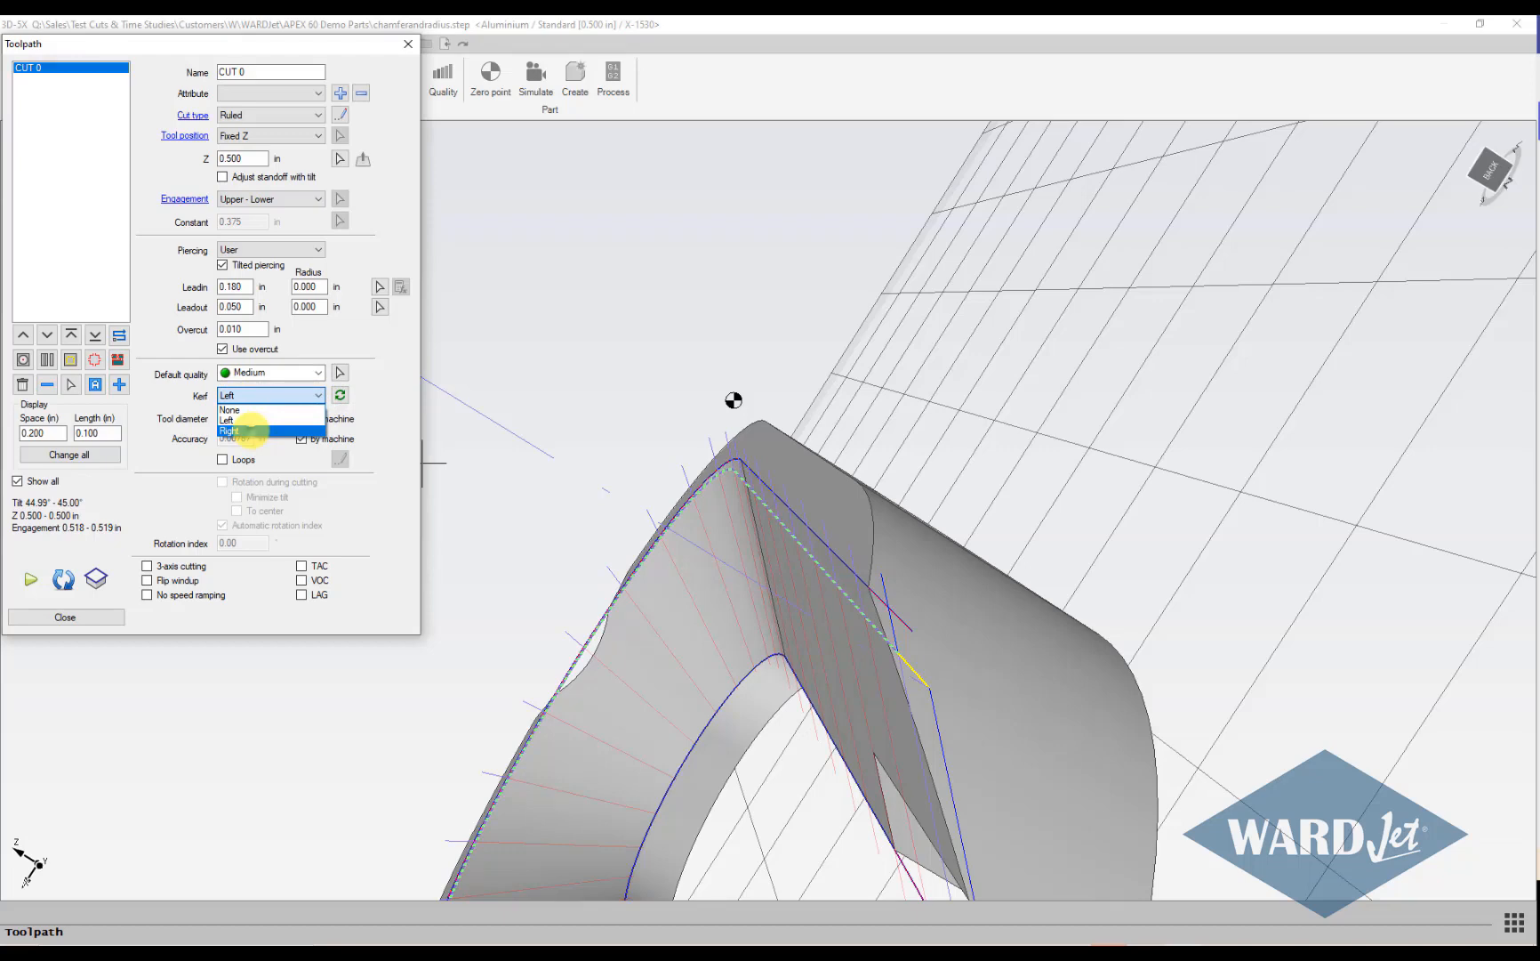
{"action": "left_click", "coordinate": [252, 431]}
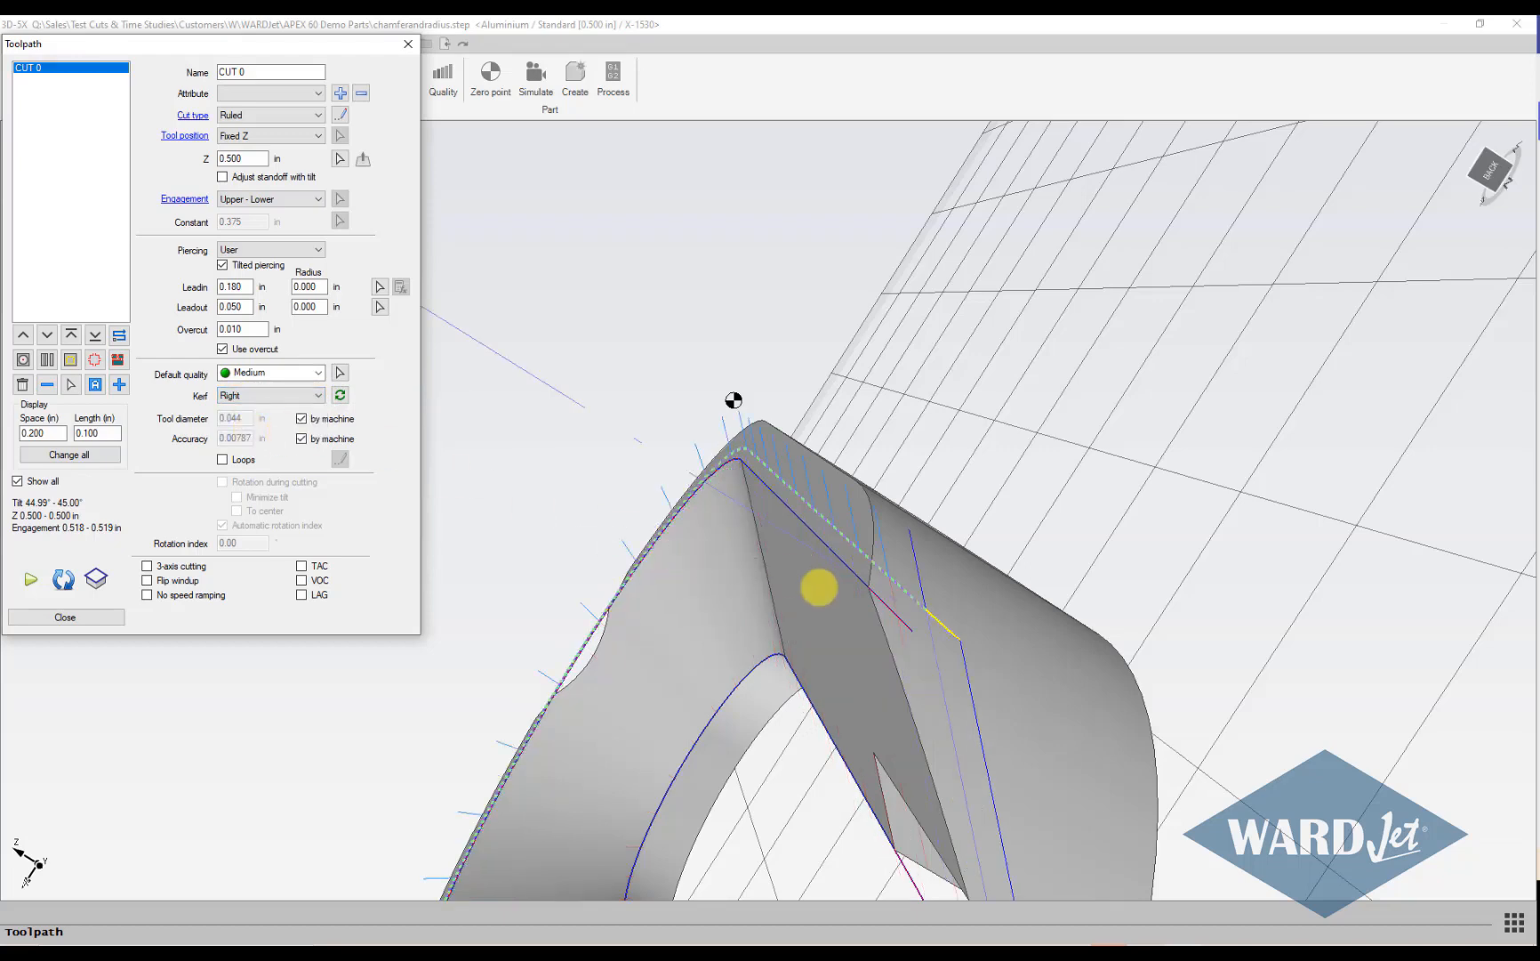
{"action": "scroll", "coordinate": [819, 584], "scroll_direction": "up", "scroll_amount": 2}
{"action": "scroll", "coordinate": [818, 578], "scroll_direction": "down", "scroll_amount": 3}
{"action": "middle_click_drag", "start_coordinate": [818, 578], "coordinate": [851, 517]}
{"action": "scroll", "coordinate": [820, 553], "scroll_direction": "up", "scroll_amount": 2}
{"action": "scroll", "coordinate": [850, 532], "scroll_direction": "down", "scroll_amount": 4}
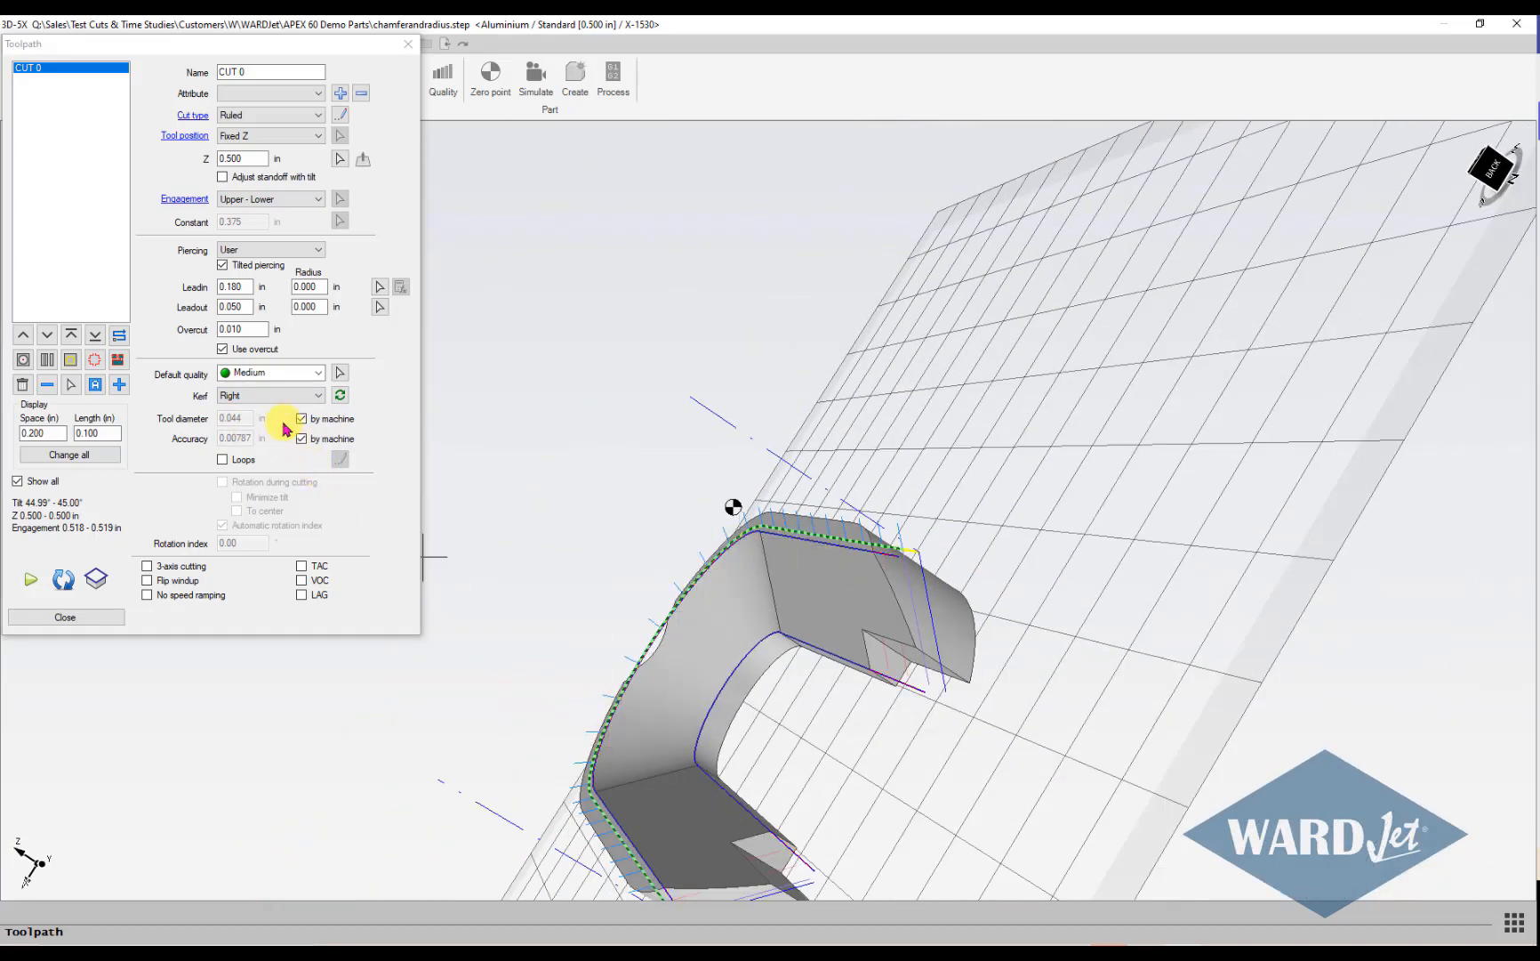
Set the bevel toolpath's kerf compensation back to Left, check its path around the part, and close the toolpath settings.
{"action": "left_click", "coordinate": [269, 395]}
{"action": "left_click", "coordinate": [251, 414]}
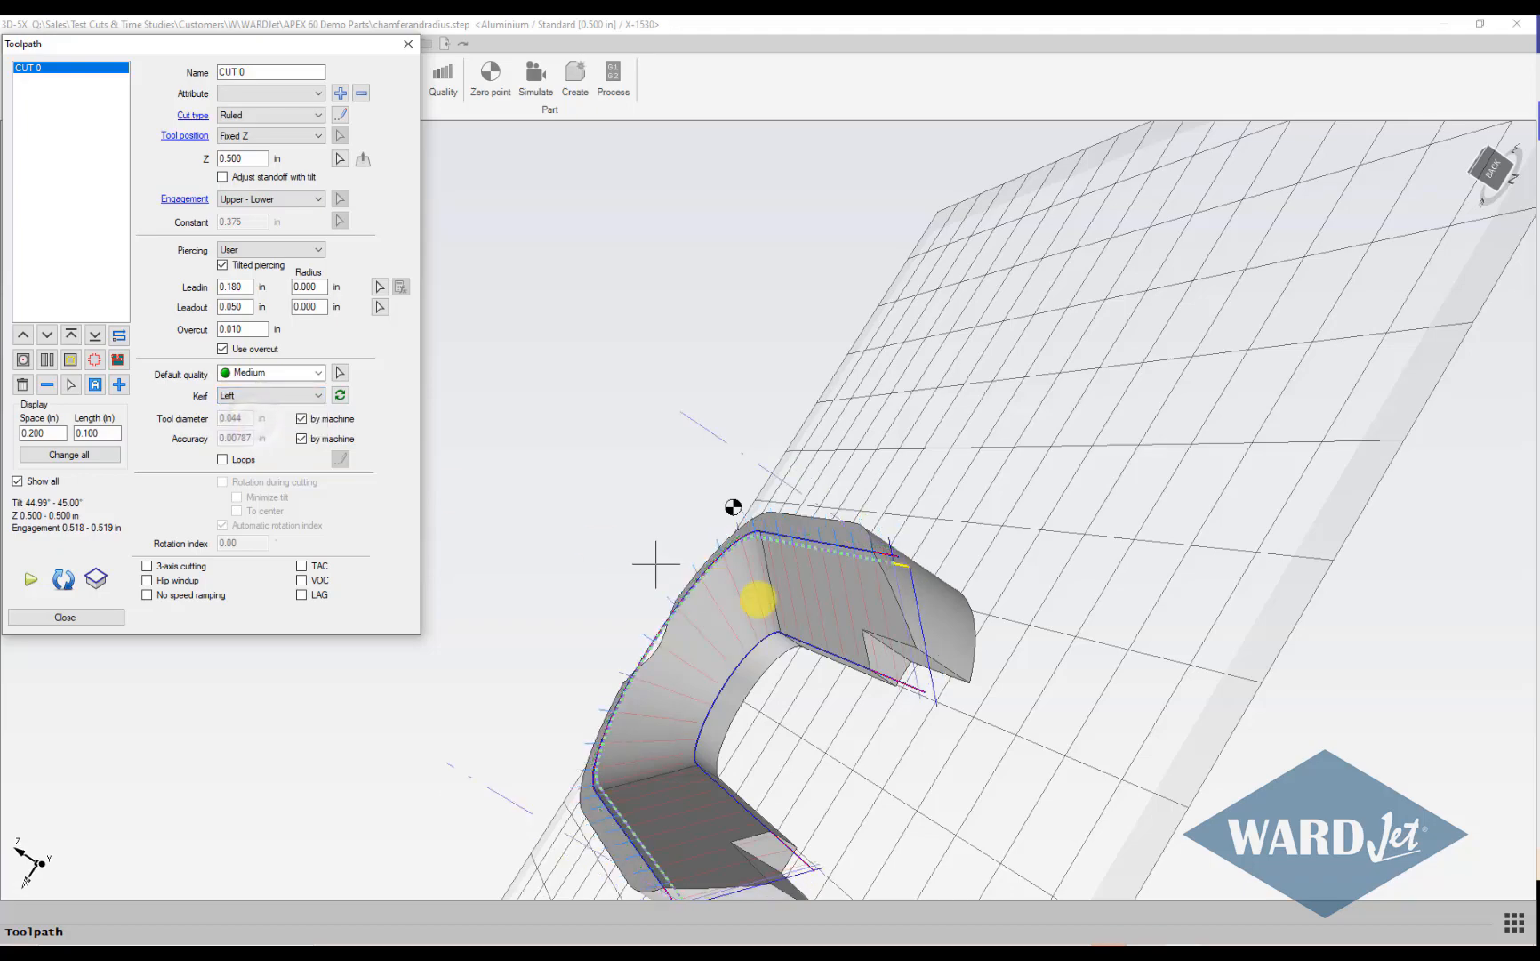
{"action": "scroll", "coordinate": [781, 600], "scroll_direction": "up", "scroll_amount": 3}
{"action": "scroll", "coordinate": [781, 600], "scroll_direction": "down", "scroll_amount": 3}
{"action": "middle_click_drag", "start_coordinate": [781, 600], "coordinate": [1009, 552]}
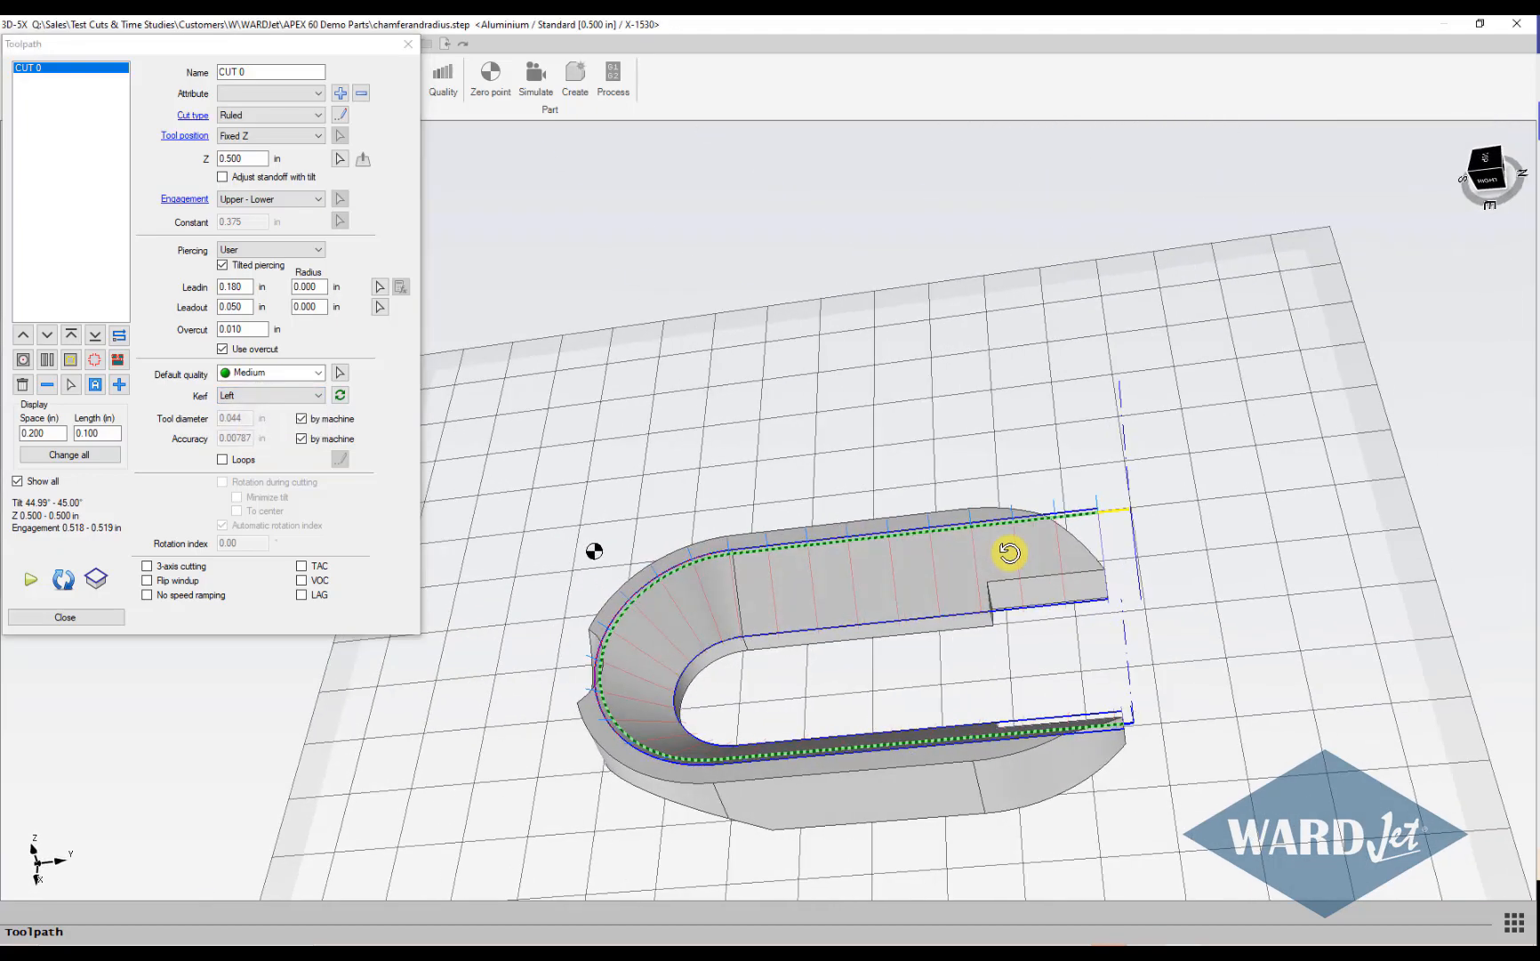
{"action": "middle_click_drag", "start_coordinate": [894, 628], "coordinate": [759, 604]}
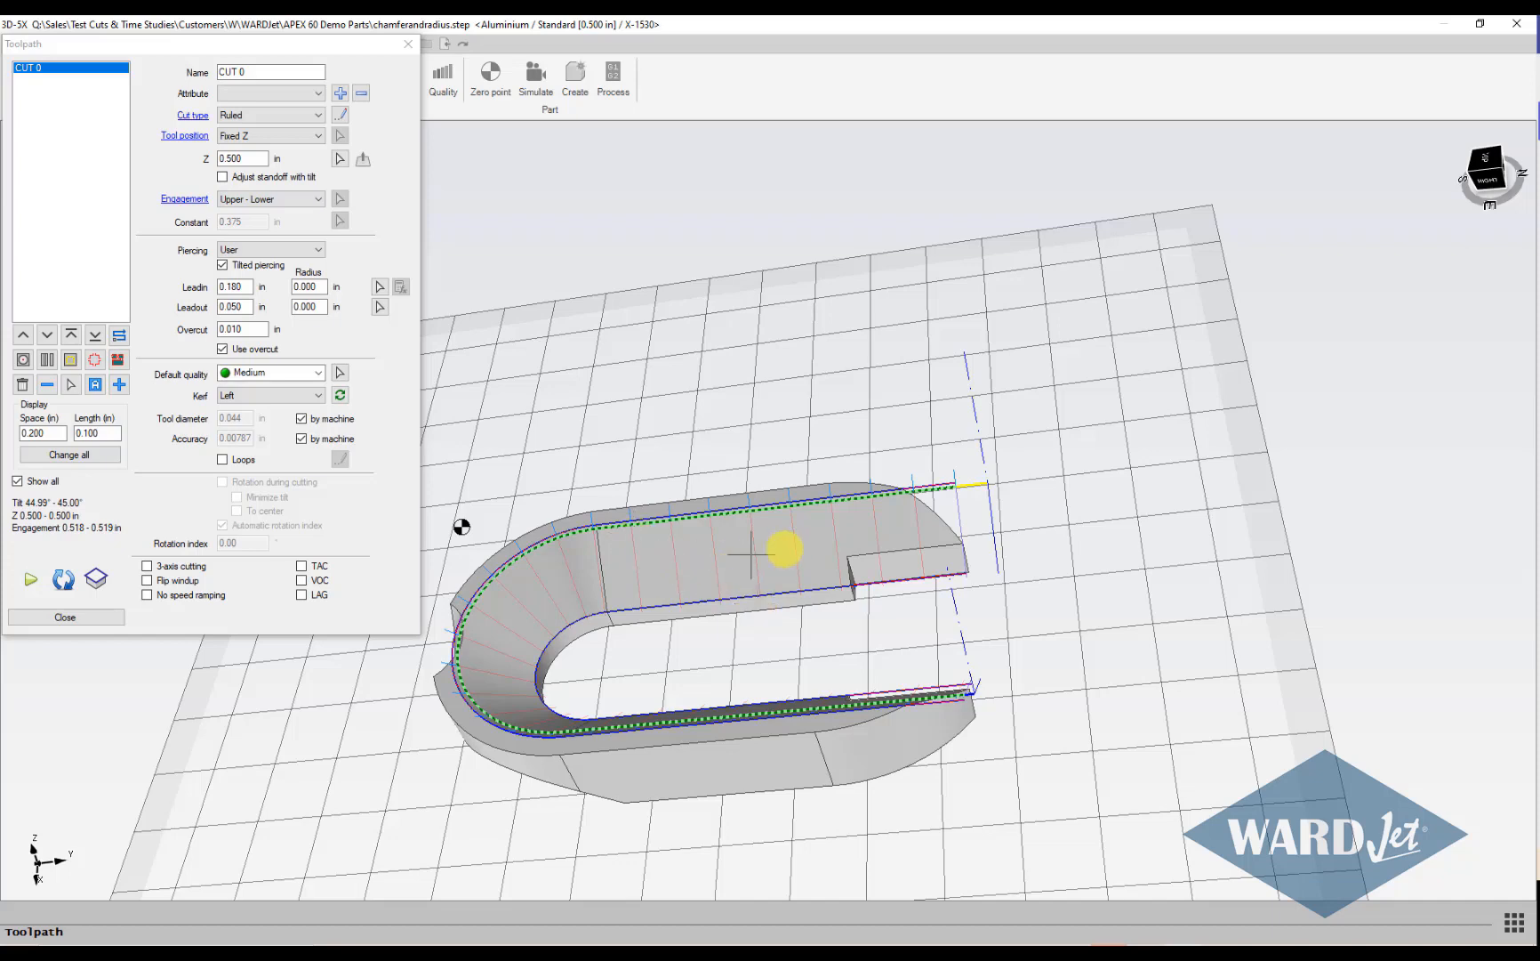
{"action": "middle_click_drag", "start_coordinate": [669, 562], "coordinate": [897, 490]}
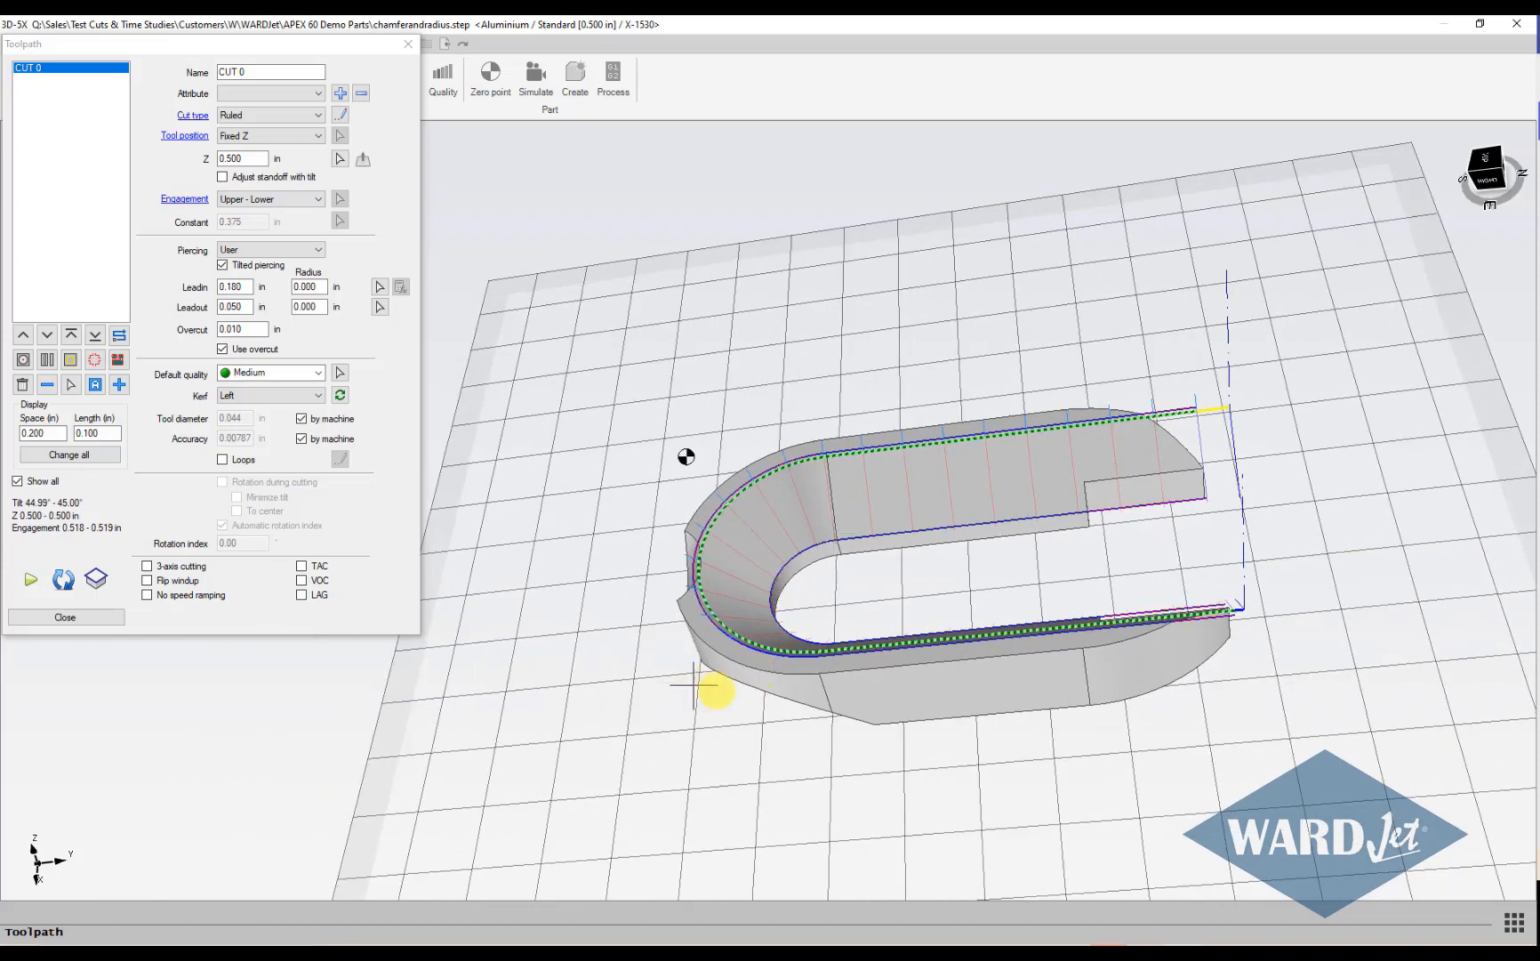
{"action": "left_click", "coordinate": [110, 618]}
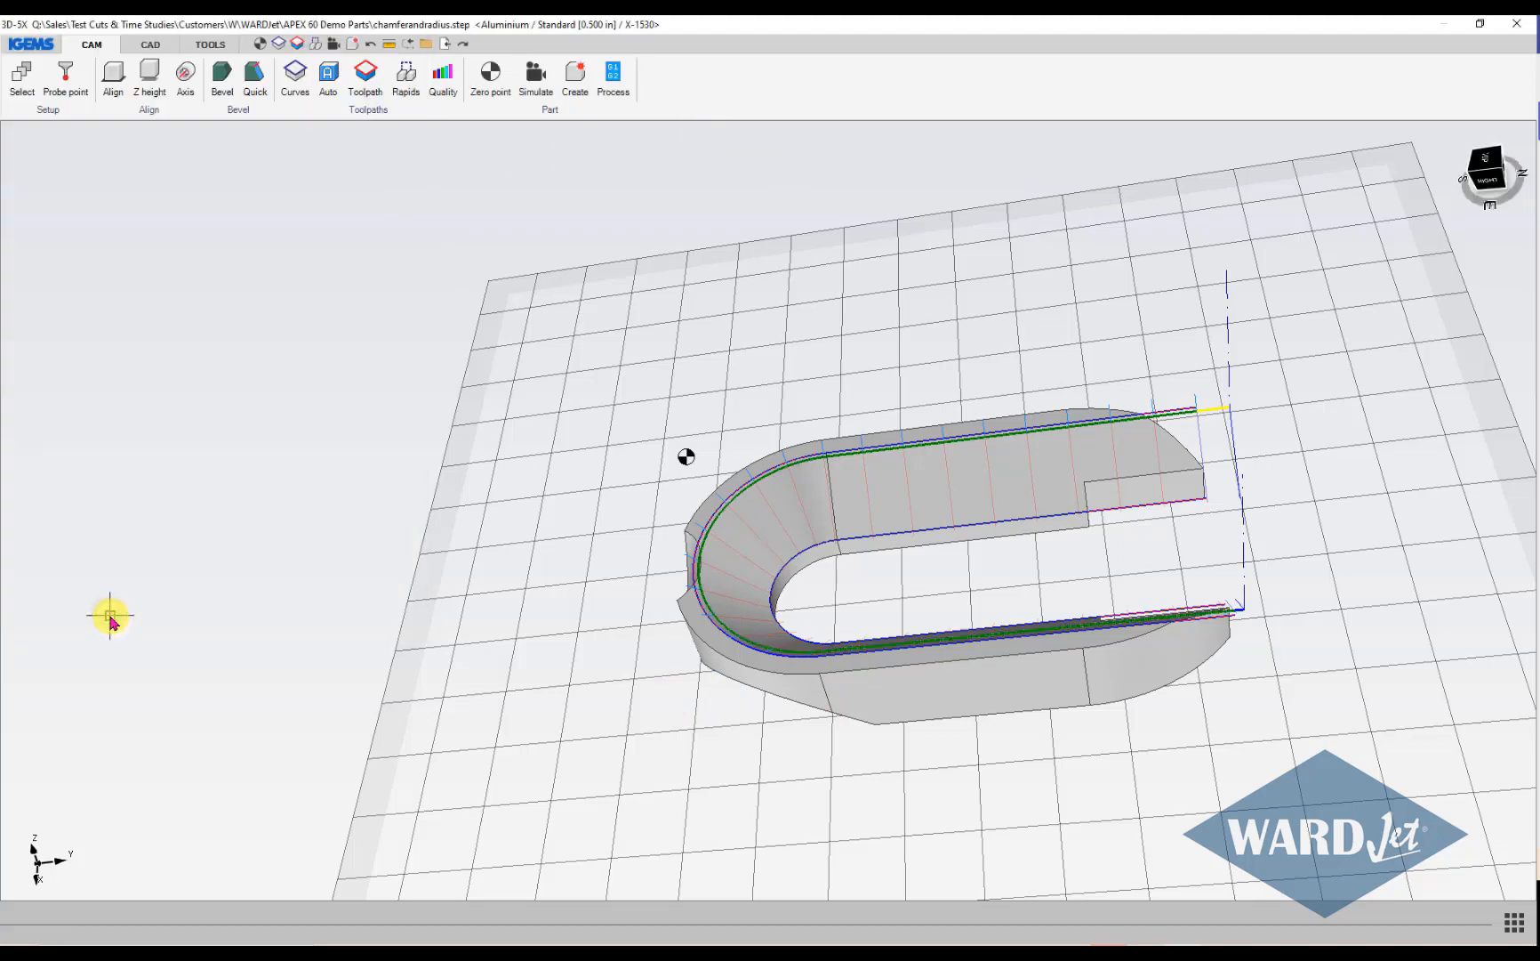
Examine the arched chamfer face on the outside of the part's bend and the corner where it meets the straight side.
{"action": "scroll", "coordinate": [684, 596], "scroll_direction": "up", "scroll_amount": 3}
{"action": "scroll", "coordinate": [618, 664], "scroll_direction": "up", "scroll_amount": 4}
{"action": "middle_click_drag", "start_coordinate": [712, 584], "coordinate": [767, 513], "text": "shift"}
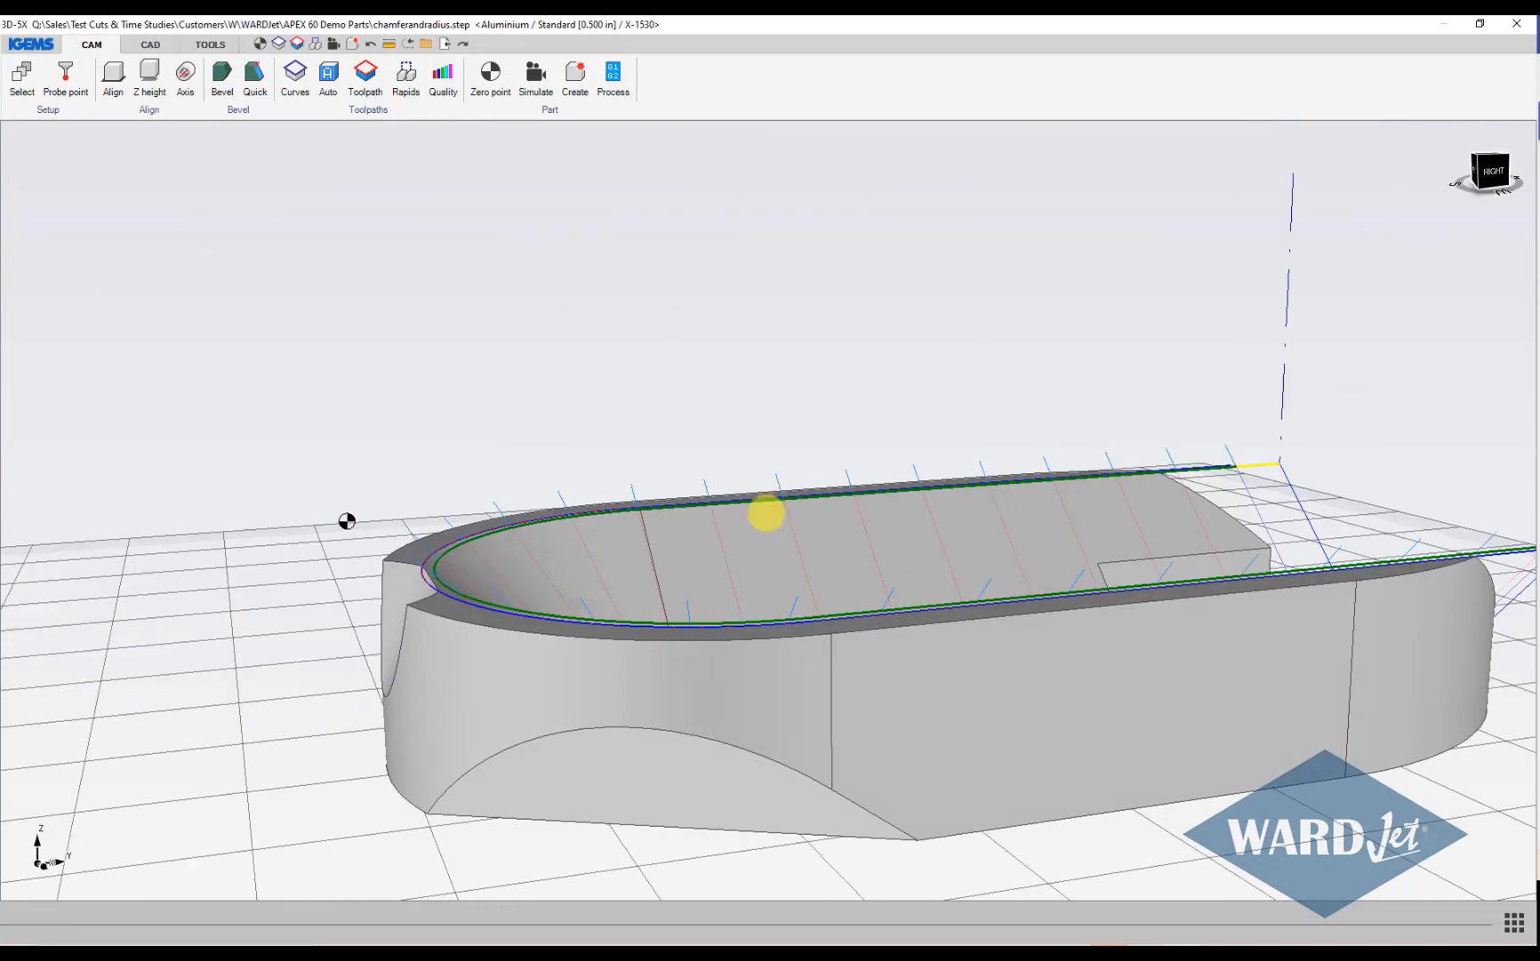
{"action": "middle_click_drag", "start_coordinate": [684, 709], "coordinate": [722, 602]}
{"action": "scroll", "coordinate": [834, 666], "scroll_direction": "up", "scroll_amount": 3}
{"action": "scroll", "coordinate": [839, 667], "scroll_direction": "down", "scroll_amount": 3}
{"action": "middle_click_drag", "start_coordinate": [838, 667], "coordinate": [863, 643], "text": "shift"}
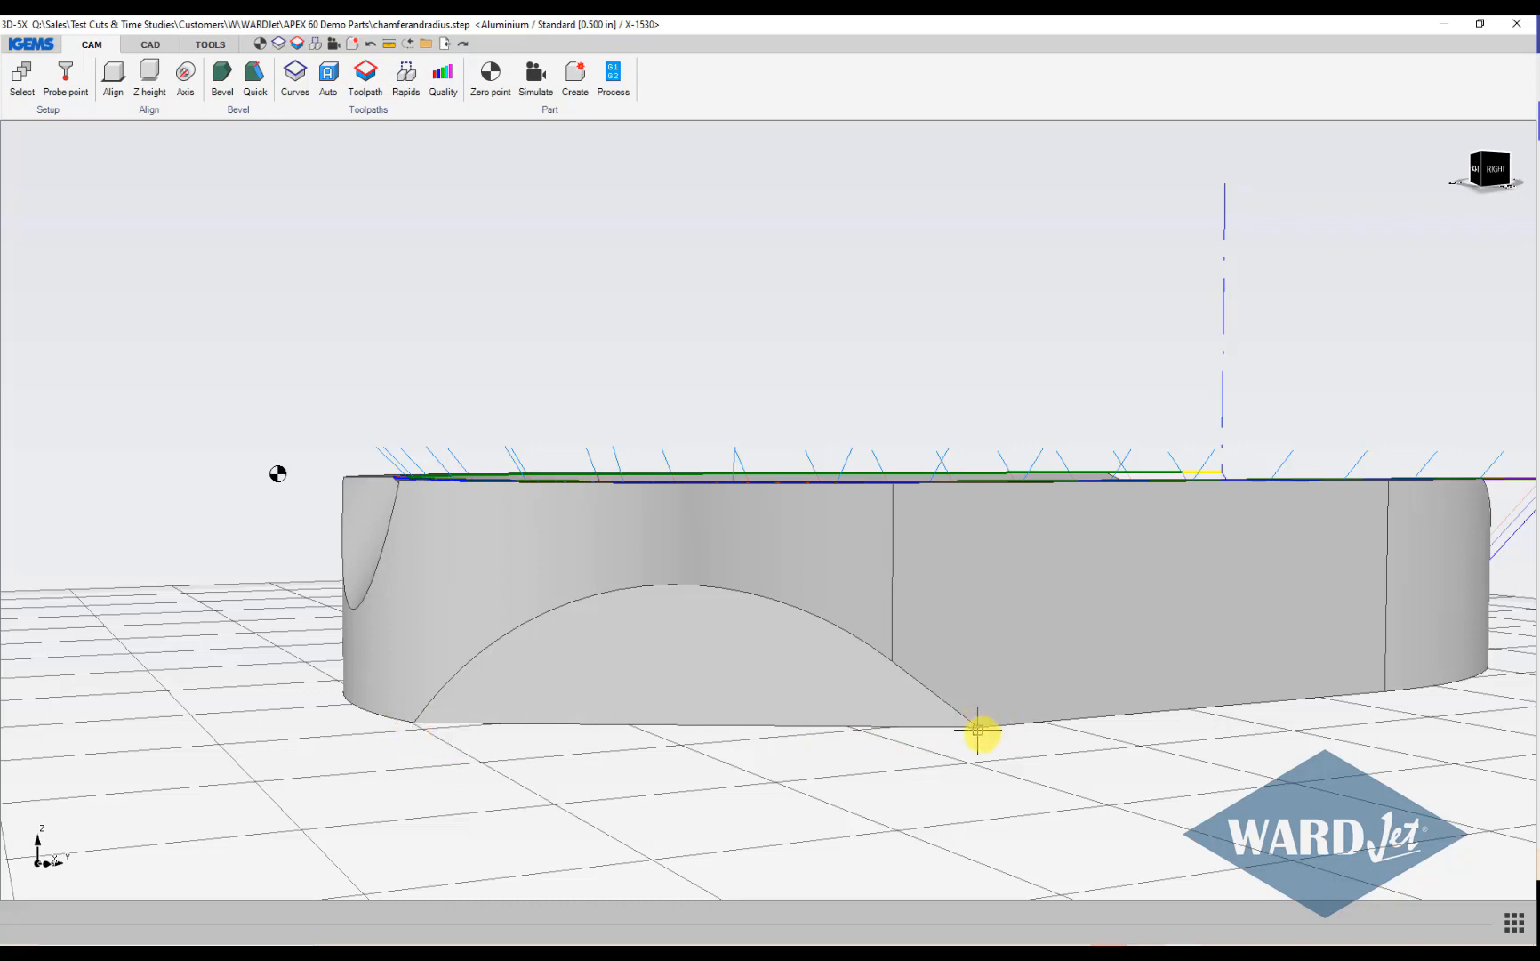
{"action": "scroll", "coordinate": [978, 731], "scroll_direction": "up", "scroll_amount": 3}
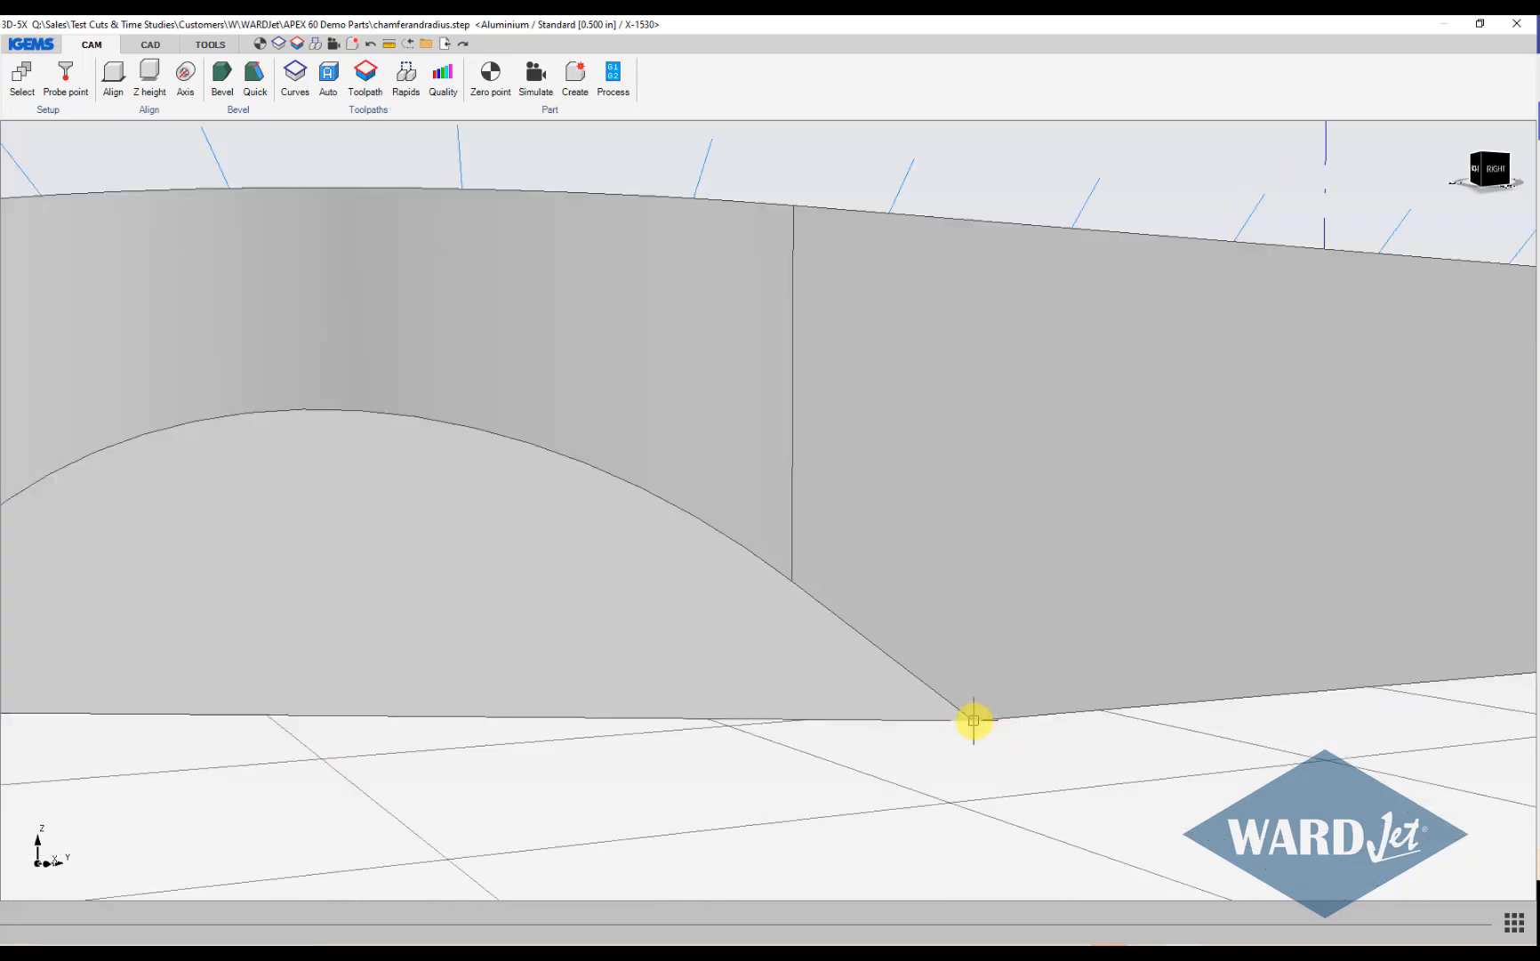
{"action": "scroll", "coordinate": [974, 720], "scroll_direction": "down", "scroll_amount": 3}
{"action": "scroll", "coordinate": [977, 698], "scroll_direction": "up", "scroll_amount": 3}
{"action": "scroll", "coordinate": [980, 712], "scroll_direction": "down", "scroll_amount": 3}
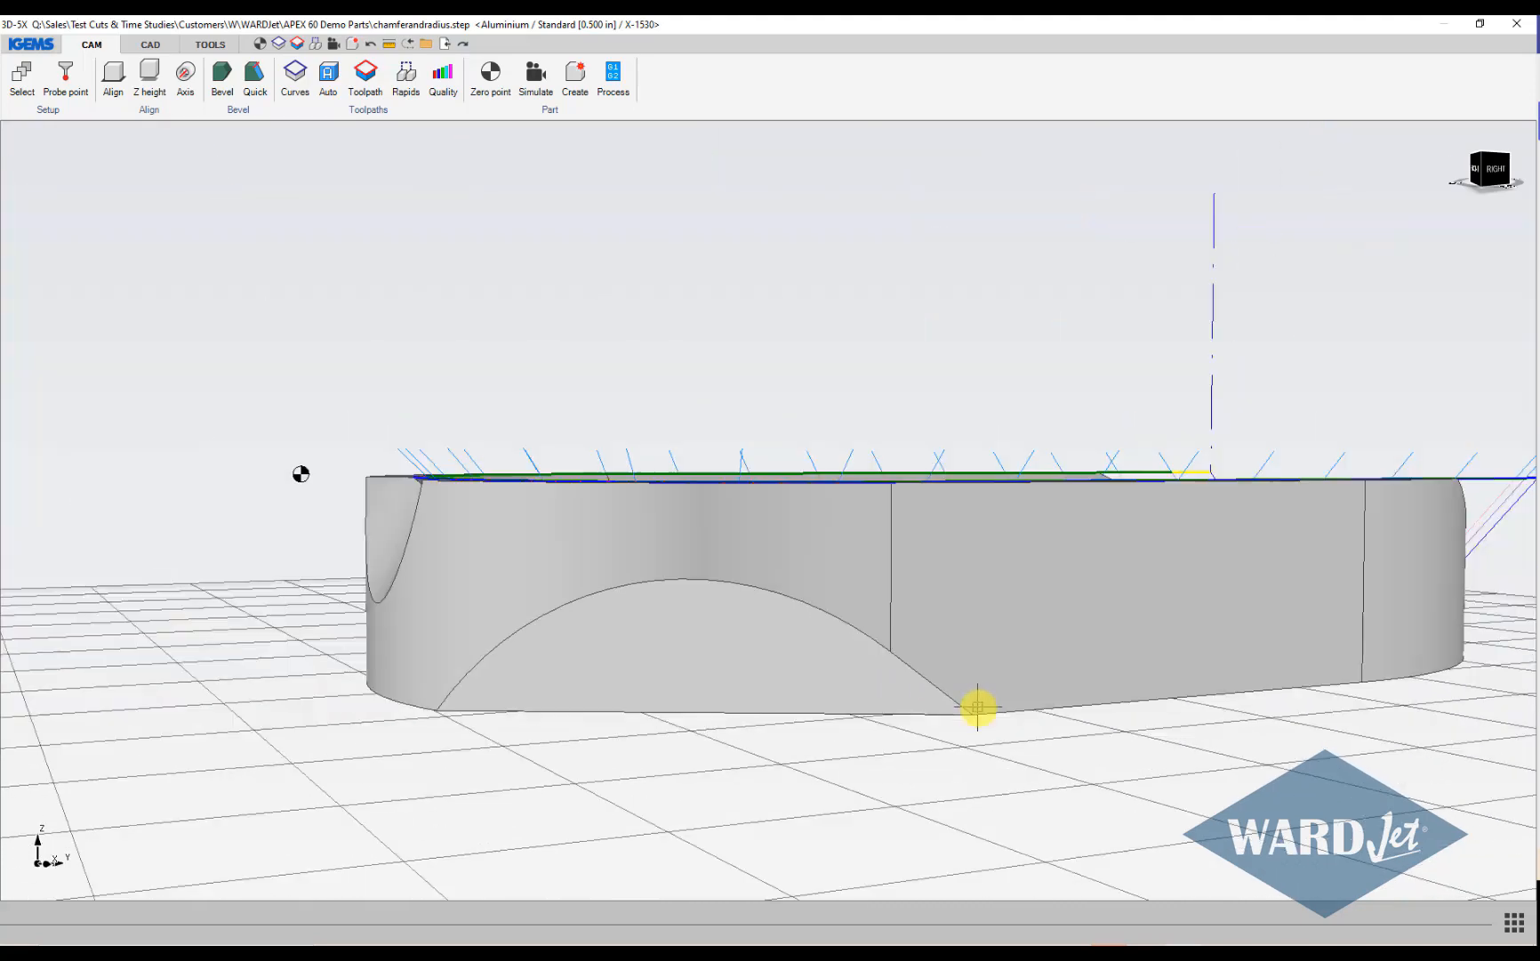
{"action": "mouse_move", "coordinate": [978, 707]}
{"action": "middle_mouse_down"}
{"action": "mouse_move", "coordinate": [945, 777]}
{"action": "mouse_move", "coordinate": [842, 753]}
{"action": "mouse_move", "coordinate": [1007, 678]}
{"action": "mouse_move", "coordinate": [986, 743]}
{"action": "mouse_move", "coordinate": [988, 705]}
{"action": "mouse_move", "coordinate": [921, 781]}
{"action": "mouse_move", "coordinate": [1021, 636]}
{"action": "mouse_move", "coordinate": [997, 726]}
{"action": "mouse_move", "coordinate": [965, 723]}
{"action": "mouse_move", "coordinate": [966, 709]}
{"action": "middle_mouse_up"}
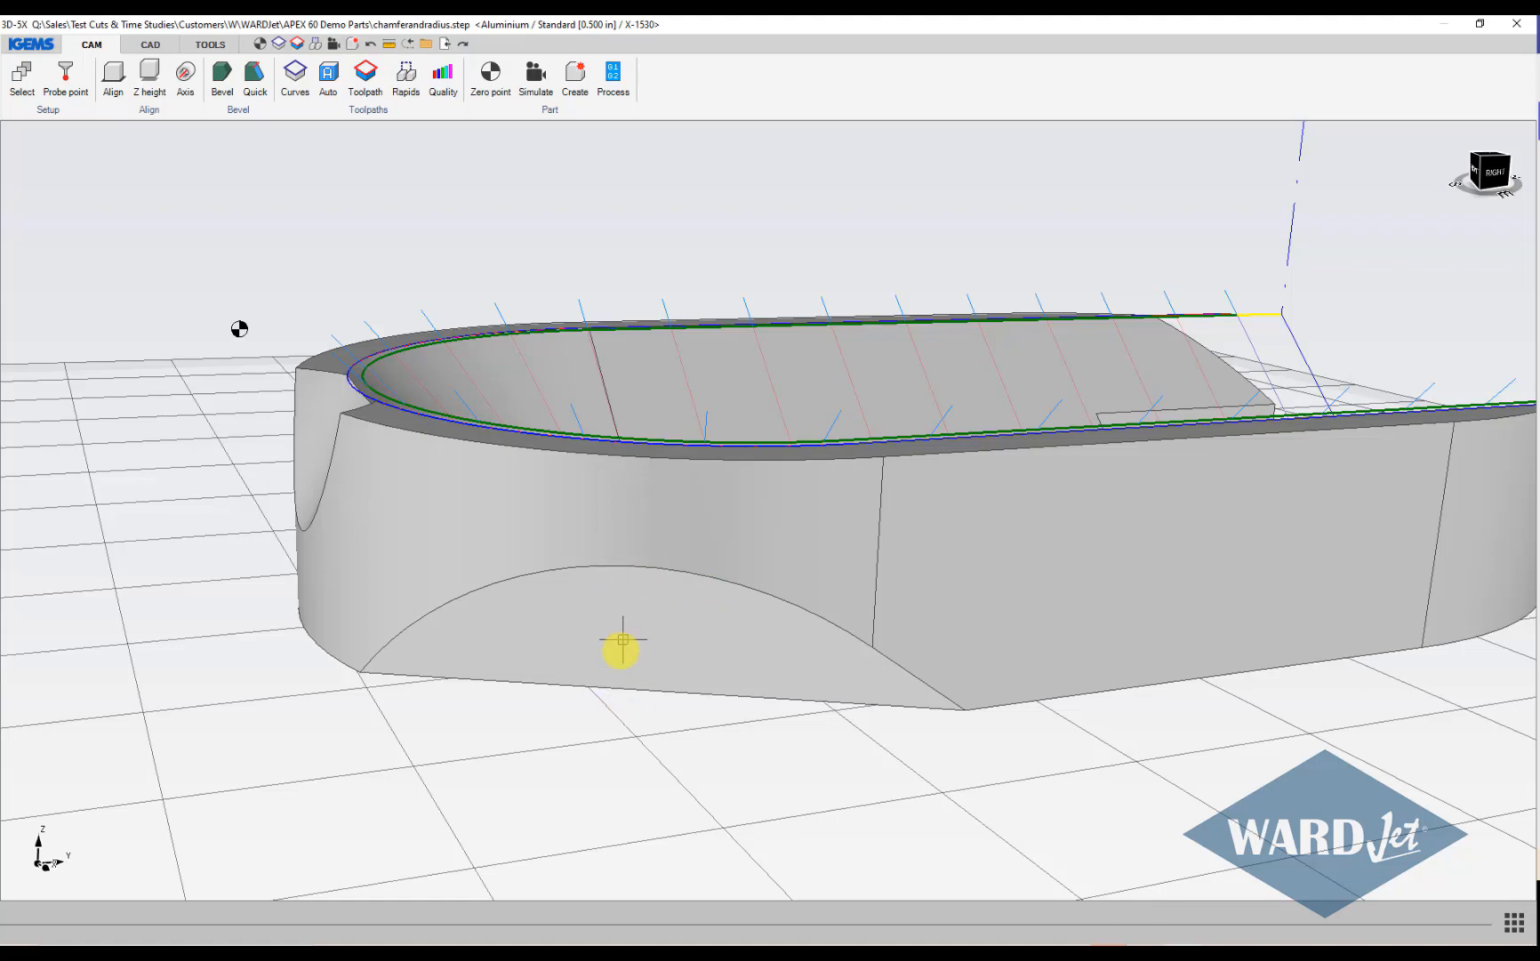
{"action": "middle_click_drag", "start_coordinate": [637, 657], "coordinate": [669, 656]}
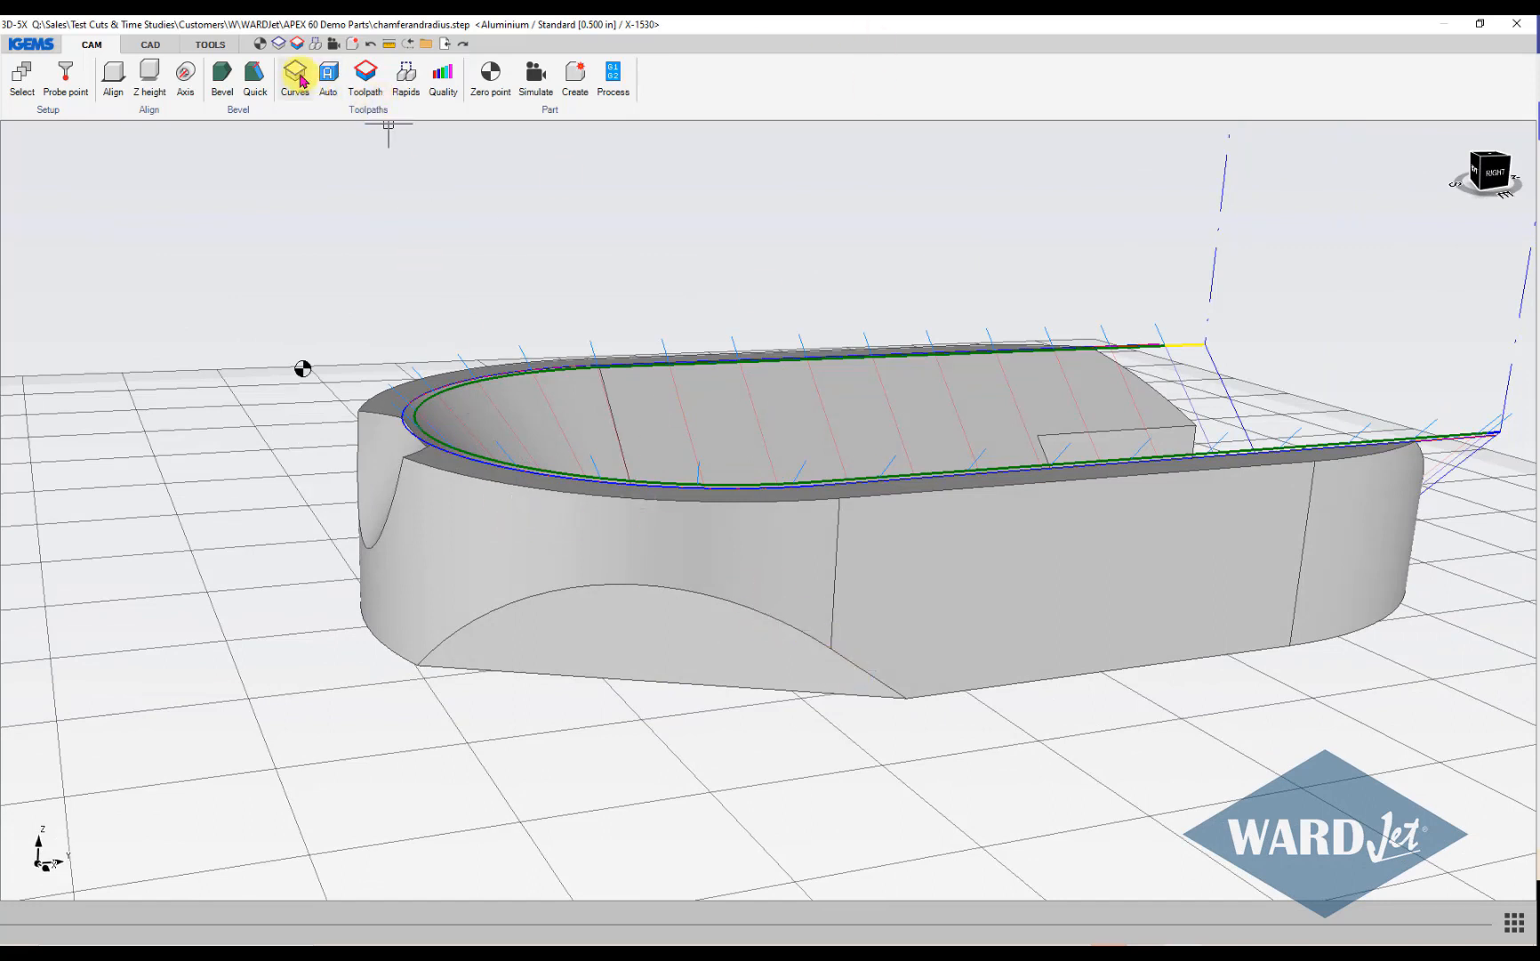
Build a curve from the short straight edge and arched edge above the outer chamfer face, then bring up the toolpath settings.
{"action": "left_click", "coordinate": [294, 75]}
{"action": "left_click", "coordinate": [173, 187]}
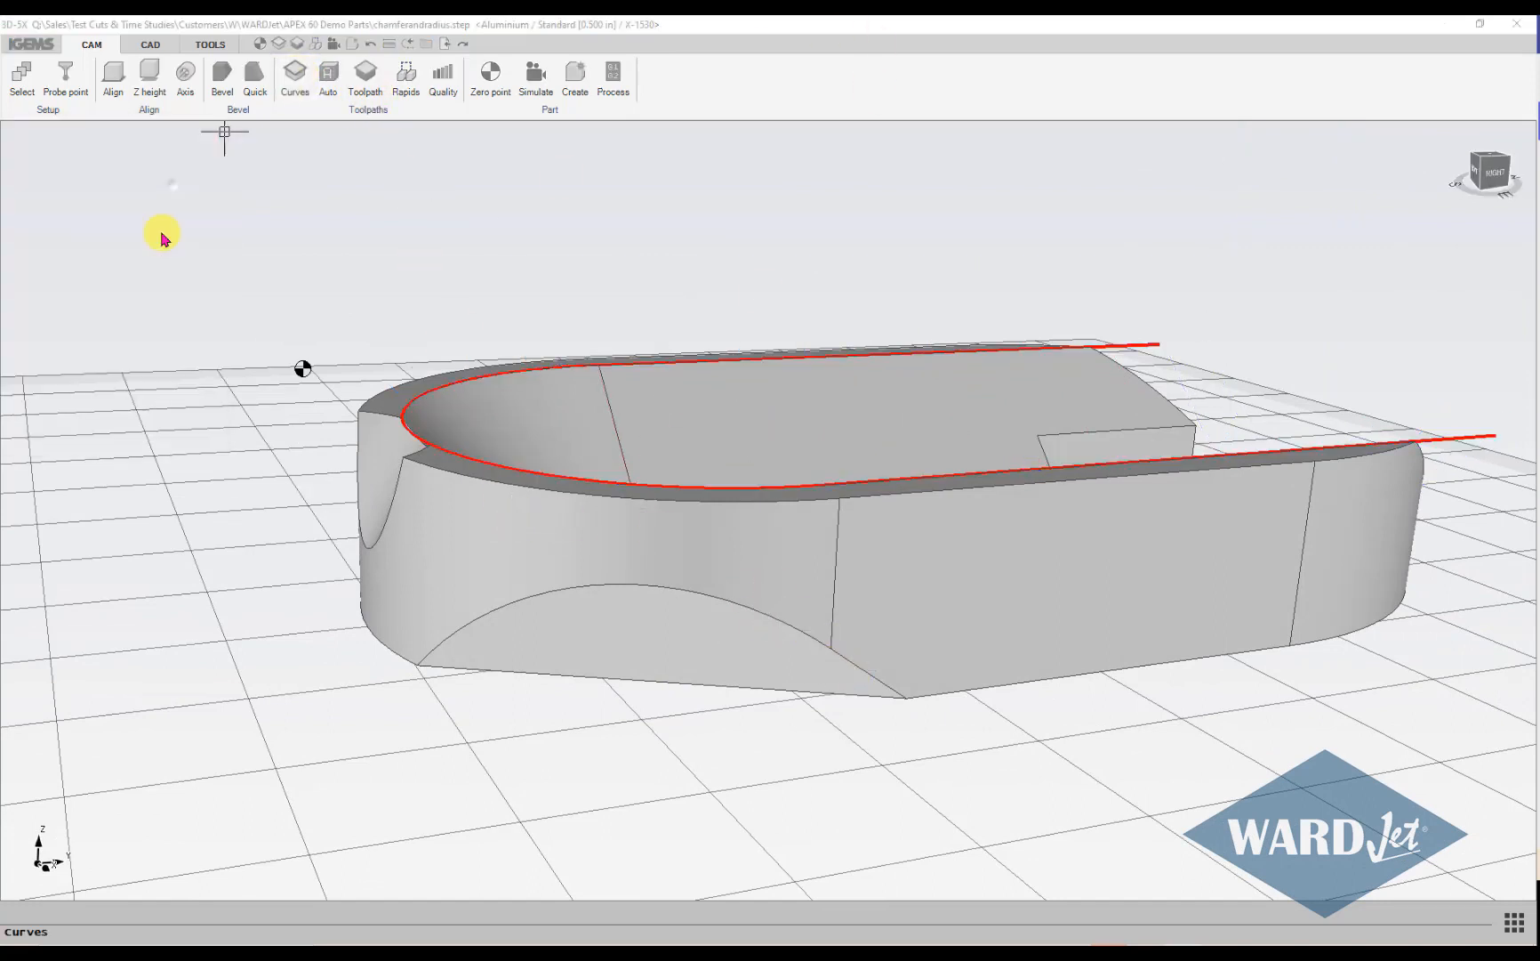
{"action": "left_click", "coordinate": [890, 687]}
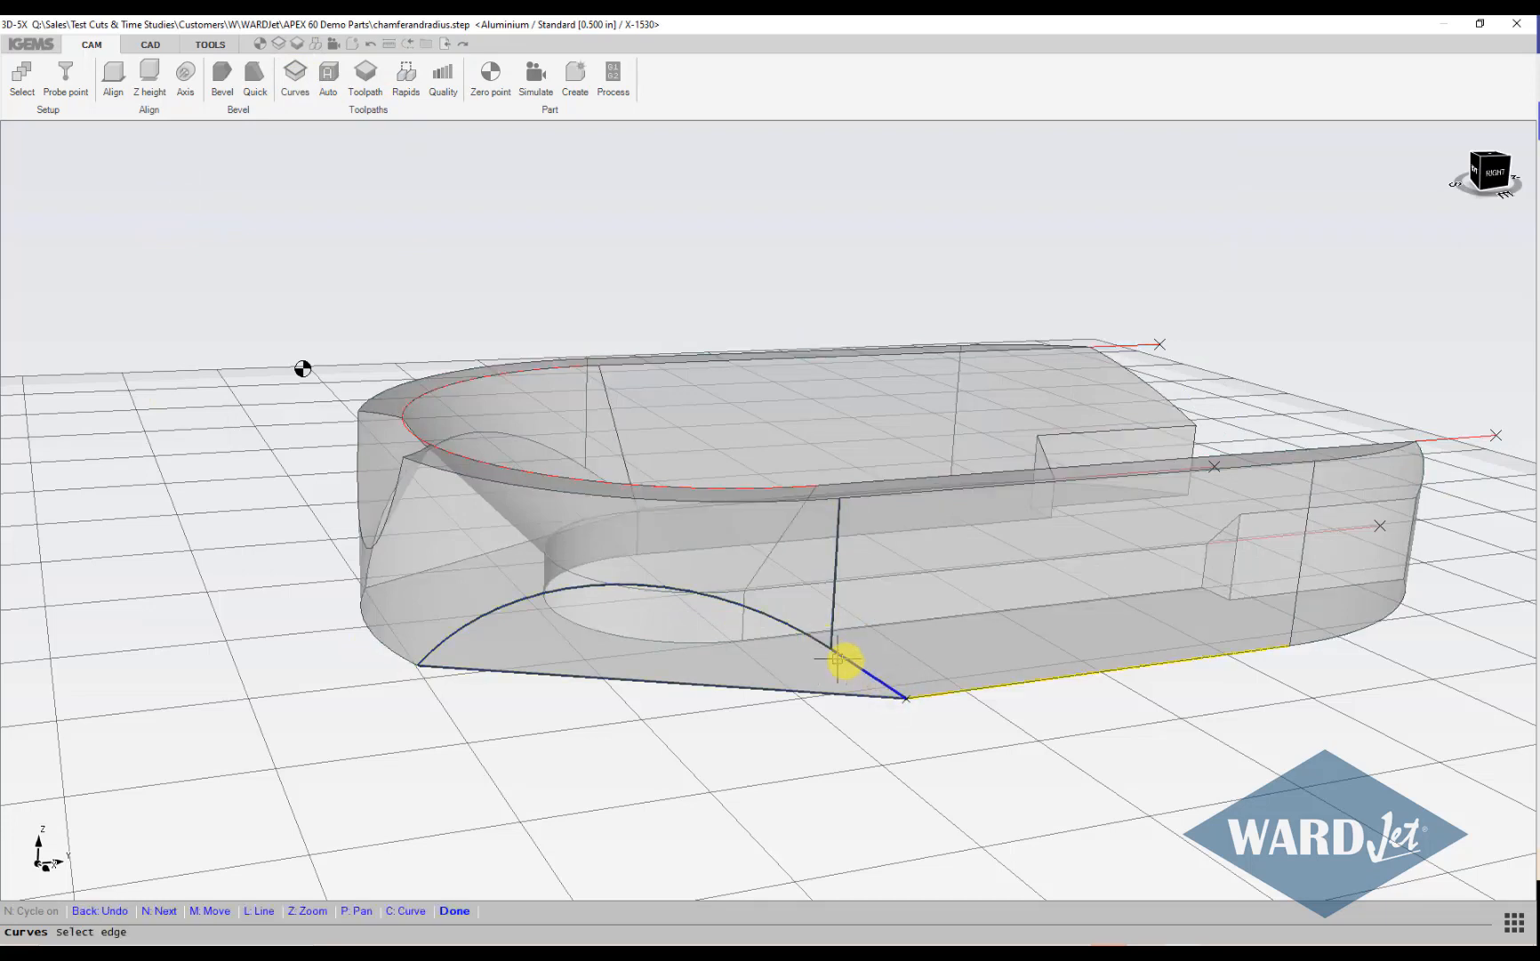
{"action": "scroll", "coordinate": [813, 637], "scroll_direction": "up", "scroll_amount": 3}
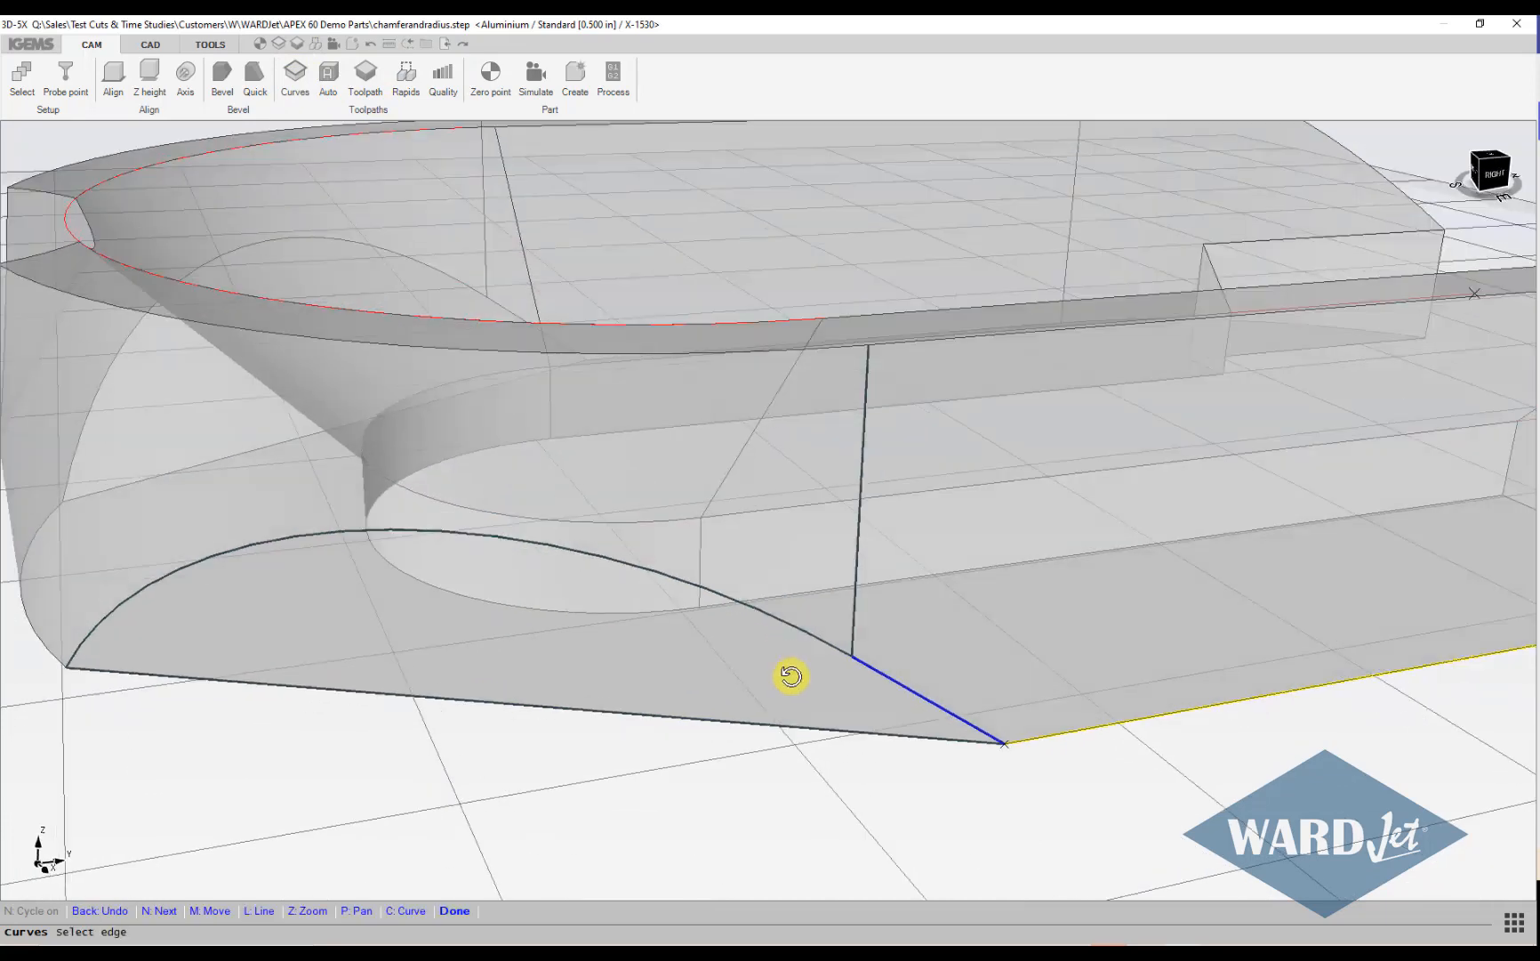
{"action": "left_click", "coordinate": [804, 633]}
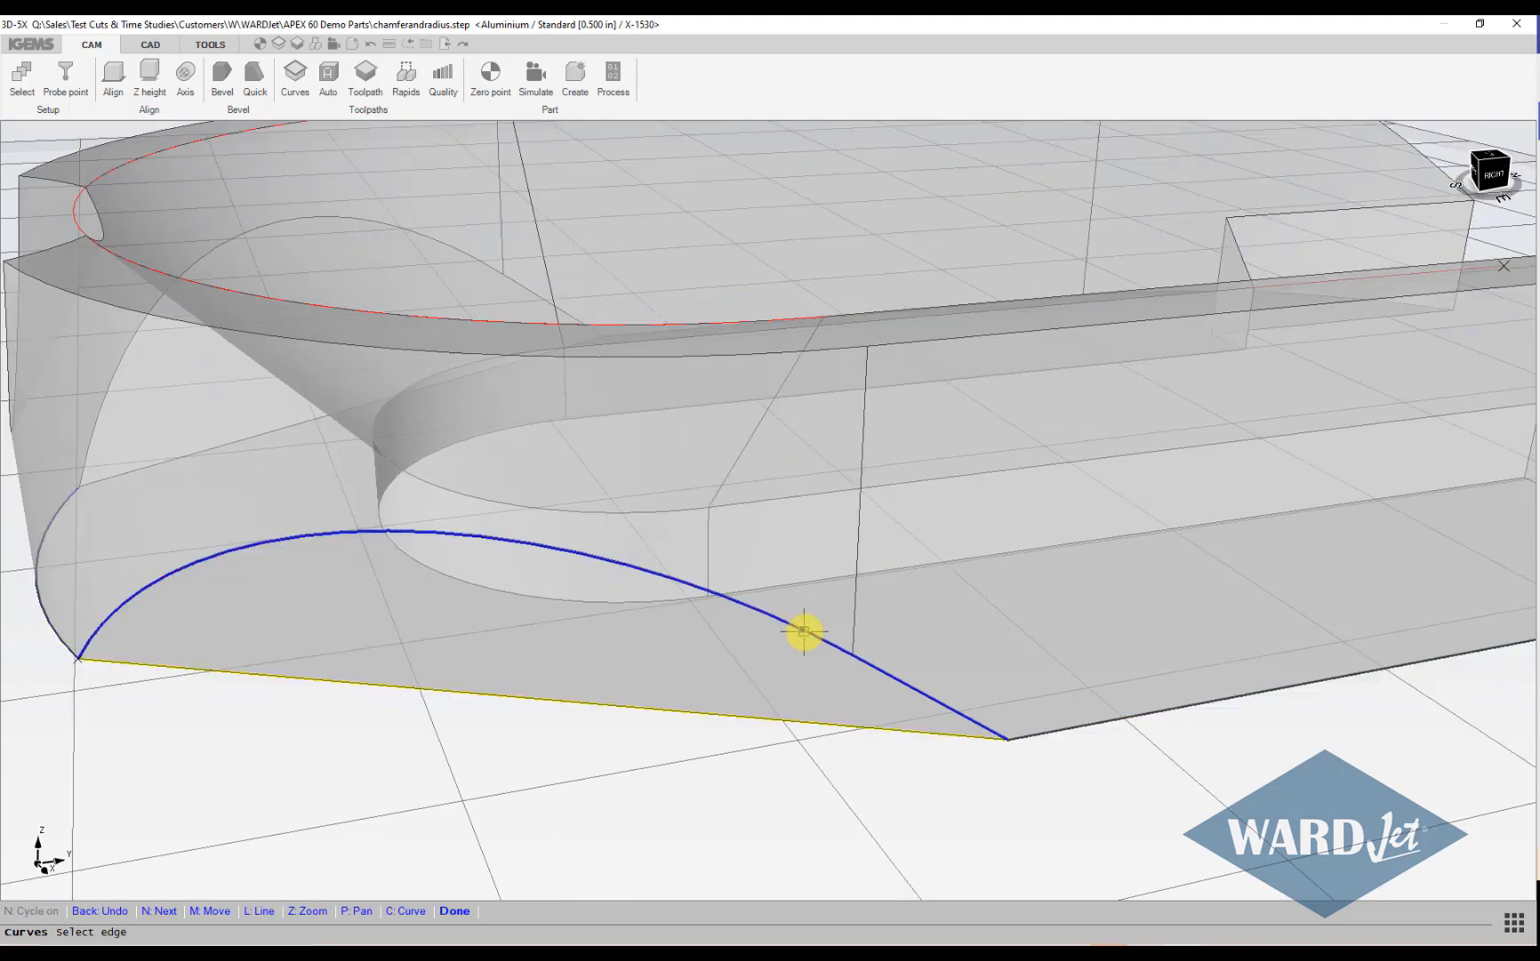
{"action": "middle_click_drag", "start_coordinate": [801, 629], "coordinate": [680, 643]}
{"action": "right_click", "coordinate": [679, 654]}
{"action": "scroll", "coordinate": [679, 654], "scroll_direction": "down", "scroll_amount": 4}
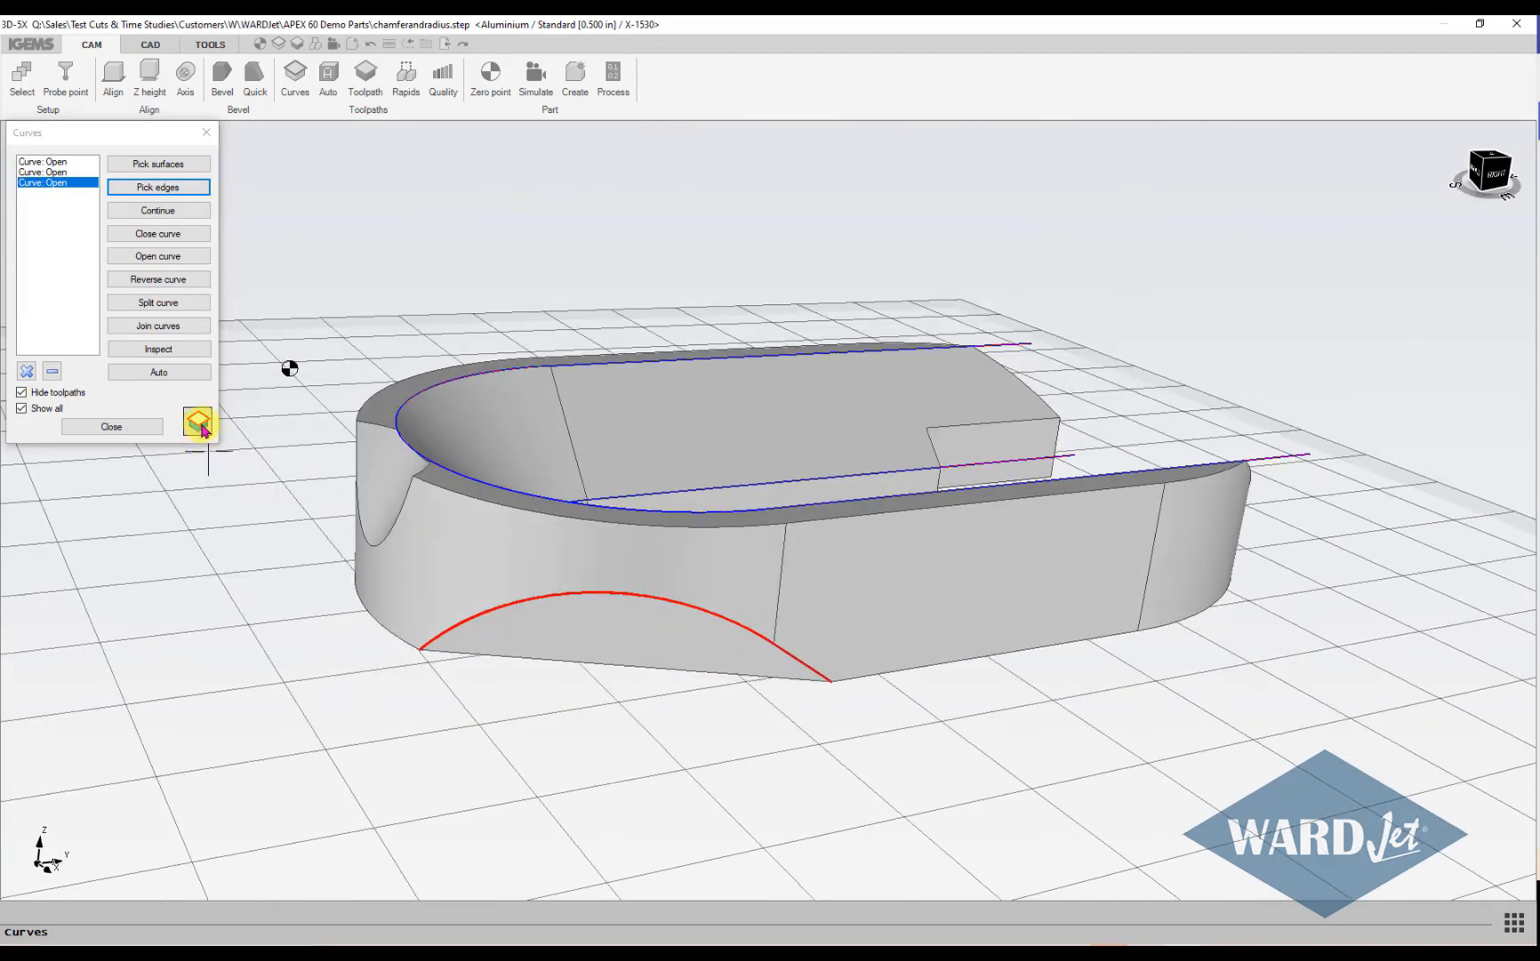
{"action": "left_click", "coordinate": [200, 423]}
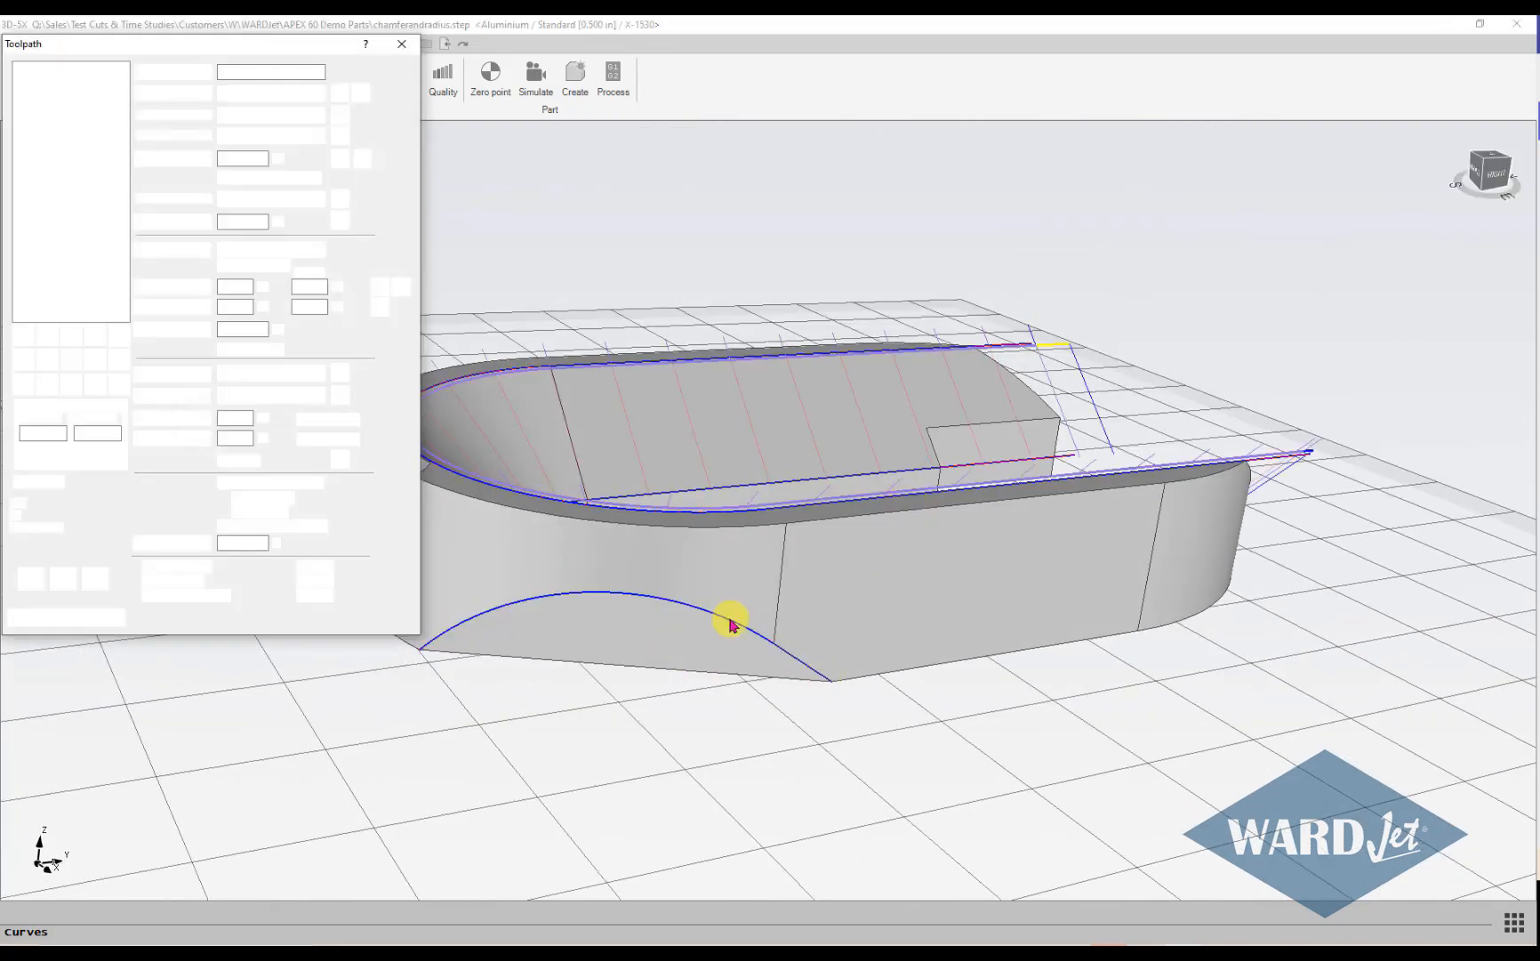
Add a toolpath on the arched curve above the outer chamfer, specifying its start on the straight side and no lower curve.
{"action": "mouse_move", "coordinate": [729, 632]}
{"action": "middle_mouse_down"}
{"action": "mouse_move", "coordinate": [801, 599]}
{"action": "mouse_move", "coordinate": [699, 696]}
{"action": "middle_mouse_up"}
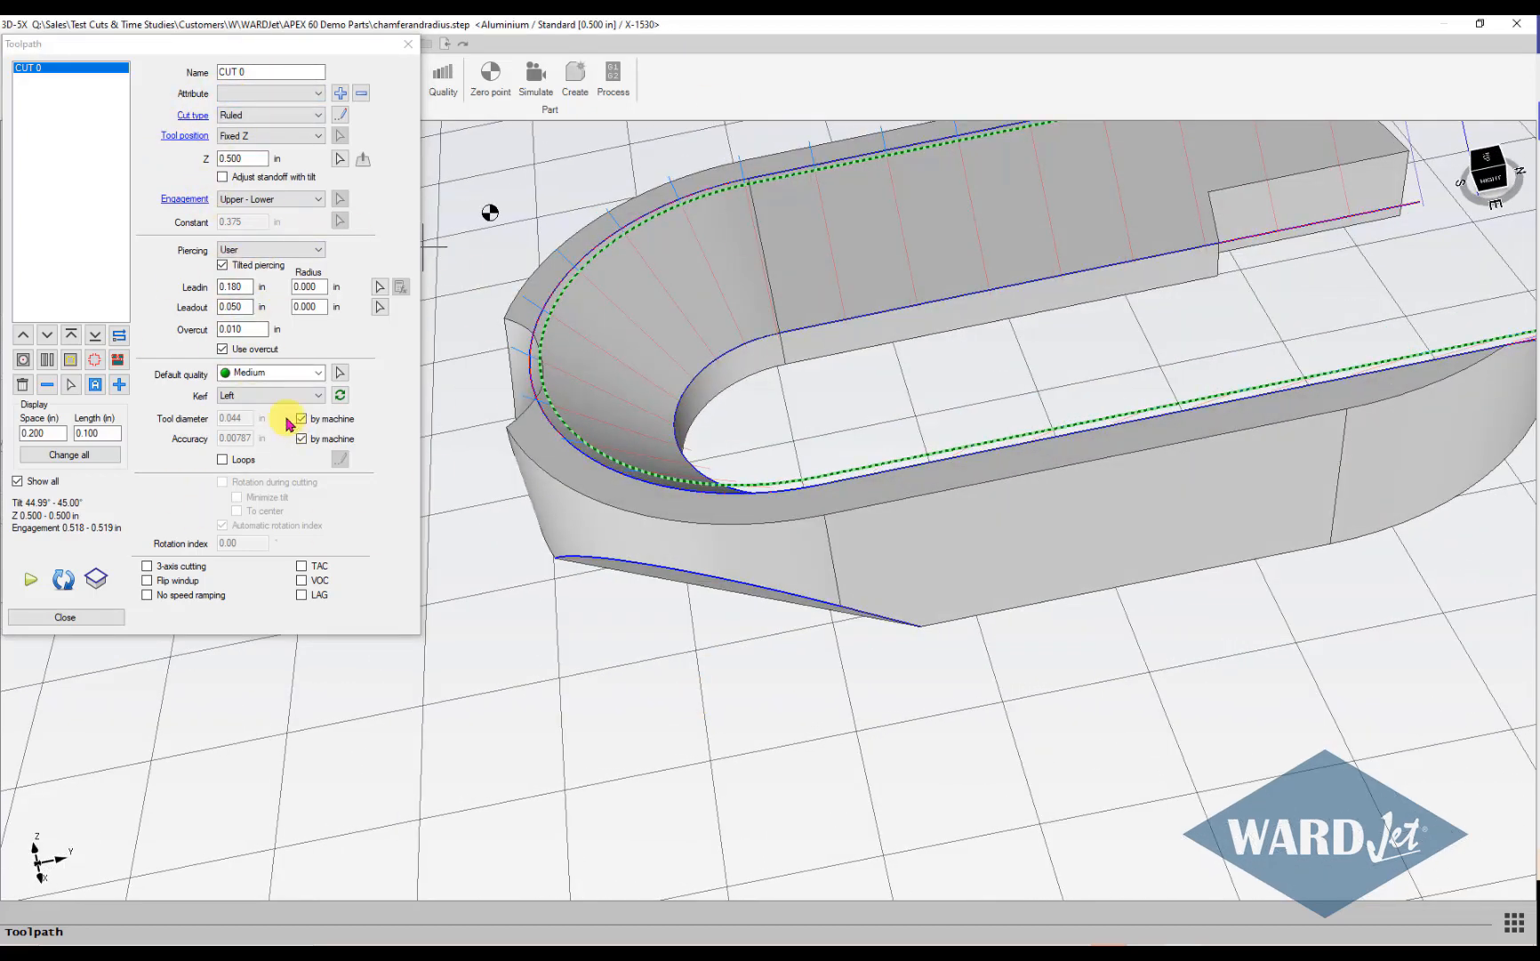
{"action": "left_click", "coordinate": [128, 390]}
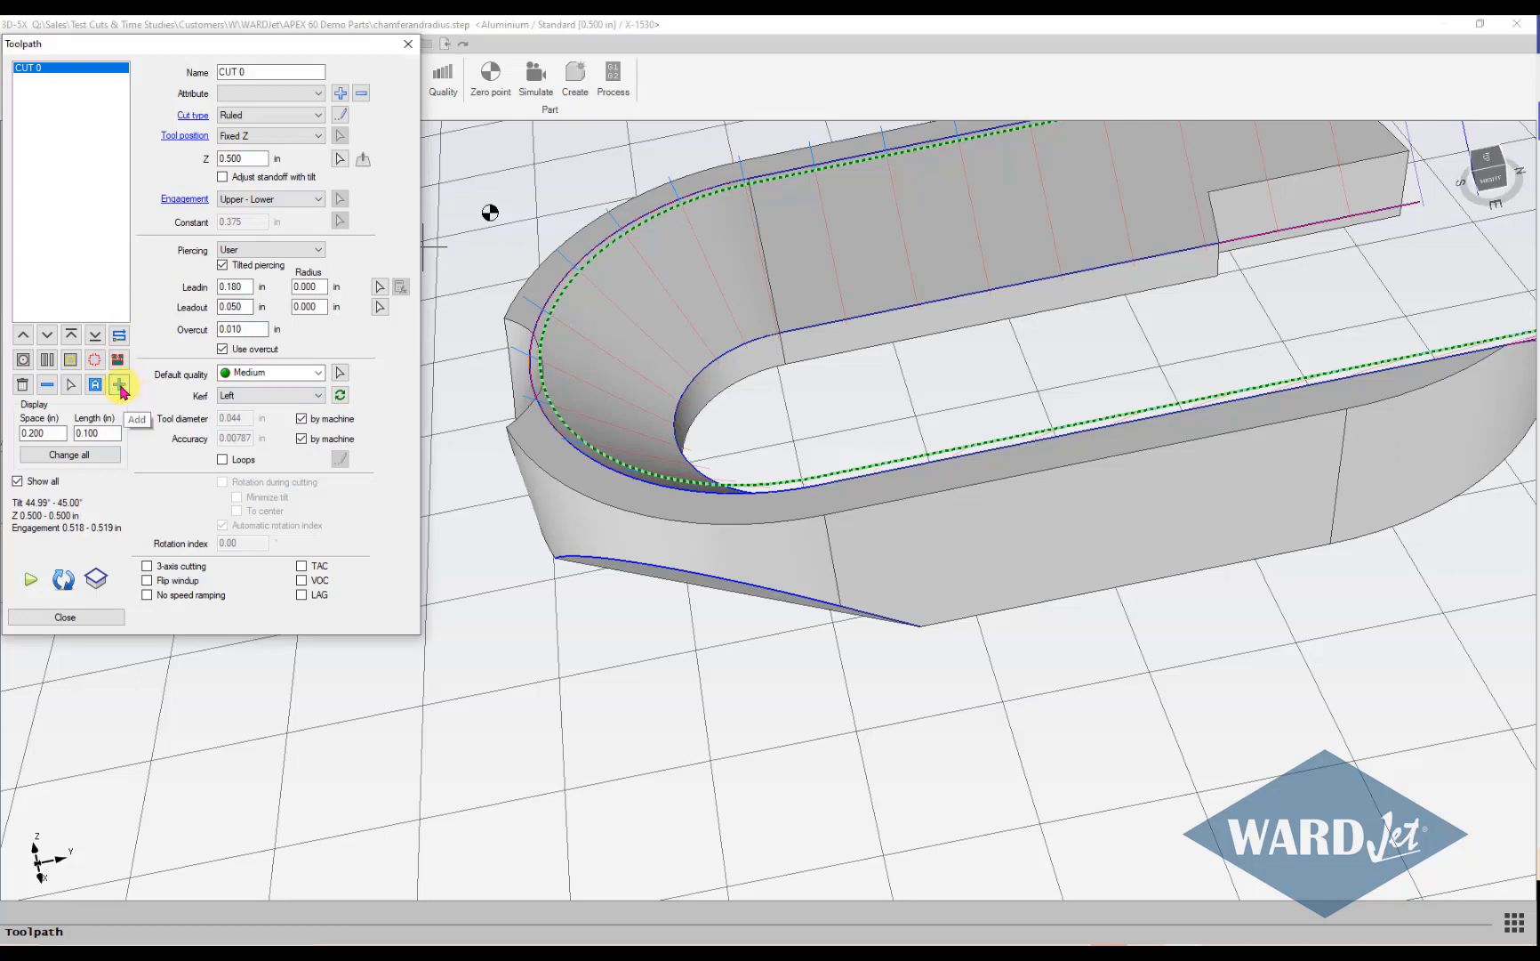
{"action": "left_click", "coordinate": [122, 392]}
{"action": "left_click", "coordinate": [737, 586]}
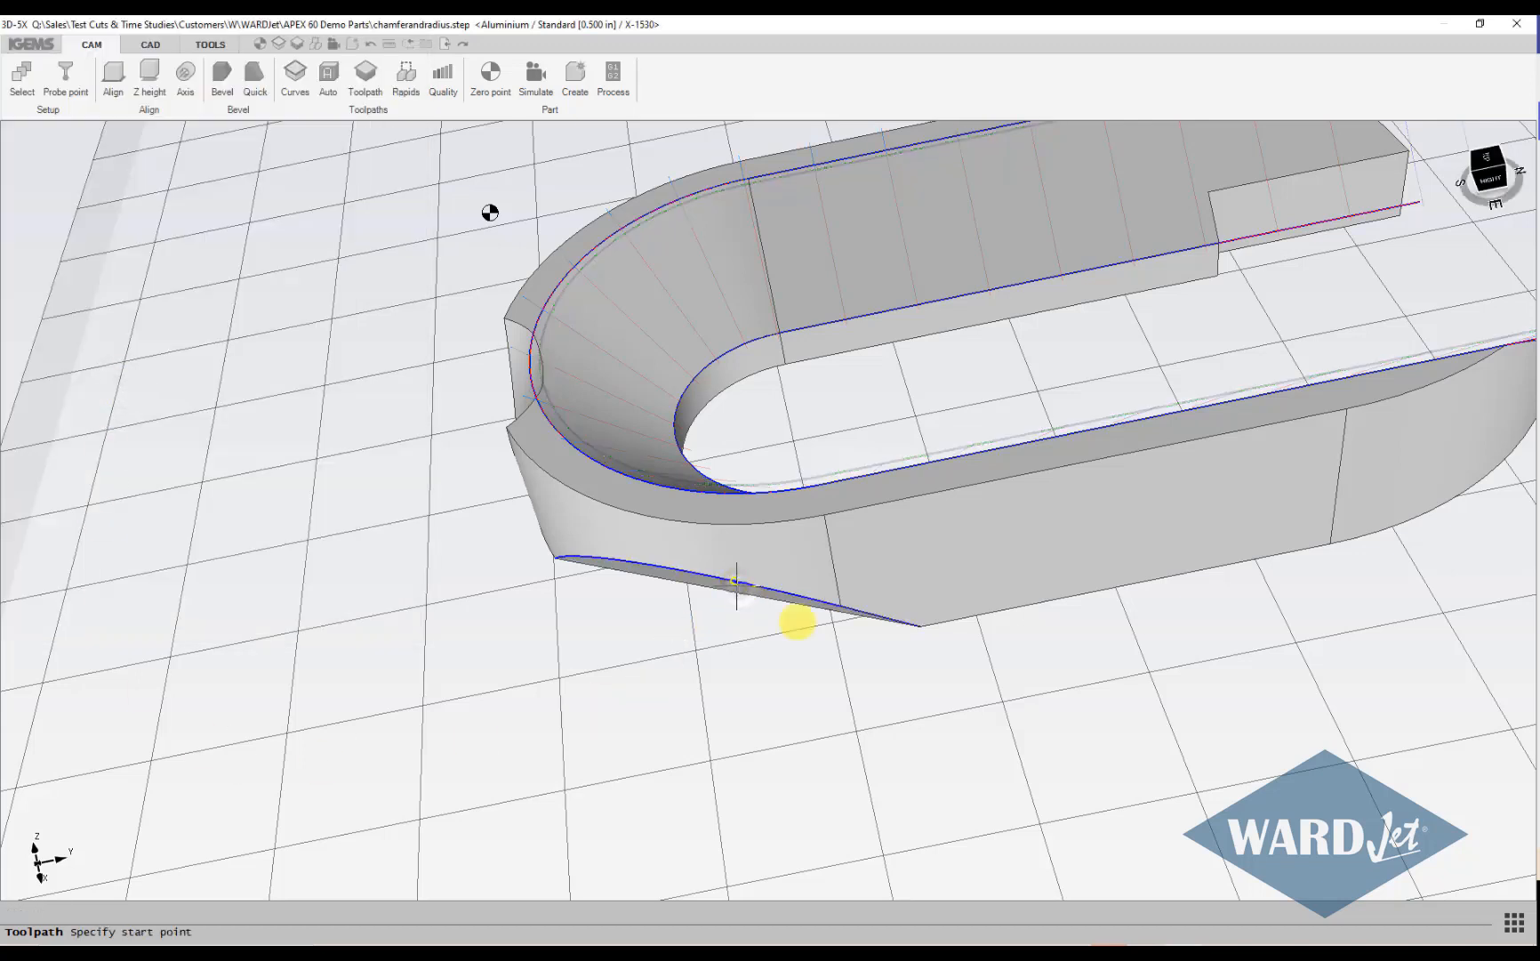
{"action": "left_click", "coordinate": [1123, 702]}
{"action": "left_click", "coordinate": [472, 626]}
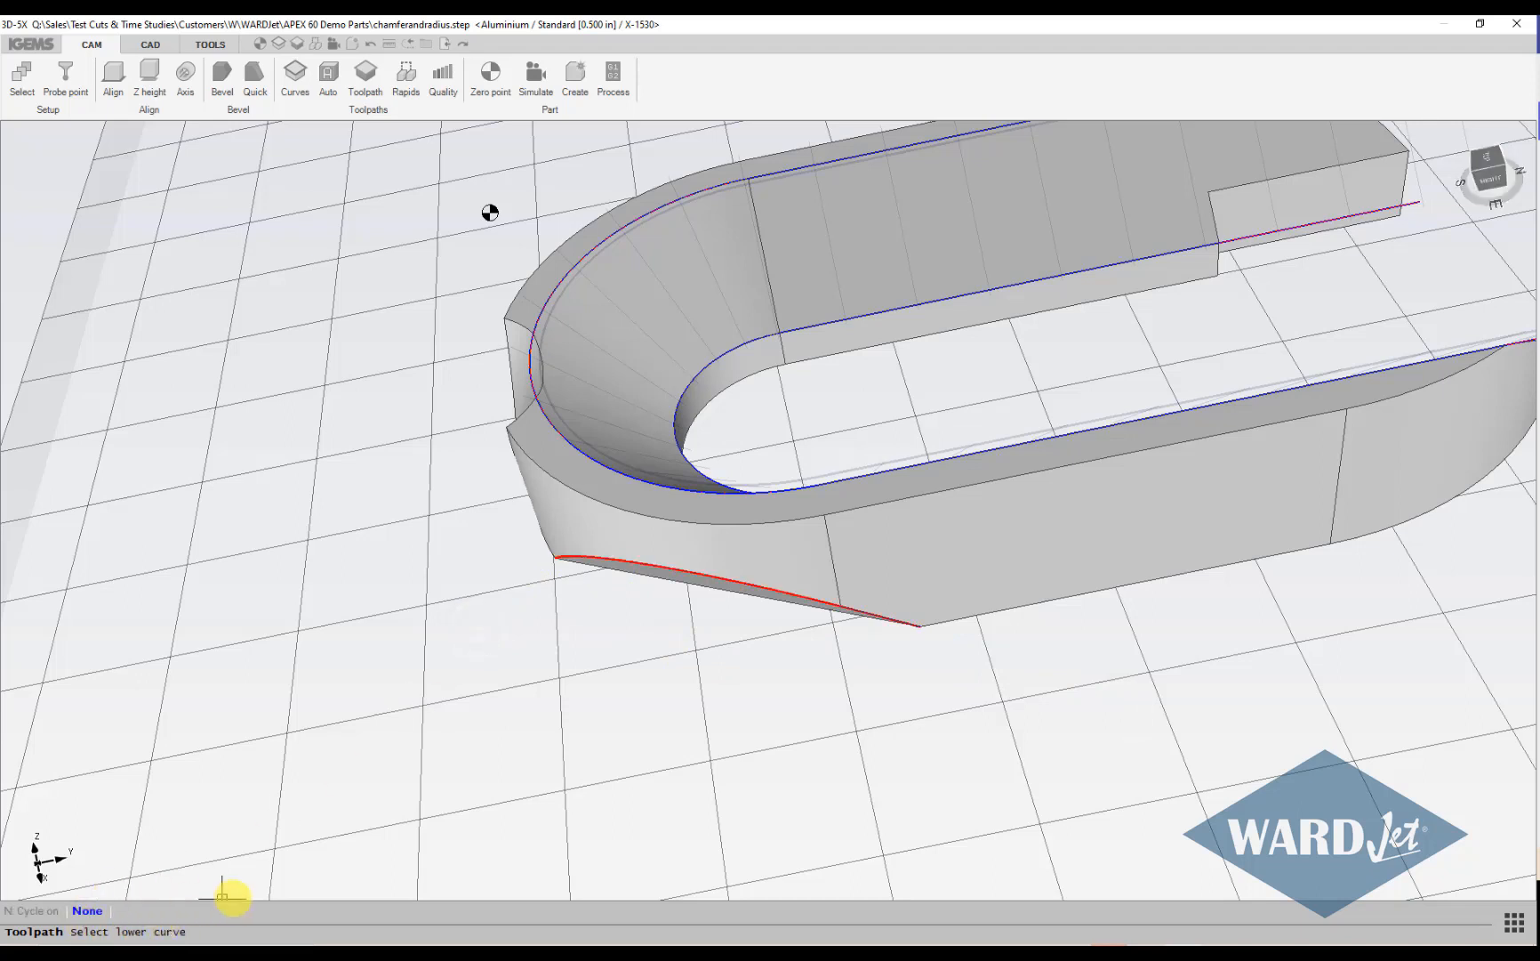
{"action": "left_click", "coordinate": [89, 911]}
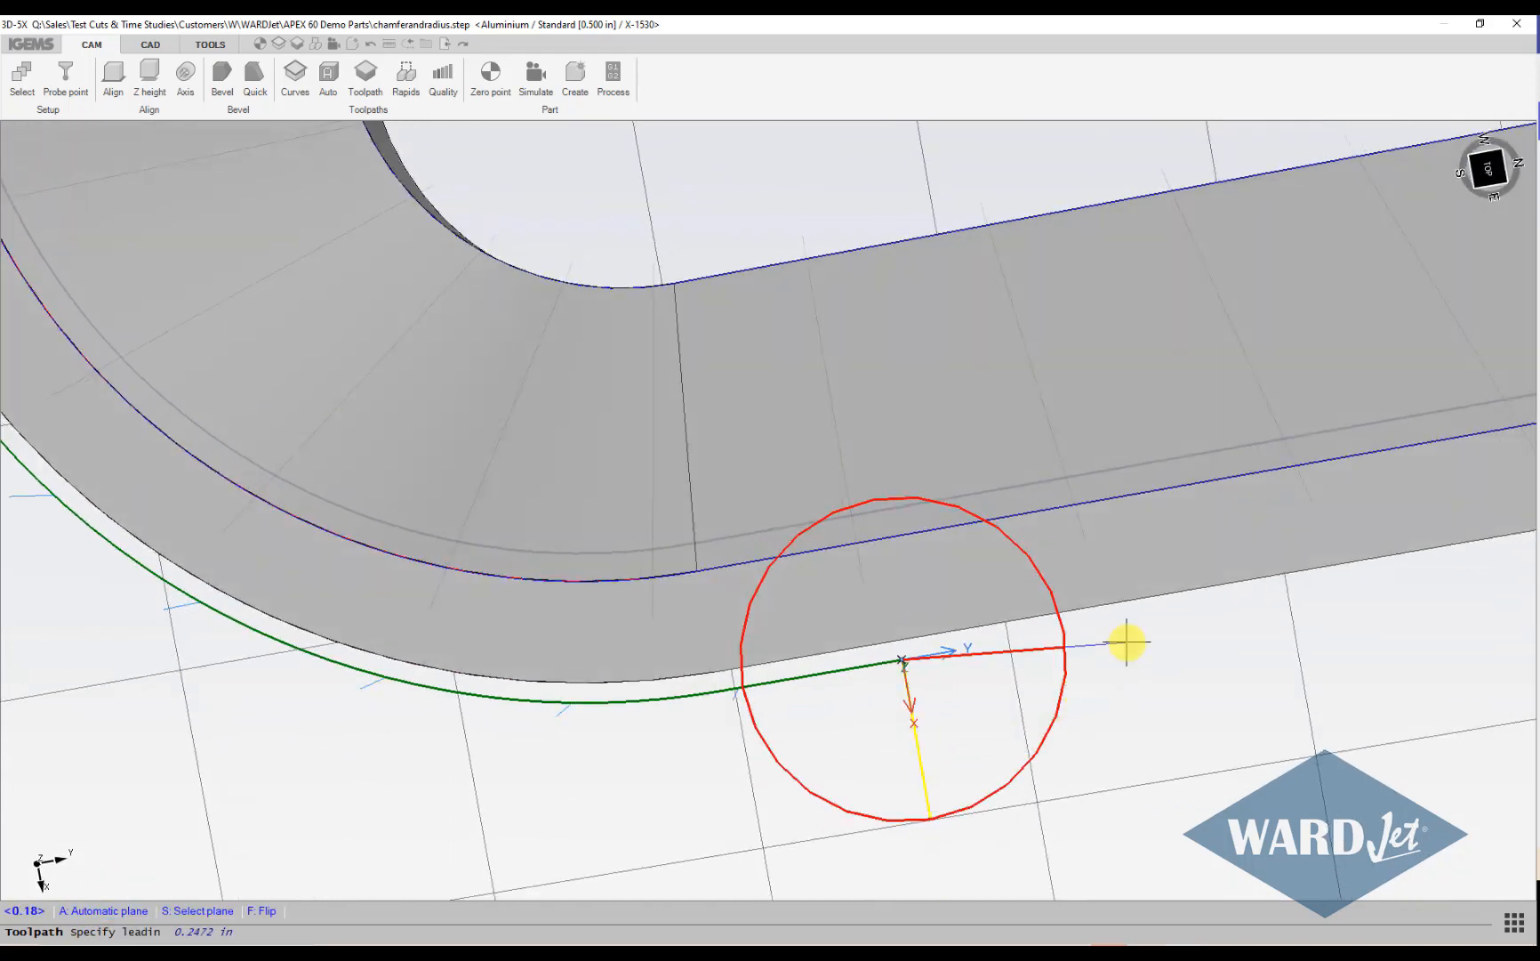
Place a 0.18 in lead-in at the straight-side end of the chamfer cut and a 0.05 in lead-out at its bend end.
{"action": "left_click", "coordinate": [1128, 629]}
{"action": "left_click", "coordinate": [1093, 644]}
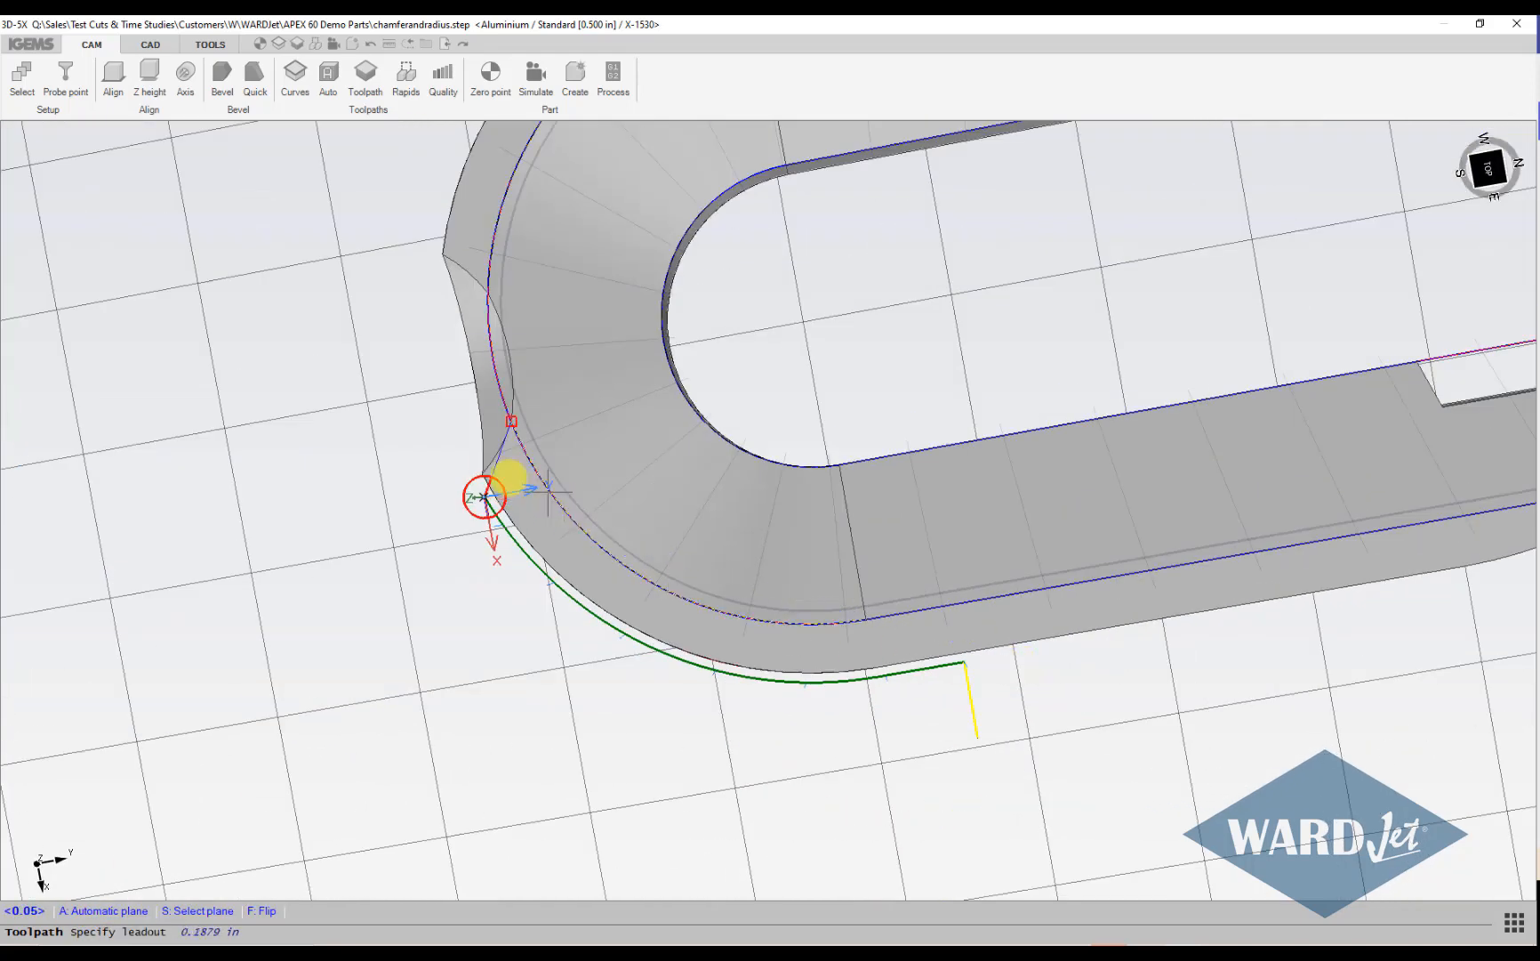
{"action": "left_click", "coordinate": [465, 469]}
{"action": "middle_click_drag", "start_coordinate": [732, 584], "coordinate": [995, 634]}
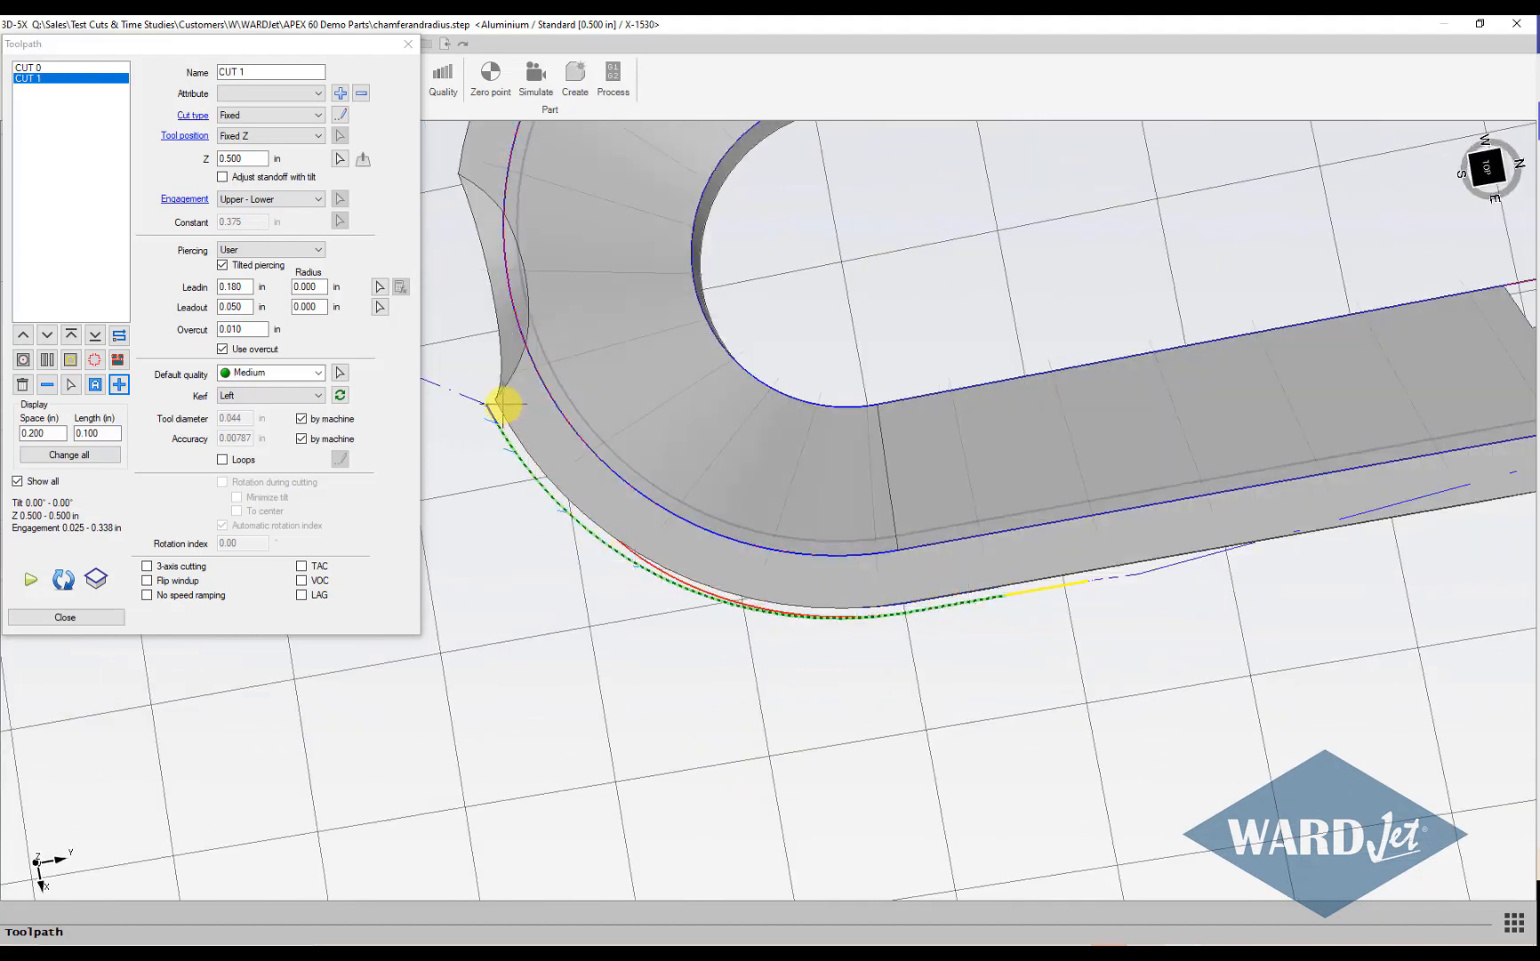
{"action": "middle_click_drag", "start_coordinate": [801, 637], "coordinate": [720, 436]}
{"action": "scroll", "coordinate": [741, 689], "scroll_direction": "up", "scroll_amount": 3}
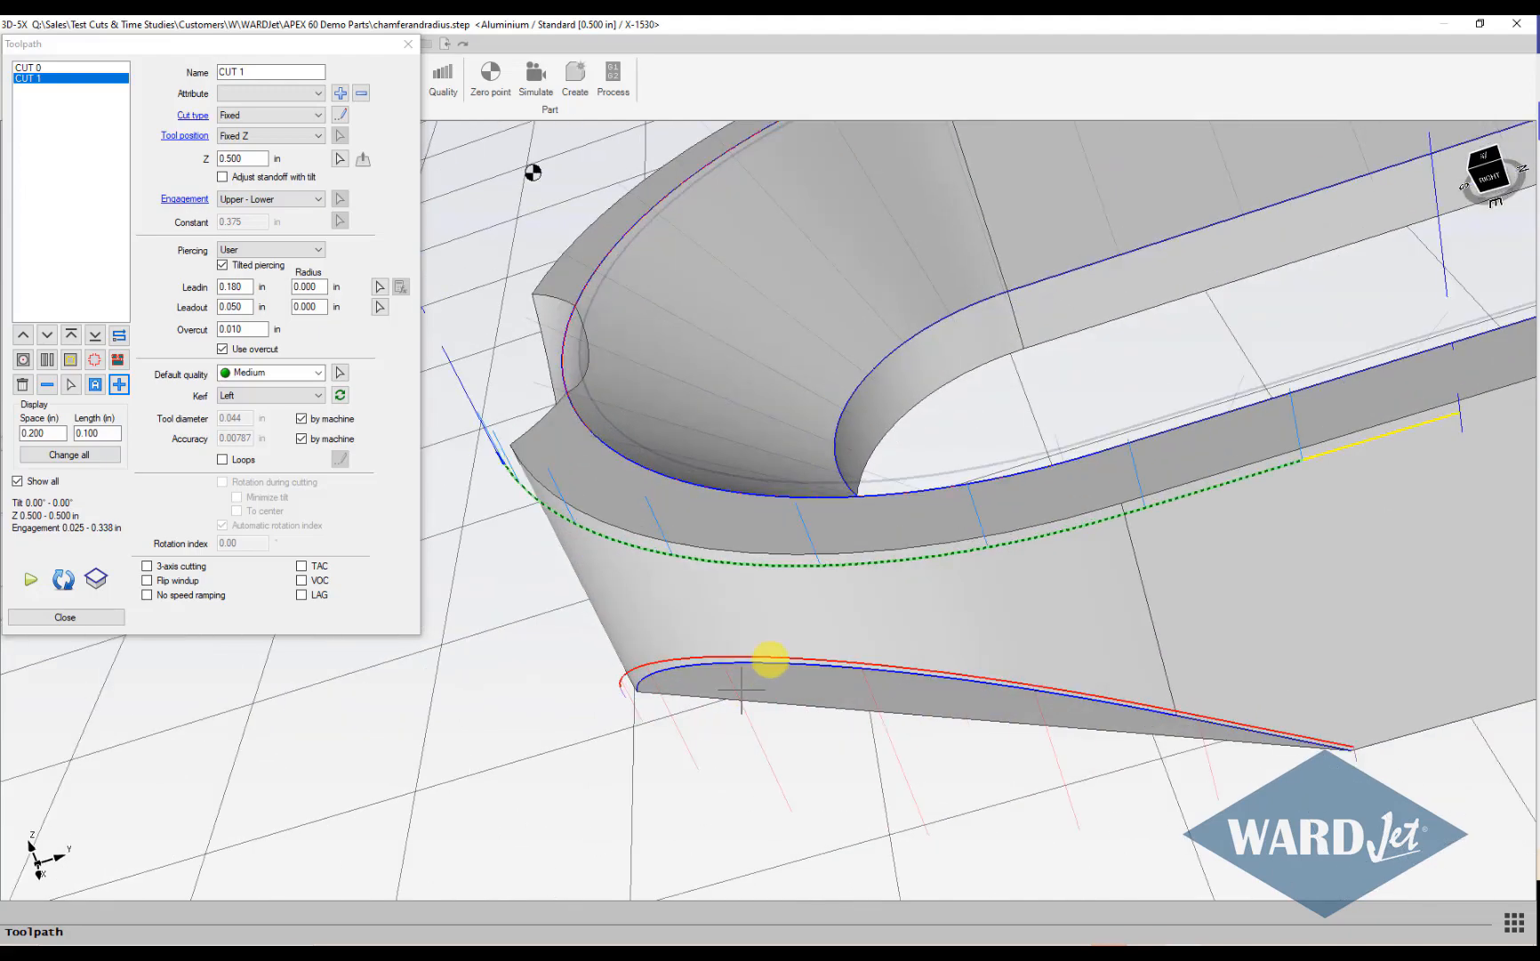
{"action": "middle_click_drag", "start_coordinate": [794, 648], "coordinate": [720, 614]}
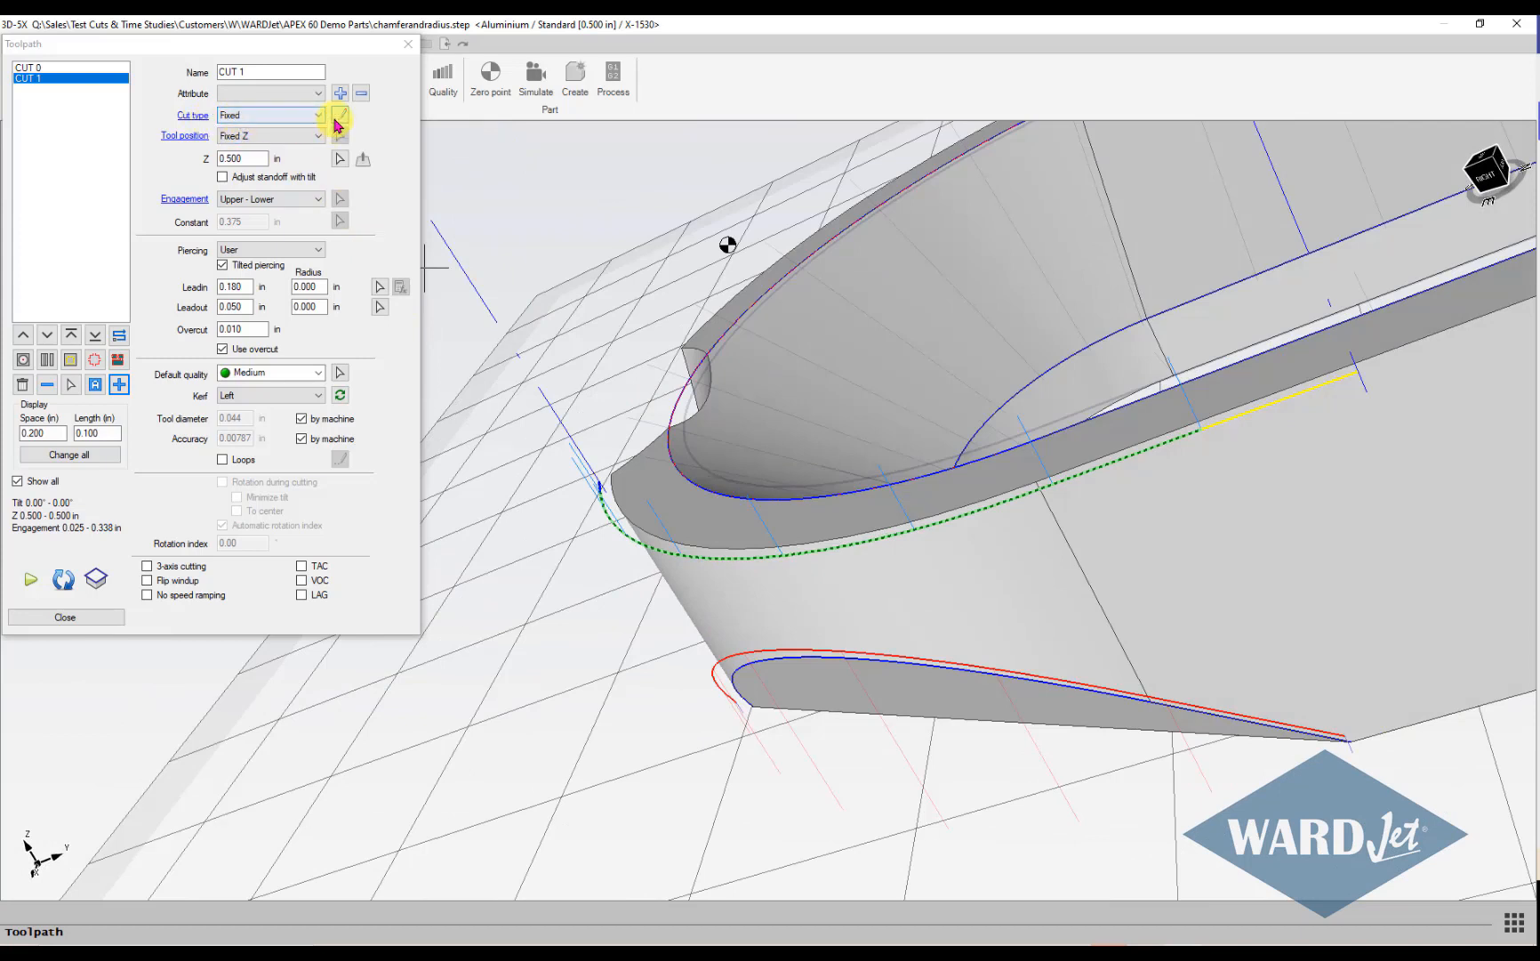
Define the chamfer cut's fixed tilt by two points, from the arched curve to its projection on the chamfer's lower straight edge.
{"action": "left_click", "coordinate": [340, 117]}
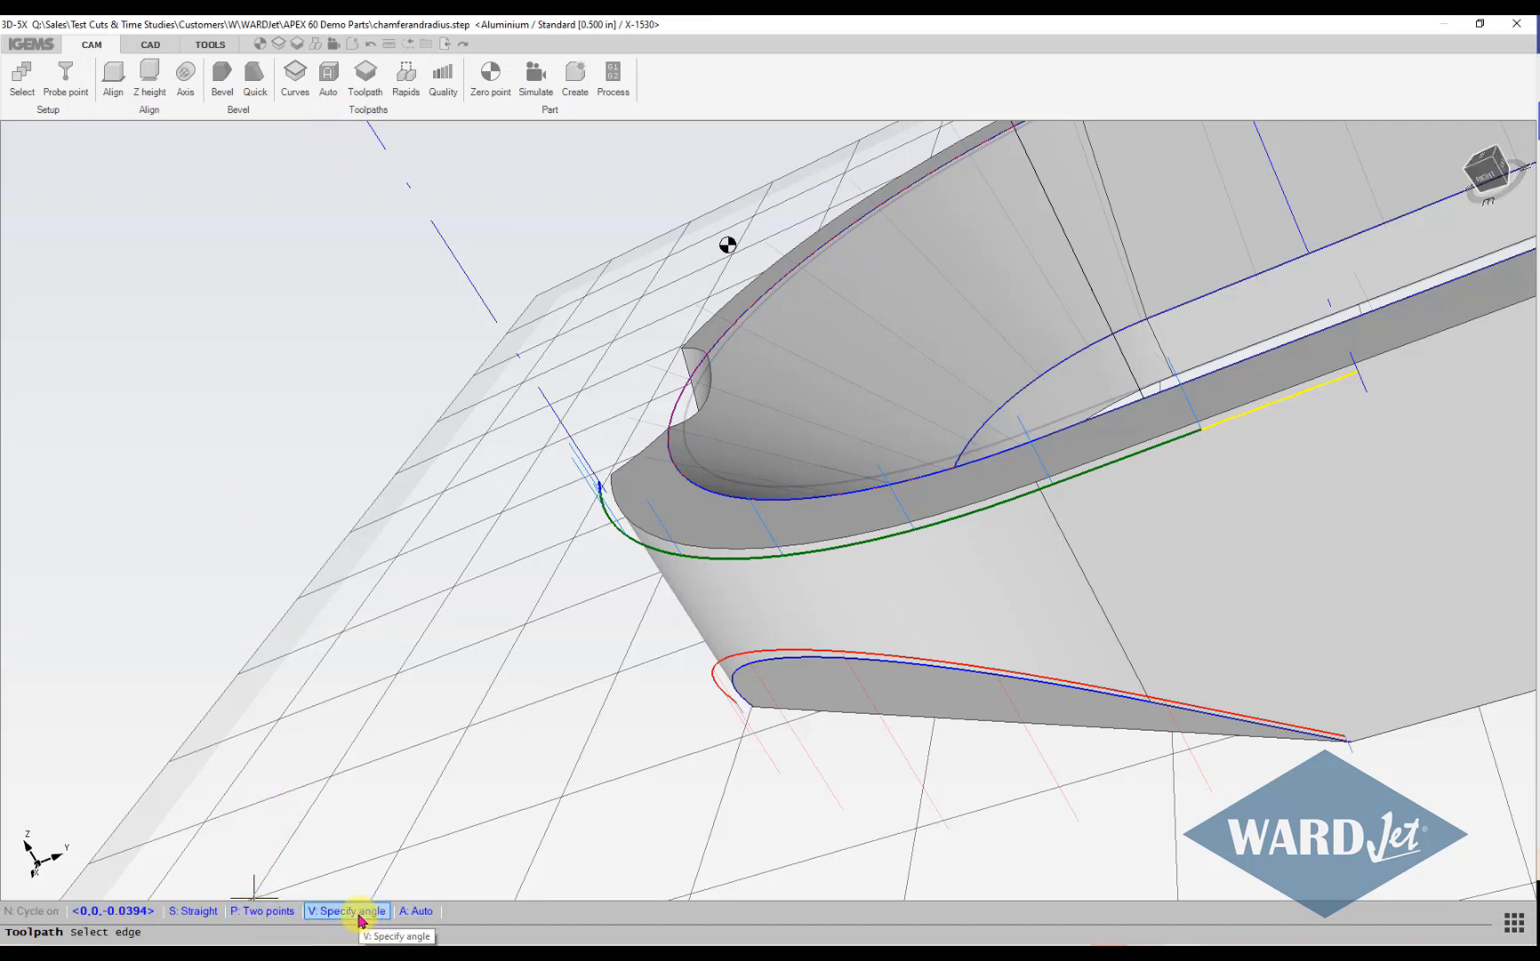
{"action": "left_click", "coordinate": [264, 919]}
{"action": "middle_click_drag", "start_coordinate": [458, 845], "coordinate": [640, 763]}
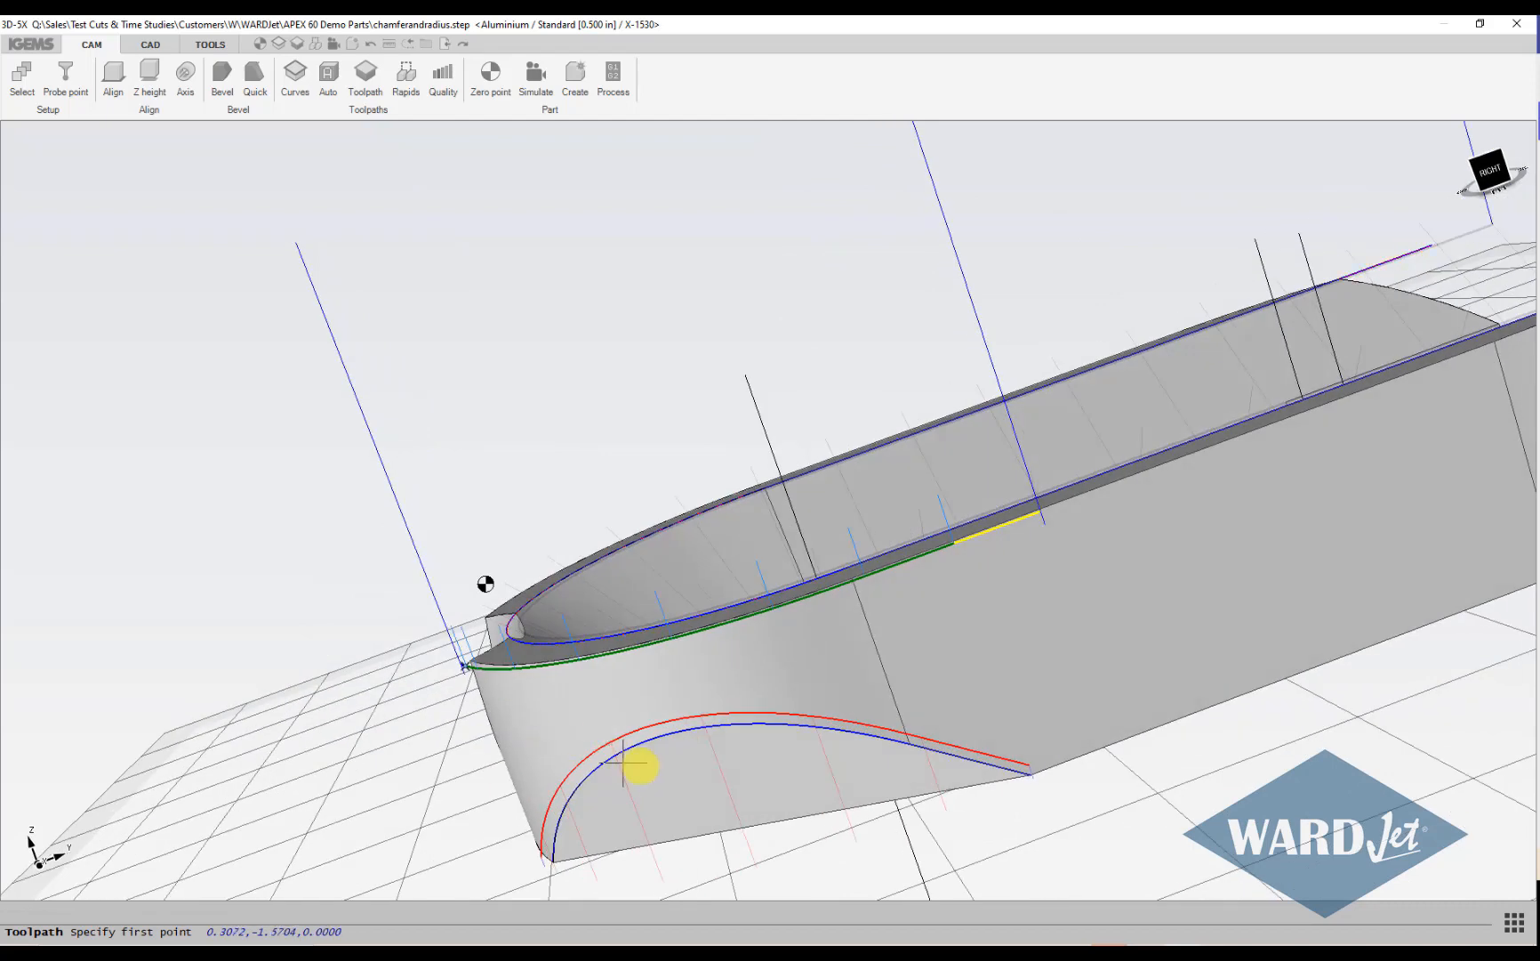
{"action": "left_click", "coordinate": [667, 735]}
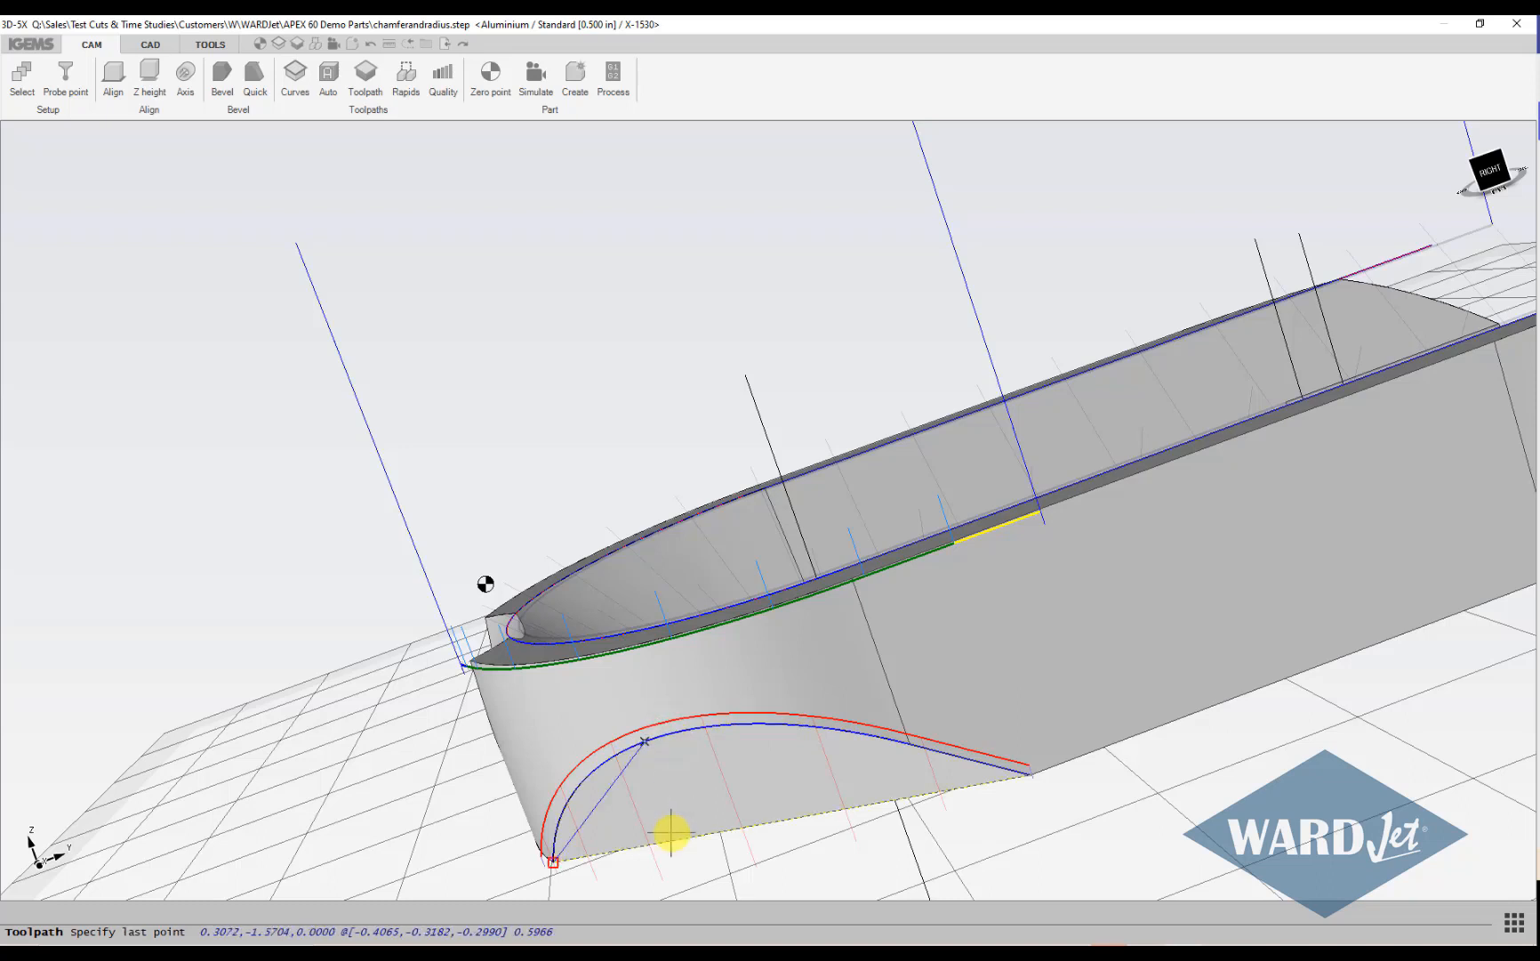
{"action": "right_click", "coordinate": [675, 824]}
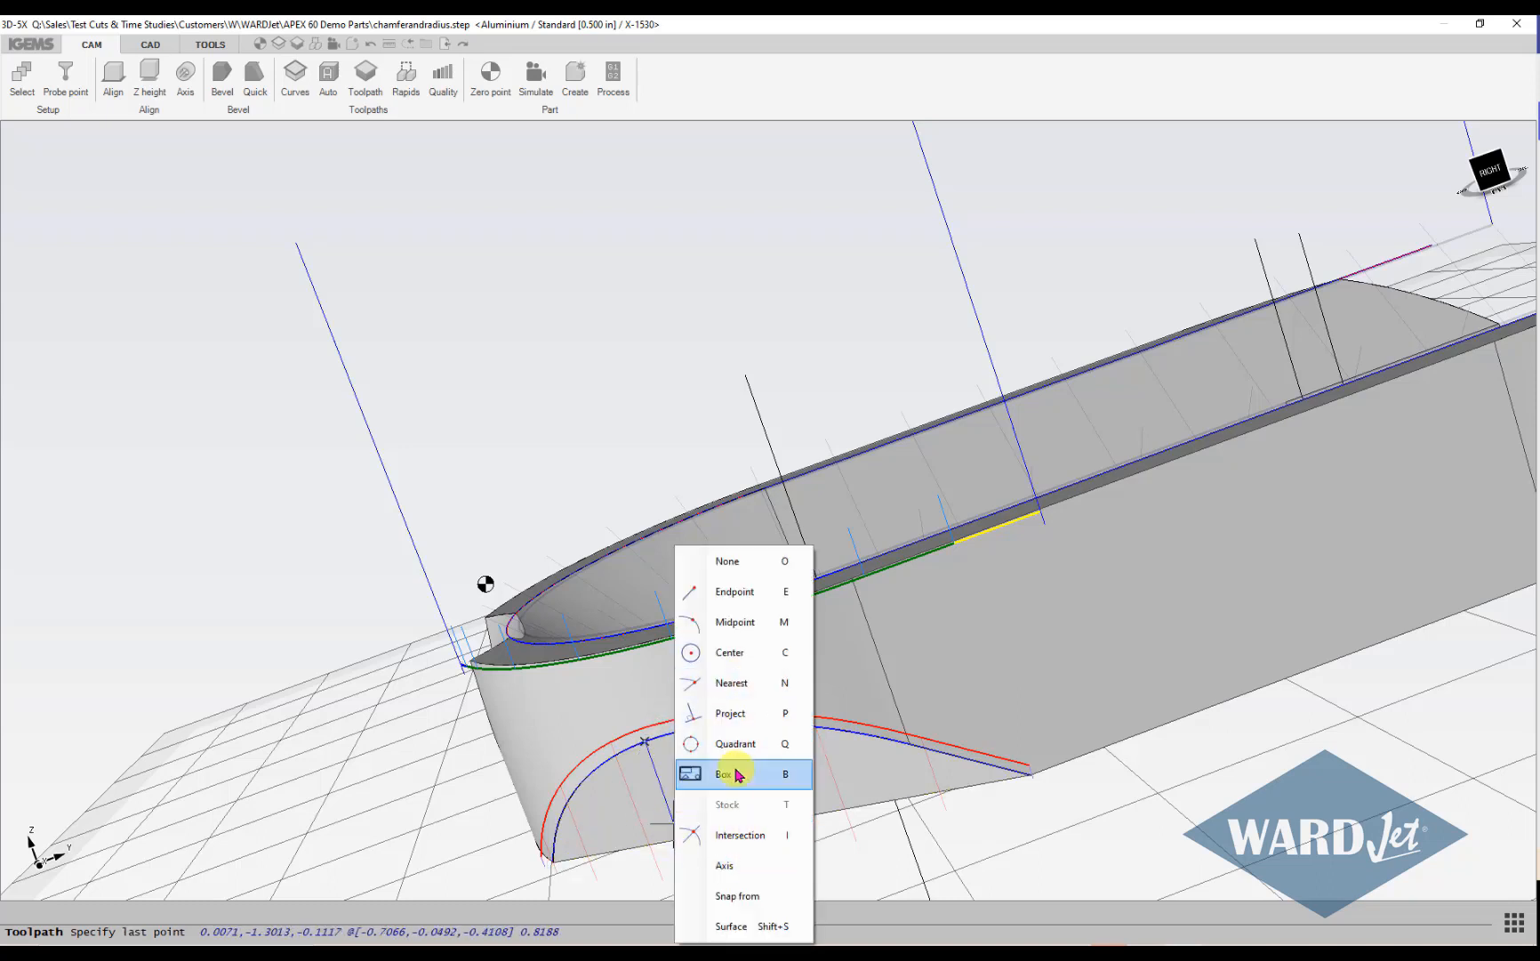
{"action": "left_click", "coordinate": [728, 713]}
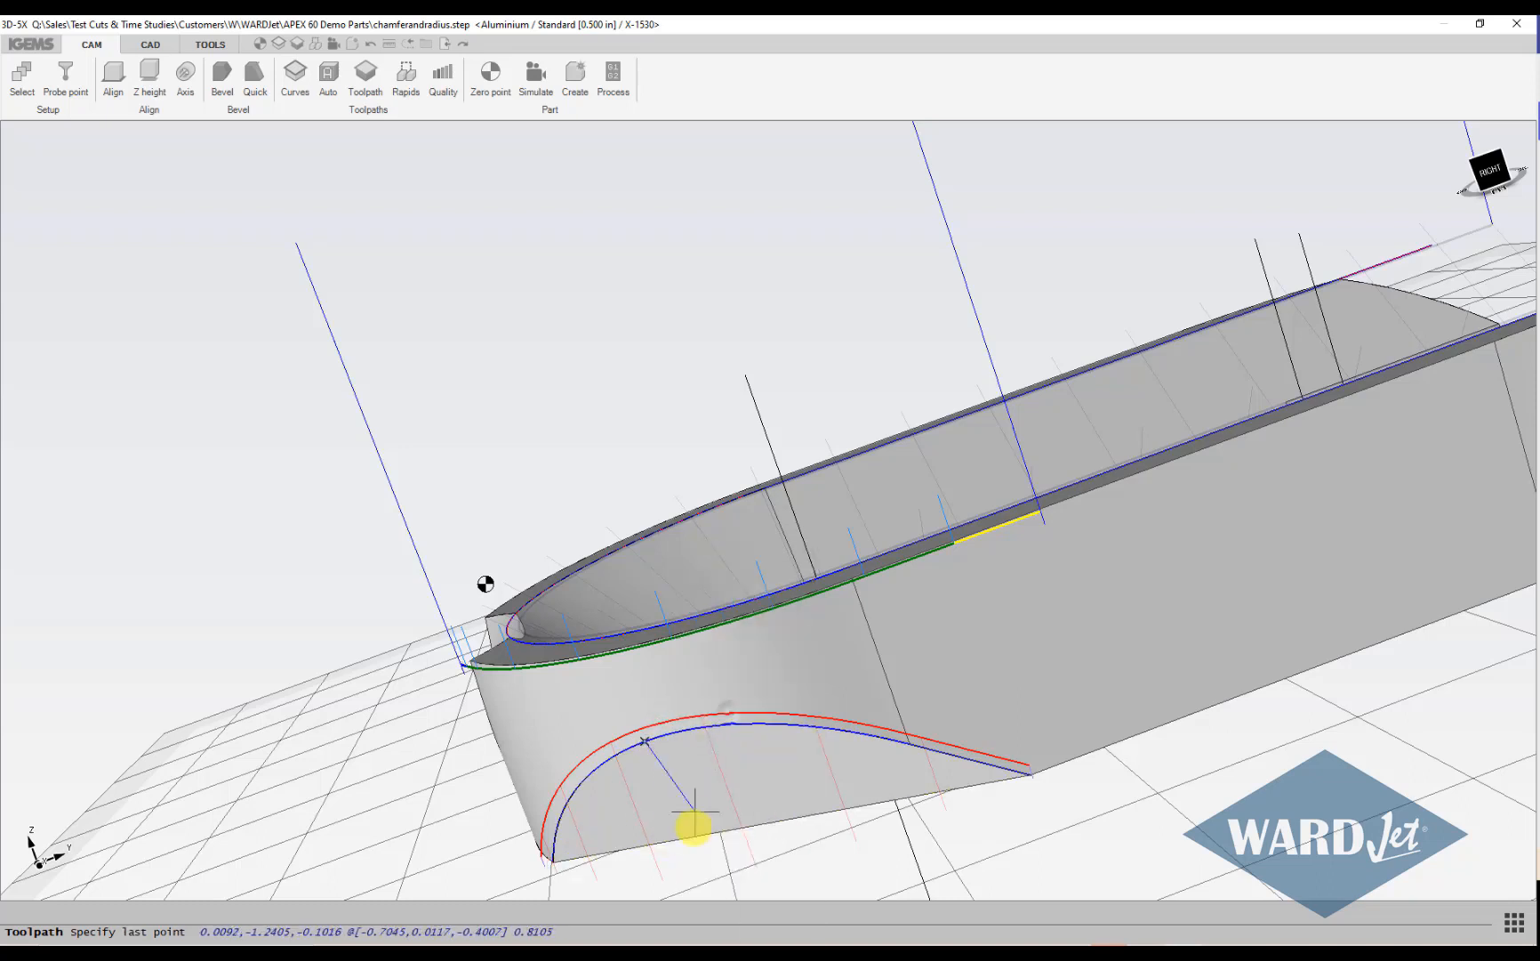
{"action": "left_click", "coordinate": [698, 834]}
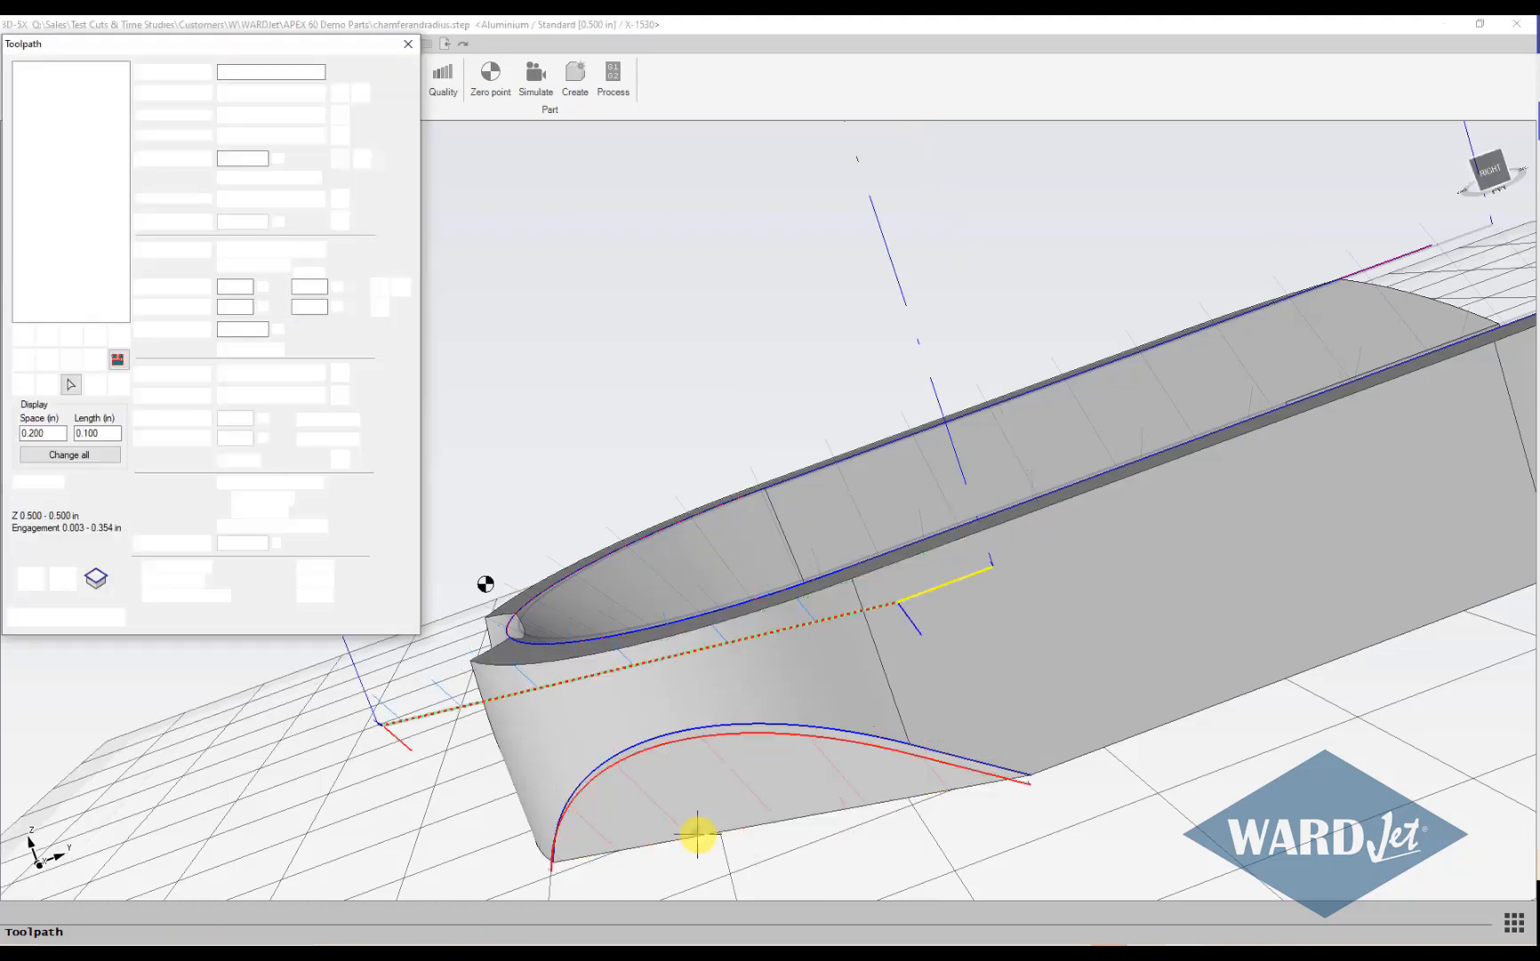
{"action": "middle_click_drag", "start_coordinate": [698, 834], "coordinate": [623, 854]}
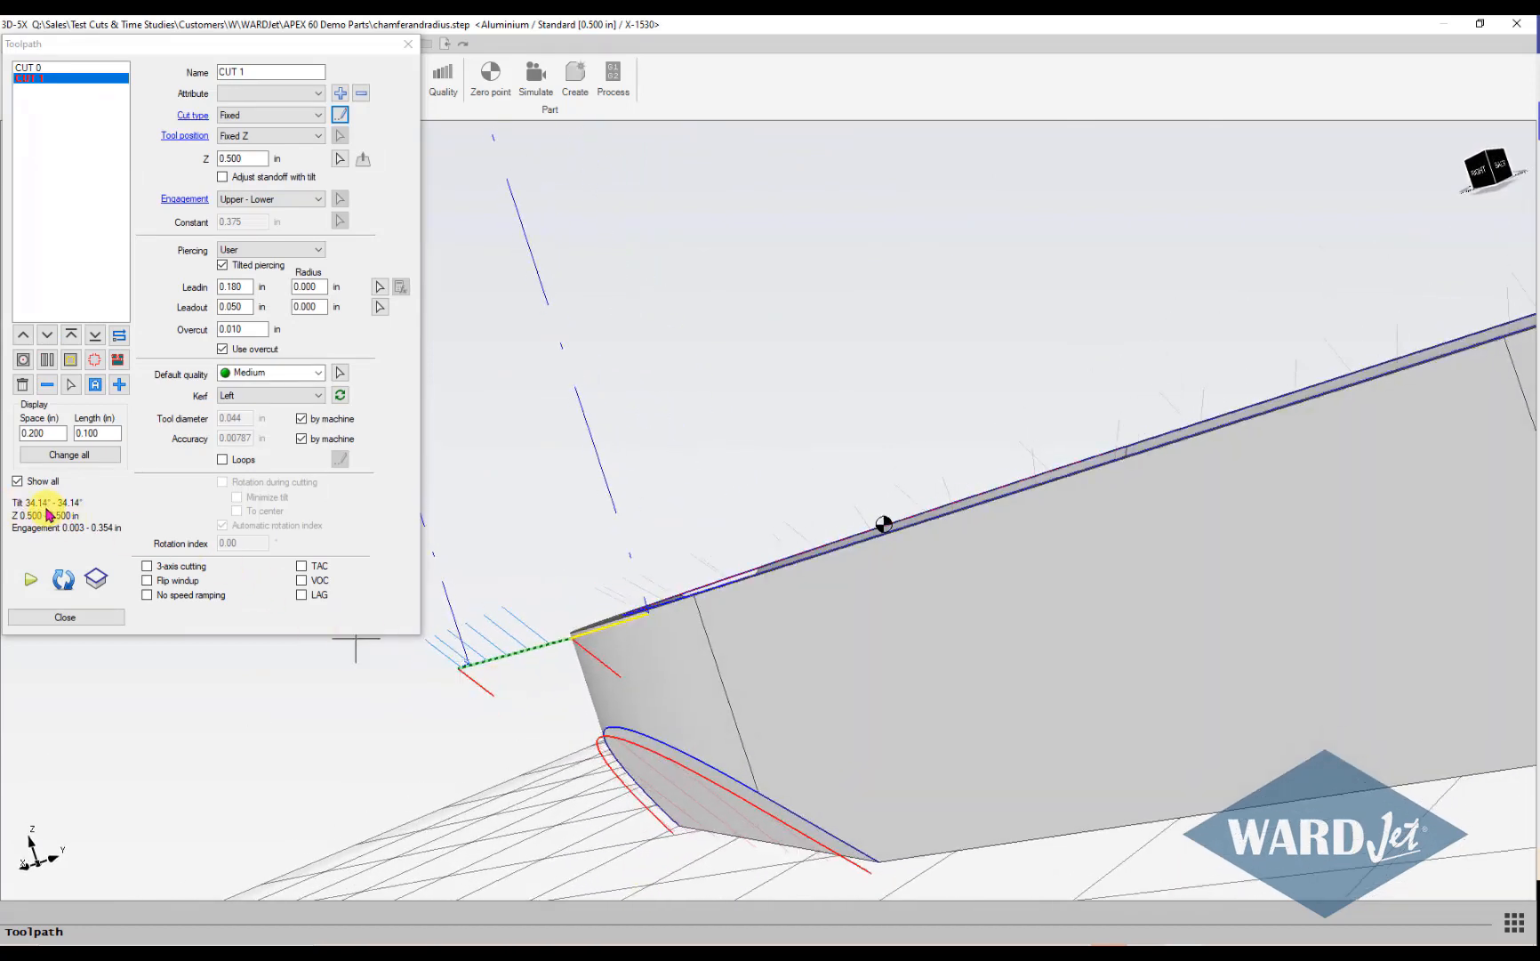
Review the chamfer cut's engagement illustration, then set the engagement to Tool - Table / Plane.
{"action": "middle_click_drag", "start_coordinate": [716, 815], "coordinate": [914, 706]}
{"action": "middle_click_drag", "start_coordinate": [751, 647], "coordinate": [800, 578]}
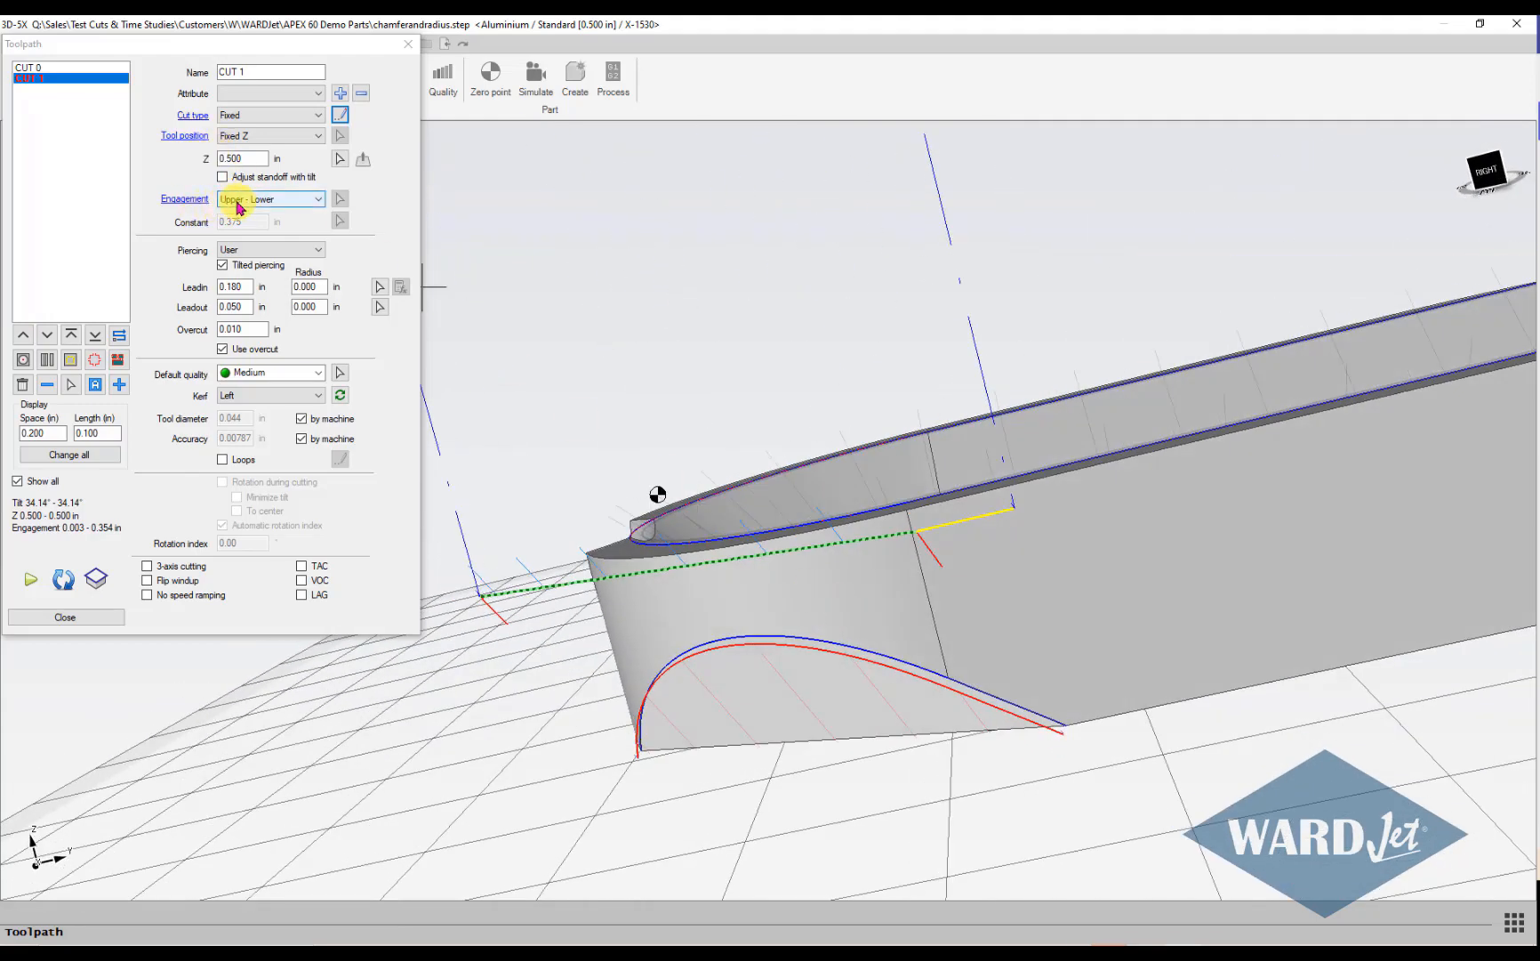
{"action": "left_click", "coordinate": [193, 200]}
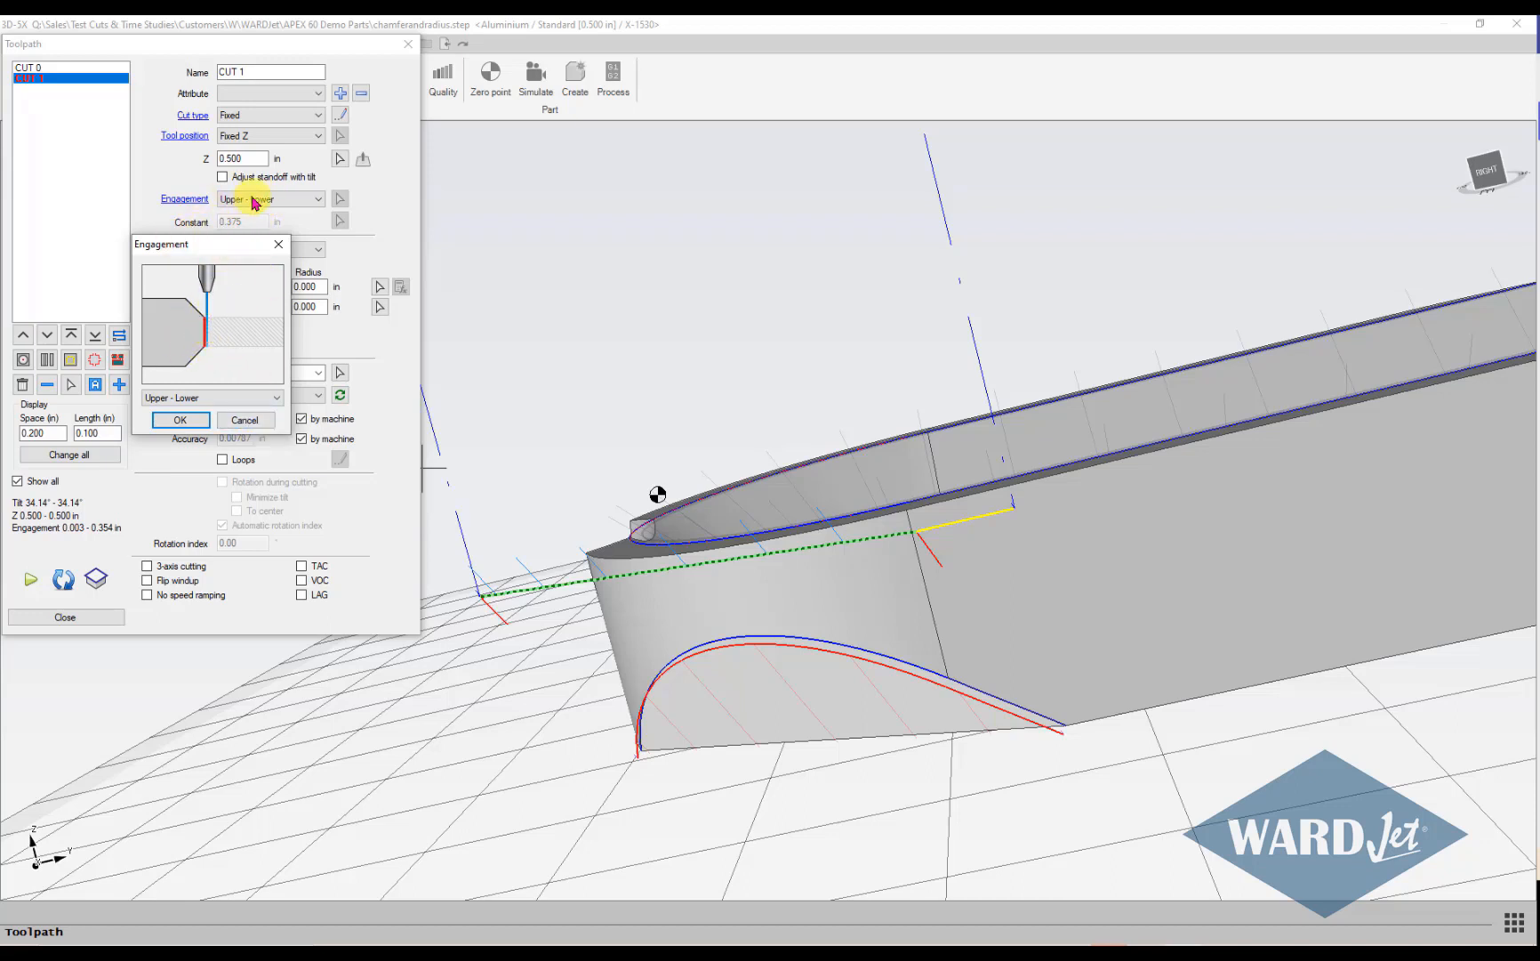
{"action": "left_click", "coordinate": [241, 420]}
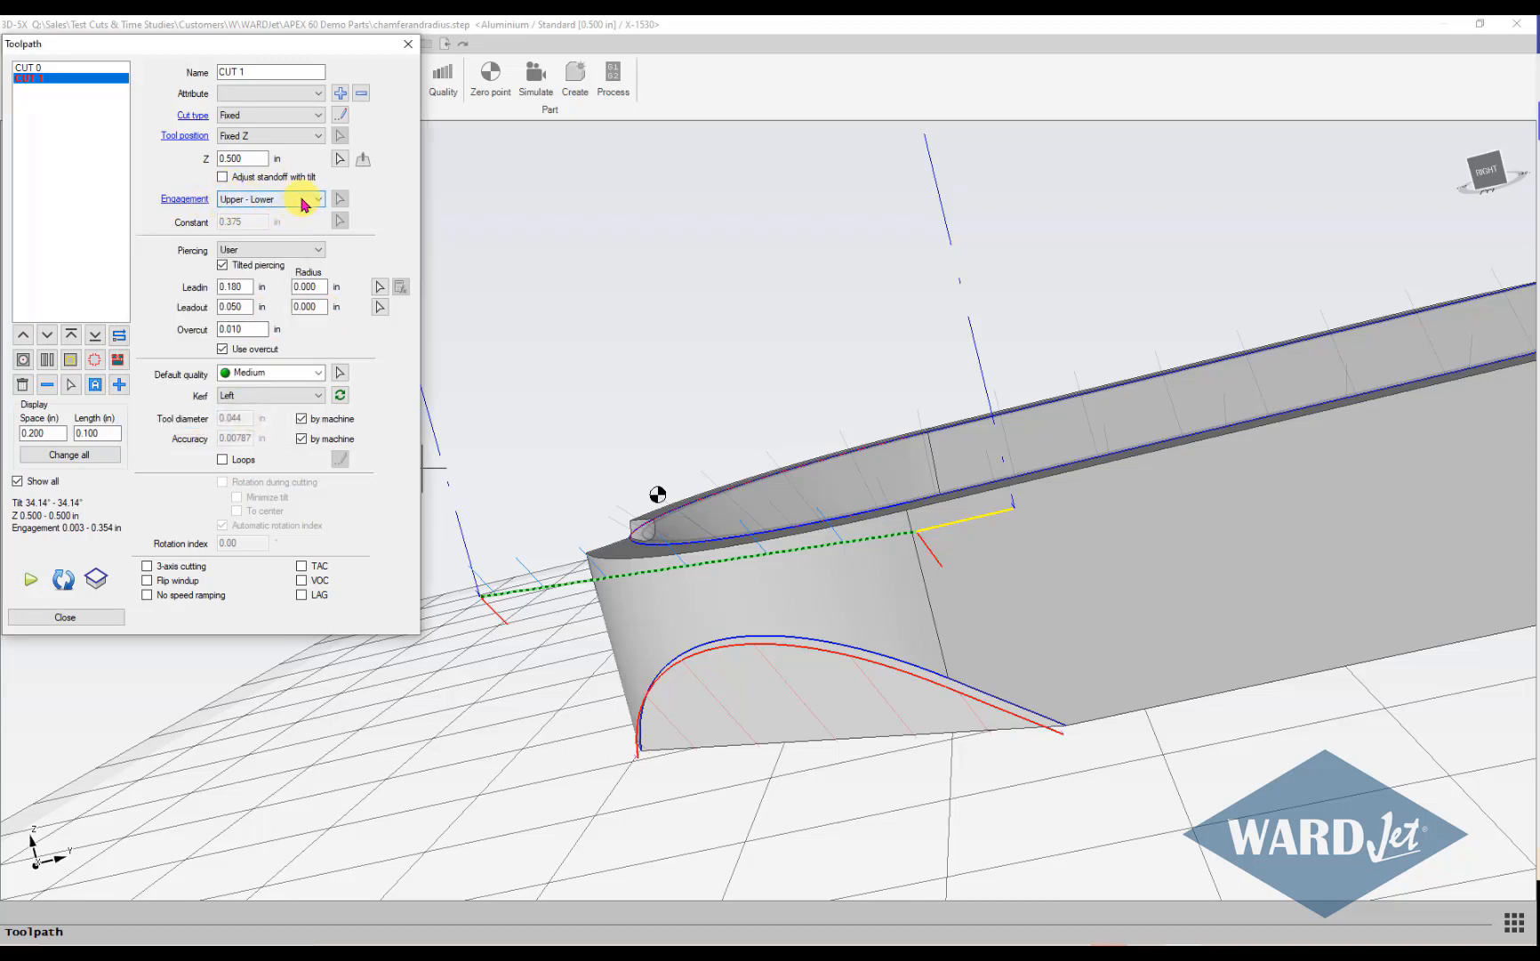
{"action": "left_click", "coordinate": [318, 201]}
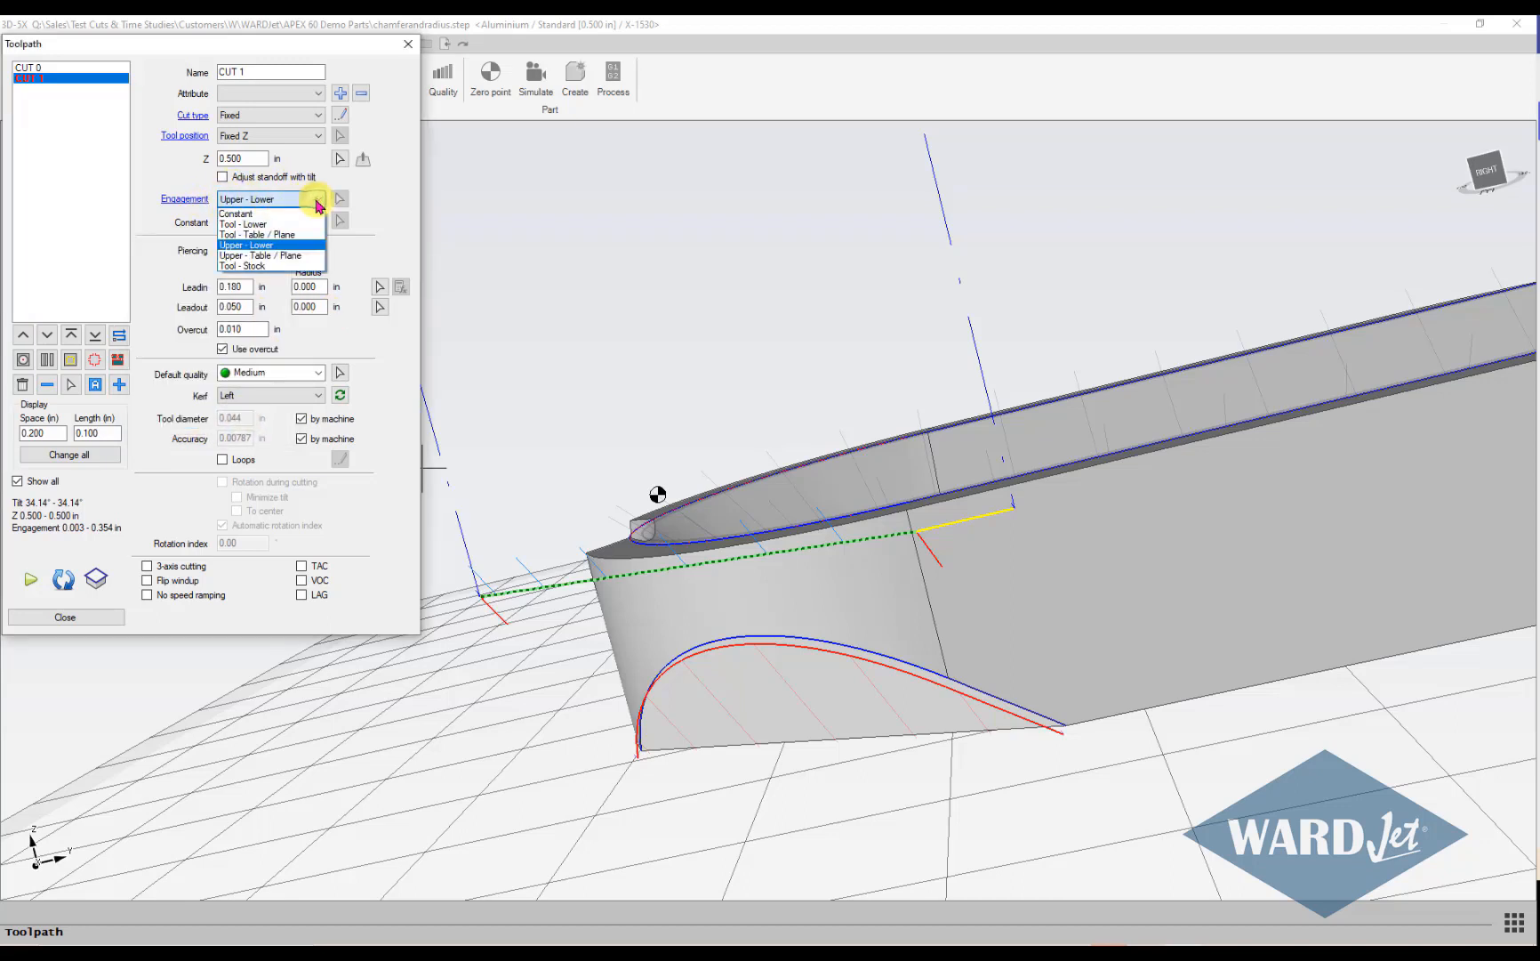
{"action": "left_click", "coordinate": [256, 235]}
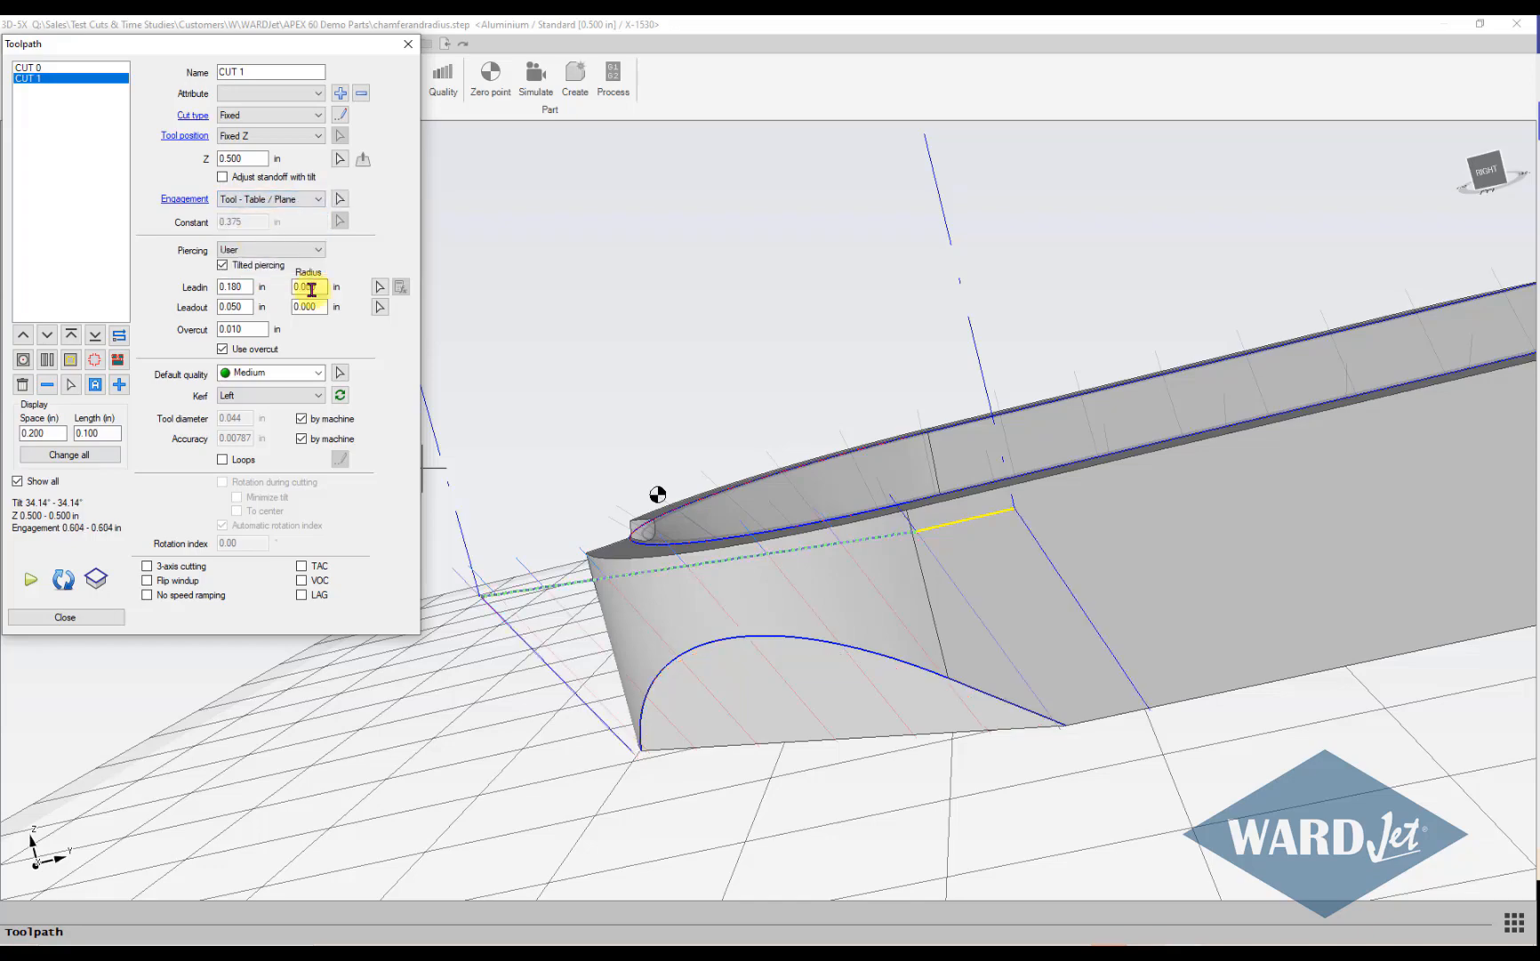
Redirect the chamfer cut's lead-in to start outside the part's straight side, about 0.22 in long.
{"action": "middle_click_drag", "start_coordinate": [736, 749], "coordinate": [1101, 621]}
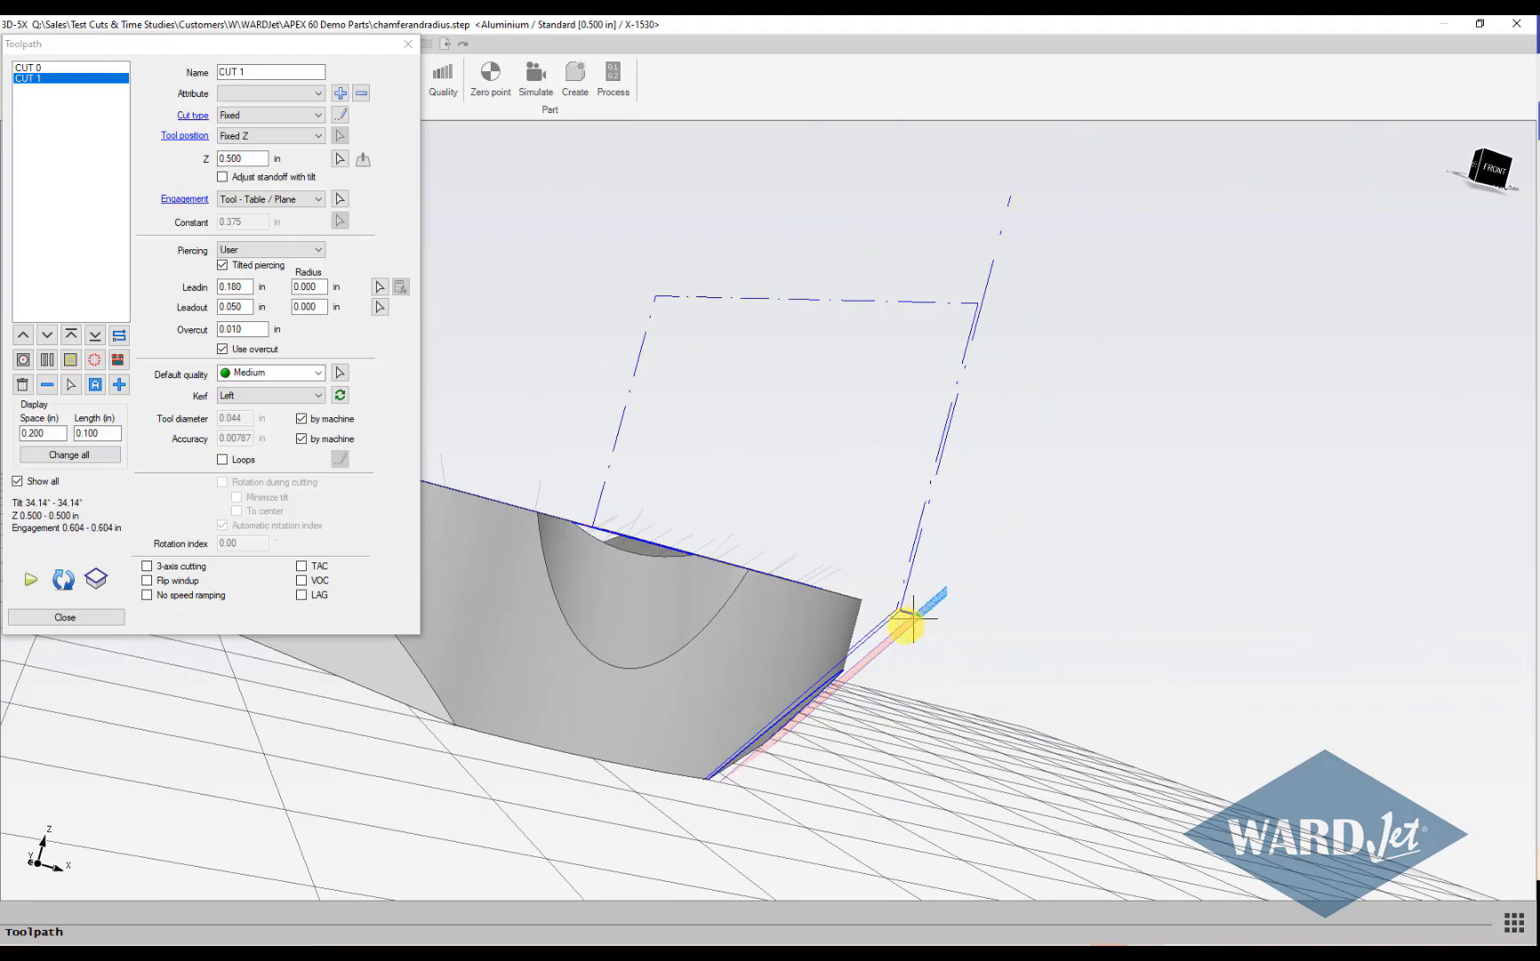
{"action": "middle_click_drag", "start_coordinate": [901, 667], "coordinate": [1192, 675]}
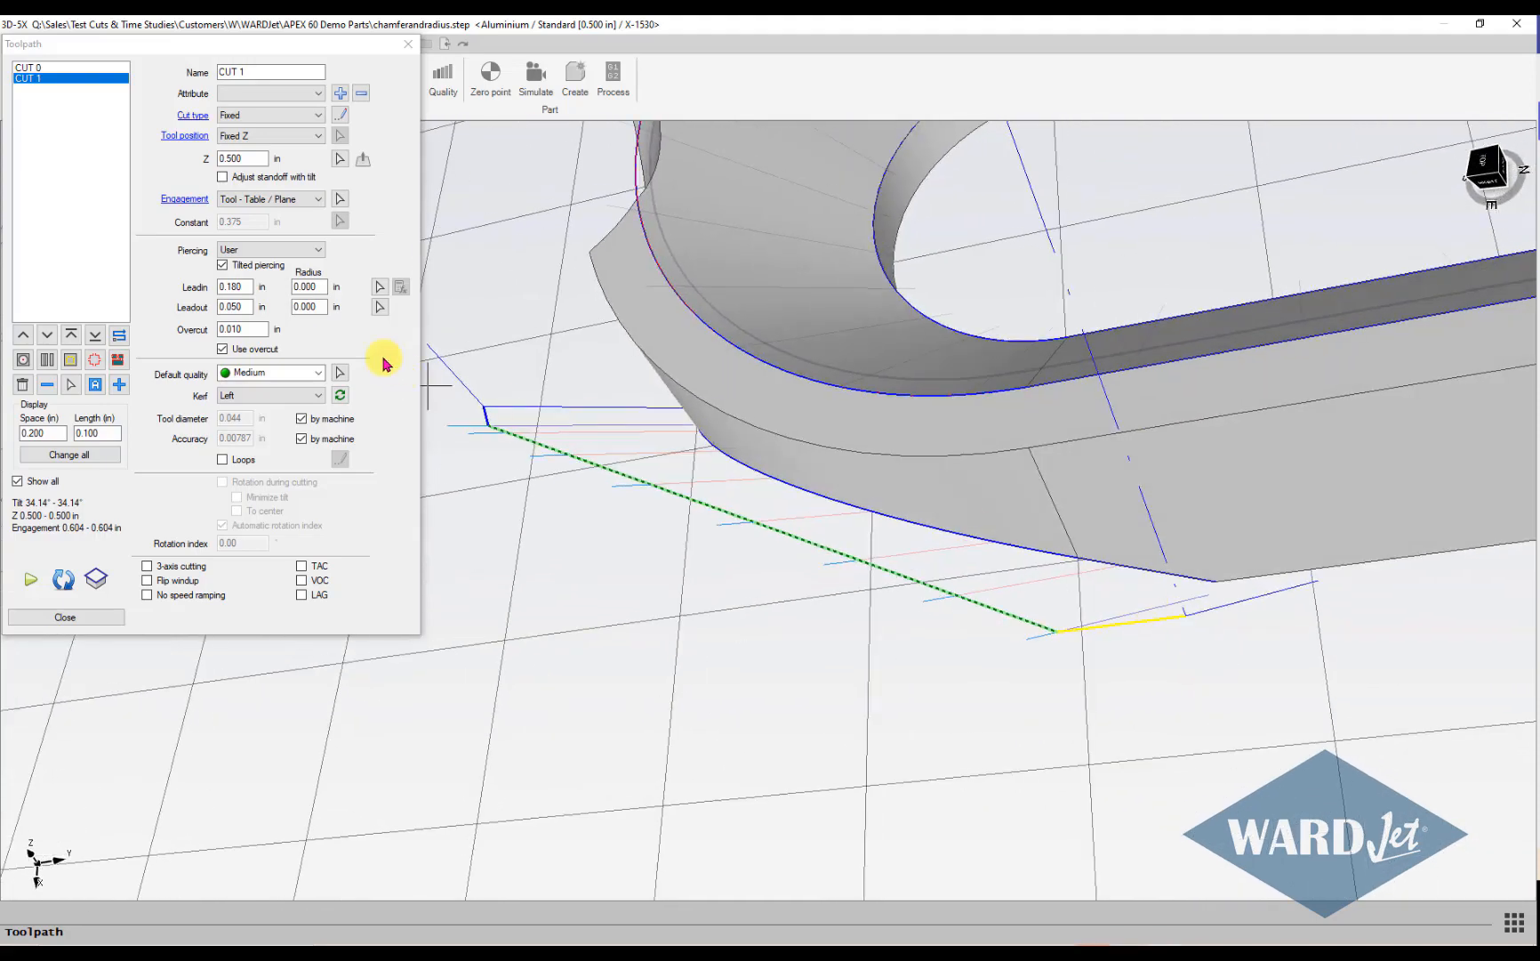
{"action": "left_click", "coordinate": [379, 287]}
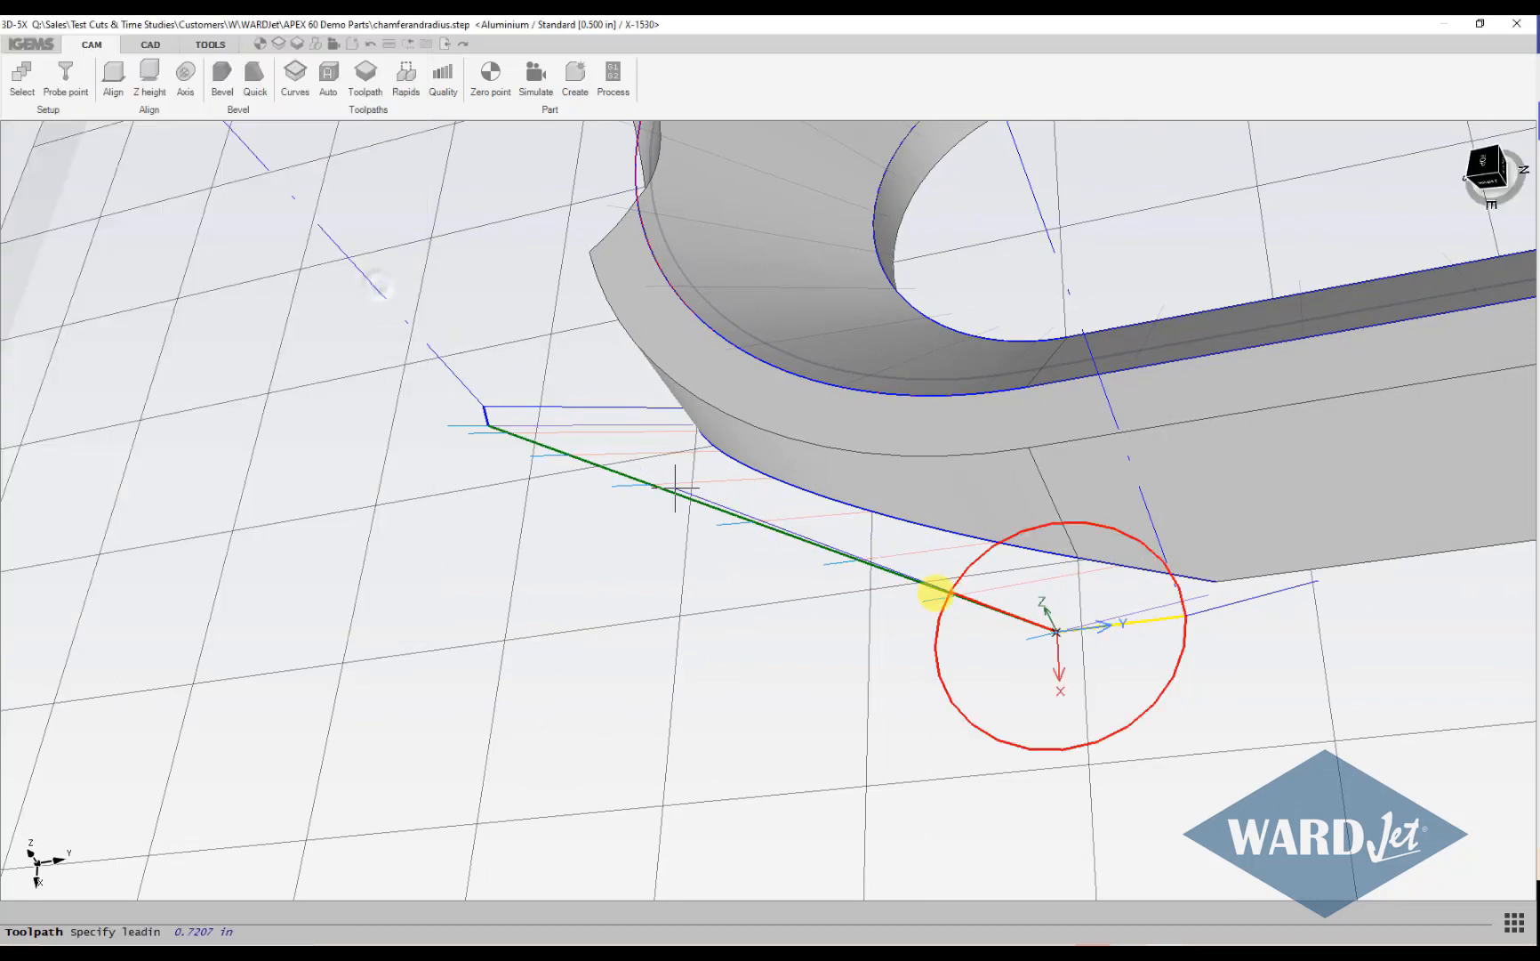
{"action": "left_click", "coordinate": [1203, 679]}
{"action": "middle_click_drag", "start_coordinate": [1200, 678], "coordinate": [1238, 726]}
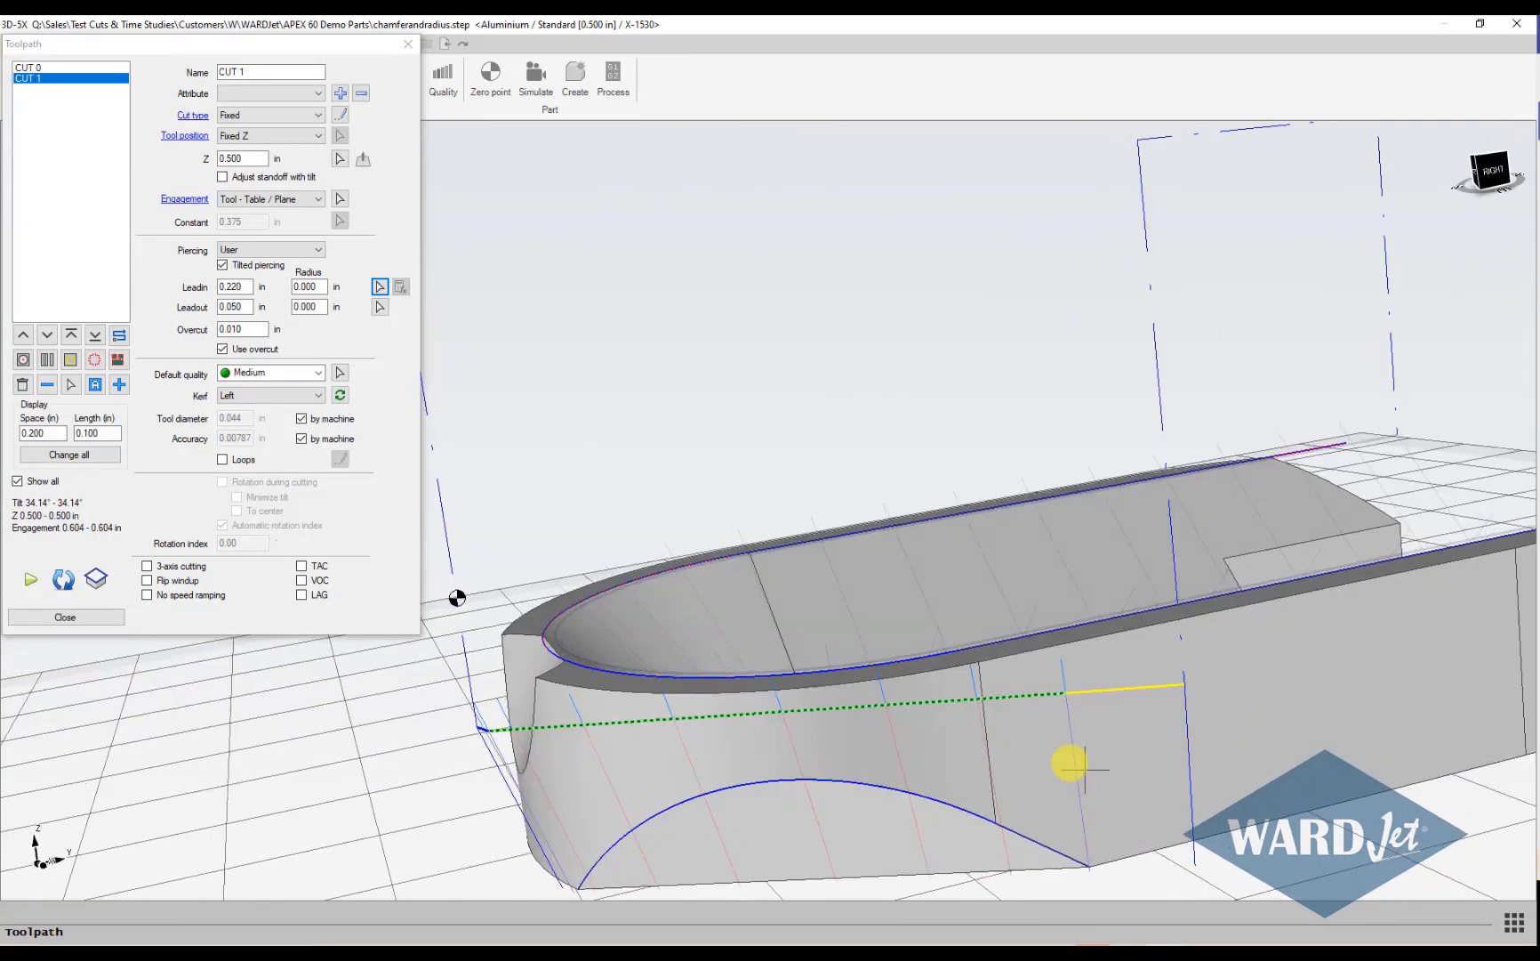
Redirect the chamfer cut's lead-out away from the part at the bend end, about 0.139 in long.
{"action": "scroll", "coordinate": [916, 758], "scroll_direction": "up", "scroll_amount": 5}
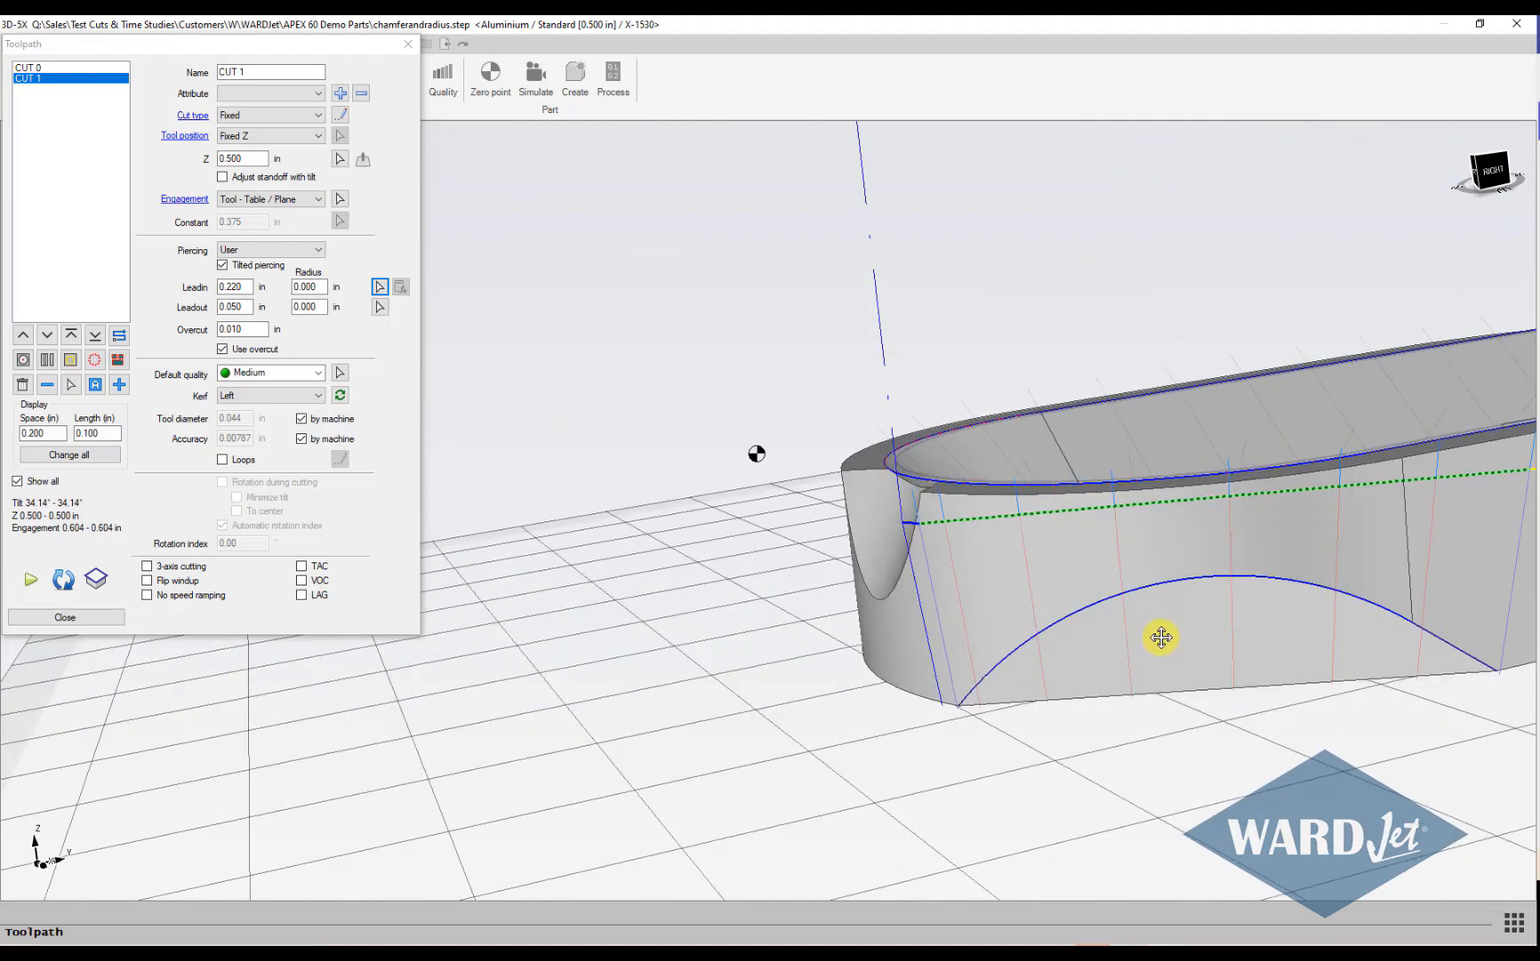
{"action": "middle_click_drag", "start_coordinate": [925, 551], "coordinate": [932, 705]}
{"action": "scroll", "coordinate": [925, 661], "scroll_direction": "up", "scroll_amount": 3}
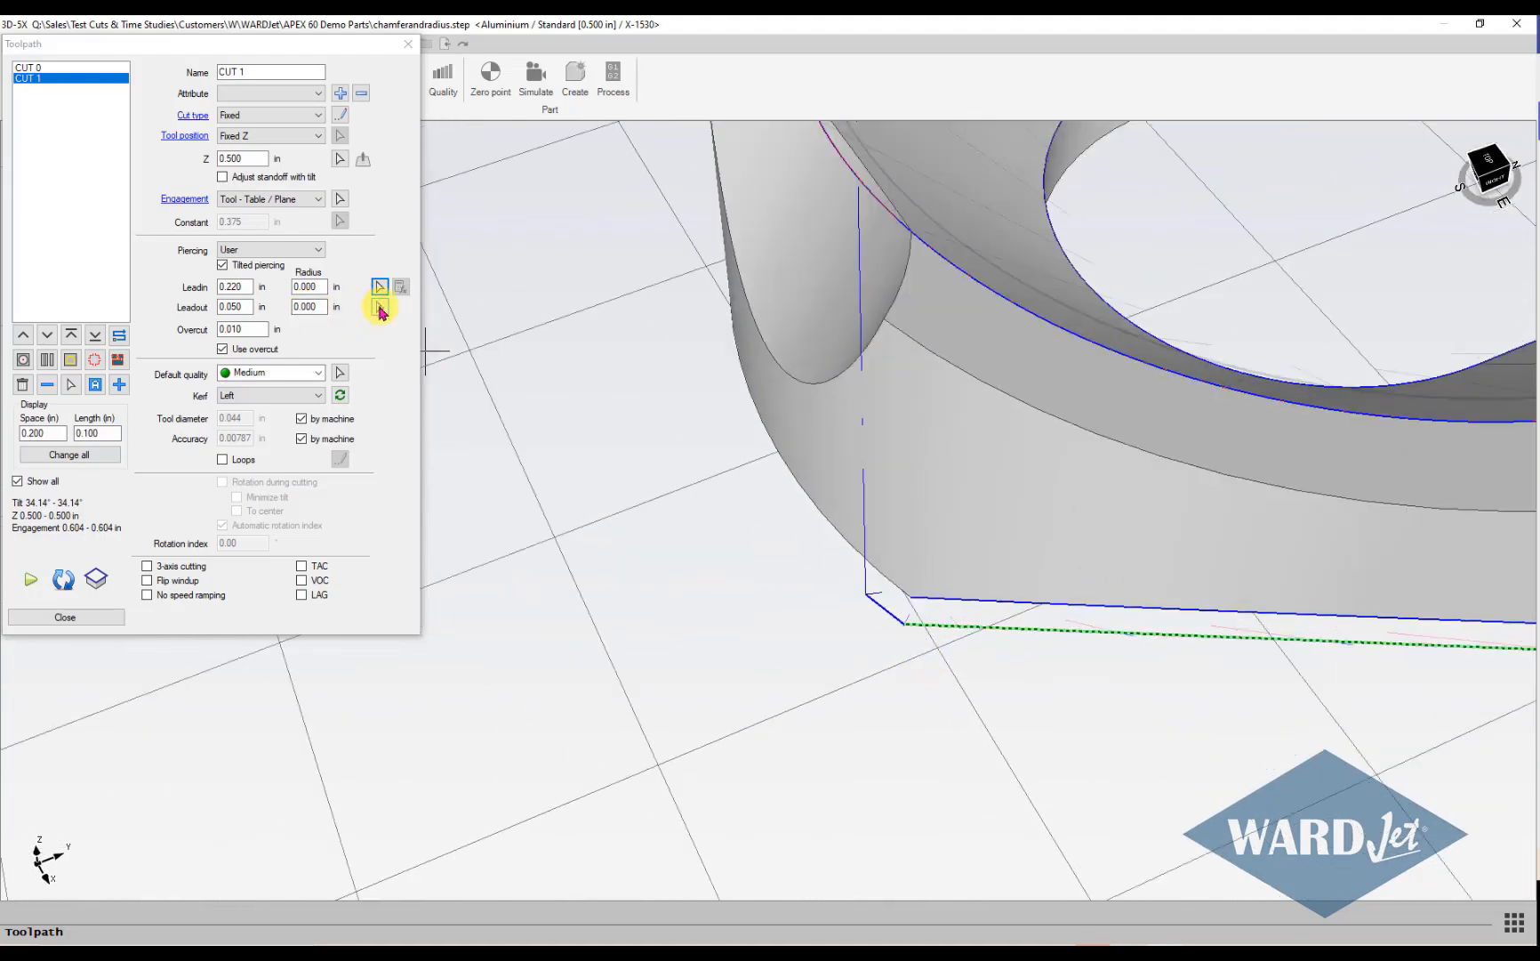
{"action": "left_click", "coordinate": [380, 307]}
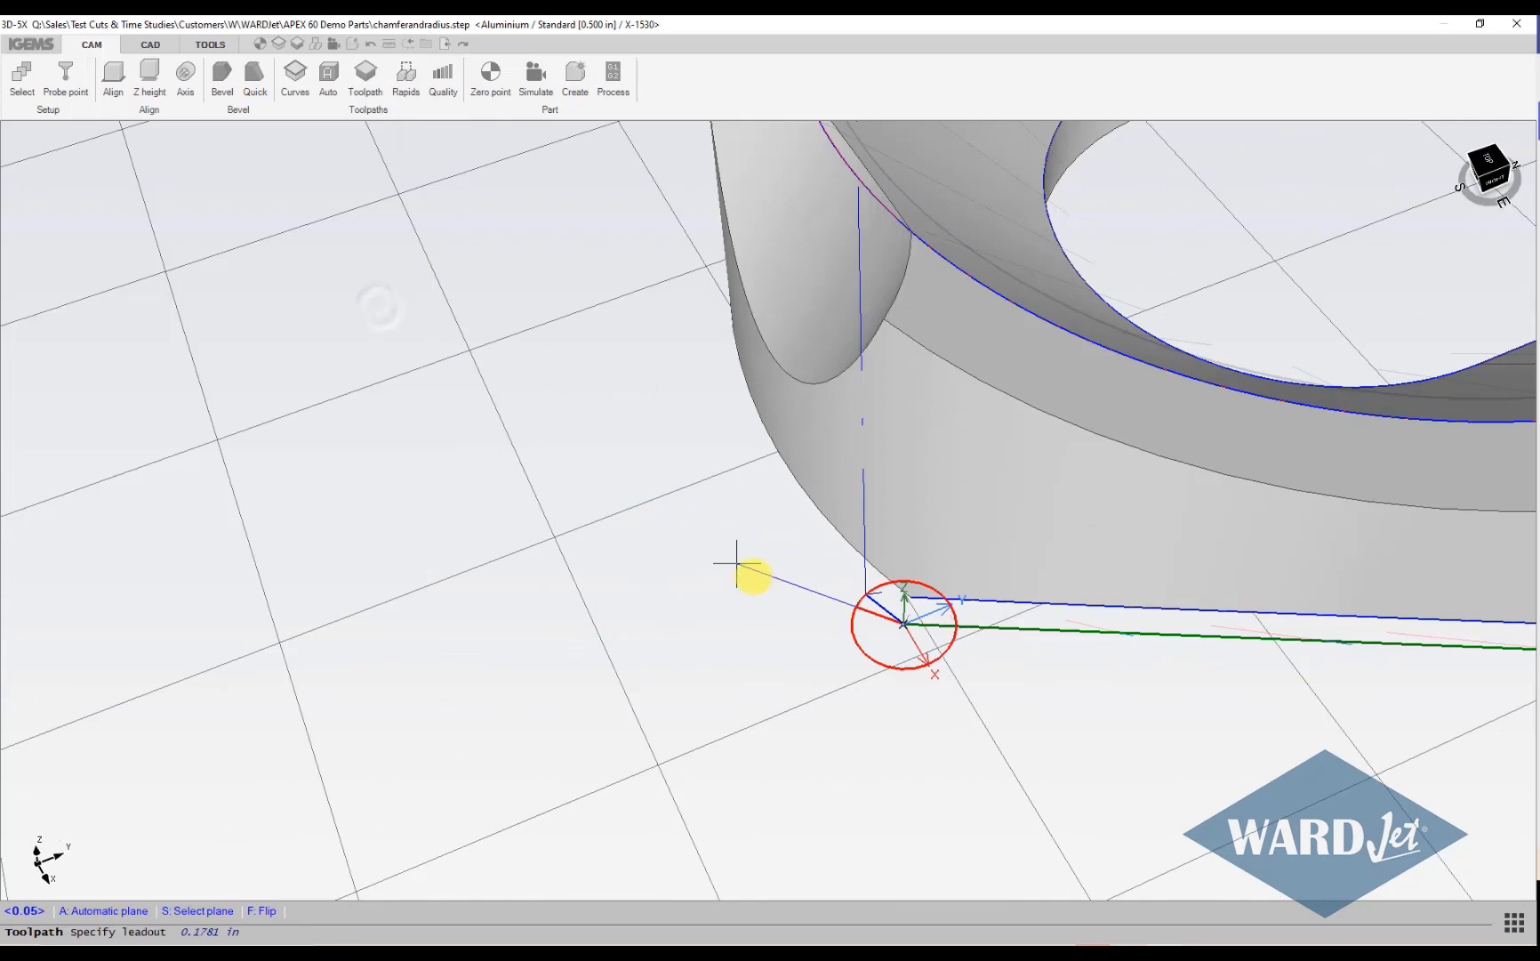
{"action": "left_click", "coordinate": [760, 614]}
{"action": "middle_click_drag", "start_coordinate": [757, 612], "coordinate": [828, 509]}
{"action": "scroll", "coordinate": [918, 649], "scroll_direction": "up", "scroll_amount": 5}
{"action": "scroll", "coordinate": [917, 639], "scroll_direction": "down", "scroll_amount": 4}
{"action": "scroll", "coordinate": [981, 656], "scroll_direction": "down", "scroll_amount": 3}
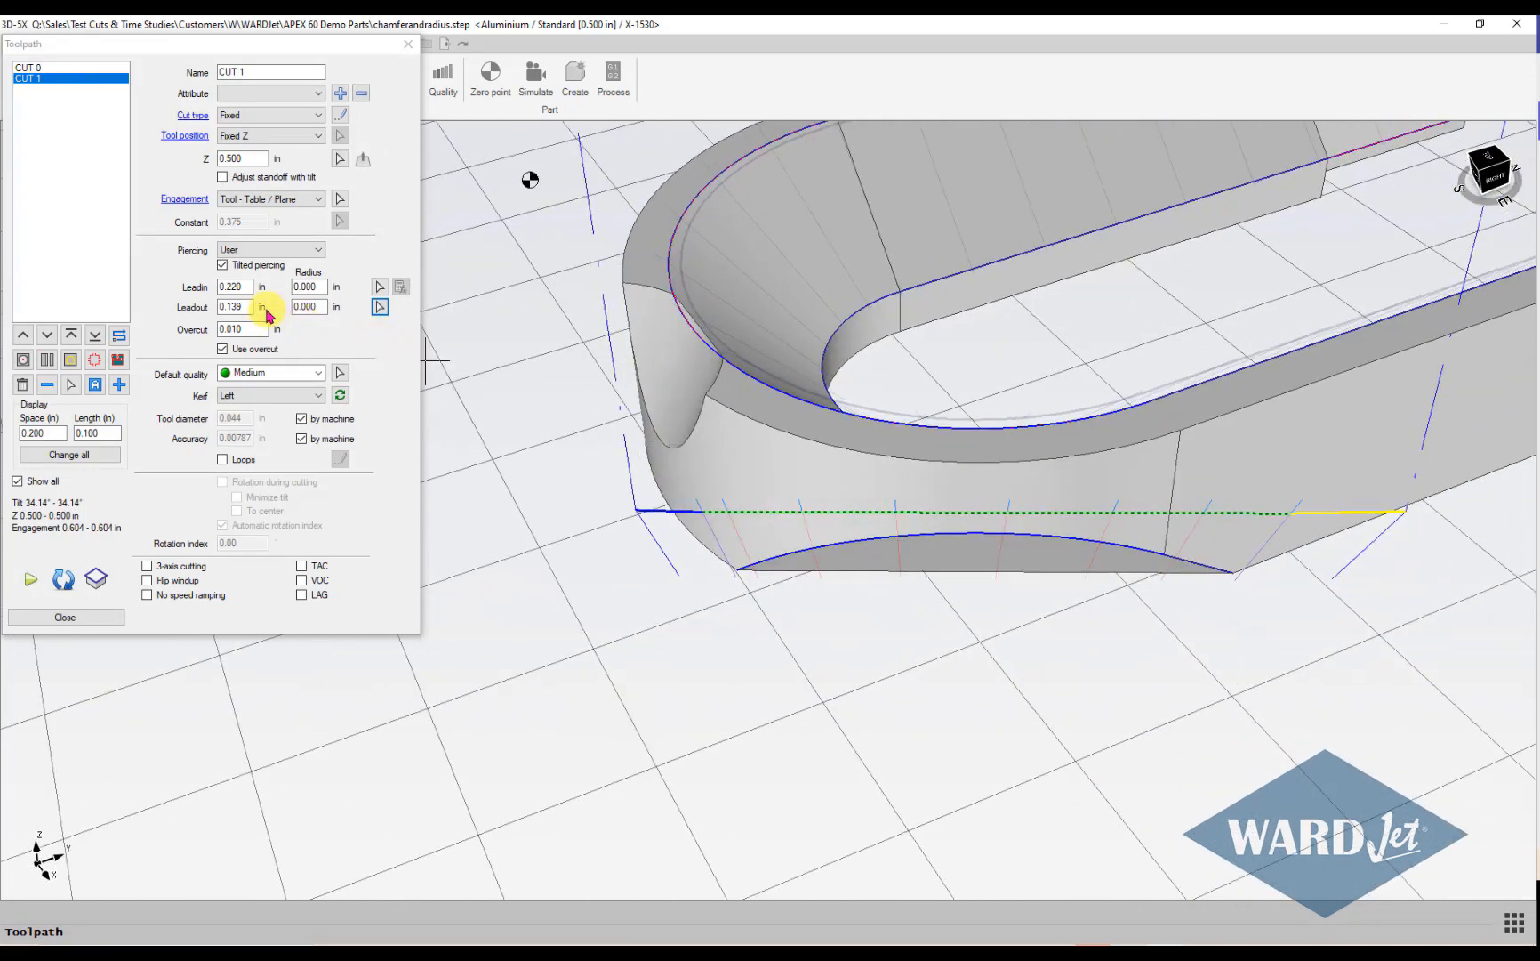
Set the chamfer cut's lead-out length to 0.07 in.
{"action": "left_click", "coordinate": [255, 310]}
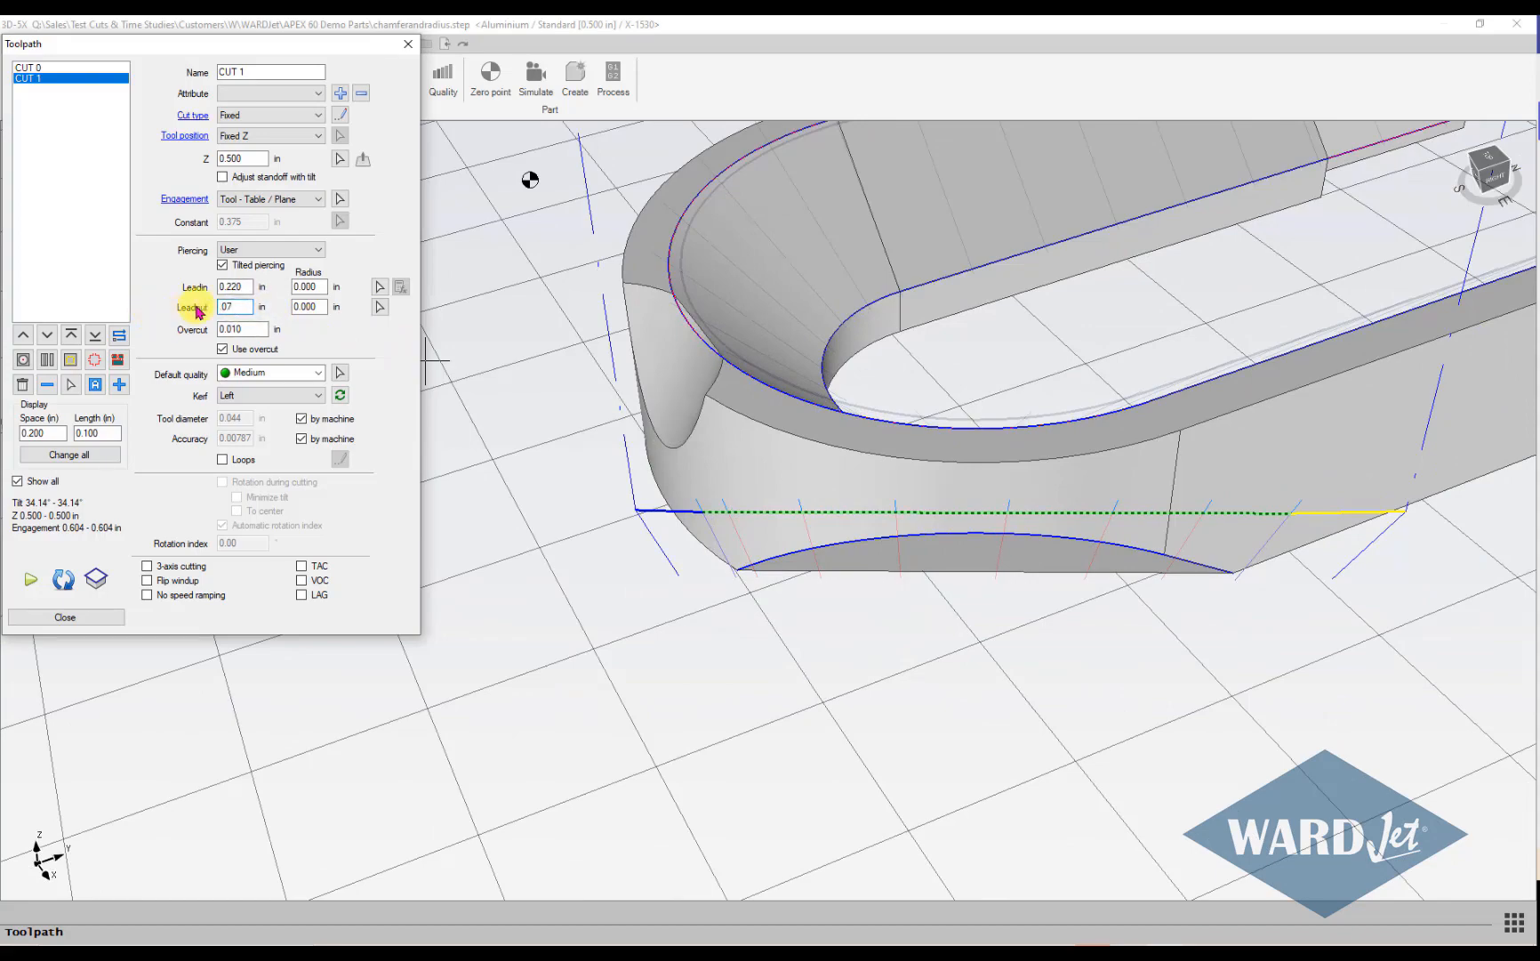
{"action": "type", "text": ".07"}
{"action": "key", "text": "Return"}
Examine the chamfer cut's path, jet tilt, lead-in and lead-out from several sides of the part.
{"action": "scroll", "coordinate": [956, 532], "scroll_direction": "up", "scroll_amount": 3}
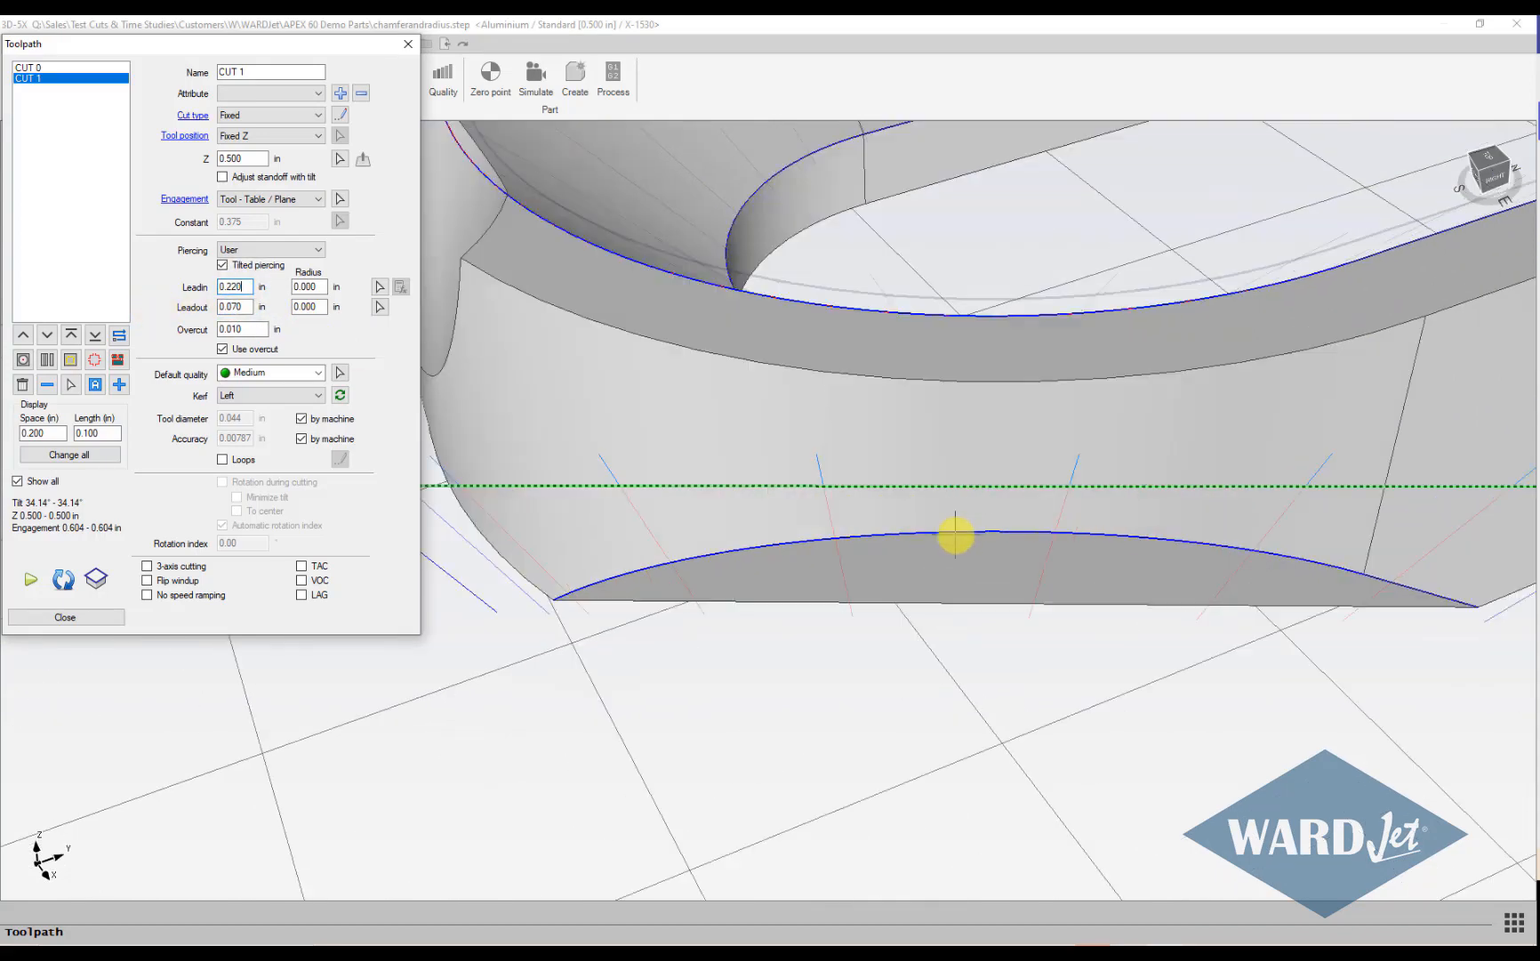
{"action": "scroll", "coordinate": [956, 533], "scroll_direction": "down", "scroll_amount": 3}
{"action": "mouse_move", "coordinate": [956, 532]}
{"action": "middle_mouse_down"}
{"action": "mouse_move", "coordinate": [977, 426]}
{"action": "mouse_move", "coordinate": [943, 521]}
{"action": "middle_mouse_up"}
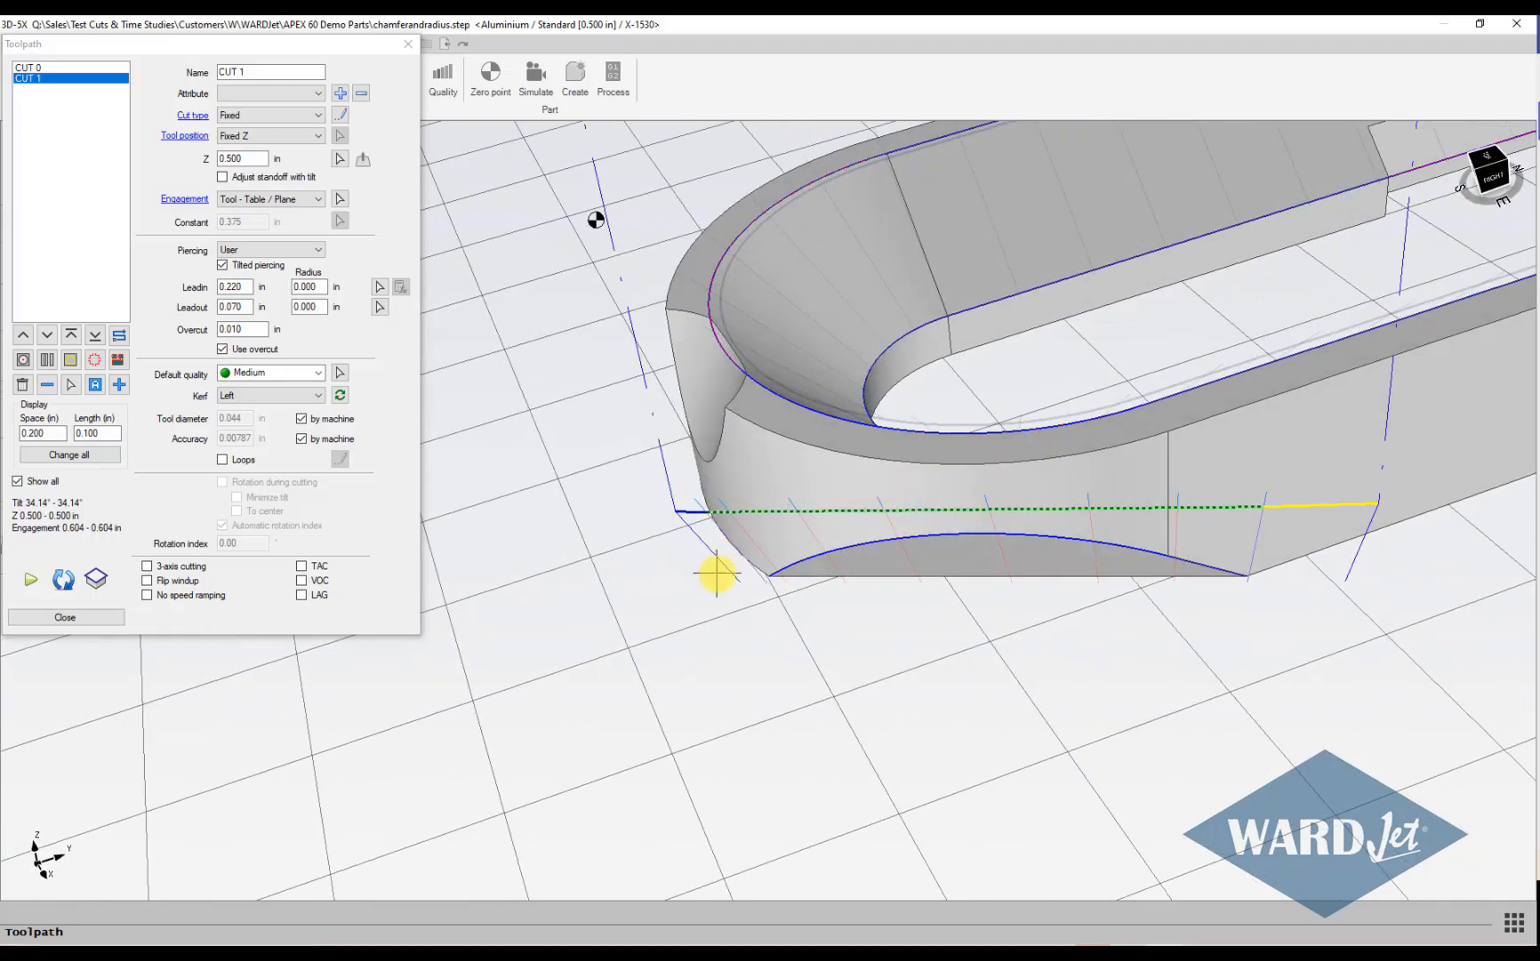
{"action": "scroll", "coordinate": [716, 574], "scroll_direction": "up", "scroll_amount": 3}
{"action": "scroll", "coordinate": [715, 532], "scroll_direction": "down", "scroll_amount": 3}
{"action": "middle_click_drag", "start_coordinate": [770, 608], "coordinate": [619, 514]}
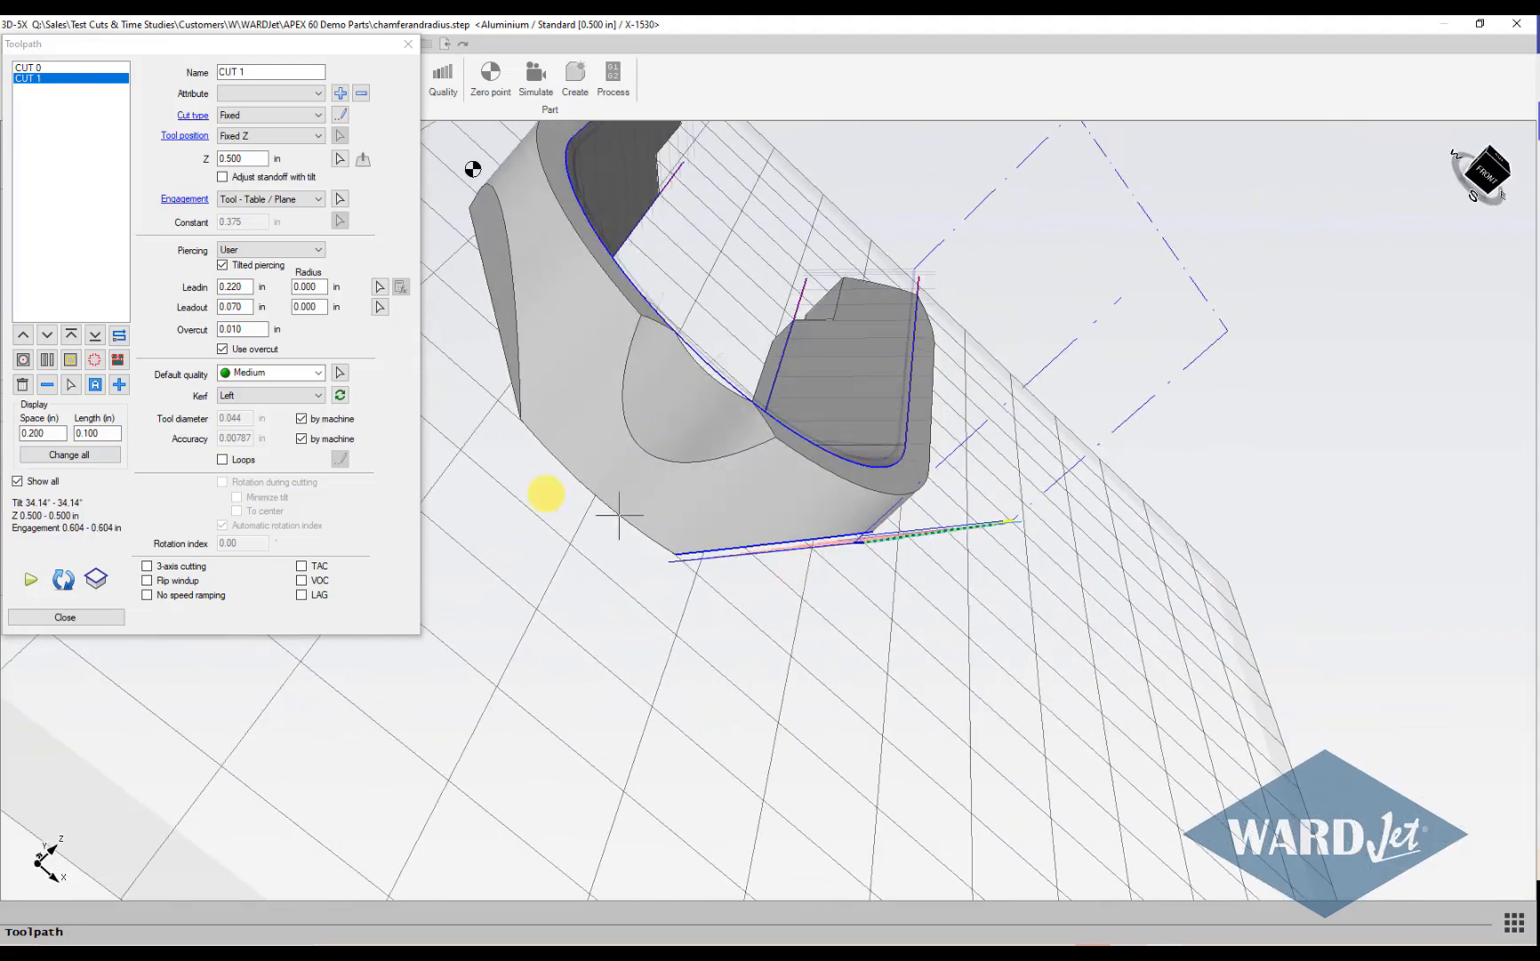
{"action": "middle_click_drag", "start_coordinate": [515, 482], "coordinate": [619, 543]}
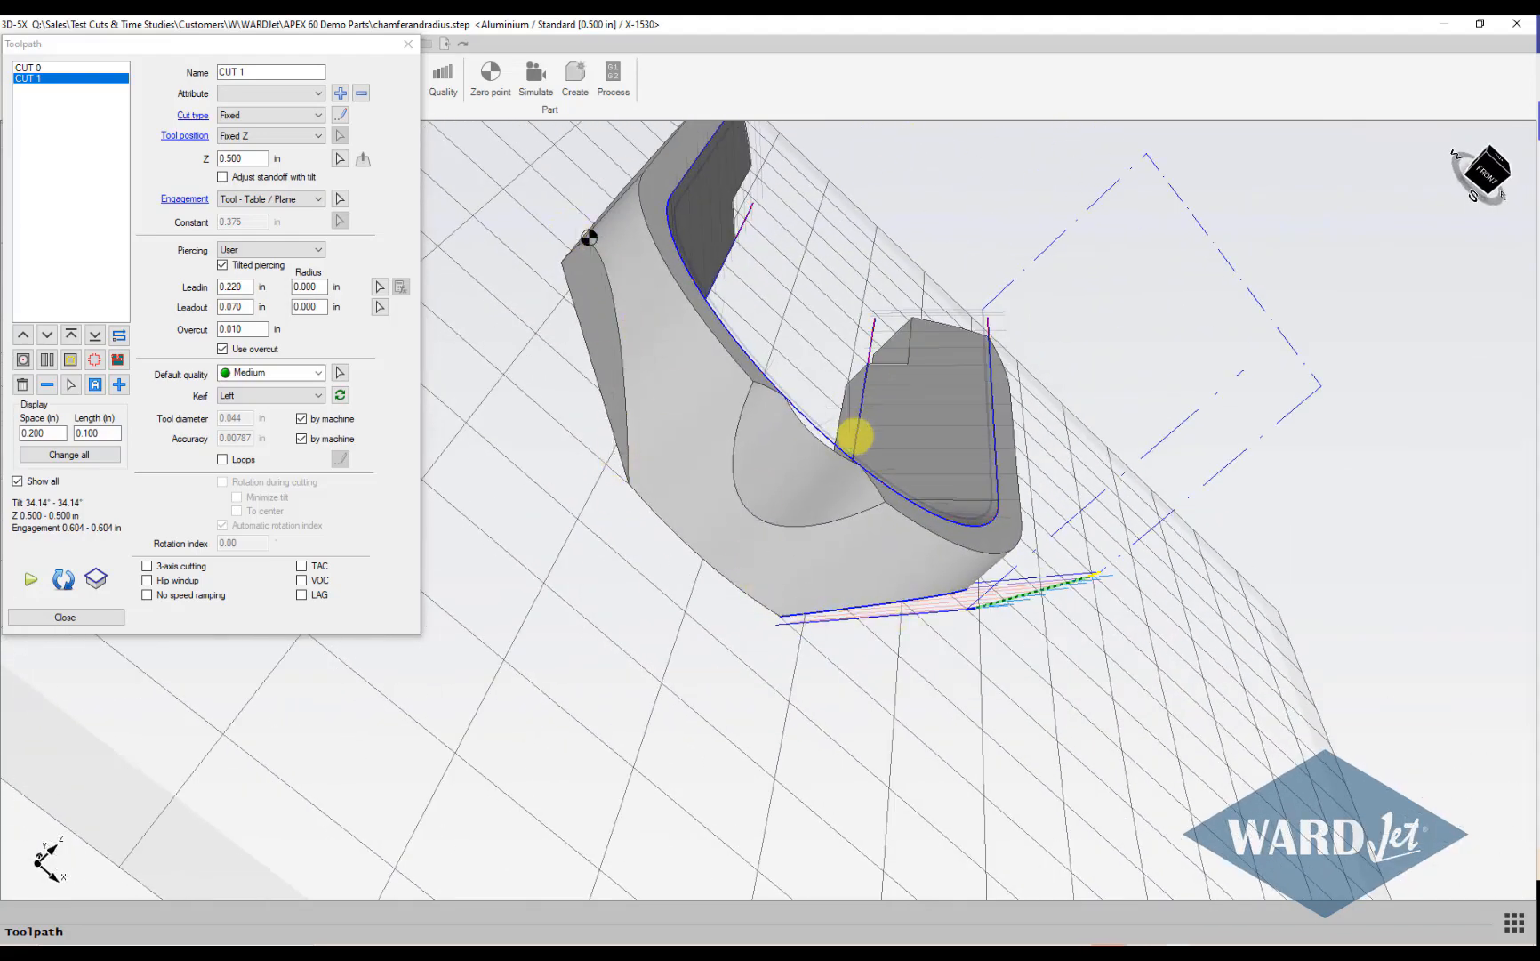
{"action": "scroll", "coordinate": [934, 566], "scroll_direction": "up", "scroll_amount": 2}
{"action": "middle_click_drag", "start_coordinate": [879, 491], "coordinate": [756, 511]}
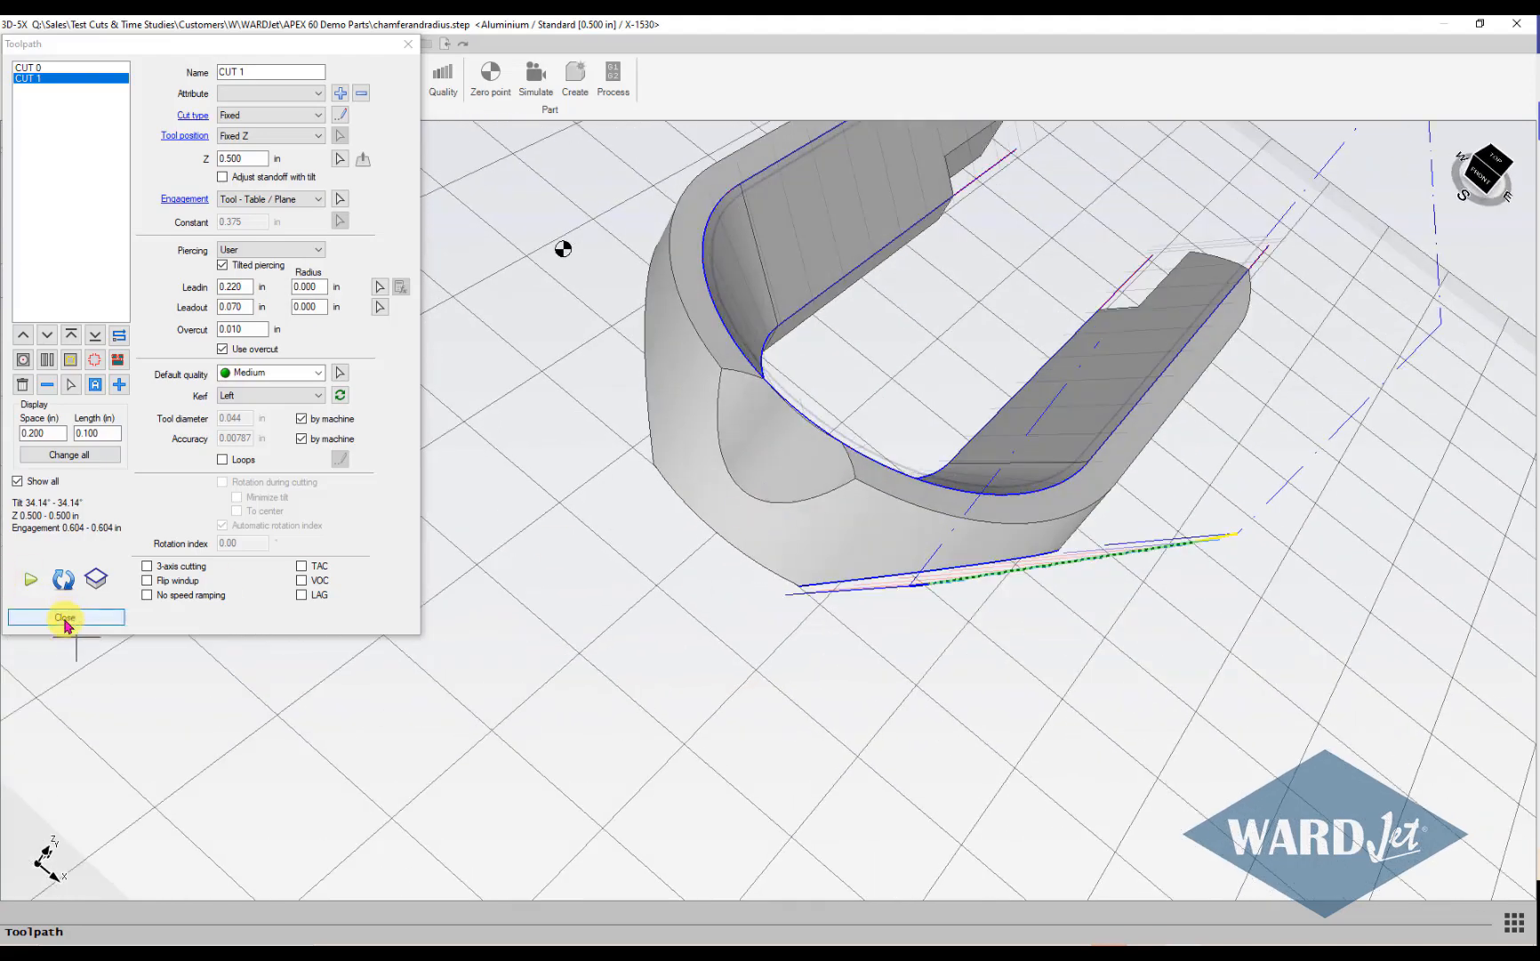
Close the toolpath settings and bring the whole part with its cuts into view.
{"action": "left_click", "coordinate": [67, 619]}
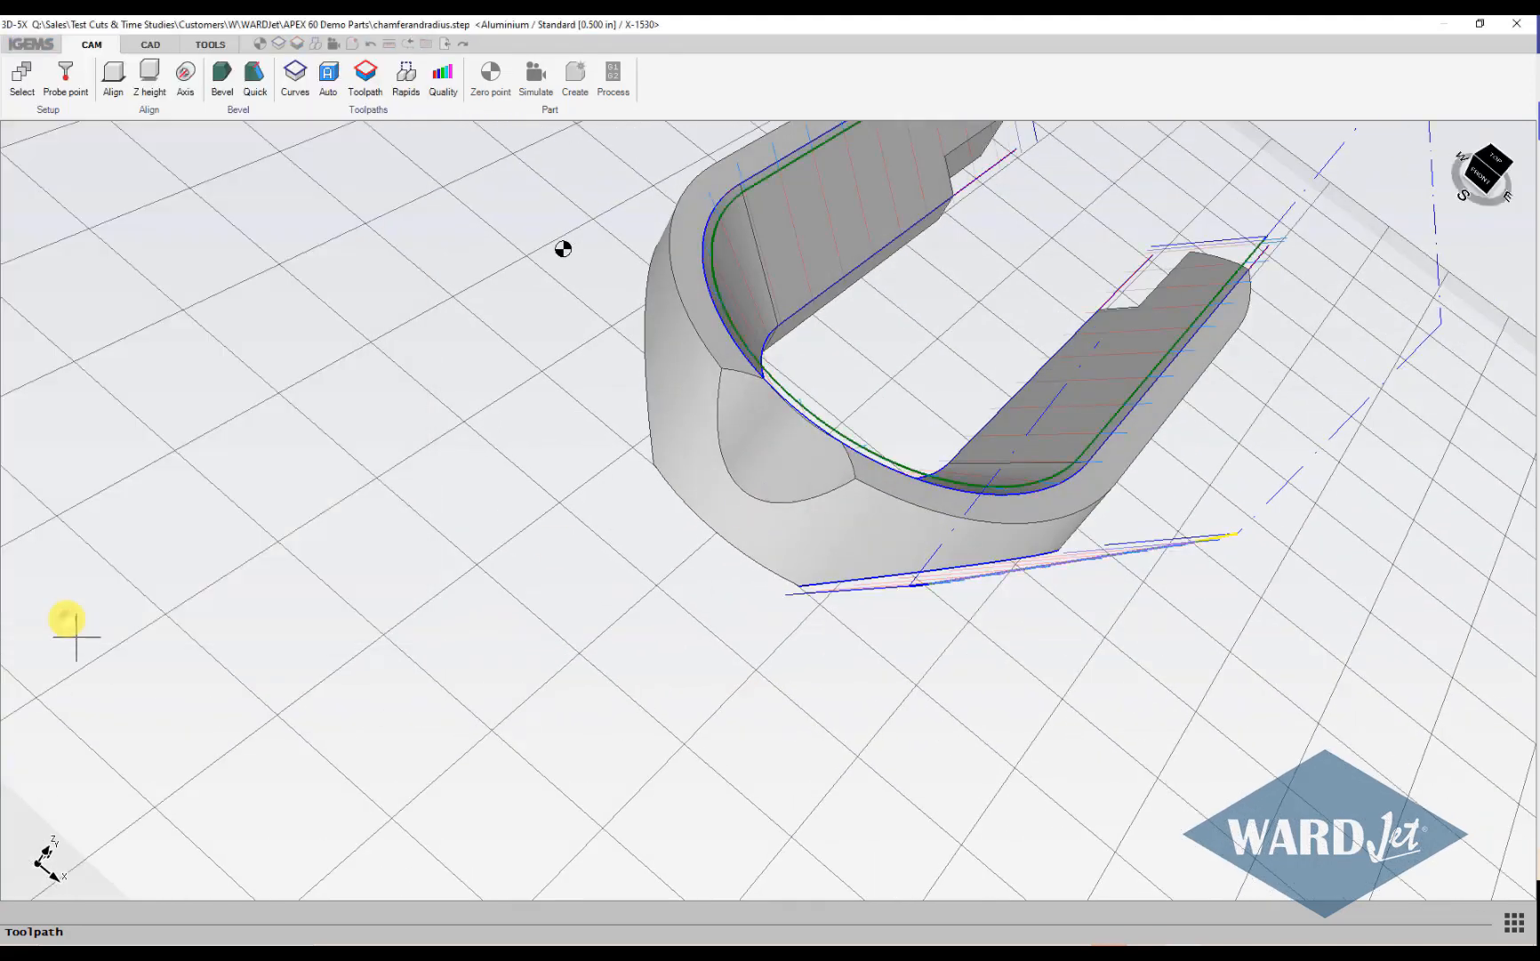
{"action": "scroll", "coordinate": [731, 458], "scroll_direction": "down", "scroll_amount": 3}
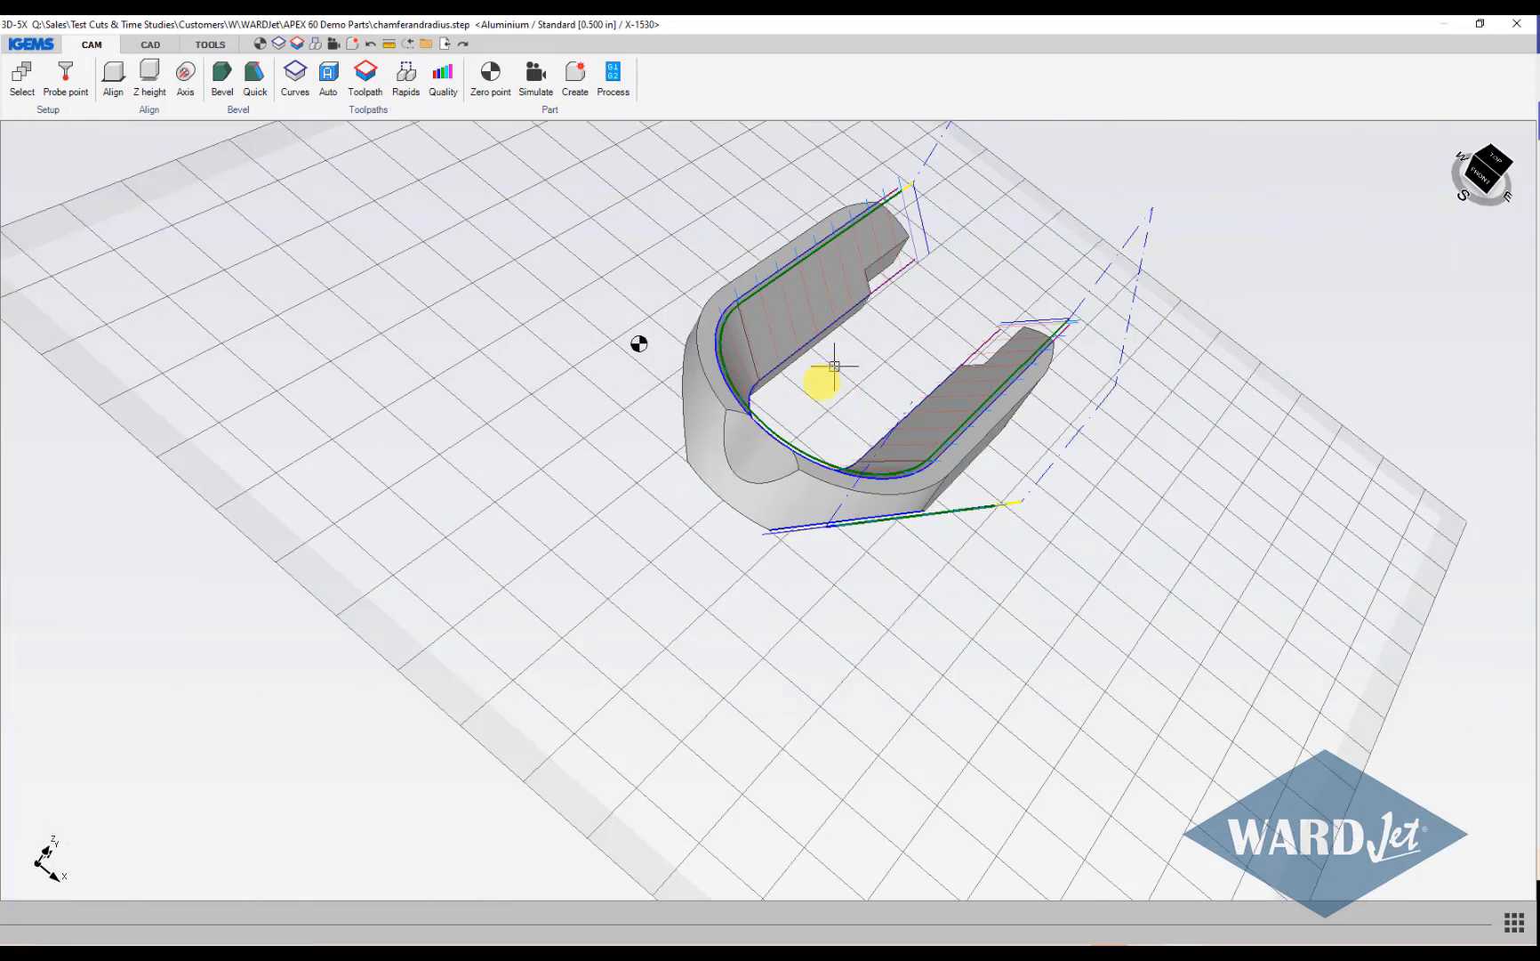
{"action": "scroll", "coordinate": [798, 399], "scroll_direction": "up", "scroll_amount": 3}
{"action": "scroll", "coordinate": [797, 394], "scroll_direction": "down", "scroll_amount": 4}
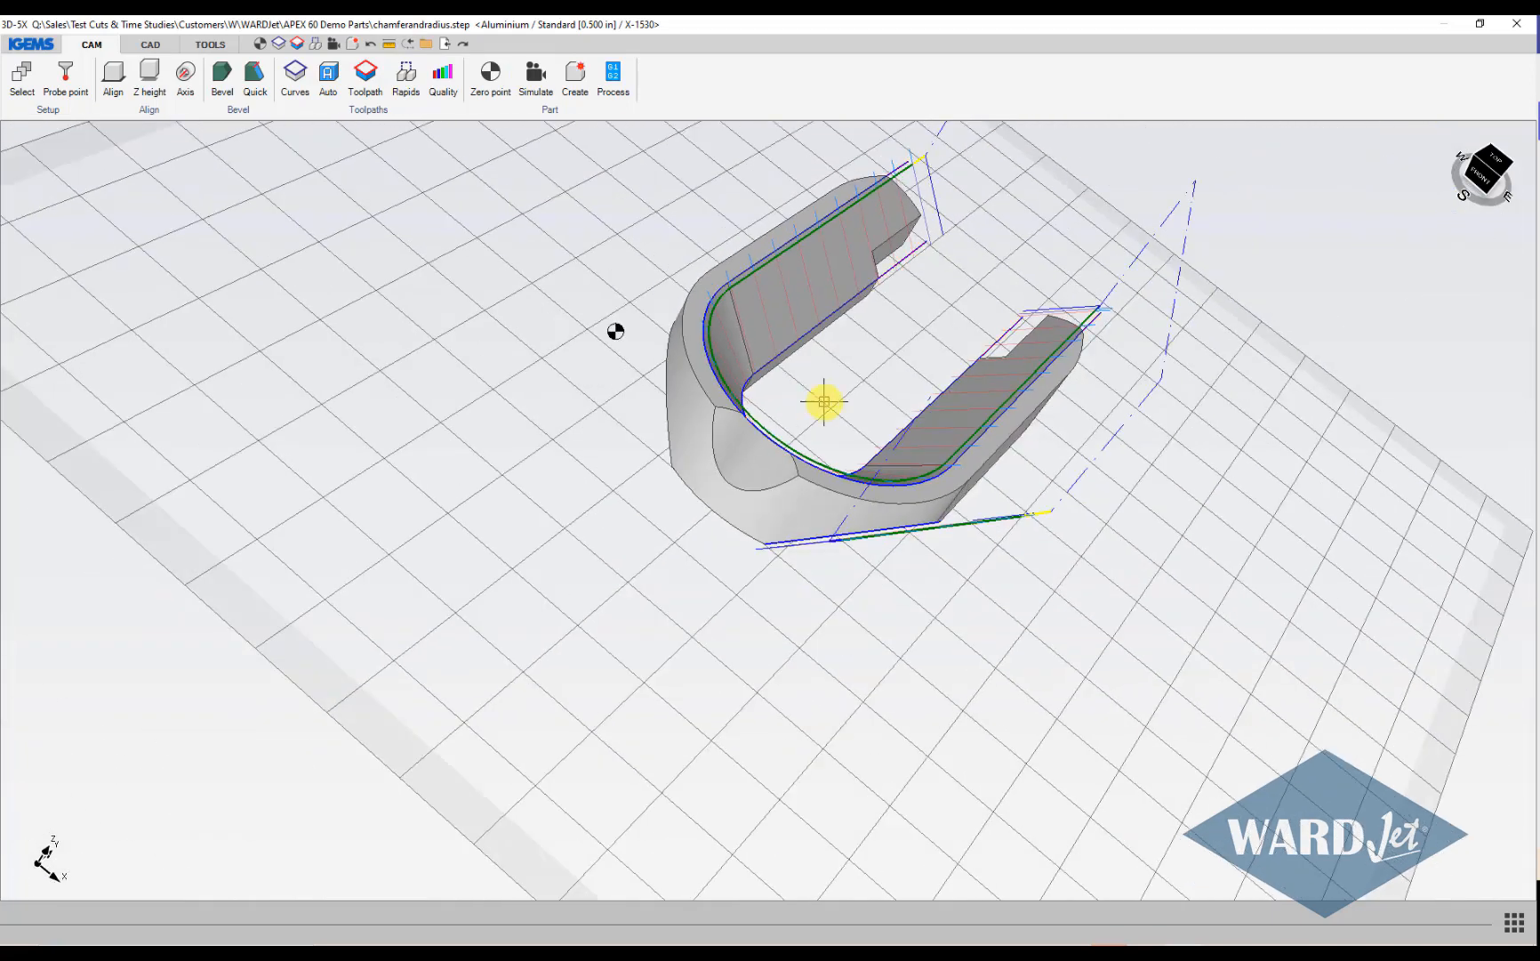
{"action": "scroll", "coordinate": [820, 401], "scroll_direction": "up", "scroll_amount": 5}
{"action": "scroll", "coordinate": [824, 401], "scroll_direction": "down", "scroll_amount": 5}
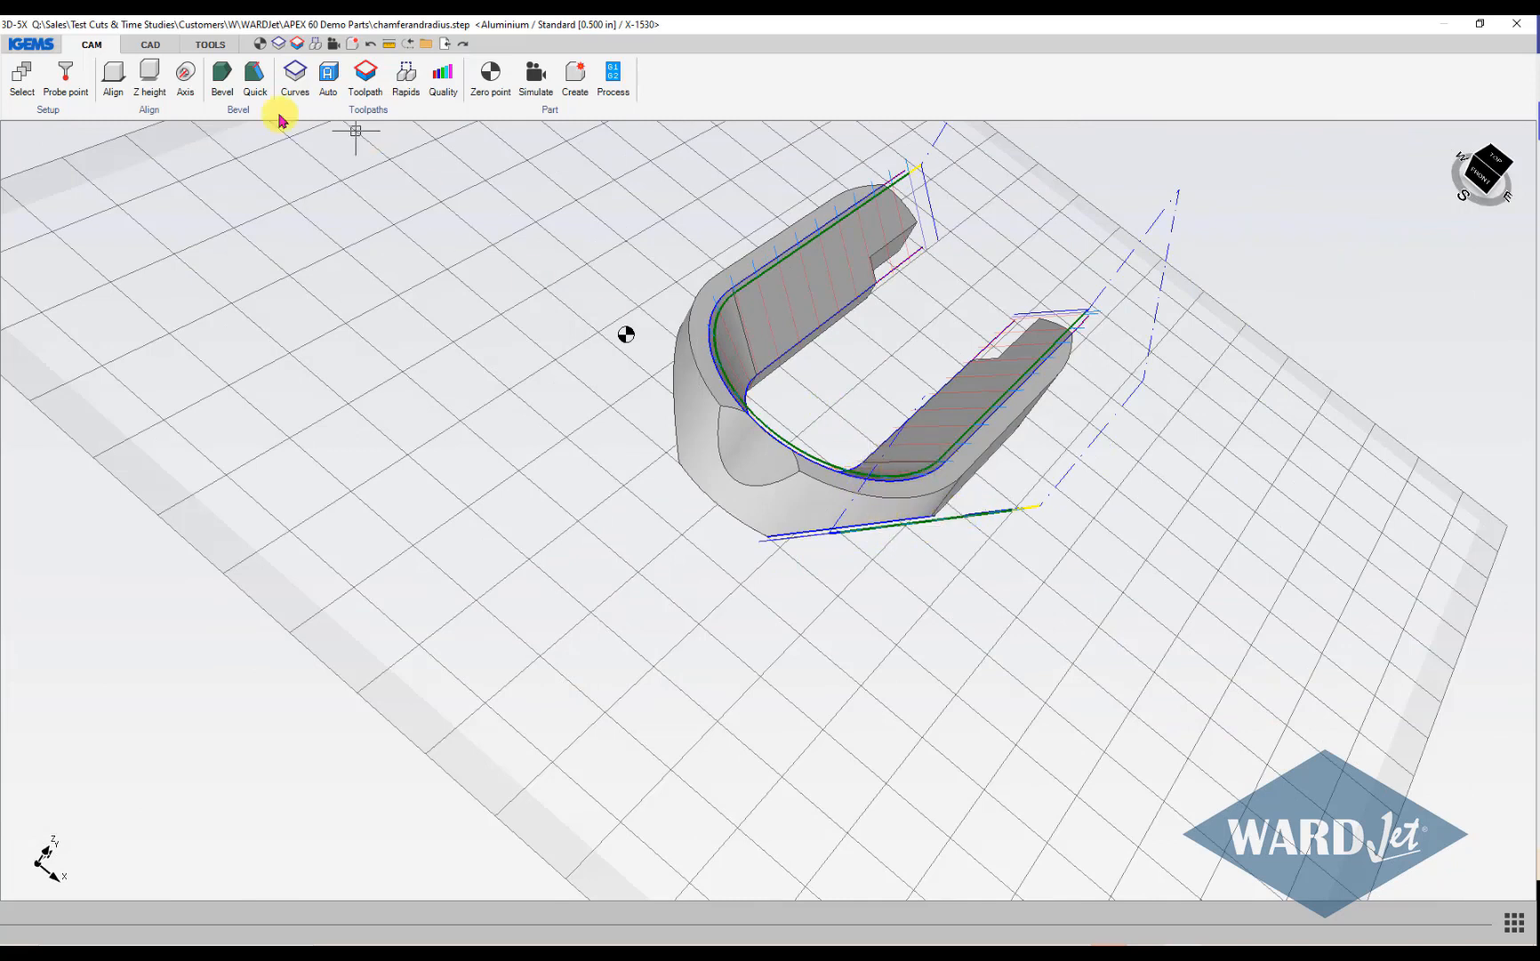
Mirror the outer chamfer toolpath to the part's opposite side about a three-point plane through the middle of the bend's outer, notch and inner edges.
{"action": "left_click", "coordinate": [160, 45]}
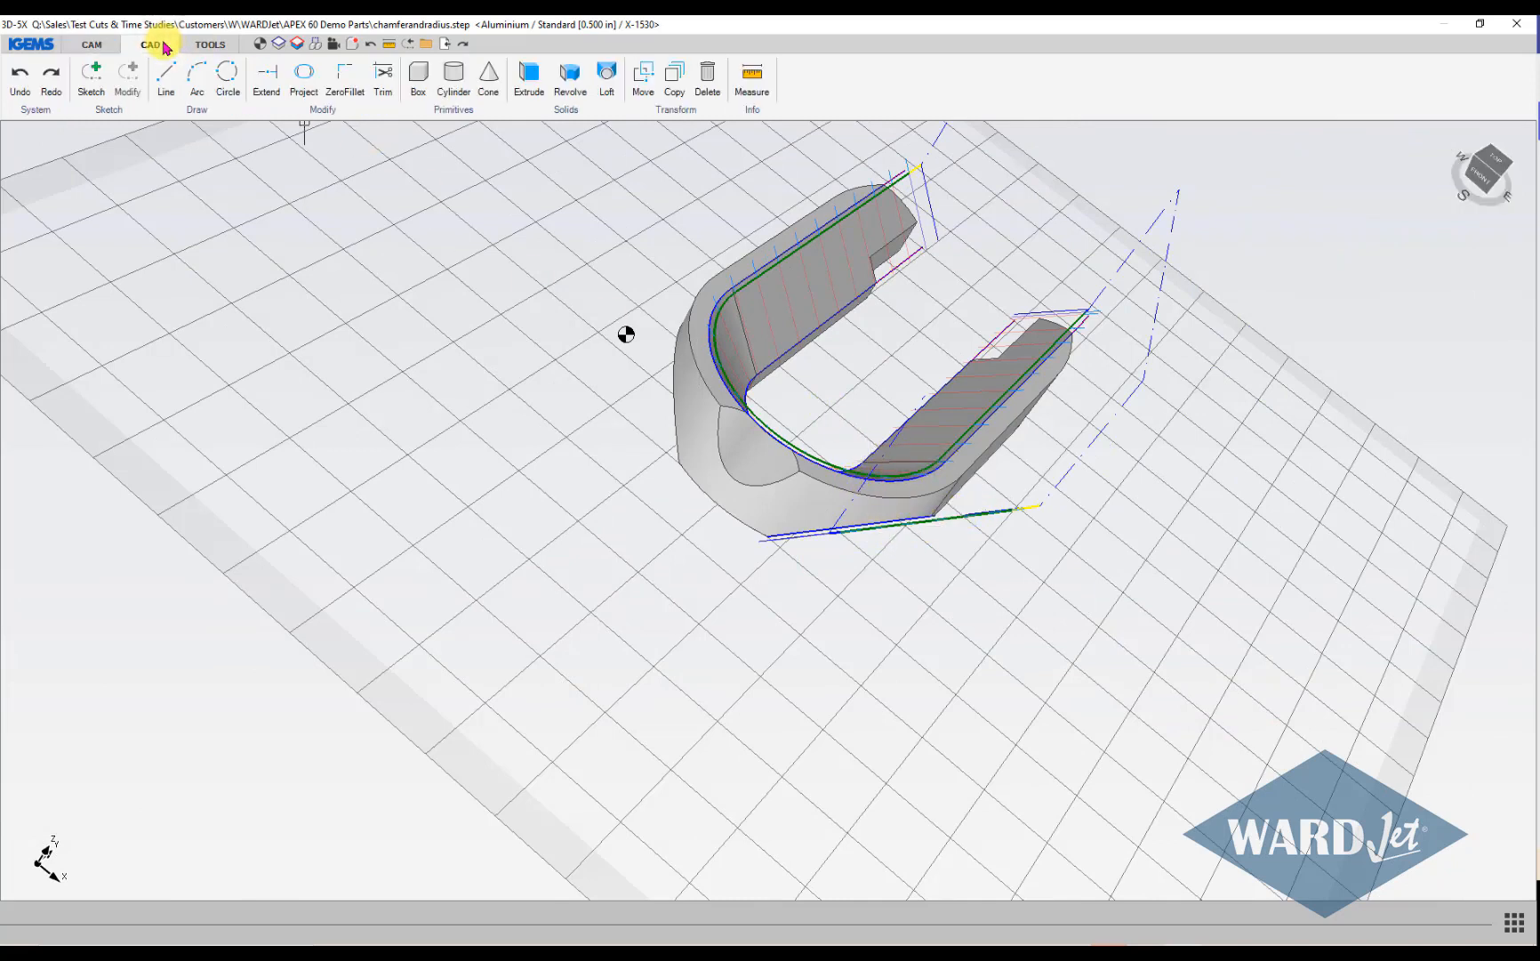
{"action": "left_click", "coordinate": [677, 114]}
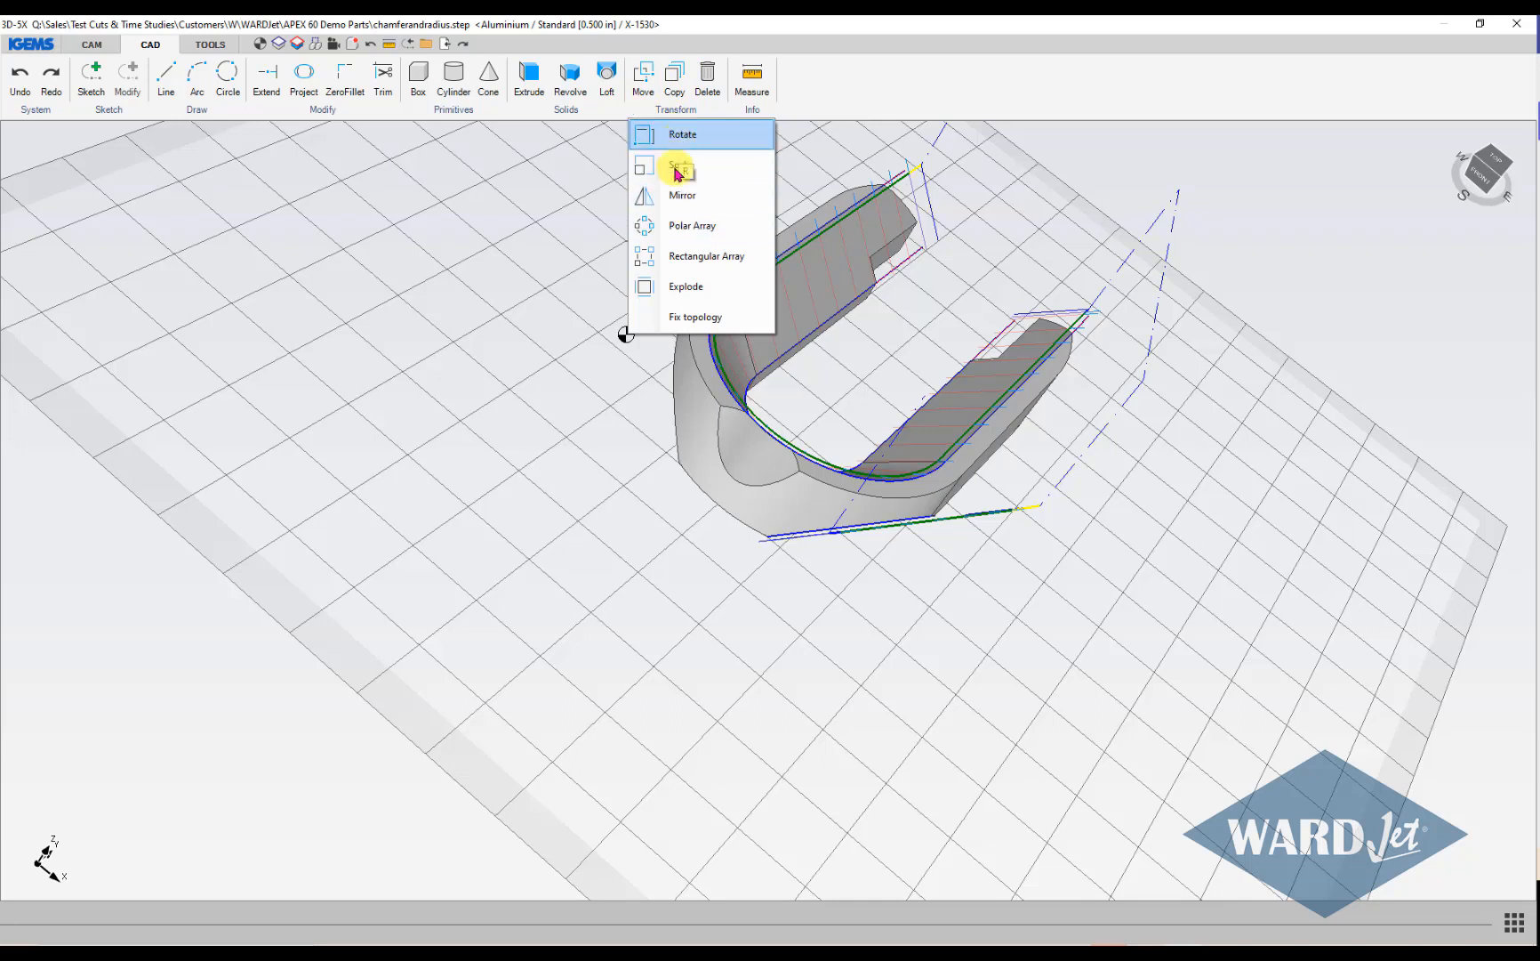
{"action": "left_click", "coordinate": [673, 197]}
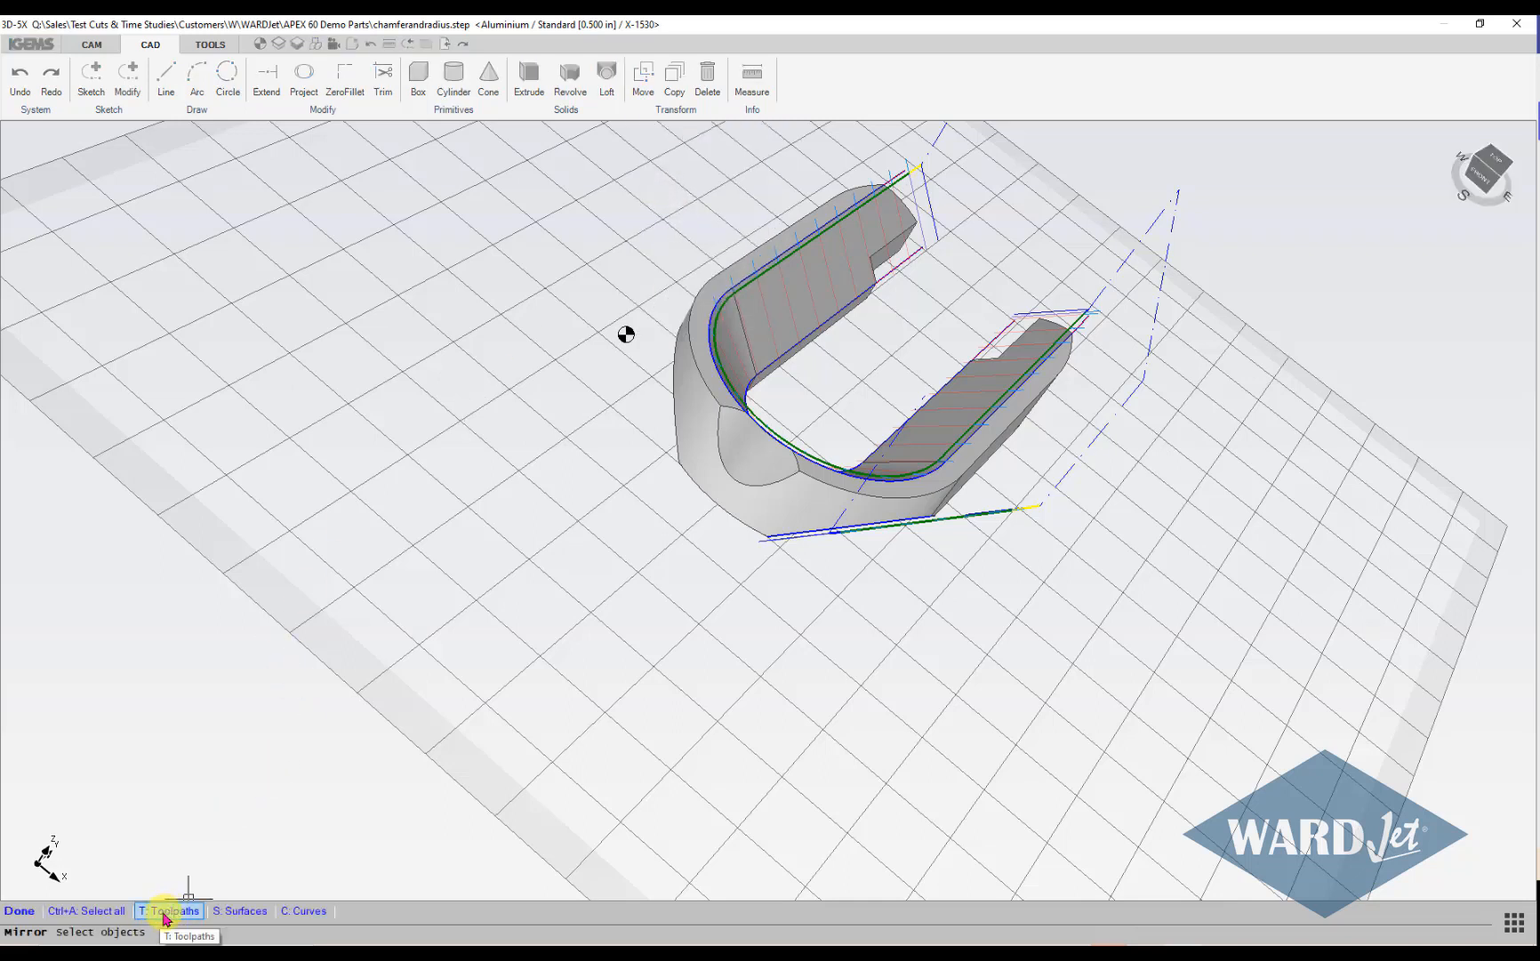
{"action": "scroll", "coordinate": [1036, 509], "scroll_direction": "up", "scroll_amount": 3}
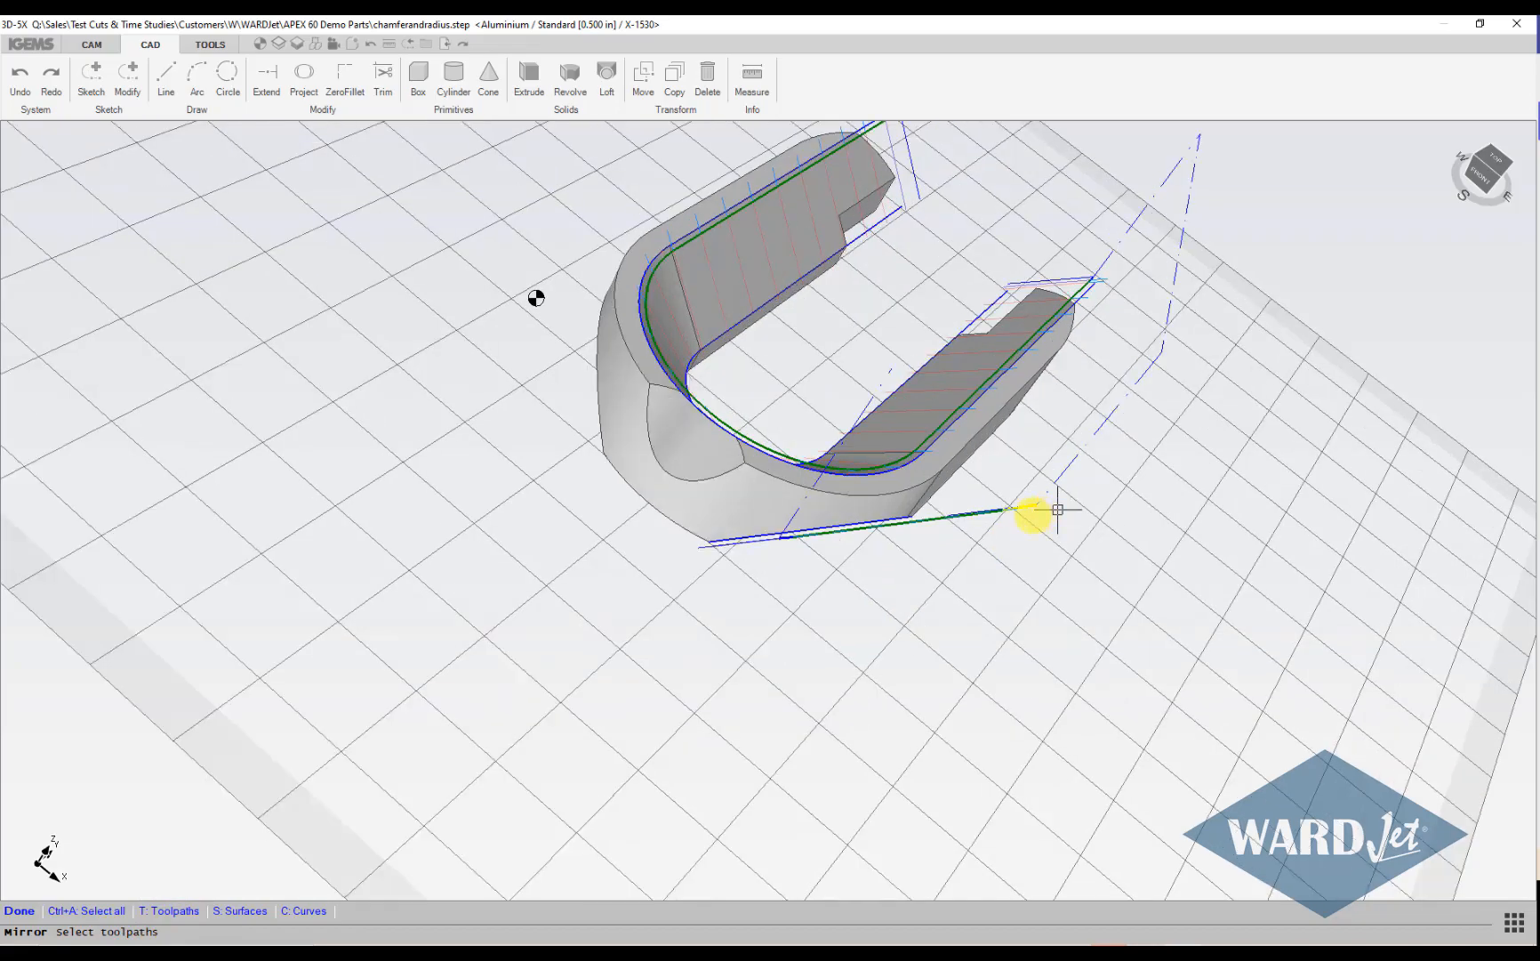
{"action": "middle_click_drag", "start_coordinate": [976, 509], "coordinate": [844, 599]}
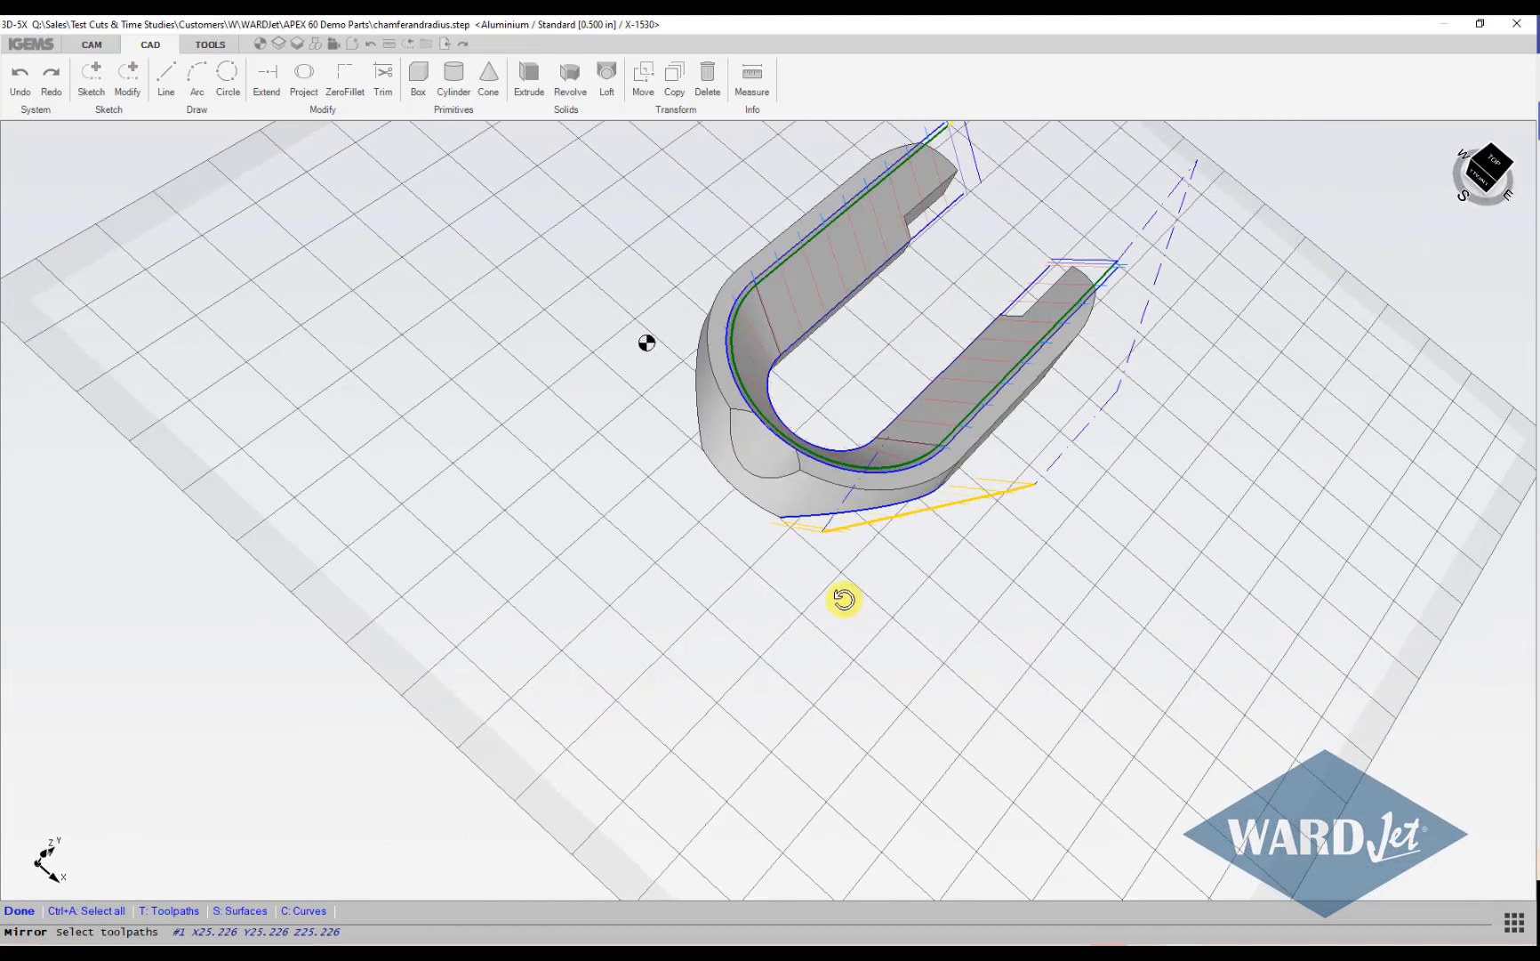
{"action": "scroll", "coordinate": [770, 478], "scroll_direction": "up", "scroll_amount": 3}
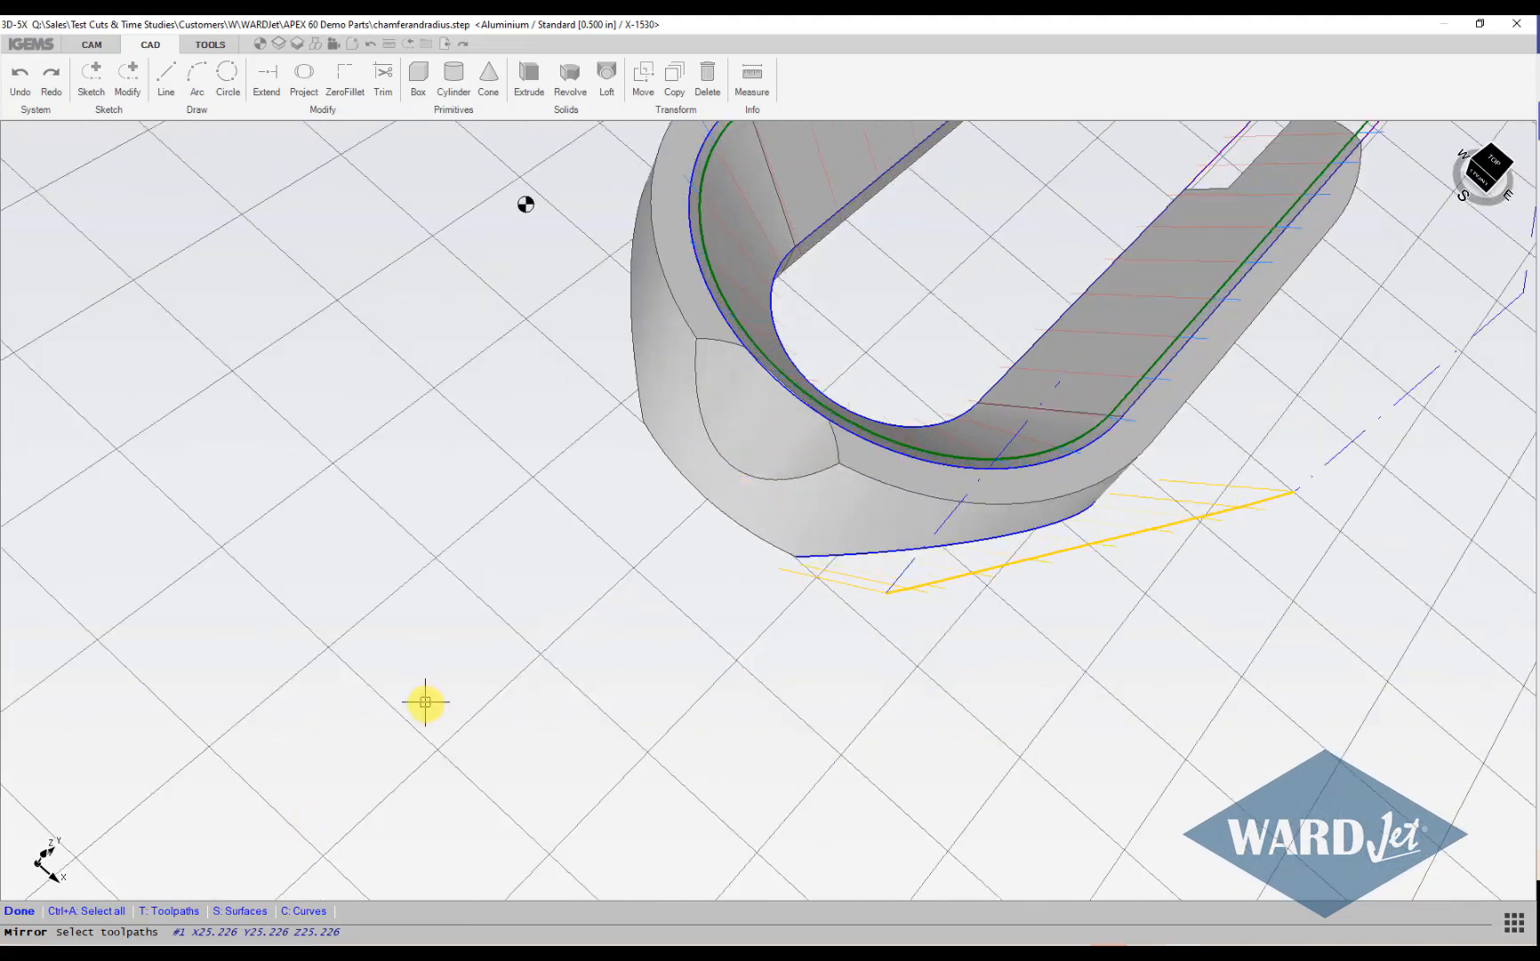
{"action": "right_click", "coordinate": [361, 720]}
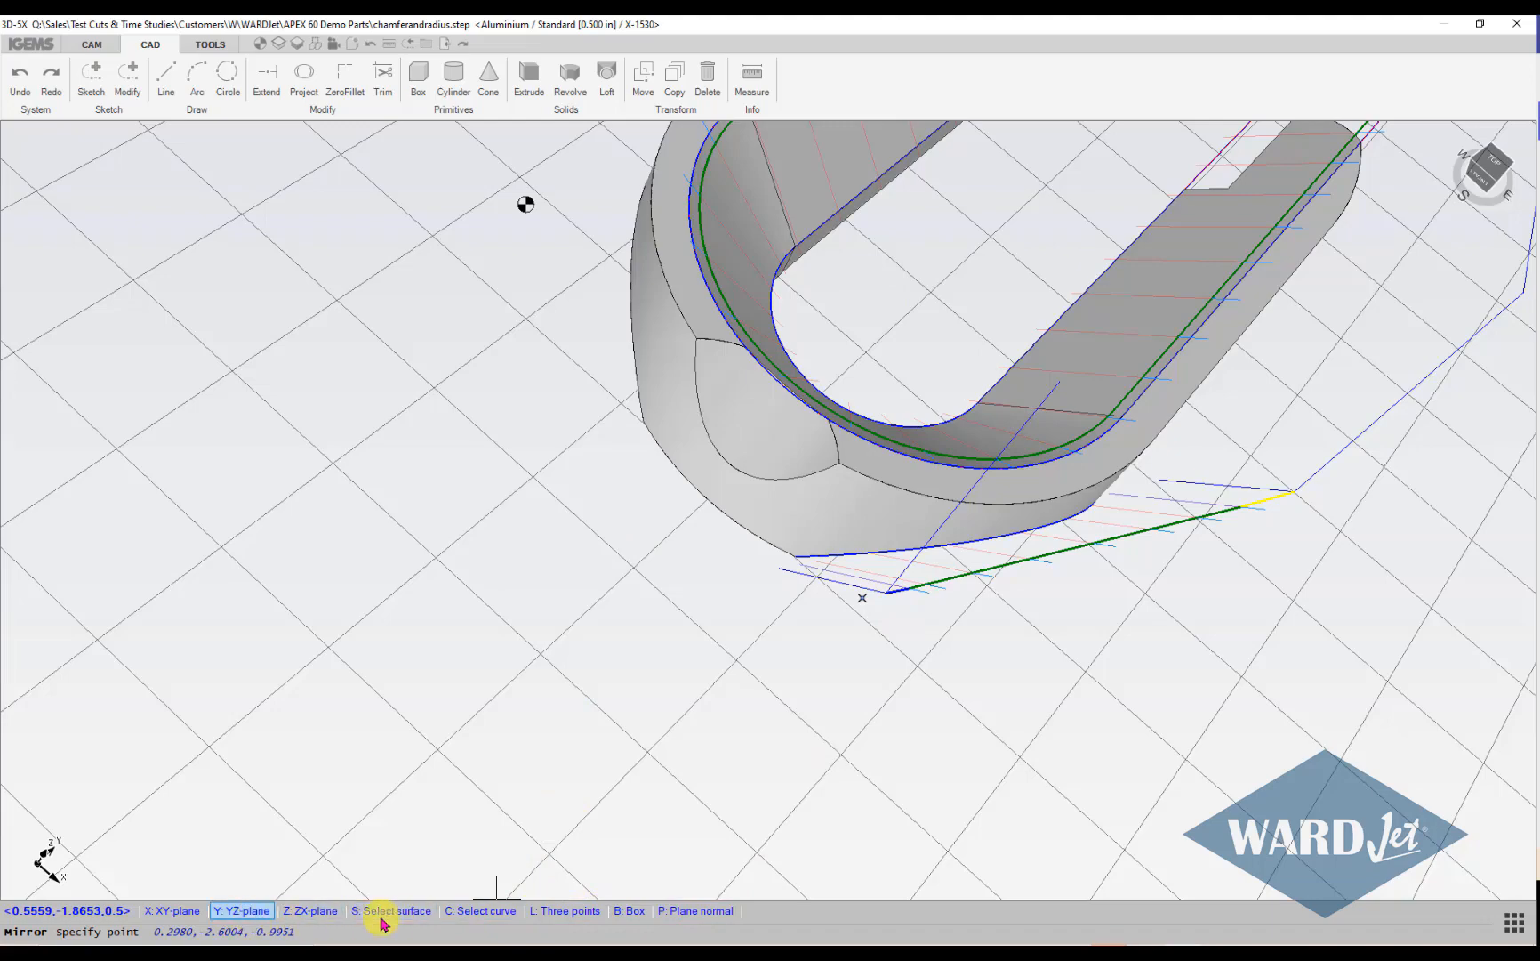
{"action": "left_click", "coordinate": [567, 911]}
{"action": "middle_click_drag", "start_coordinate": [663, 612], "coordinate": [686, 557]}
{"action": "scroll", "coordinate": [649, 570], "scroll_direction": "up", "scroll_amount": 2}
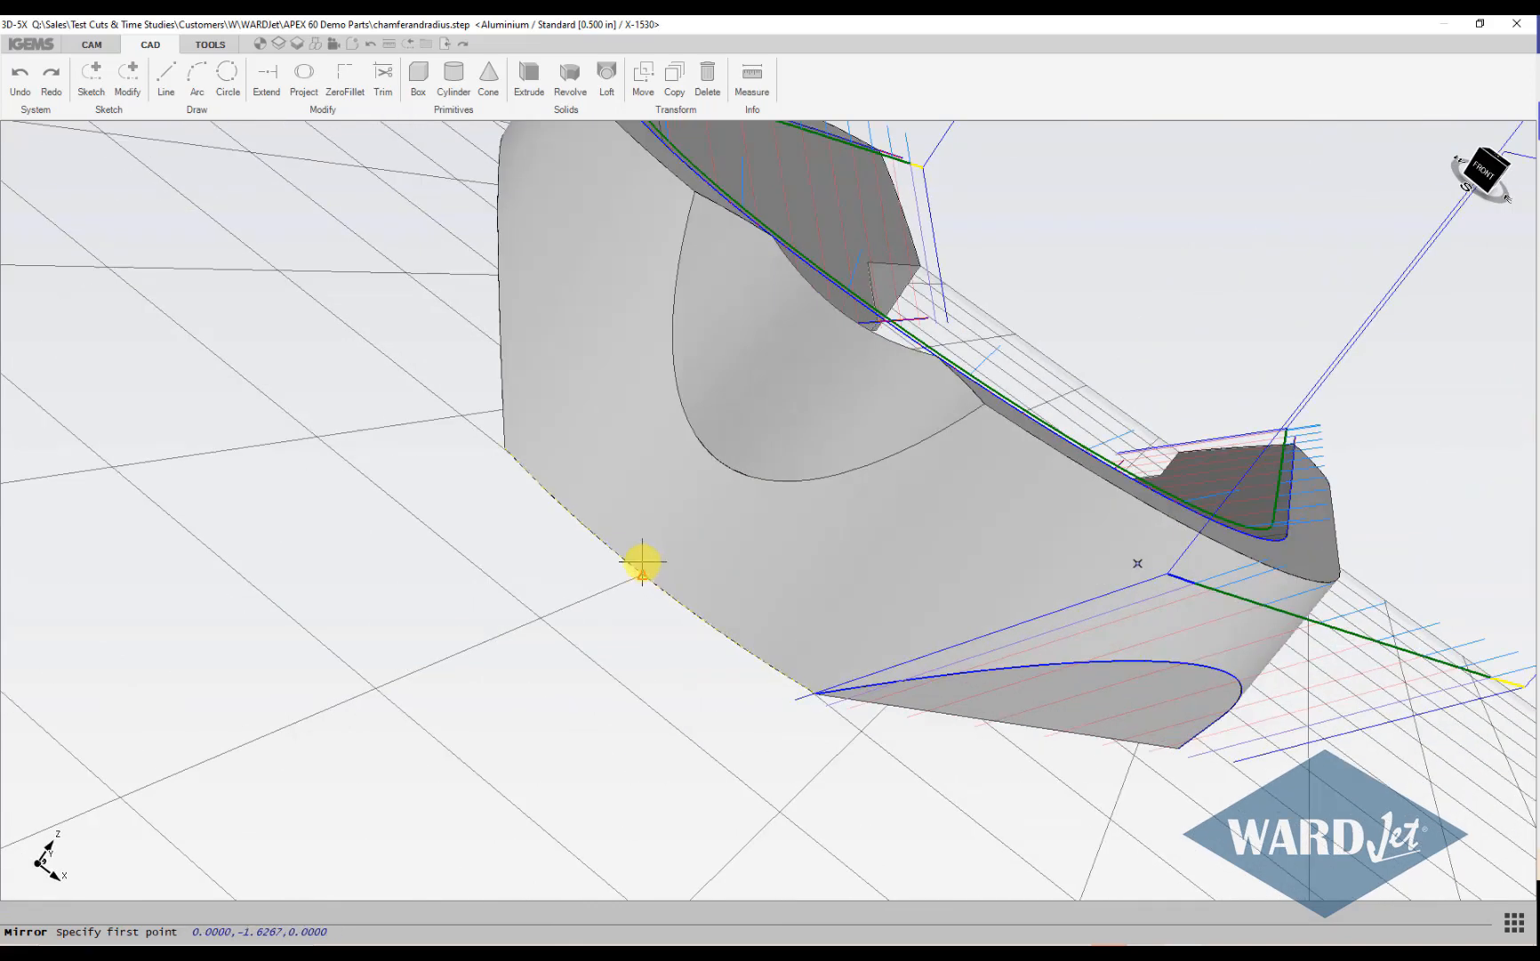
{"action": "left_click", "coordinate": [641, 573]}
{"action": "middle_click_drag", "start_coordinate": [641, 573], "coordinate": [687, 492]}
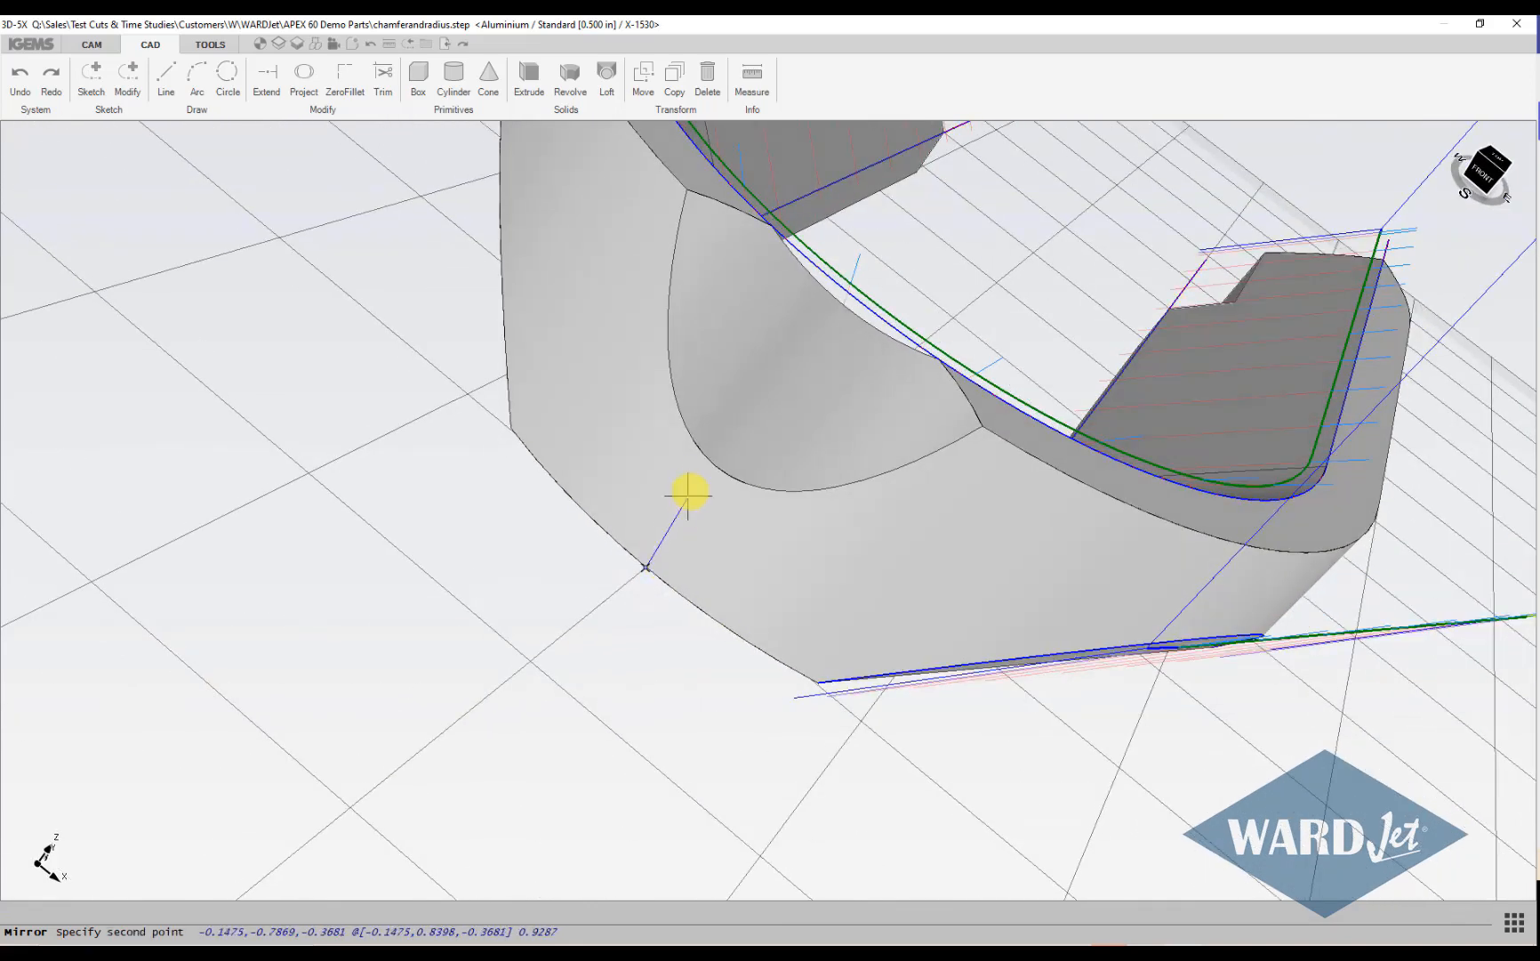
{"action": "left_click", "coordinate": [714, 463]}
{"action": "middle_click_drag", "start_coordinate": [759, 403], "coordinate": [616, 619]}
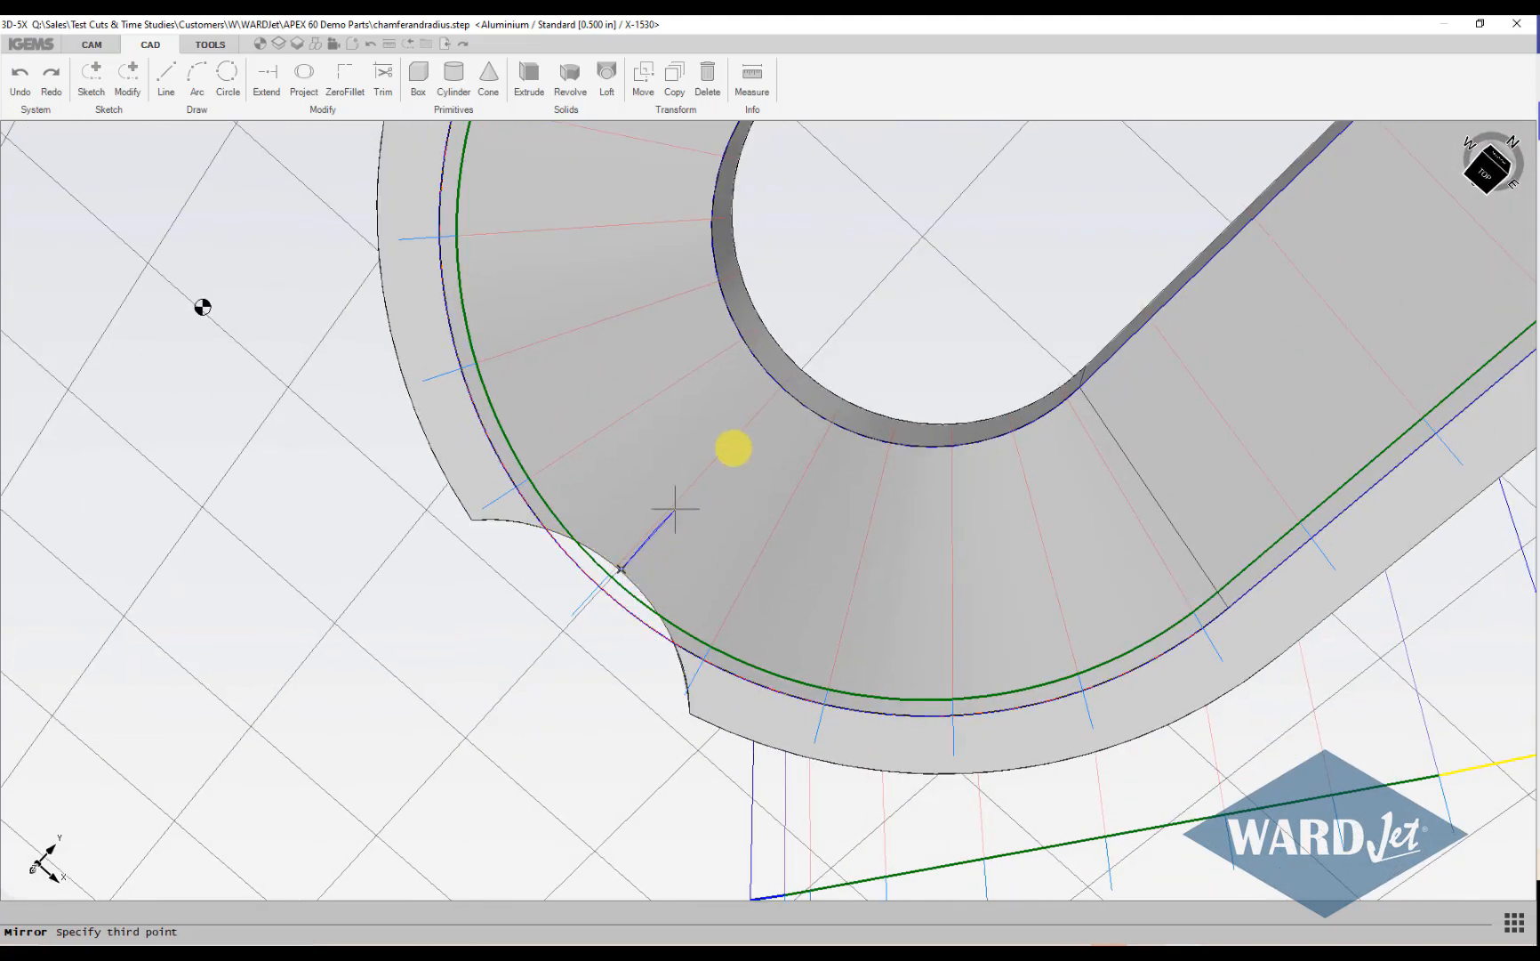
{"action": "left_click", "coordinate": [788, 388]}
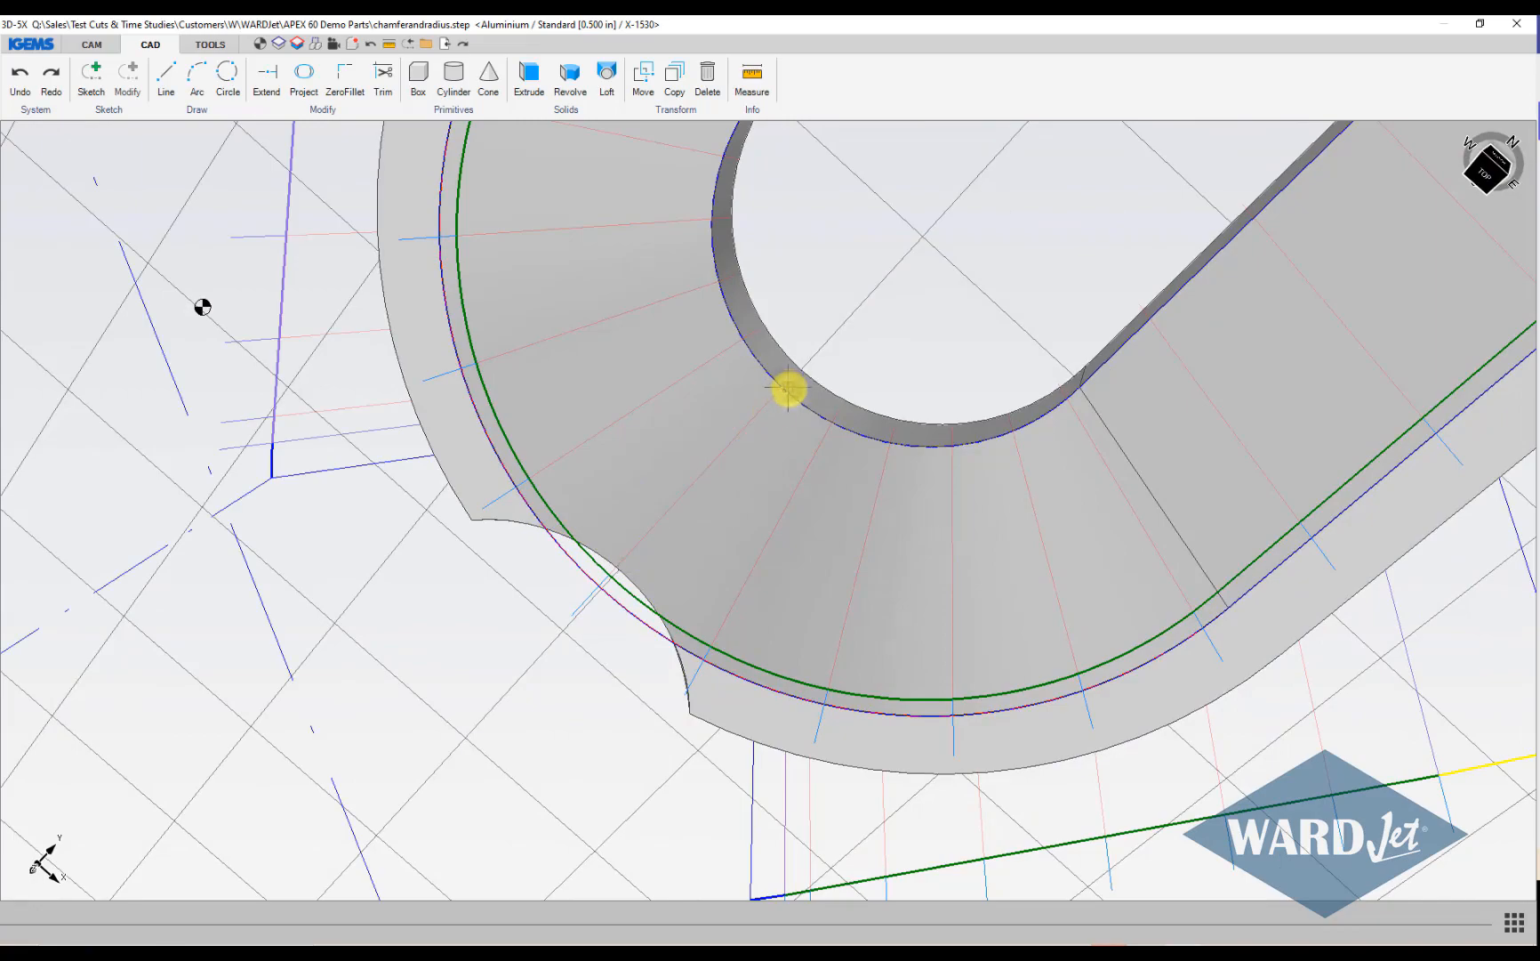
Examine the mirrored chamfer toolpath's path, jet tilt, lead-in and lead-out against the part from several sides.
{"action": "middle_click_drag", "start_coordinate": [788, 387], "coordinate": [633, 386]}
{"action": "scroll", "coordinate": [722, 372], "scroll_direction": "up", "scroll_amount": 4}
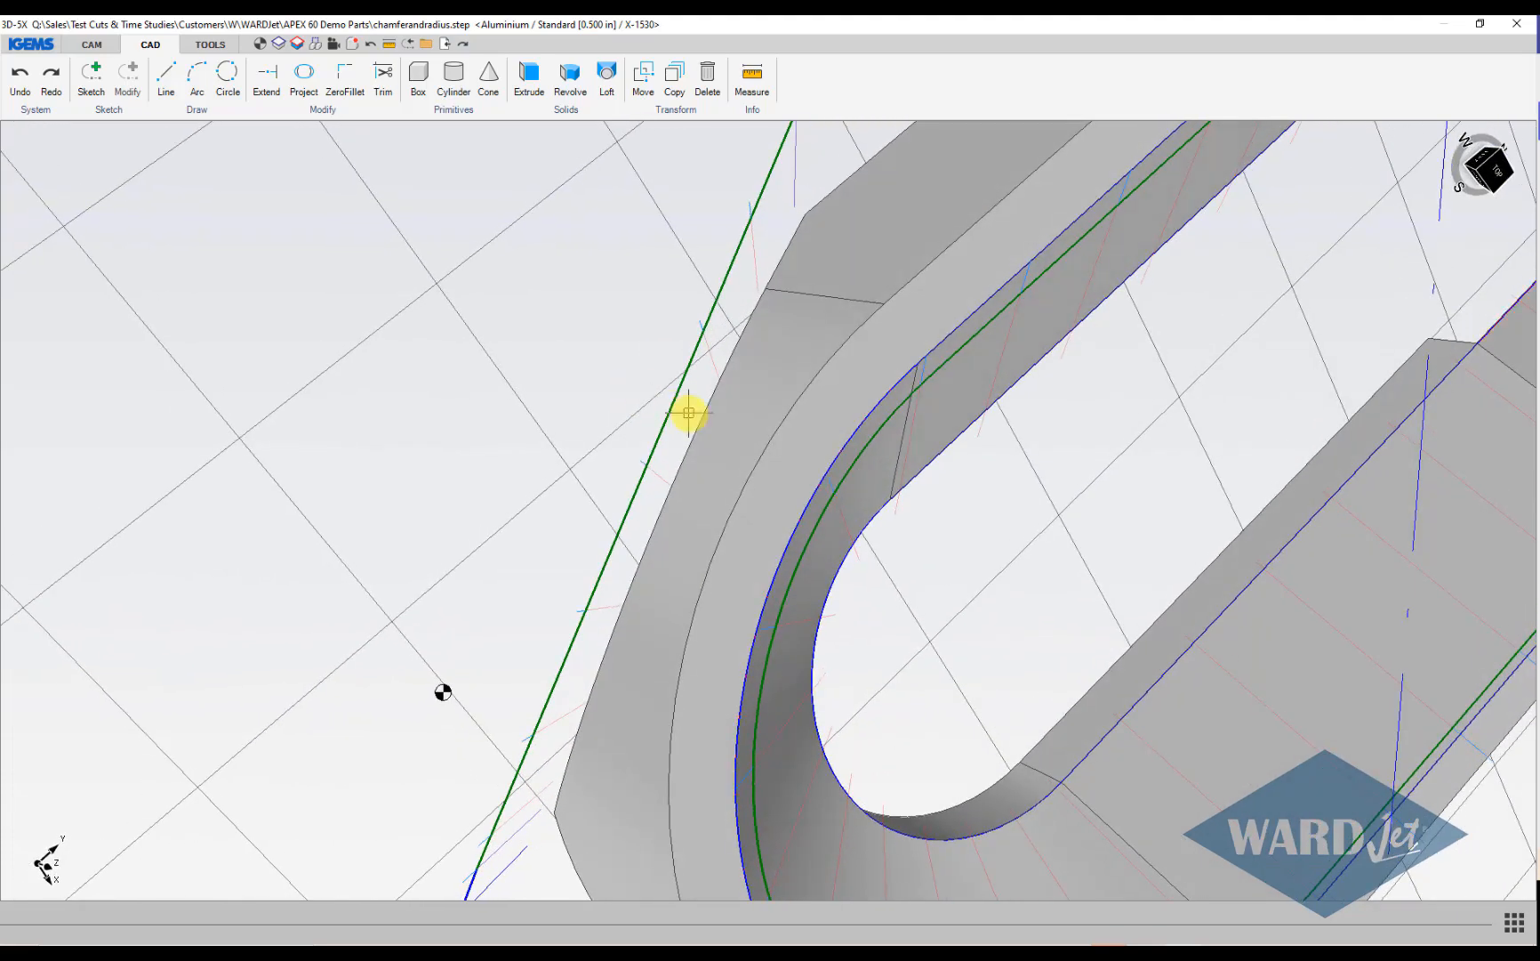
{"action": "scroll", "coordinate": [689, 413], "scroll_direction": "up", "scroll_amount": 3}
{"action": "scroll", "coordinate": [688, 415], "scroll_direction": "down", "scroll_amount": 3}
{"action": "middle_click_drag", "start_coordinate": [719, 450], "coordinate": [507, 336]}
{"action": "scroll", "coordinate": [745, 521], "scroll_direction": "down", "scroll_amount": 3}
{"action": "scroll", "coordinate": [754, 621], "scroll_direction": "up", "scroll_amount": 4}
{"action": "middle_click_drag", "start_coordinate": [750, 619], "coordinate": [640, 444]}
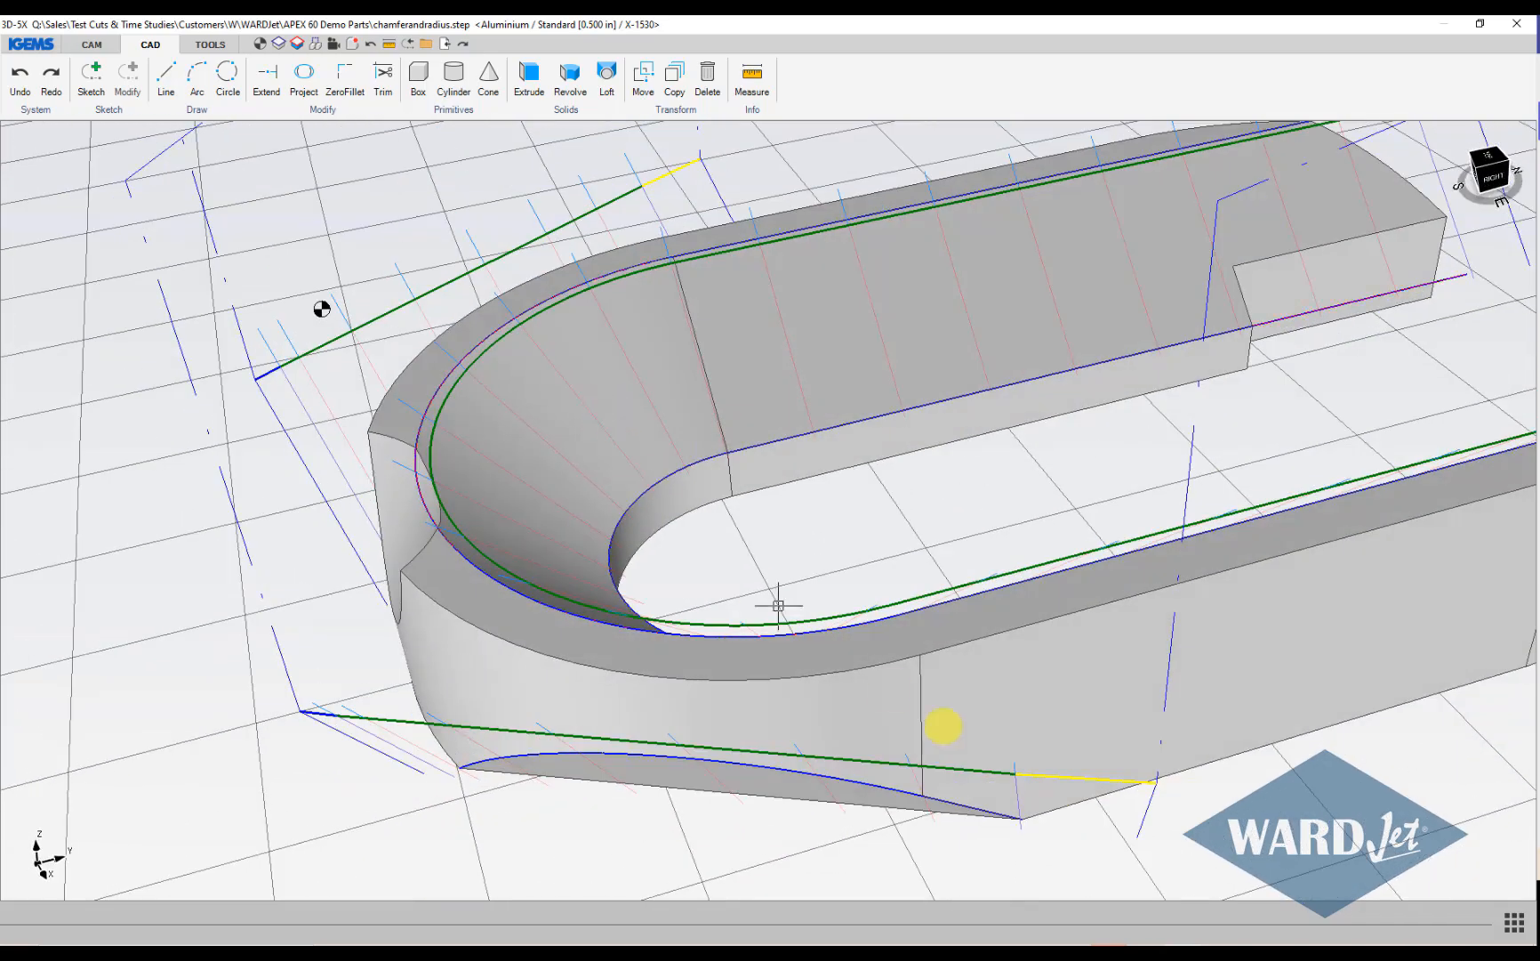
{"action": "scroll", "coordinate": [699, 764], "scroll_direction": "up", "scroll_amount": 3}
{"action": "scroll", "coordinate": [711, 812], "scroll_direction": "down", "scroll_amount": 3}
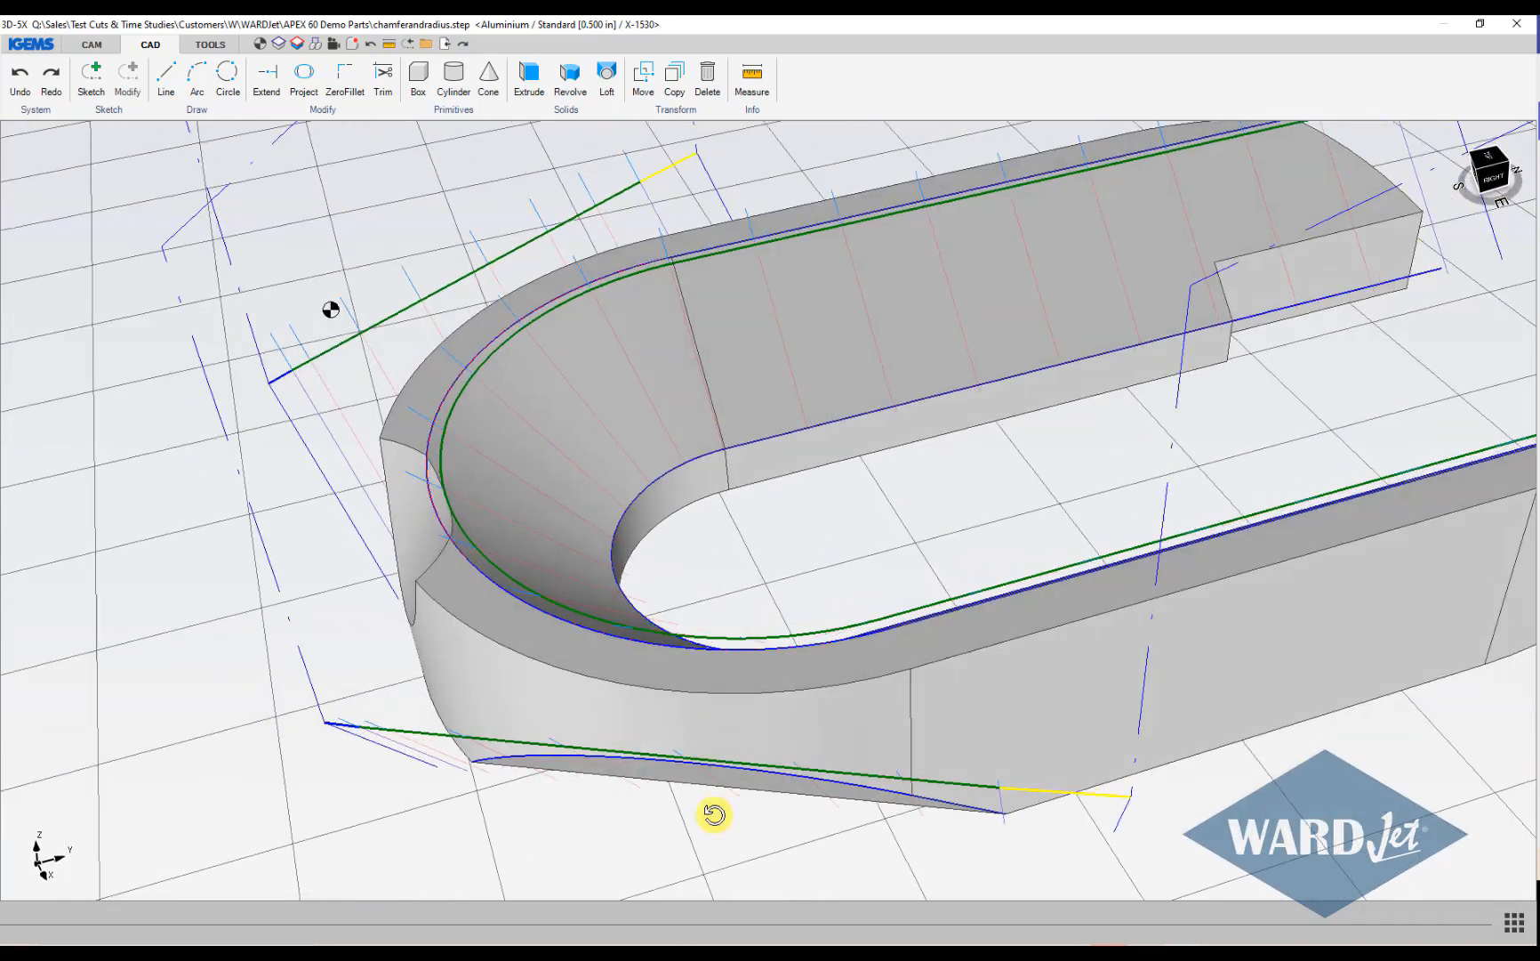
{"action": "mouse_move", "coordinate": [711, 812]}
{"action": "middle_mouse_down"}
{"action": "mouse_move", "coordinate": [712, 836]}
{"action": "mouse_move", "coordinate": [718, 801]}
{"action": "middle_mouse_up"}
{"action": "scroll", "coordinate": [412, 601], "scroll_direction": "down", "scroll_amount": 3}
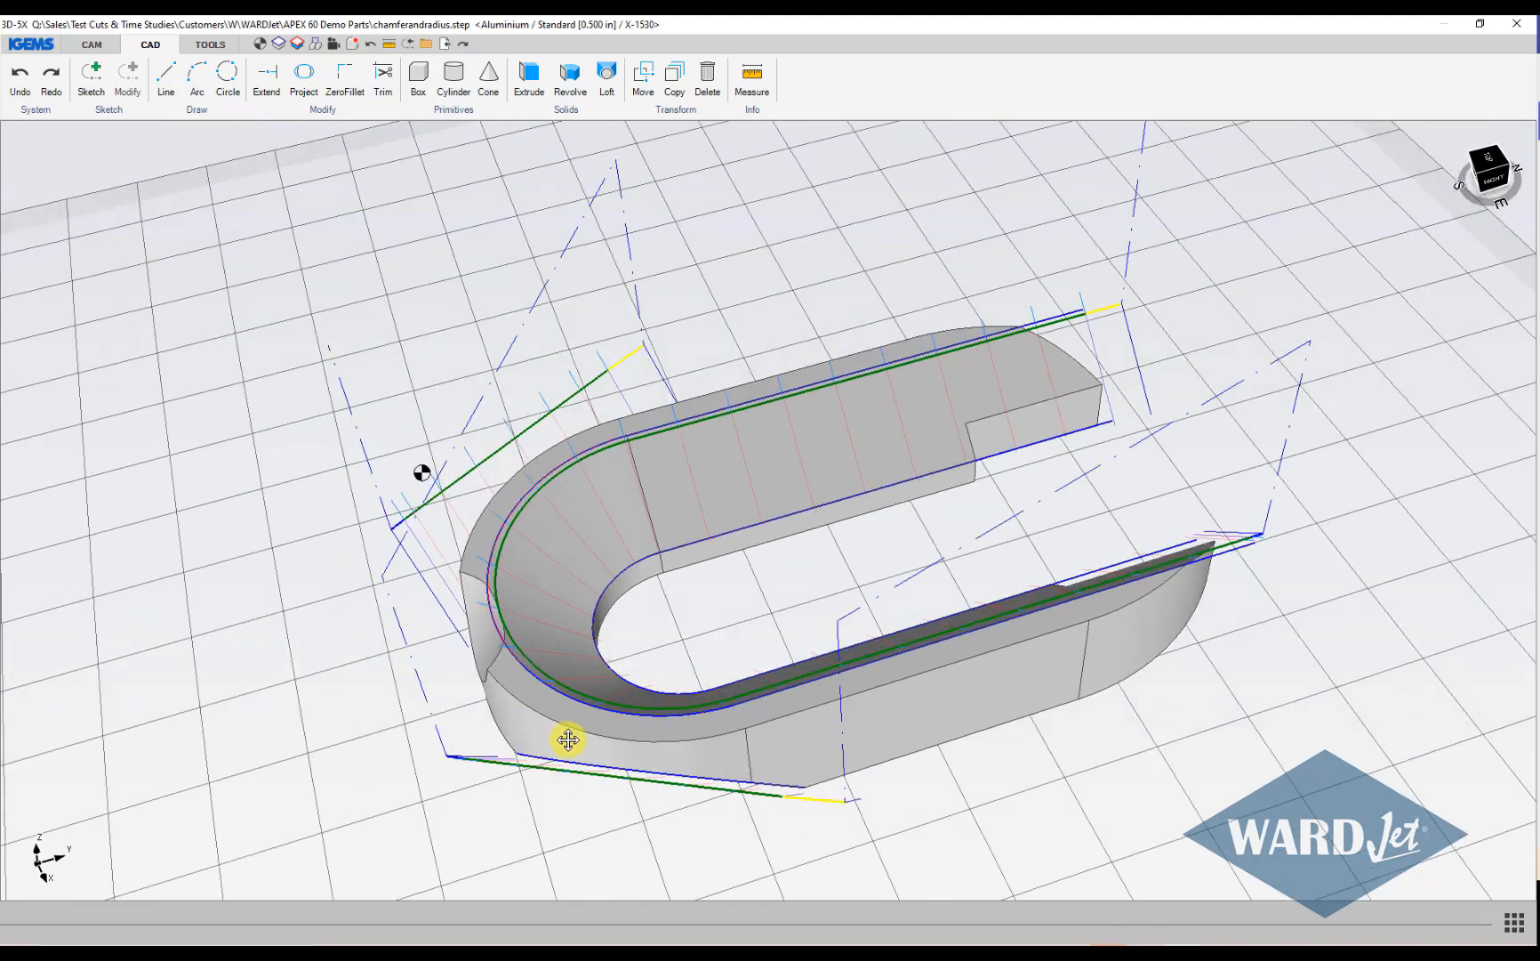
{"action": "middle_click_drag", "start_coordinate": [560, 732], "coordinate": [595, 440]}
{"action": "scroll", "coordinate": [775, 365], "scroll_direction": "up", "scroll_amount": 4}
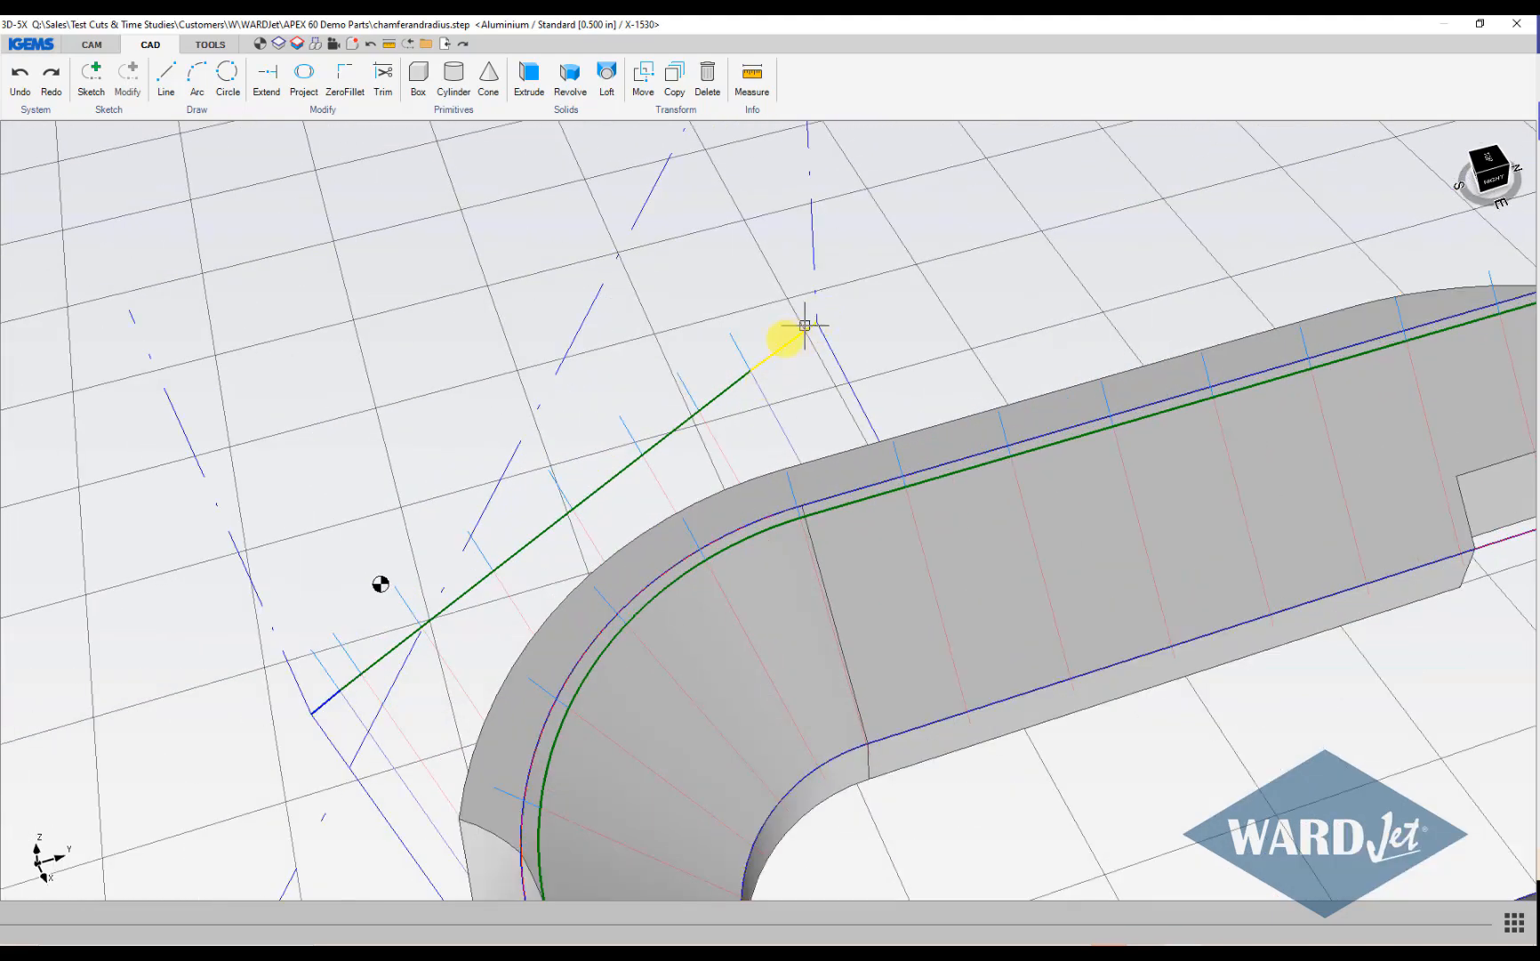
{"action": "middle_click_drag", "start_coordinate": [361, 643], "coordinate": [760, 727]}
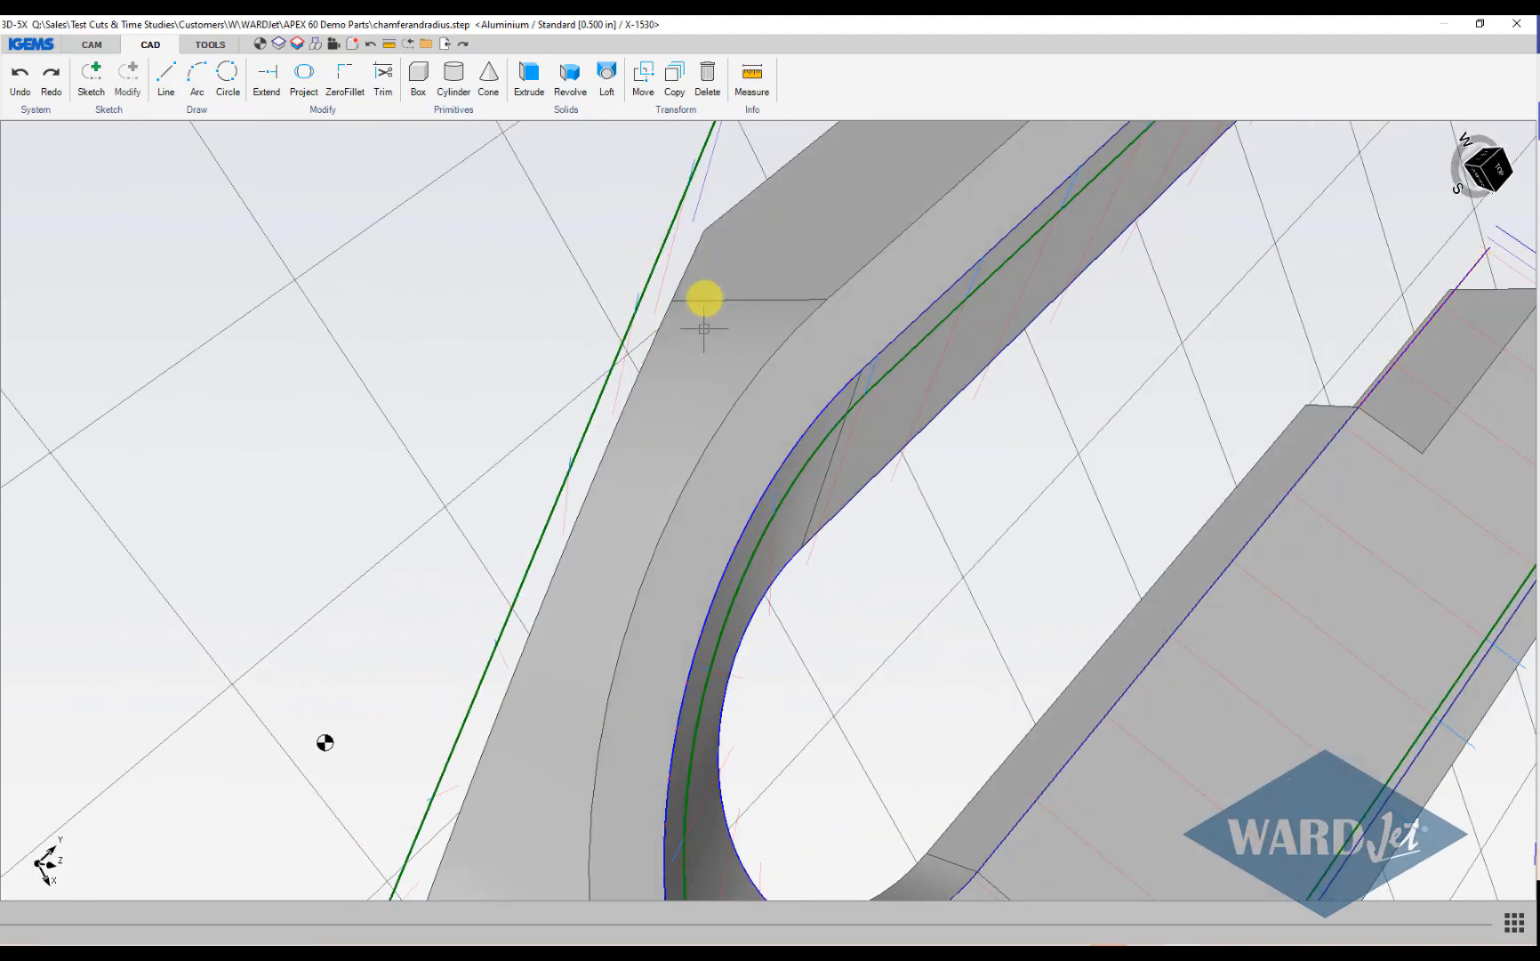
{"action": "scroll", "coordinate": [524, 603], "scroll_direction": "down", "scroll_amount": 2}
{"action": "scroll", "coordinate": [525, 604], "scroll_direction": "down", "scroll_amount": 2}
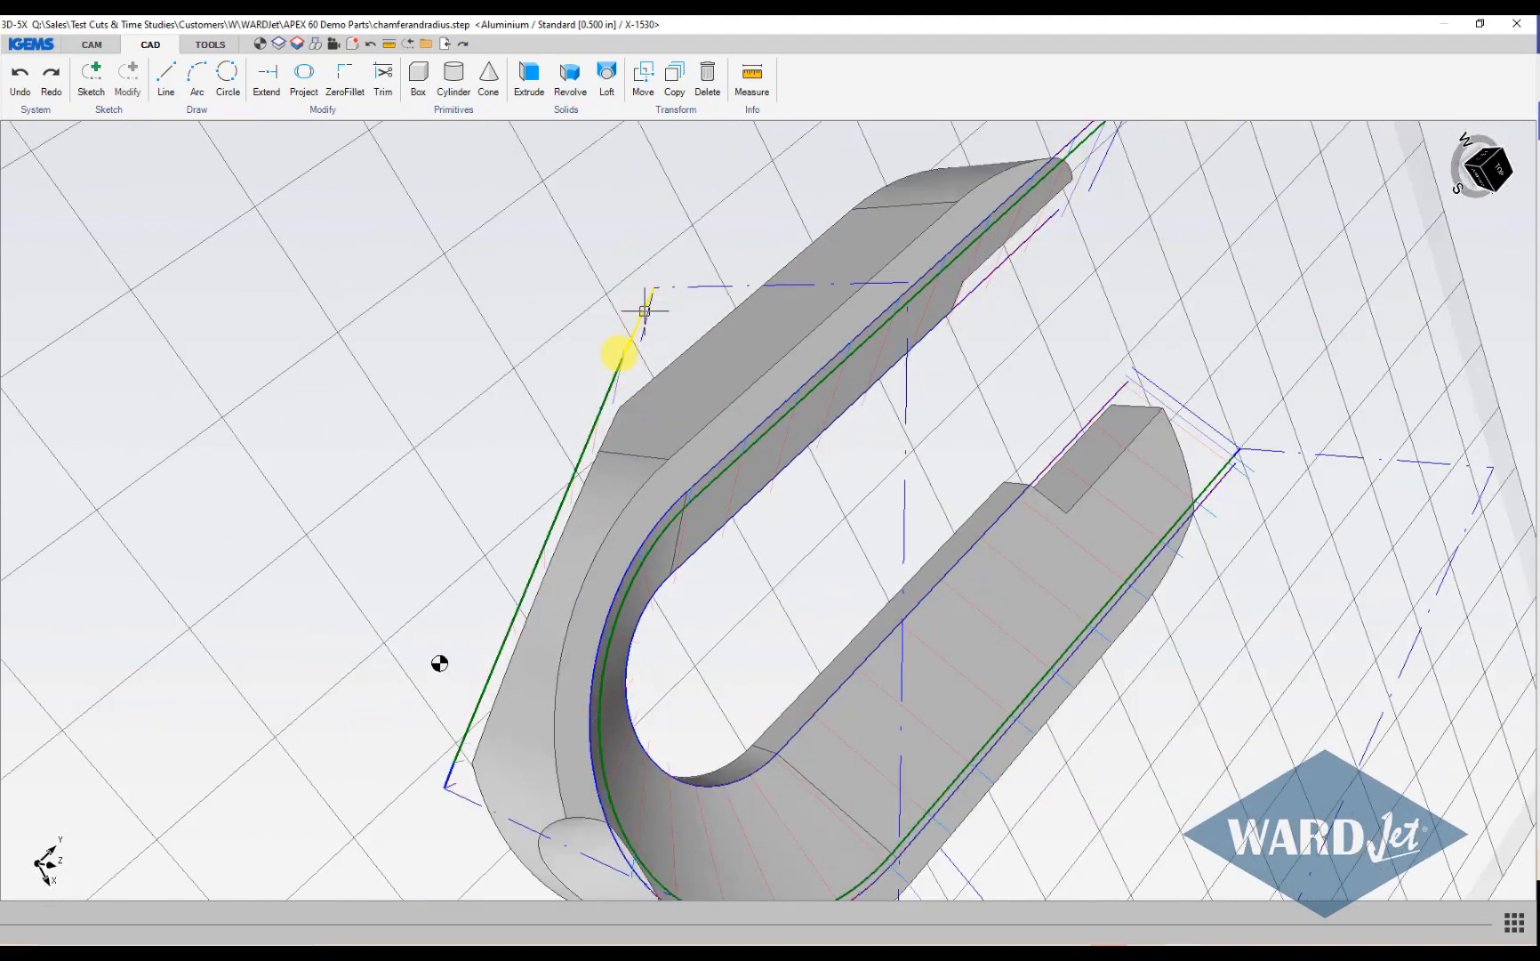
{"action": "mouse_move", "coordinate": [547, 604]}
{"action": "middle_mouse_down"}
{"action": "mouse_move", "coordinate": [560, 591]}
{"action": "mouse_move", "coordinate": [498, 552]}
{"action": "mouse_move", "coordinate": [711, 575]}
{"action": "mouse_move", "coordinate": [687, 406]}
{"action": "mouse_move", "coordinate": [592, 454]}
{"action": "middle_mouse_up"}
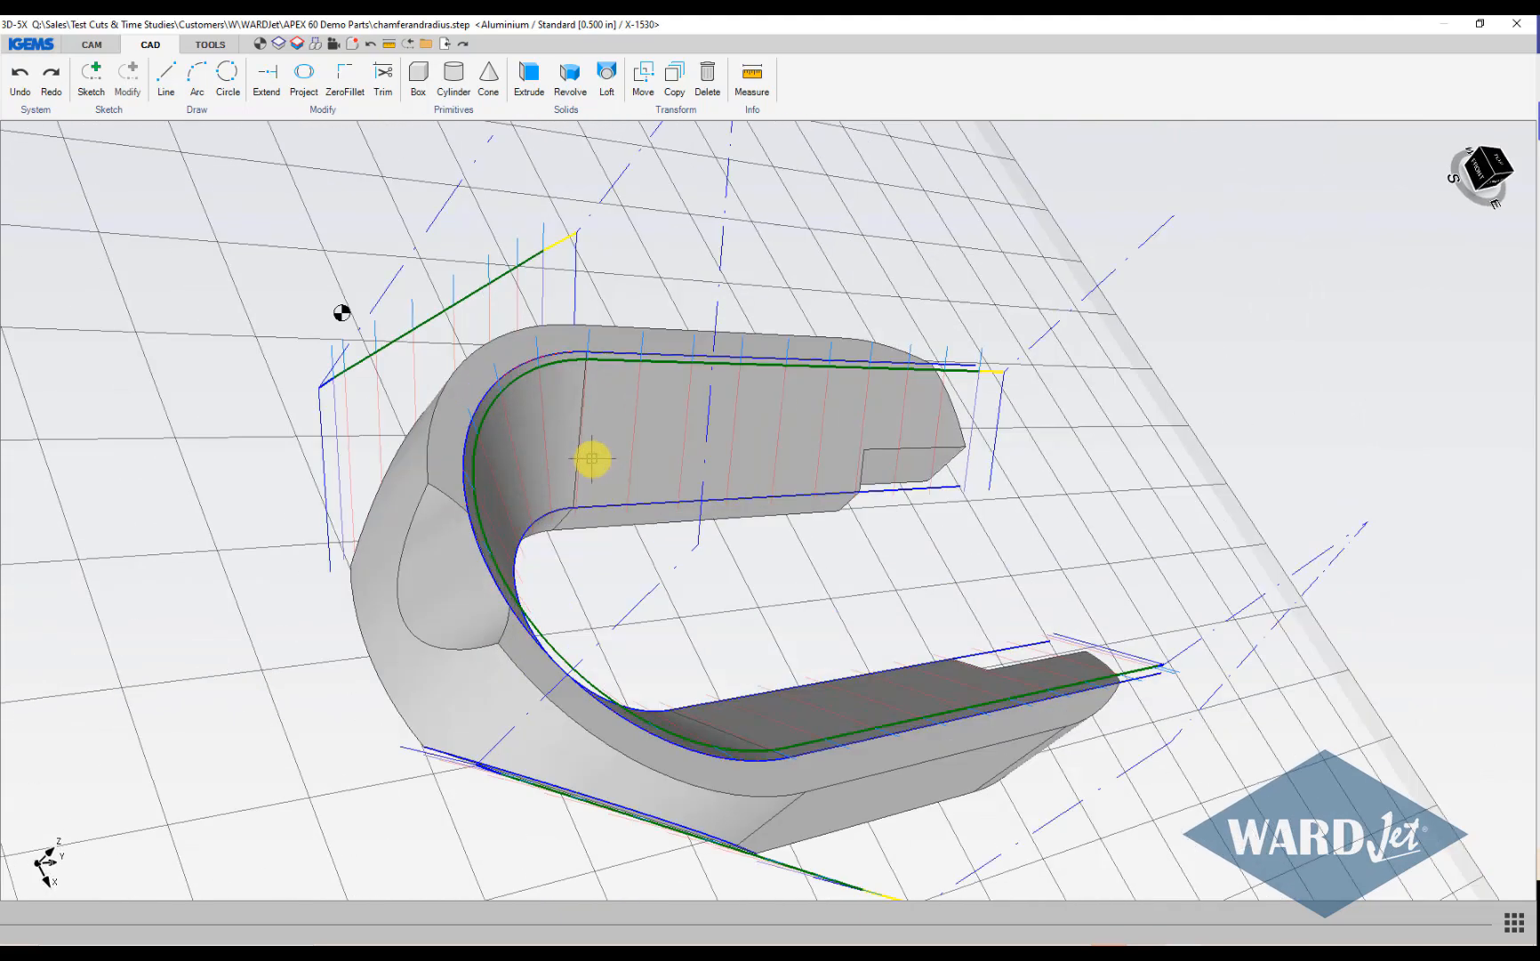
Compare the toolpath settings of the original and mirrored chamfer cuts, including their kerf sides.
{"action": "left_click", "coordinate": [89, 45]}
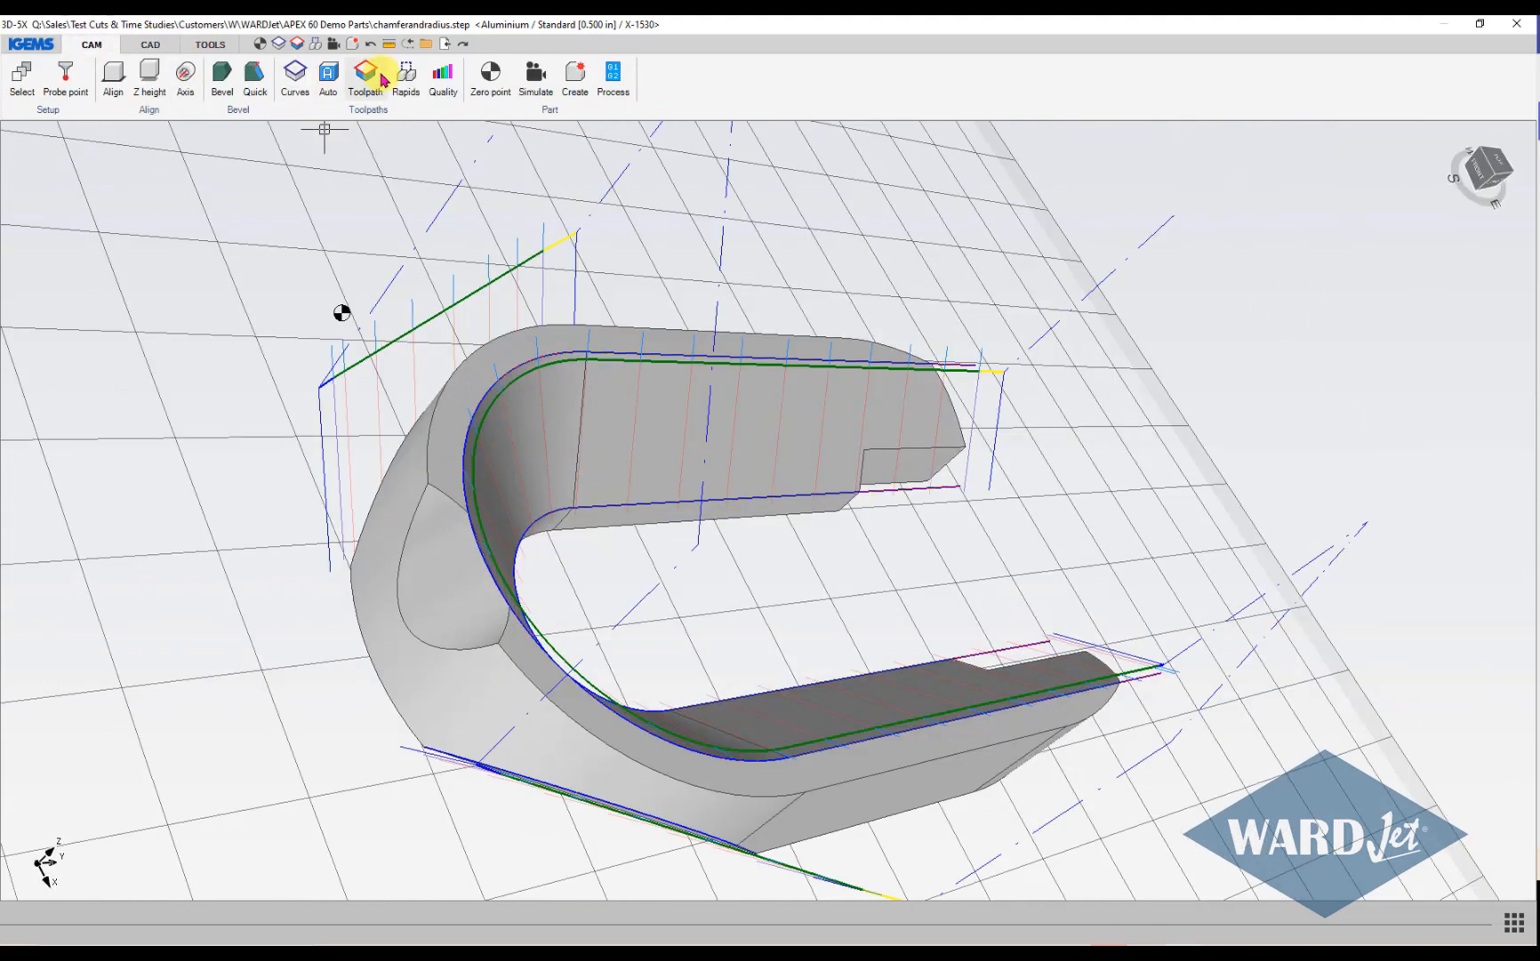
{"action": "left_click", "coordinate": [358, 89]}
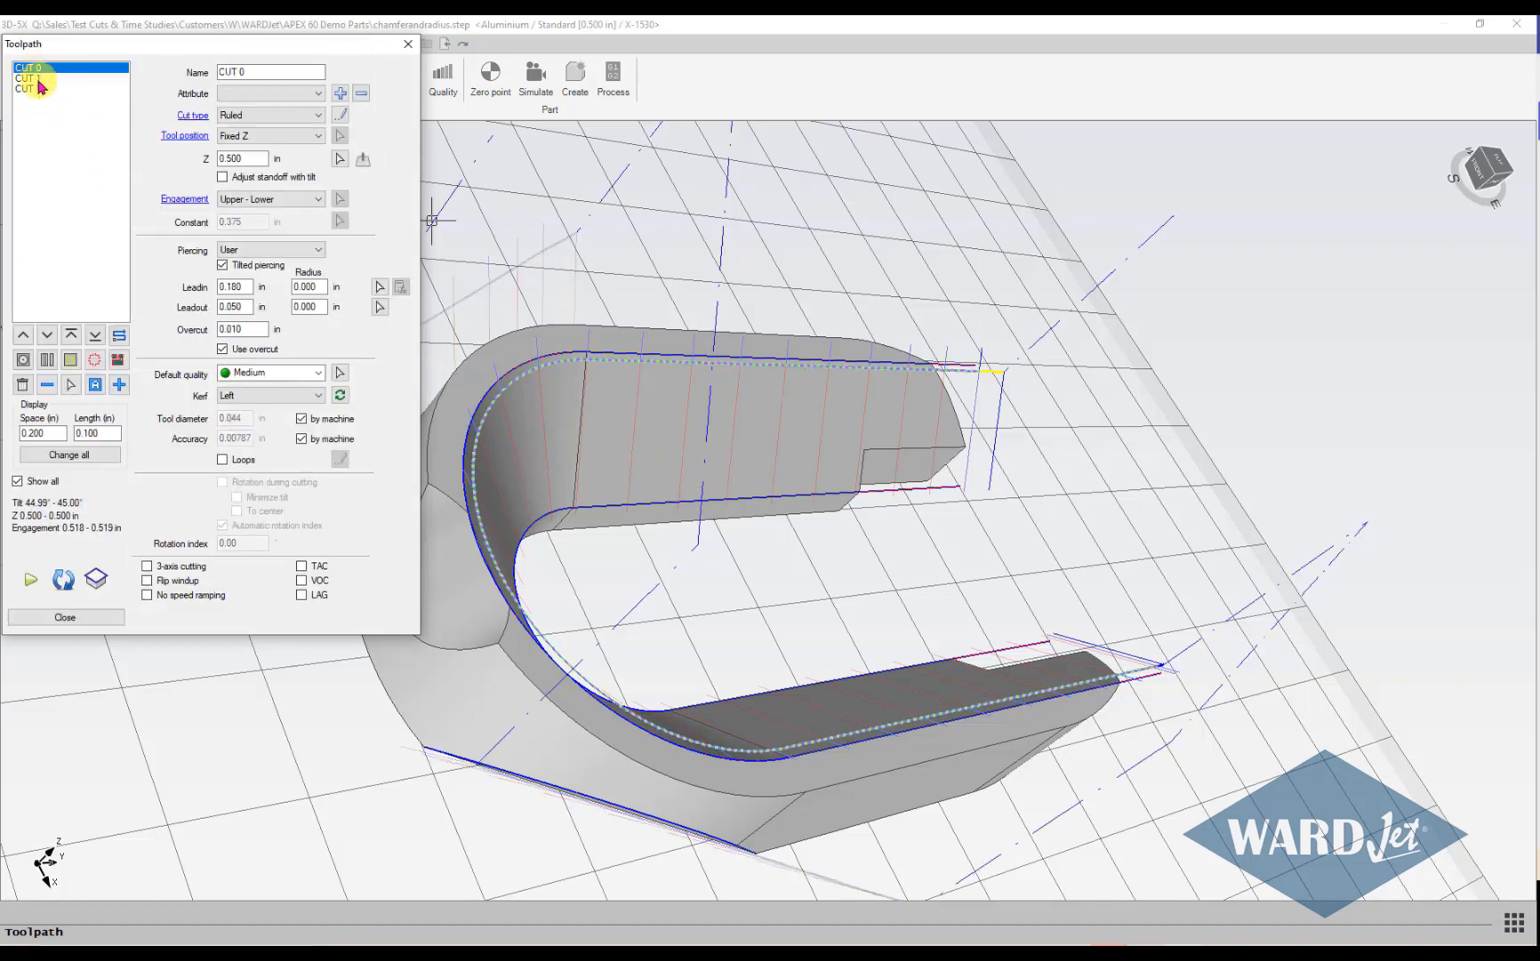
{"action": "left_click", "coordinate": [38, 80]}
{"action": "middle_click_drag", "start_coordinate": [636, 475], "coordinate": [770, 310]}
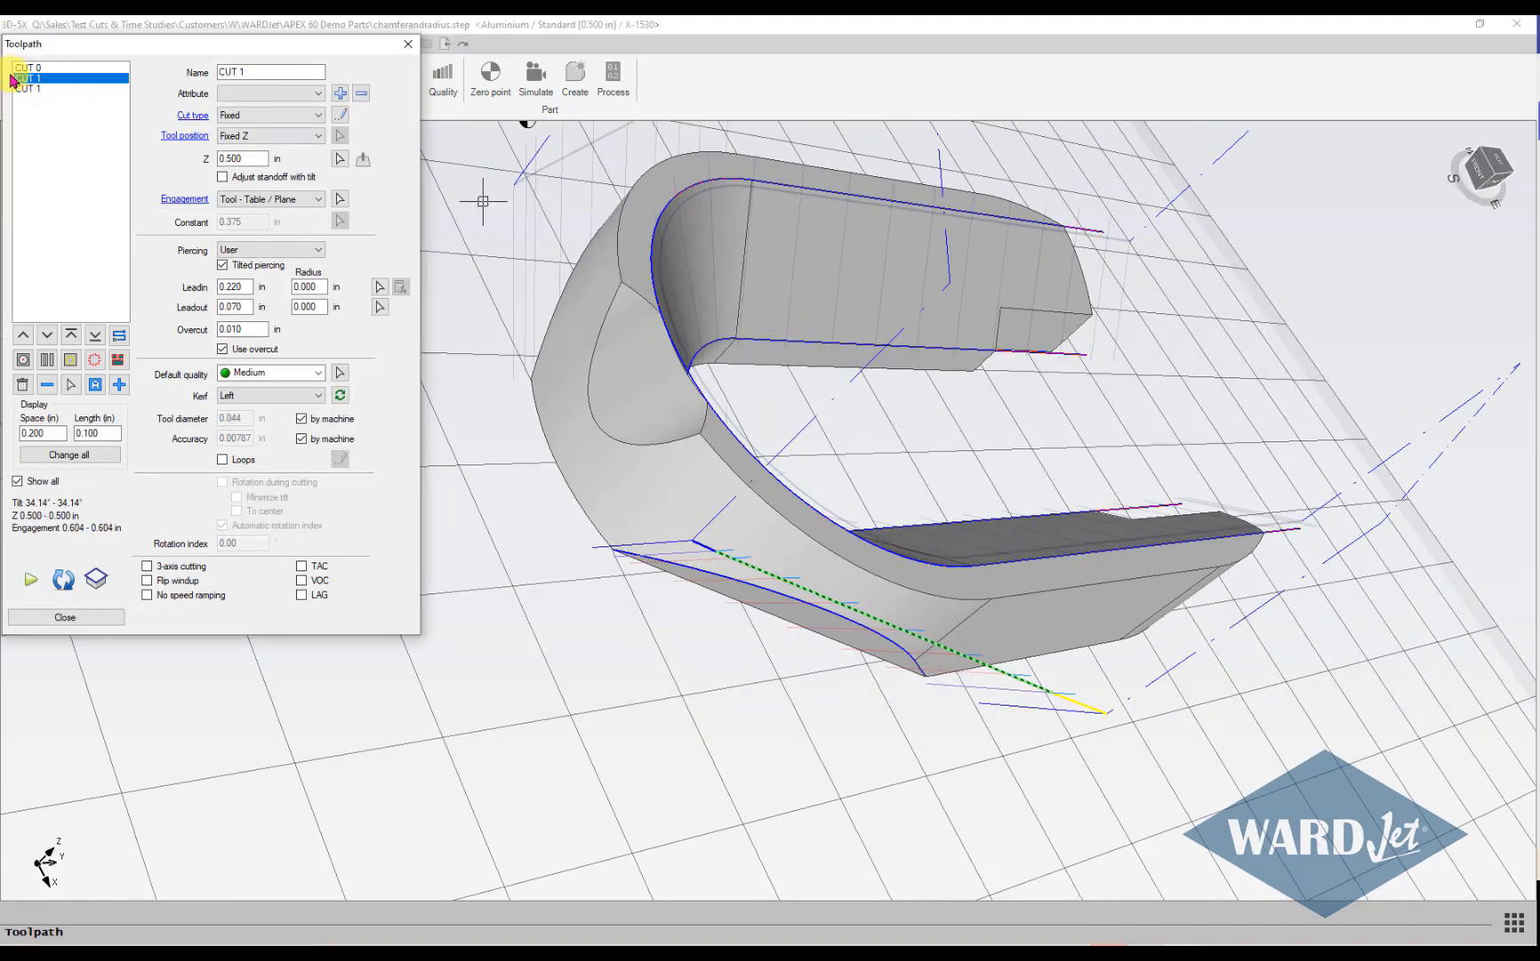
{"action": "left_click", "coordinate": [27, 89]}
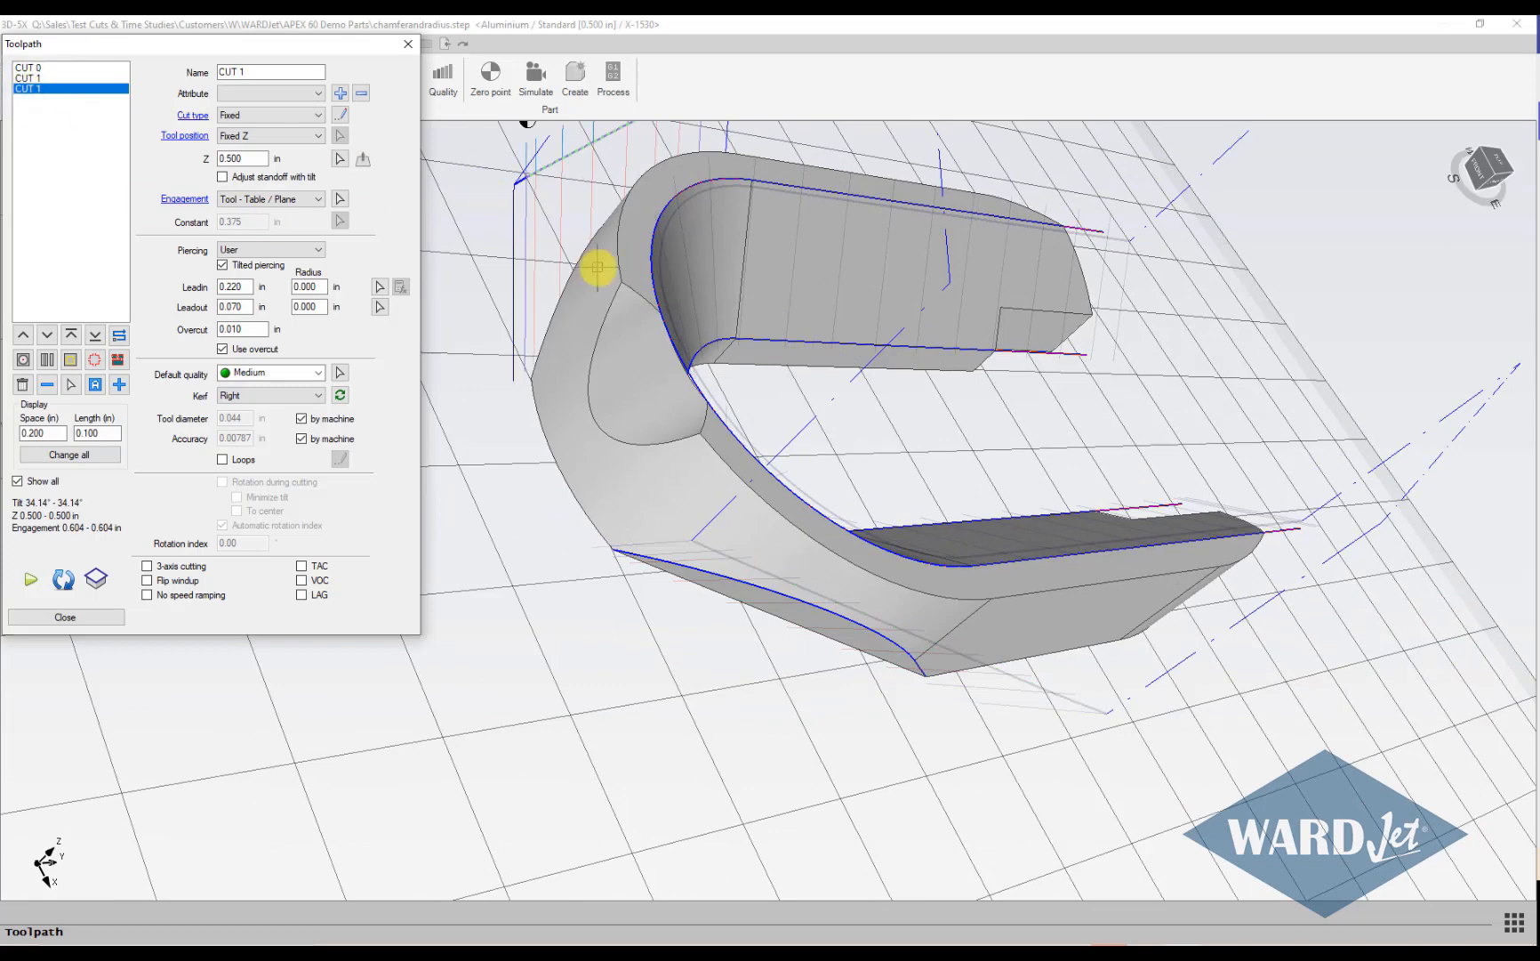
{"action": "scroll", "coordinate": [508, 232], "scroll_direction": "down", "scroll_amount": 2}
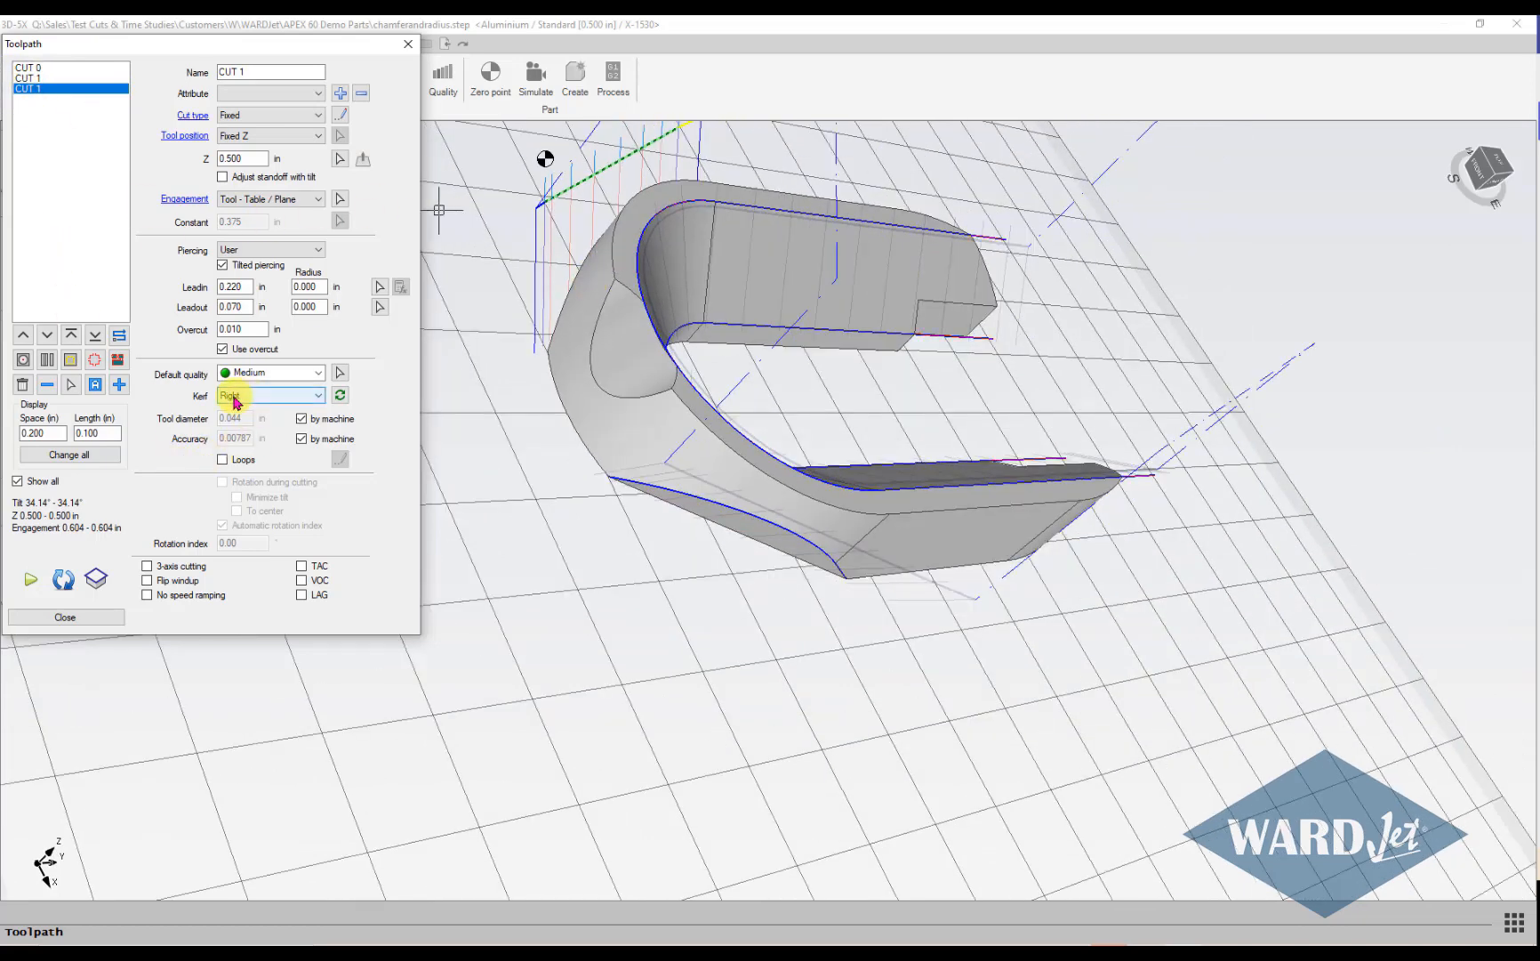
{"action": "left_click", "coordinate": [56, 78]}
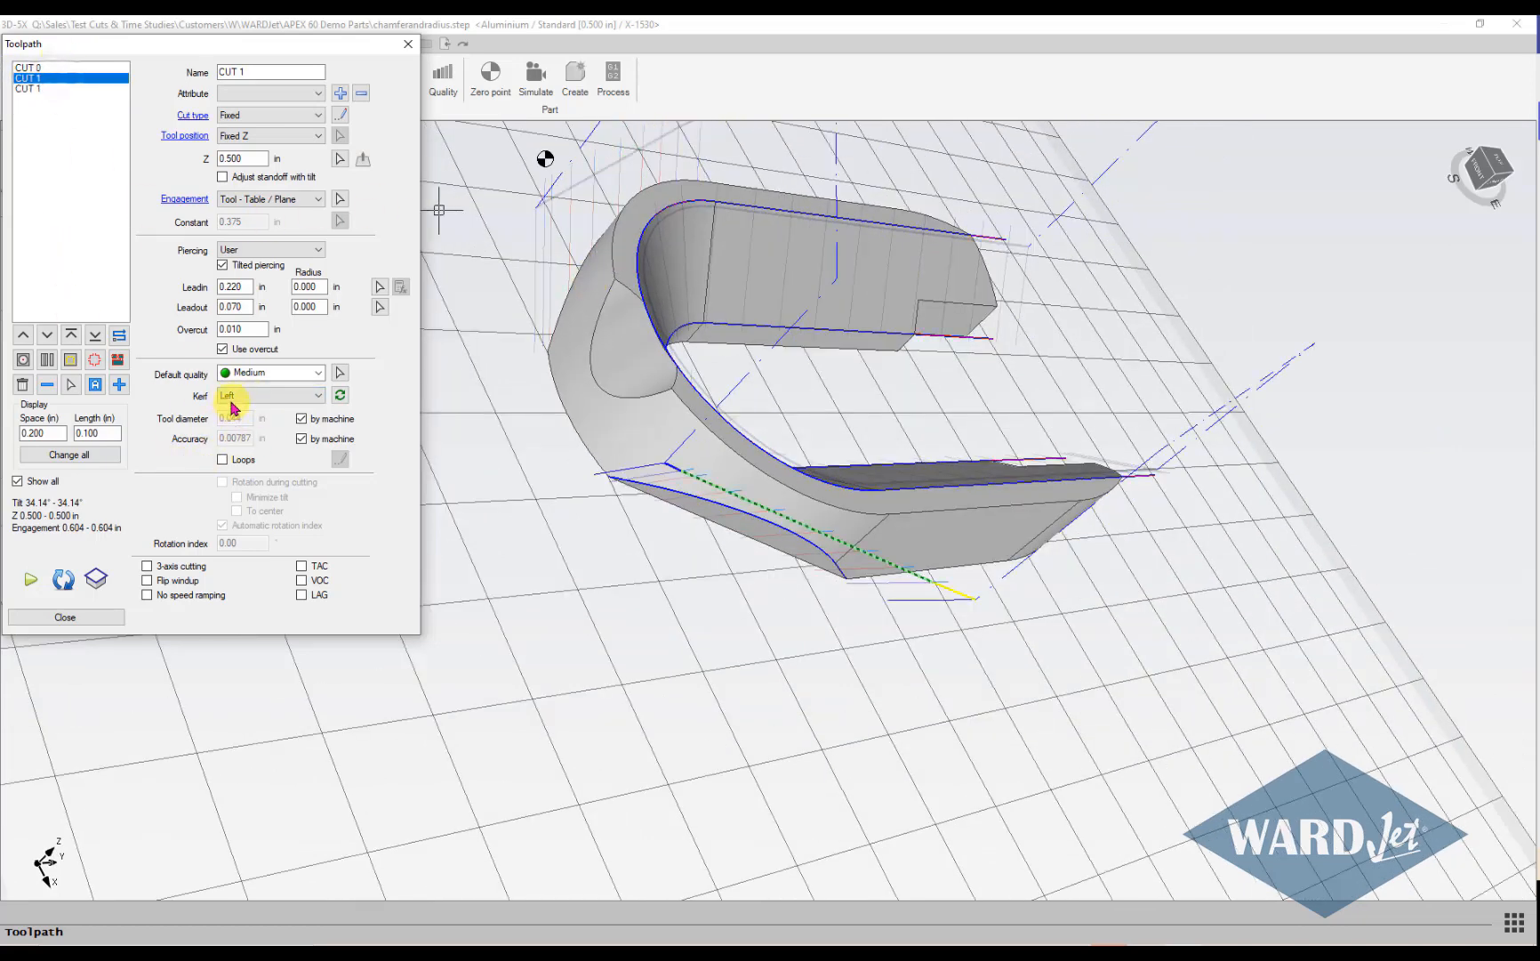
{"action": "left_click", "coordinate": [46, 89]}
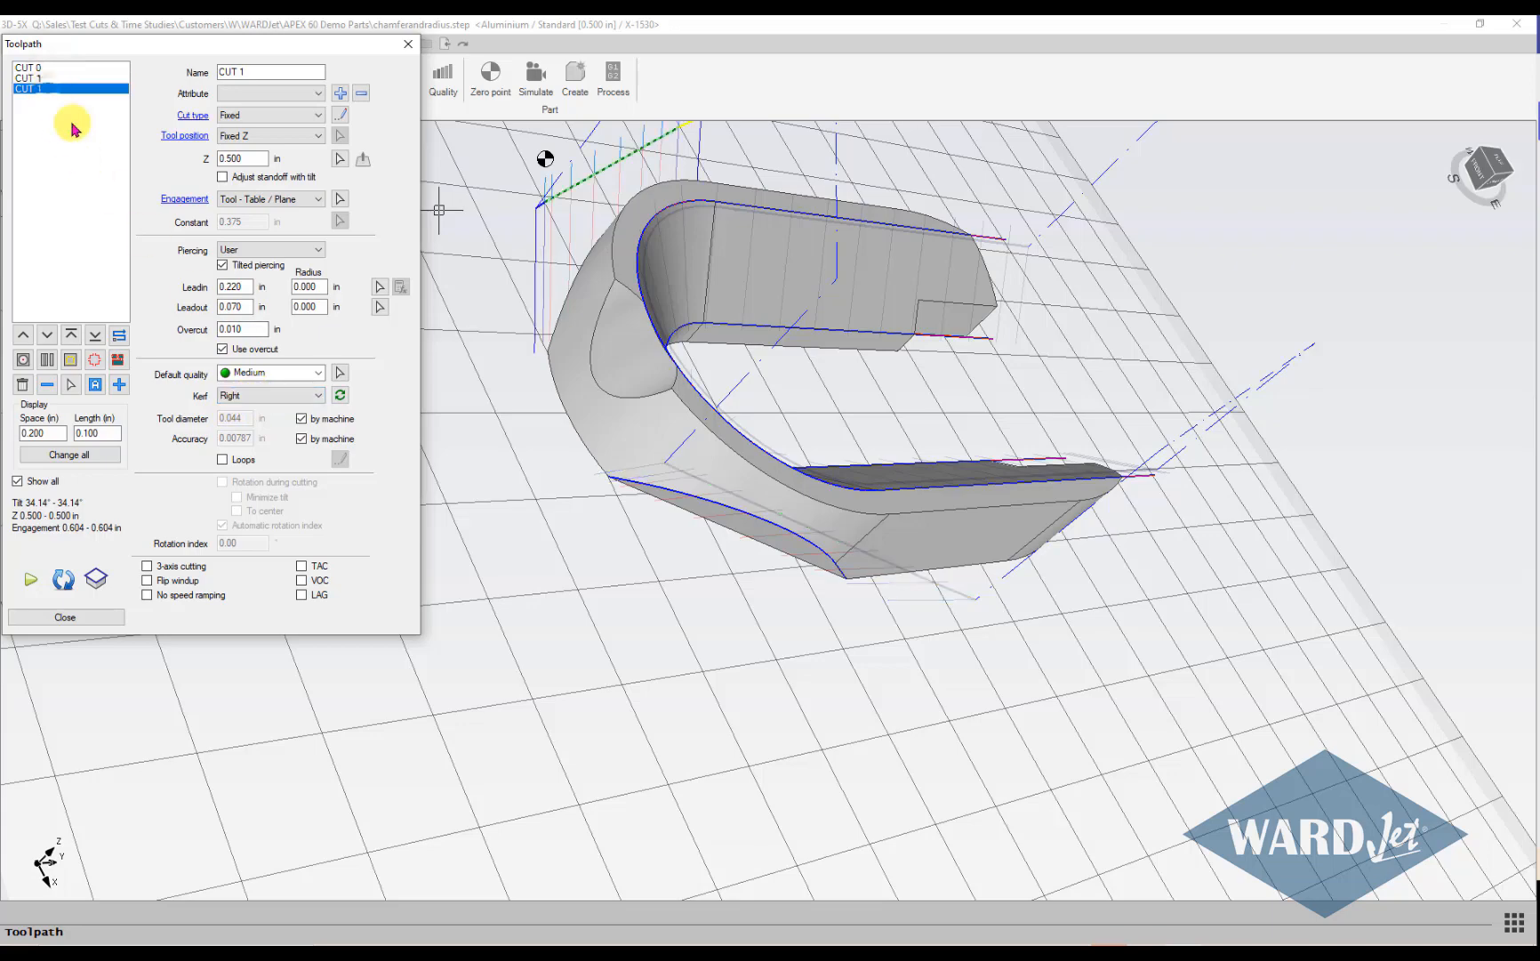
Examine the rounded notch in the outside of the bend from several angles.
{"action": "middle_click_drag", "start_coordinate": [583, 447], "coordinate": [612, 585]}
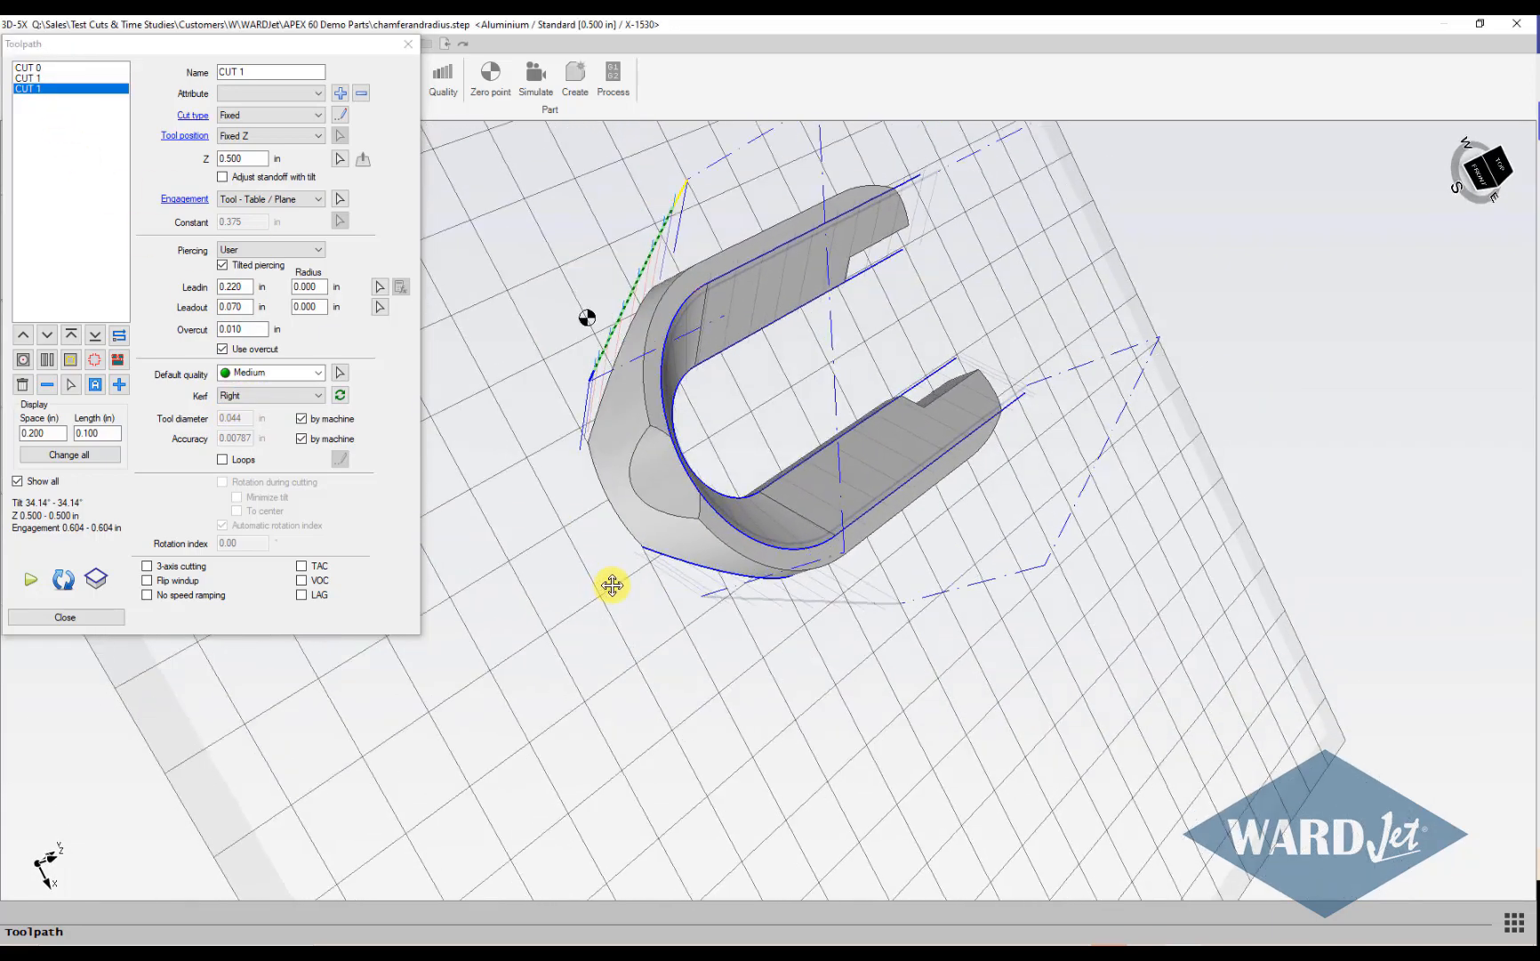
{"action": "scroll", "coordinate": [676, 424], "scroll_direction": "up", "scroll_amount": 4}
{"action": "middle_click_drag", "start_coordinate": [660, 515], "coordinate": [671, 339]}
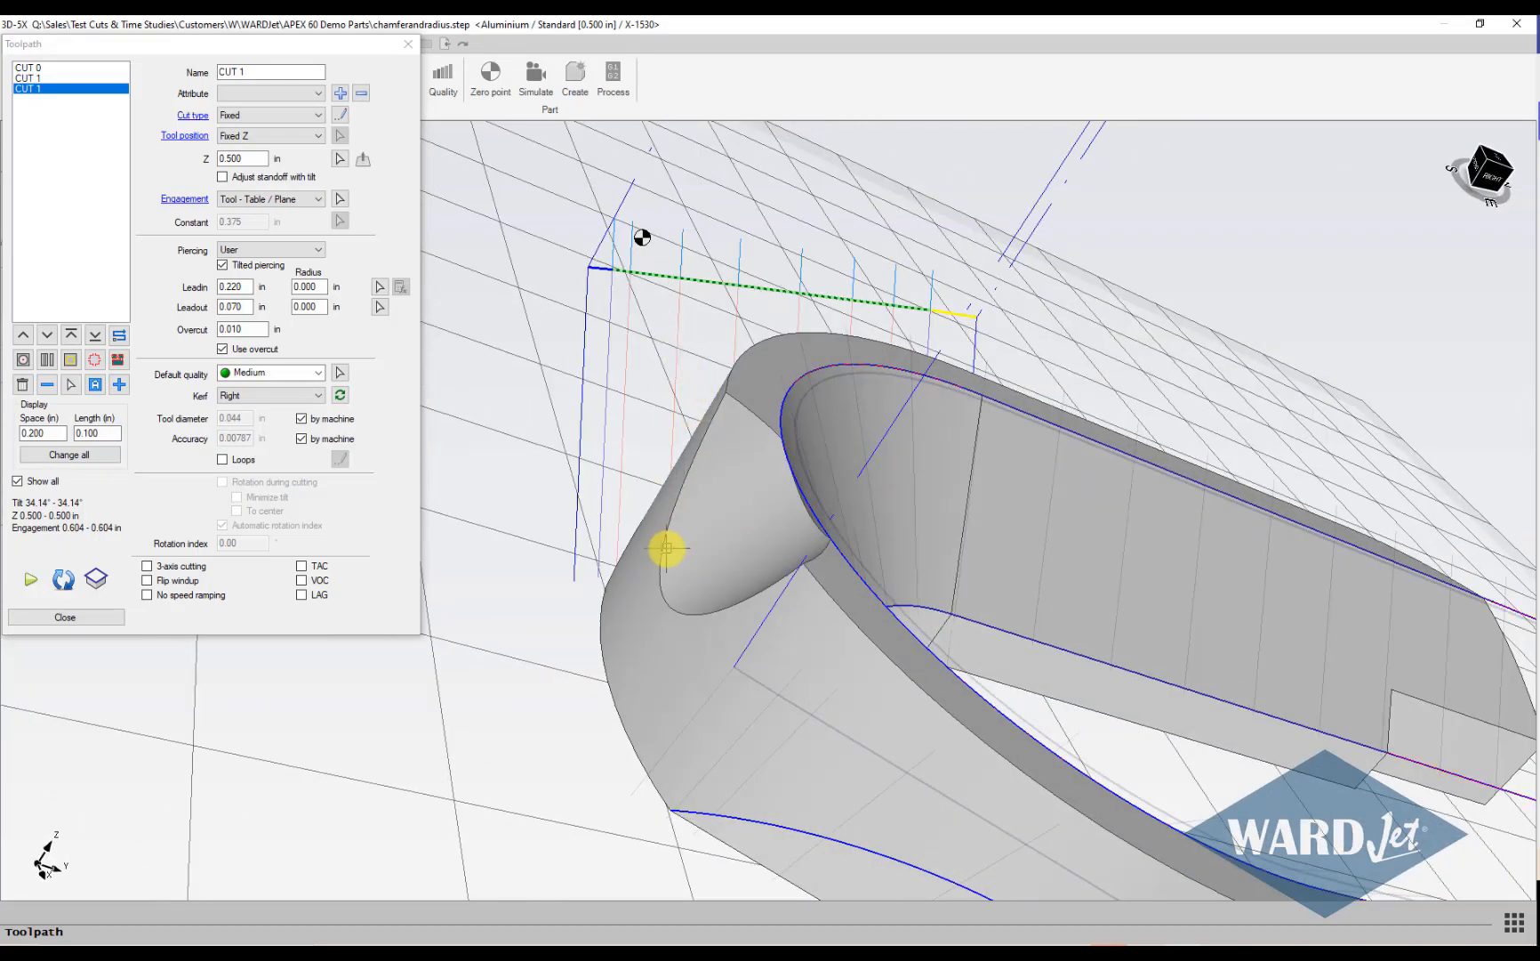
{"action": "middle_click_drag", "start_coordinate": [667, 548], "coordinate": [747, 635]}
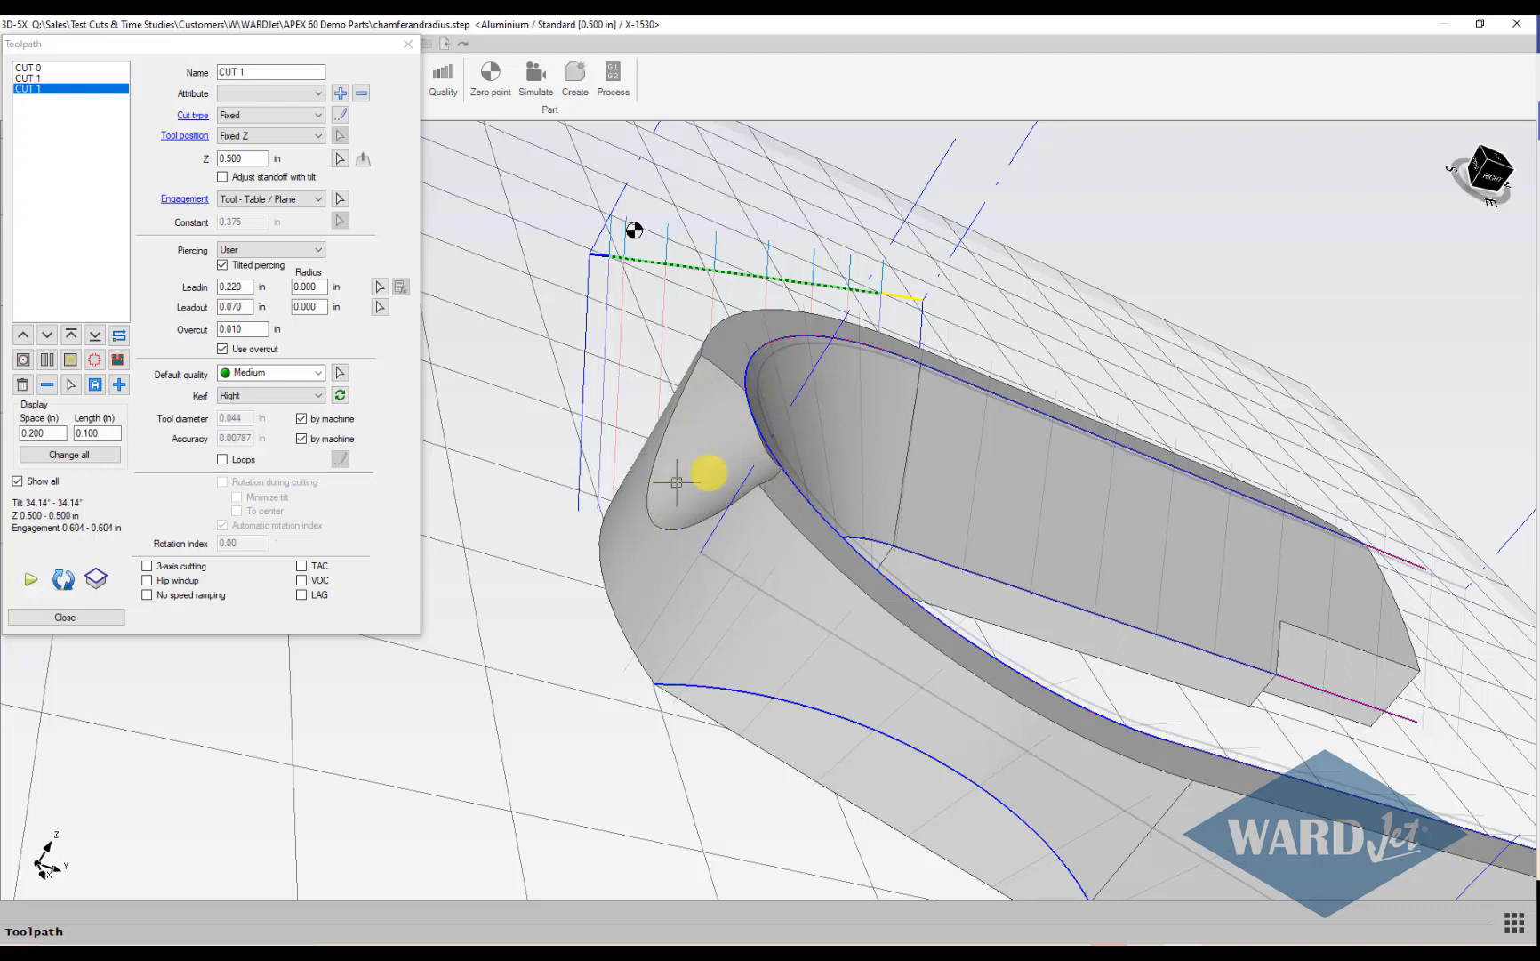
{"action": "scroll", "coordinate": [709, 448], "scroll_direction": "up", "scroll_amount": 5}
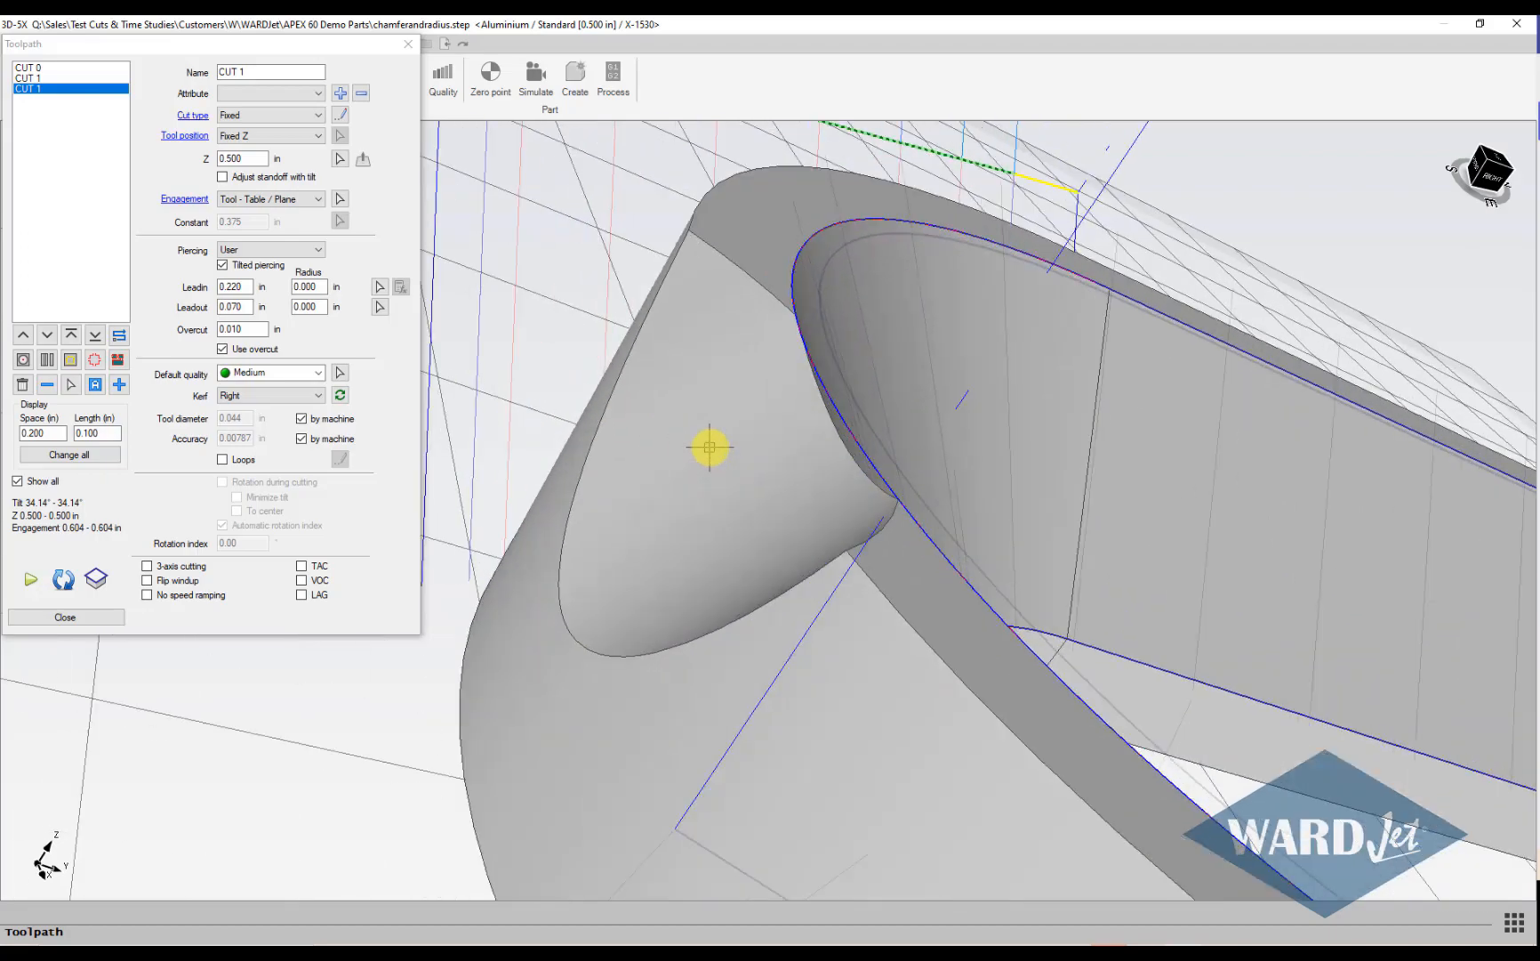
{"action": "scroll", "coordinate": [709, 447], "scroll_direction": "down", "scroll_amount": 4}
{"action": "middle_click_drag", "start_coordinate": [709, 445], "coordinate": [815, 303]}
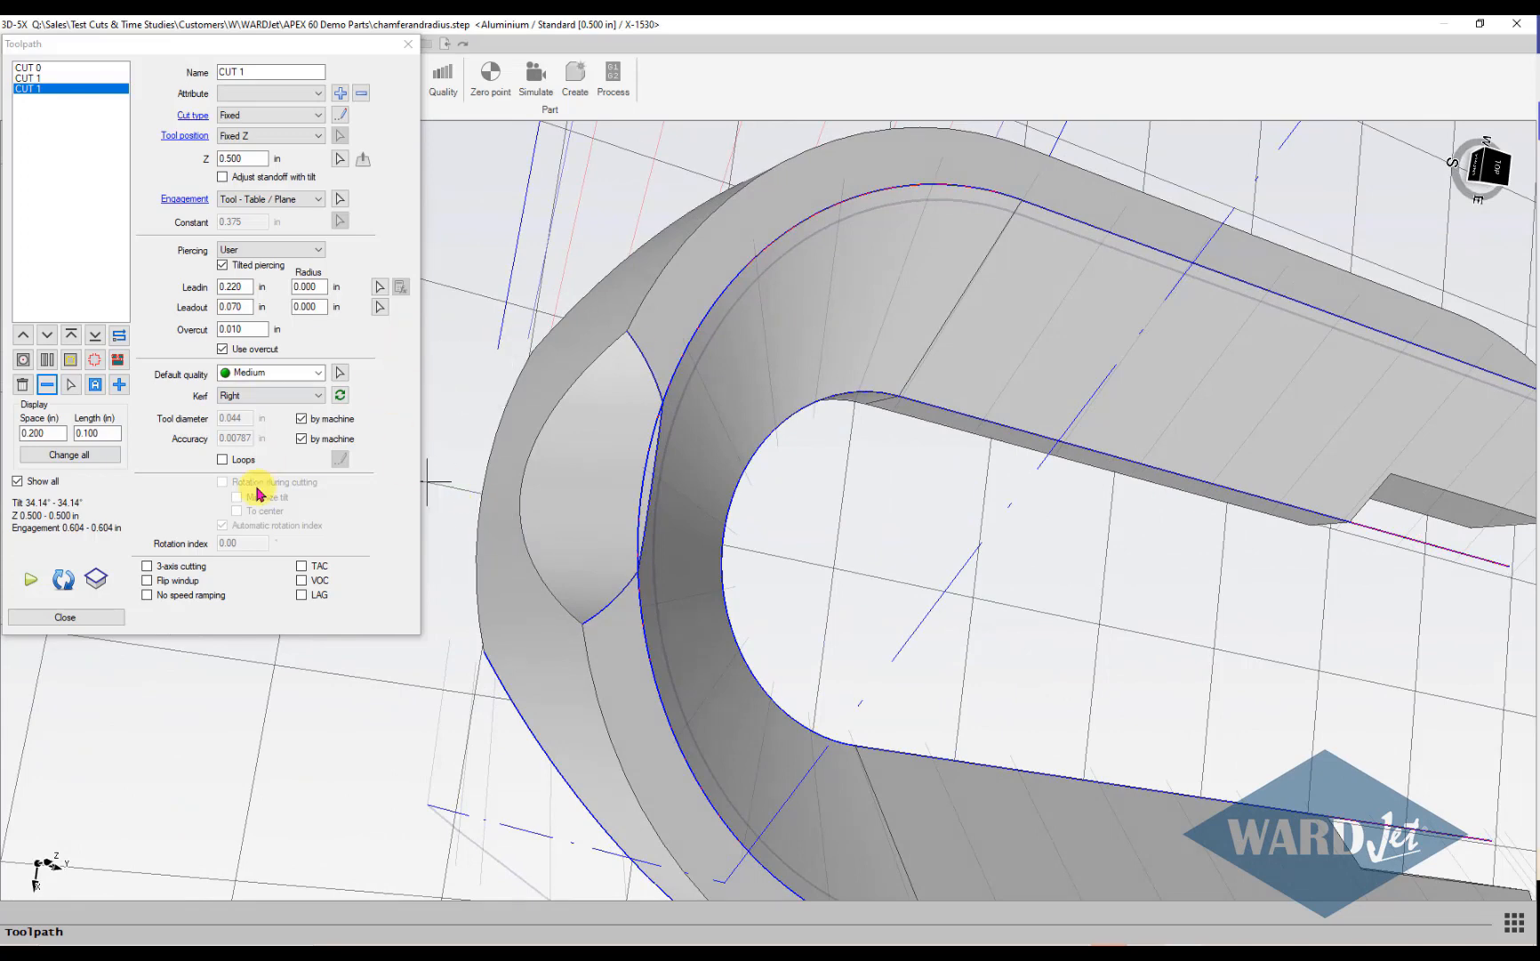
Close the toolpath settings and begin a Project operation with the notch's curved outer edge as the curve to project.
{"action": "left_click", "coordinate": [85, 617]}
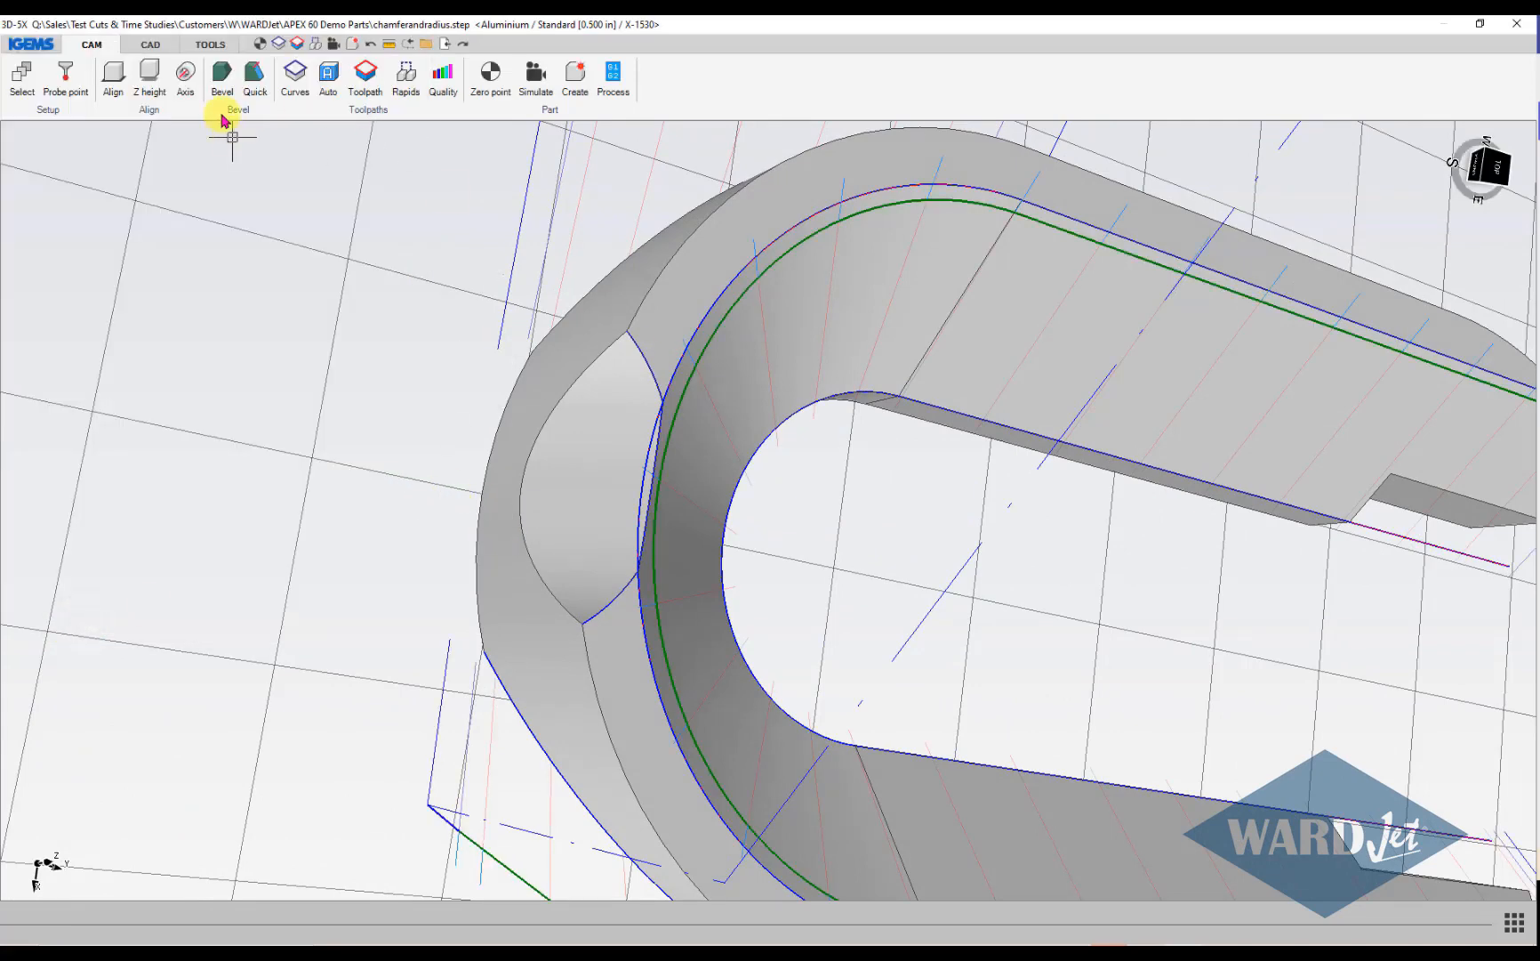
{"action": "left_click", "coordinate": [154, 47]}
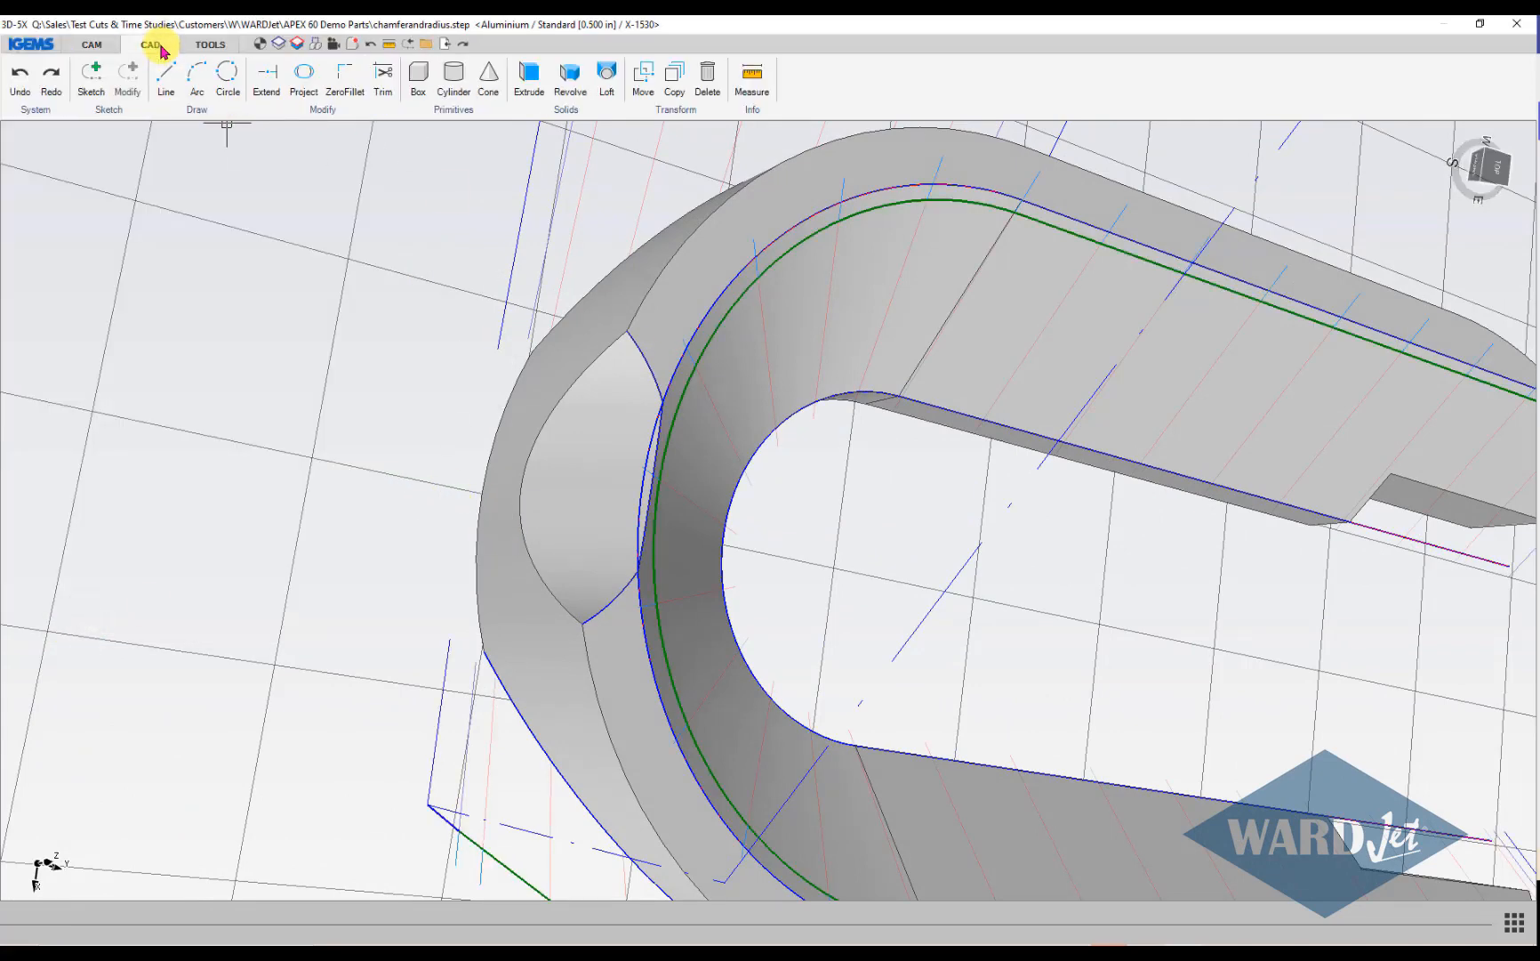
{"action": "left_click", "coordinate": [304, 80]}
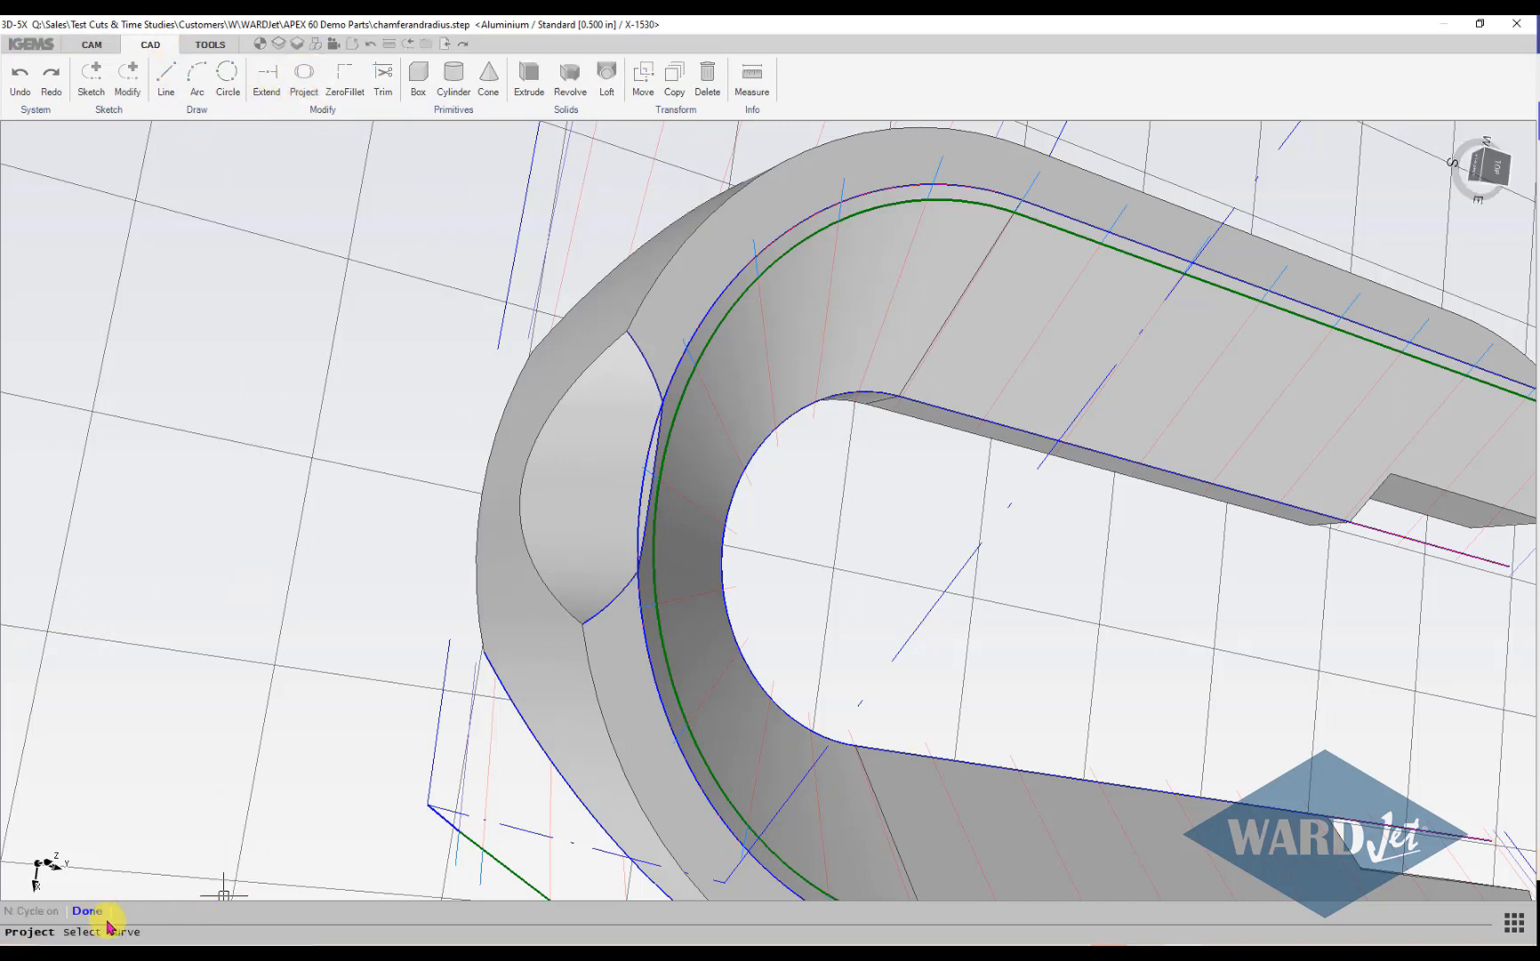
{"action": "left_click", "coordinate": [540, 438]}
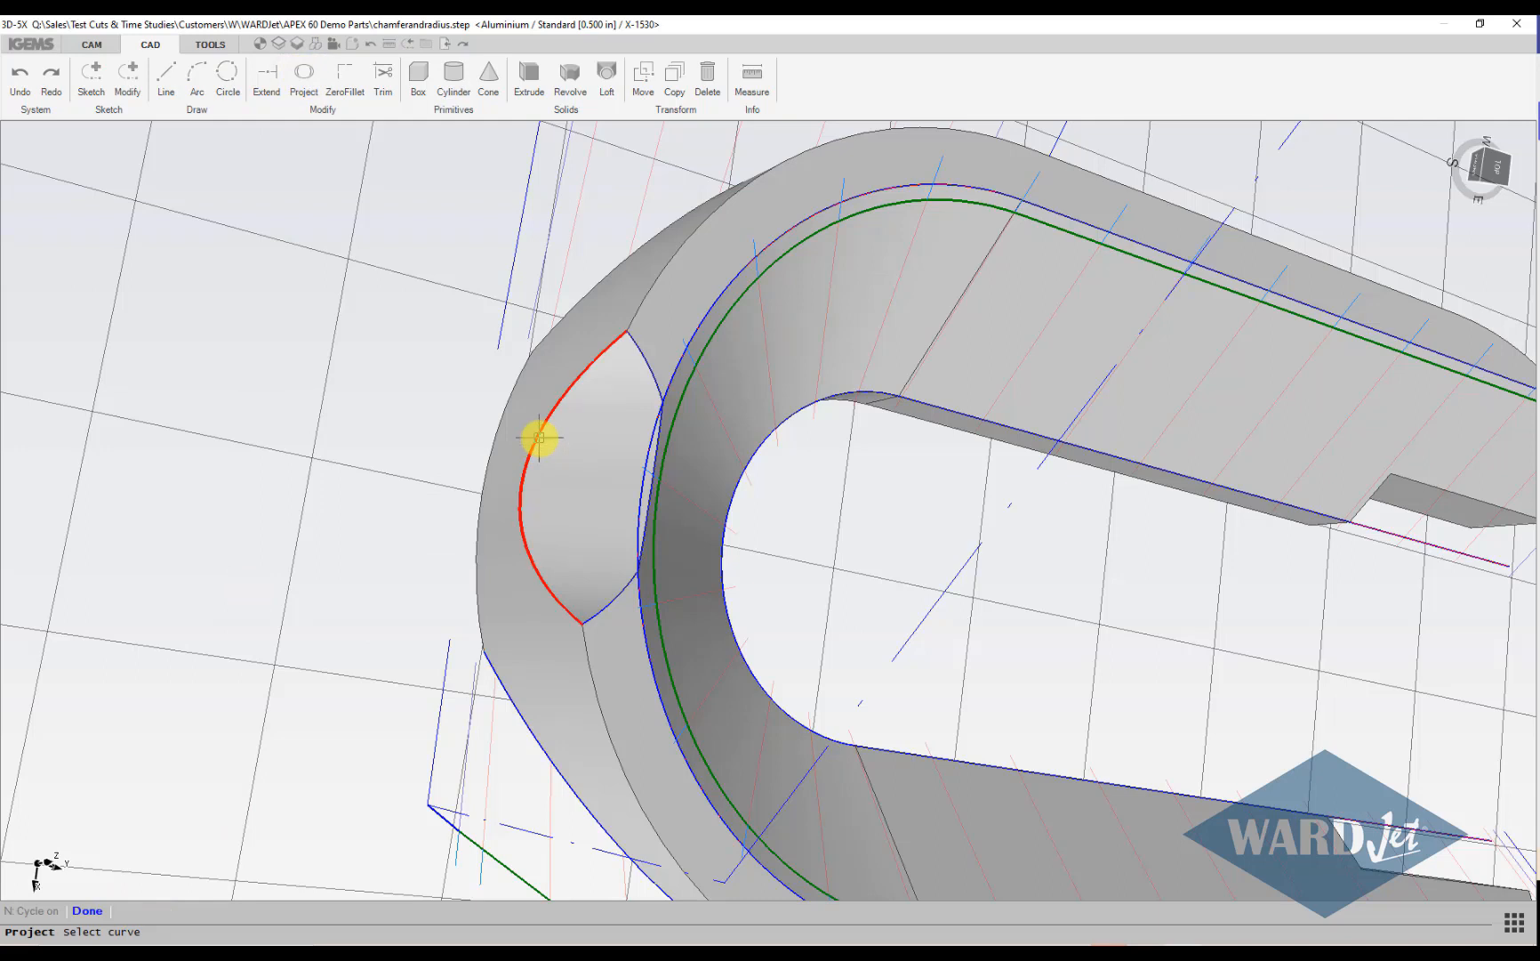
{"action": "left_click", "coordinate": [539, 438]}
{"action": "left_click", "coordinate": [87, 911]}
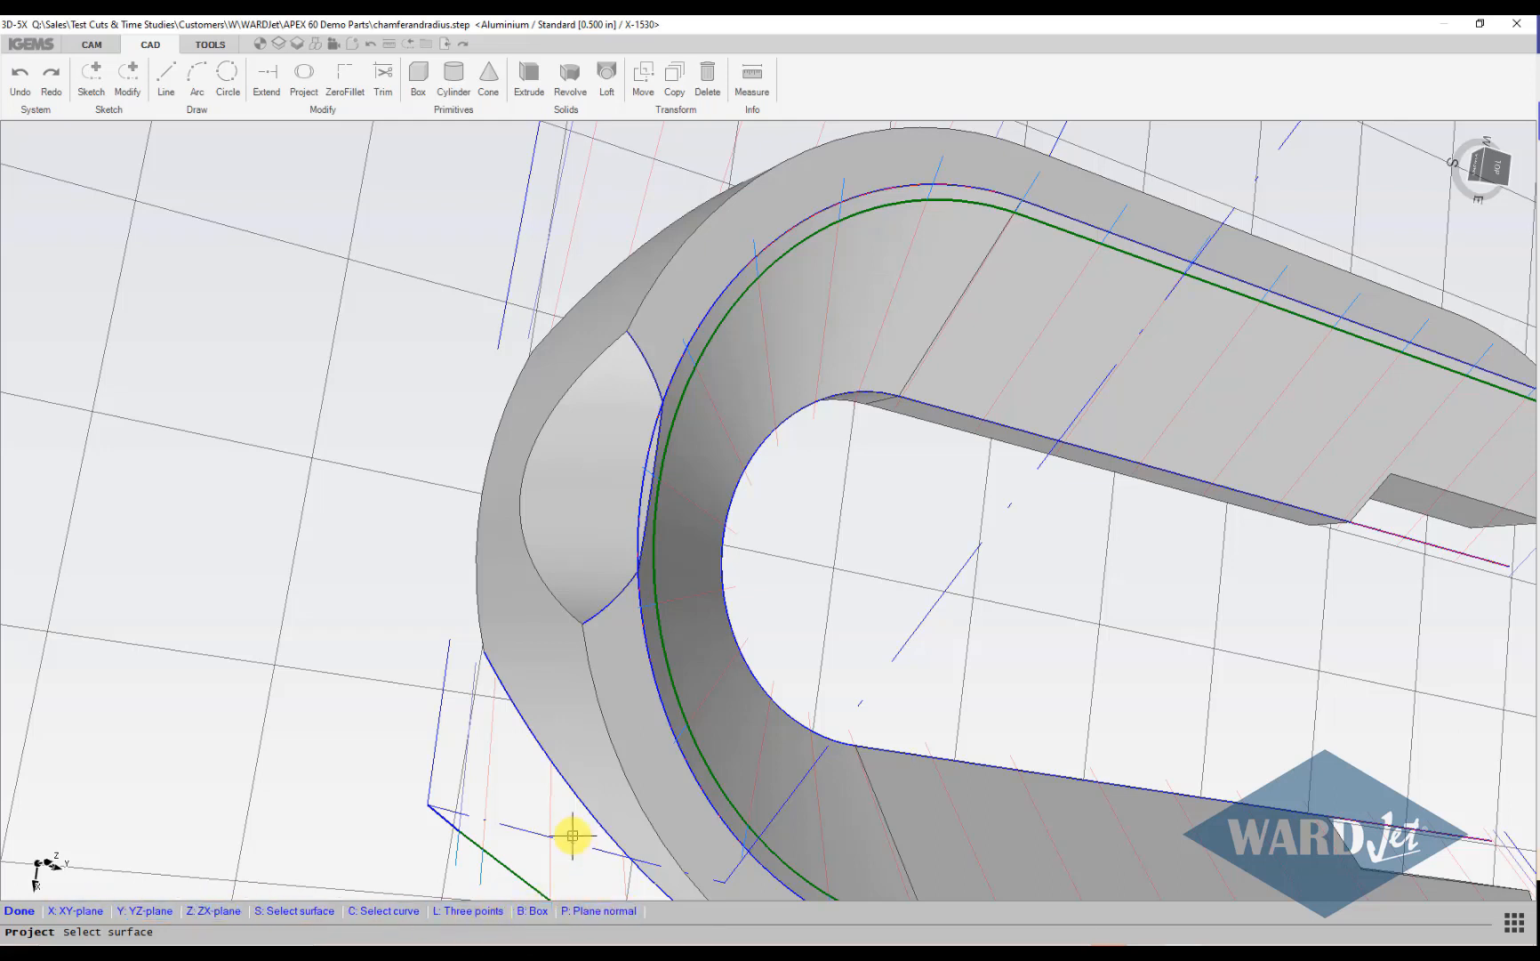
Use the flat face between the notch and inner bevel as the projection surface, and look for an edge to define the projection direction.
{"action": "left_click", "coordinate": [297, 912]}
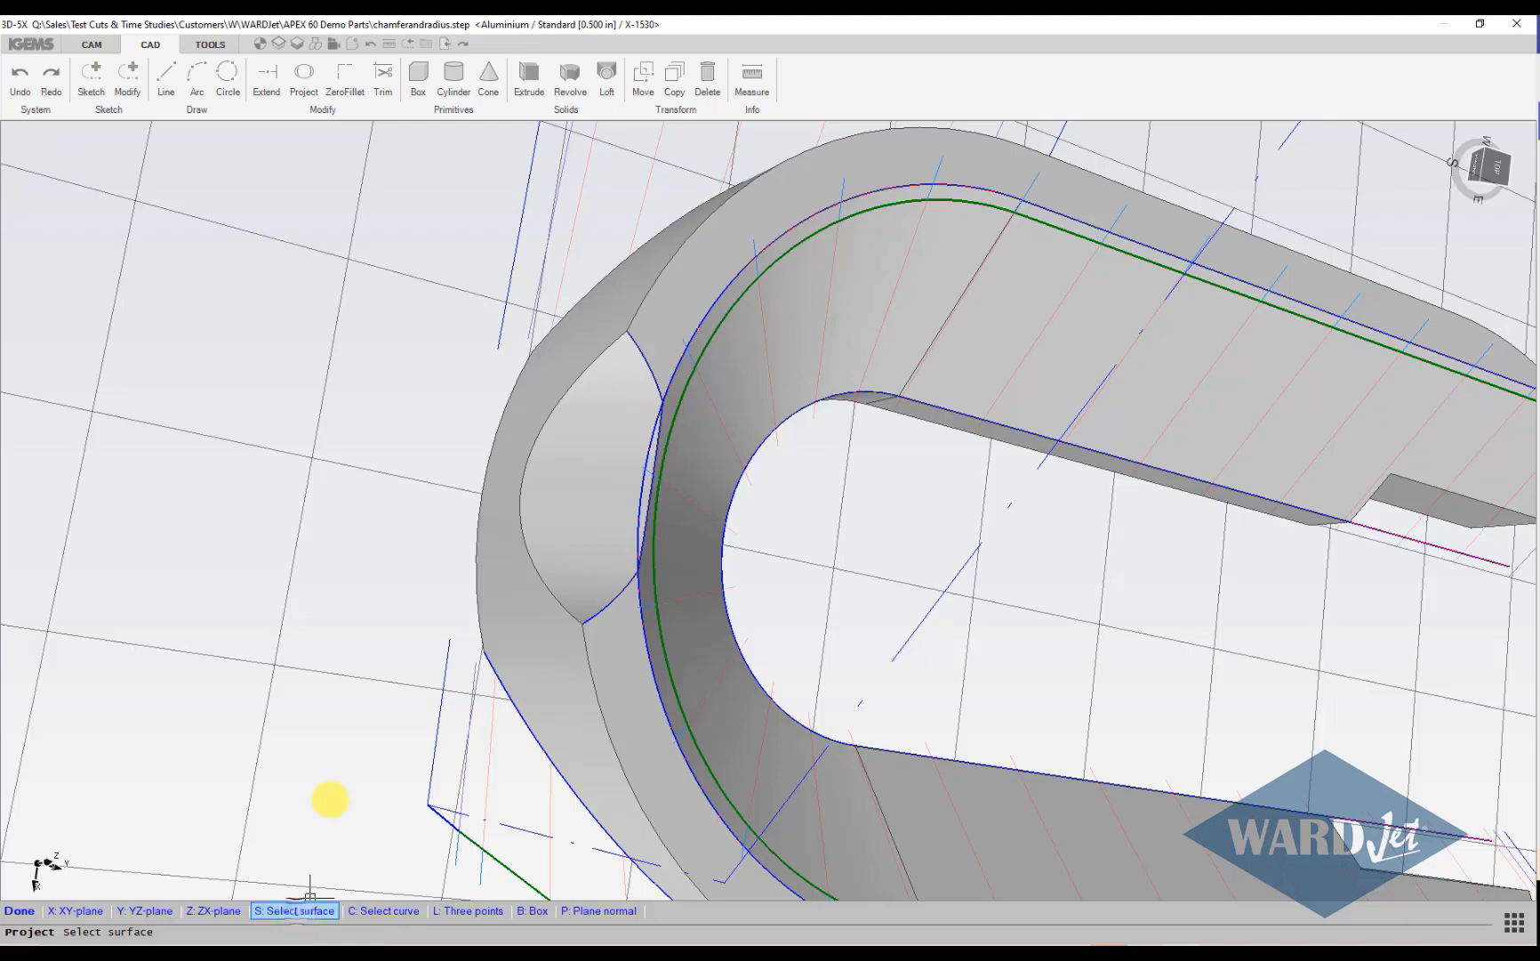
{"action": "left_click", "coordinate": [664, 333]}
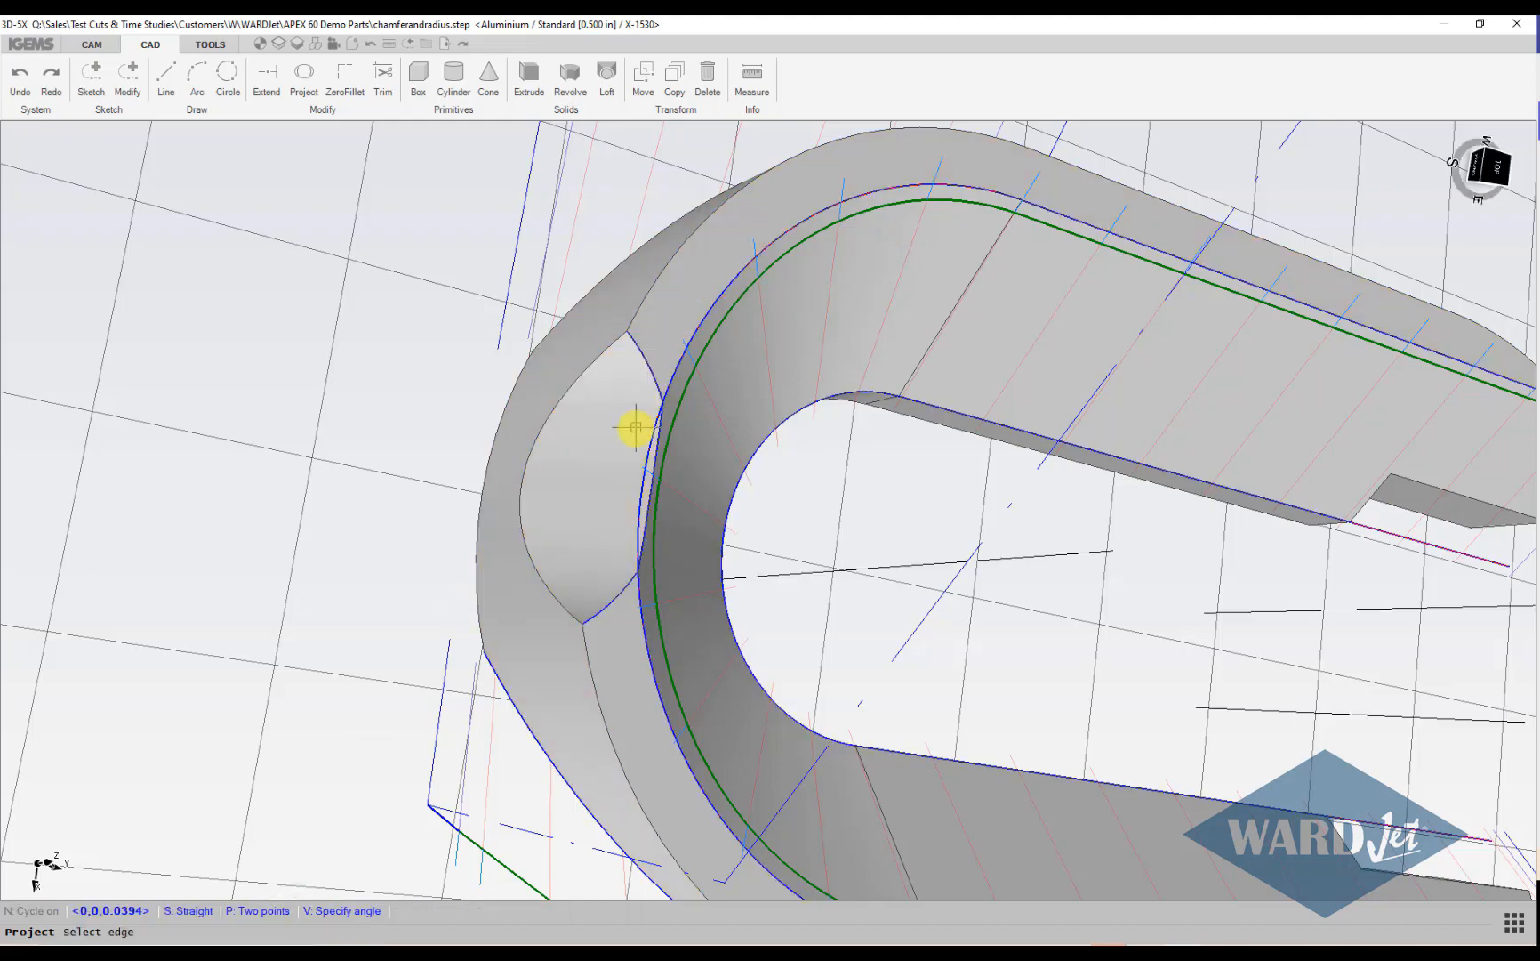
{"action": "scroll", "coordinate": [634, 426], "scroll_direction": "down", "scroll_amount": 2}
{"action": "middle_click_drag", "start_coordinate": [640, 401], "coordinate": [728, 524]}
{"action": "scroll", "coordinate": [629, 458], "scroll_direction": "up", "scroll_amount": 2}
{"action": "scroll", "coordinate": [591, 472], "scroll_direction": "up", "scroll_amount": 3}
{"action": "middle_click_drag", "start_coordinate": [592, 471], "coordinate": [365, 394]}
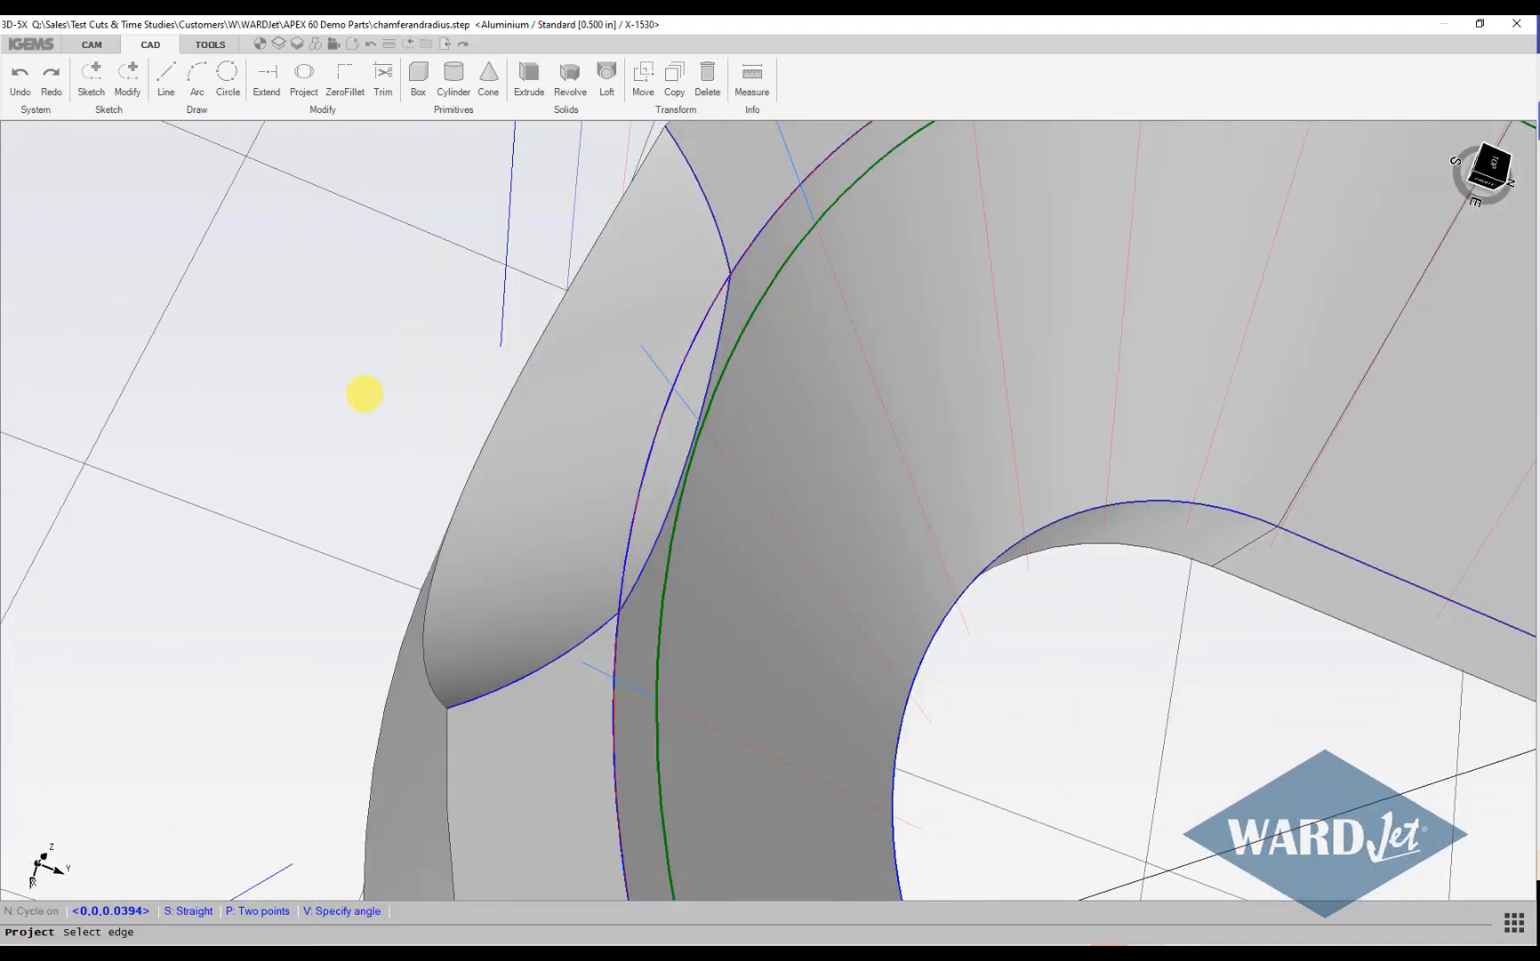
{"action": "scroll", "coordinate": [674, 472], "scroll_direction": "down", "scroll_amount": 3}
{"action": "middle_click_drag", "start_coordinate": [674, 472], "coordinate": [241, 815]}
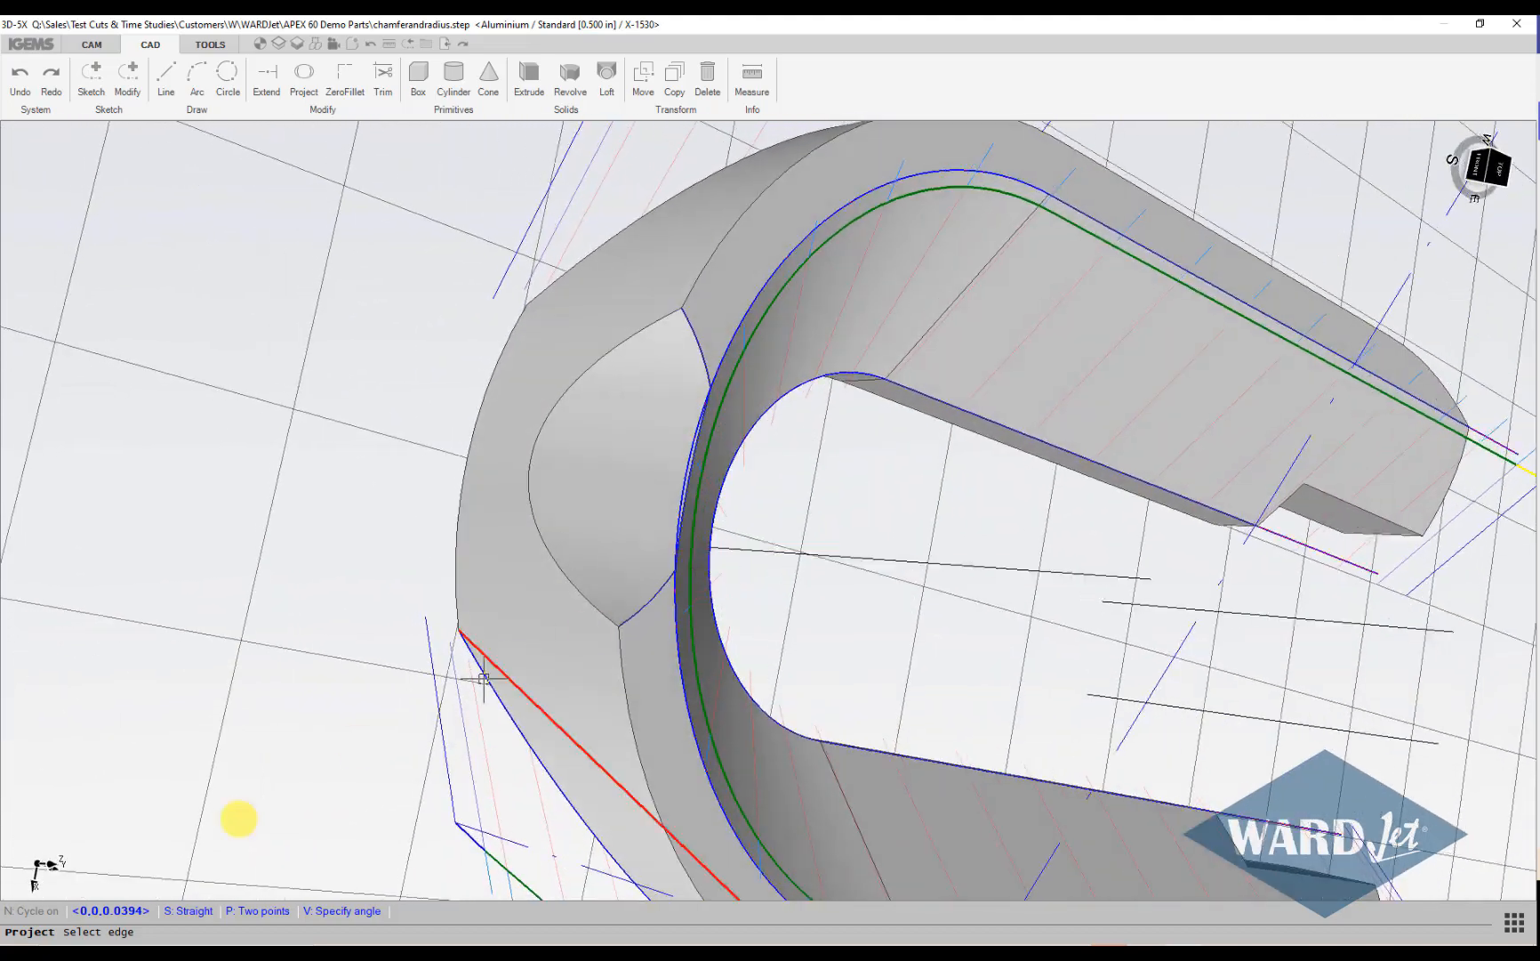
Project the selected curve along a two-point direction, from the scallop's outer arc to its inner edge by the bevel.
{"action": "left_click", "coordinate": [249, 913]}
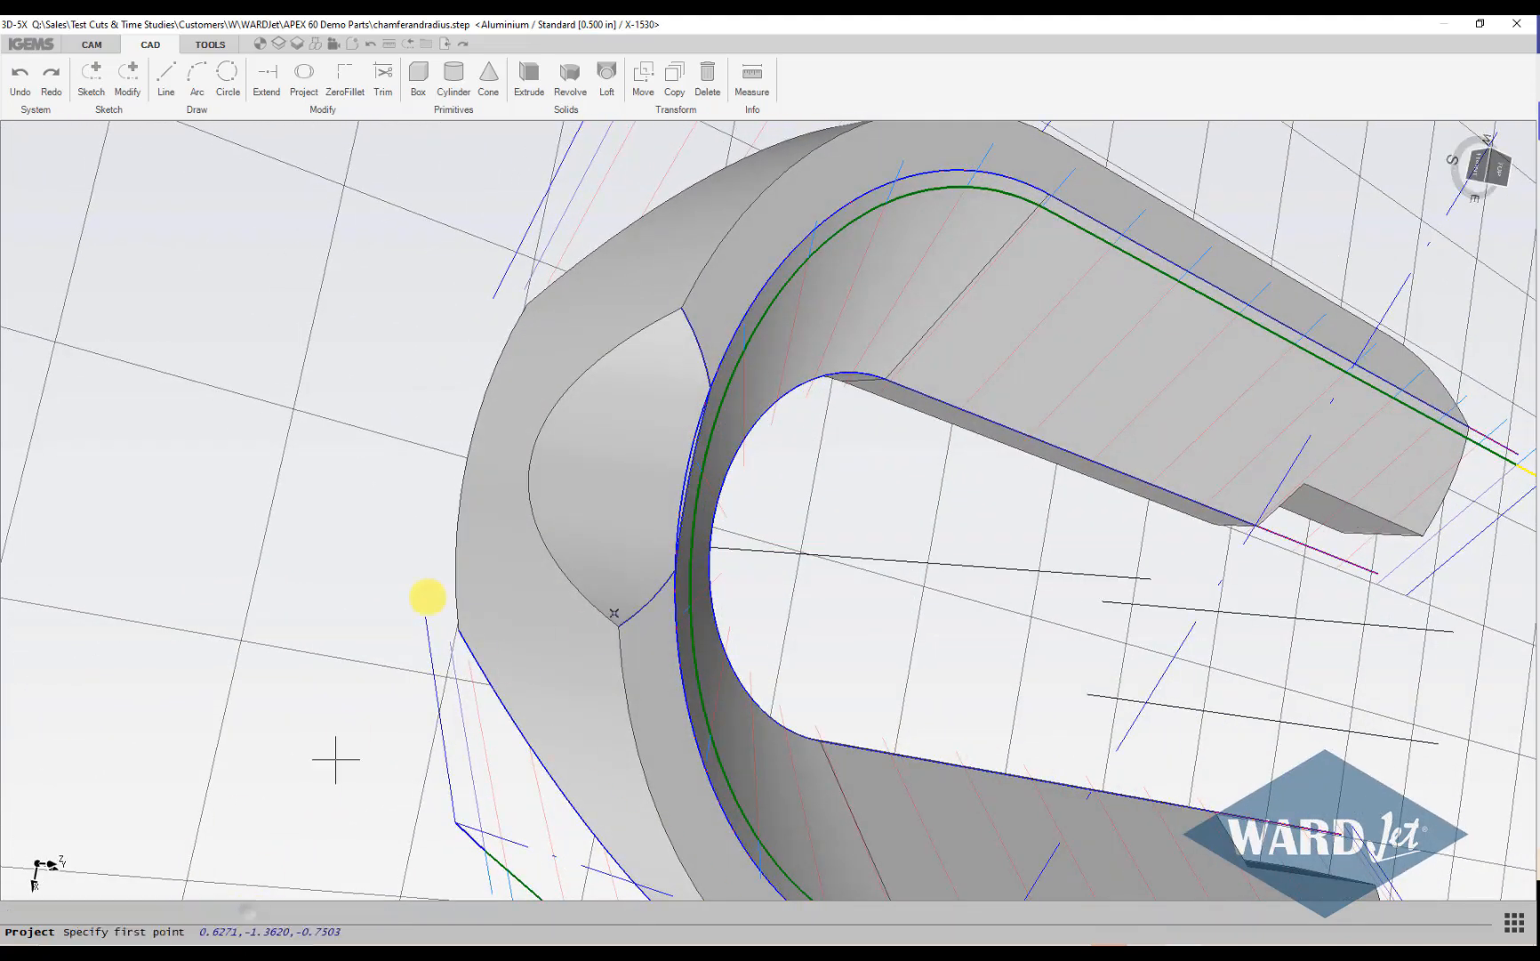
{"action": "left_click", "coordinate": [533, 465]}
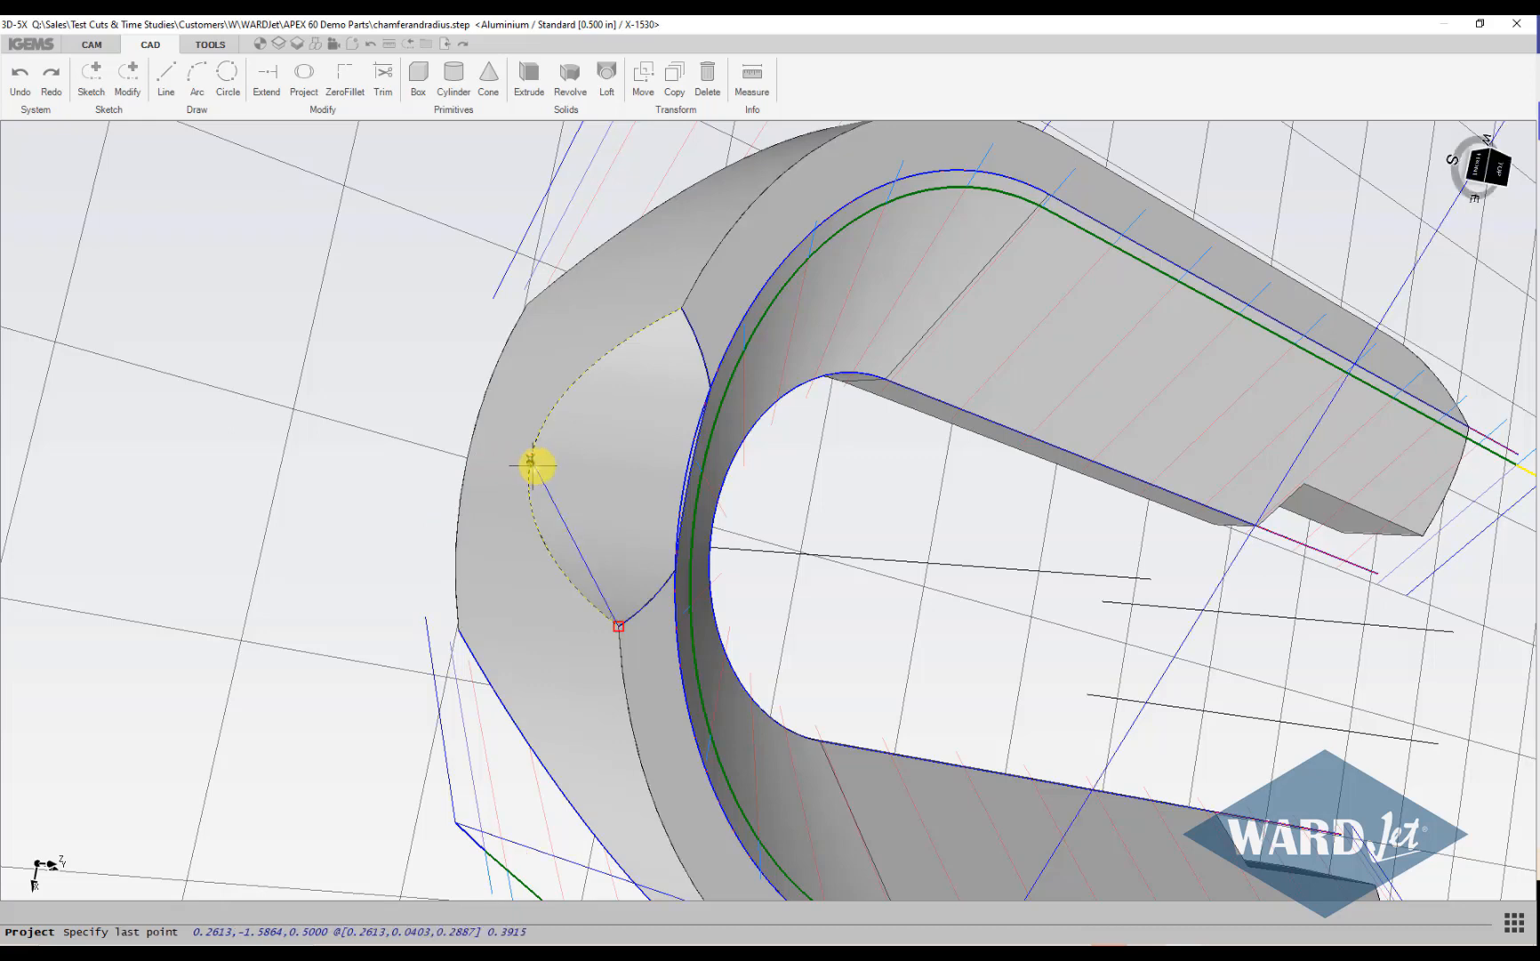
{"action": "middle_click_drag", "start_coordinate": [621, 495], "coordinate": [526, 455]}
{"action": "scroll", "coordinate": [646, 475], "scroll_direction": "up", "scroll_amount": 2}
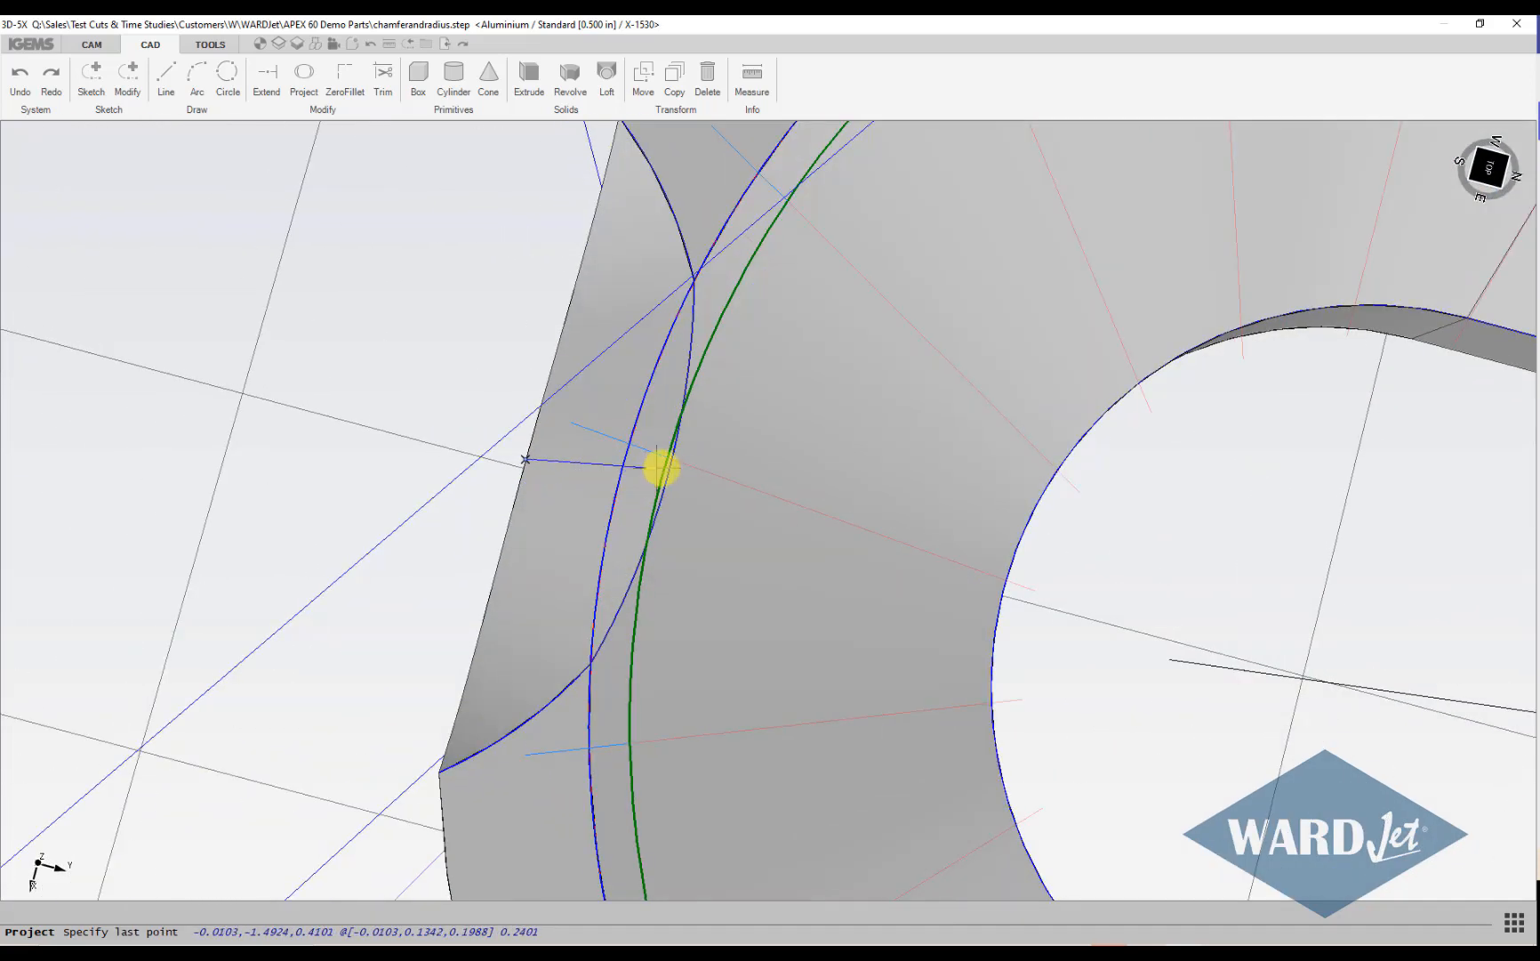
{"action": "left_click", "coordinate": [674, 474]}
{"action": "scroll", "coordinate": [674, 471], "scroll_direction": "down", "scroll_amount": 1}
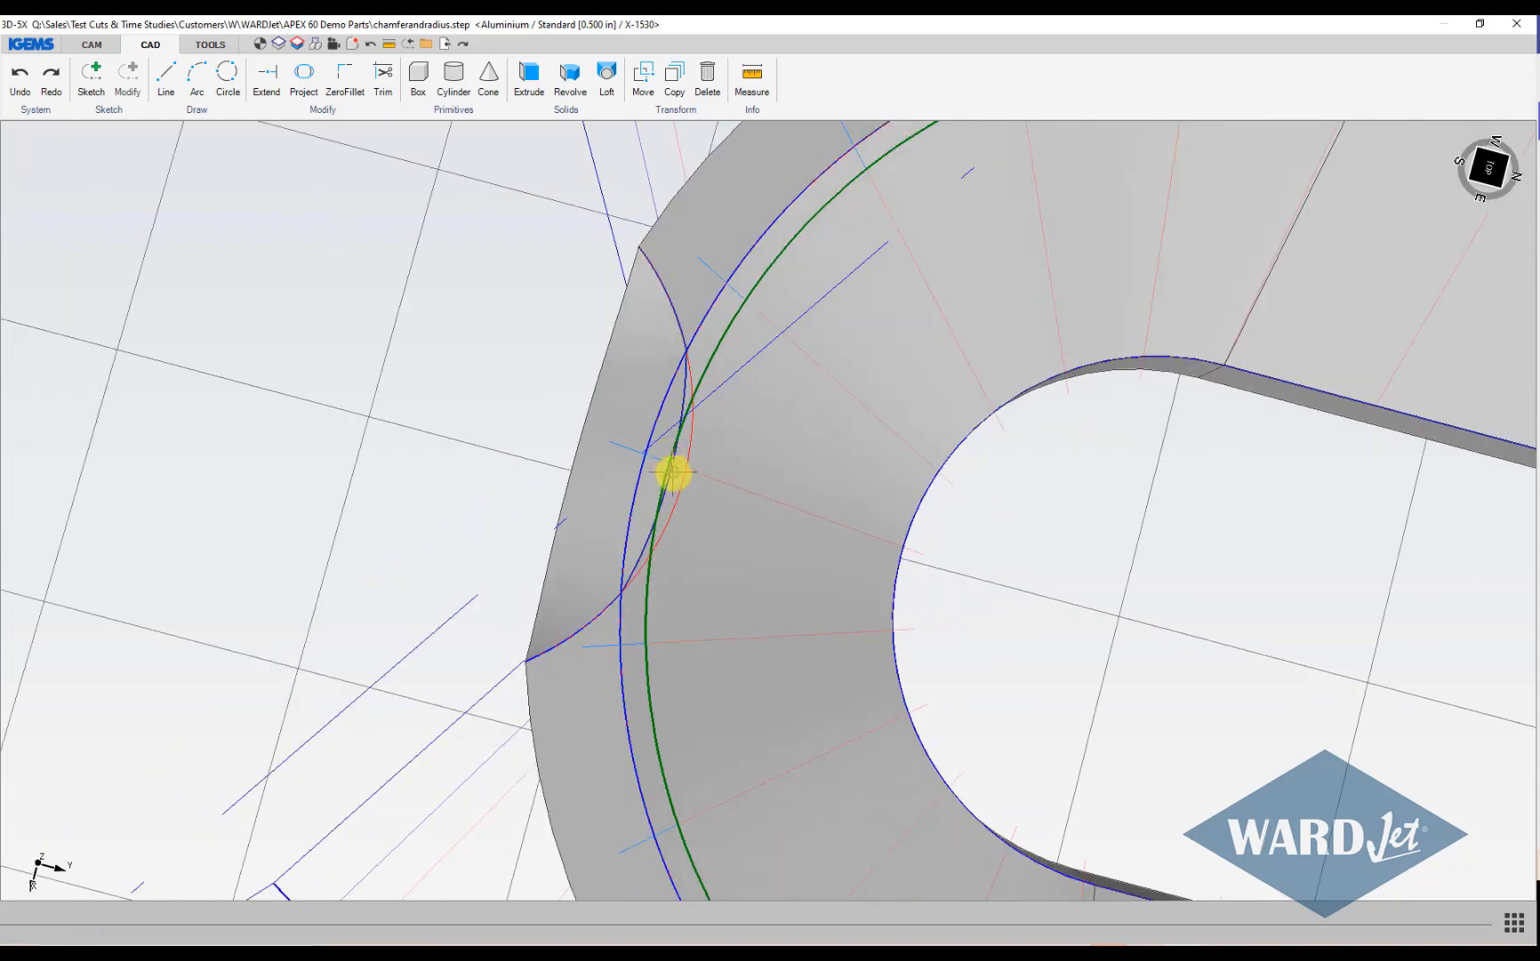
Examine the projected arc against the scallop face and the inner bevel at the part's rounded end.
{"action": "scroll", "coordinate": [688, 364], "scroll_direction": "up", "scroll_amount": 3}
{"action": "scroll", "coordinate": [678, 365], "scroll_direction": "down", "scroll_amount": 3}
{"action": "scroll", "coordinate": [639, 274], "scroll_direction": "up", "scroll_amount": 1}
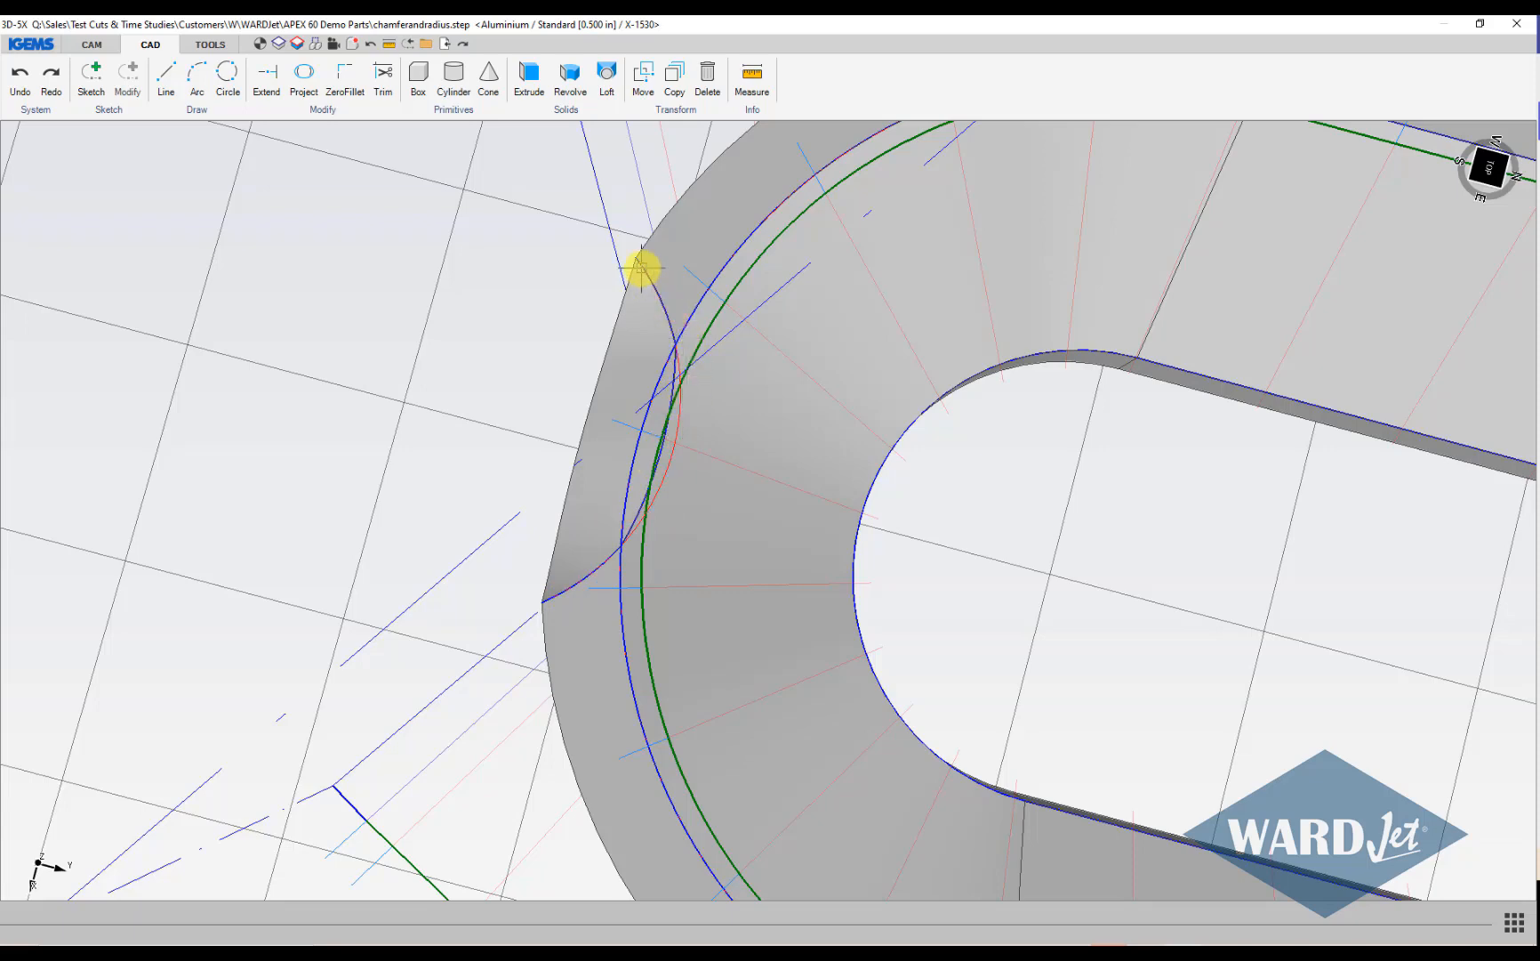
{"action": "scroll", "coordinate": [640, 266], "scroll_direction": "down", "scroll_amount": 2}
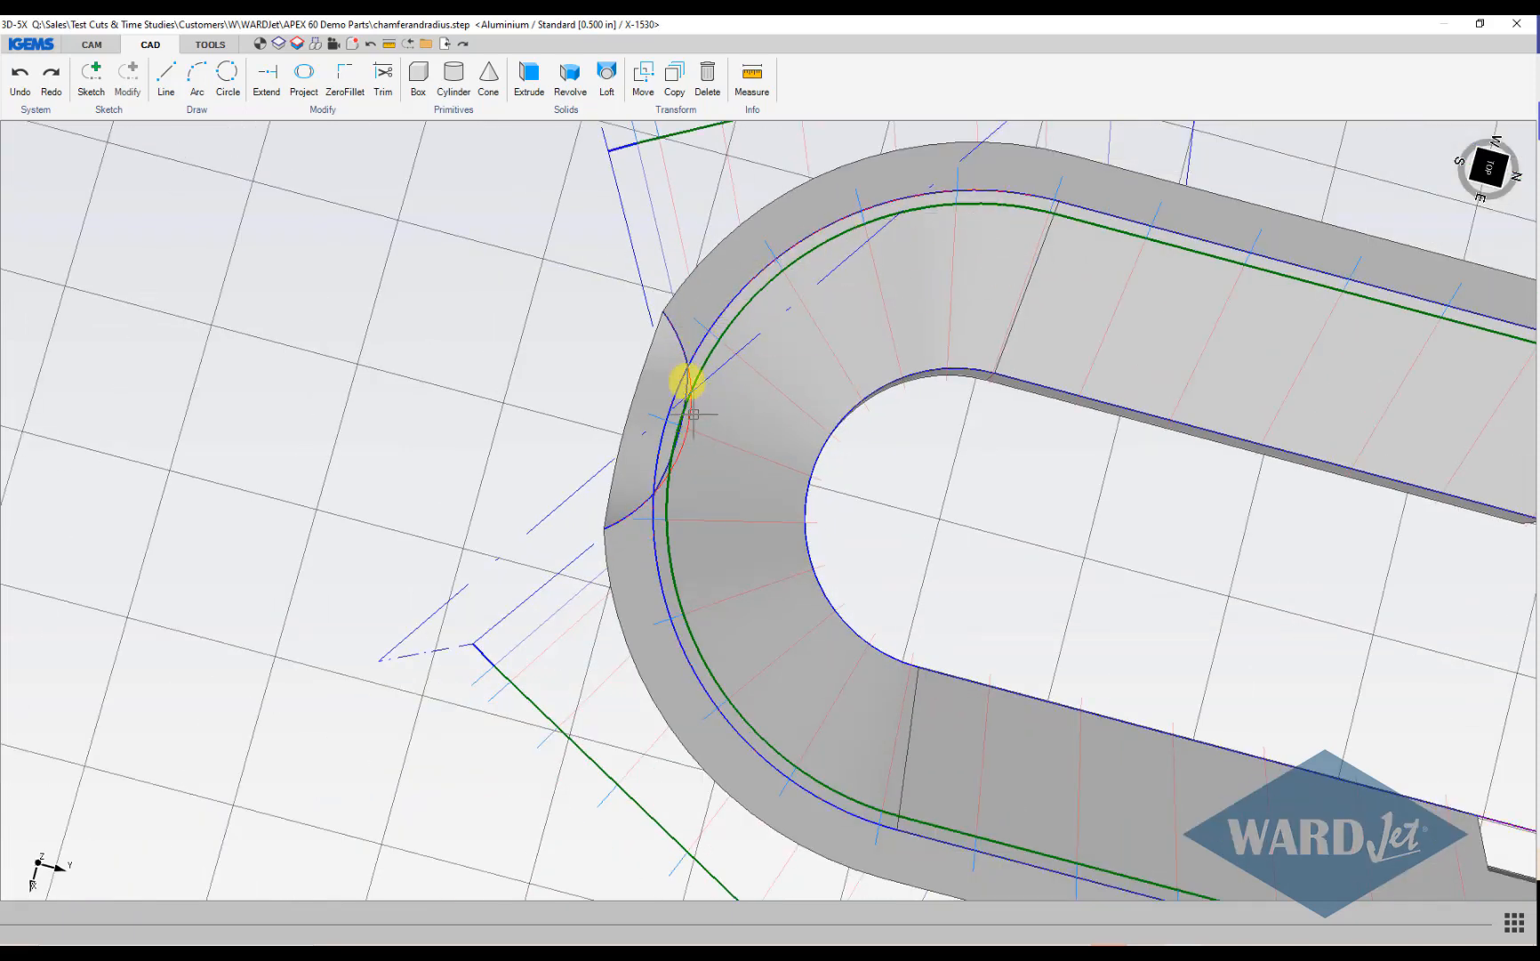
{"action": "scroll", "coordinate": [688, 399], "scroll_direction": "up", "scroll_amount": 4}
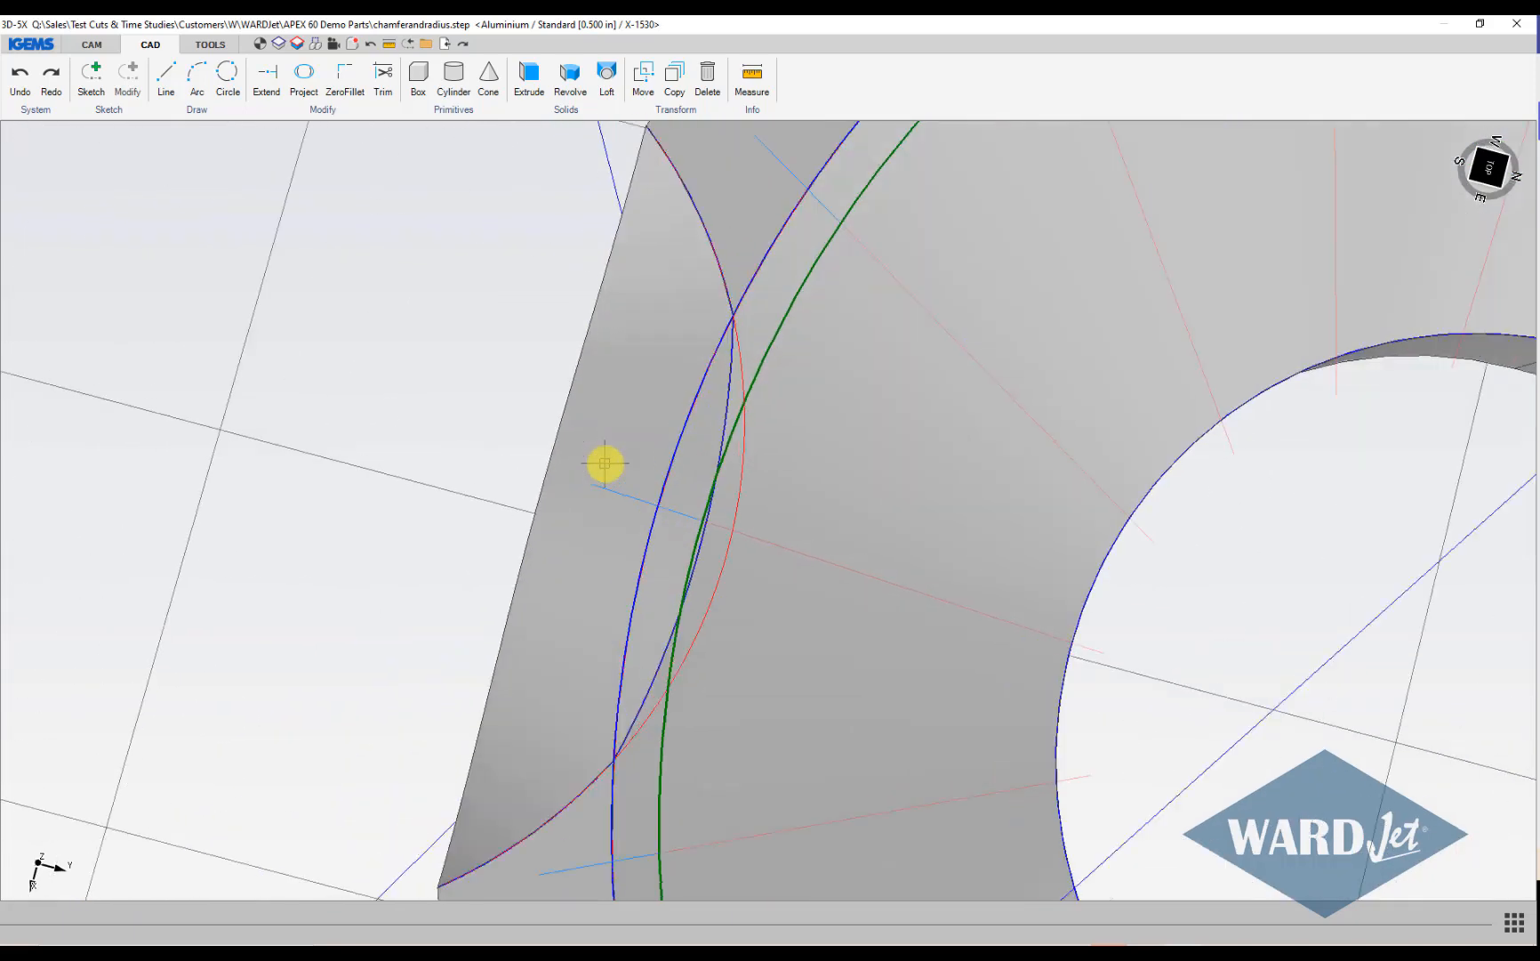
{"action": "scroll", "coordinate": [604, 464], "scroll_direction": "down", "scroll_amount": 2}
{"action": "middle_click_drag", "start_coordinate": [608, 484], "coordinate": [672, 481]}
{"action": "scroll", "coordinate": [611, 499], "scroll_direction": "up", "scroll_amount": 3}
{"action": "scroll", "coordinate": [615, 494], "scroll_direction": "down", "scroll_amount": 3}
{"action": "scroll", "coordinate": [898, 462], "scroll_direction": "down", "scroll_amount": 3}
{"action": "scroll", "coordinate": [552, 449], "scroll_direction": "up", "scroll_amount": 1}
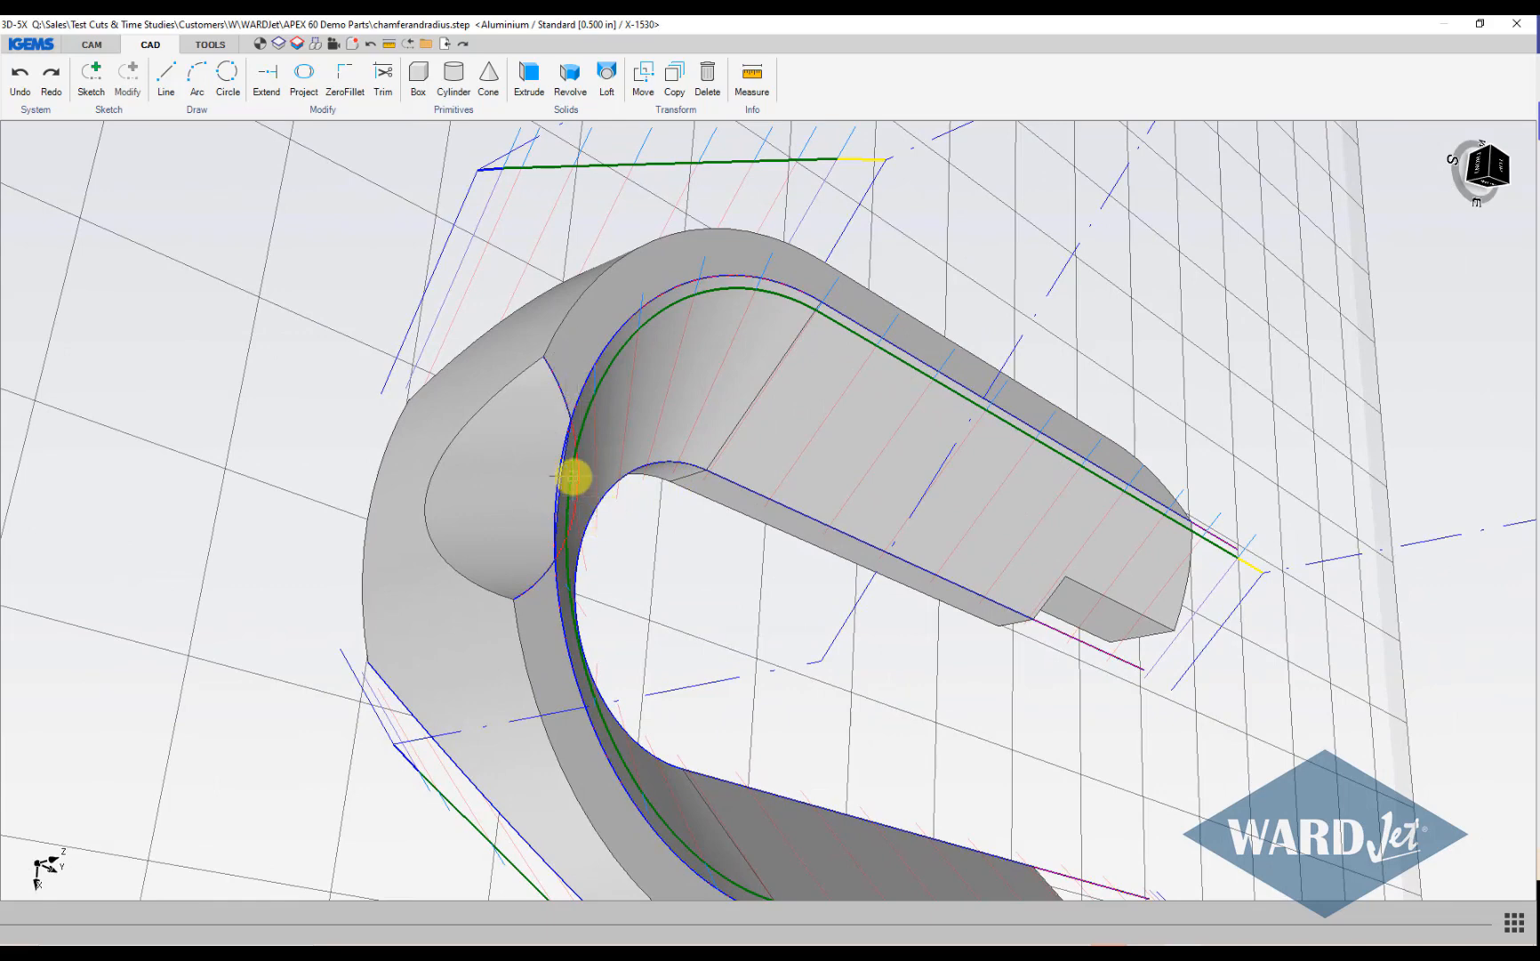
Choose the upper scallop arc as the curve to project and the part's bottom face as the target surface.
{"action": "left_click", "coordinate": [305, 76]}
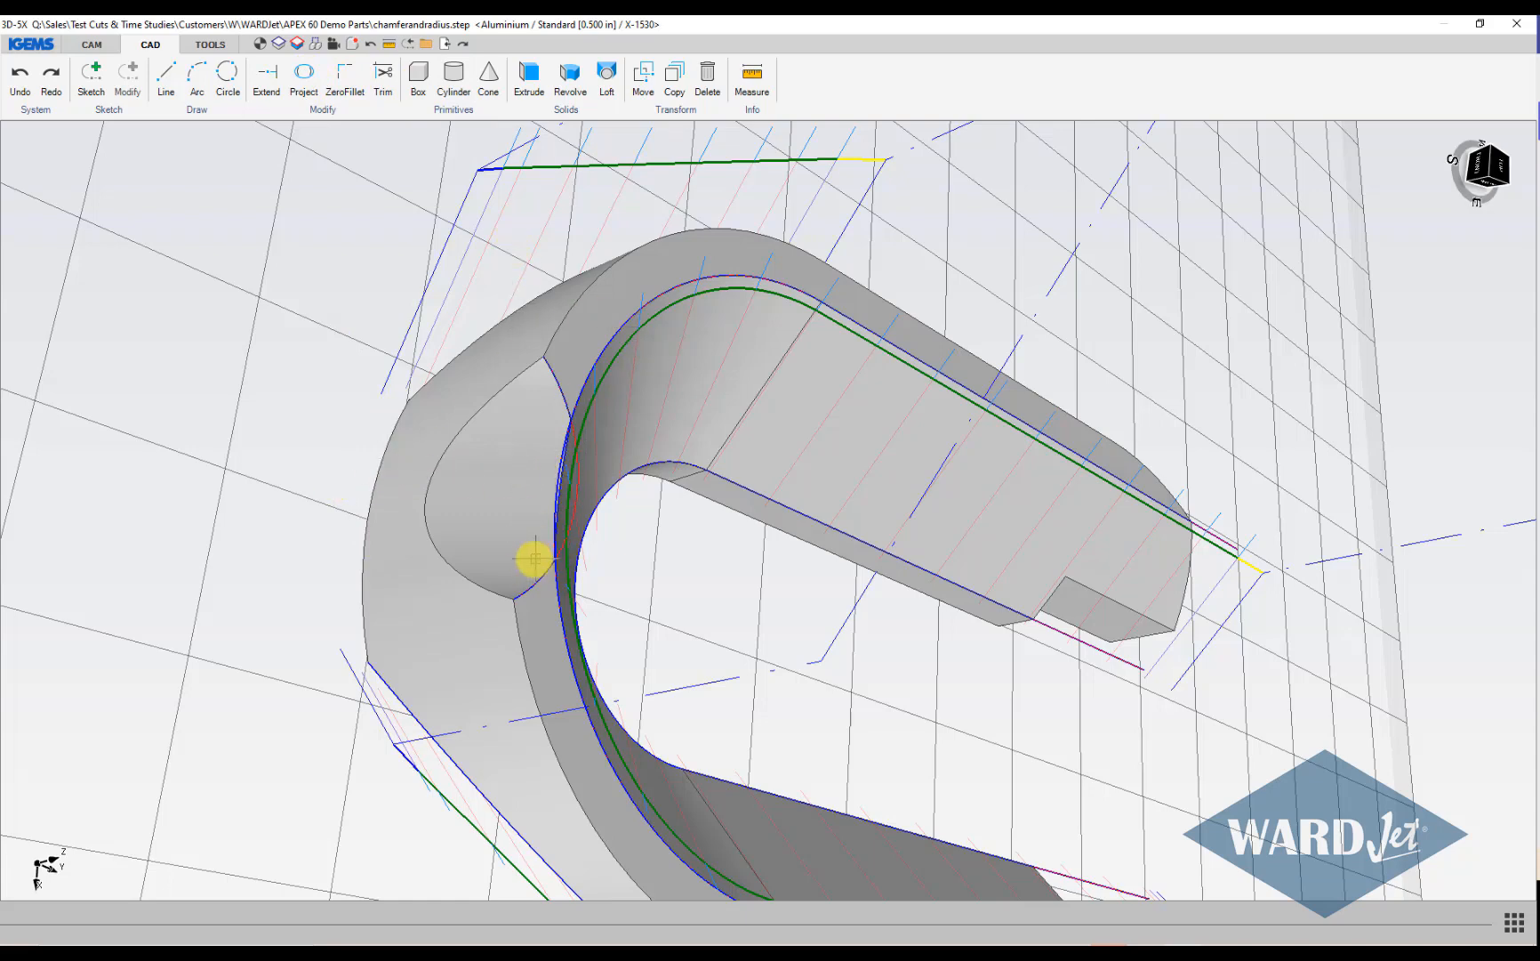
{"action": "scroll", "coordinate": [534, 558], "scroll_direction": "down", "scroll_amount": 2}
{"action": "scroll", "coordinate": [534, 557], "scroll_direction": "up", "scroll_amount": 3}
{"action": "left_click", "coordinate": [303, 77]}
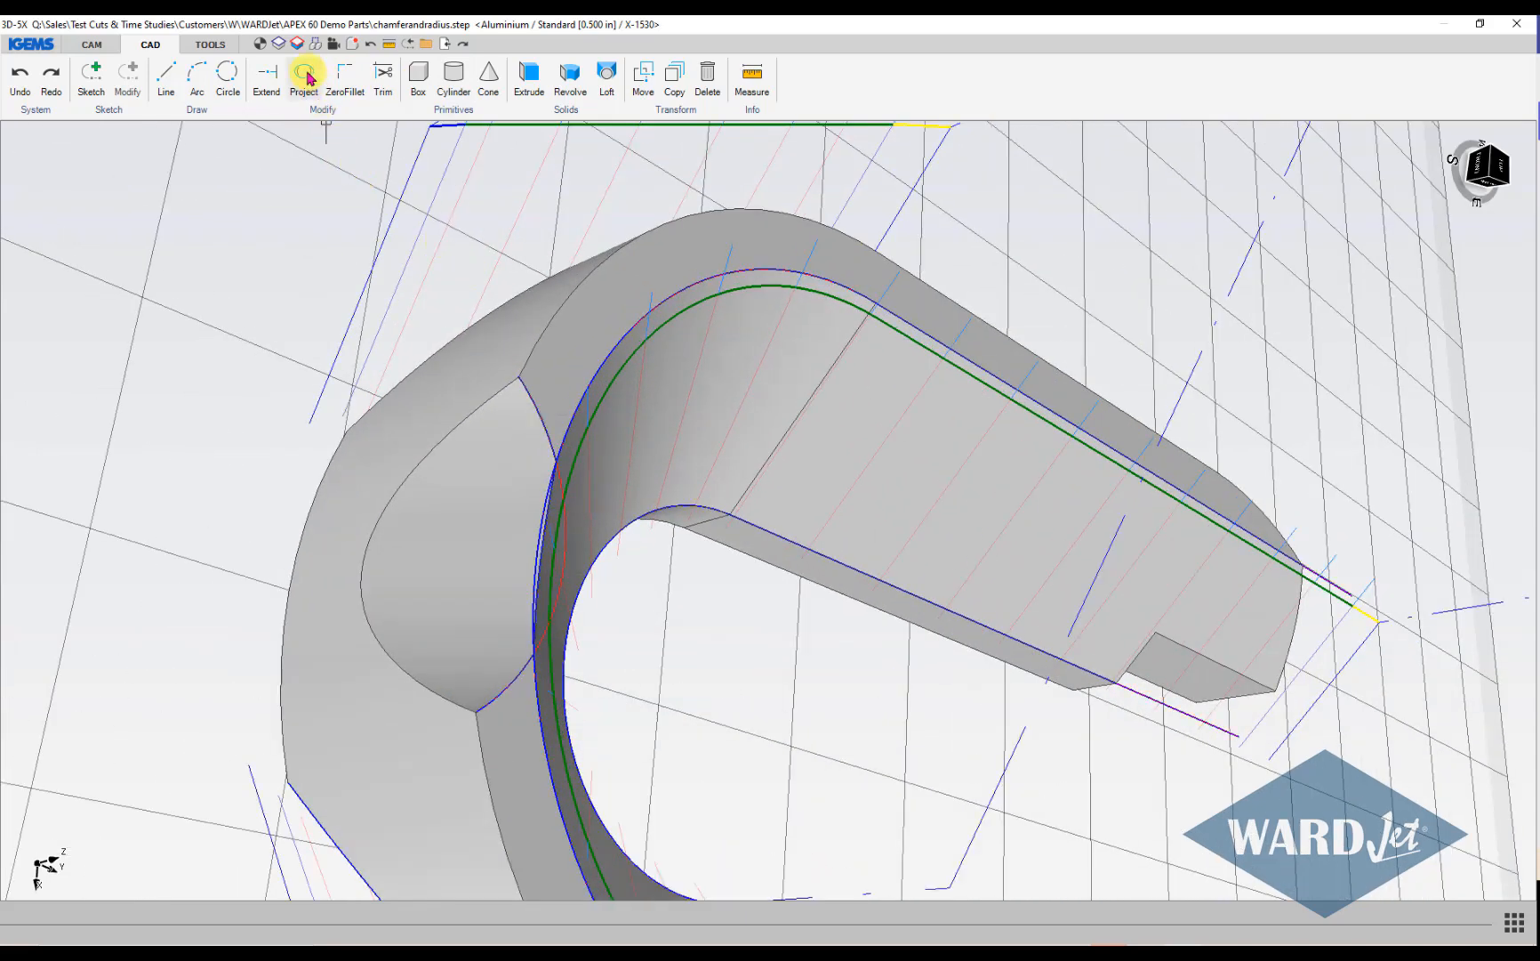
{"action": "left_click", "coordinate": [567, 554]}
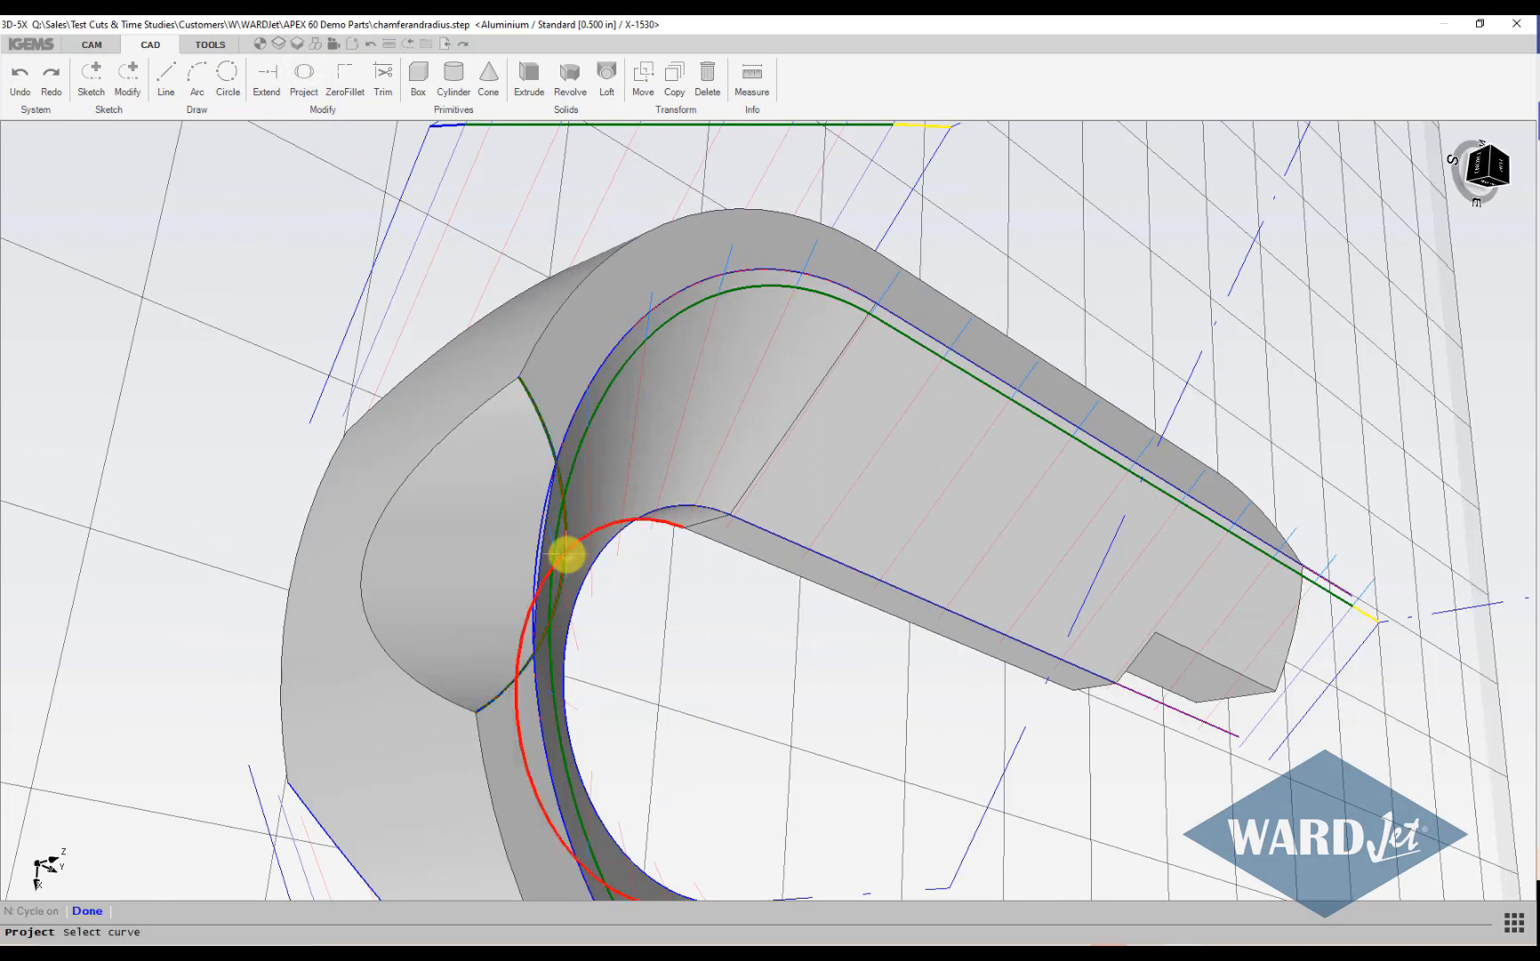
{"action": "key", "text": "Return"}
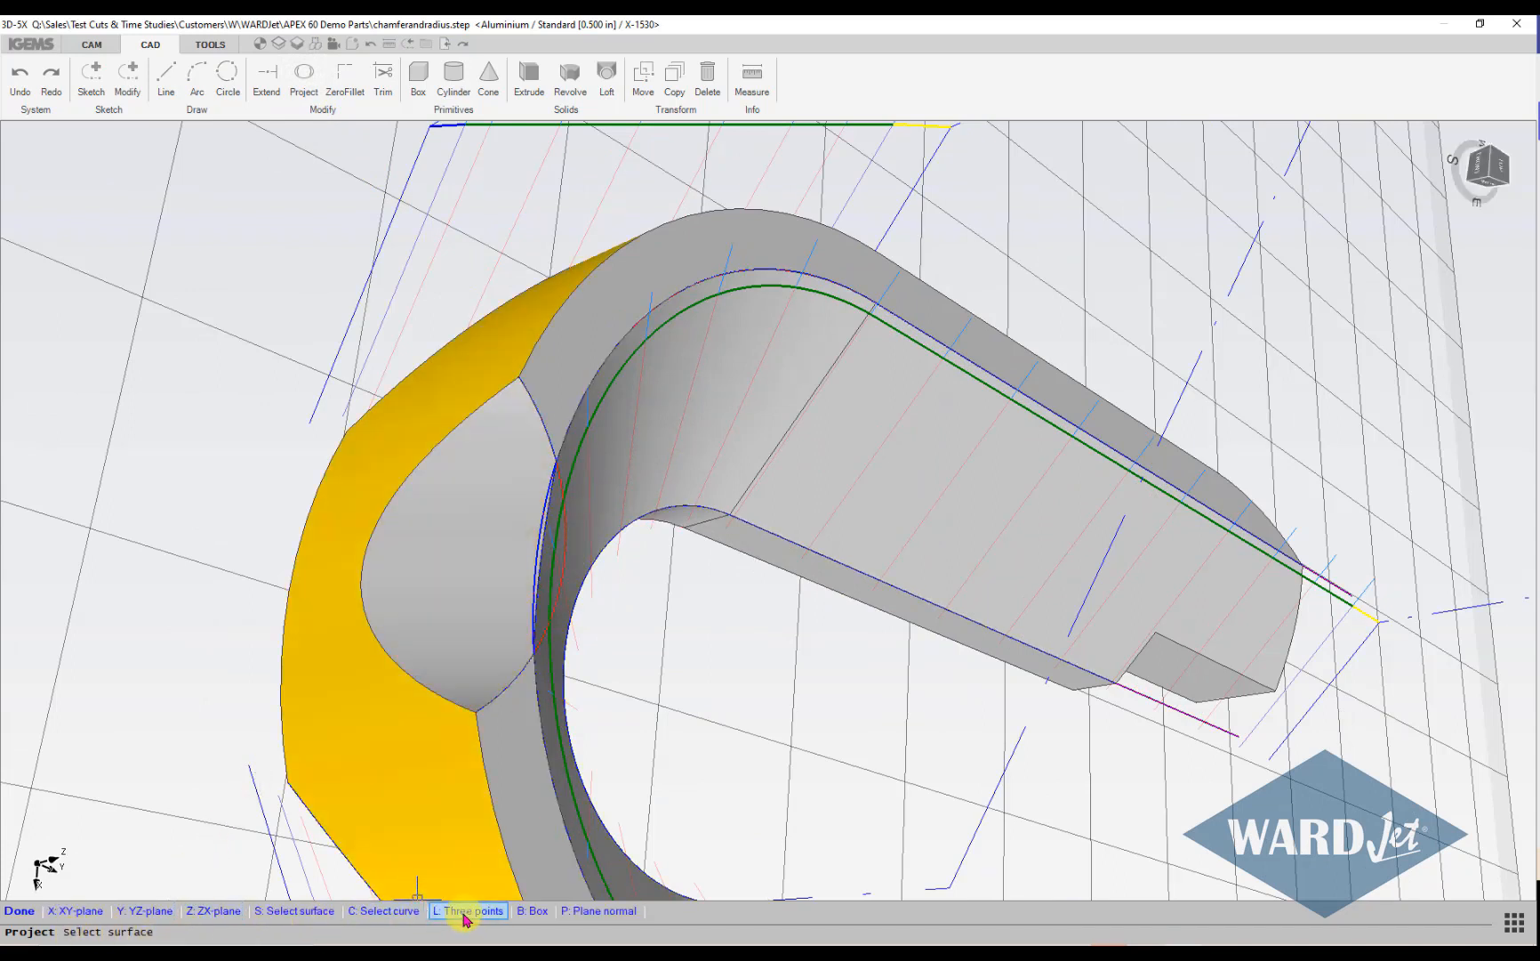
{"action": "scroll", "coordinate": [223, 778], "scroll_direction": "down", "scroll_amount": 3}
{"action": "middle_click_drag", "start_coordinate": [224, 777], "coordinate": [655, 682]}
{"action": "middle_click_drag", "start_coordinate": [49, 820], "coordinate": [595, 659]}
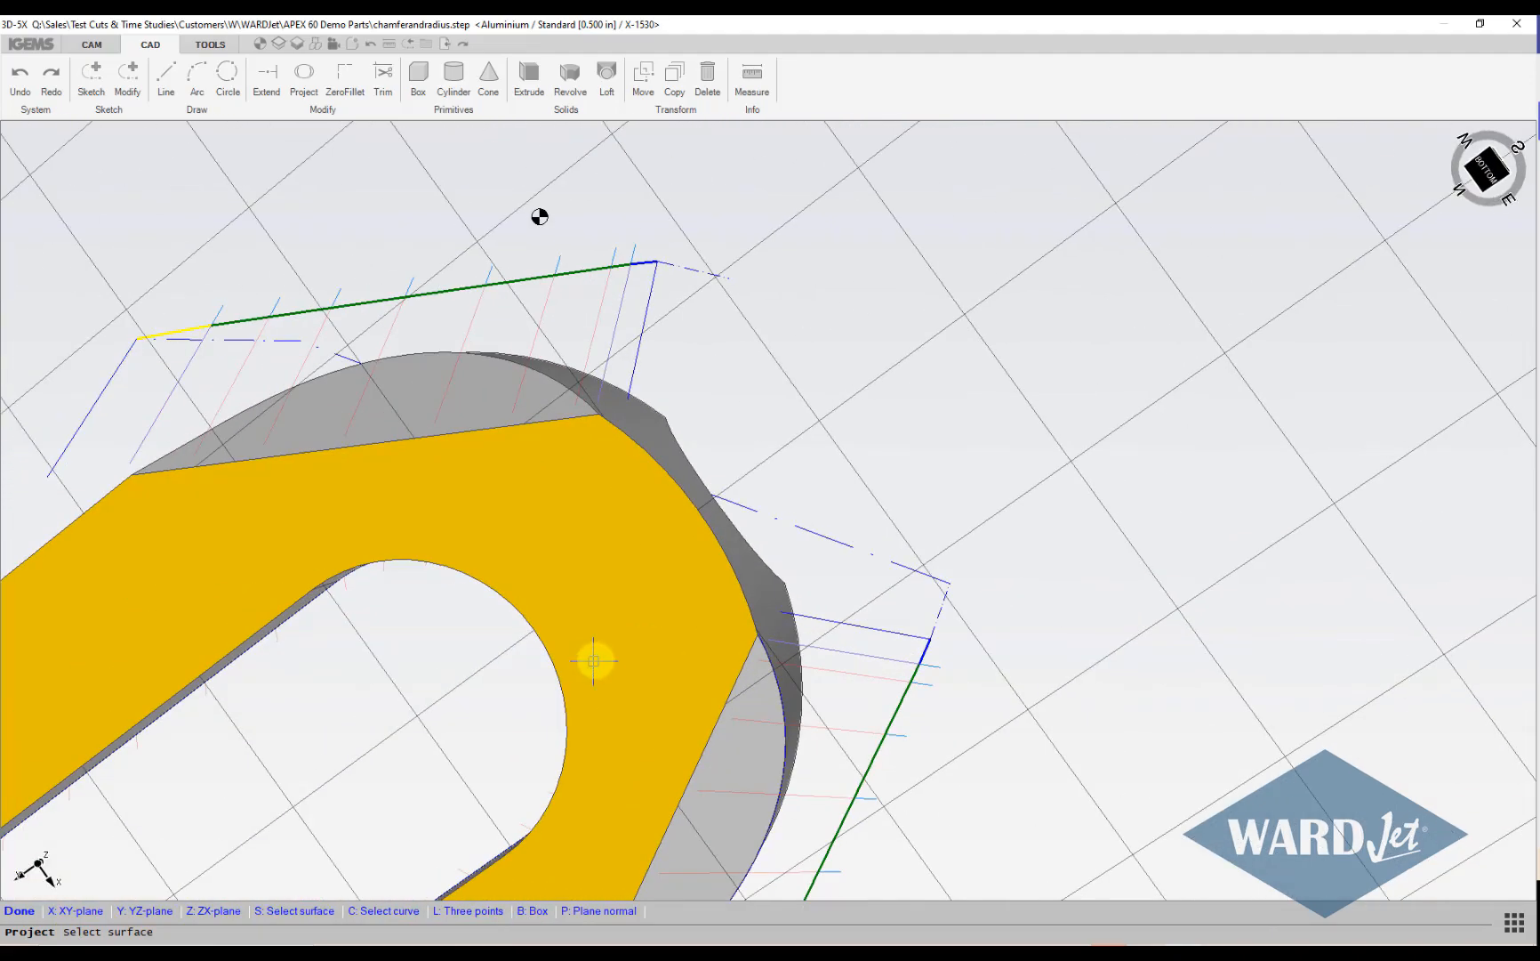
{"action": "left_click", "coordinate": [626, 569]}
{"action": "scroll", "coordinate": [628, 535], "scroll_direction": "down", "scroll_amount": 3}
{"action": "middle_click_drag", "start_coordinate": [623, 545], "coordinate": [227, 836]}
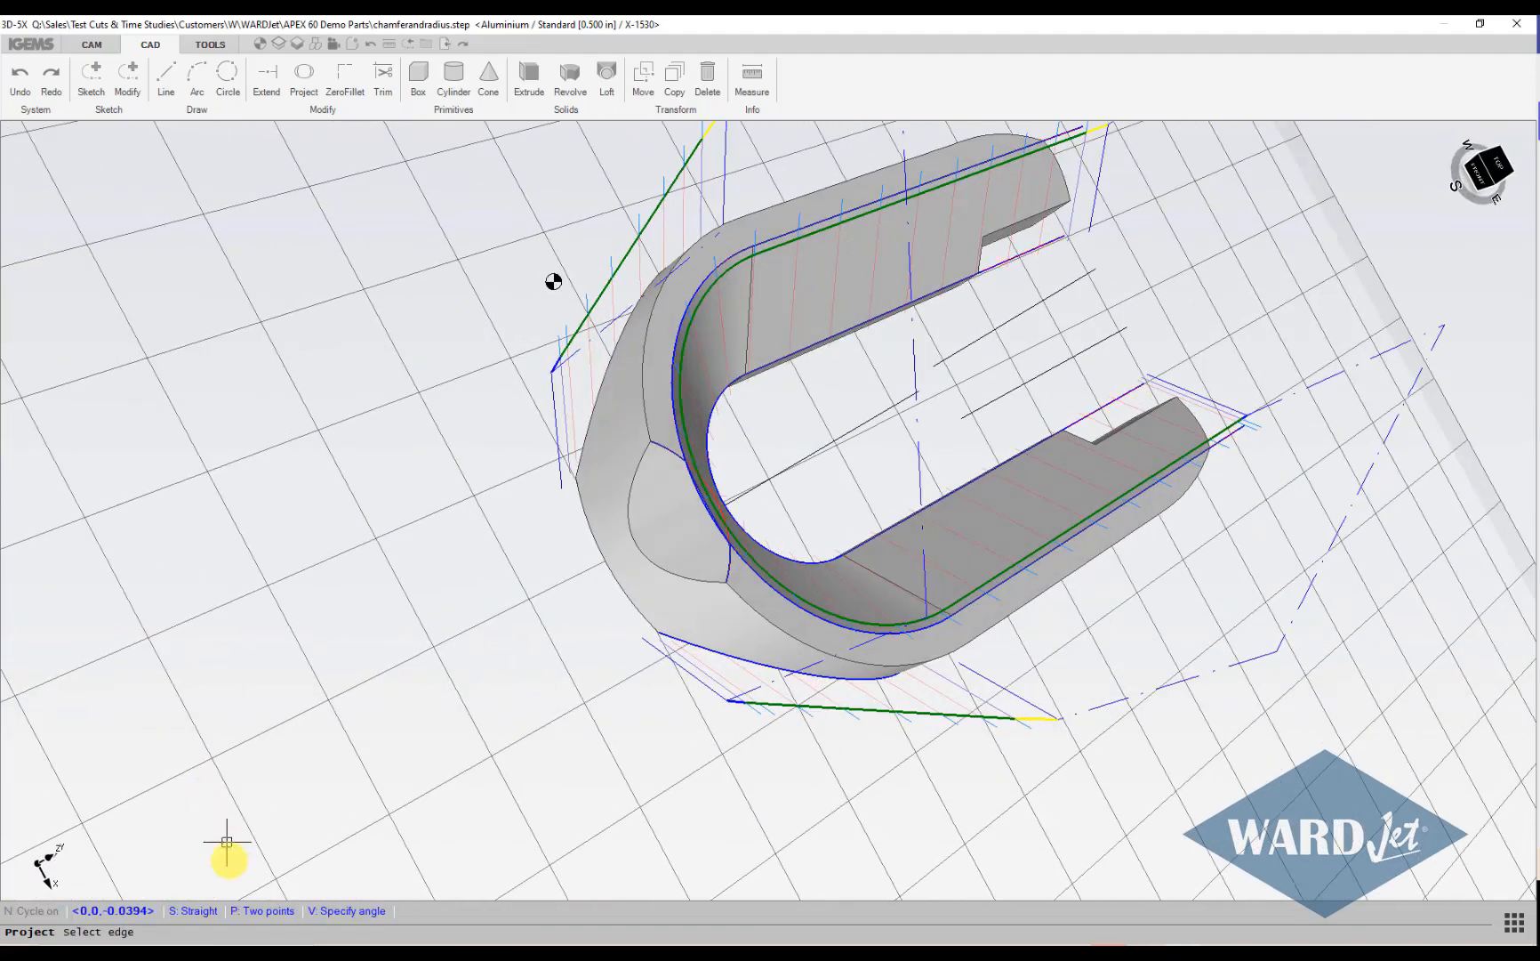
Define the projection direction by two points, from the scallop's outer arc to the upper projected arc.
{"action": "left_click", "coordinate": [261, 908]}
{"action": "scroll", "coordinate": [634, 537], "scroll_direction": "up", "scroll_amount": 2}
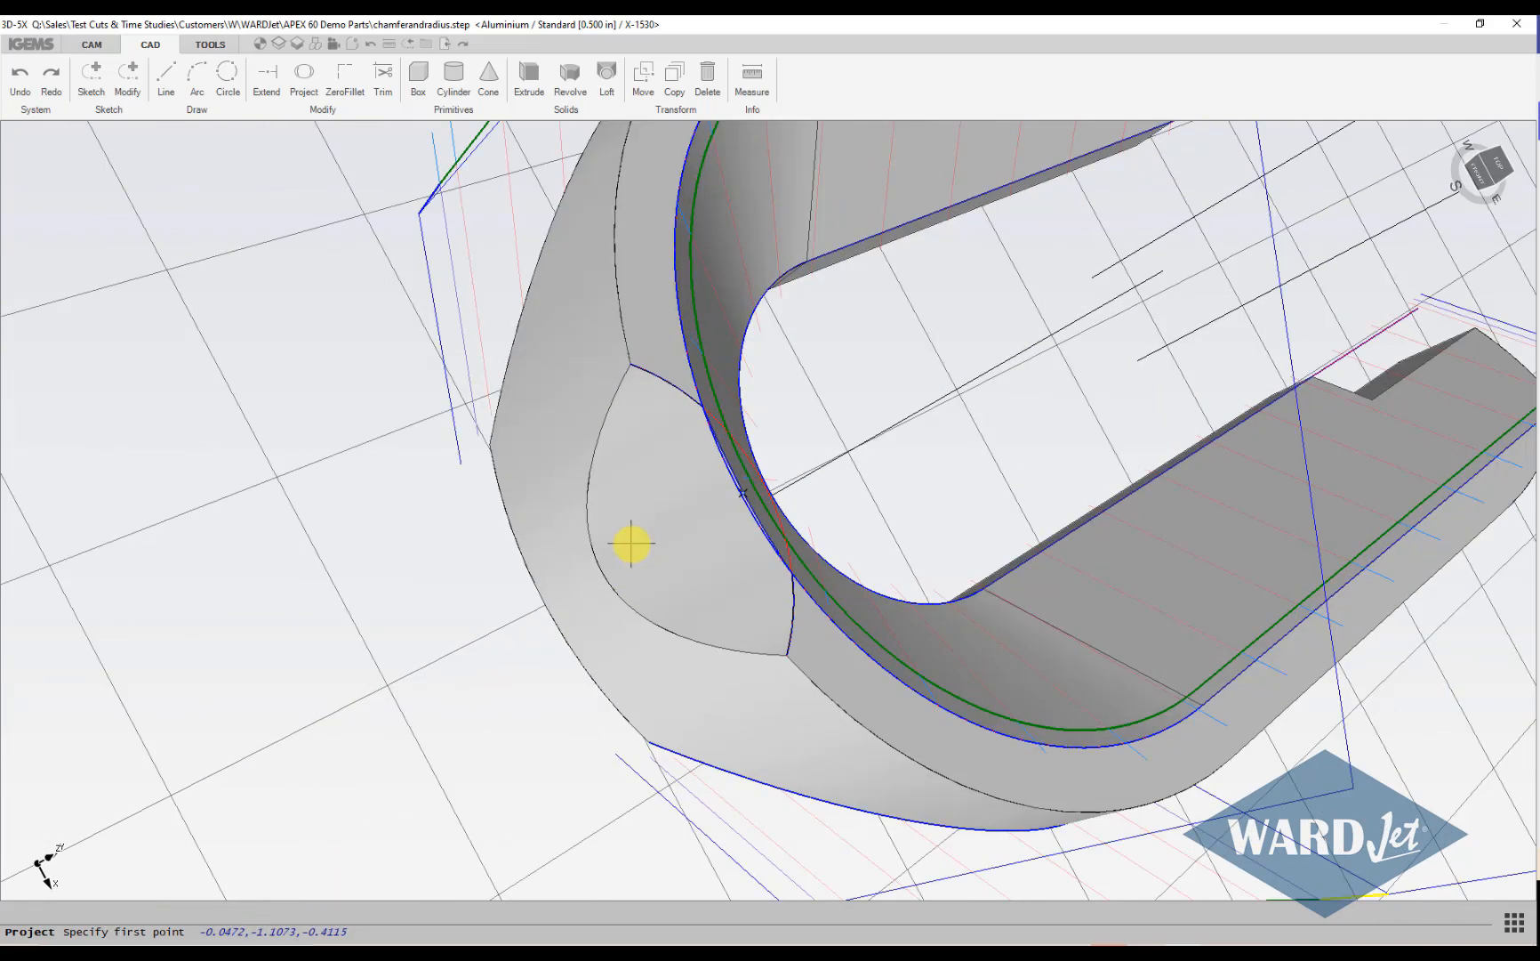
{"action": "left_click", "coordinate": [605, 570]}
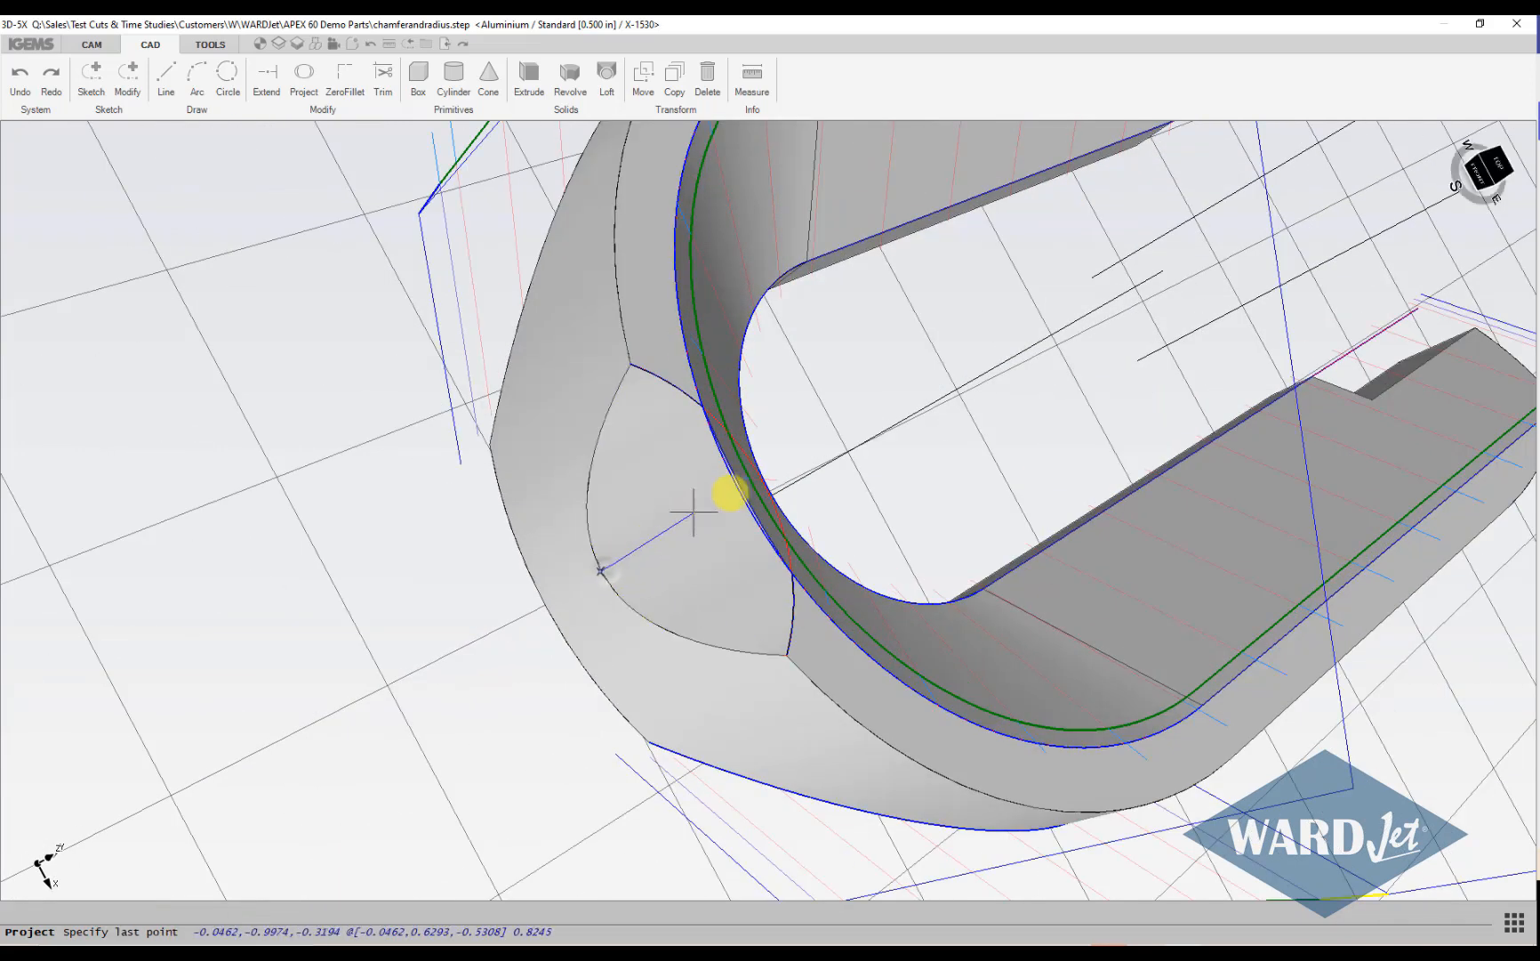
{"action": "left_click", "coordinate": [746, 485]}
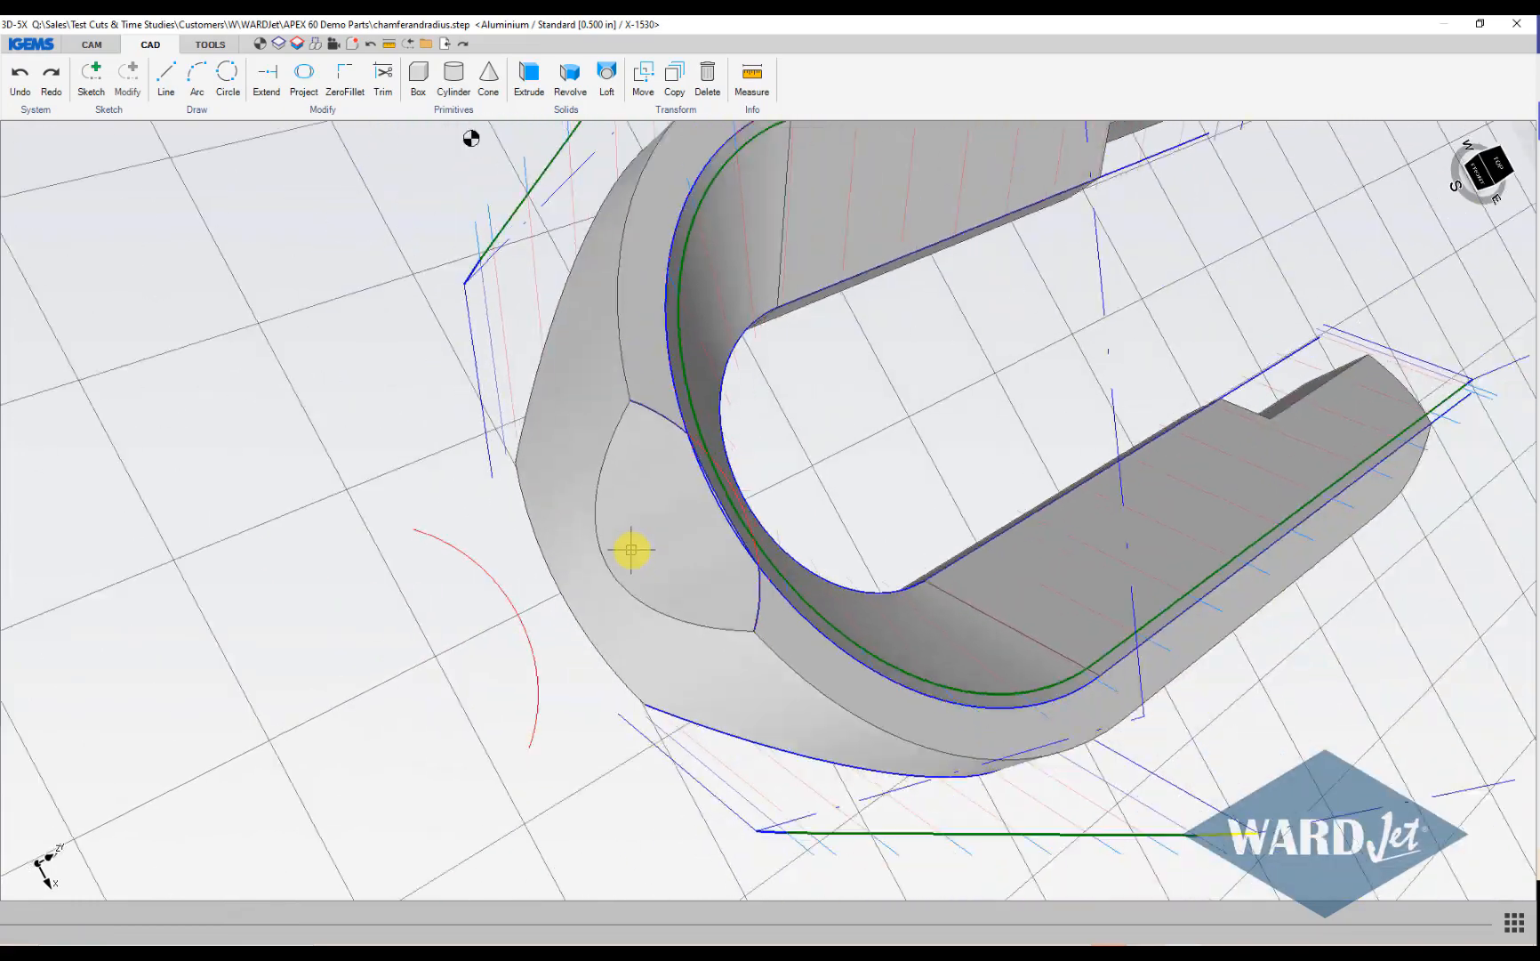
Measure the distance between the scallop's upper corner and the matching end of the projected lower arc.
{"action": "mouse_move", "coordinate": [629, 544]}
{"action": "middle_mouse_down"}
{"action": "mouse_move", "coordinate": [481, 654]}
{"action": "mouse_move", "coordinate": [450, 654]}
{"action": "mouse_move", "coordinate": [560, 617]}
{"action": "mouse_move", "coordinate": [608, 575]}
{"action": "middle_mouse_up"}
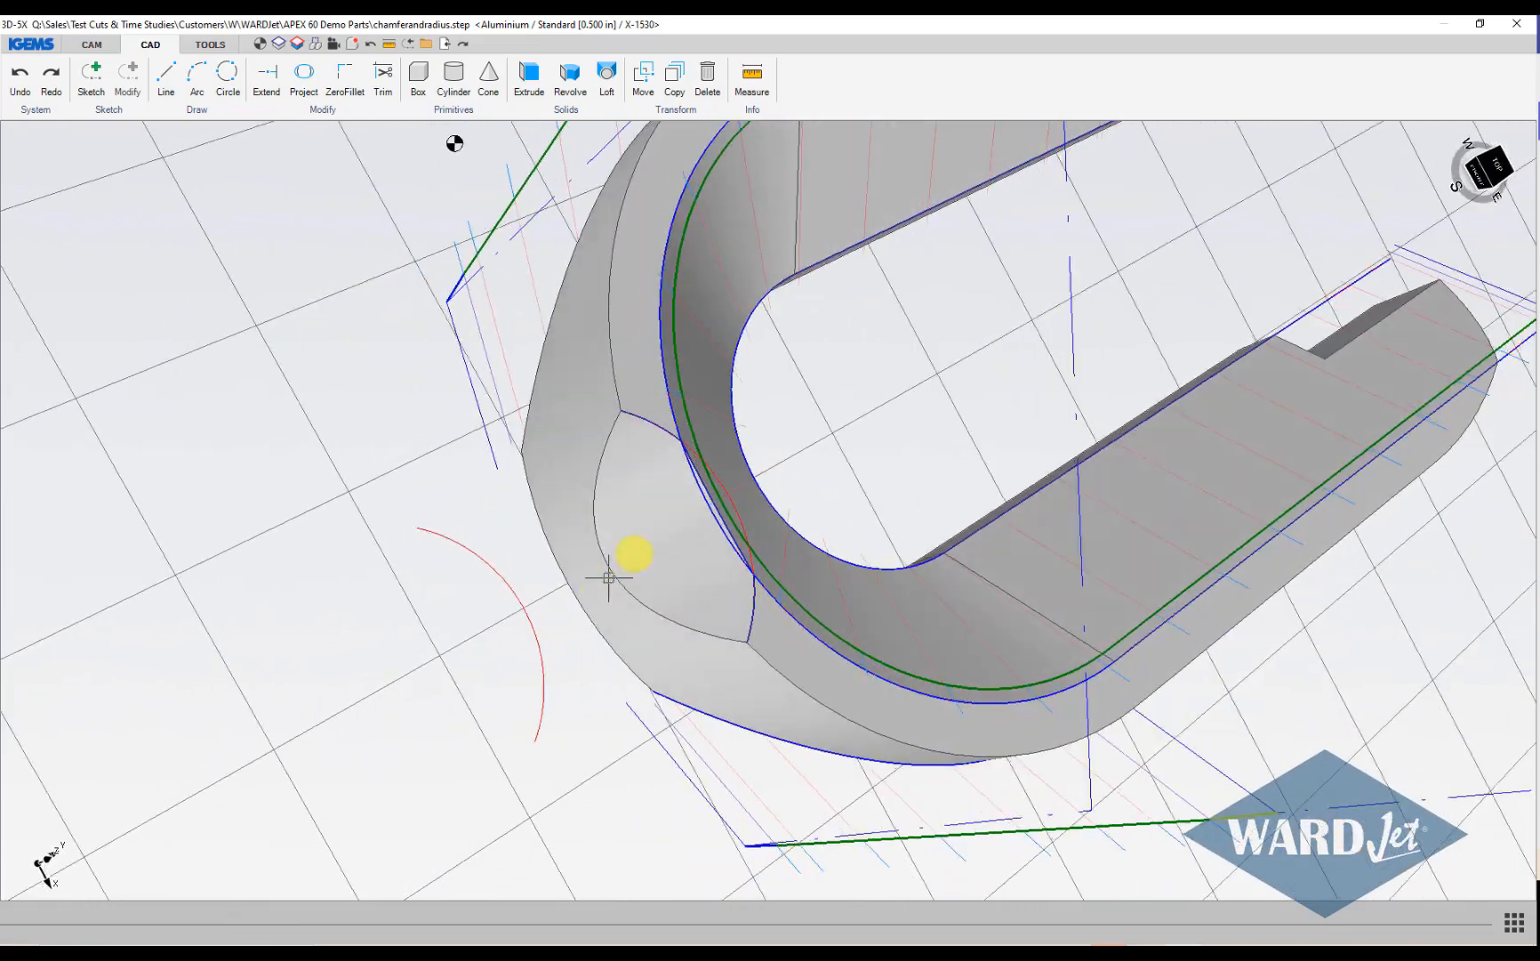
{"action": "scroll", "coordinate": [654, 525], "scroll_direction": "up", "scroll_amount": 2}
{"action": "scroll", "coordinate": [656, 525], "scroll_direction": "down", "scroll_amount": 3}
{"action": "scroll", "coordinate": [650, 505], "scroll_direction": "up", "scroll_amount": 5}
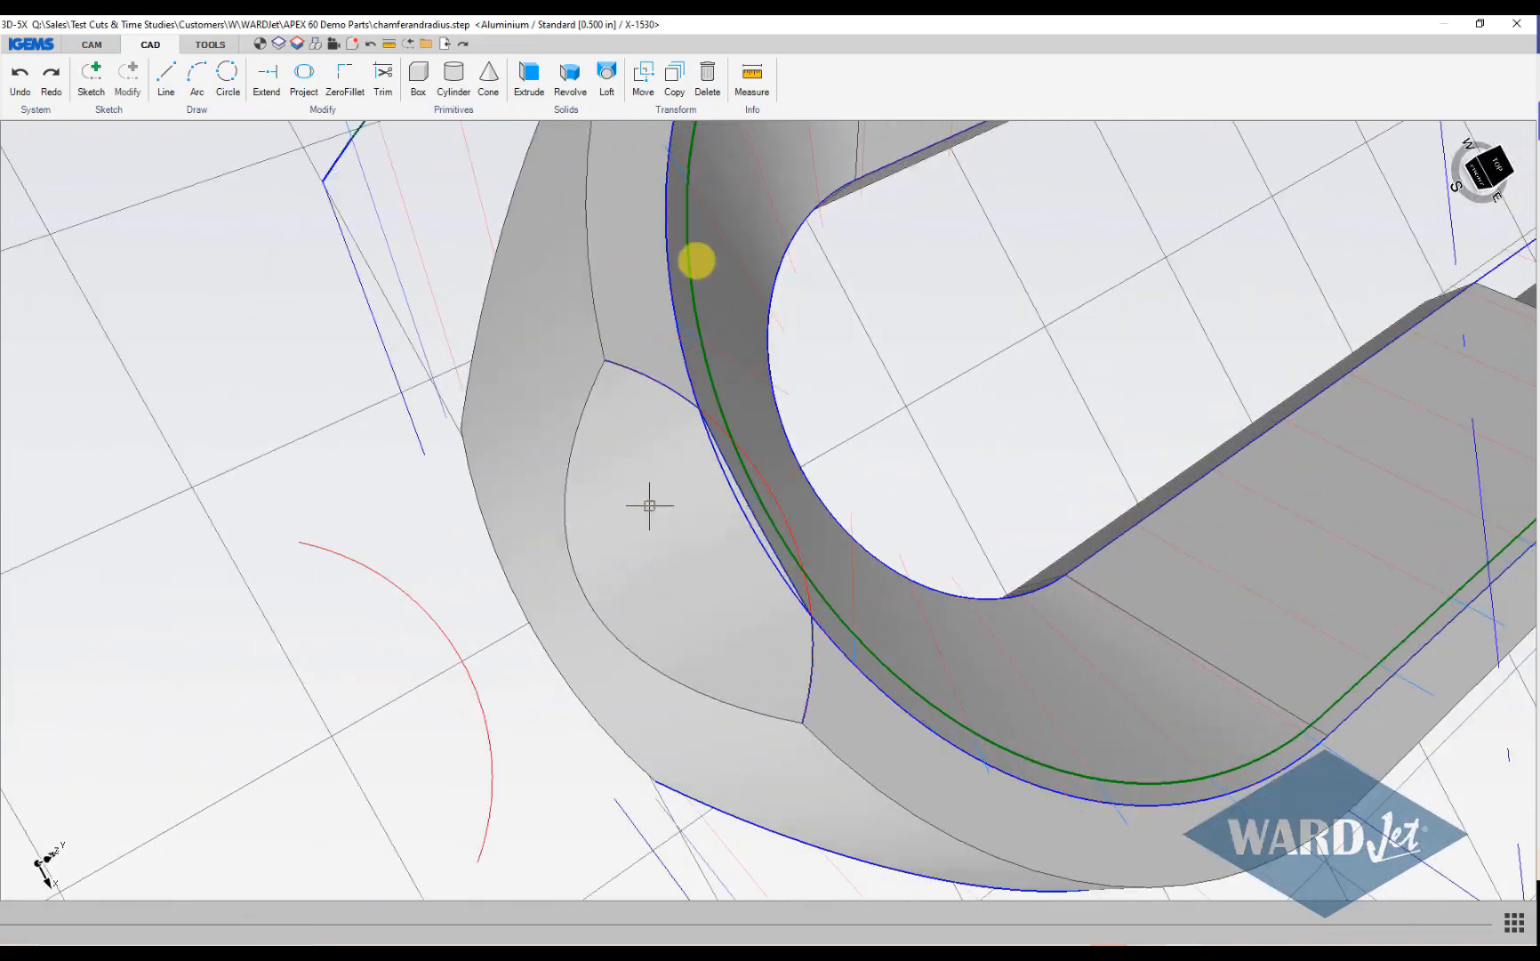
{"action": "left_click", "coordinate": [751, 76]}
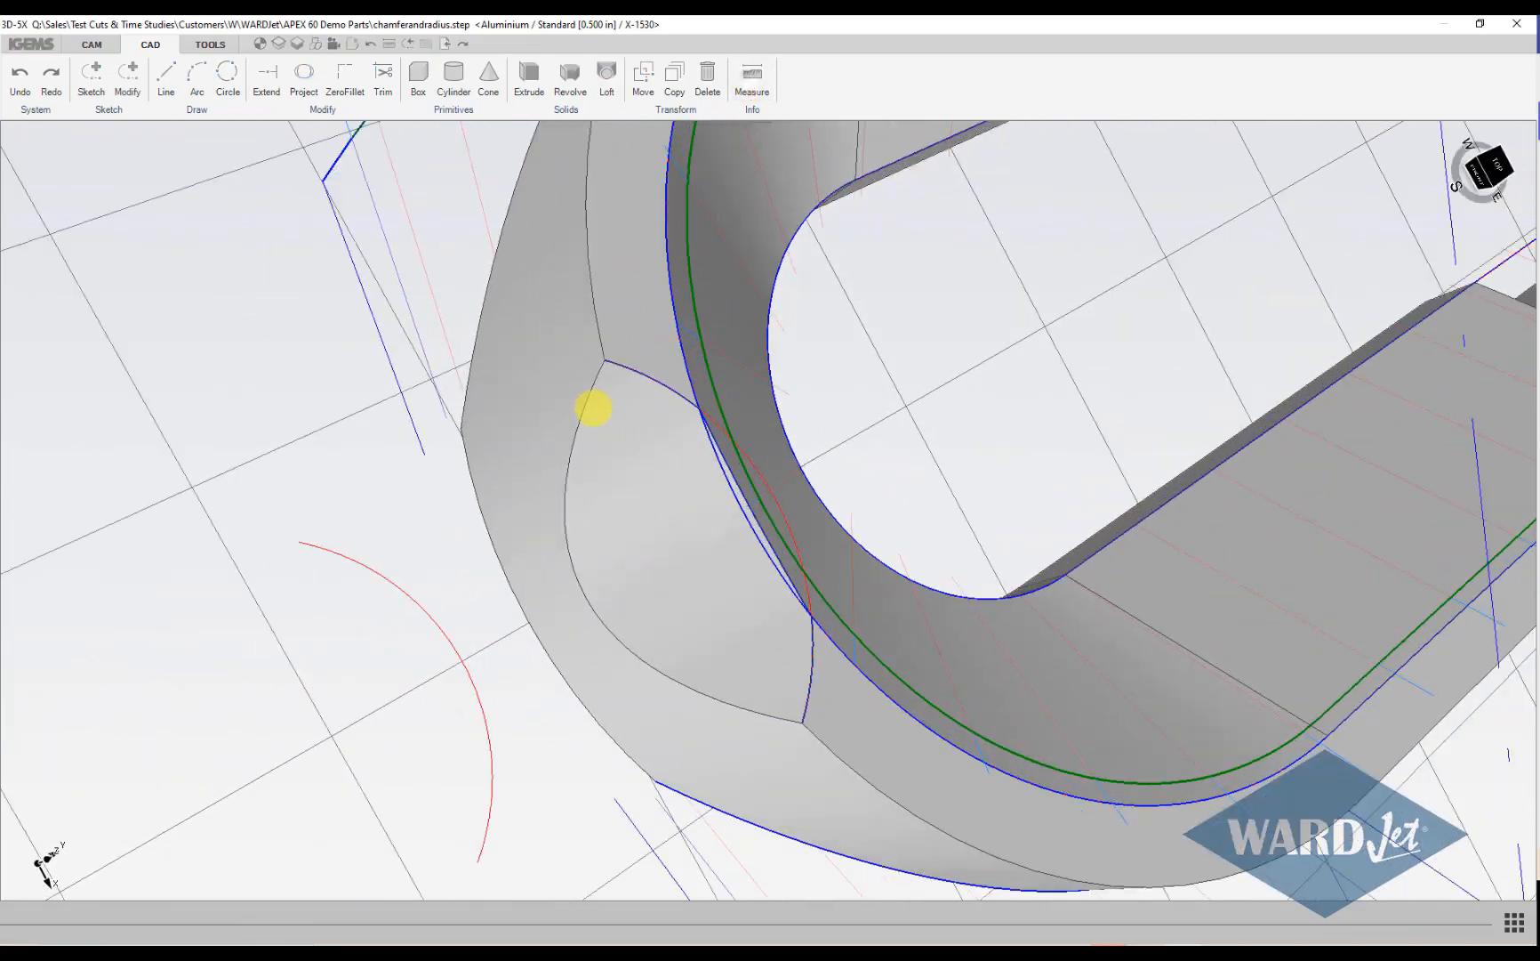
{"action": "left_click", "coordinate": [604, 360]}
{"action": "left_click", "coordinate": [299, 542]}
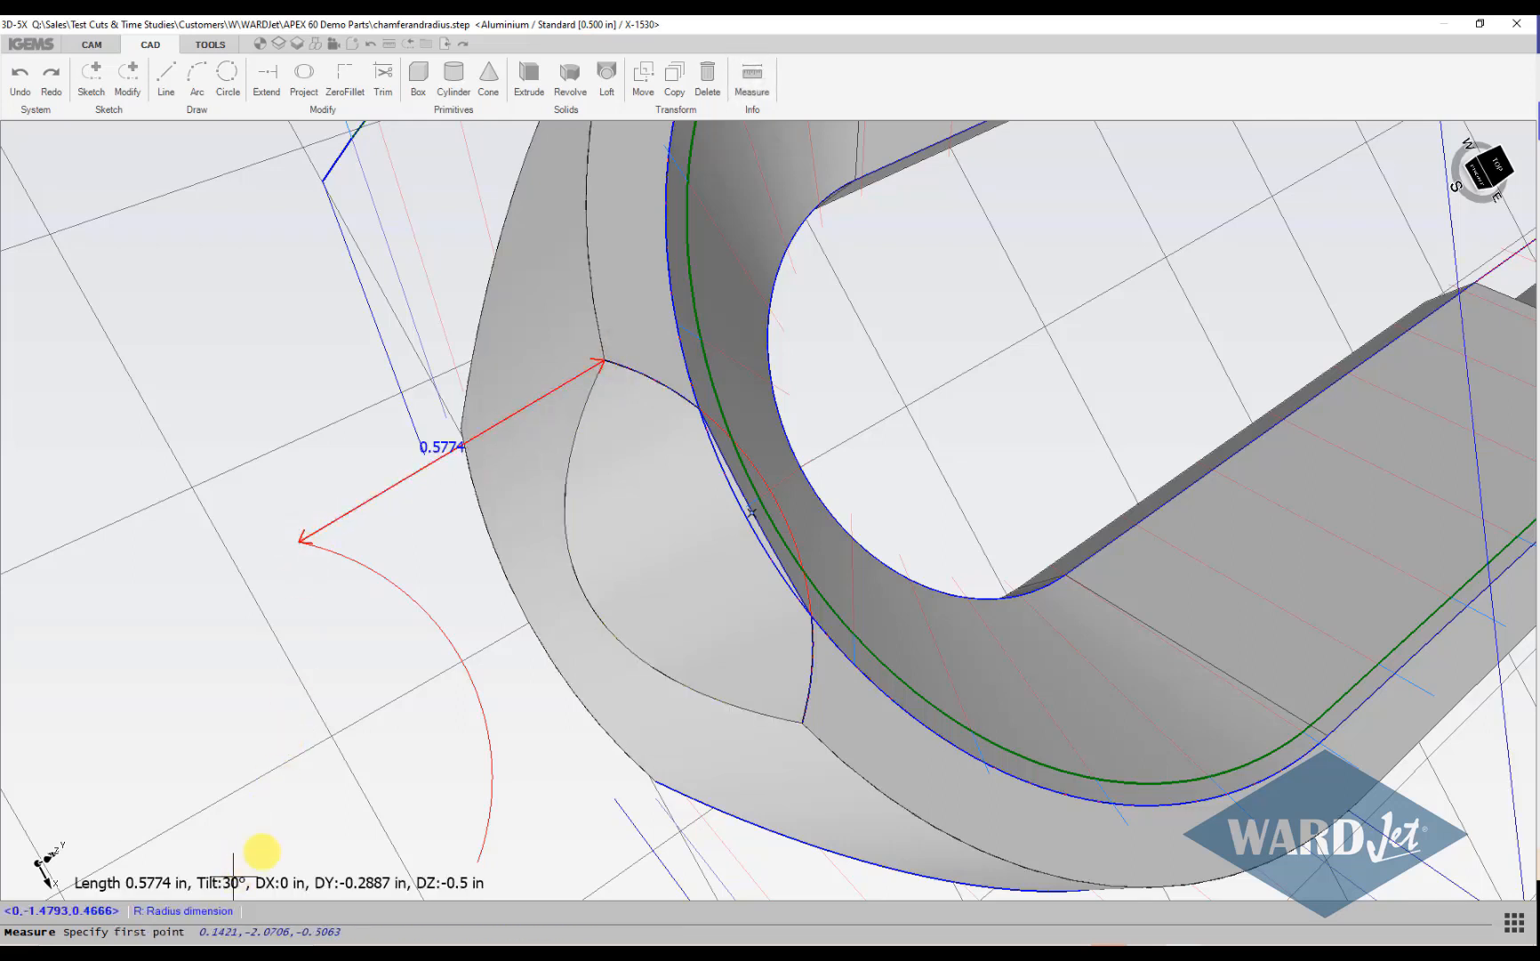
{"action": "scroll", "coordinate": [336, 774], "scroll_direction": "down", "scroll_amount": 5}
{"action": "middle_click_drag", "start_coordinate": [343, 772], "coordinate": [310, 674]}
{"action": "key", "text": "Escape"}
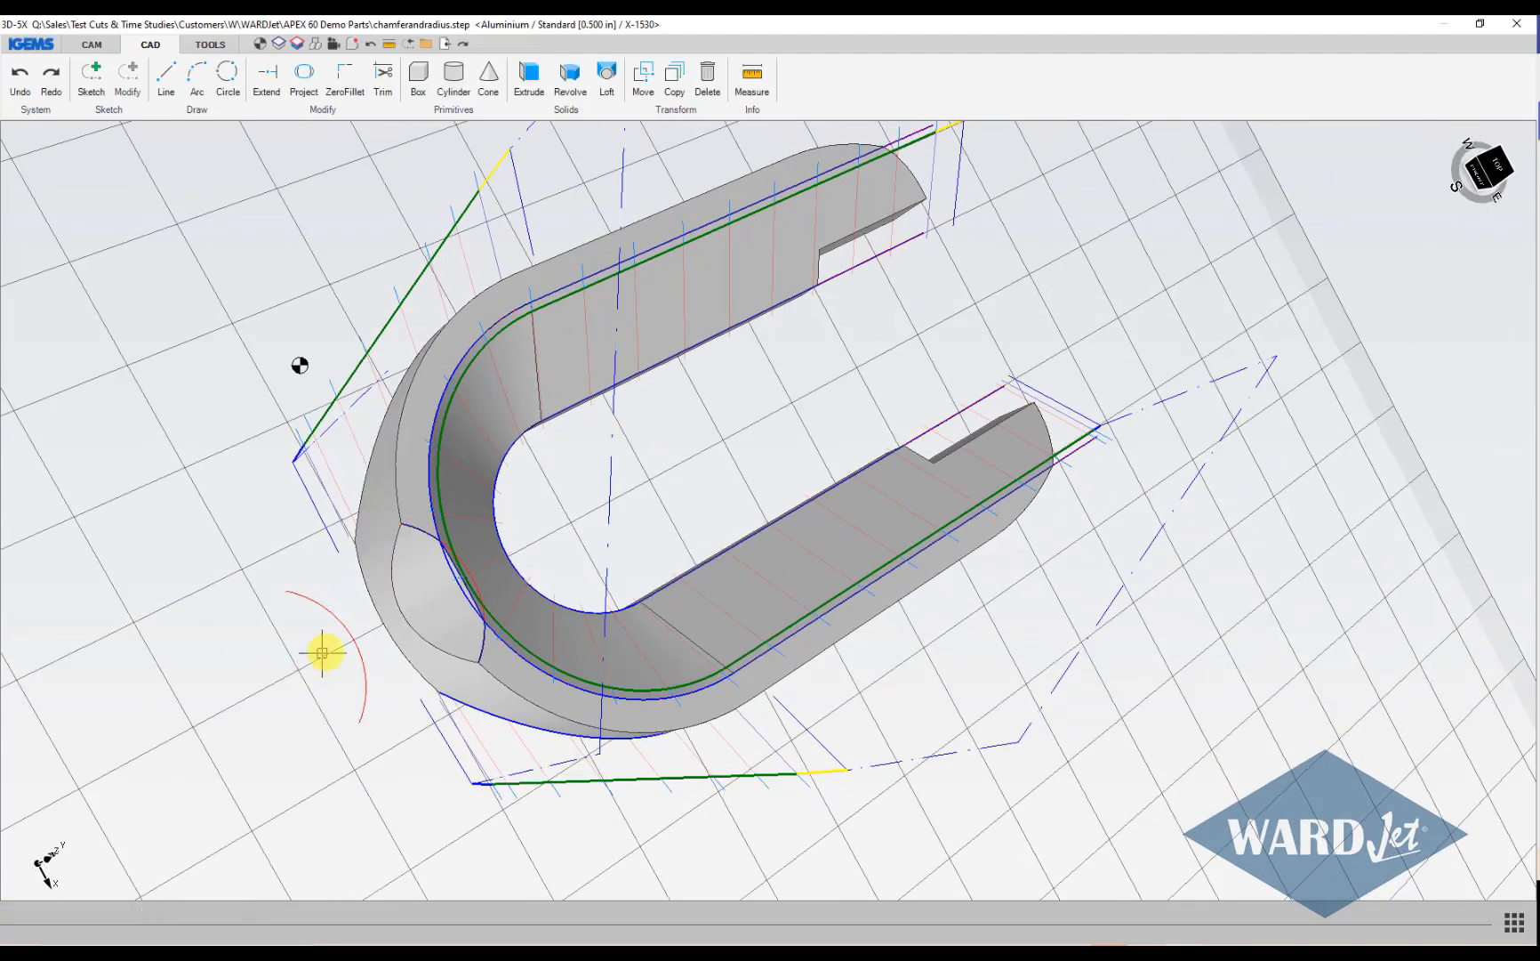
Create a CAM curve from the edge of the upper scallop arc.
{"action": "scroll", "coordinate": [329, 649], "scroll_direction": "up", "scroll_amount": 2}
{"action": "mouse_move", "coordinate": [486, 510]}
{"action": "middle_mouse_down"}
{"action": "mouse_move", "coordinate": [485, 533]}
{"action": "mouse_move", "coordinate": [426, 492]}
{"action": "mouse_move", "coordinate": [406, 448]}
{"action": "mouse_move", "coordinate": [501, 500]}
{"action": "mouse_move", "coordinate": [499, 482]}
{"action": "middle_mouse_up"}
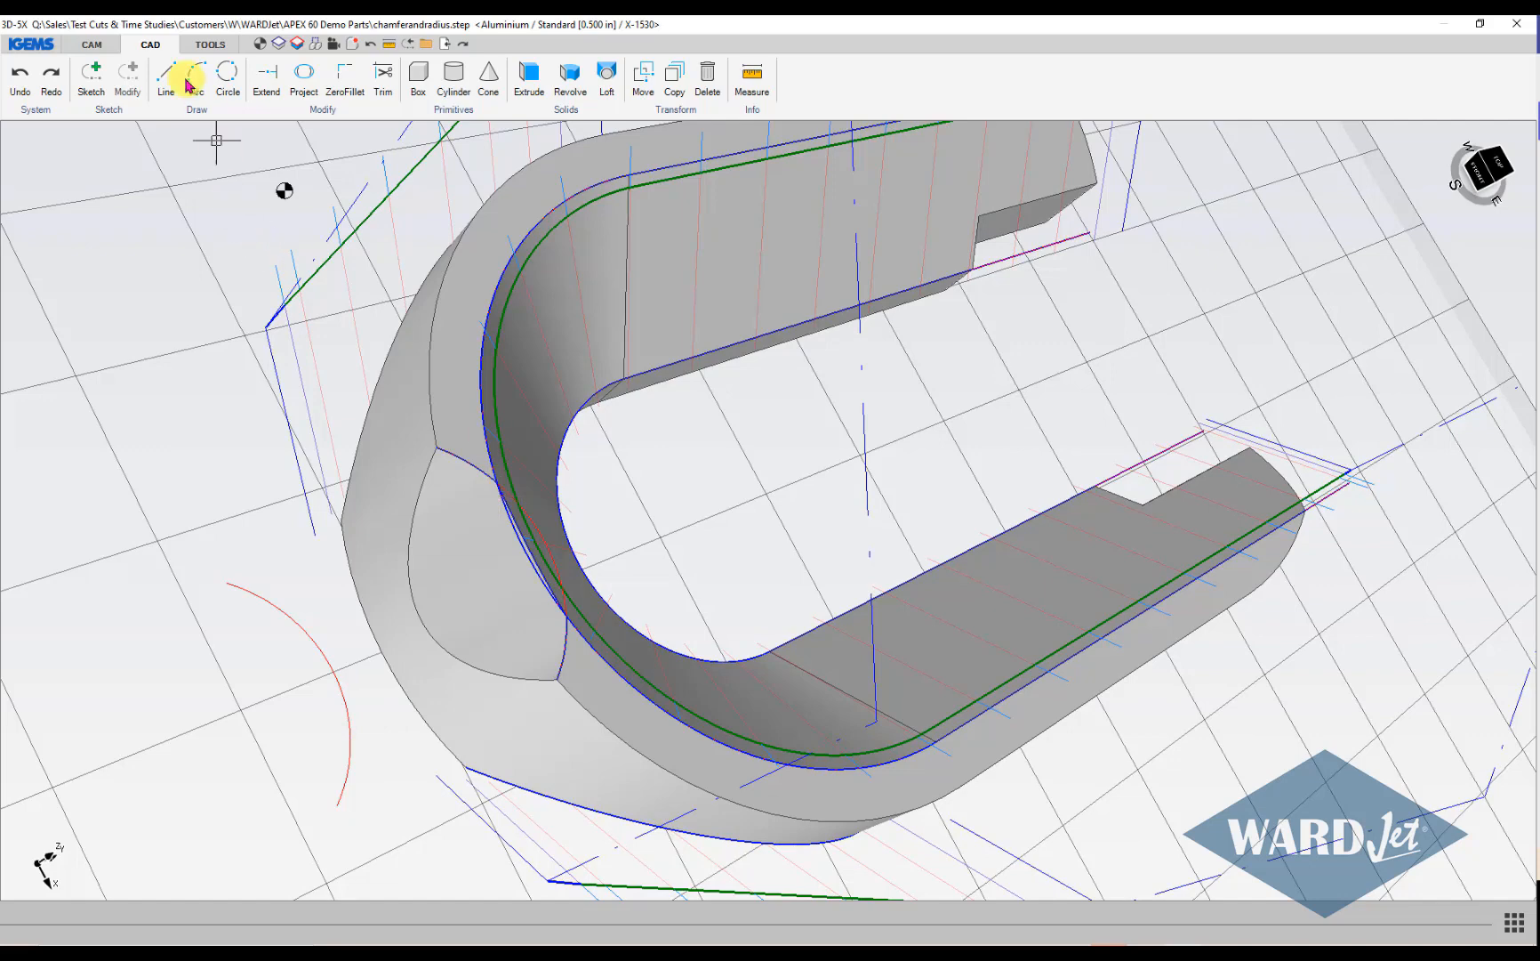
{"action": "left_click", "coordinate": [92, 45]}
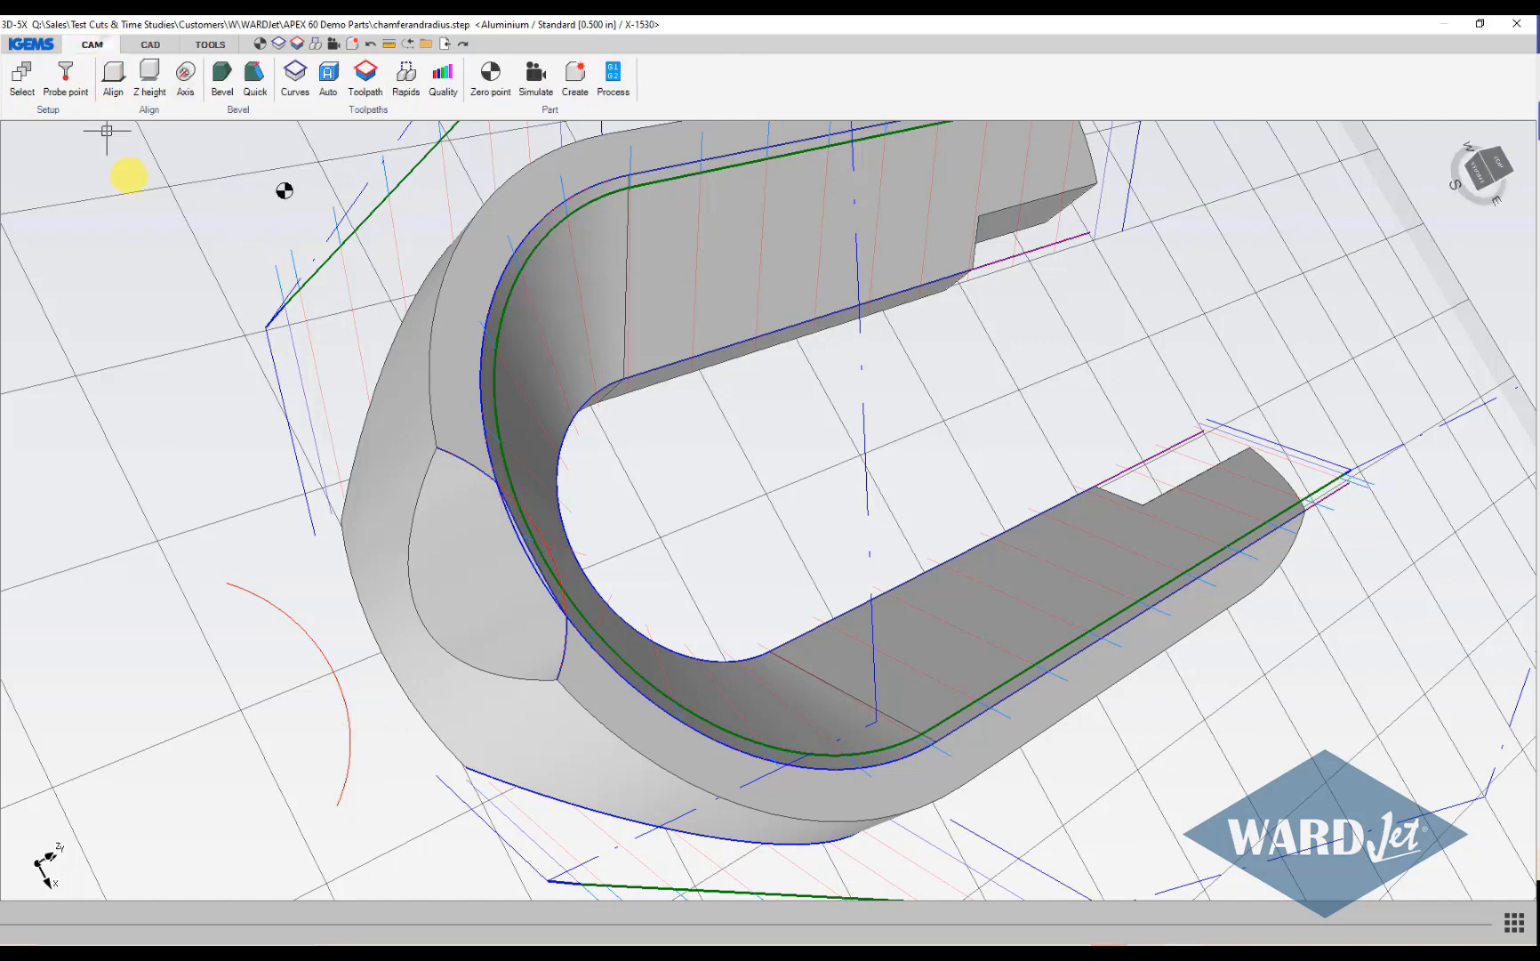
{"action": "left_click", "coordinate": [295, 76]}
{"action": "left_click", "coordinate": [157, 189]}
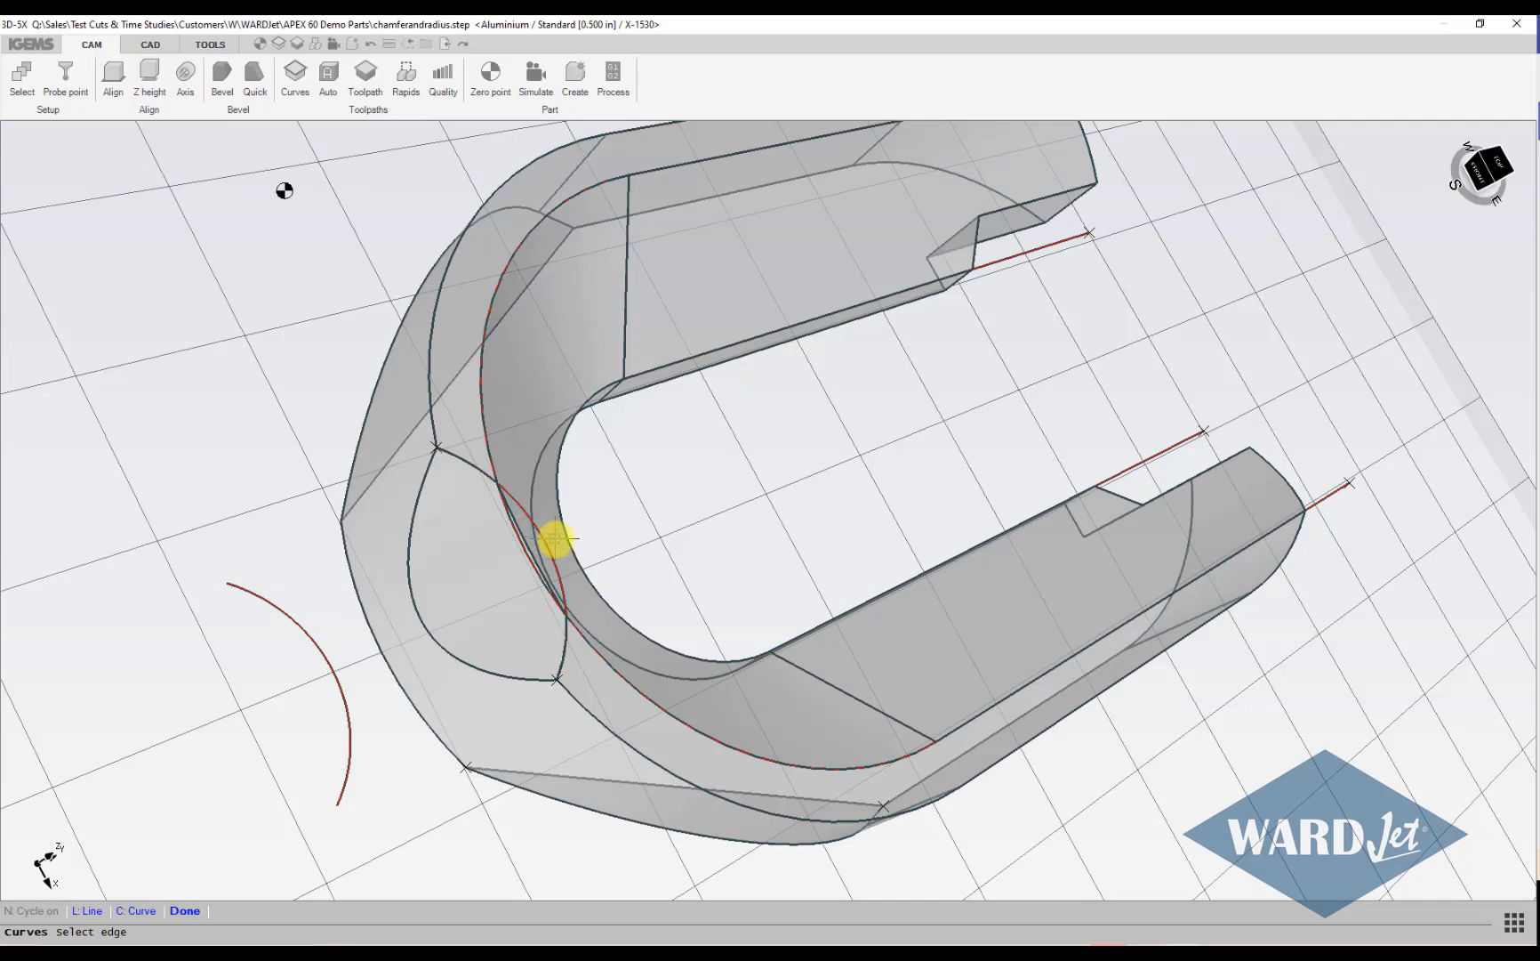
{"action": "mouse_move", "coordinate": [553, 536]}
{"action": "middle_mouse_down"}
{"action": "mouse_move", "coordinate": [612, 527]}
{"action": "mouse_move", "coordinate": [550, 545]}
{"action": "middle_mouse_up"}
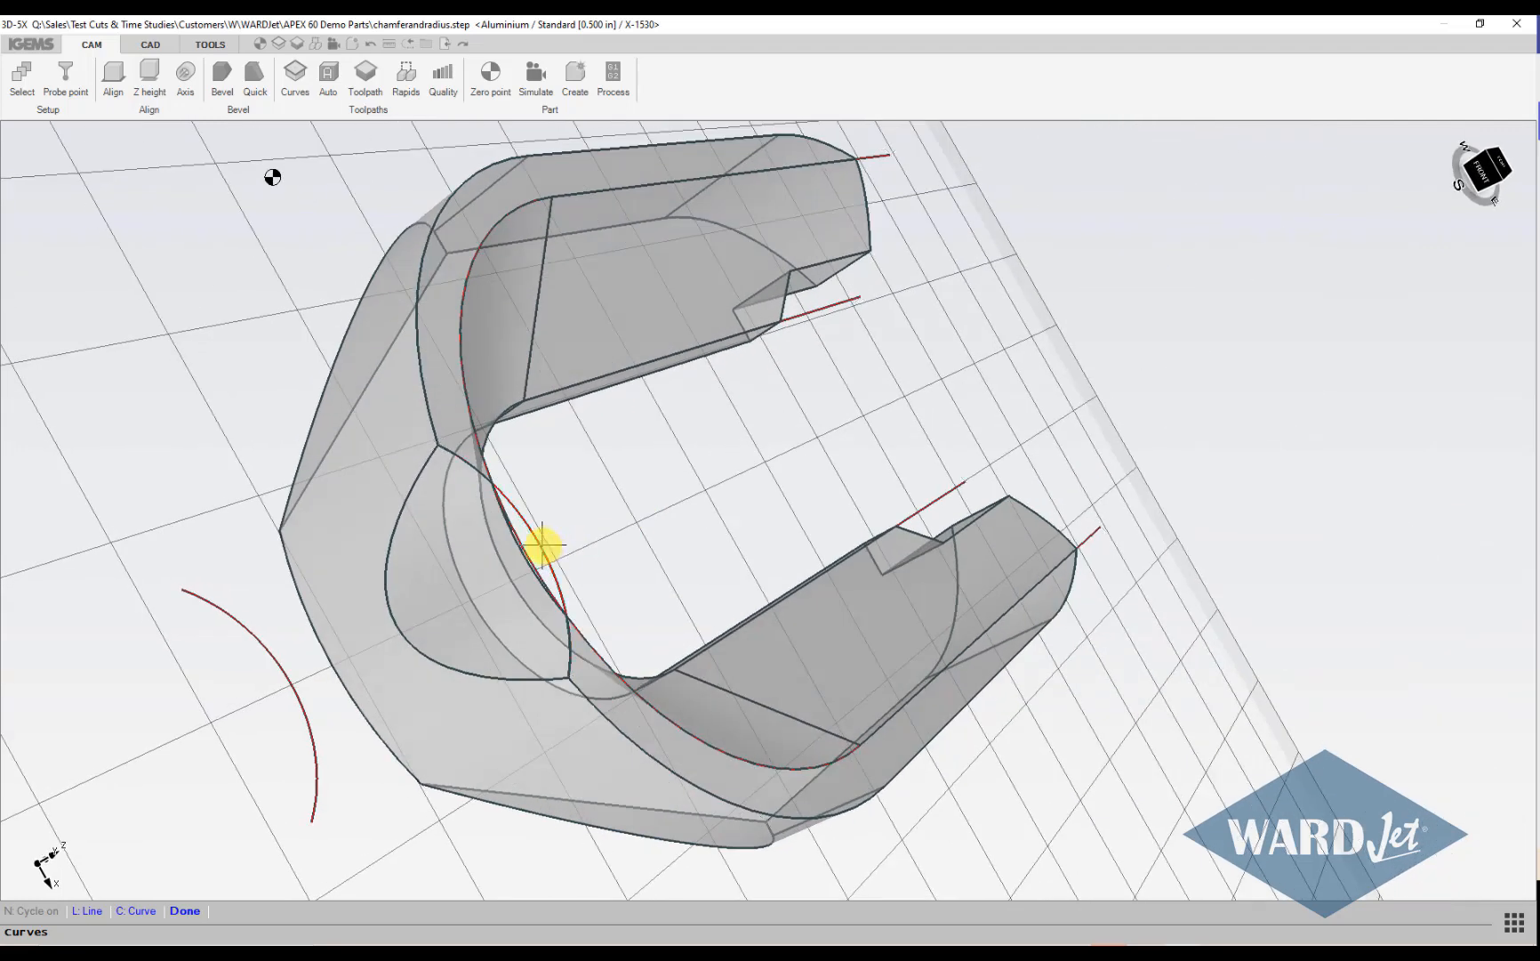
{"action": "left_click", "coordinate": [542, 544]}
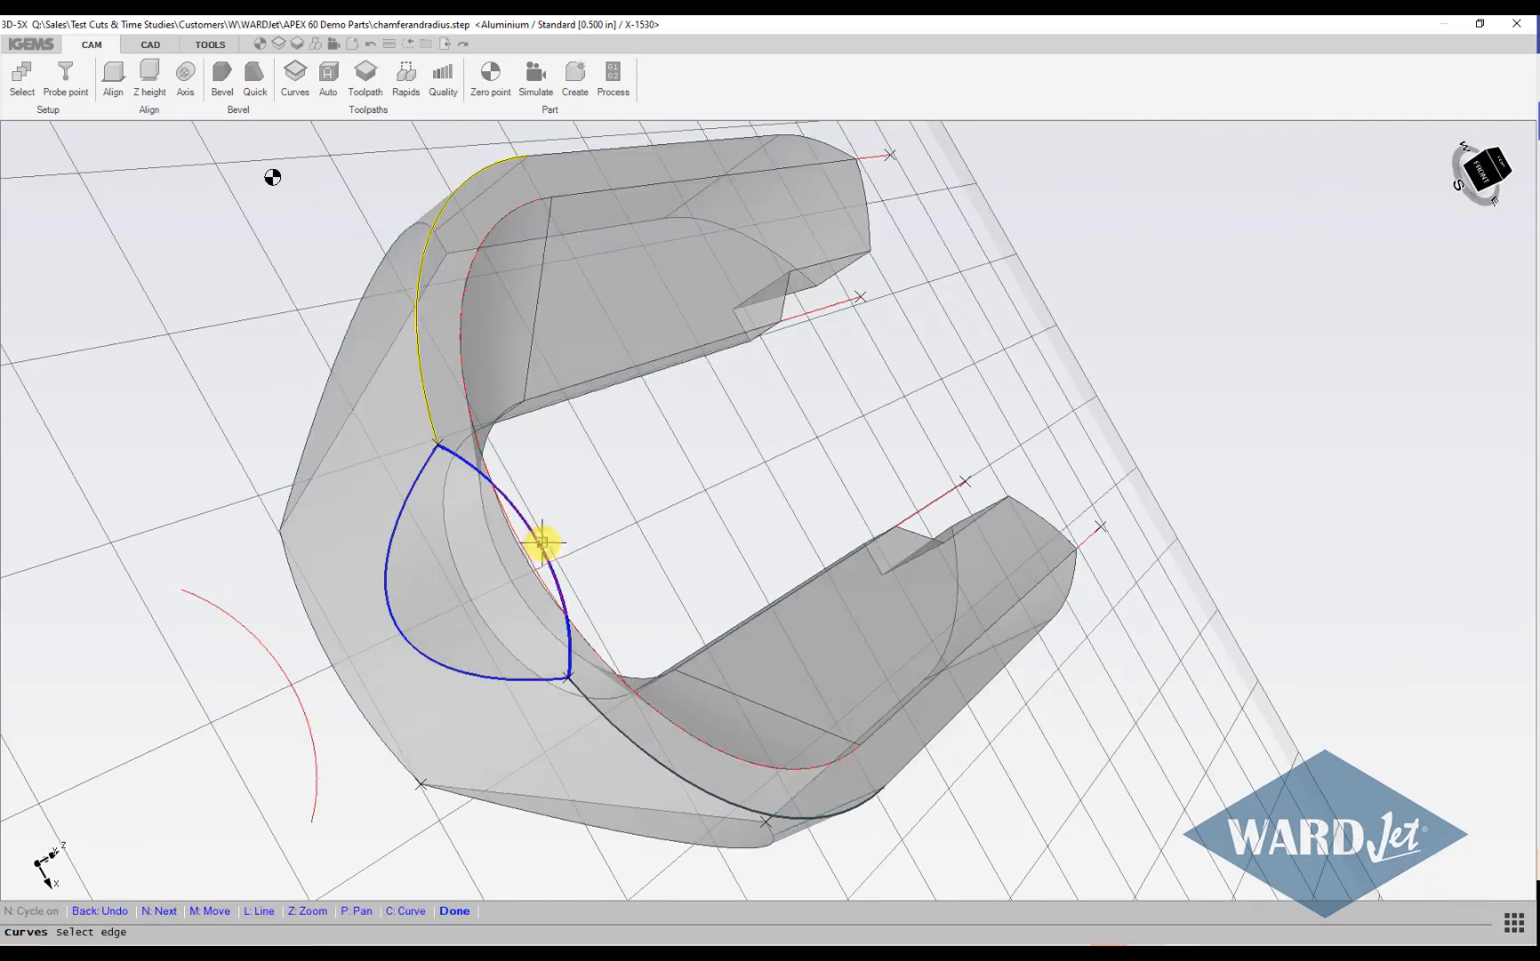
{"action": "right_click", "coordinate": [311, 696]}
Create a second CAM curve from the projected lower arc outside the part.
{"action": "left_click", "coordinate": [143, 188]}
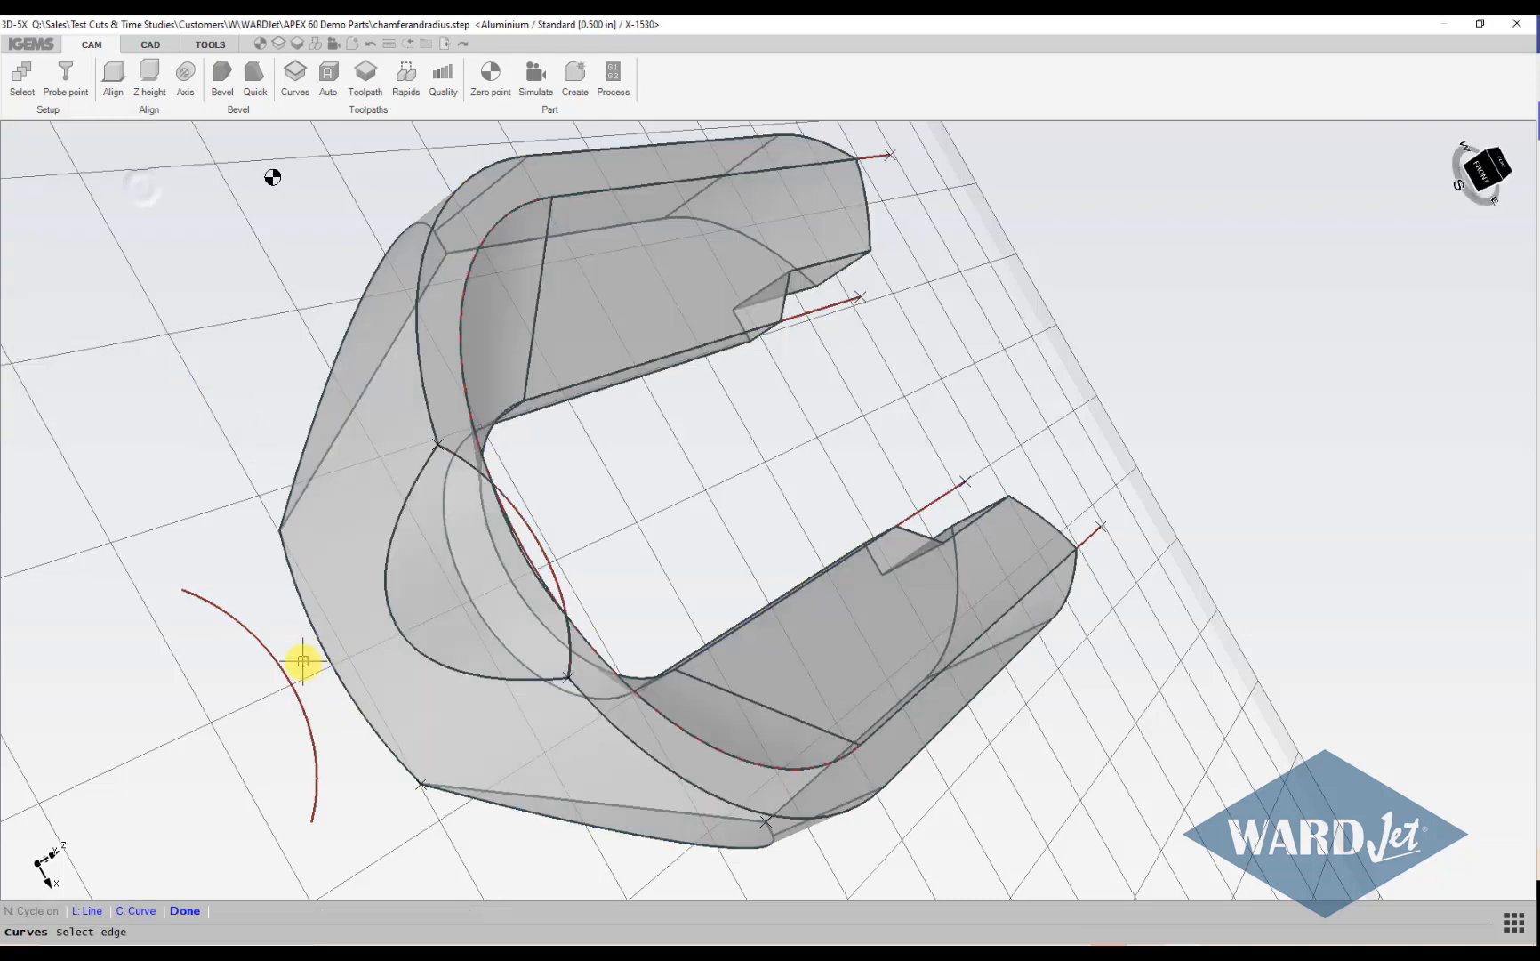
{"action": "left_click", "coordinate": [287, 679]}
{"action": "right_click", "coordinate": [289, 674]}
{"action": "middle_click_drag", "start_coordinate": [302, 654], "coordinate": [255, 472]}
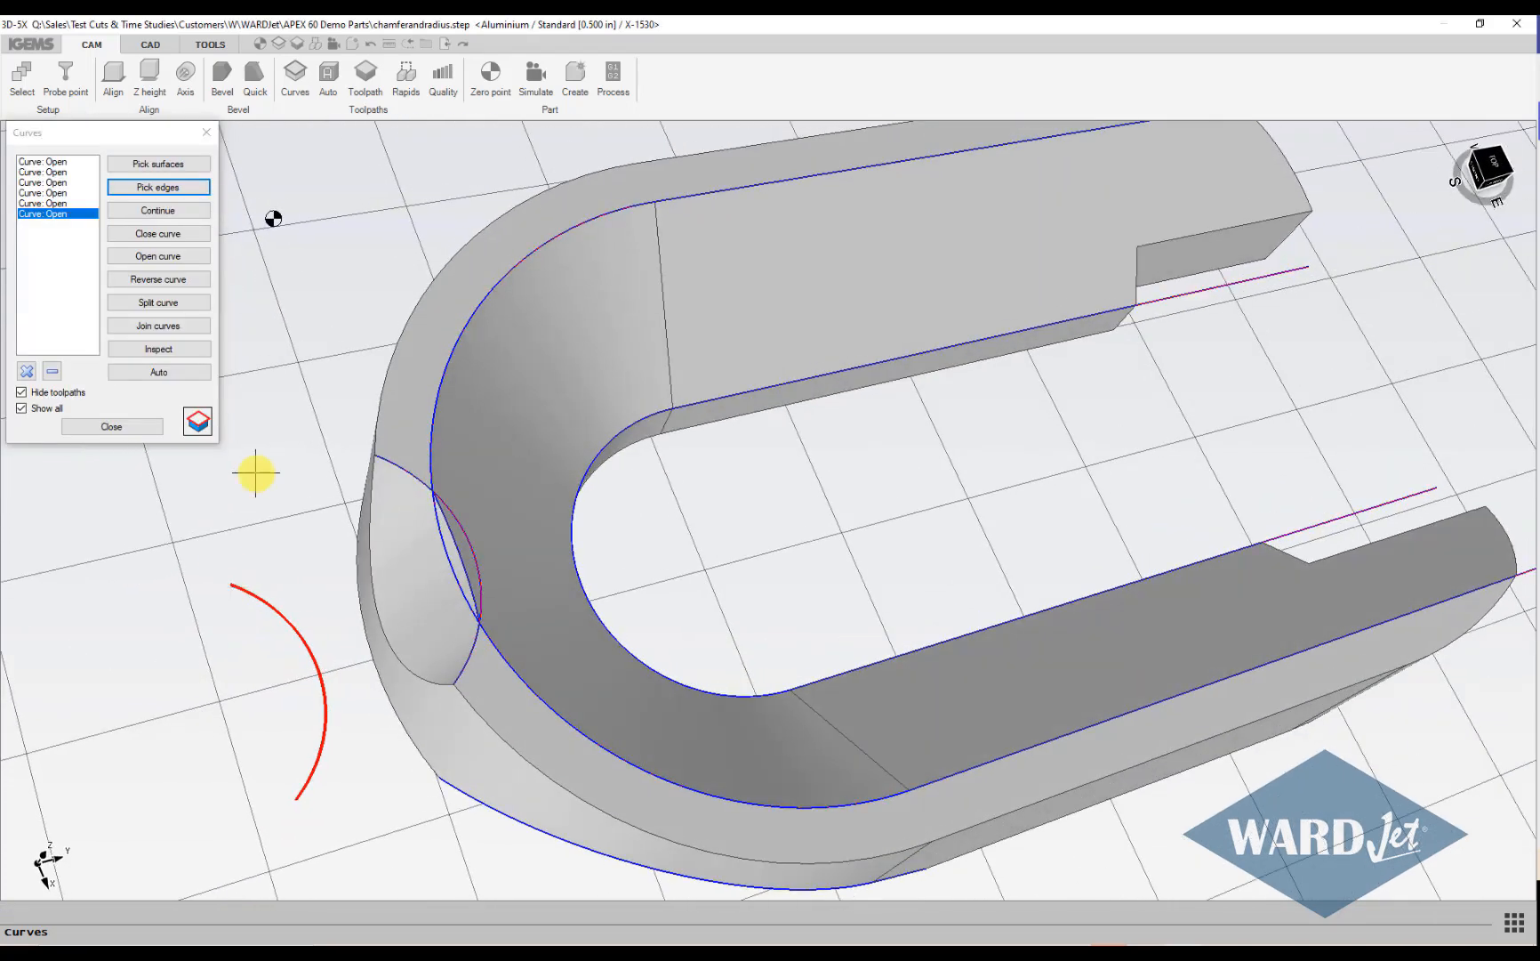
Add a toolpath after the last CUT 1, with the upper scallop arc as upper curve and the projected arc as lower curve.
{"action": "left_click", "coordinate": [199, 422]}
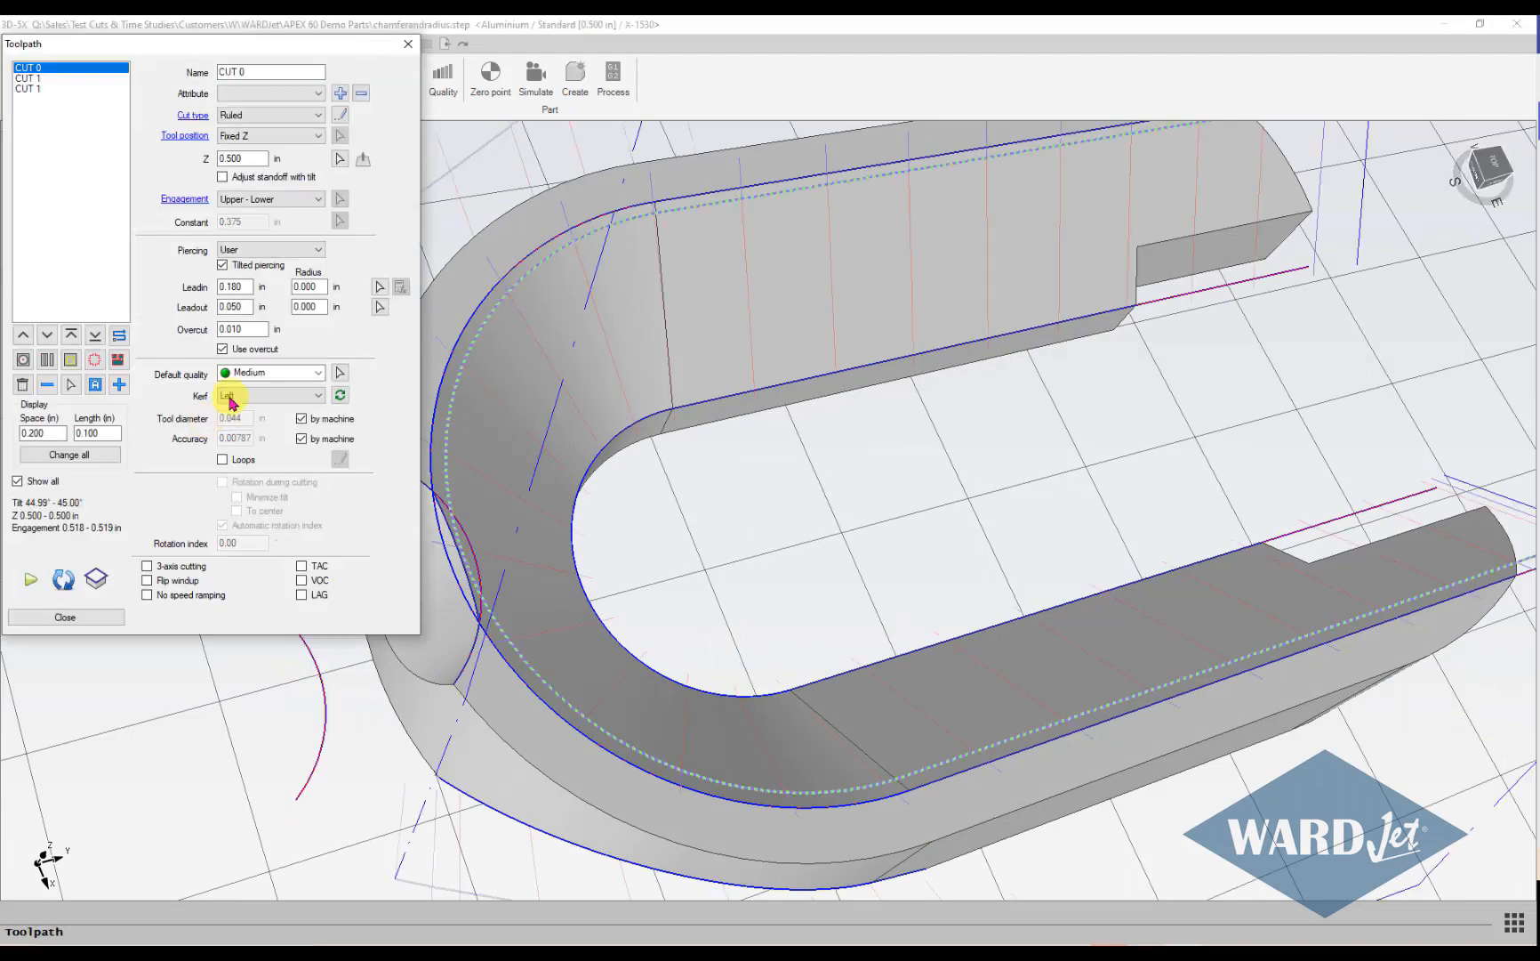
{"action": "left_click", "coordinate": [26, 89]}
{"action": "left_click", "coordinate": [118, 384]}
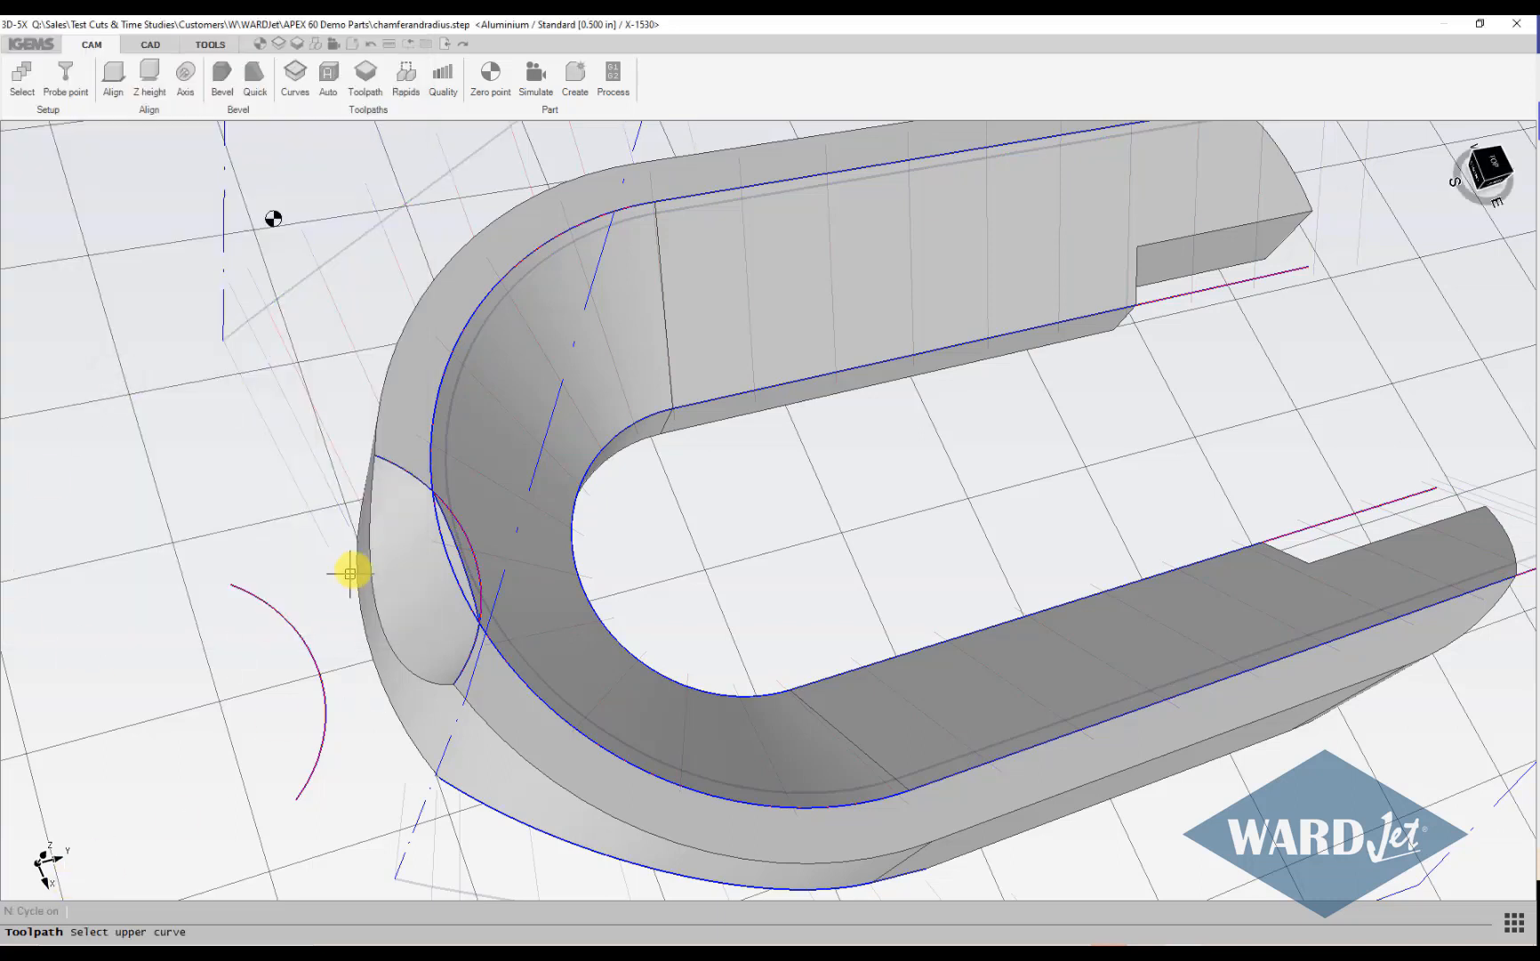
{"action": "left_click", "coordinate": [469, 545]}
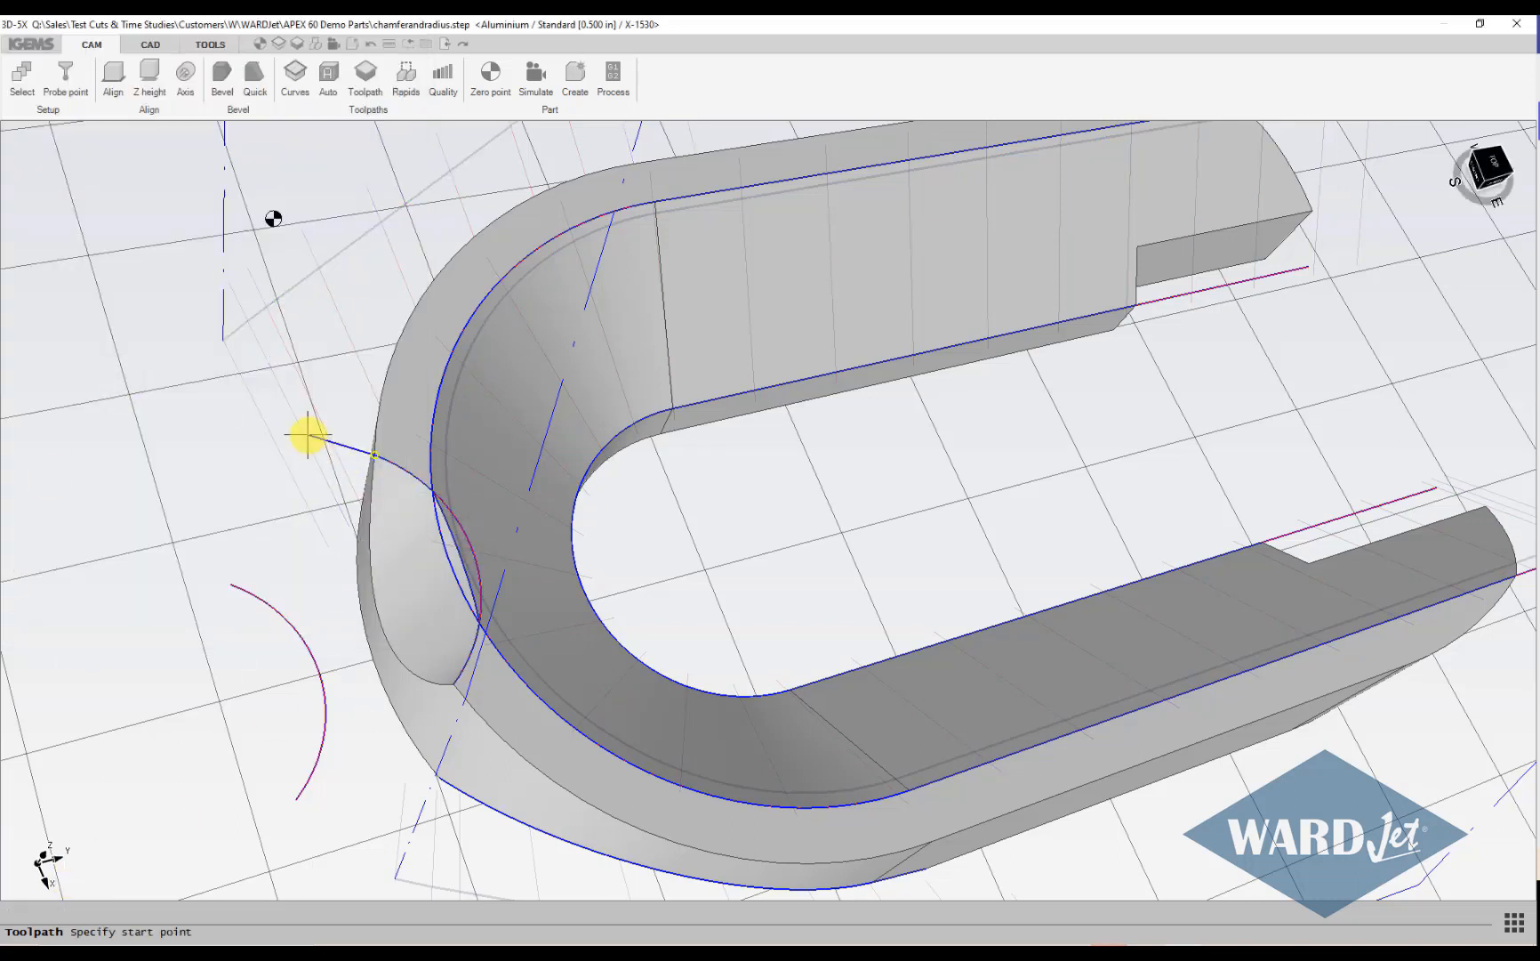
{"action": "left_click", "coordinate": [307, 435]}
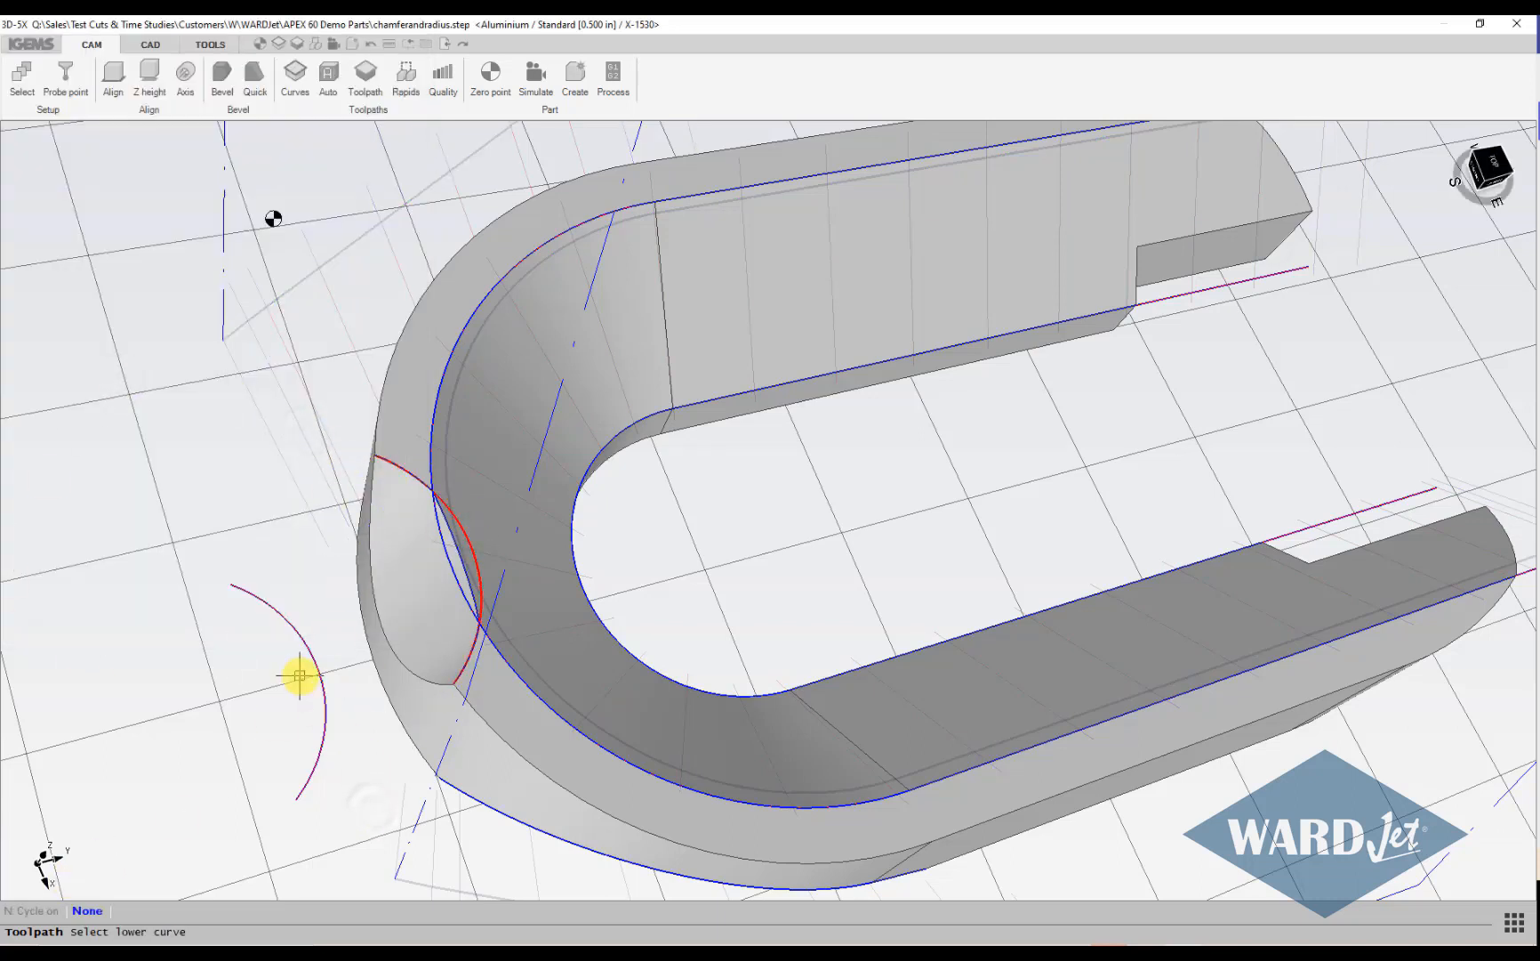
{"action": "left_click", "coordinate": [325, 677]}
Place the new scallop toolpath's lead-in of 0.220 in and lead-out of 0.070 in, both directed outside the part.
{"action": "scroll", "coordinate": [372, 475], "scroll_direction": "up", "scroll_amount": 3}
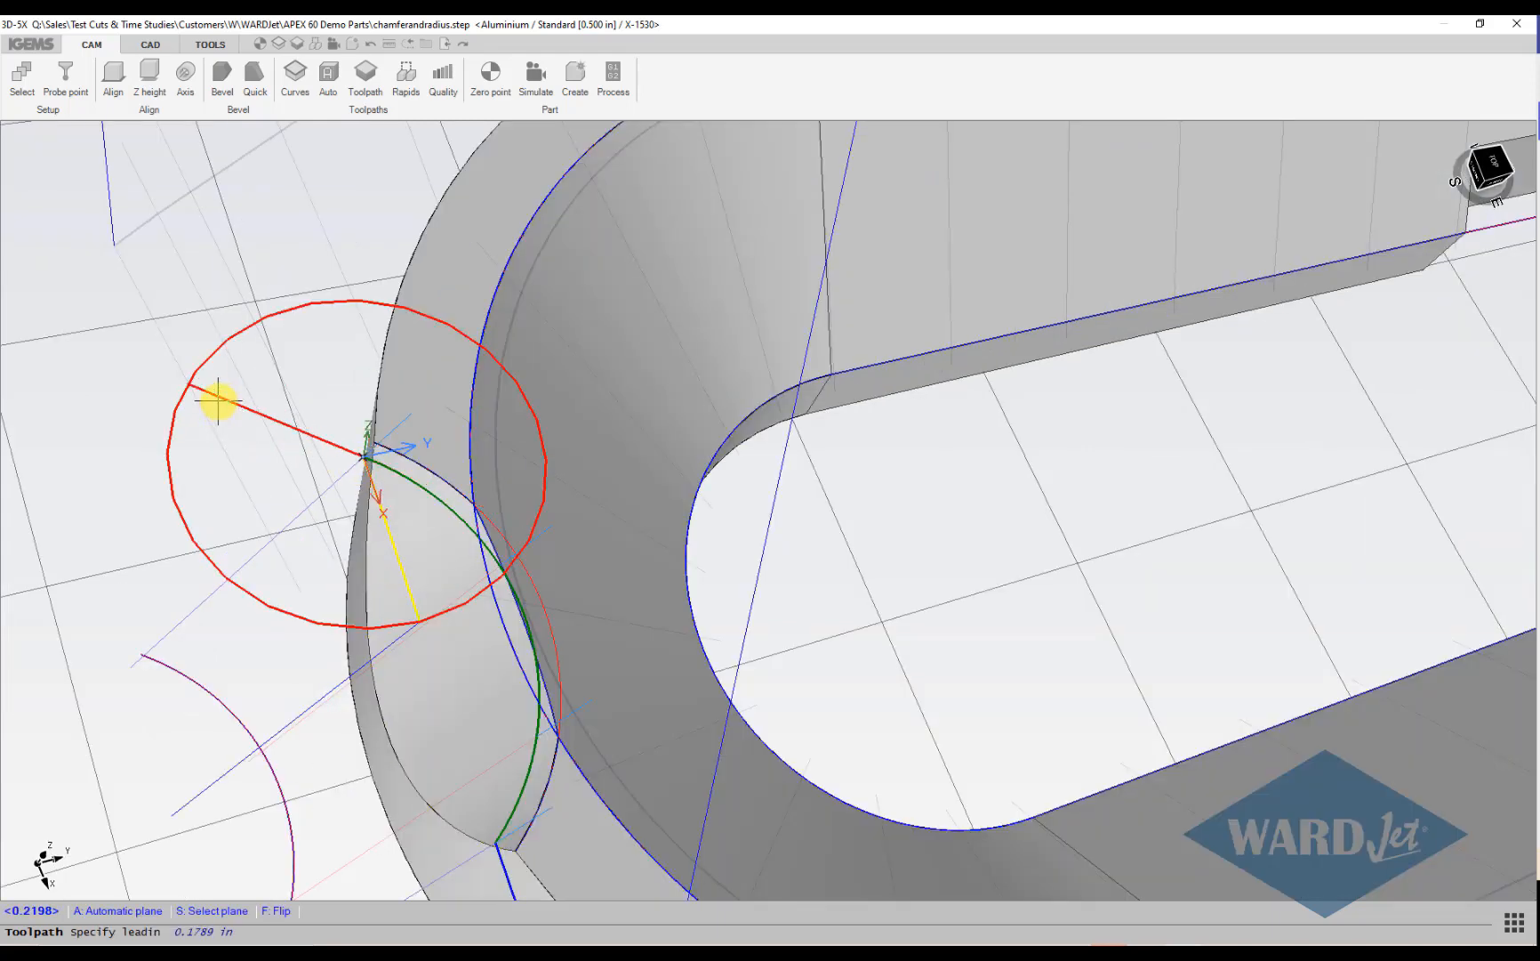
{"action": "left_click", "coordinate": [218, 402]}
{"action": "scroll", "coordinate": [355, 409], "scroll_direction": "down", "scroll_amount": 3}
{"action": "scroll", "coordinate": [400, 654], "scroll_direction": "up", "scroll_amount": 4}
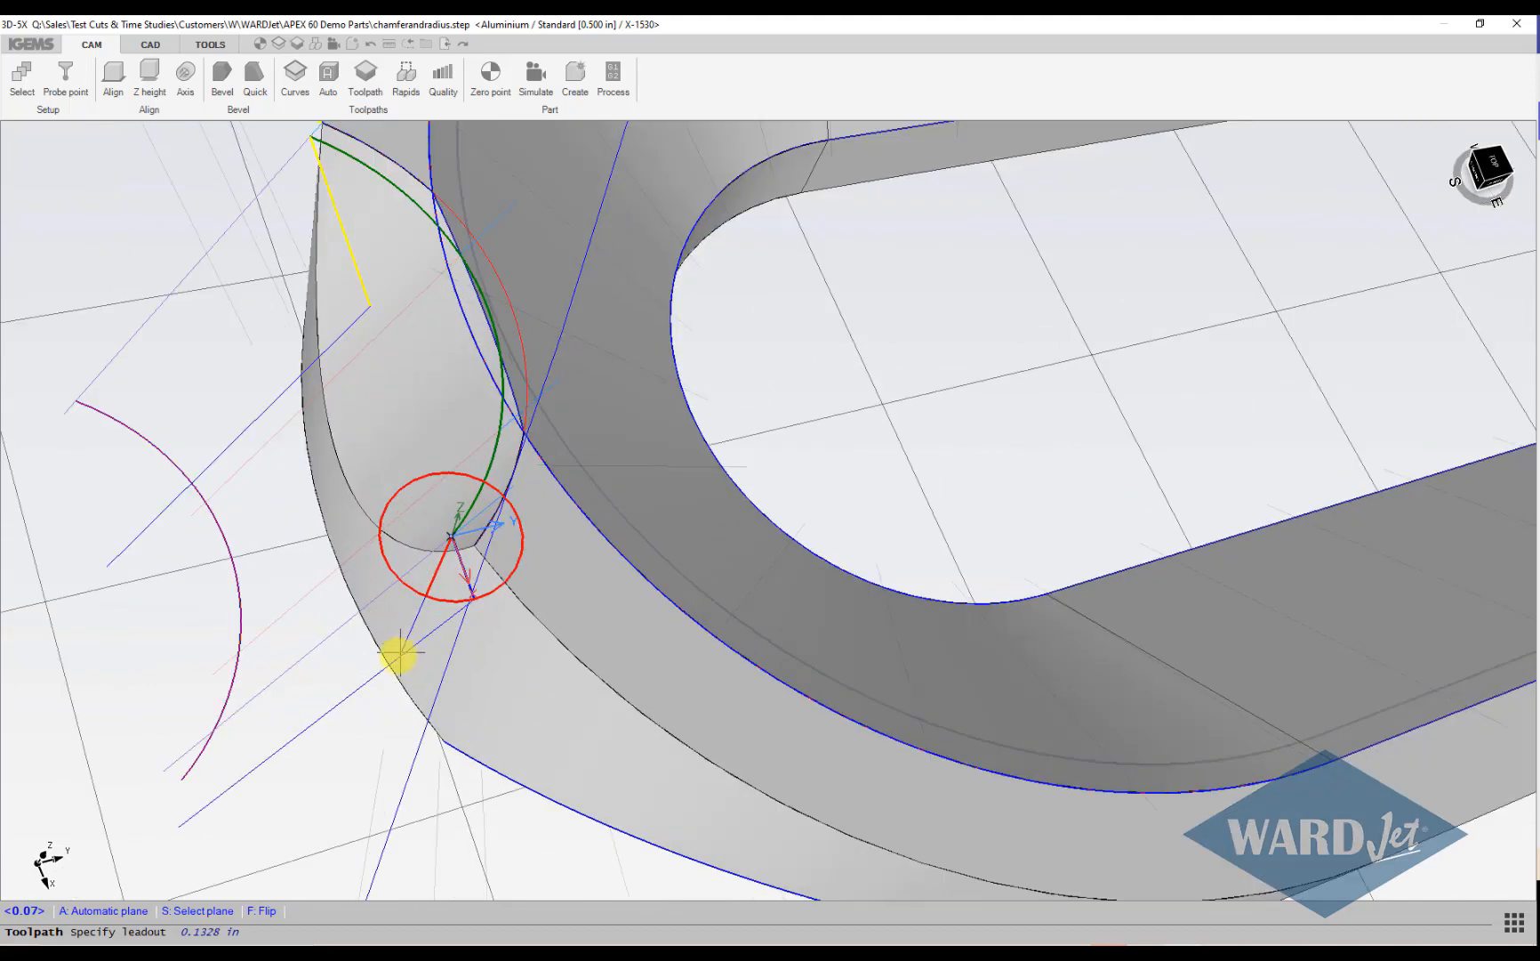
{"action": "middle_click_drag", "start_coordinate": [384, 644], "coordinate": [393, 816]}
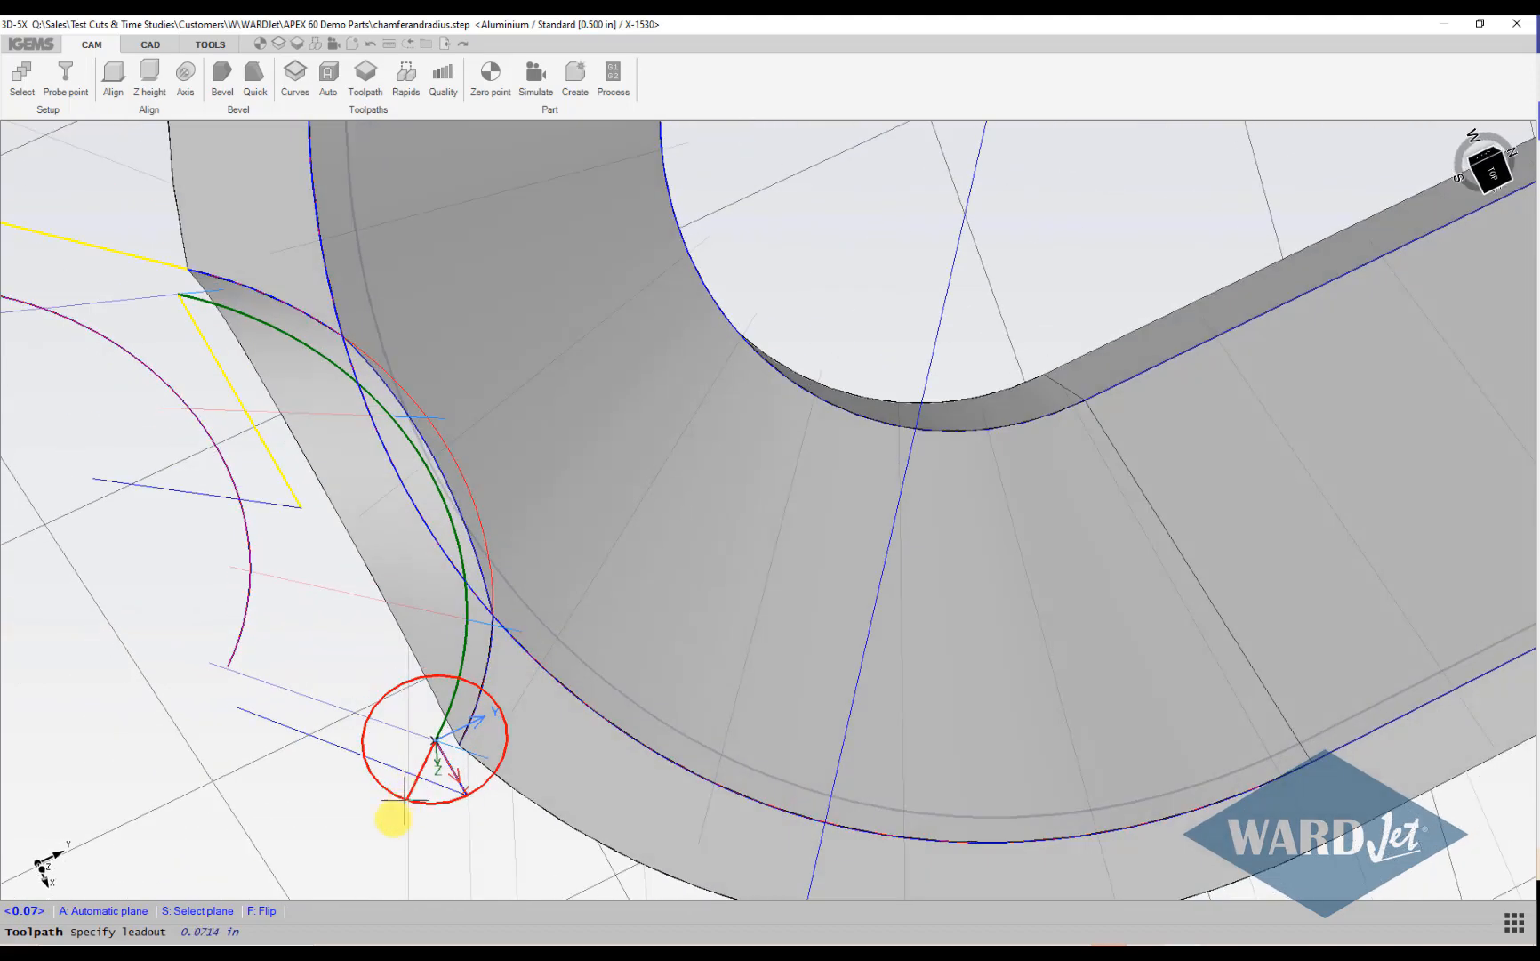
{"action": "left_click", "coordinate": [386, 866]}
{"action": "scroll", "coordinate": [400, 793], "scroll_direction": "down", "scroll_amount": 2}
{"action": "middle_click_drag", "start_coordinate": [474, 753], "coordinate": [564, 726]}
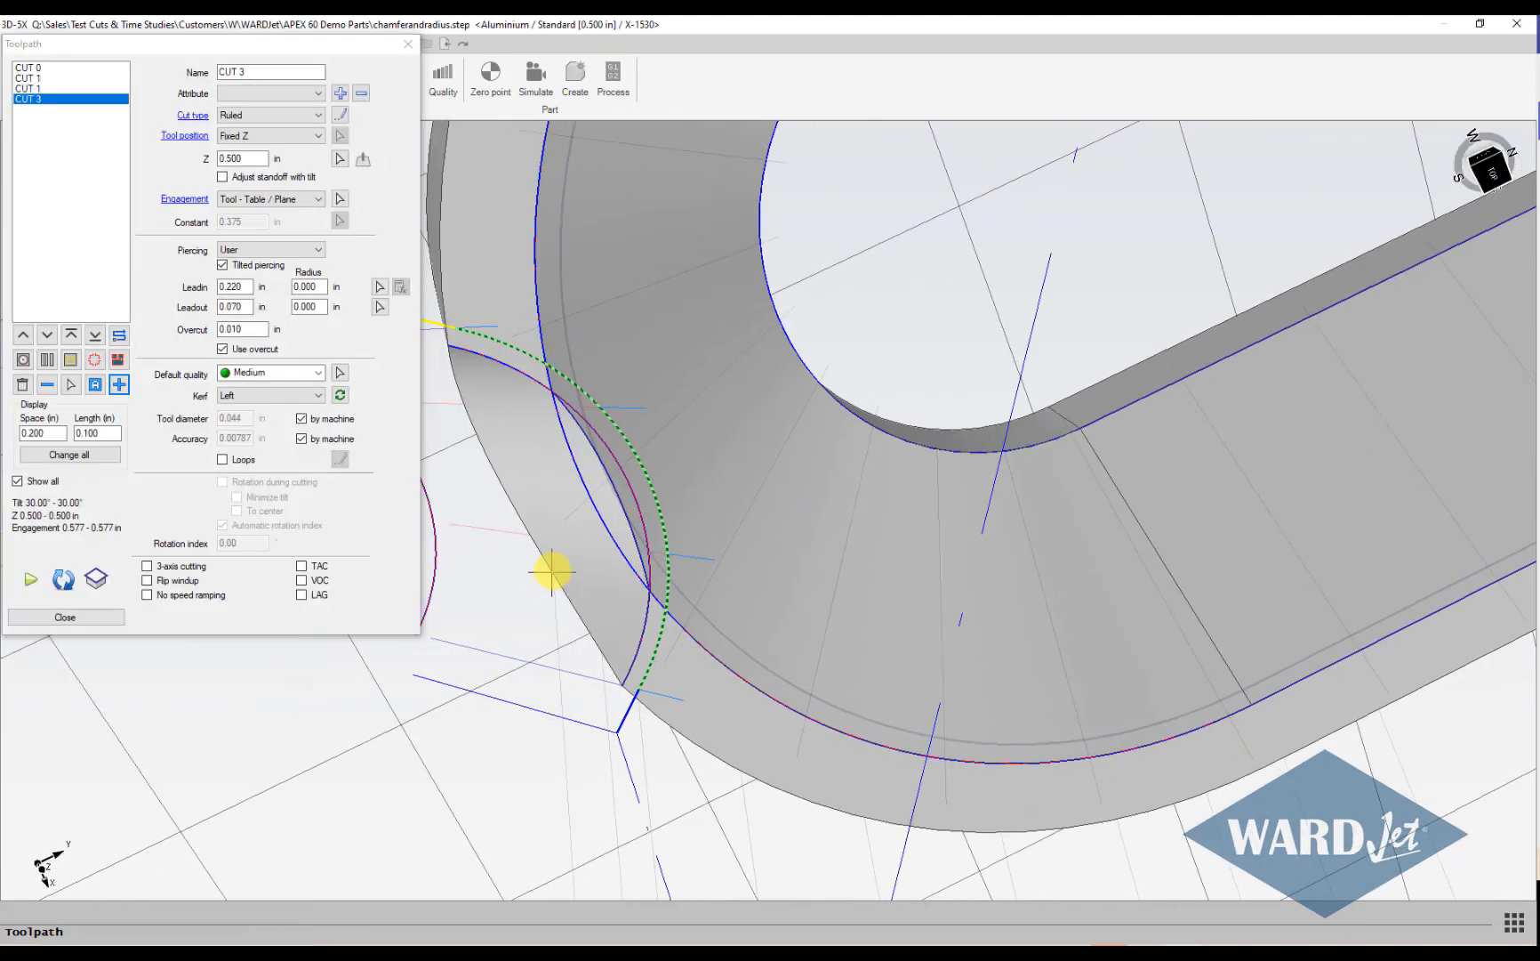
Set the kerf side of the CUT 3 scallop toolpath to Right.
{"action": "middle_click_drag", "start_coordinate": [552, 571], "coordinate": [644, 561]}
{"action": "scroll", "coordinate": [642, 514], "scroll_direction": "down", "scroll_amount": 2}
{"action": "middle_click_drag", "start_coordinate": [610, 450], "coordinate": [503, 376]}
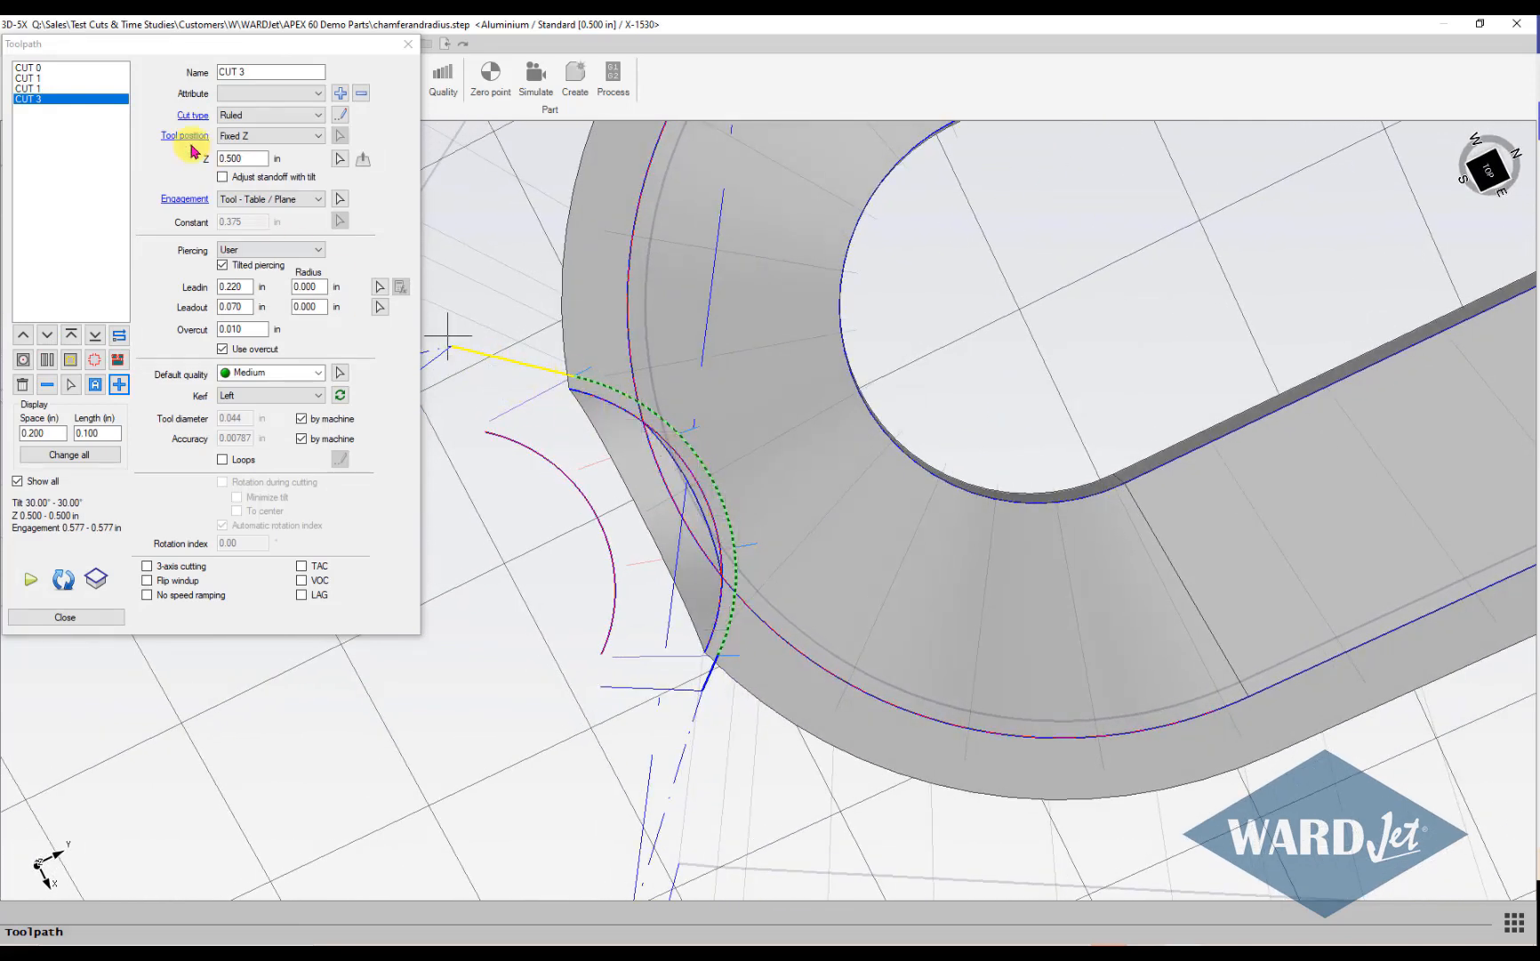
{"action": "left_click", "coordinate": [60, 97]}
{"action": "left_click", "coordinate": [51, 89]}
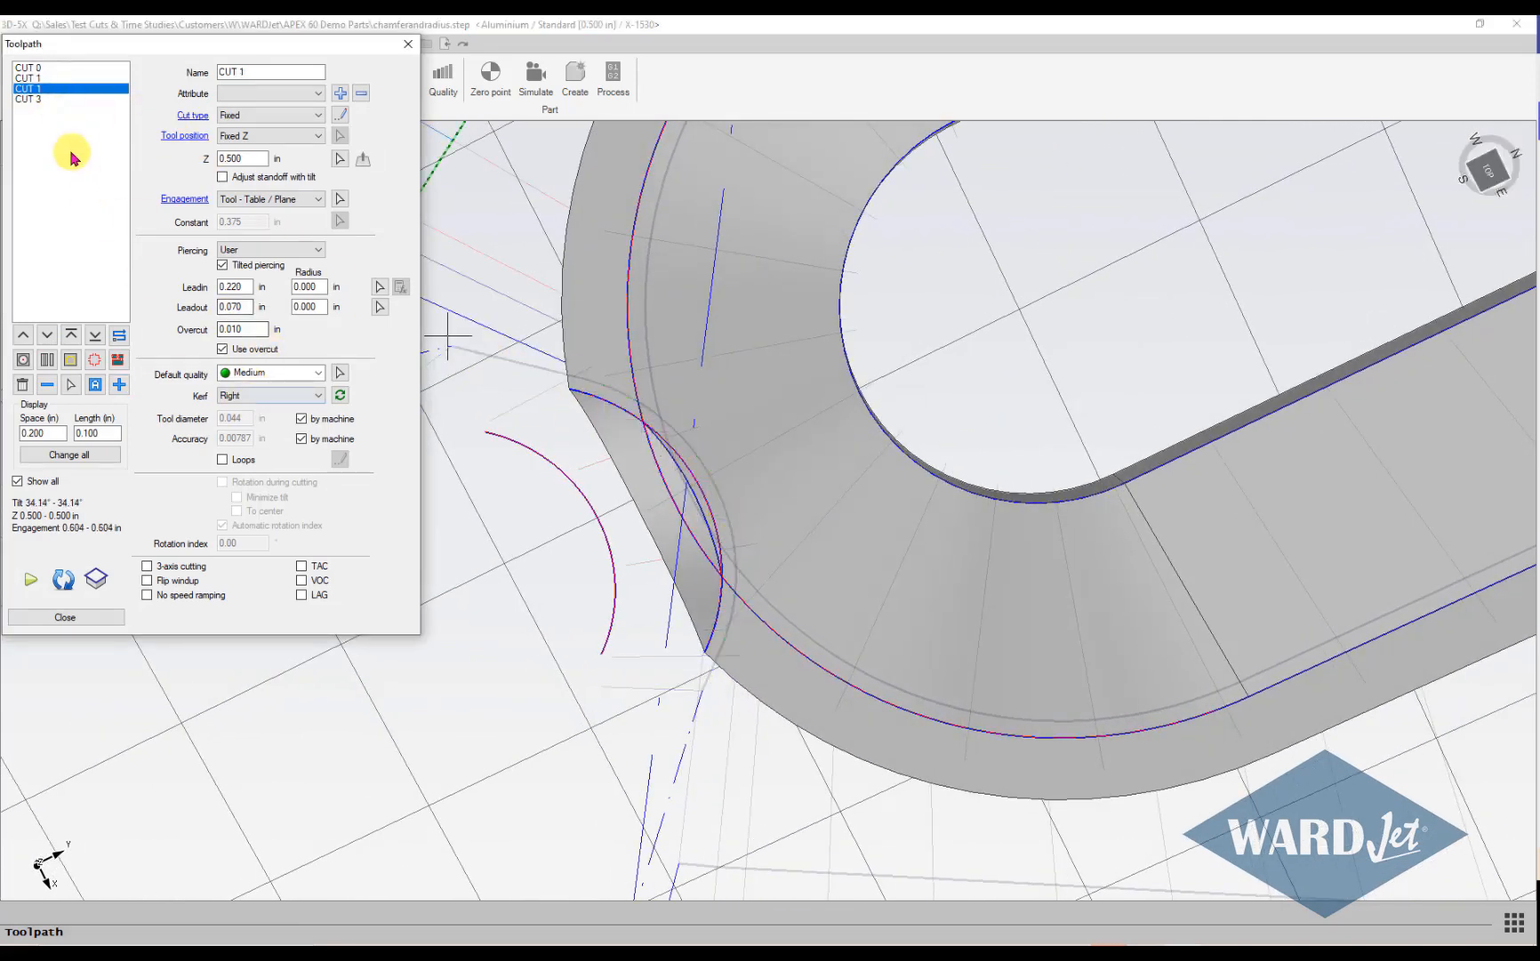
{"action": "left_click", "coordinate": [53, 98]}
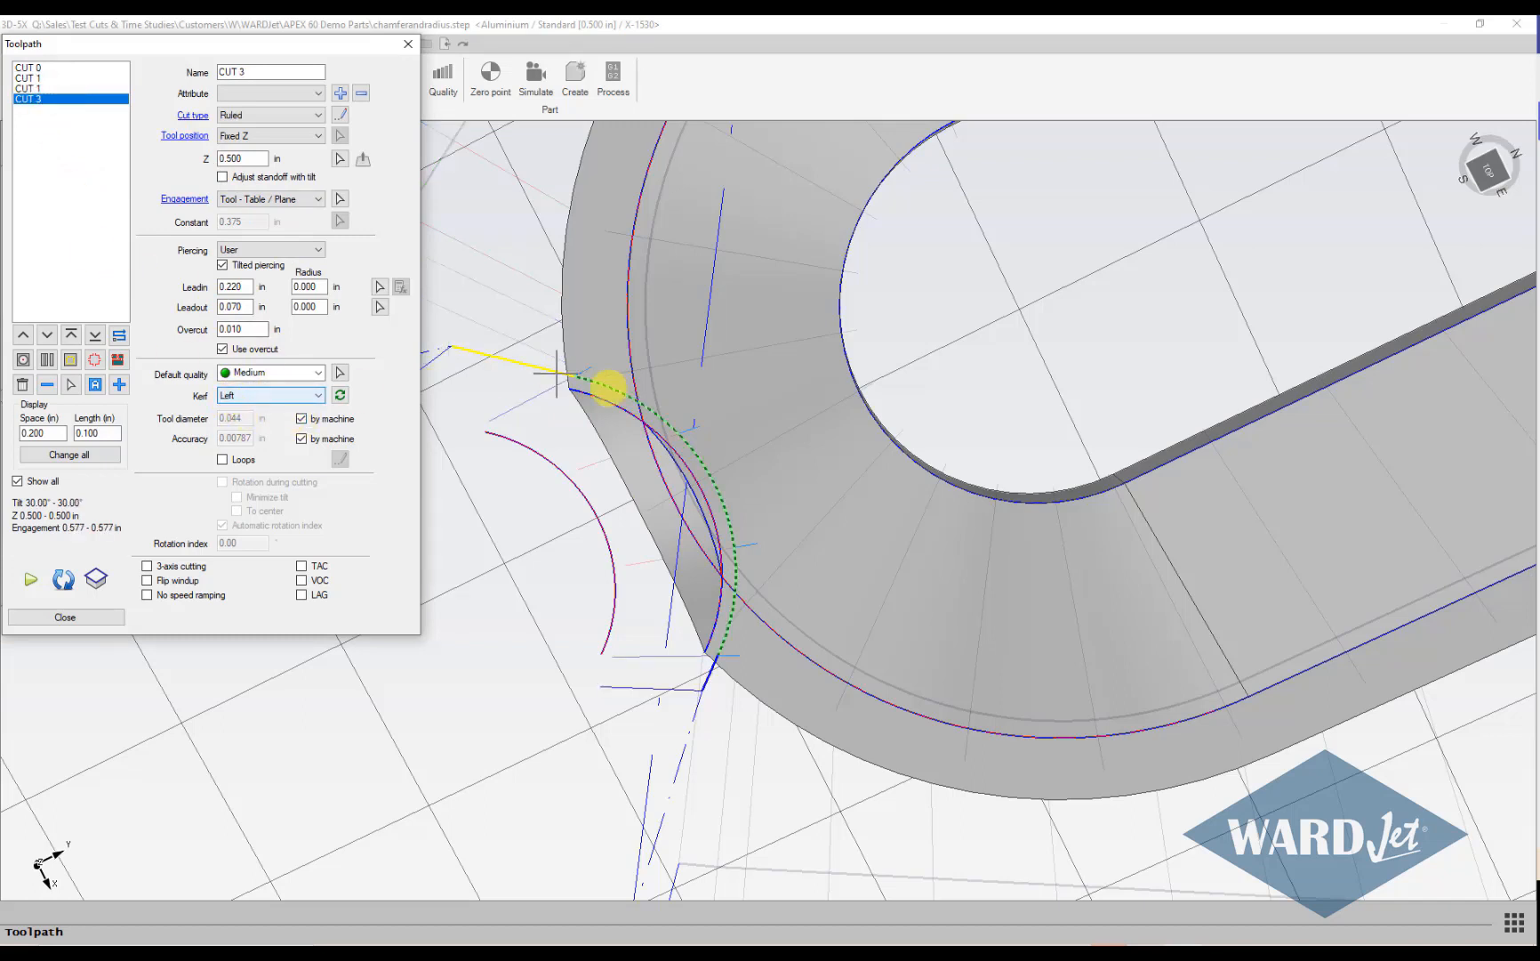
{"action": "left_click", "coordinate": [294, 396]}
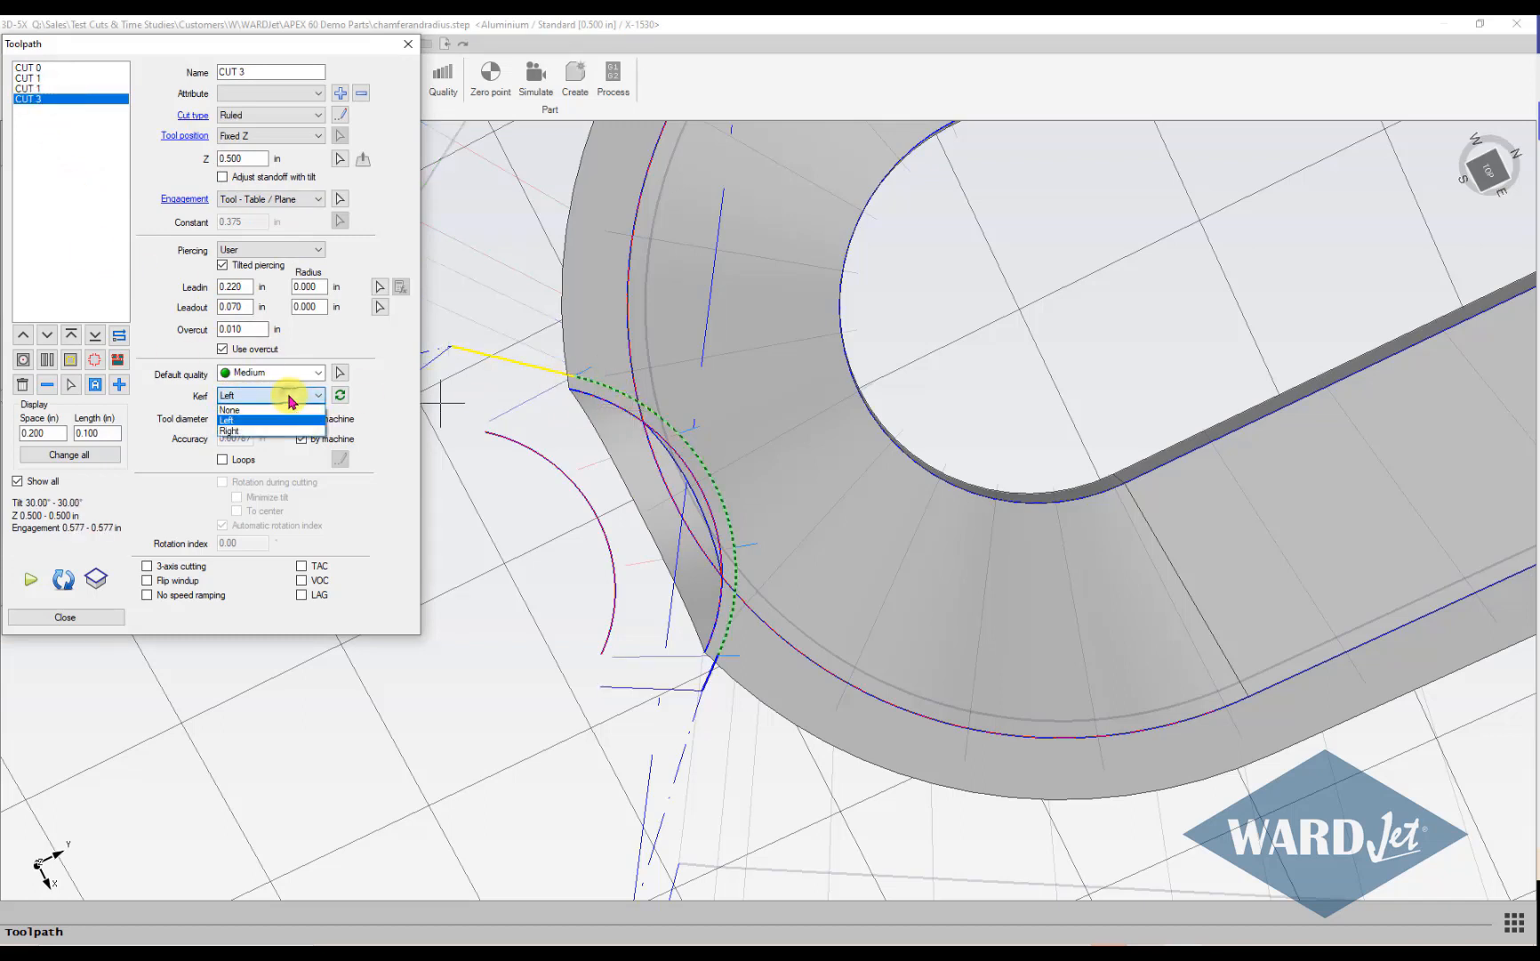
{"action": "left_click", "coordinate": [242, 433]}
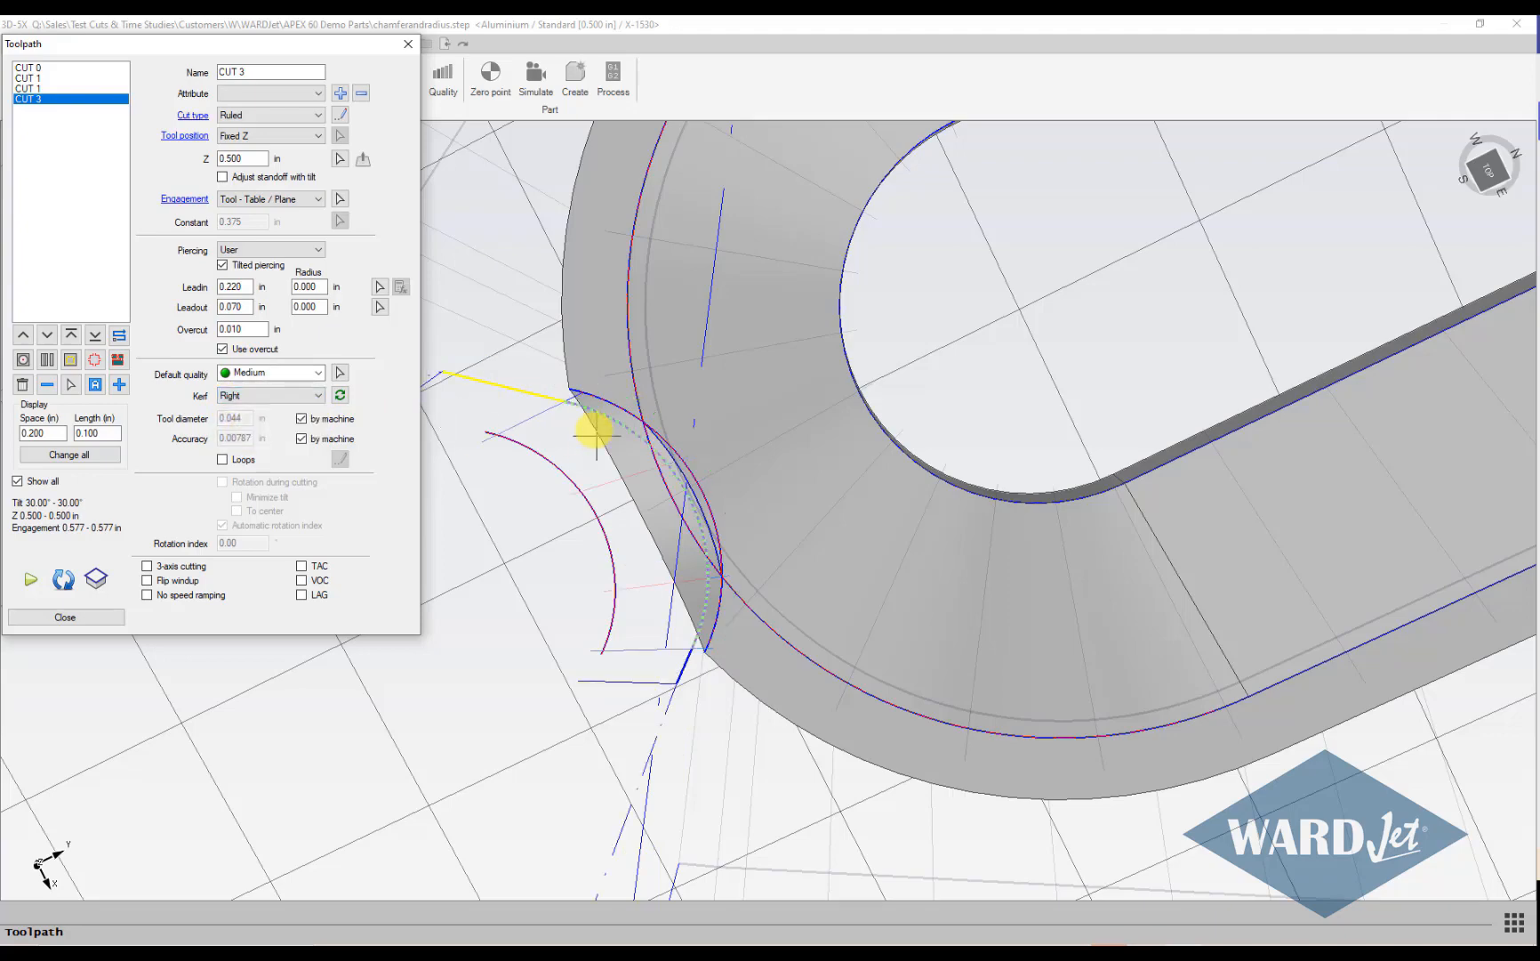
{"action": "middle_click_drag", "start_coordinate": [591, 430], "coordinate": [903, 331]}
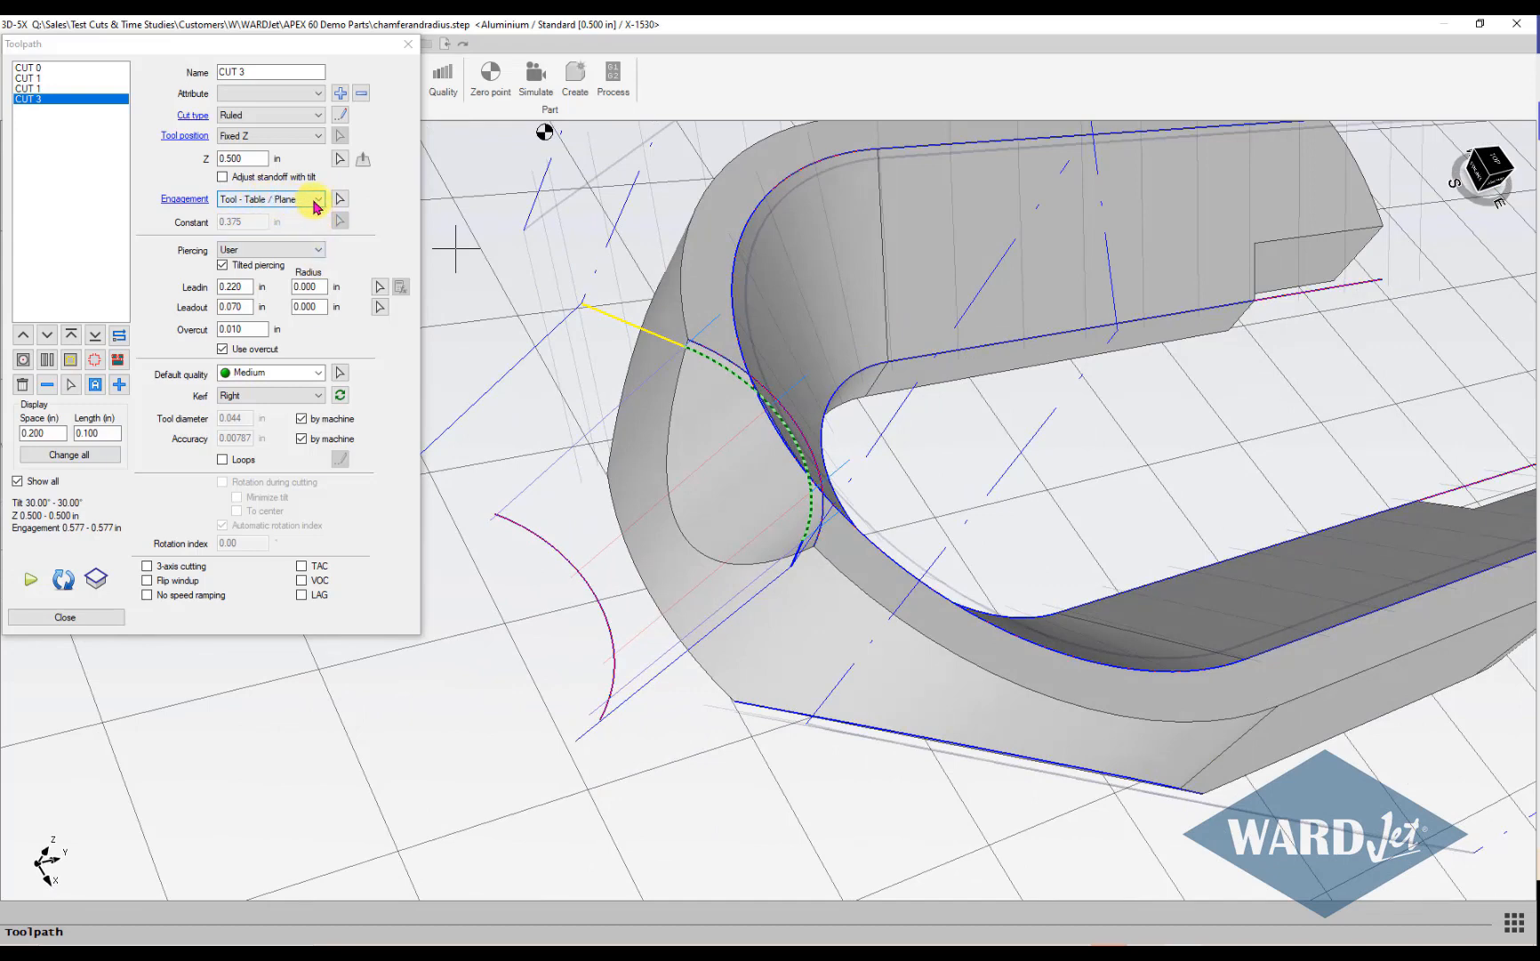
Set the engagement of CUT 3 to Upper - Lower.
{"action": "left_click", "coordinate": [317, 204]}
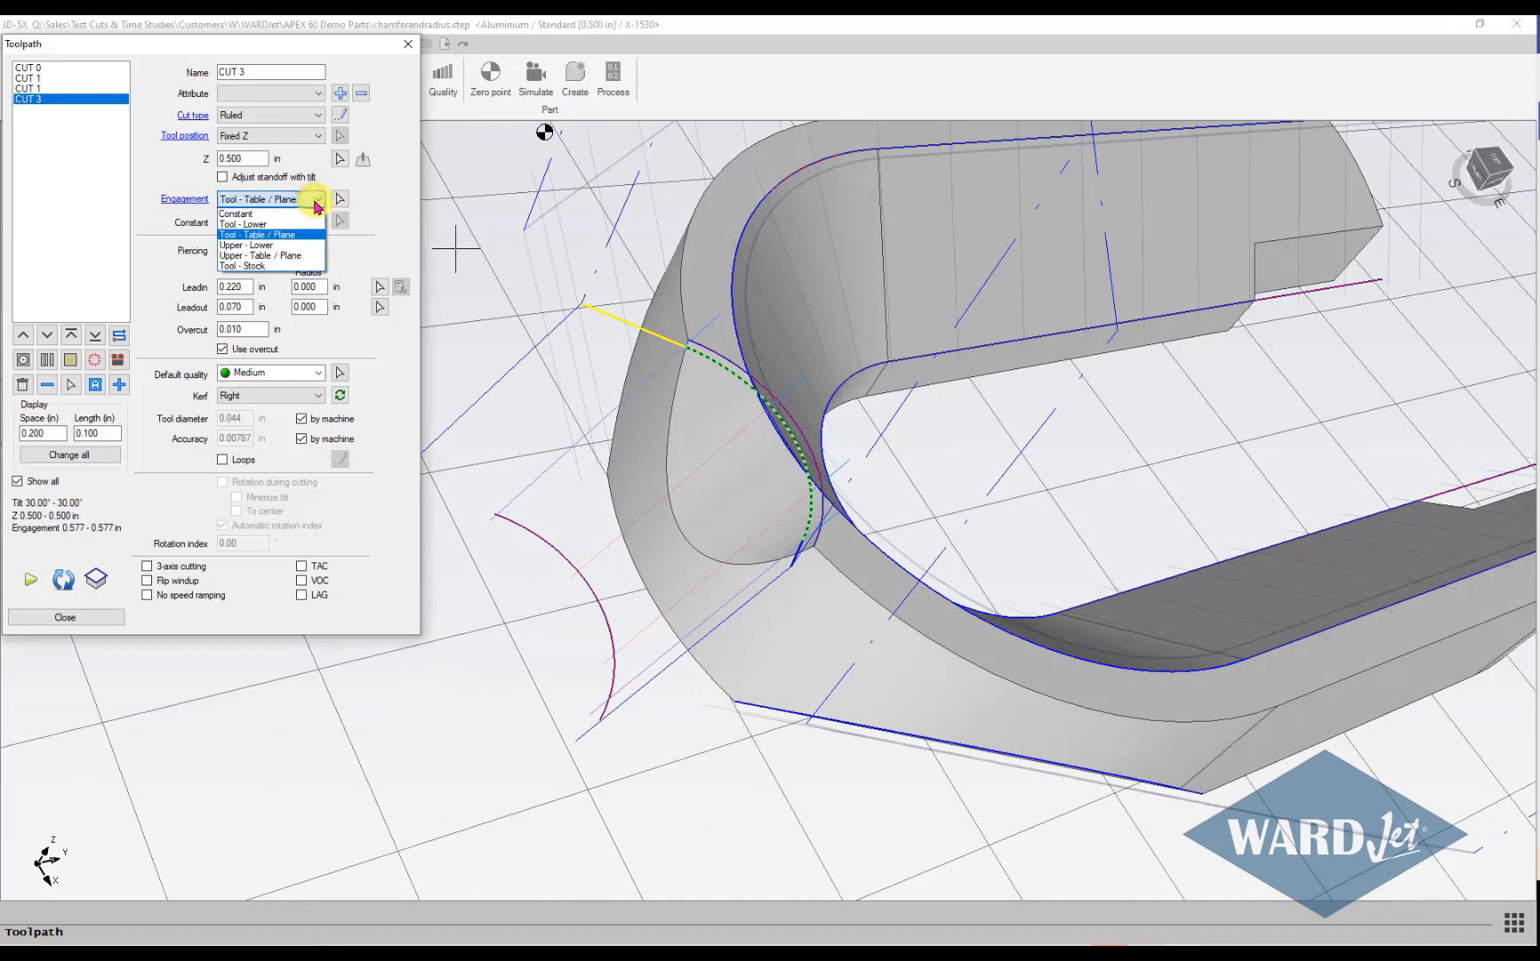
{"action": "left_click", "coordinate": [266, 247]}
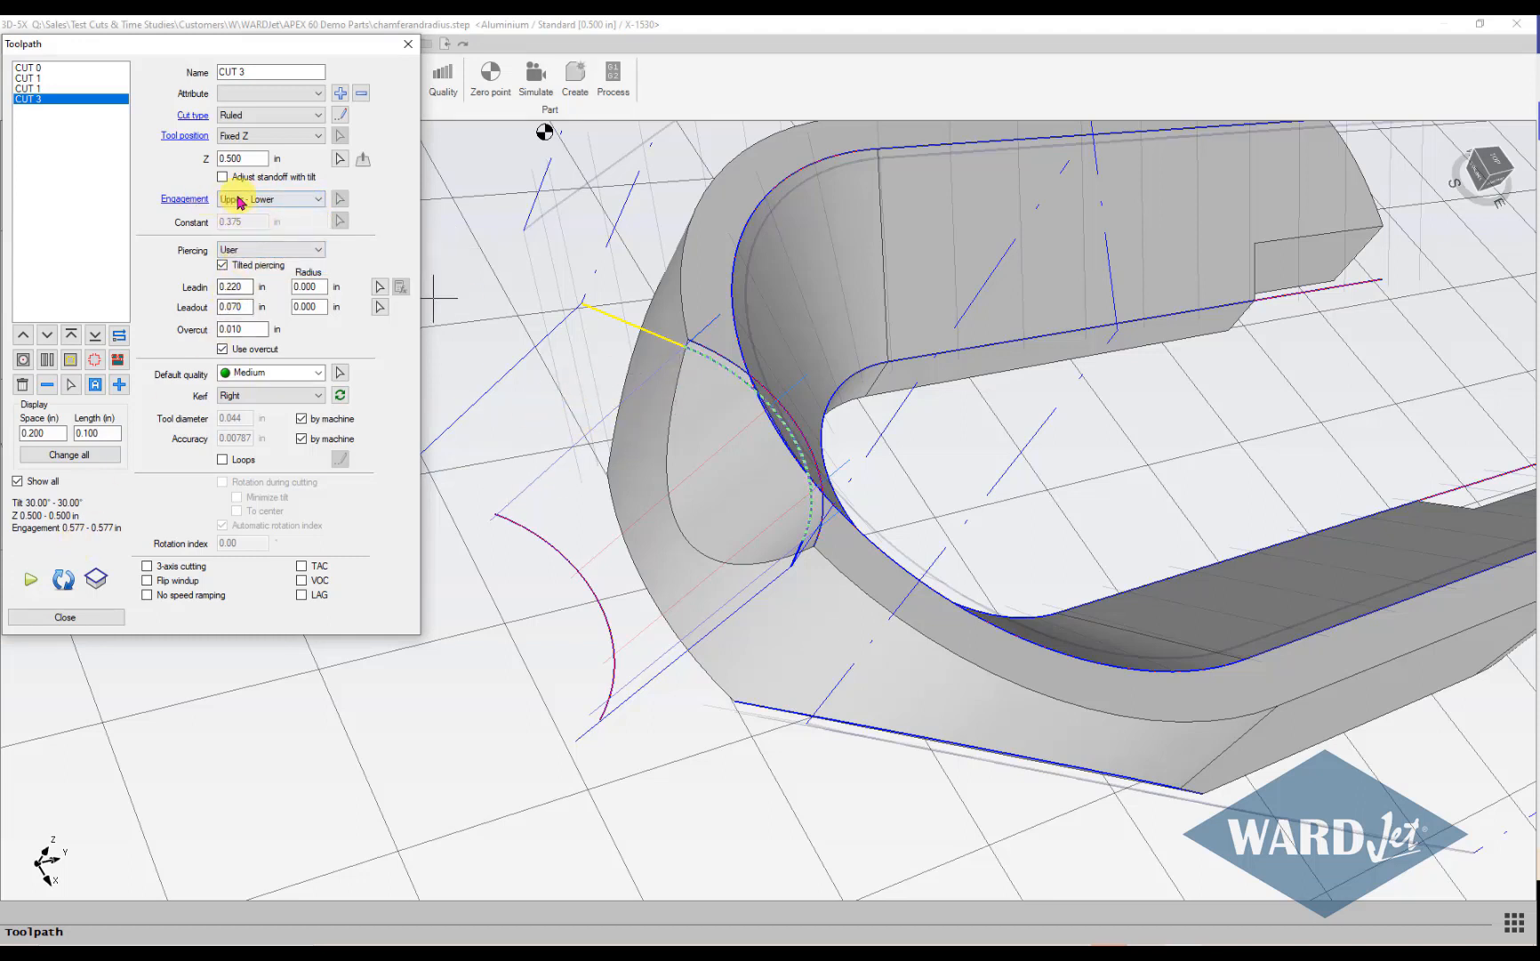
{"action": "left_click", "coordinate": [266, 204]}
{"action": "left_click", "coordinate": [264, 197]}
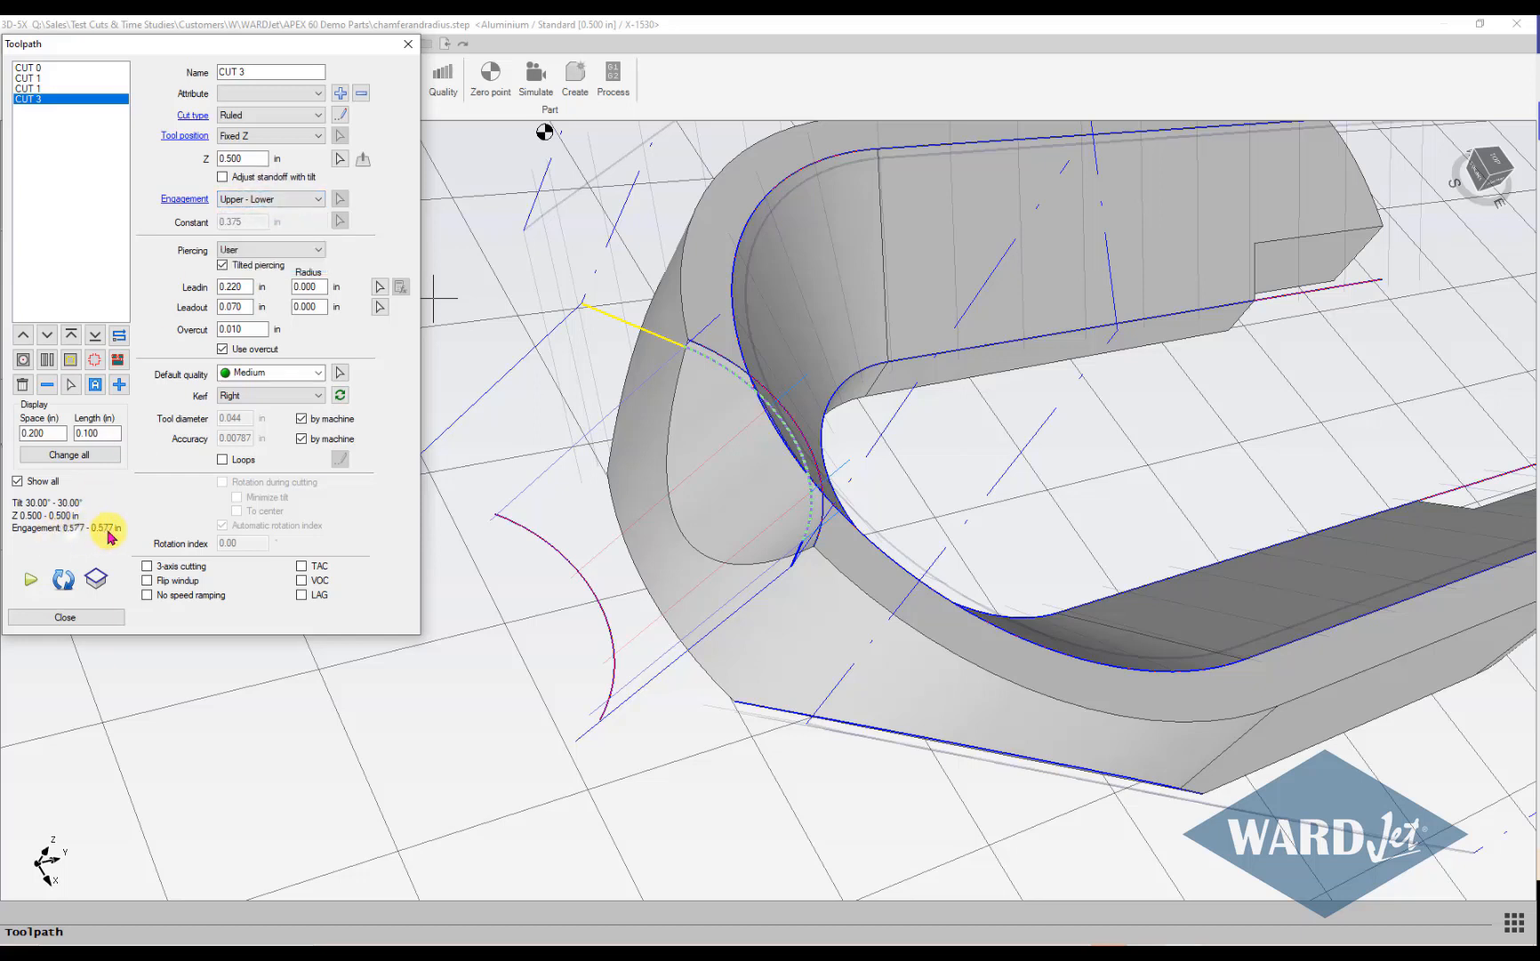
Try the Tool - Lower, Tool - Table / Plane and Constant engagement options on CUT 3 and return to Upper - Lower.
{"action": "left_click", "coordinate": [282, 198]}
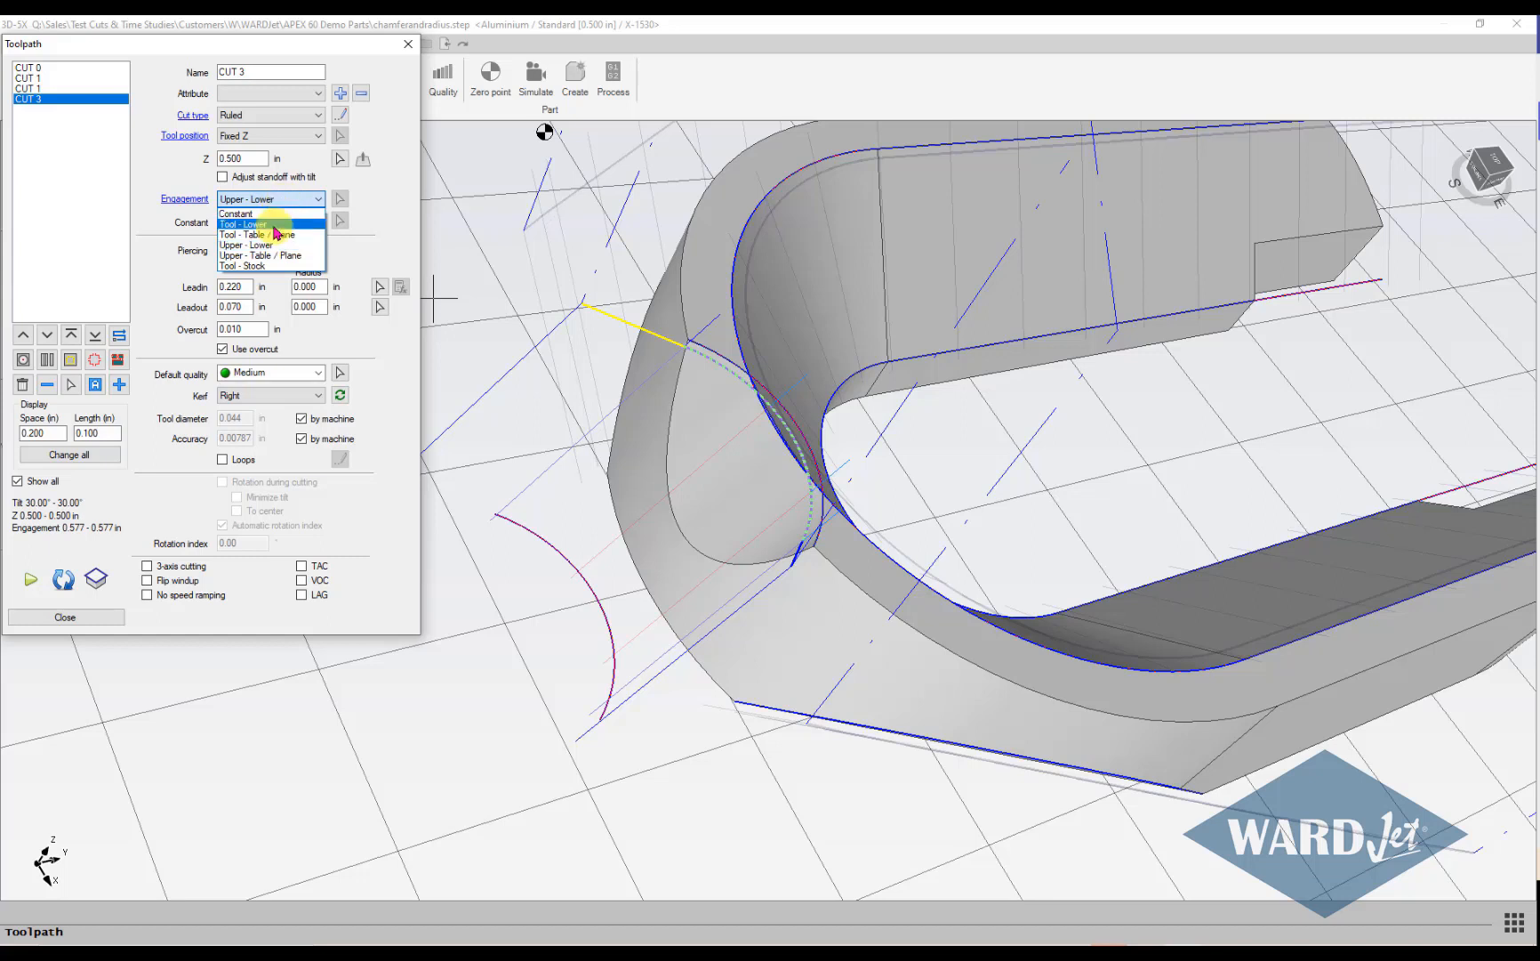
{"action": "left_click", "coordinate": [276, 225]}
{"action": "left_click", "coordinate": [275, 203]}
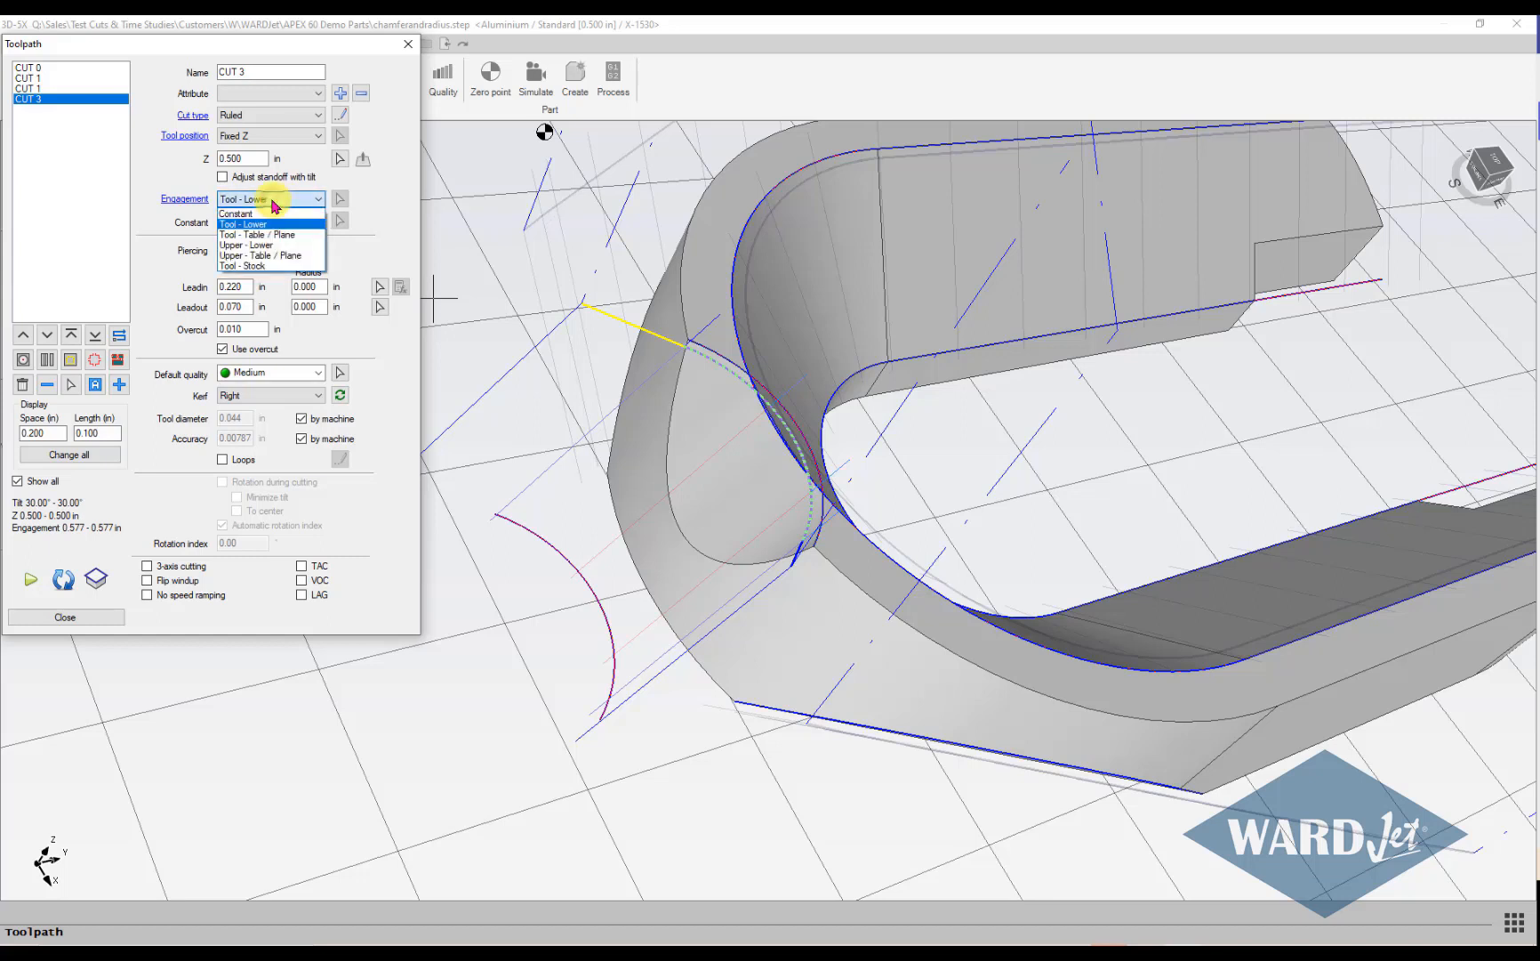
{"action": "left_click", "coordinate": [267, 235]}
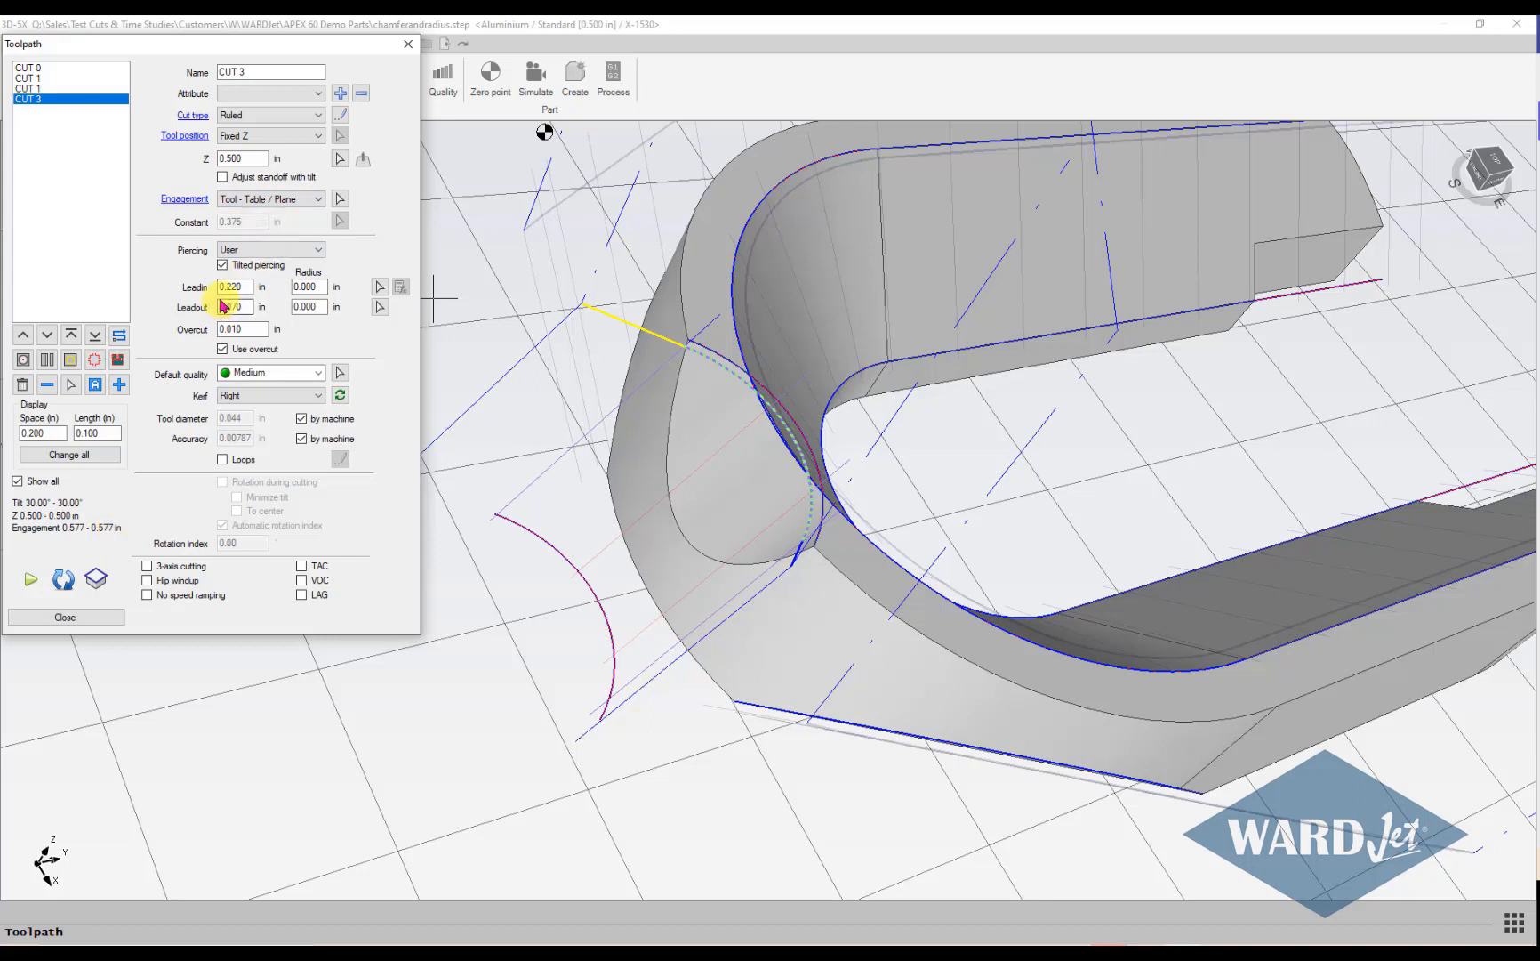
{"action": "left_click", "coordinate": [259, 202]}
{"action": "left_click", "coordinate": [258, 214]}
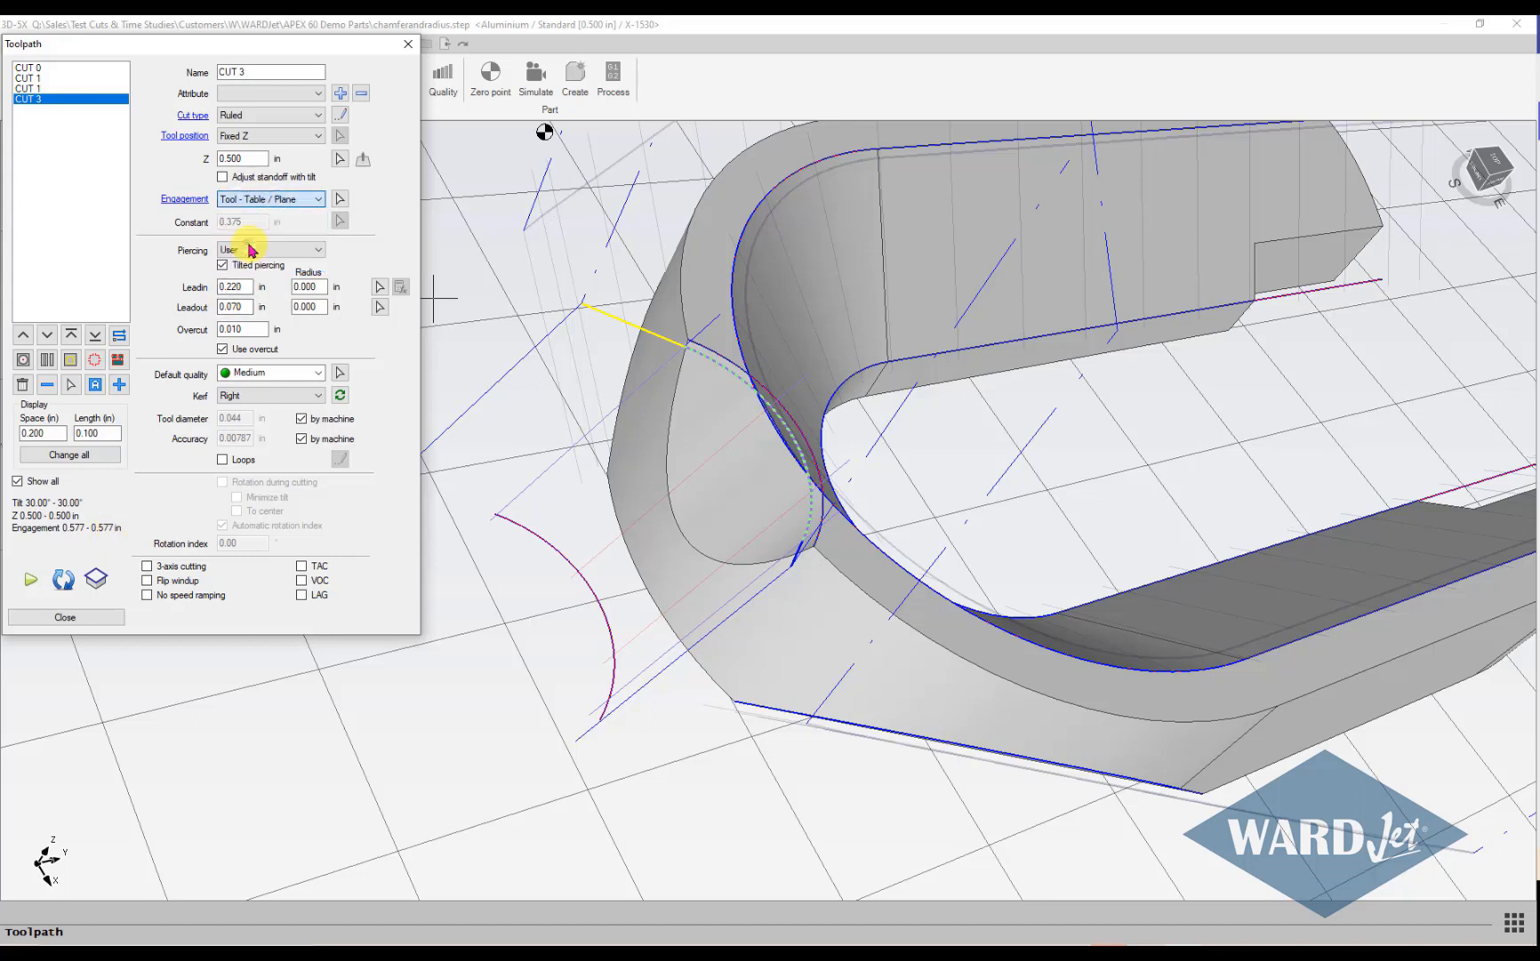
{"action": "left_click", "coordinate": [293, 202]}
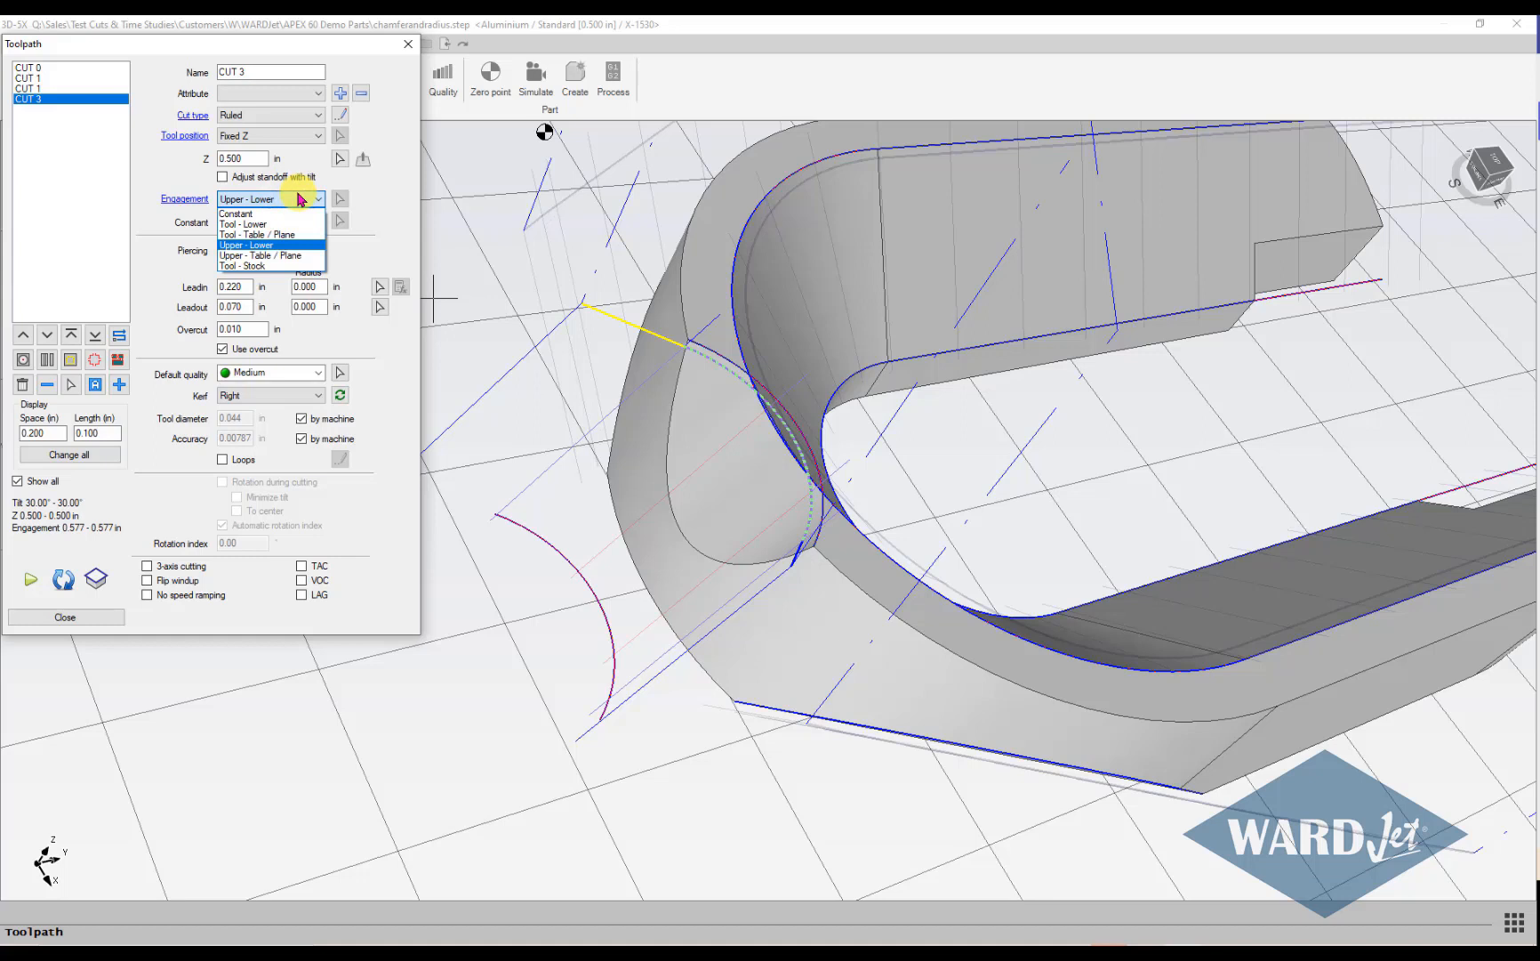
{"action": "left_click", "coordinate": [254, 215]}
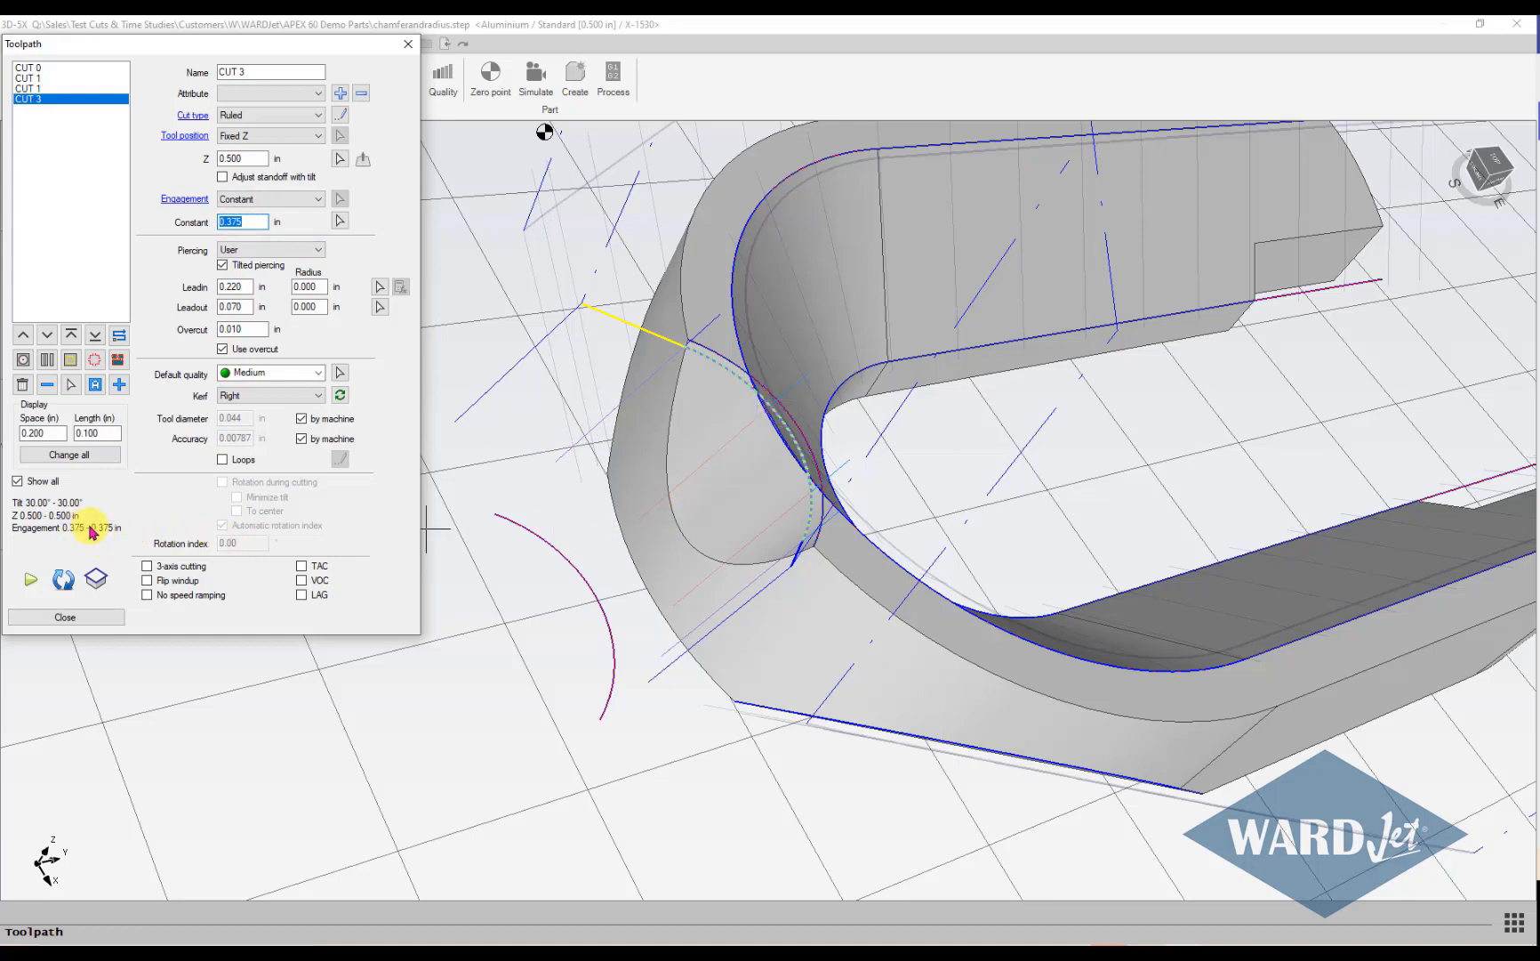
{"action": "left_click", "coordinate": [256, 199]}
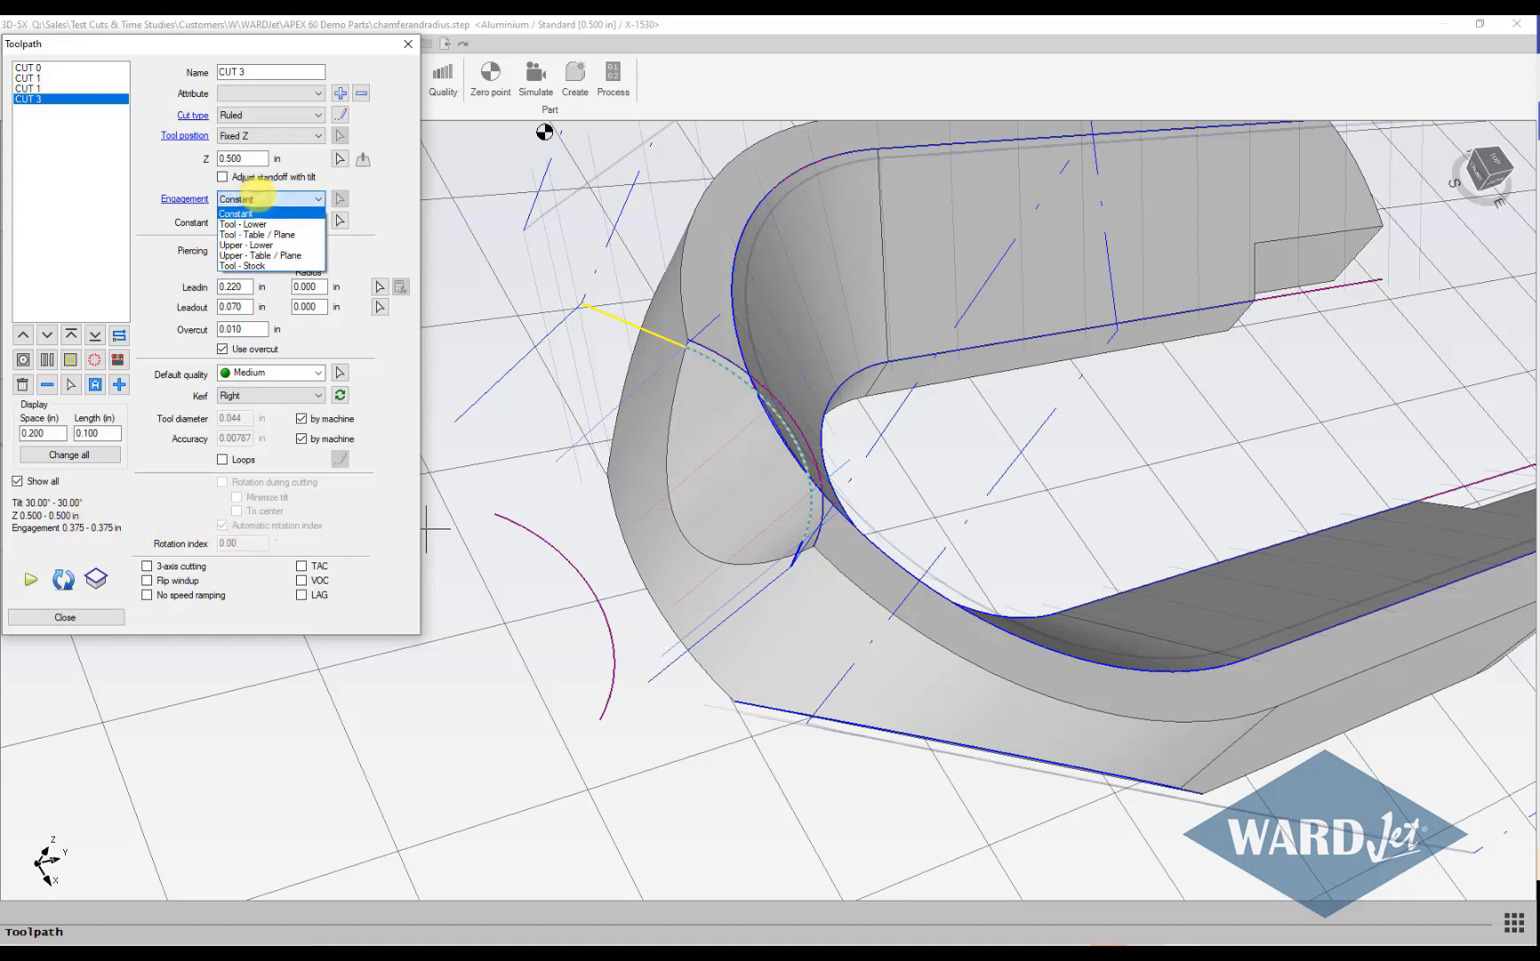
{"action": "left_click", "coordinate": [250, 244]}
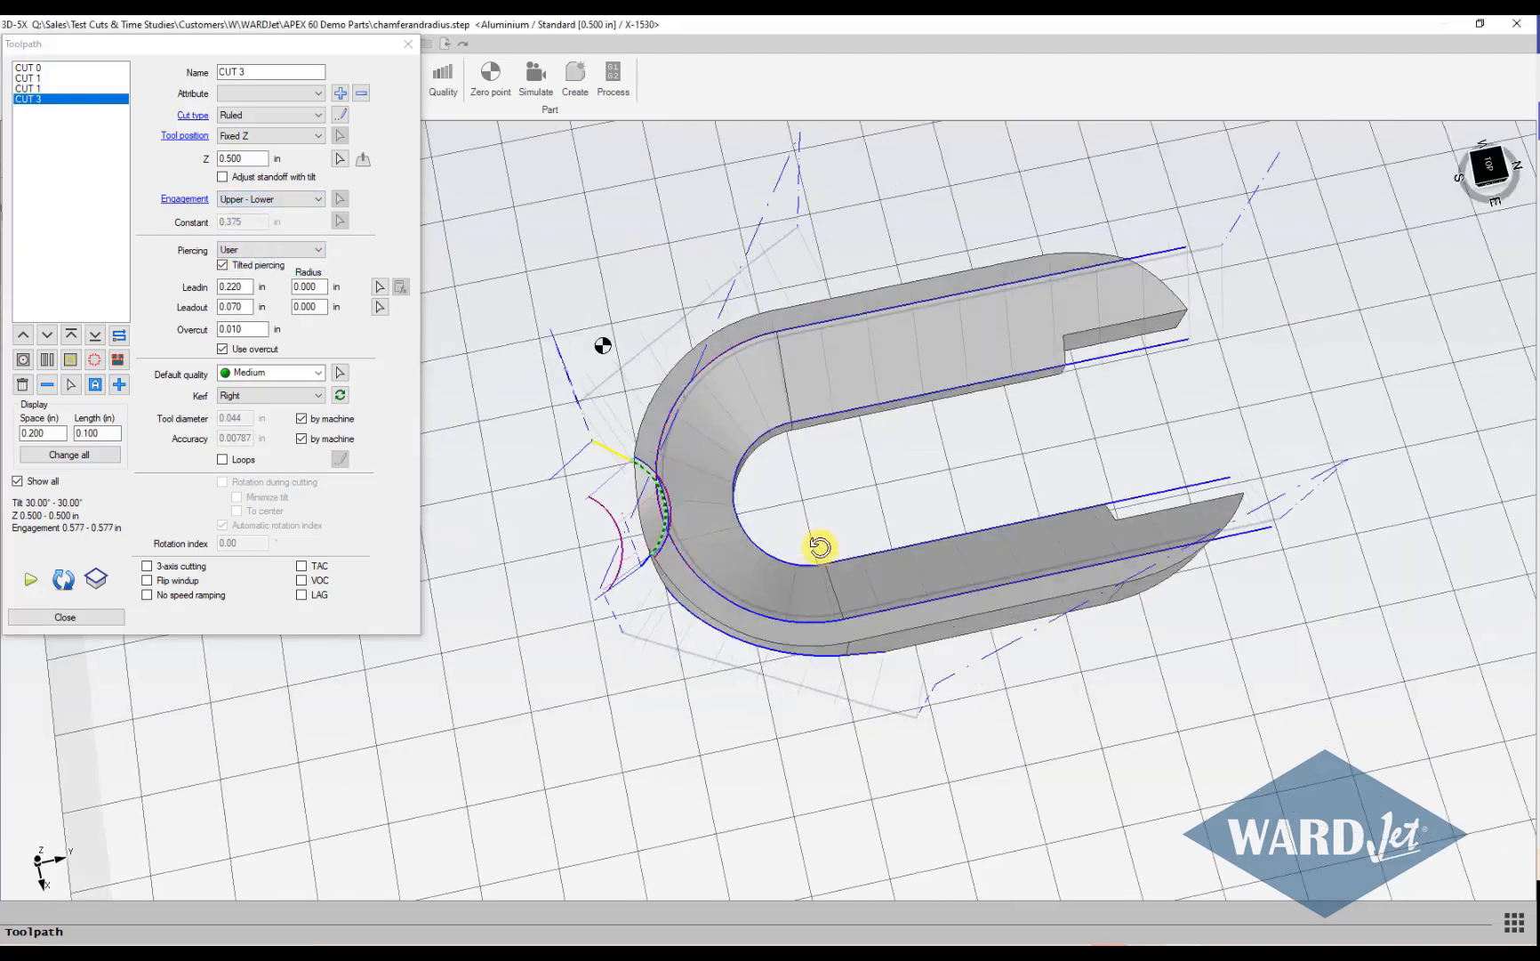
Start a new CAM curve from picked edges, following the rounded tip and upper outer edge of the arm on the zero-point side.
{"action": "middle_click_drag", "start_coordinate": [820, 546], "coordinate": [783, 506]}
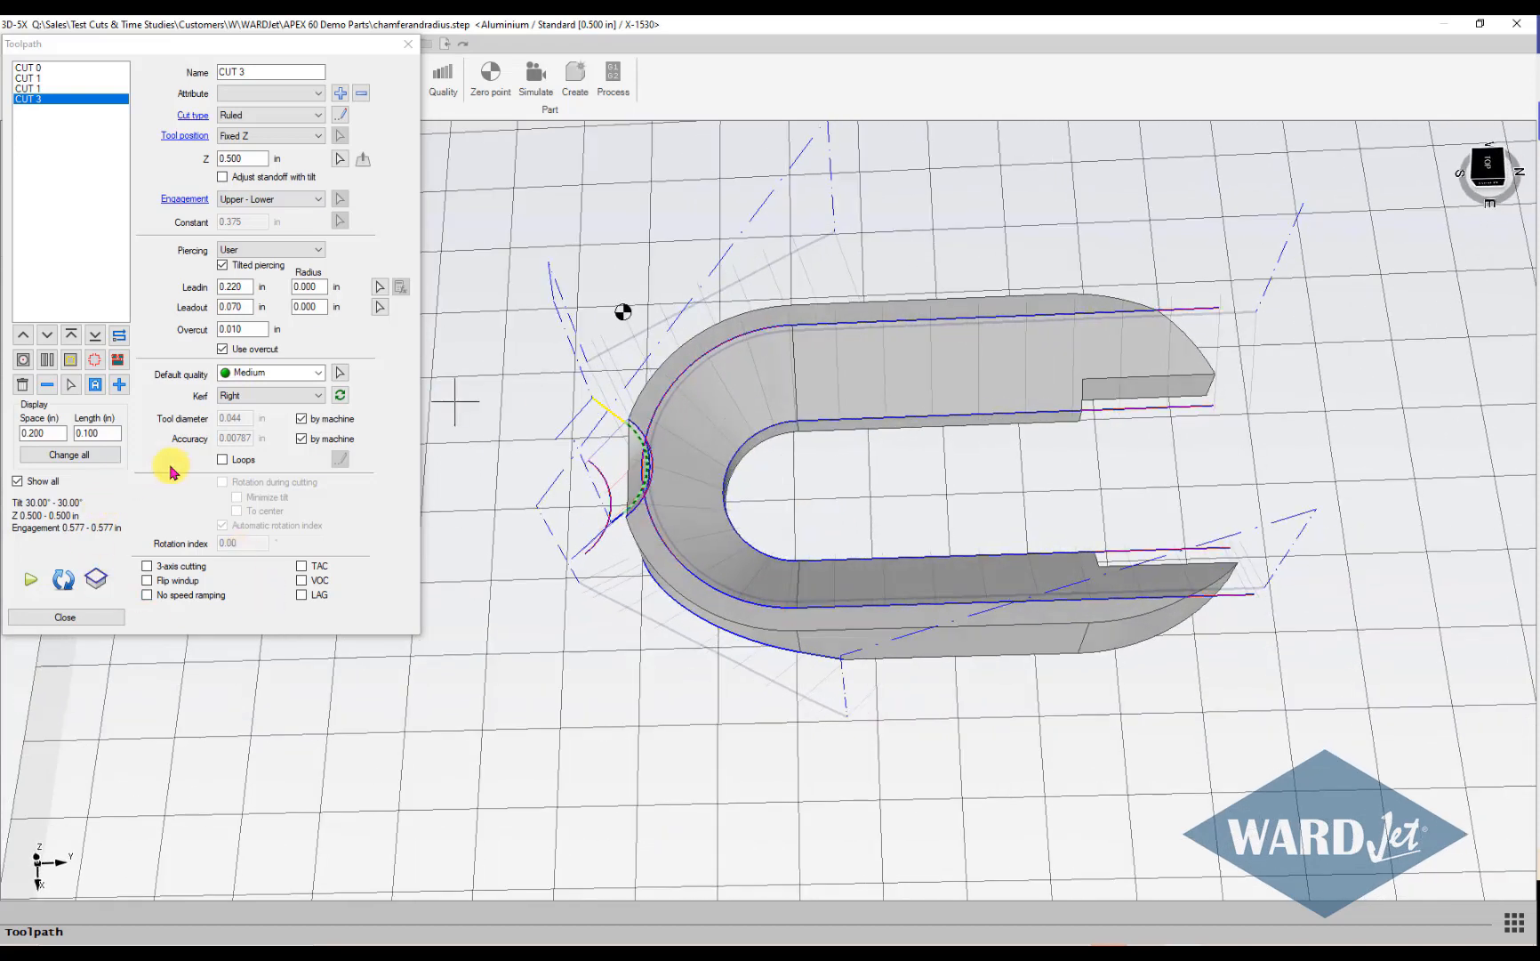
{"action": "left_click", "coordinate": [95, 579]}
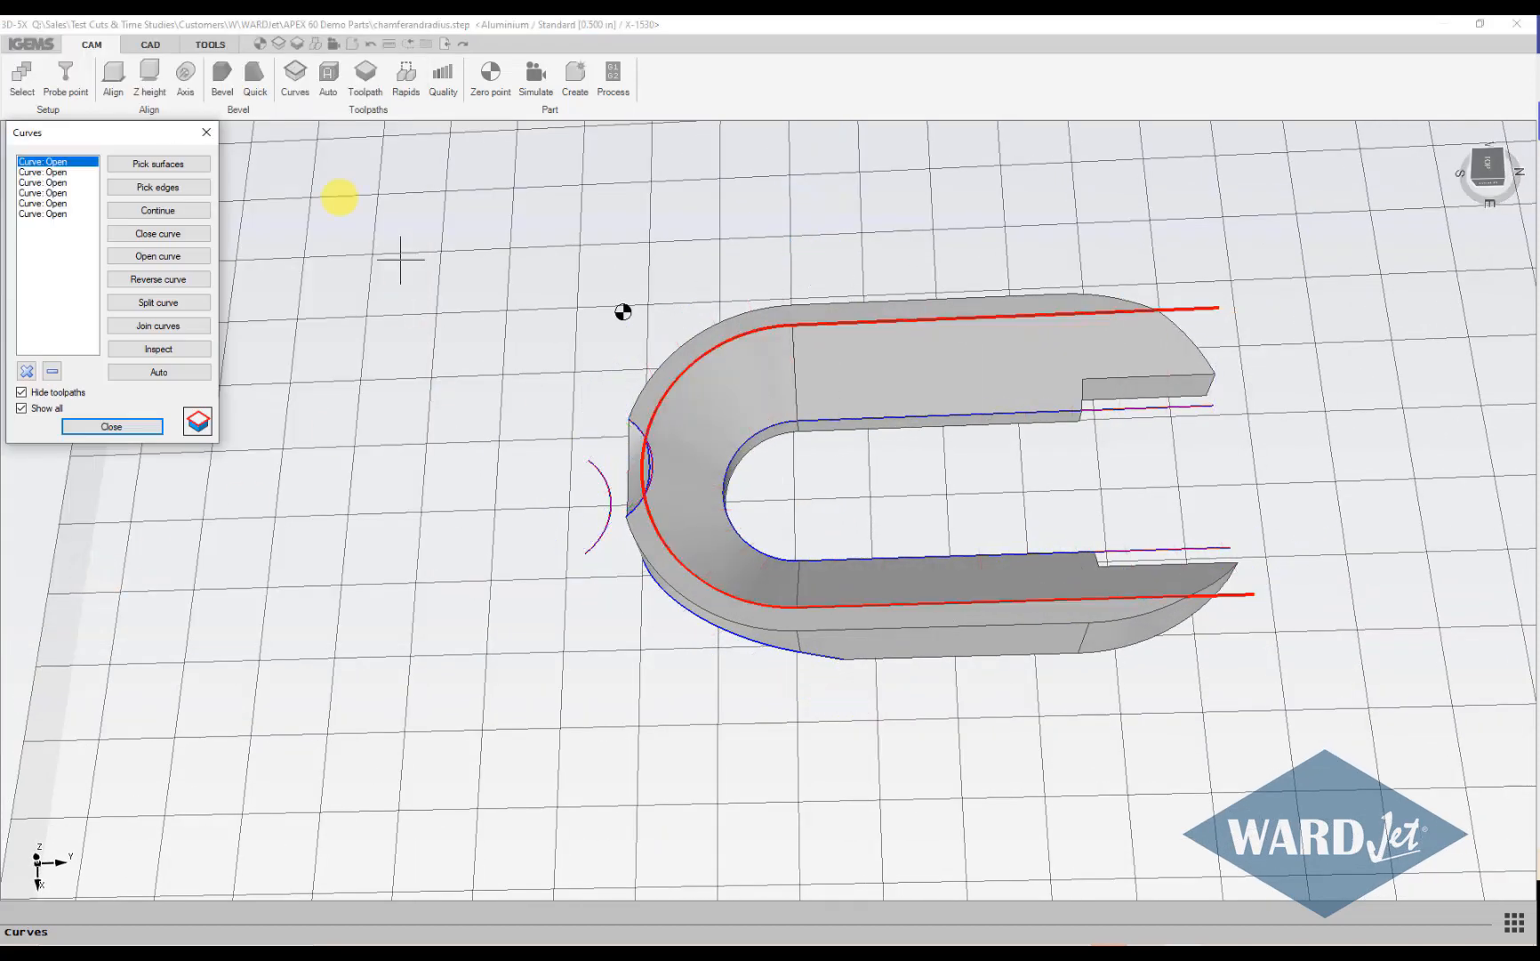
{"action": "left_click", "coordinate": [177, 192]}
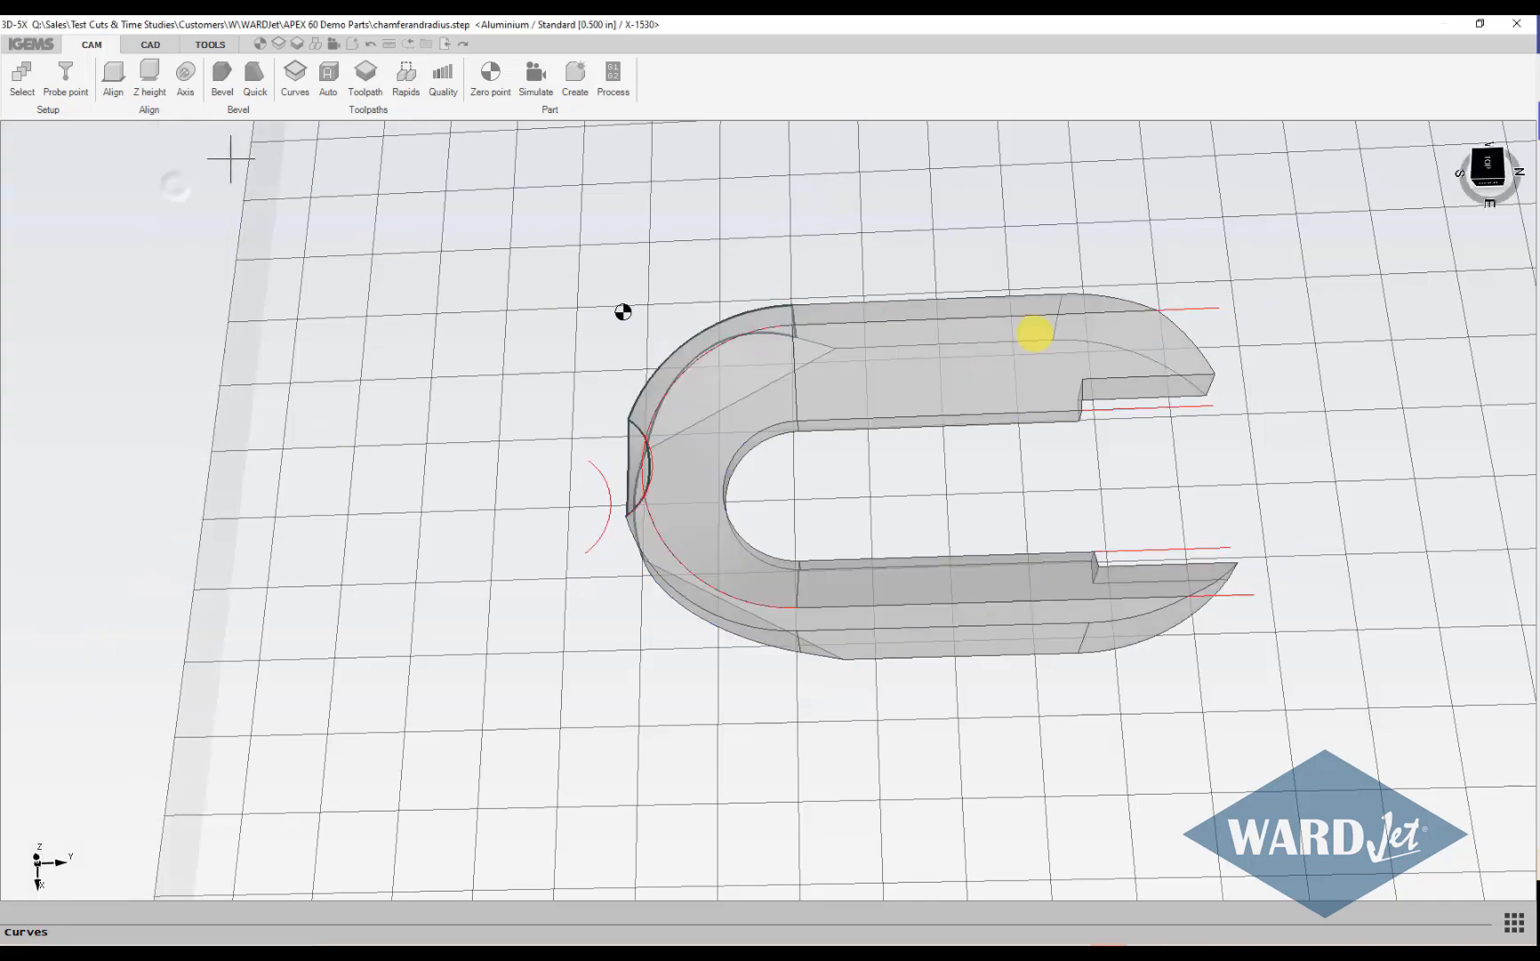
{"action": "middle_click_drag", "start_coordinate": [1032, 334], "coordinate": [1231, 413]}
{"action": "scroll", "coordinate": [1232, 407], "scroll_direction": "up", "scroll_amount": 1}
{"action": "scroll", "coordinate": [1231, 408], "scroll_direction": "up", "scroll_amount": 1}
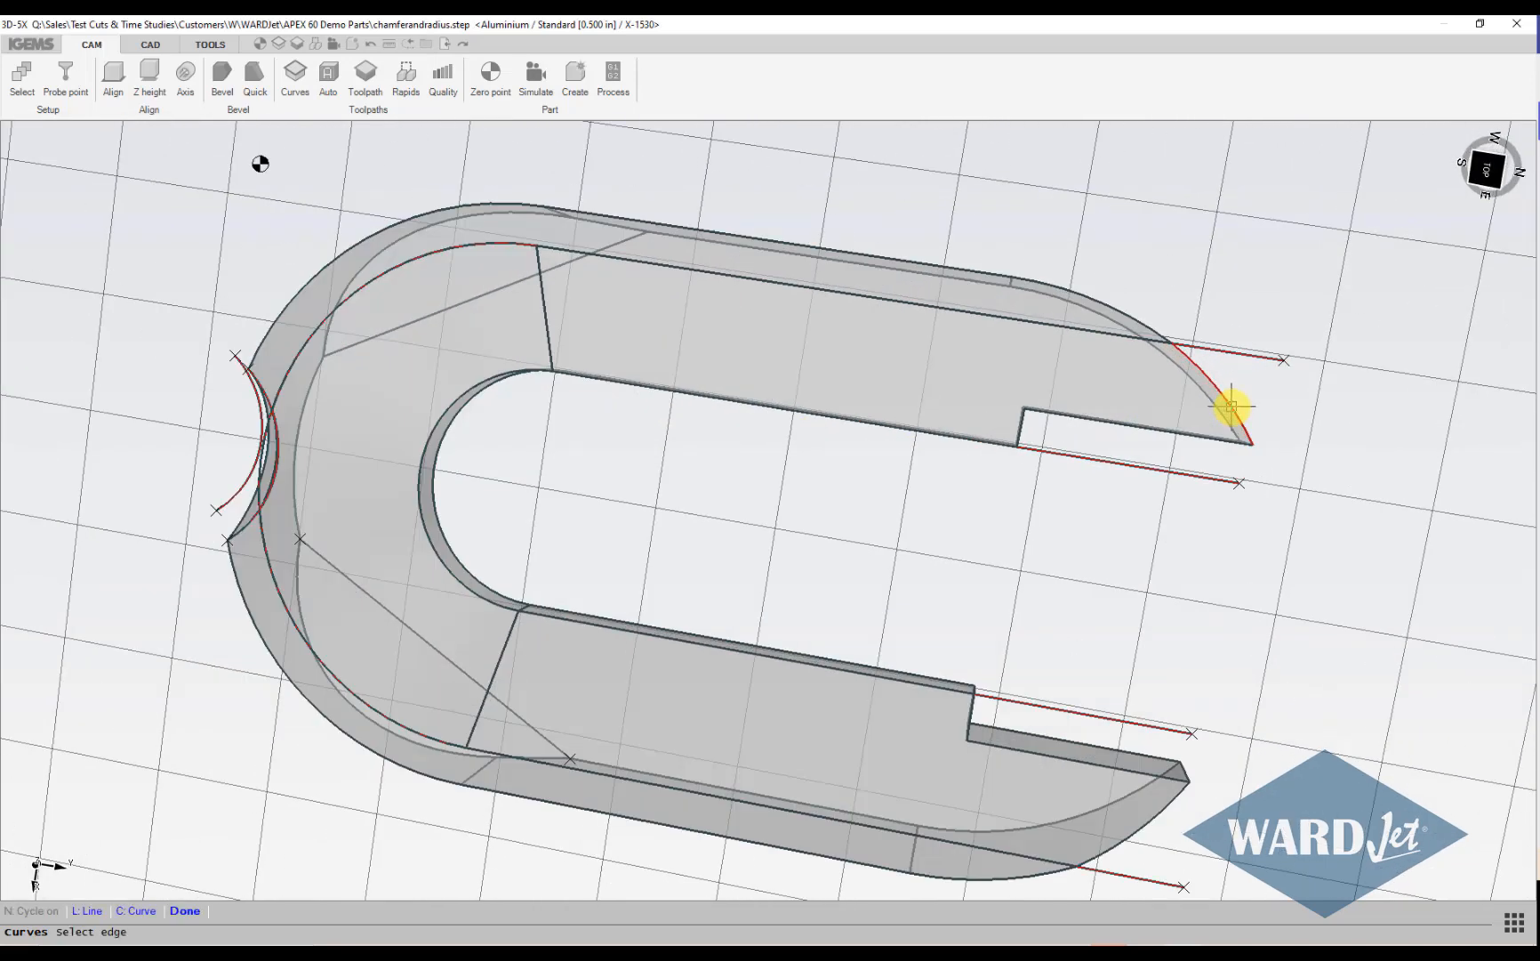
{"action": "left_click", "coordinate": [1231, 408]}
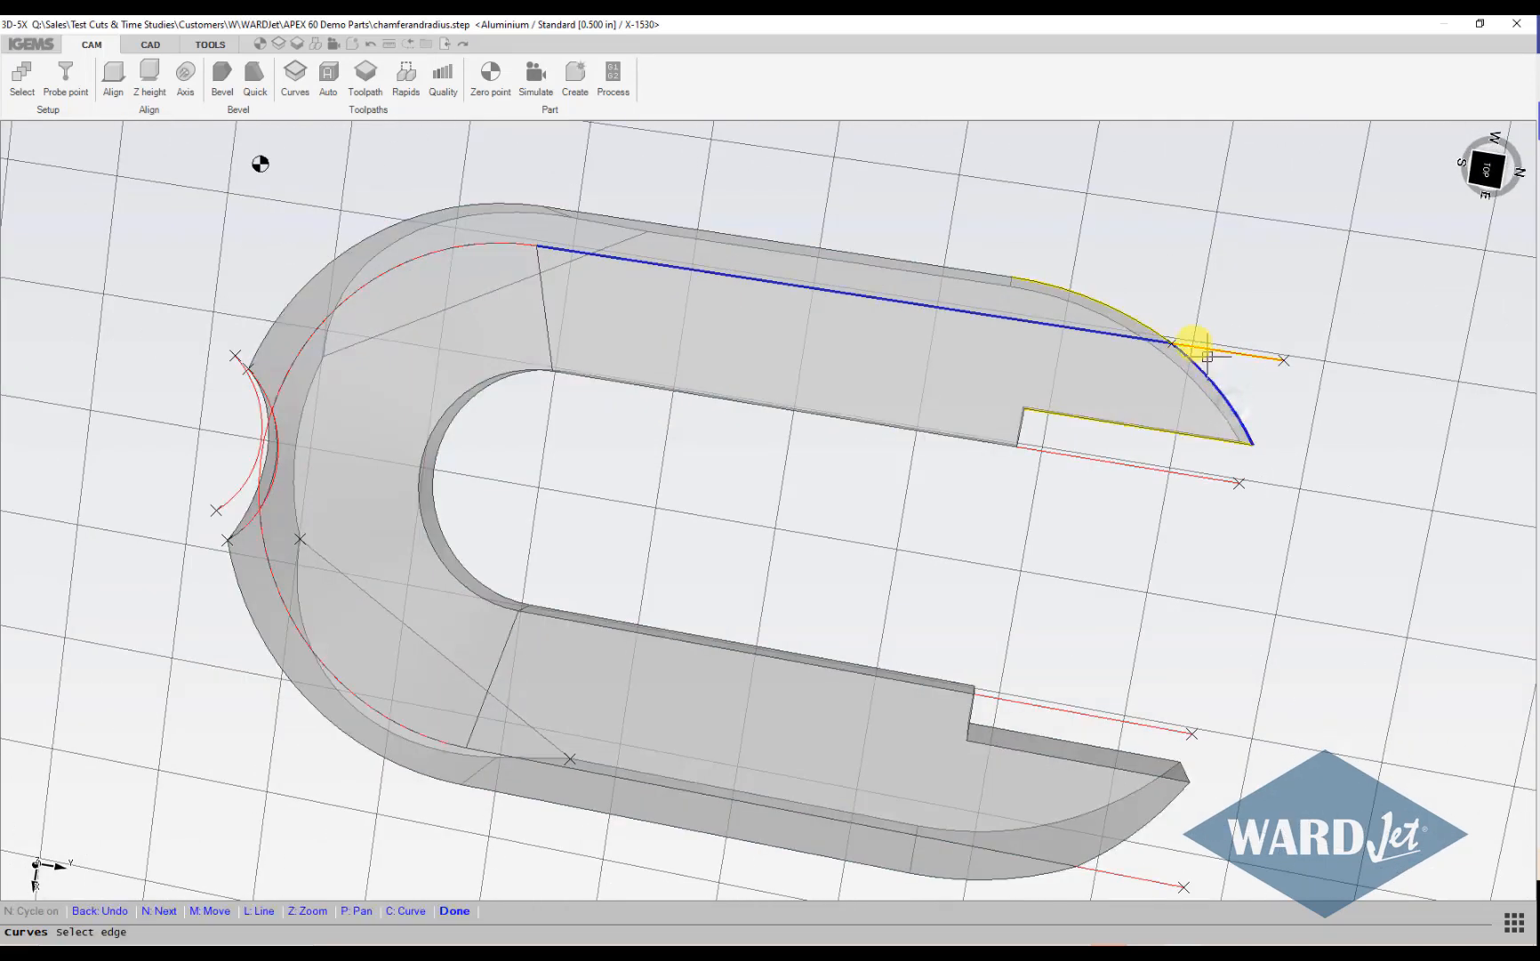
{"action": "left_click", "coordinate": [1149, 271]}
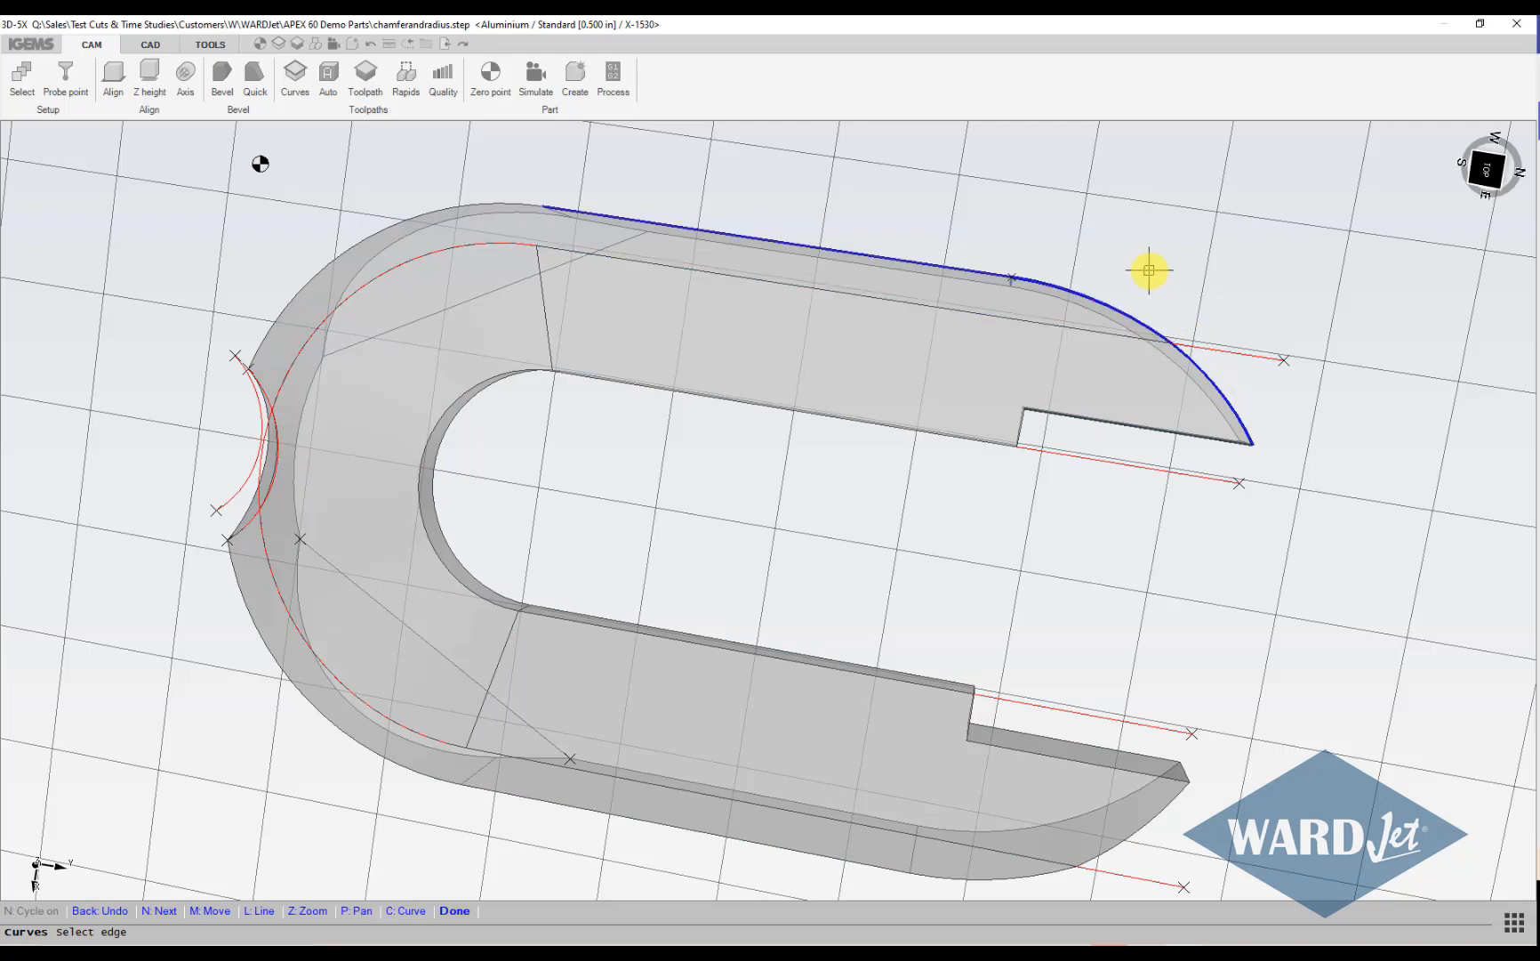
{"action": "mouse_move", "coordinate": [880, 261]}
{"action": "middle_mouse_down"}
{"action": "mouse_move", "coordinate": [867, 355]}
{"action": "mouse_move", "coordinate": [883, 258]}
{"action": "middle_mouse_up"}
{"action": "left_click", "coordinate": [880, 240]}
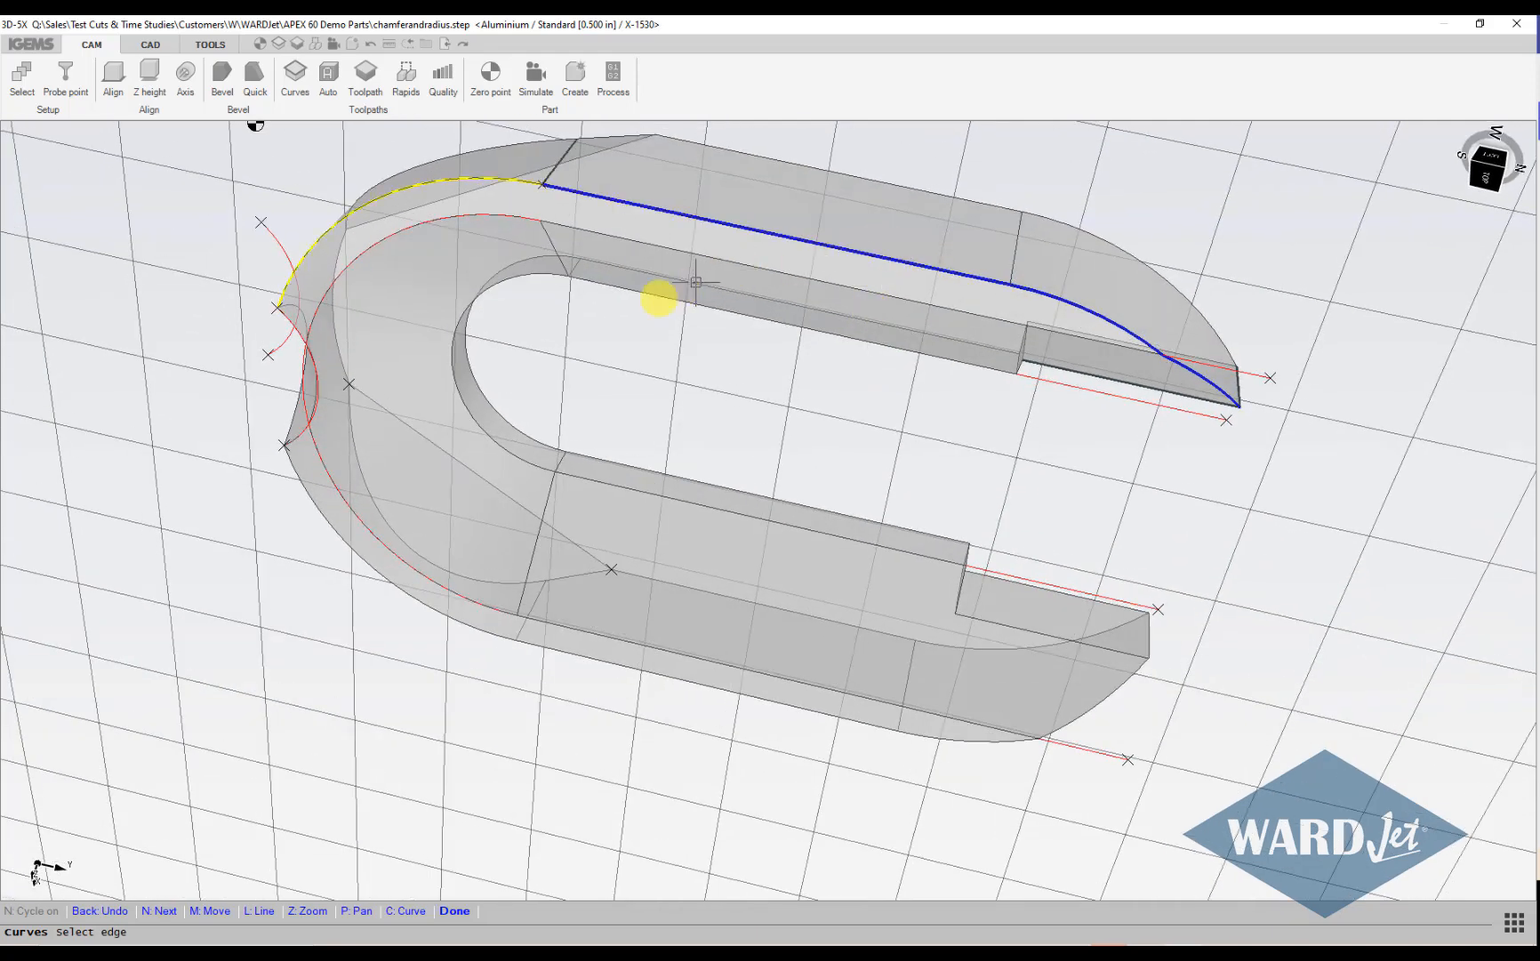
Extend the curve across the scallop's outer edge, around the bend and along the opposite arm's outer edge to its tip.
{"action": "middle_click_drag", "start_coordinate": [660, 303], "coordinate": [354, 298]}
{"action": "scroll", "coordinate": [408, 274], "scroll_direction": "up", "scroll_amount": 3}
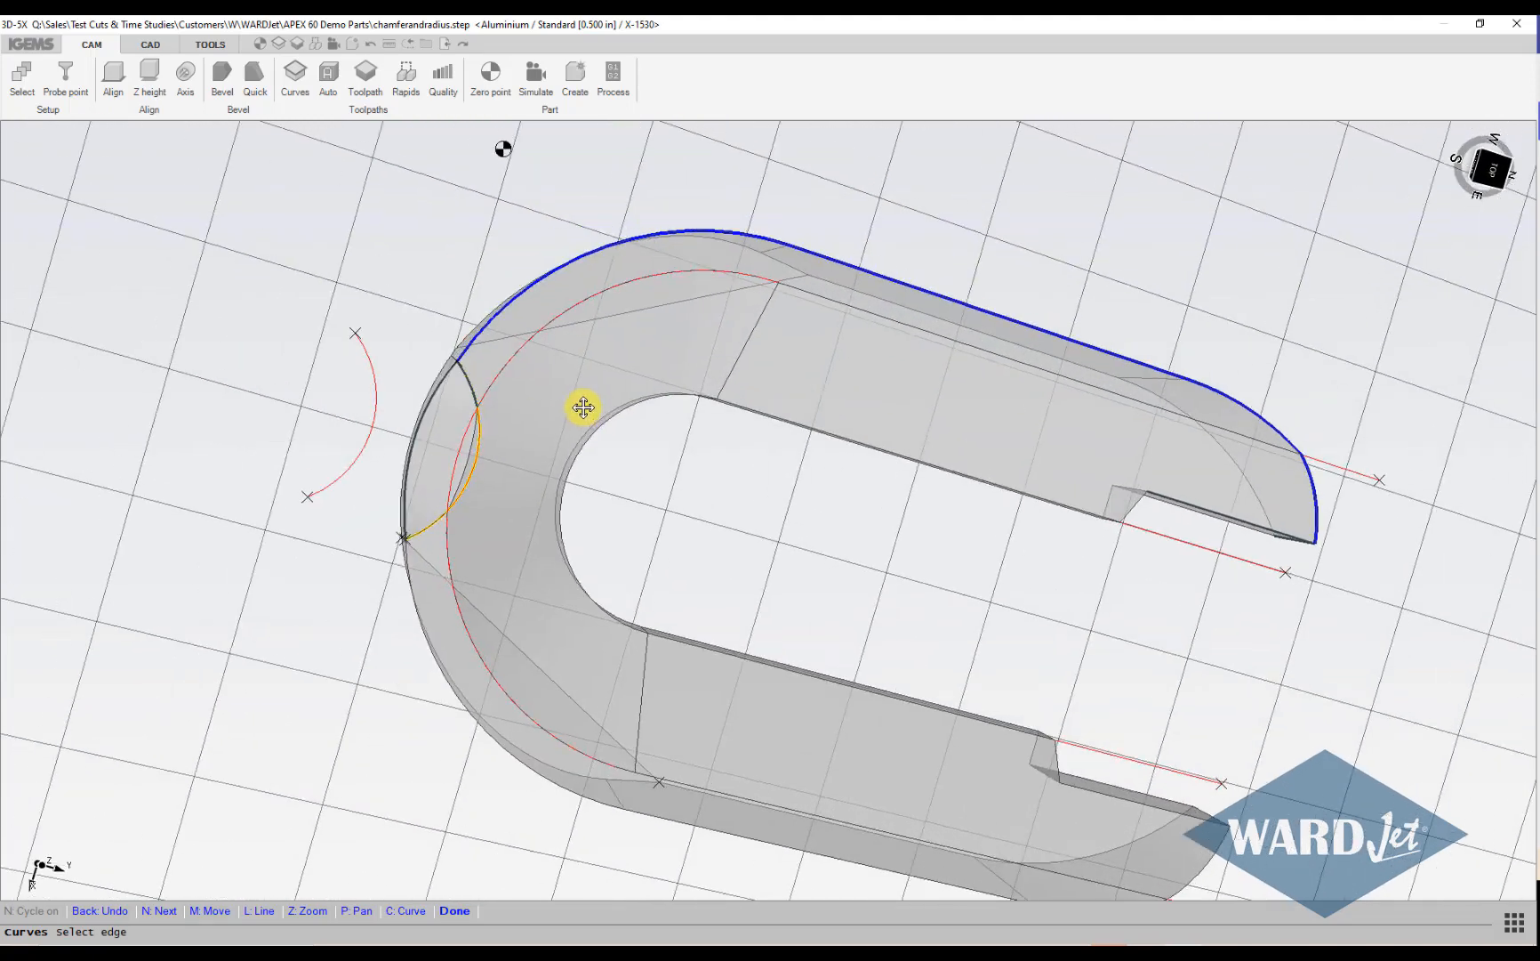
{"action": "scroll", "coordinate": [465, 430], "scroll_direction": "up", "scroll_amount": 2}
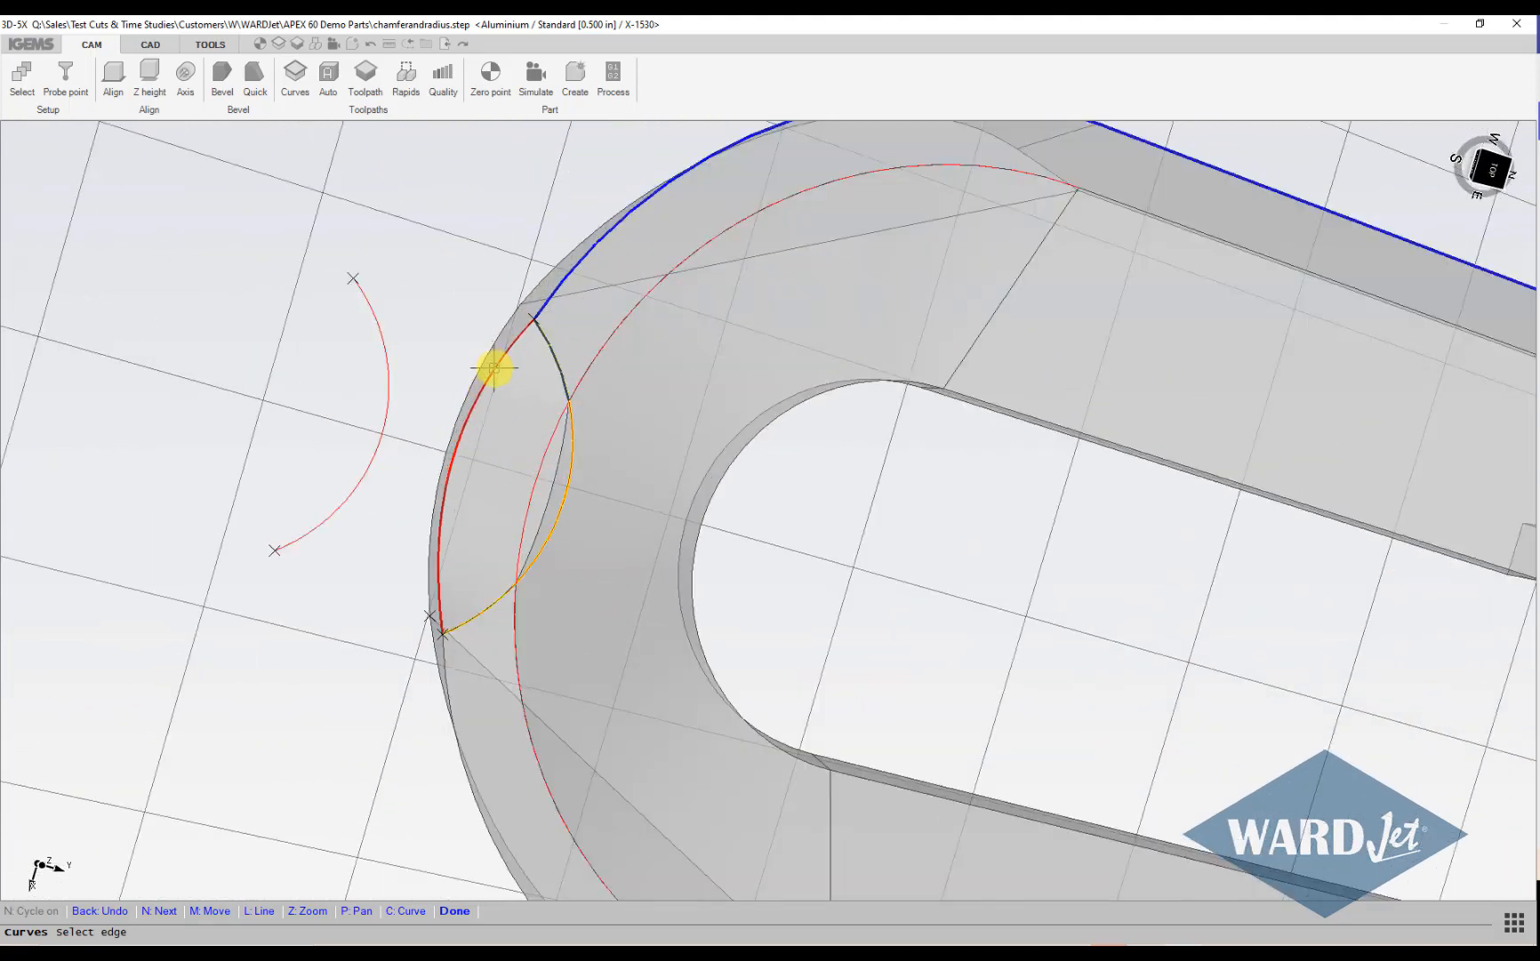
{"action": "left_click", "coordinate": [494, 368]}
{"action": "middle_click_drag", "start_coordinate": [491, 364], "coordinate": [492, 662]}
{"action": "scroll", "coordinate": [470, 662], "scroll_direction": "down", "scroll_amount": 3}
{"action": "left_click", "coordinate": [464, 673]}
{"action": "middle_click_drag", "start_coordinate": [602, 728], "coordinate": [501, 482]}
{"action": "left_click", "coordinate": [630, 605]}
{"action": "middle_click_drag", "start_coordinate": [849, 698], "coordinate": [540, 643]}
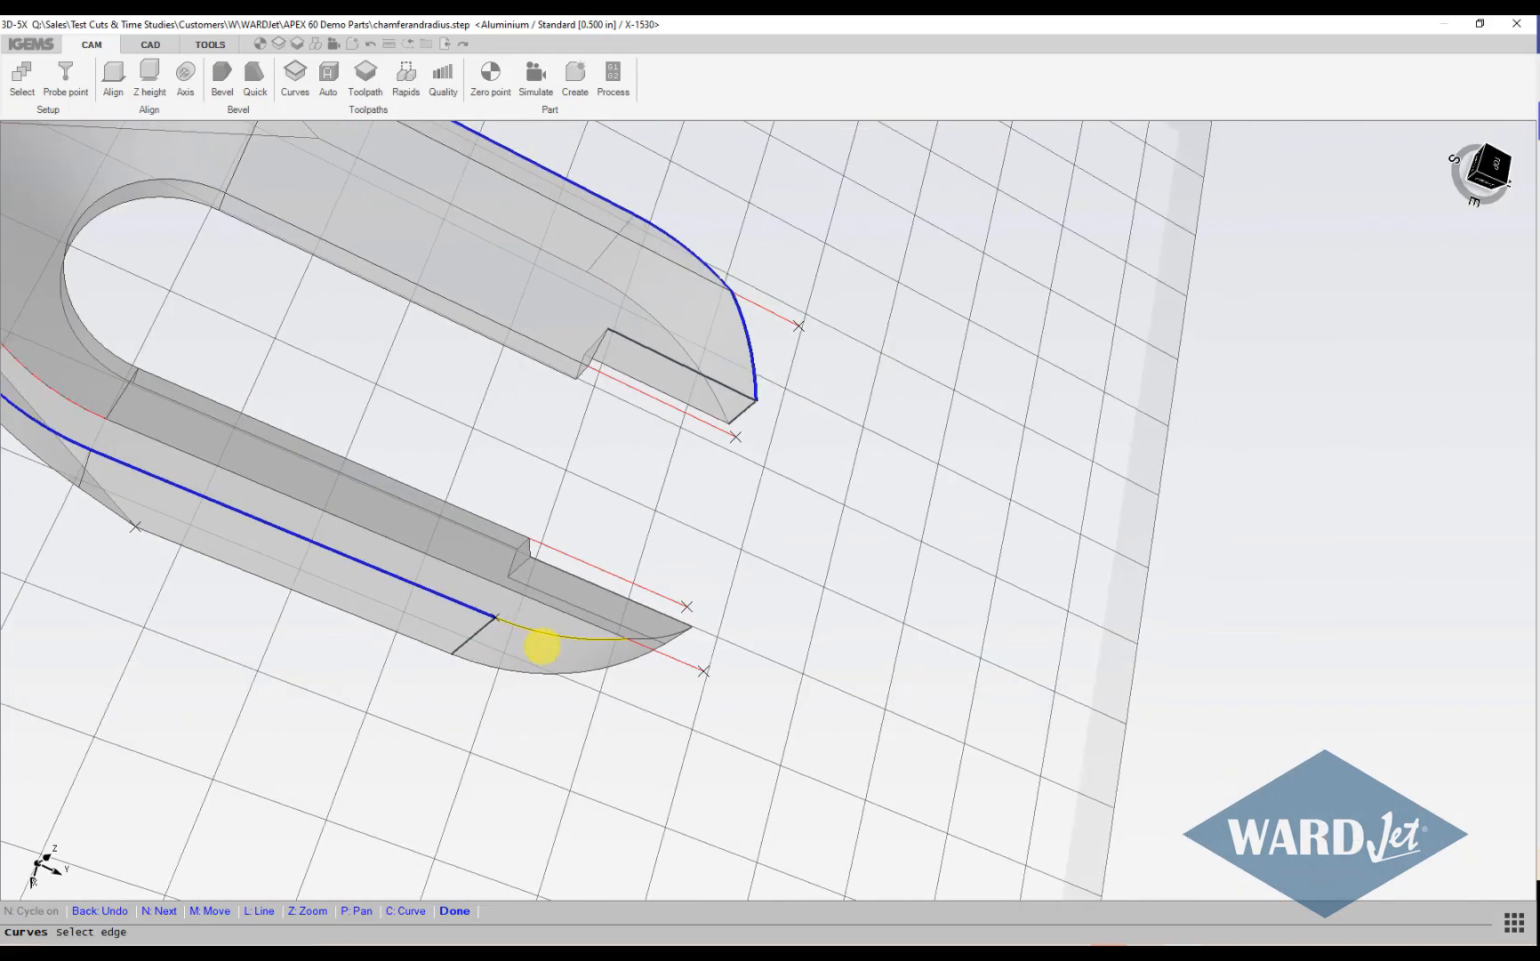
{"action": "left_click", "coordinate": [660, 634]}
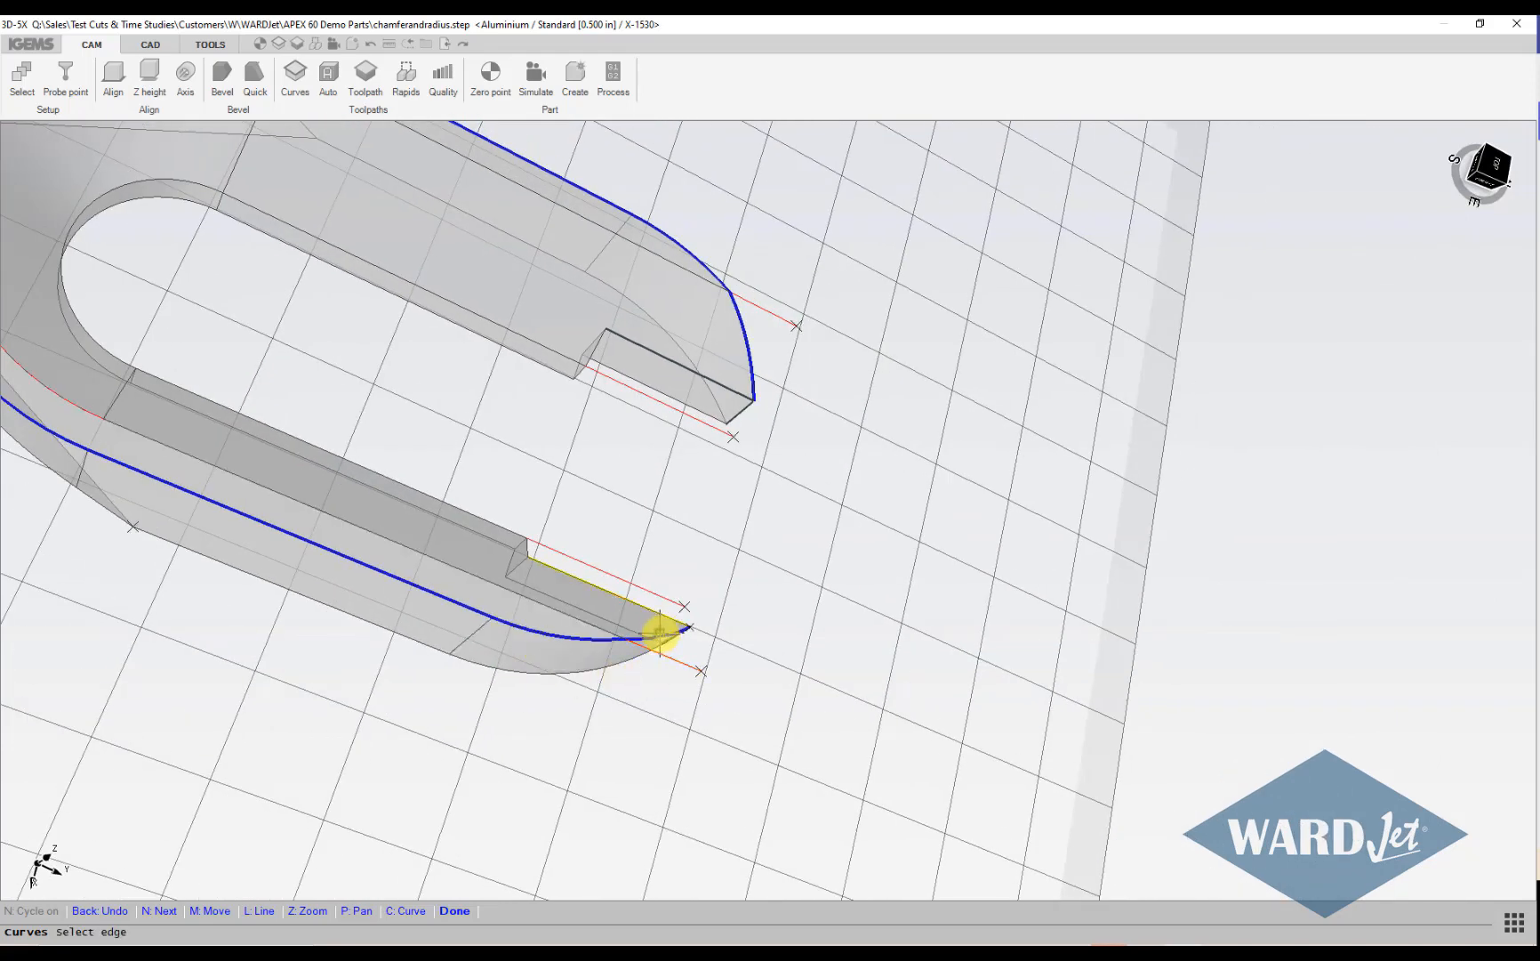
Extend the curve through the tip notch, along the inner slot edges and bend, and through the opposite notch to close the perimeter.
{"action": "middle_click_drag", "start_coordinate": [653, 629], "coordinate": [591, 636]}
{"action": "left_click", "coordinate": [495, 554]}
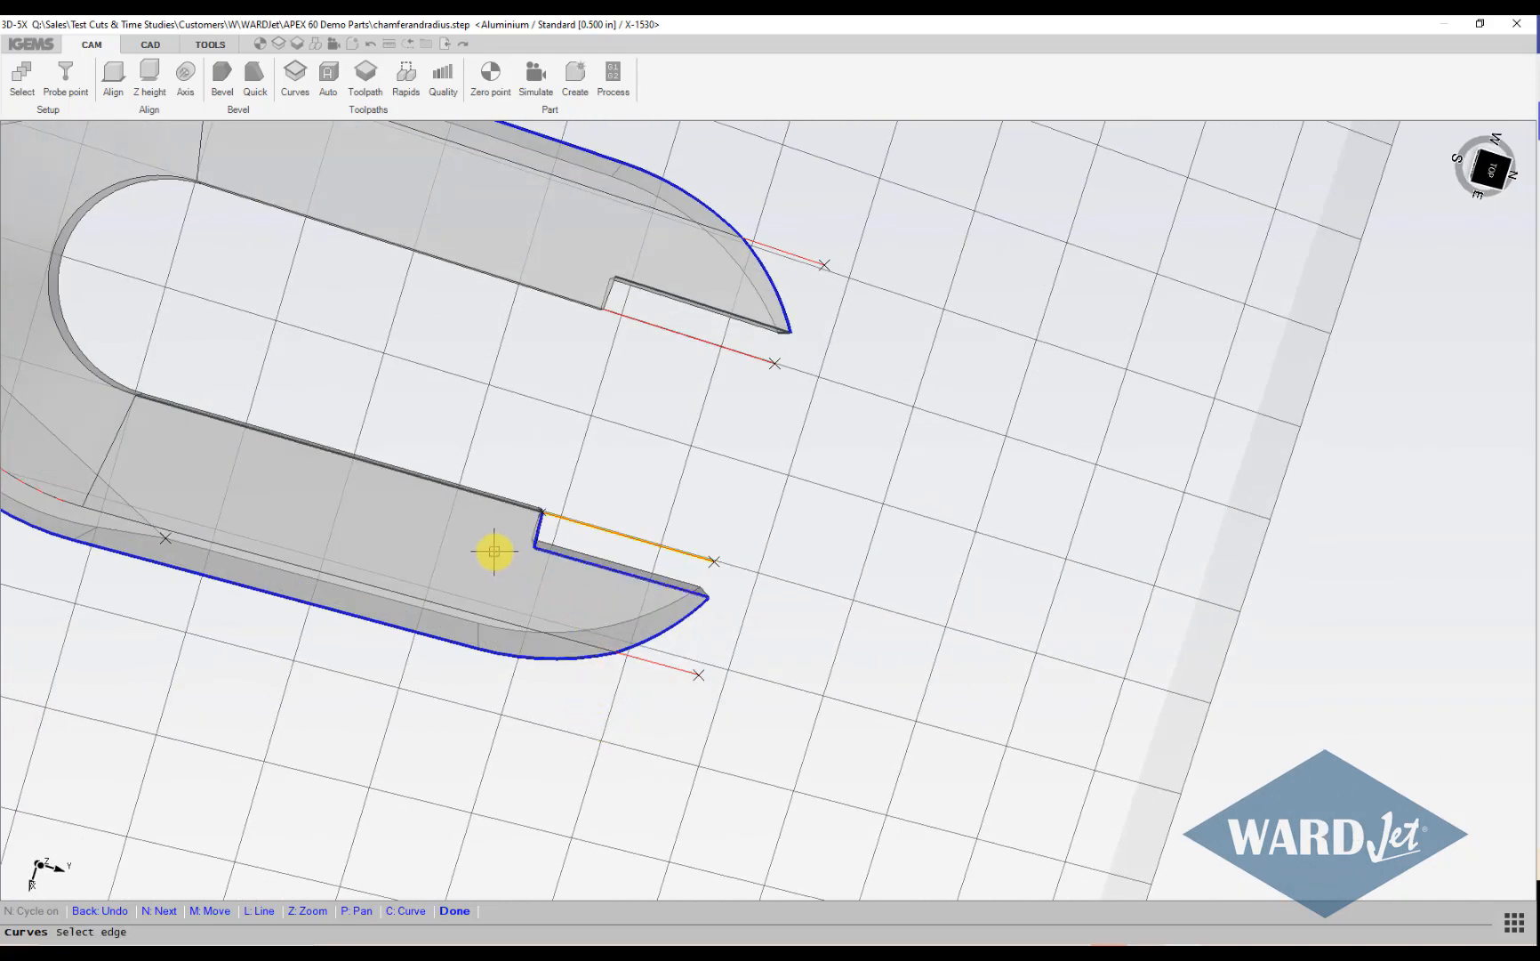
{"action": "left_click", "coordinate": [508, 503]}
{"action": "left_click", "coordinate": [381, 420]}
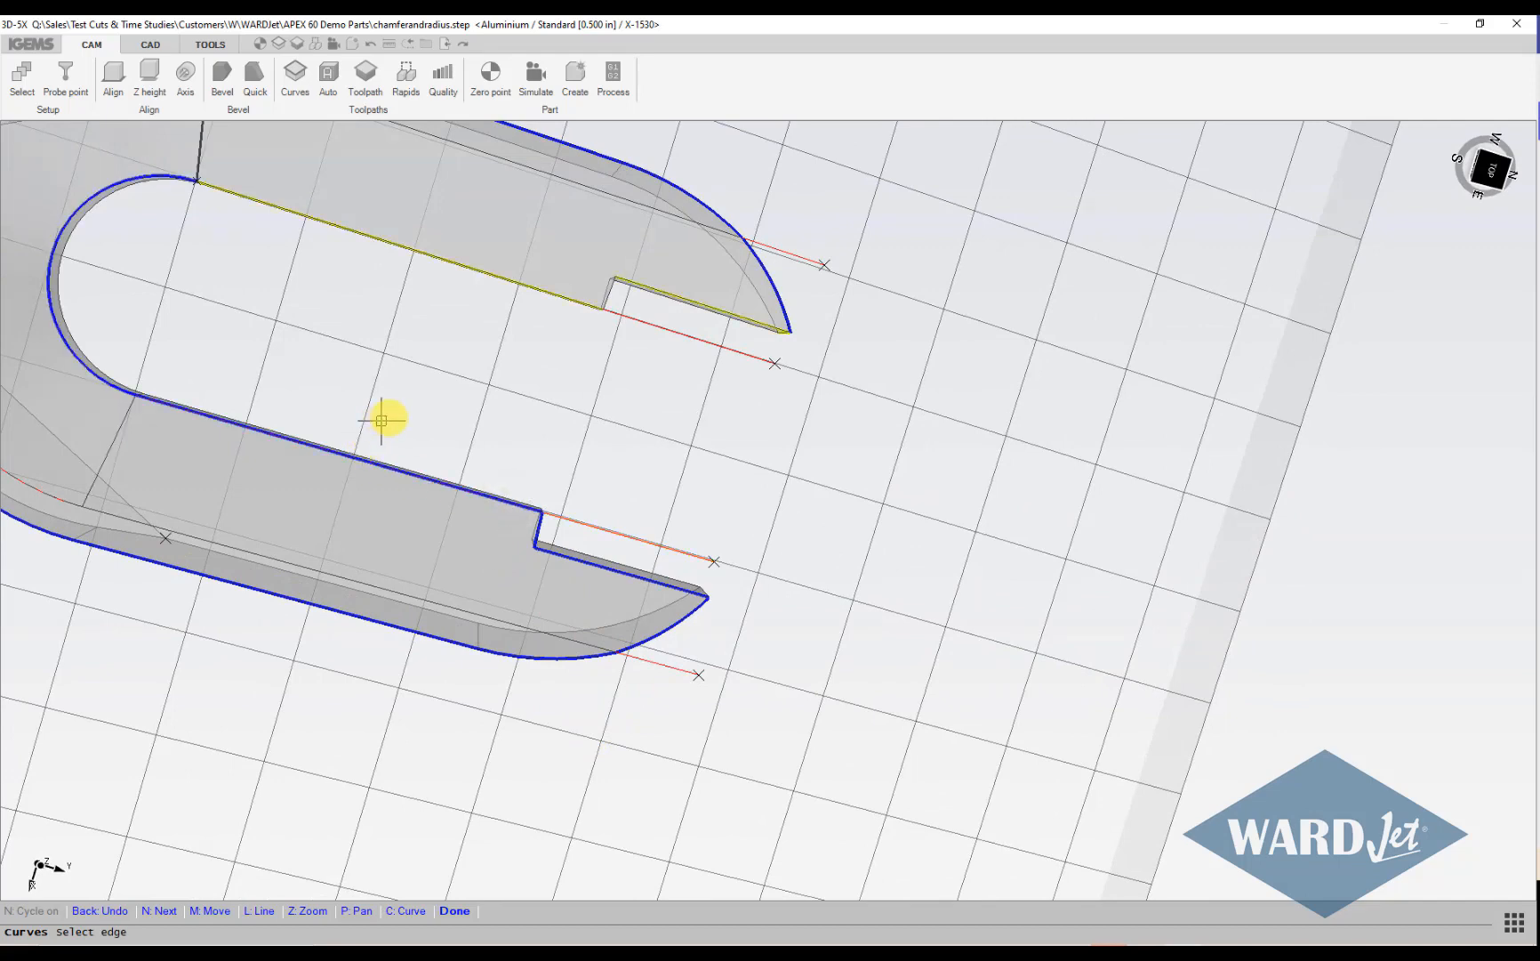
{"action": "middle_click_drag", "start_coordinate": [558, 354], "coordinate": [523, 361]}
{"action": "left_click", "coordinate": [657, 395]}
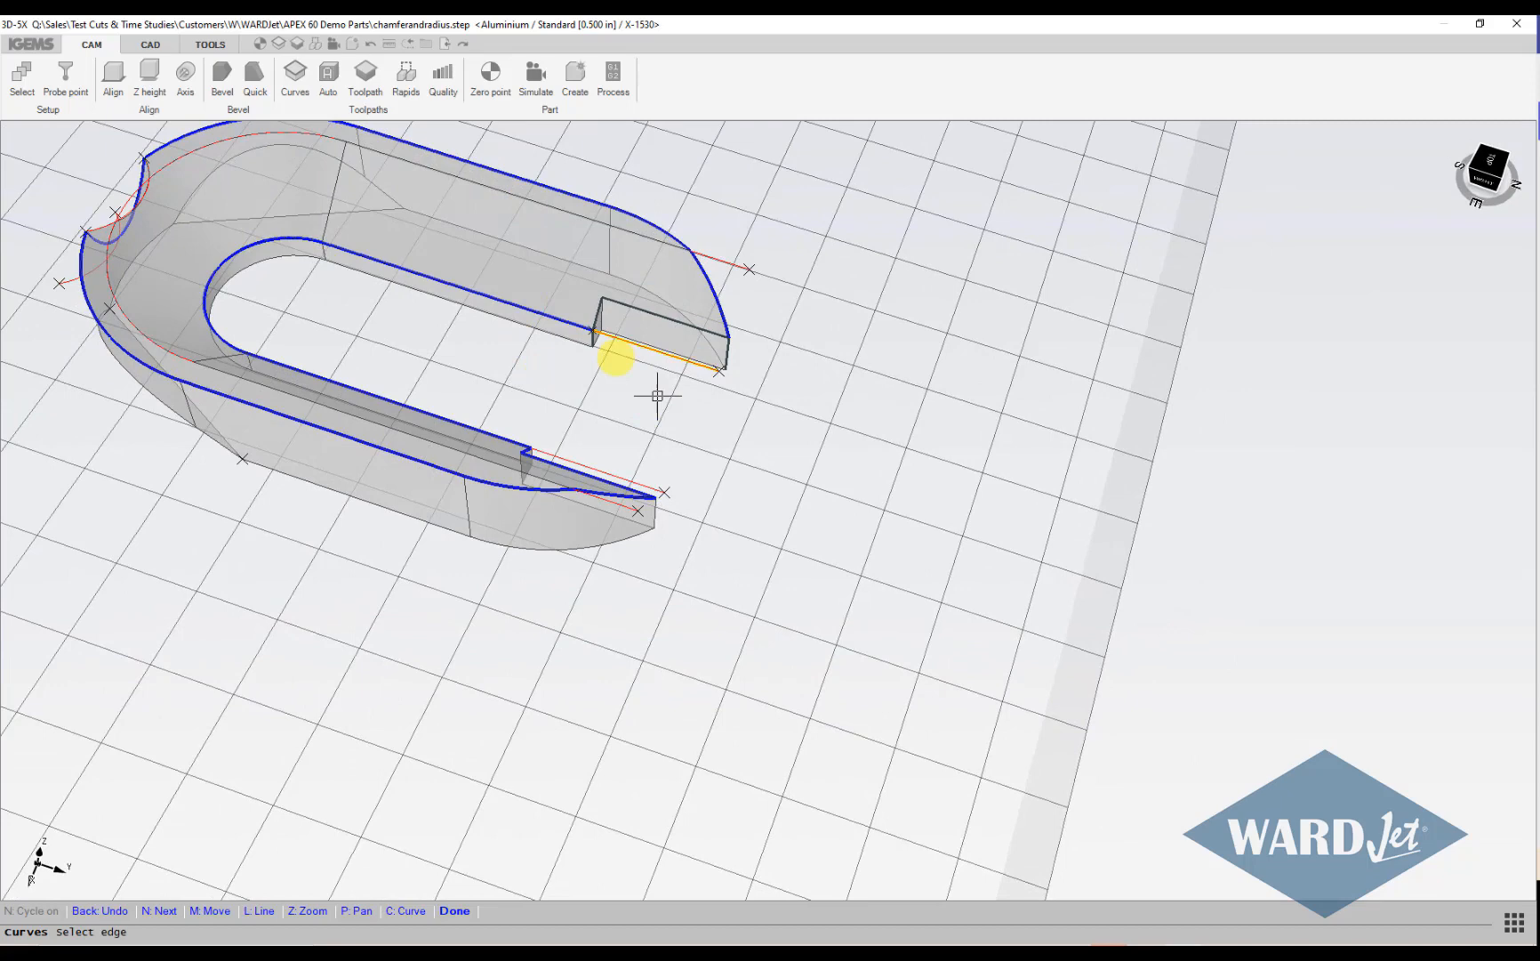
{"action": "left_click", "coordinate": [593, 308]}
{"action": "left_click", "coordinate": [639, 311]}
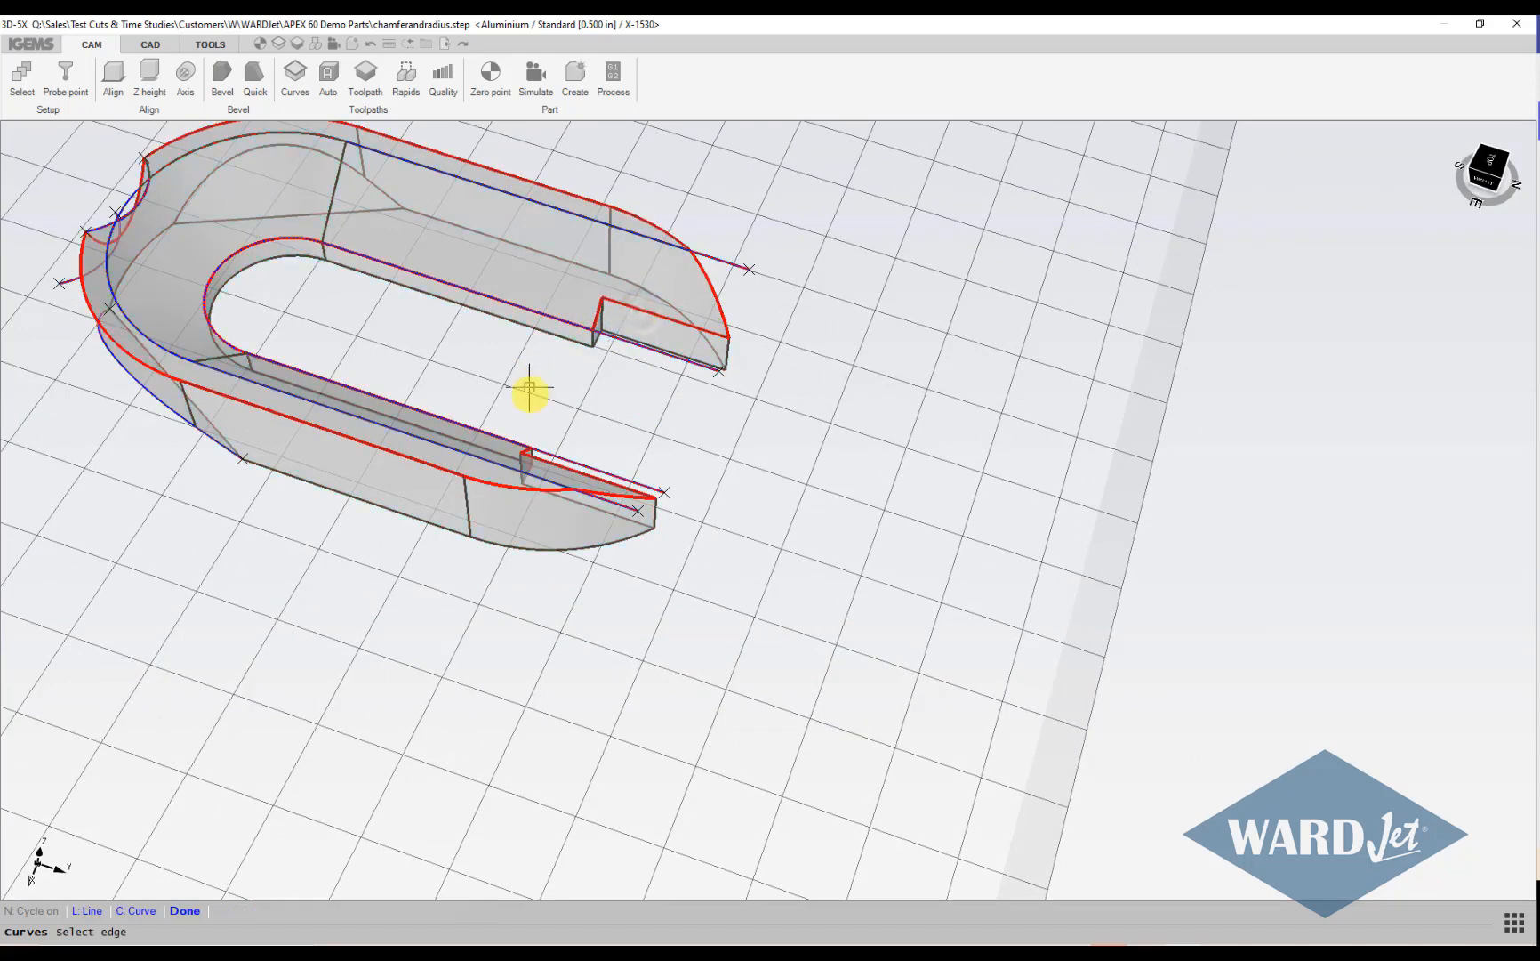
Check the closed perimeter curve around the whole part and finish picking edges.
{"action": "scroll", "coordinate": [530, 389], "scroll_direction": "down", "scroll_amount": 2}
{"action": "middle_click_drag", "start_coordinate": [530, 396], "coordinate": [582, 542]}
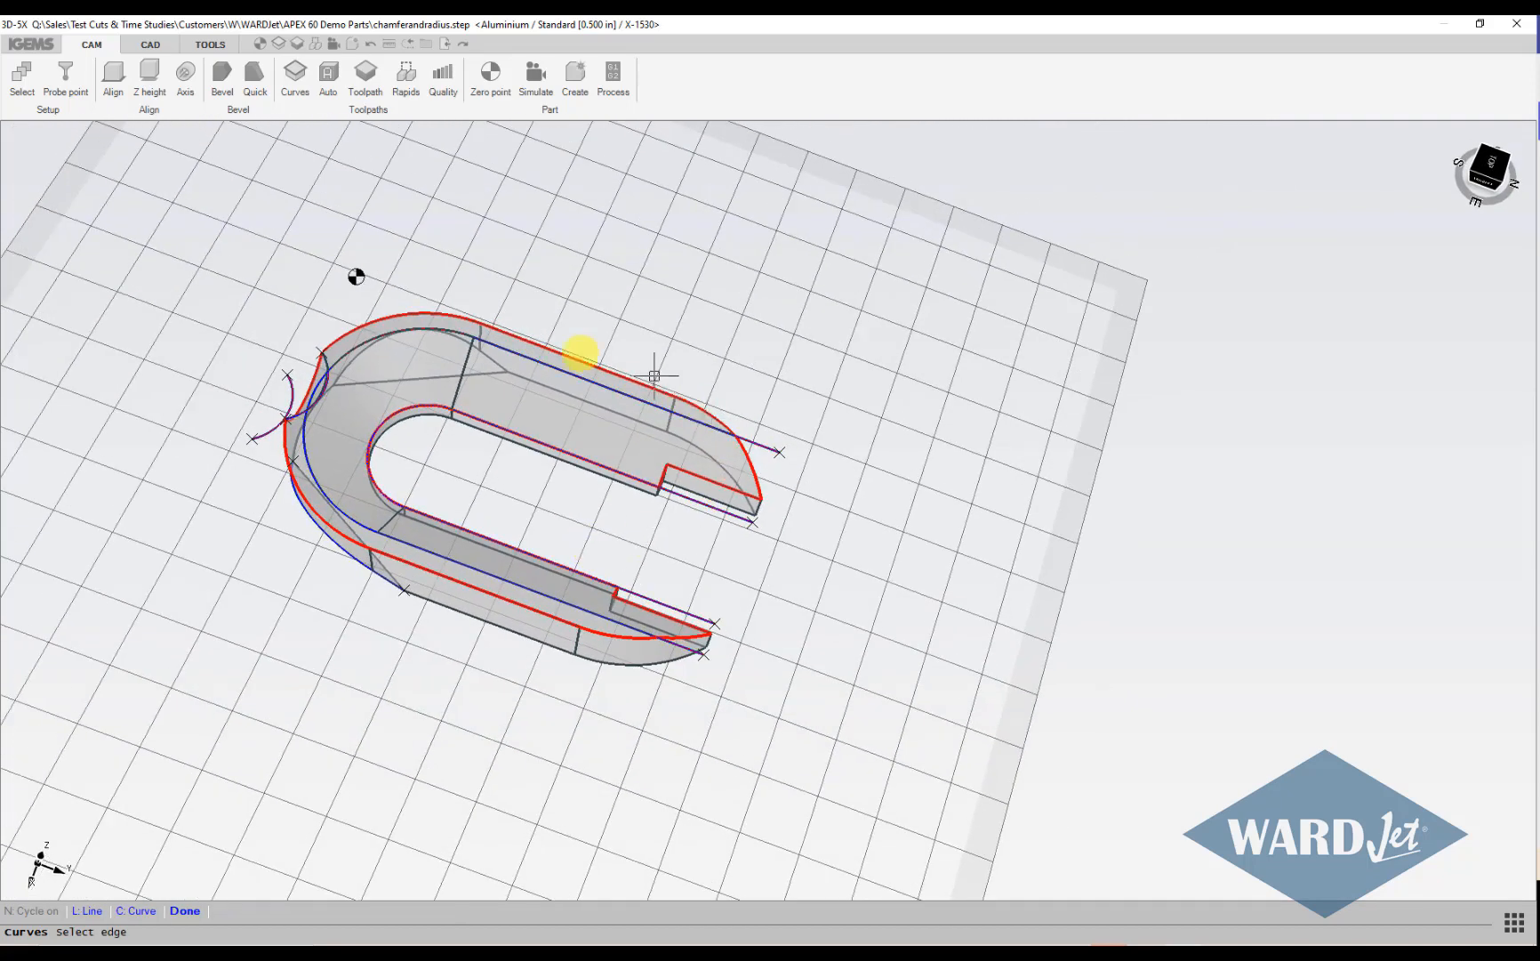
{"action": "scroll", "coordinate": [531, 481], "scroll_direction": "up", "scroll_amount": 3}
{"action": "scroll", "coordinate": [531, 481], "scroll_direction": "down", "scroll_amount": 3}
{"action": "mouse_move", "coordinate": [531, 481]}
{"action": "middle_mouse_down"}
{"action": "mouse_move", "coordinate": [732, 416]}
{"action": "mouse_move", "coordinate": [750, 275]}
{"action": "mouse_move", "coordinate": [679, 603]}
{"action": "middle_mouse_up"}
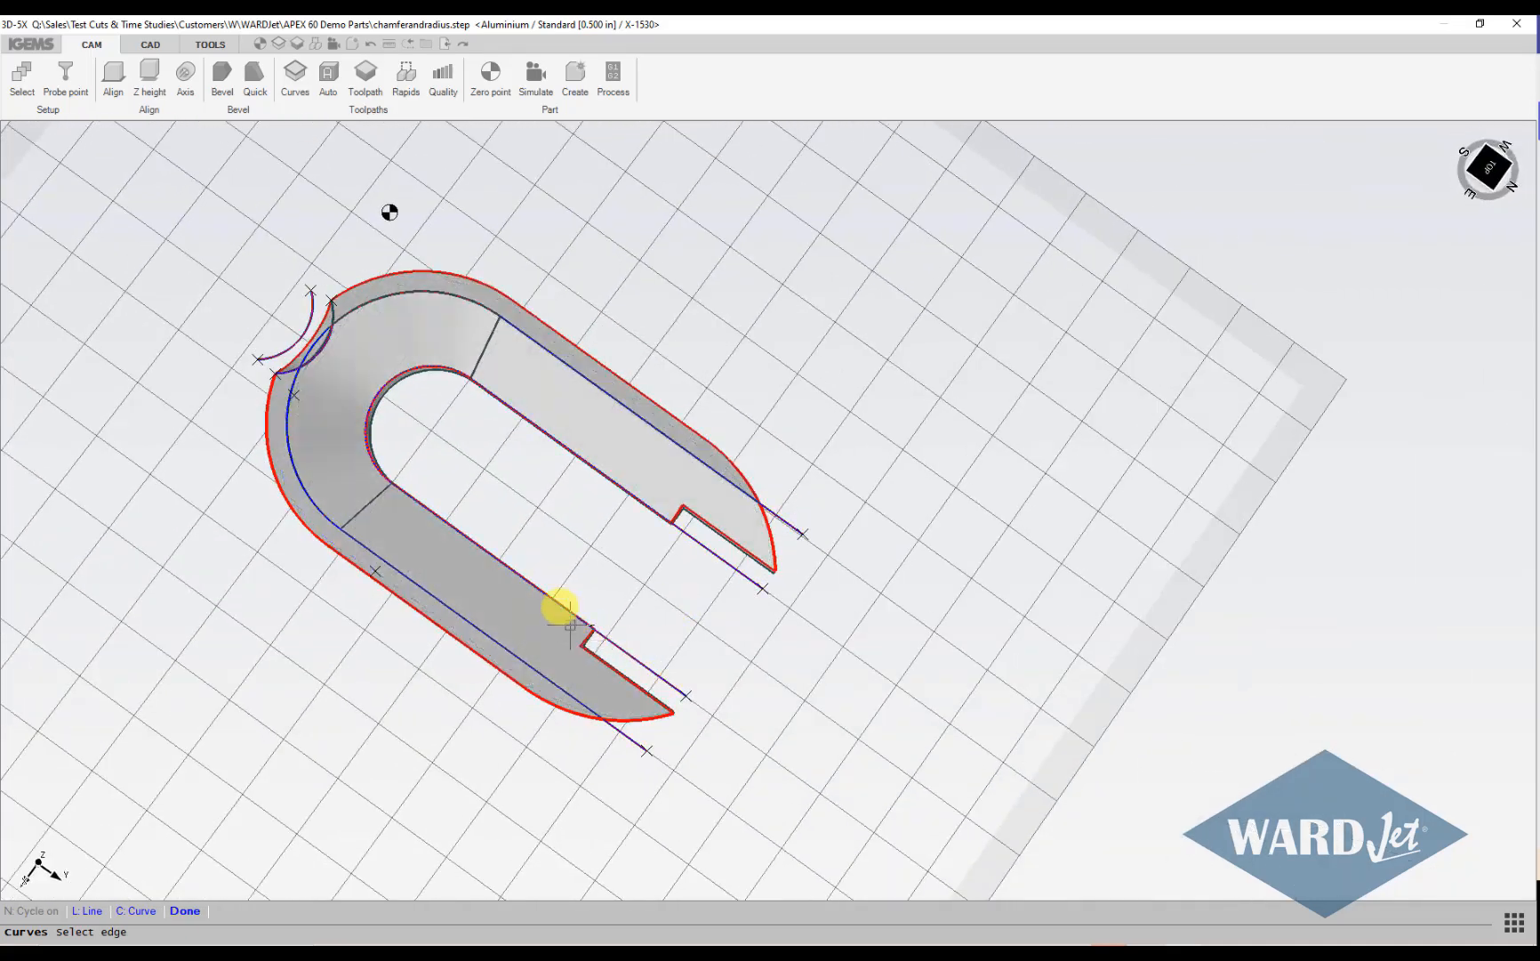
{"action": "mouse_move", "coordinate": [443, 490]}
{"action": "middle_mouse_down"}
{"action": "mouse_move", "coordinate": [491, 547]}
{"action": "mouse_move", "coordinate": [609, 368]}
{"action": "mouse_move", "coordinate": [444, 460]}
{"action": "middle_mouse_up"}
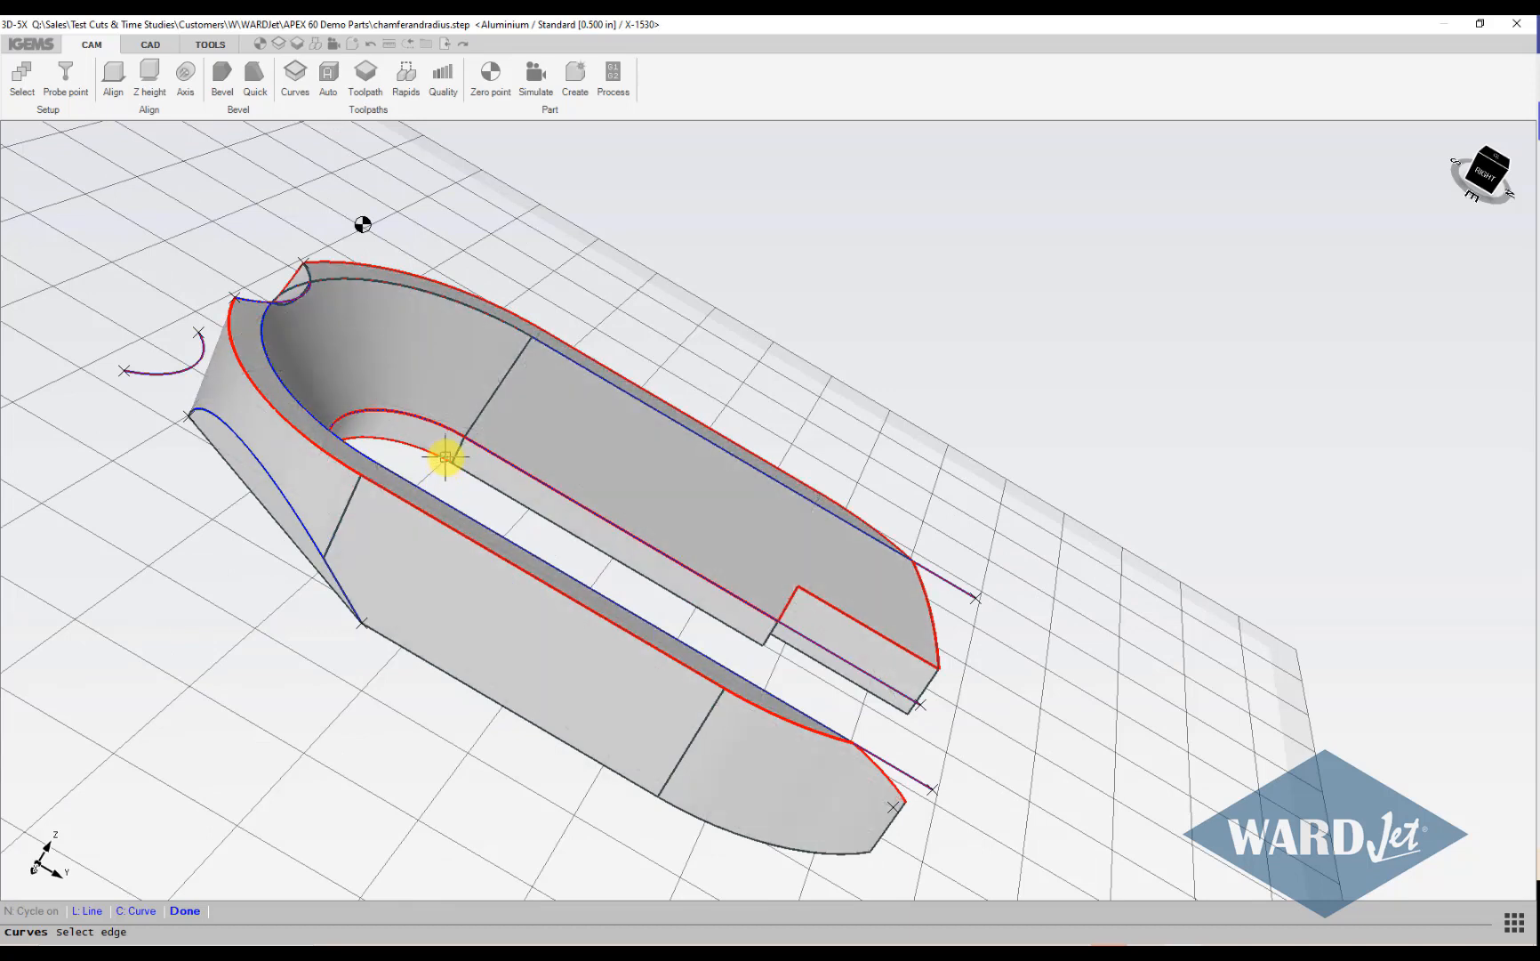
{"action": "middle_click_drag", "start_coordinate": [447, 456], "coordinate": [472, 444]}
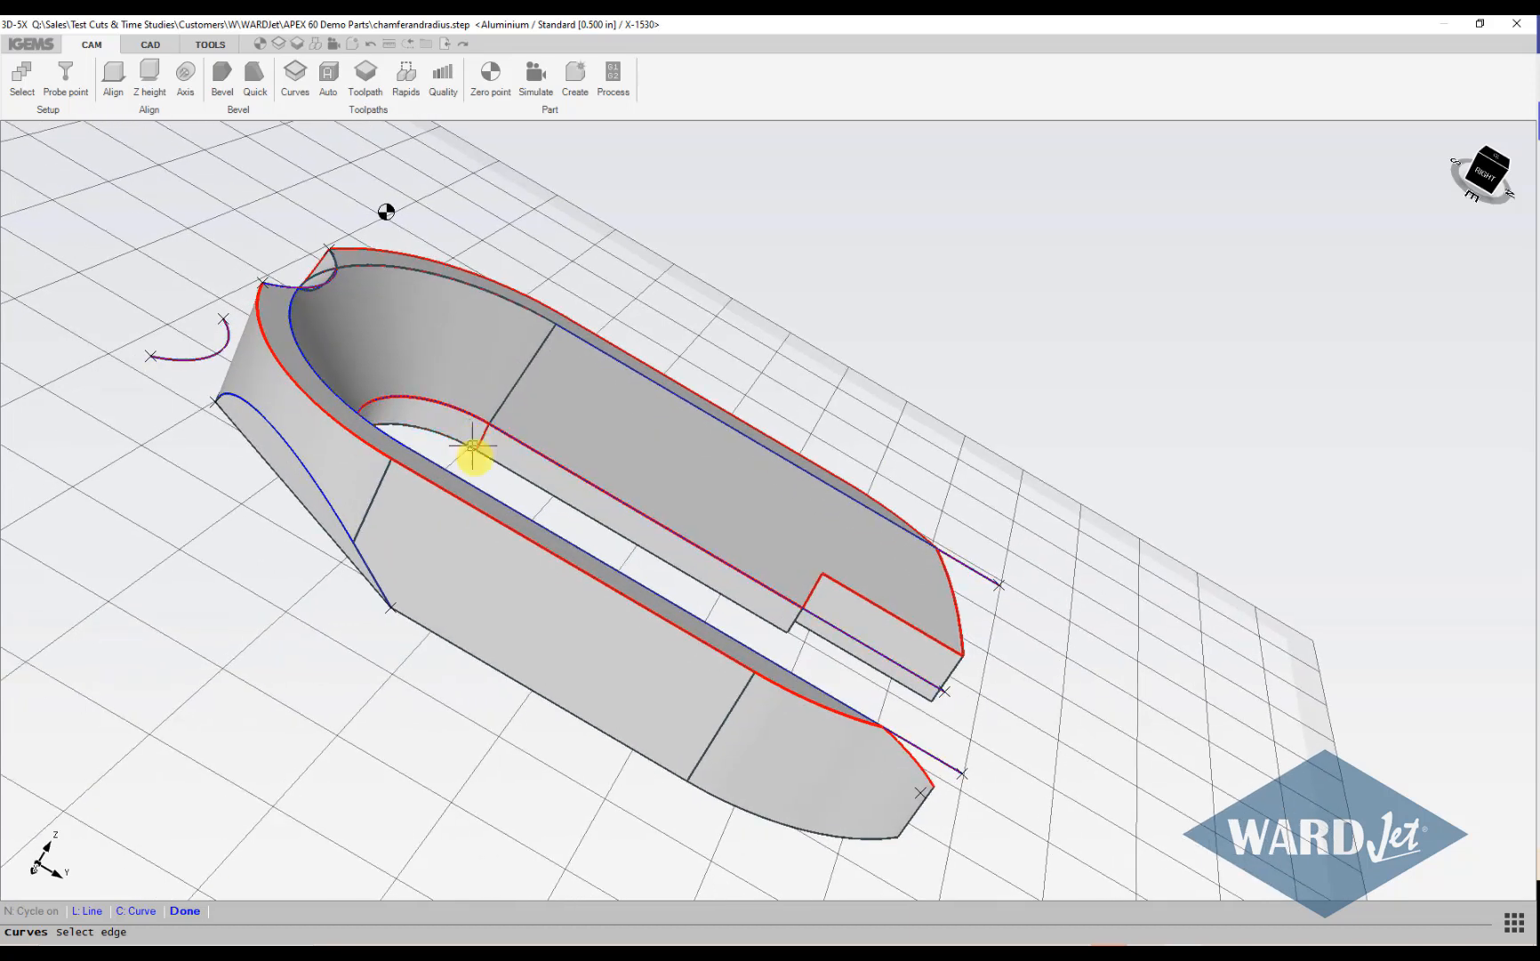
{"action": "left_click", "coordinate": [188, 915]}
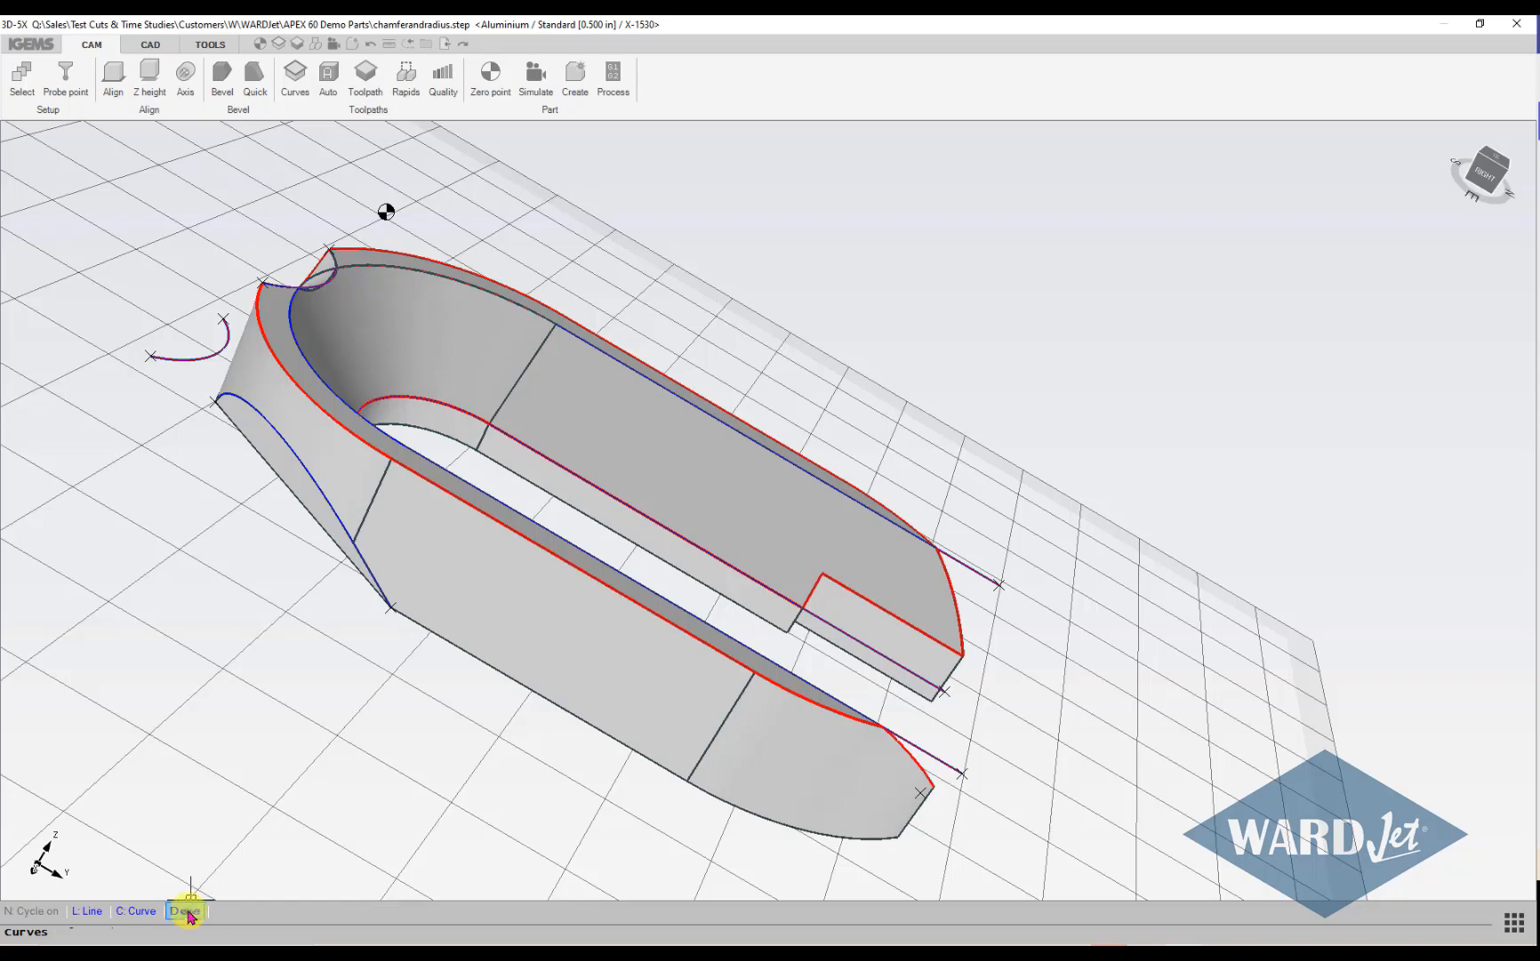
{"action": "scroll", "coordinate": [332, 591], "scroll_direction": "down", "scroll_amount": 2}
{"action": "middle_click_drag", "start_coordinate": [422, 595], "coordinate": [502, 643]}
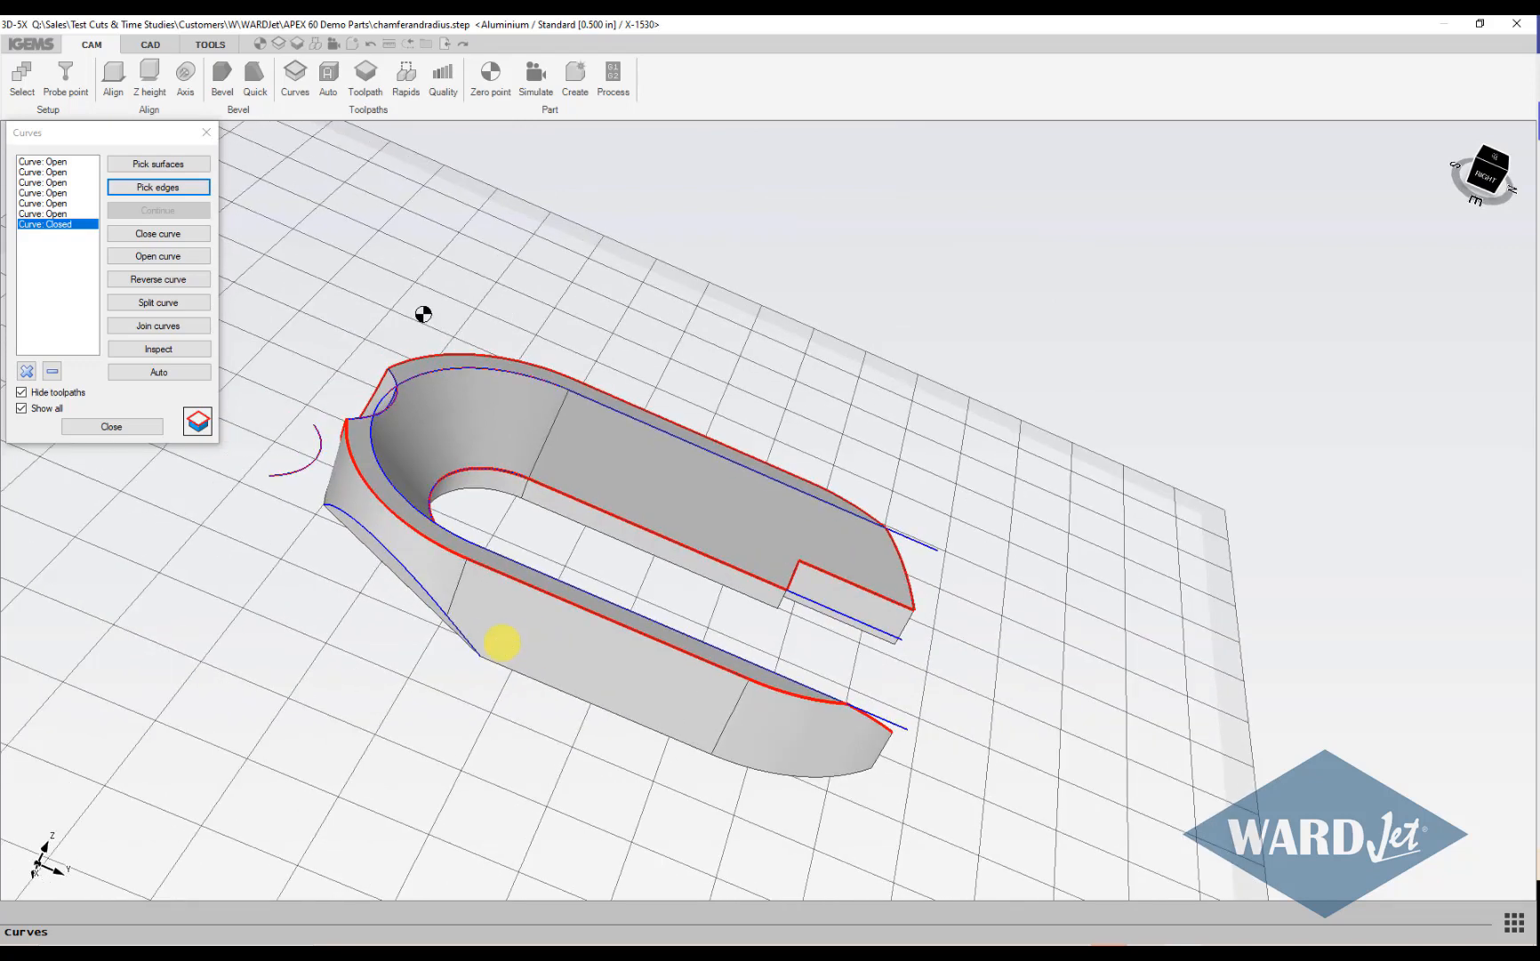
Switch from curve editing to toolpath setup and add a new toolpath after CUT 3.
{"action": "left_click", "coordinate": [198, 426]}
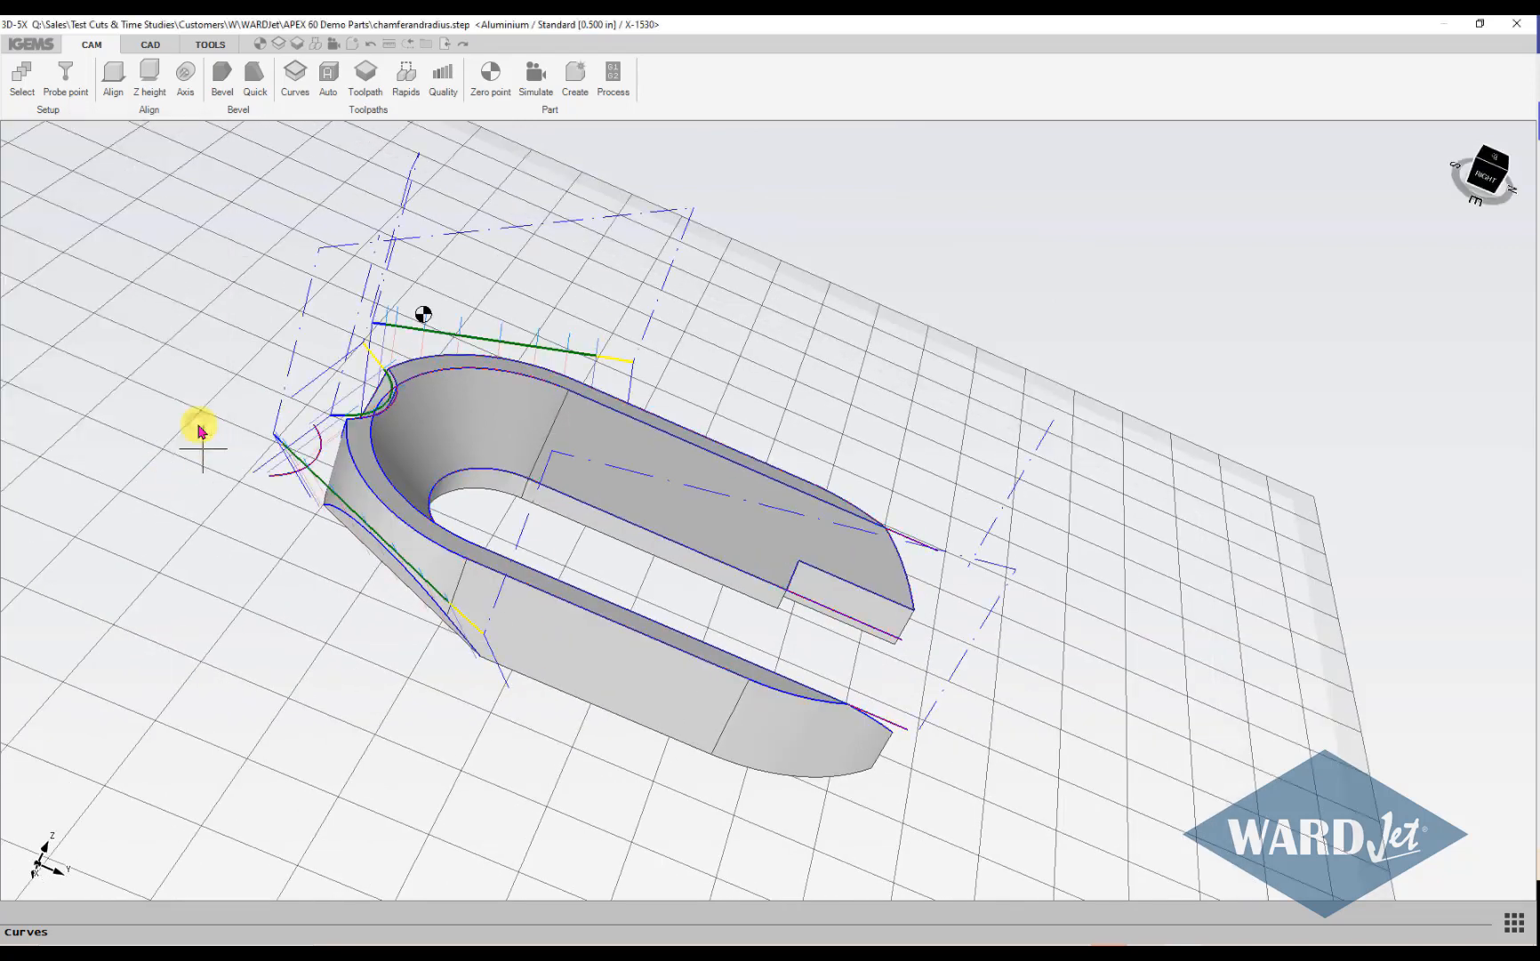
{"action": "middle_click_drag", "start_coordinate": [561, 492], "coordinate": [662, 549]}
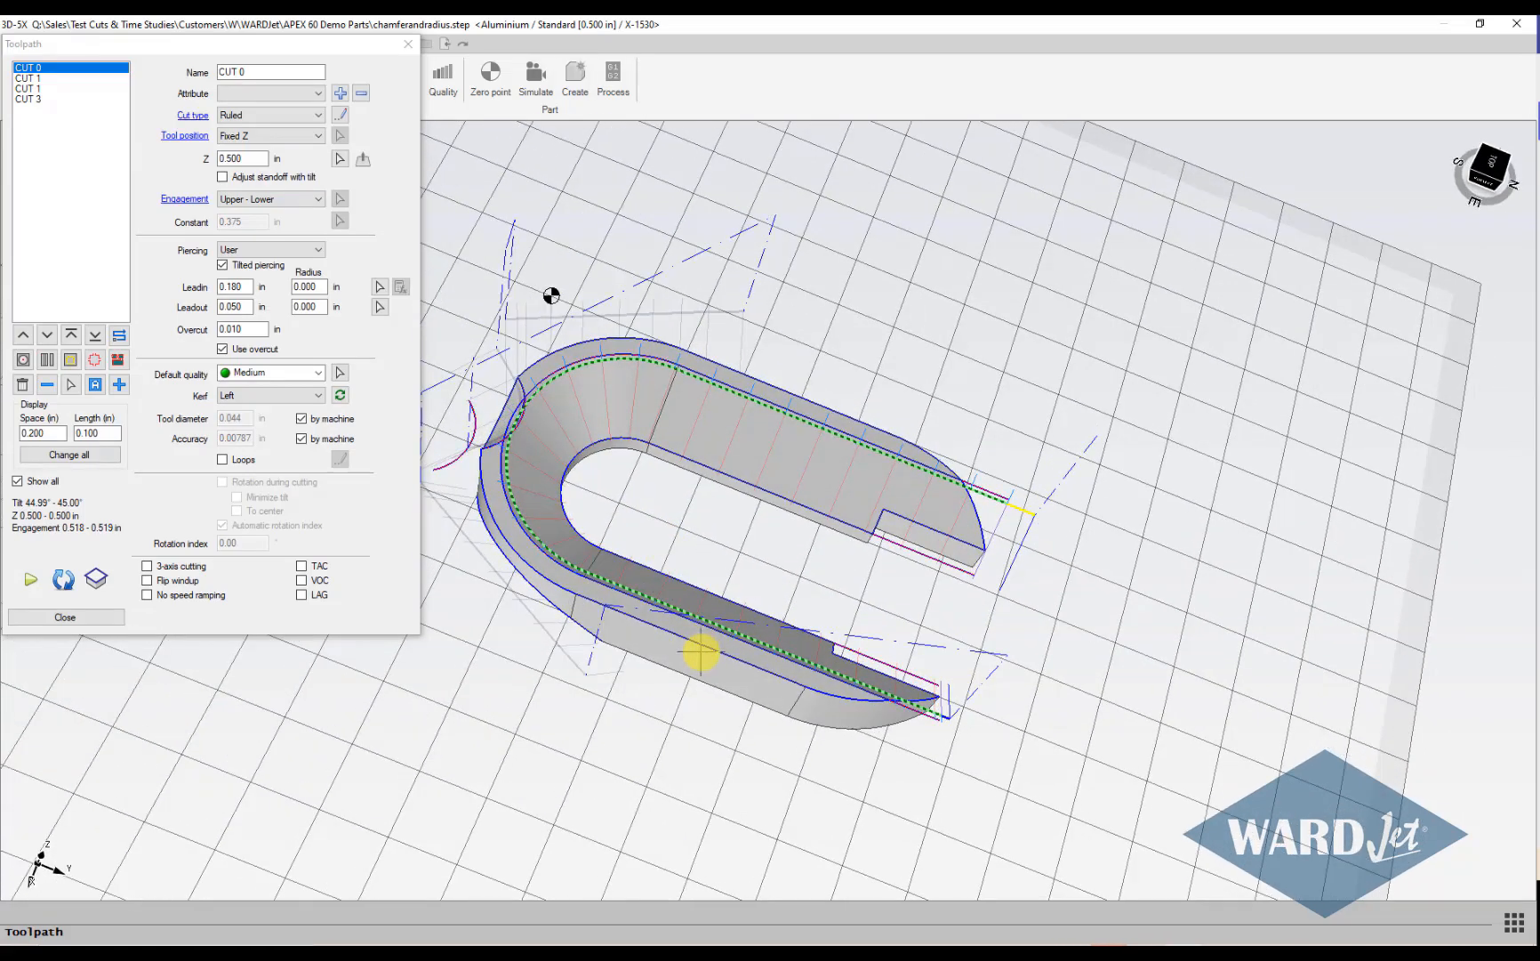
{"action": "mouse_move", "coordinate": [701, 652]}
{"action": "middle_mouse_down"}
{"action": "mouse_move", "coordinate": [684, 775]}
{"action": "mouse_move", "coordinate": [694, 676]}
{"action": "middle_mouse_up"}
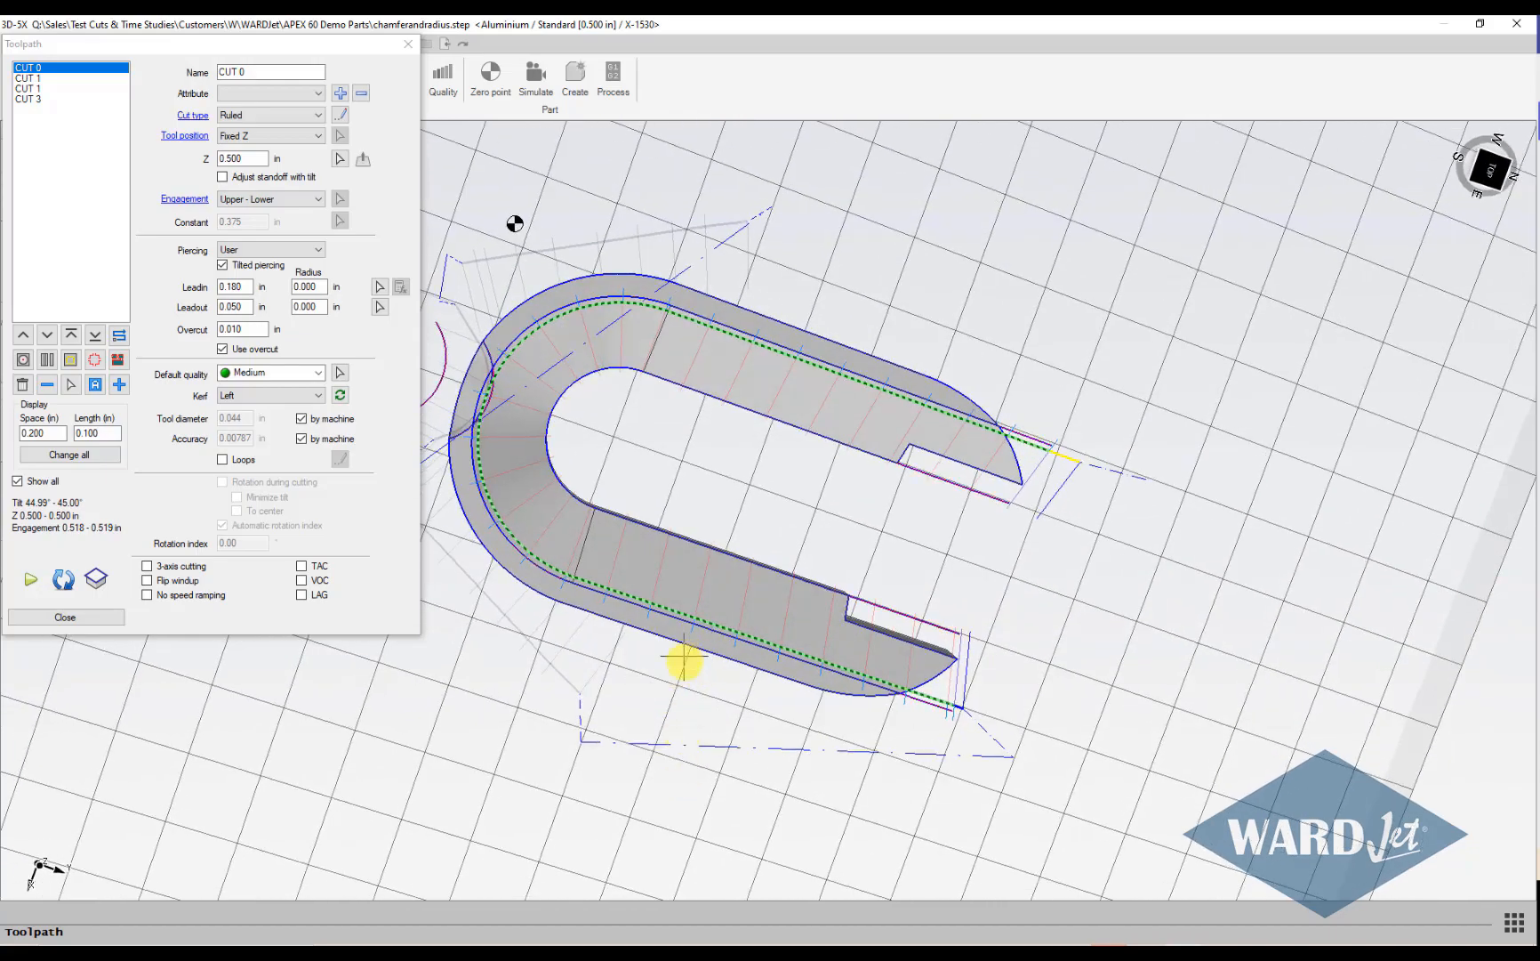
{"action": "mouse_move", "coordinate": [704, 613]}
{"action": "middle_mouse_down"}
{"action": "mouse_move", "coordinate": [713, 546]}
{"action": "mouse_move", "coordinate": [712, 602]}
{"action": "middle_mouse_up"}
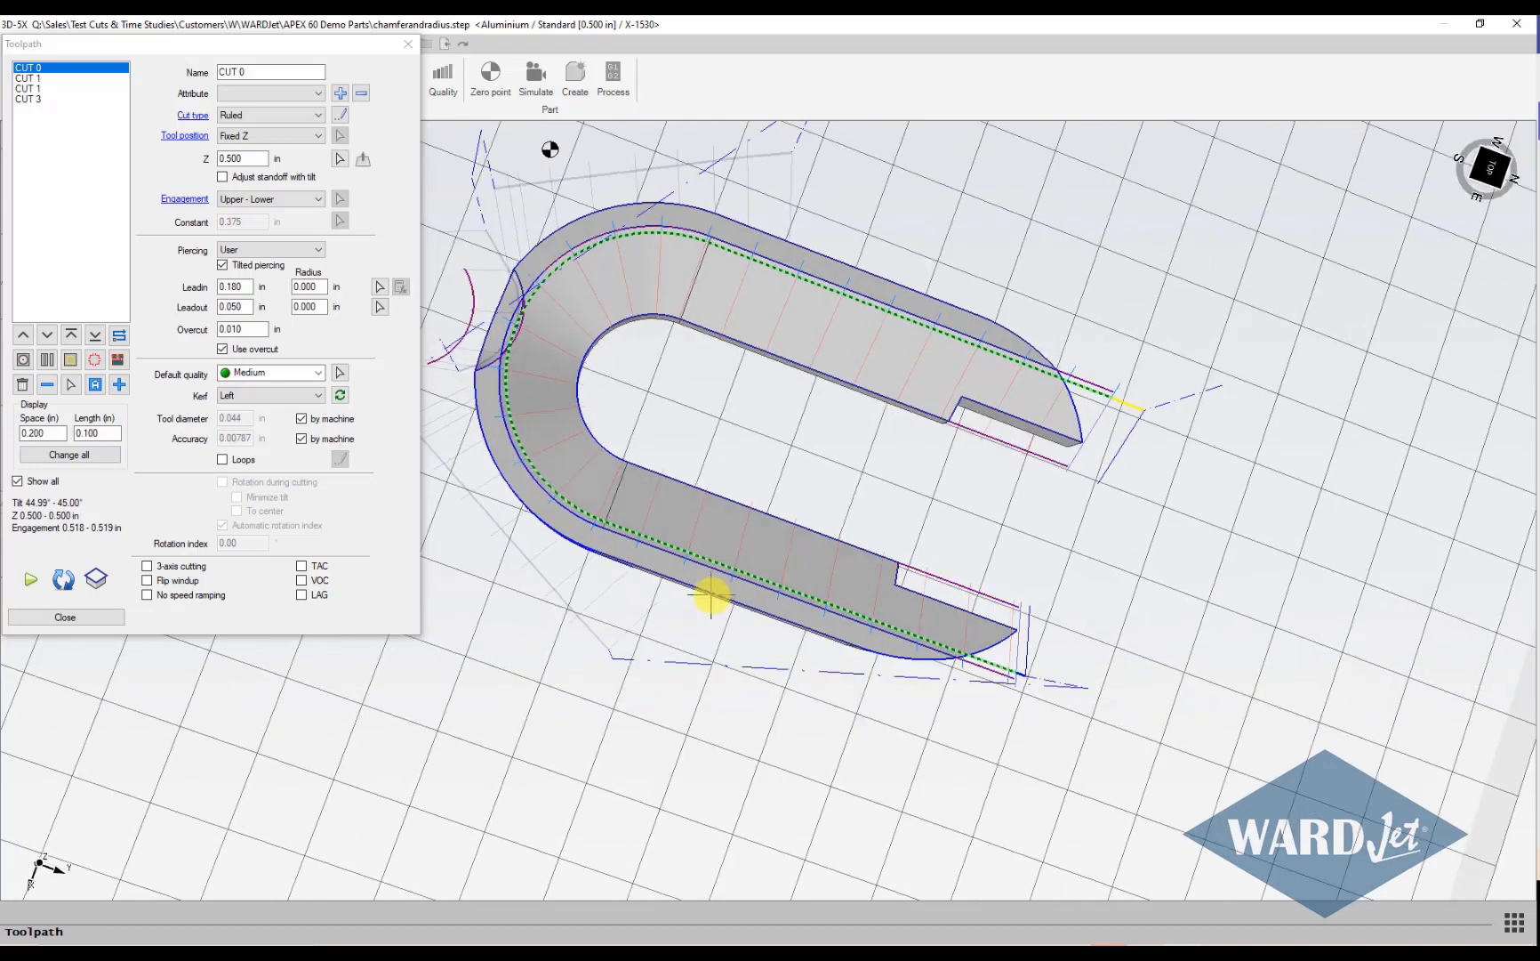
{"action": "left_click", "coordinate": [27, 99]}
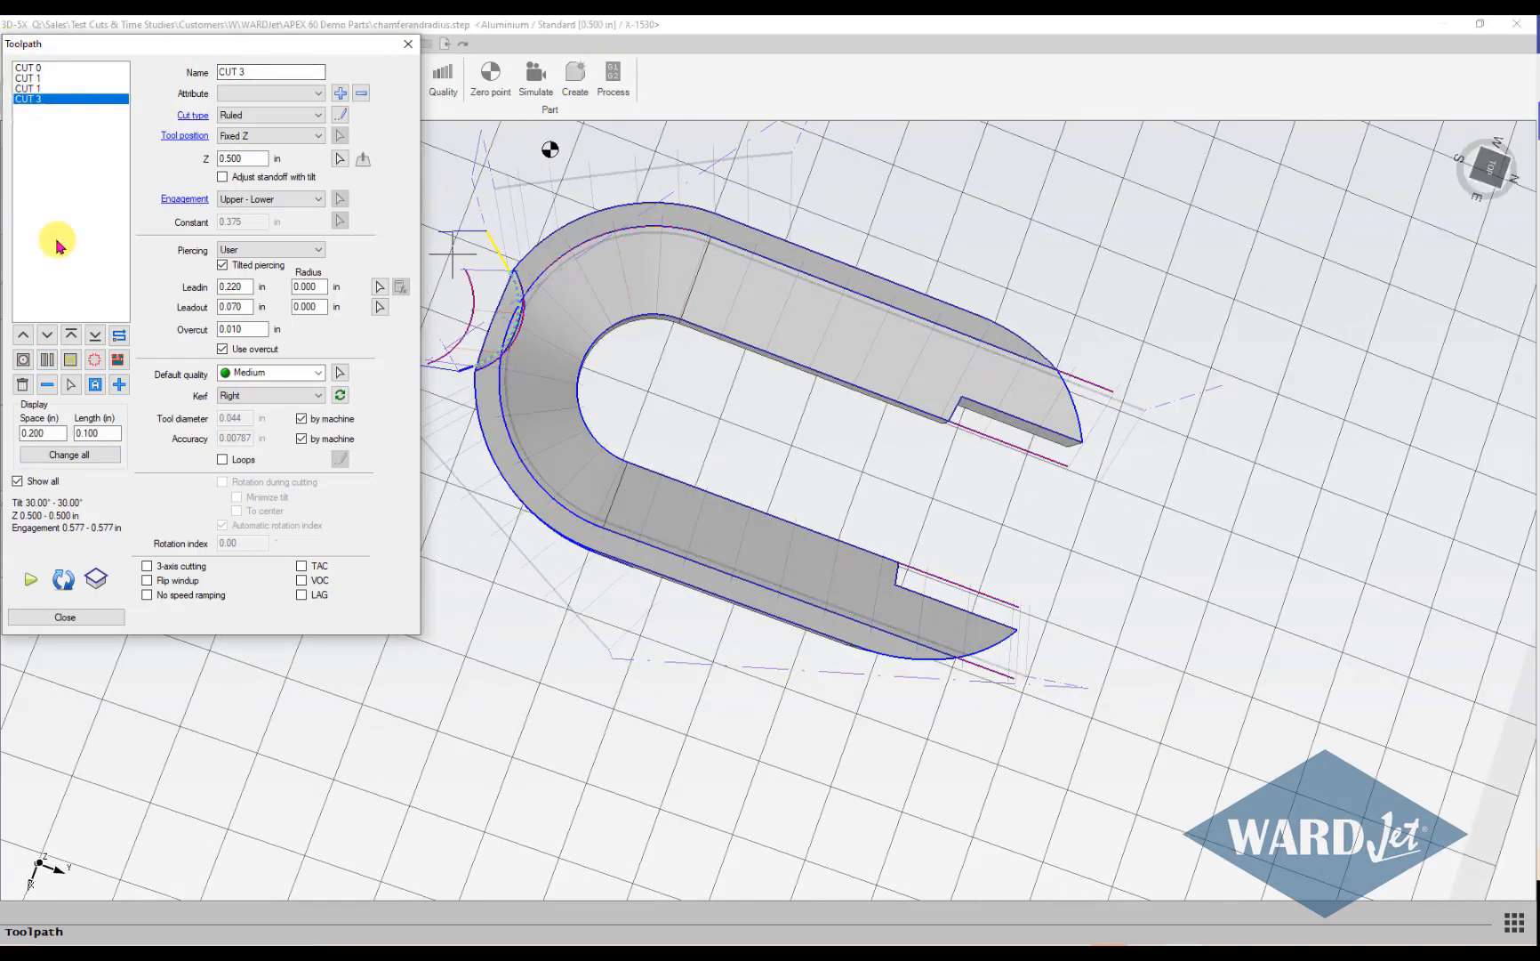
{"action": "left_click", "coordinate": [119, 388]}
Base the new toolpath on the closed perimeter curve, starting partway along the arm's outer edge, with its direction set and no lower curve.
{"action": "mouse_move", "coordinate": [731, 608]}
{"action": "middle_mouse_down"}
{"action": "mouse_move", "coordinate": [741, 494]}
{"action": "mouse_move", "coordinate": [735, 606]}
{"action": "middle_mouse_up"}
{"action": "left_click", "coordinate": [736, 606]}
{"action": "left_click", "coordinate": [709, 637]}
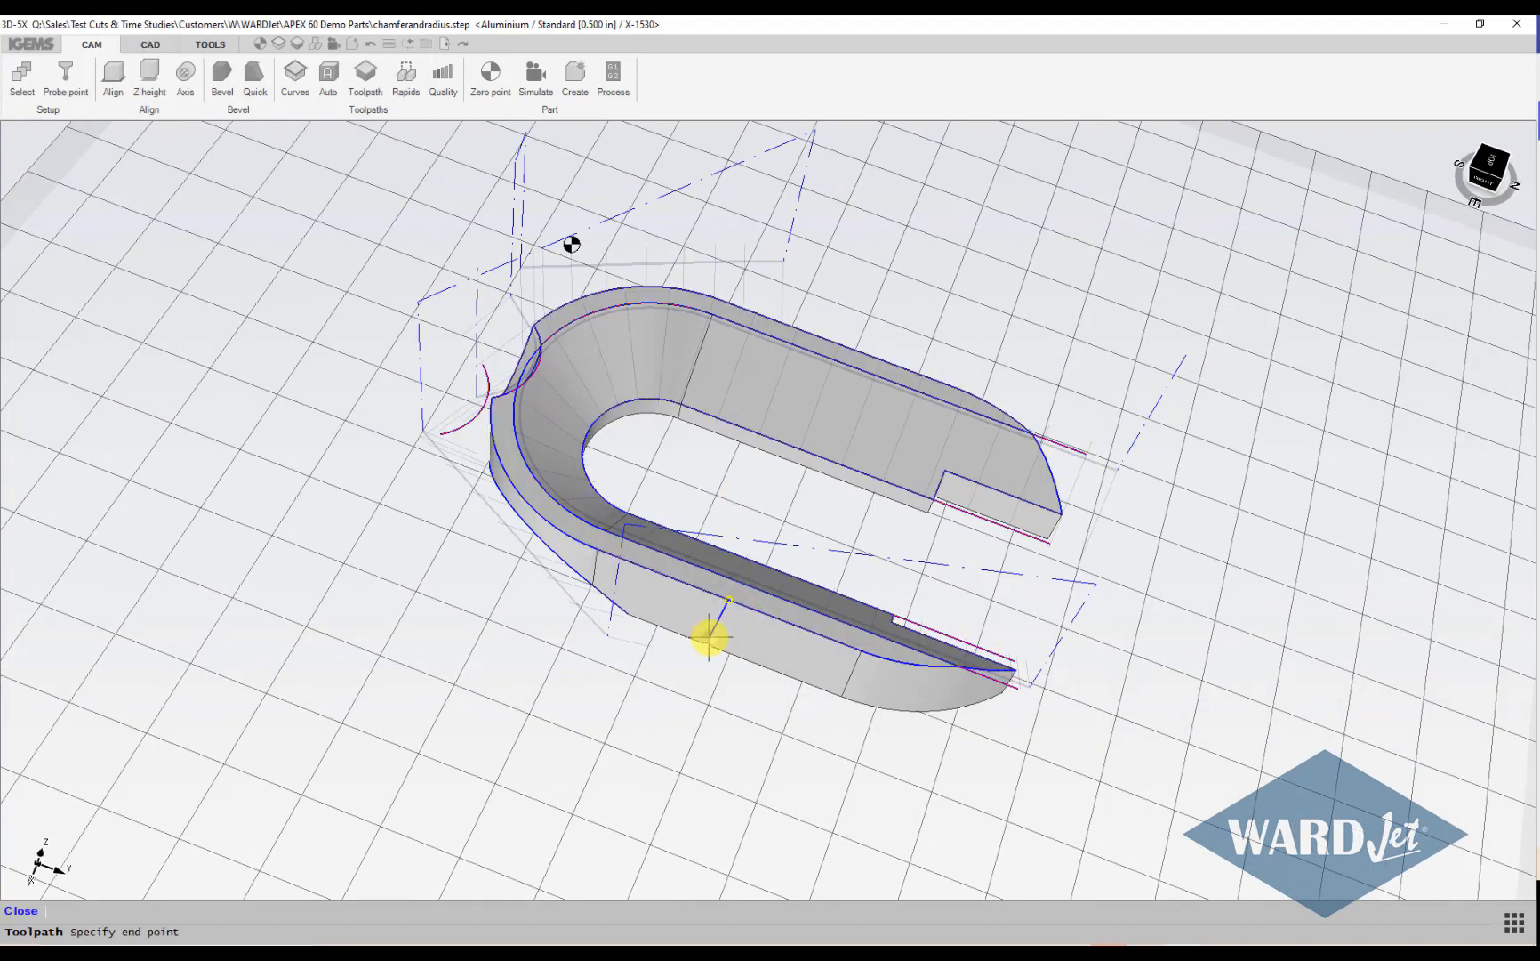
{"action": "left_click", "coordinate": [703, 636]}
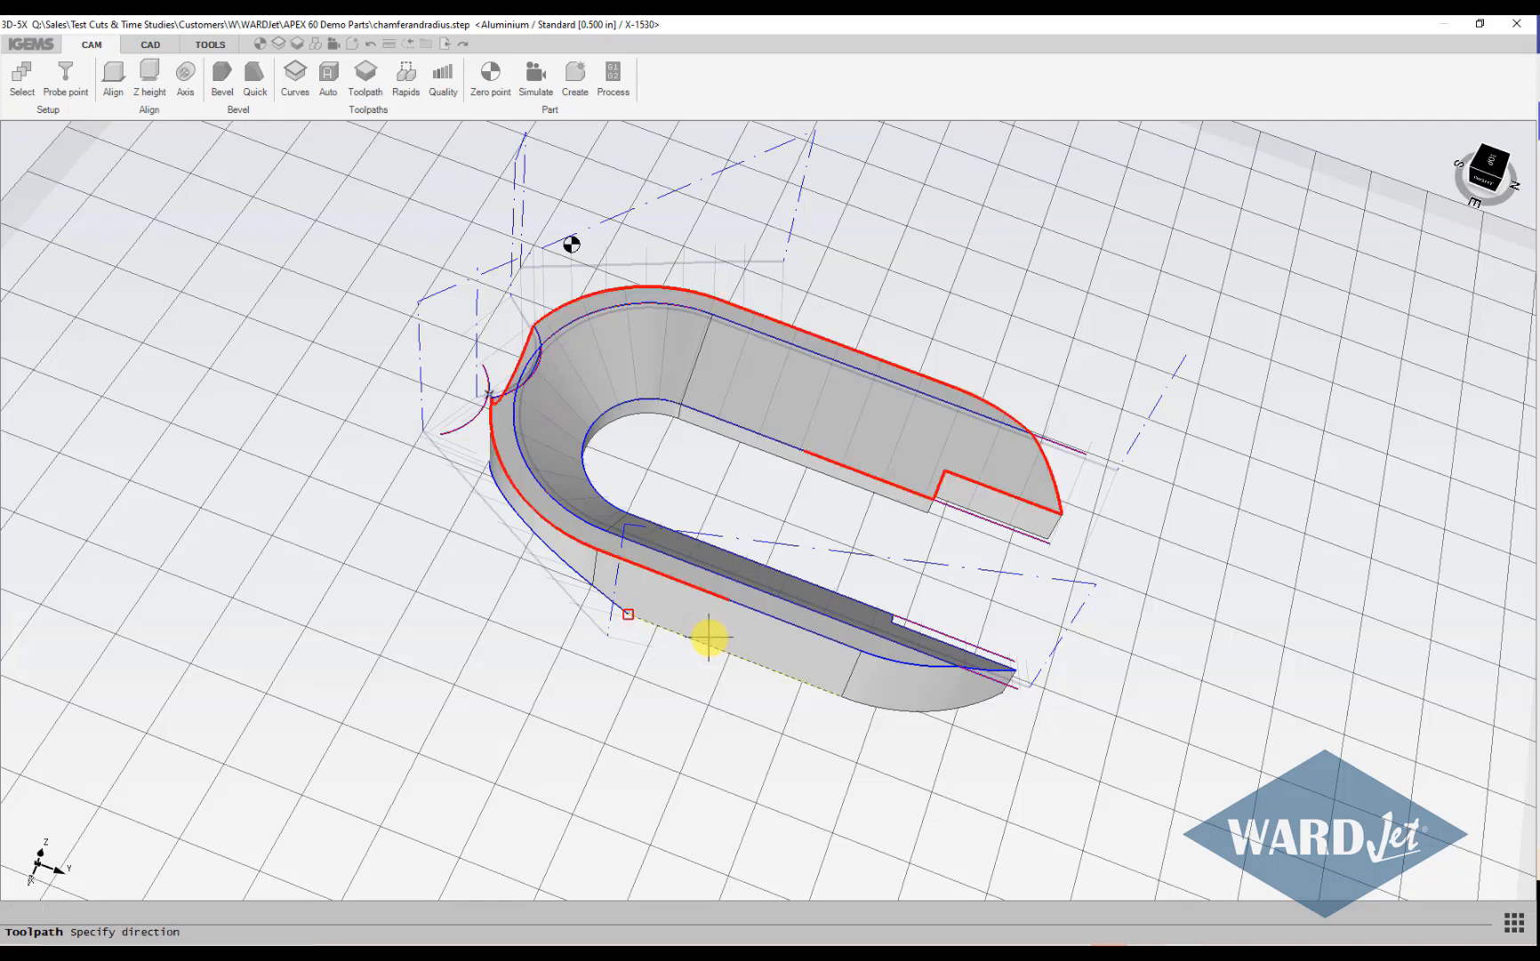
{"action": "left_click", "coordinate": [645, 585]}
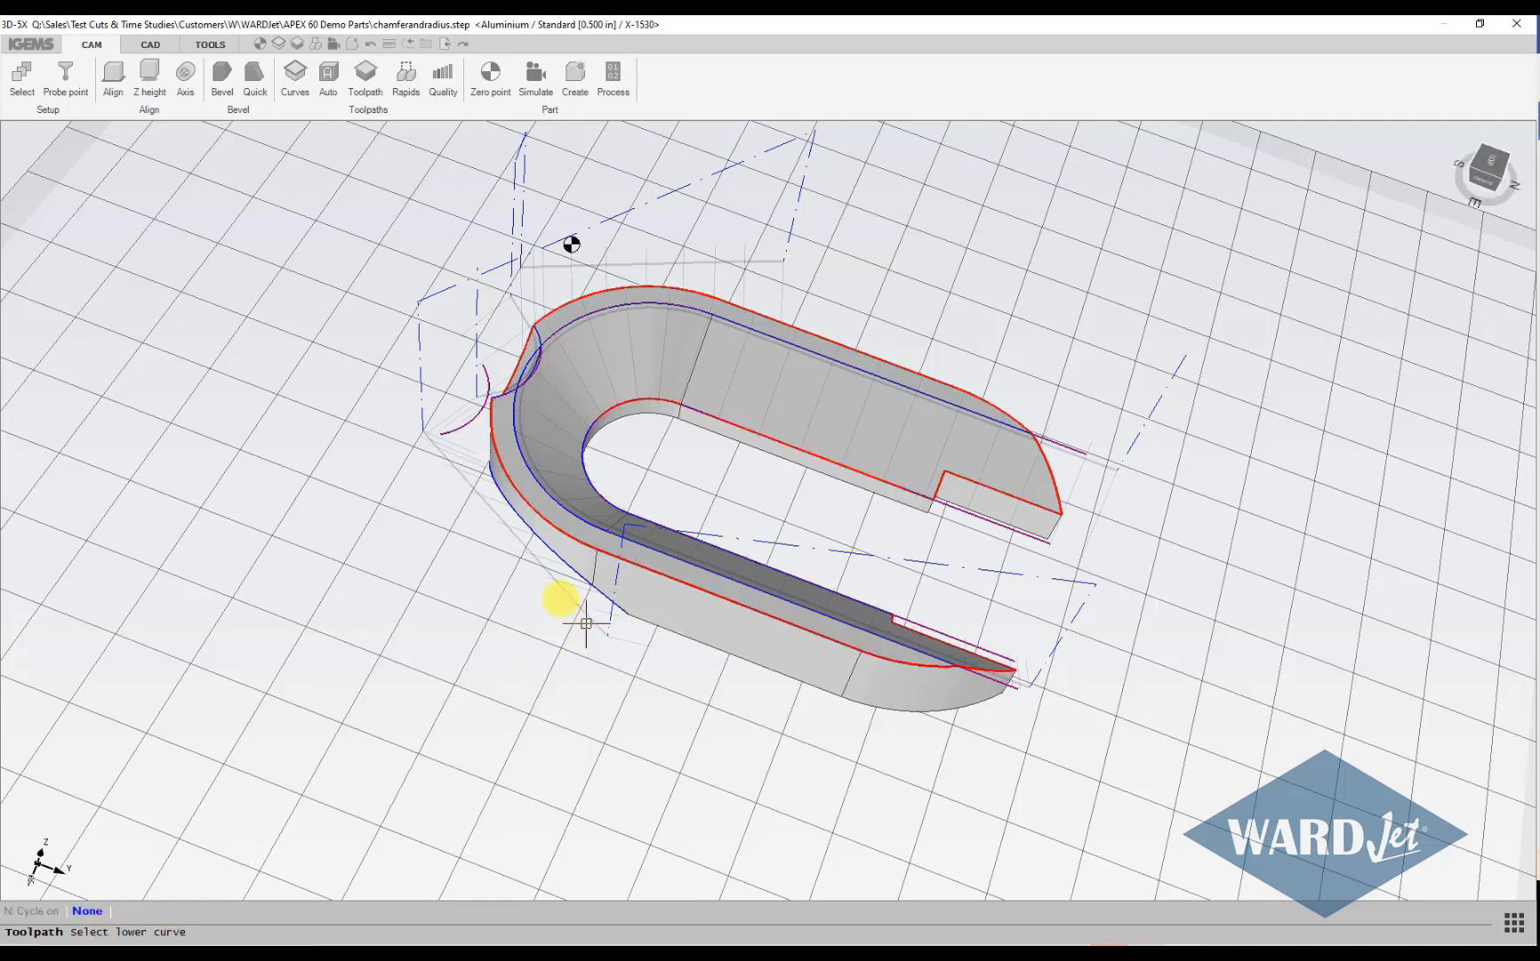
{"action": "left_click", "coordinate": [627, 622]}
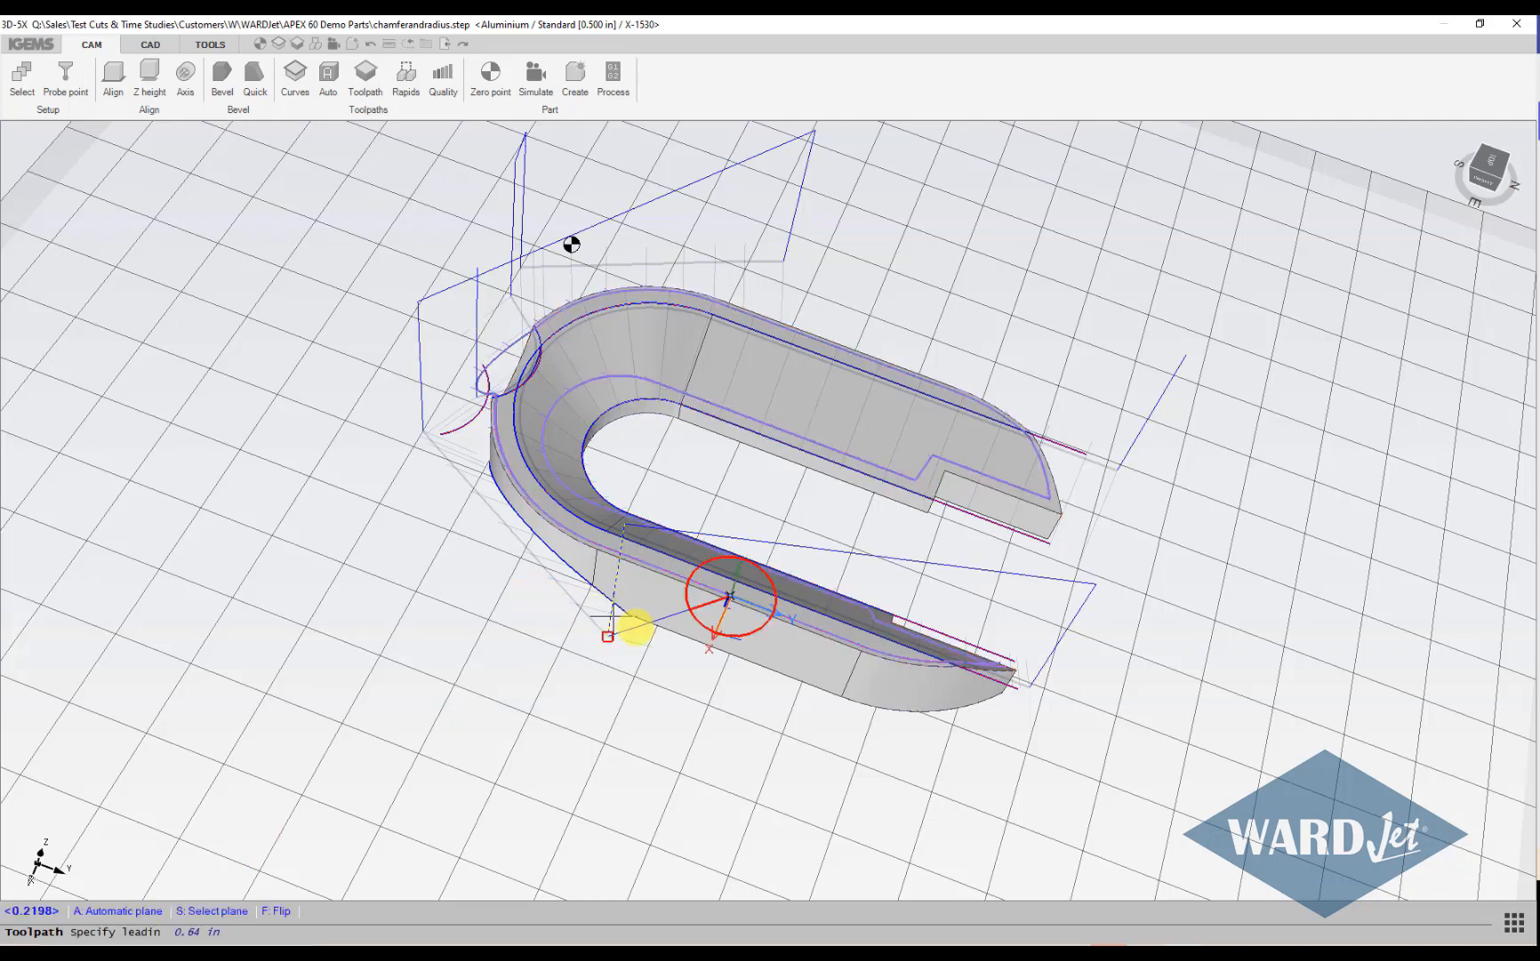
Place a 0.220 in lead-in and a 0.070 in lead-out on the outer side of the arm at the start point.
{"action": "scroll", "coordinate": [712, 622], "scroll_direction": "up", "scroll_amount": 3}
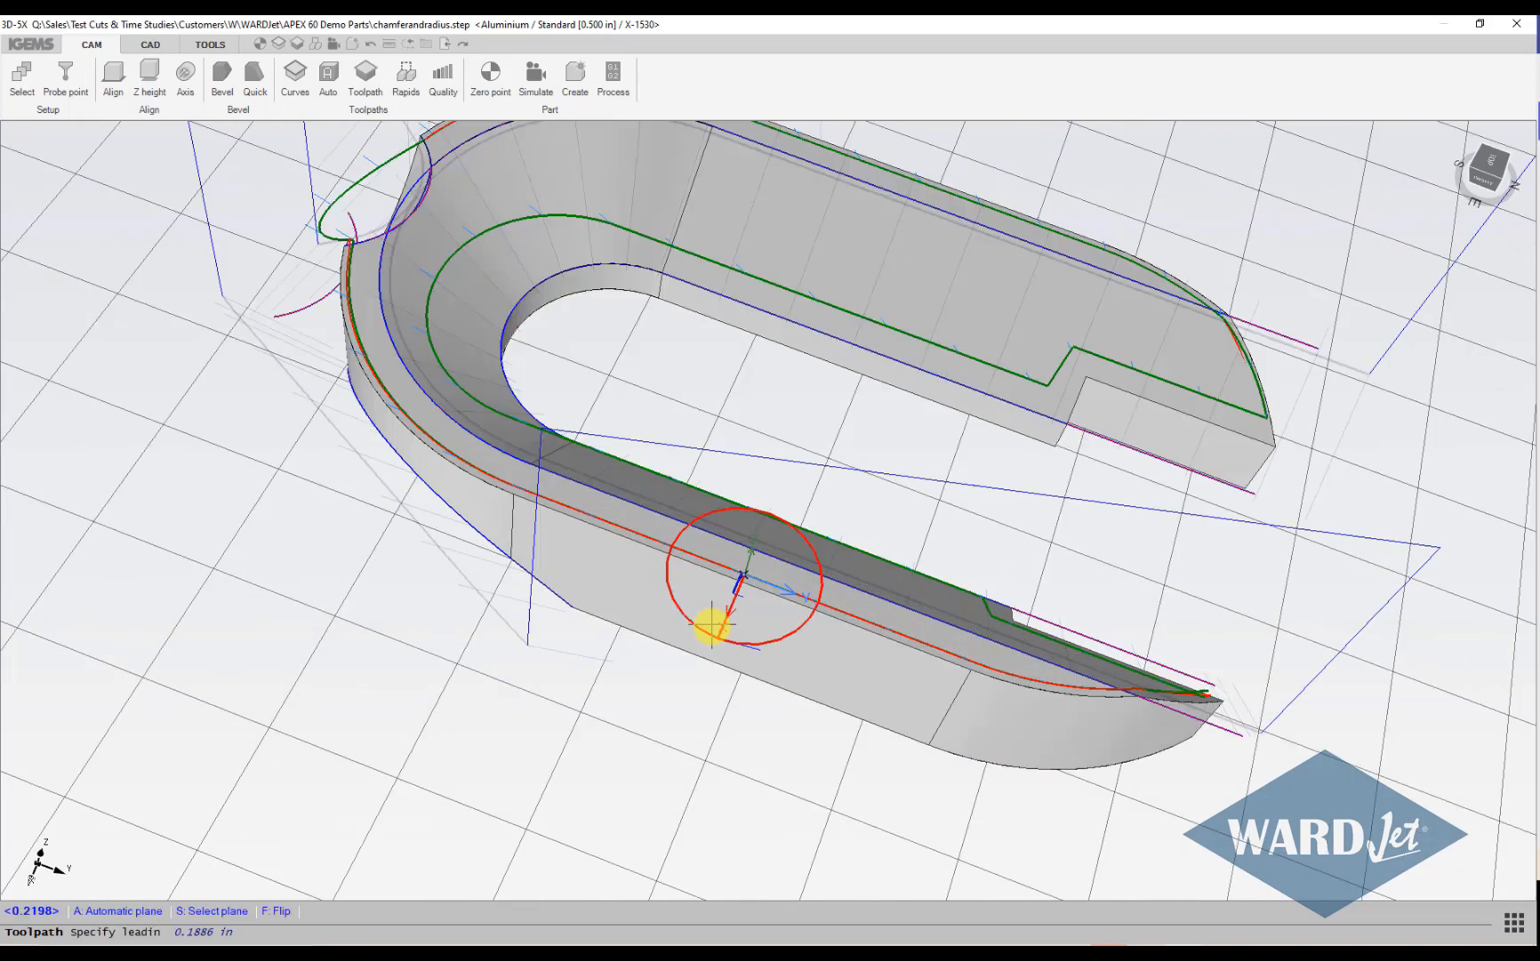
{"action": "left_click", "coordinate": [705, 691]}
{"action": "scroll", "coordinate": [705, 677], "scroll_direction": "up", "scroll_amount": 2}
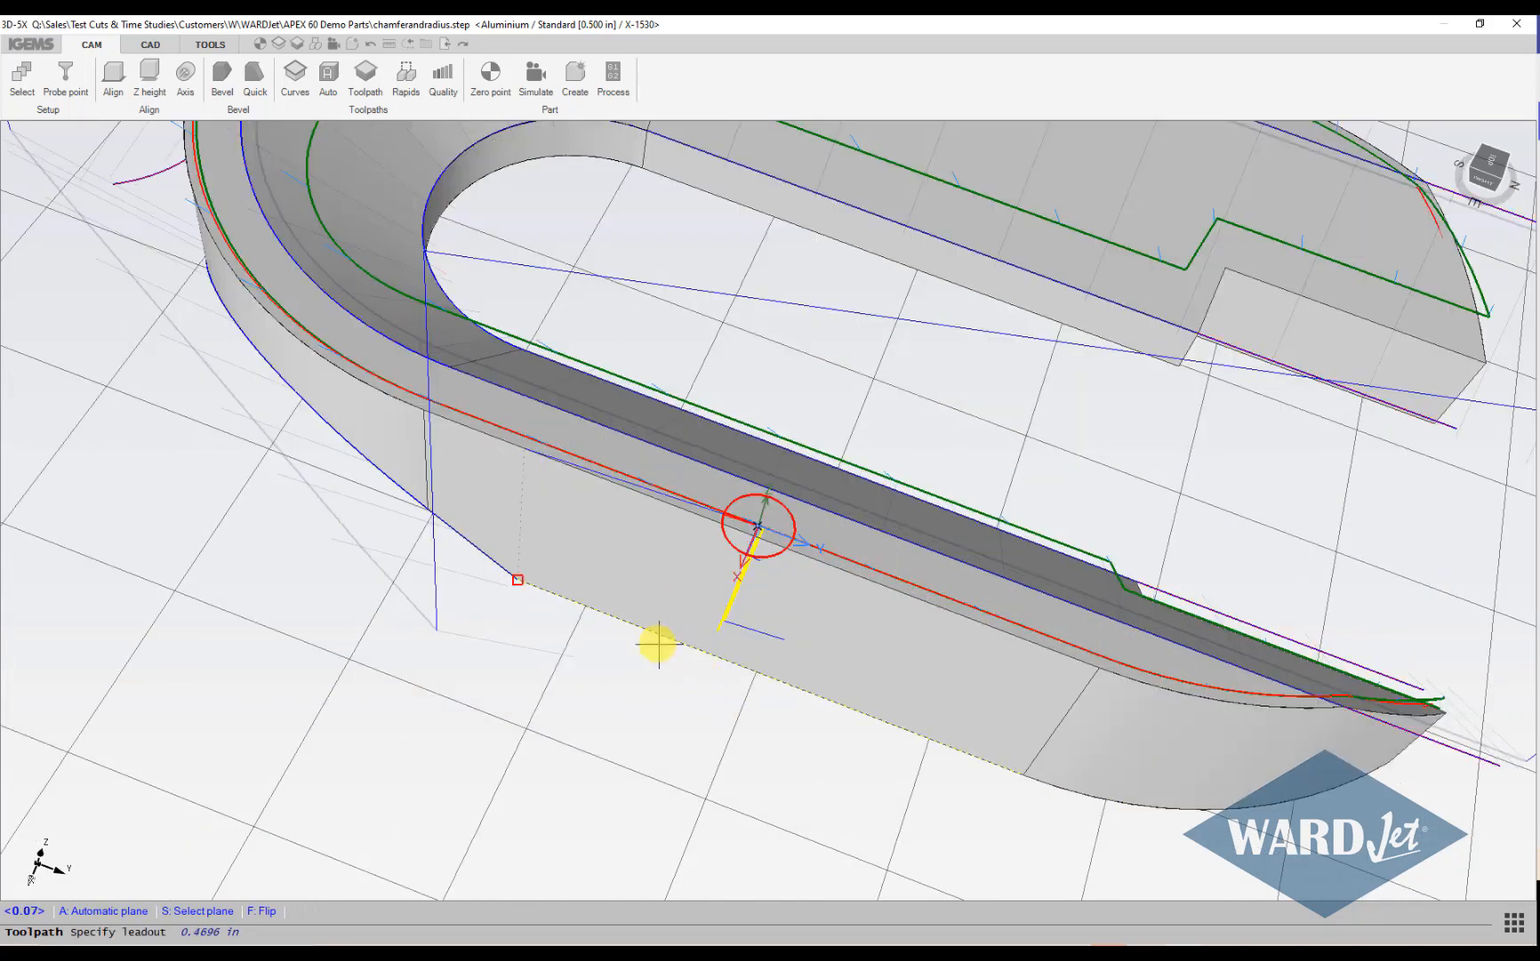
{"action": "scroll", "coordinate": [705, 609], "scroll_direction": "up", "scroll_amount": 2}
{"action": "middle_click_drag", "start_coordinate": [705, 610], "coordinate": [706, 716]}
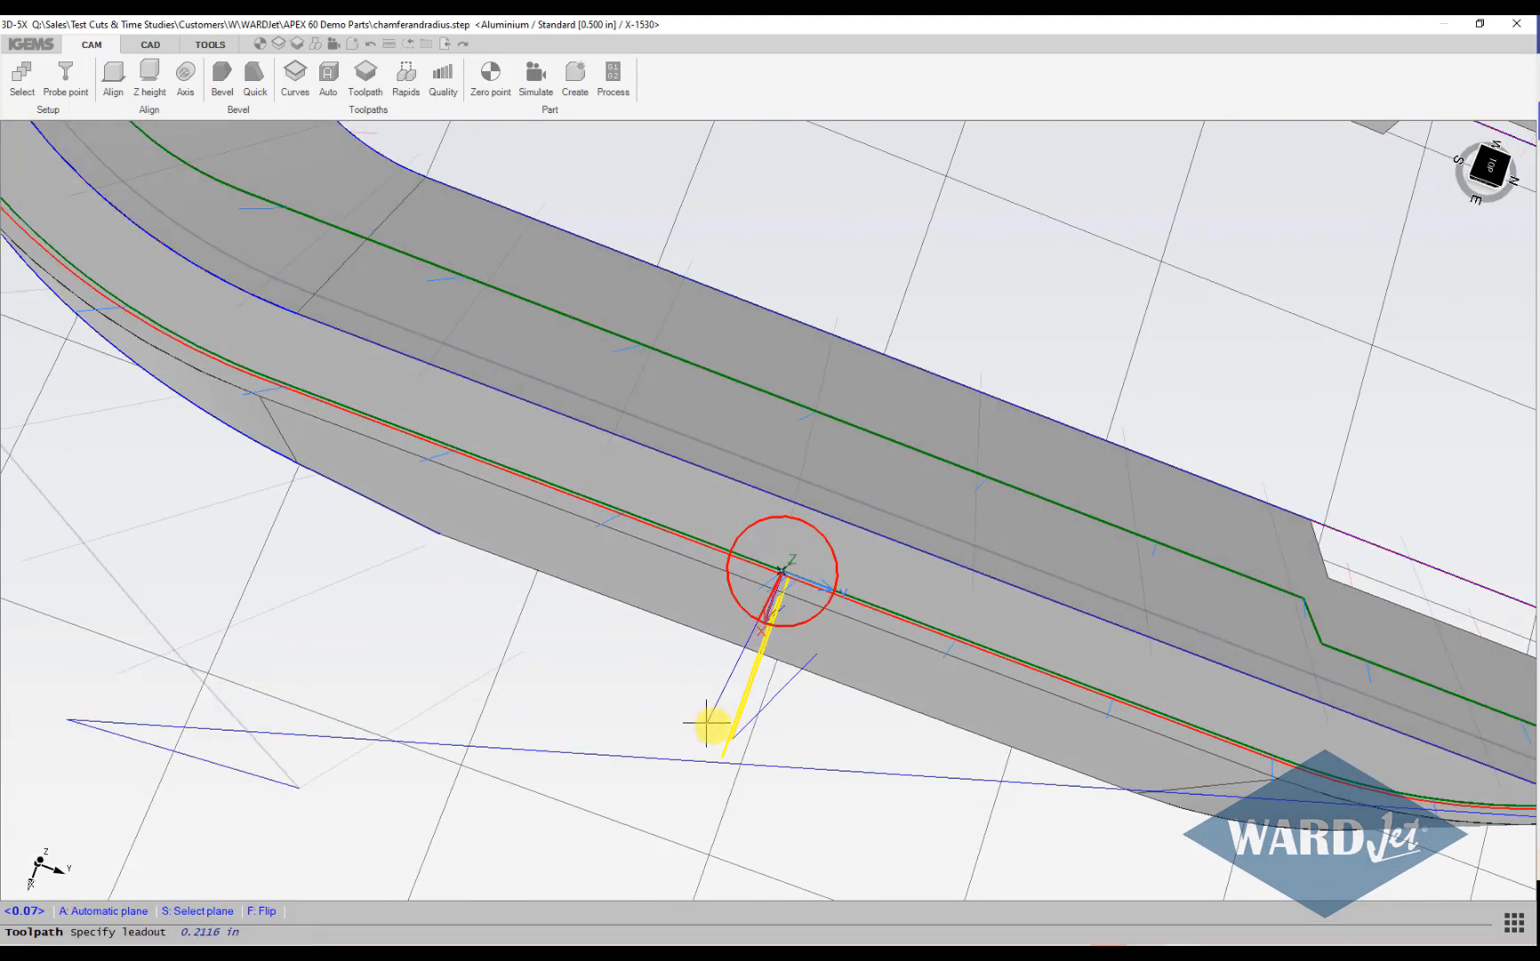
{"action": "left_click", "coordinate": [693, 848]}
{"action": "scroll", "coordinate": [715, 692], "scroll_direction": "down", "scroll_amount": 2}
{"action": "middle_click_drag", "start_coordinate": [715, 692], "coordinate": [783, 656]}
{"action": "scroll", "coordinate": [782, 639], "scroll_direction": "down", "scroll_amount": 3}
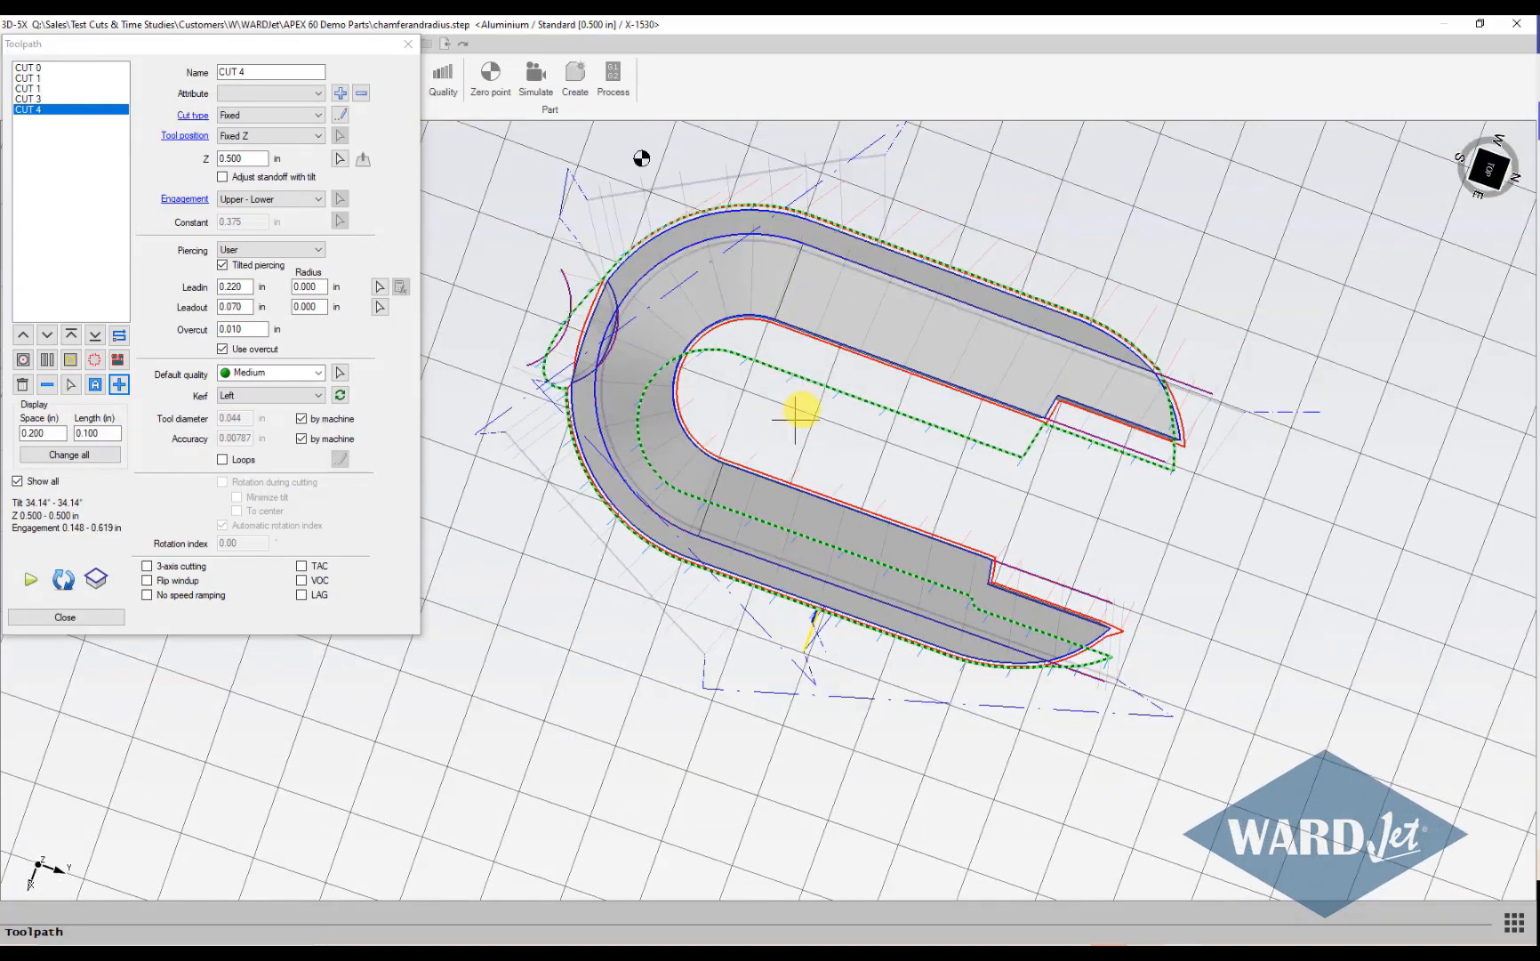
Compare CUT 4 with CUT 3 and edit the connections of CUT 4 to Straight.
{"action": "middle_click_drag", "start_coordinate": [801, 406], "coordinate": [873, 321]}
{"action": "scroll", "coordinate": [756, 422], "scroll_direction": "down", "scroll_amount": 2}
{"action": "scroll", "coordinate": [756, 422], "scroll_direction": "up", "scroll_amount": 2}
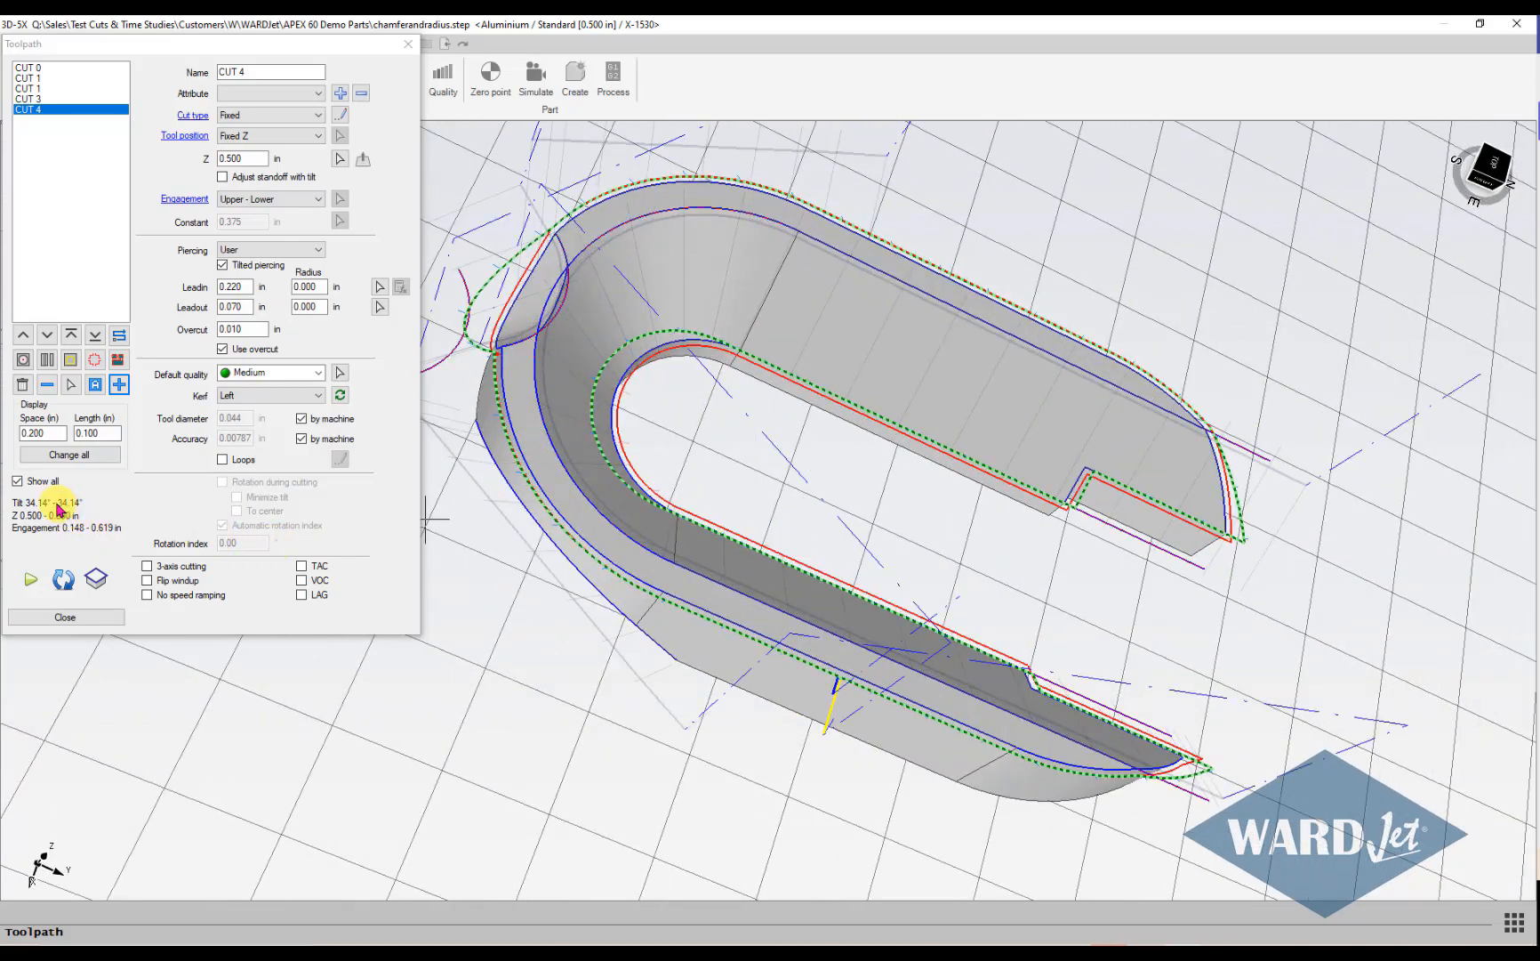
{"action": "left_click", "coordinate": [20, 100]}
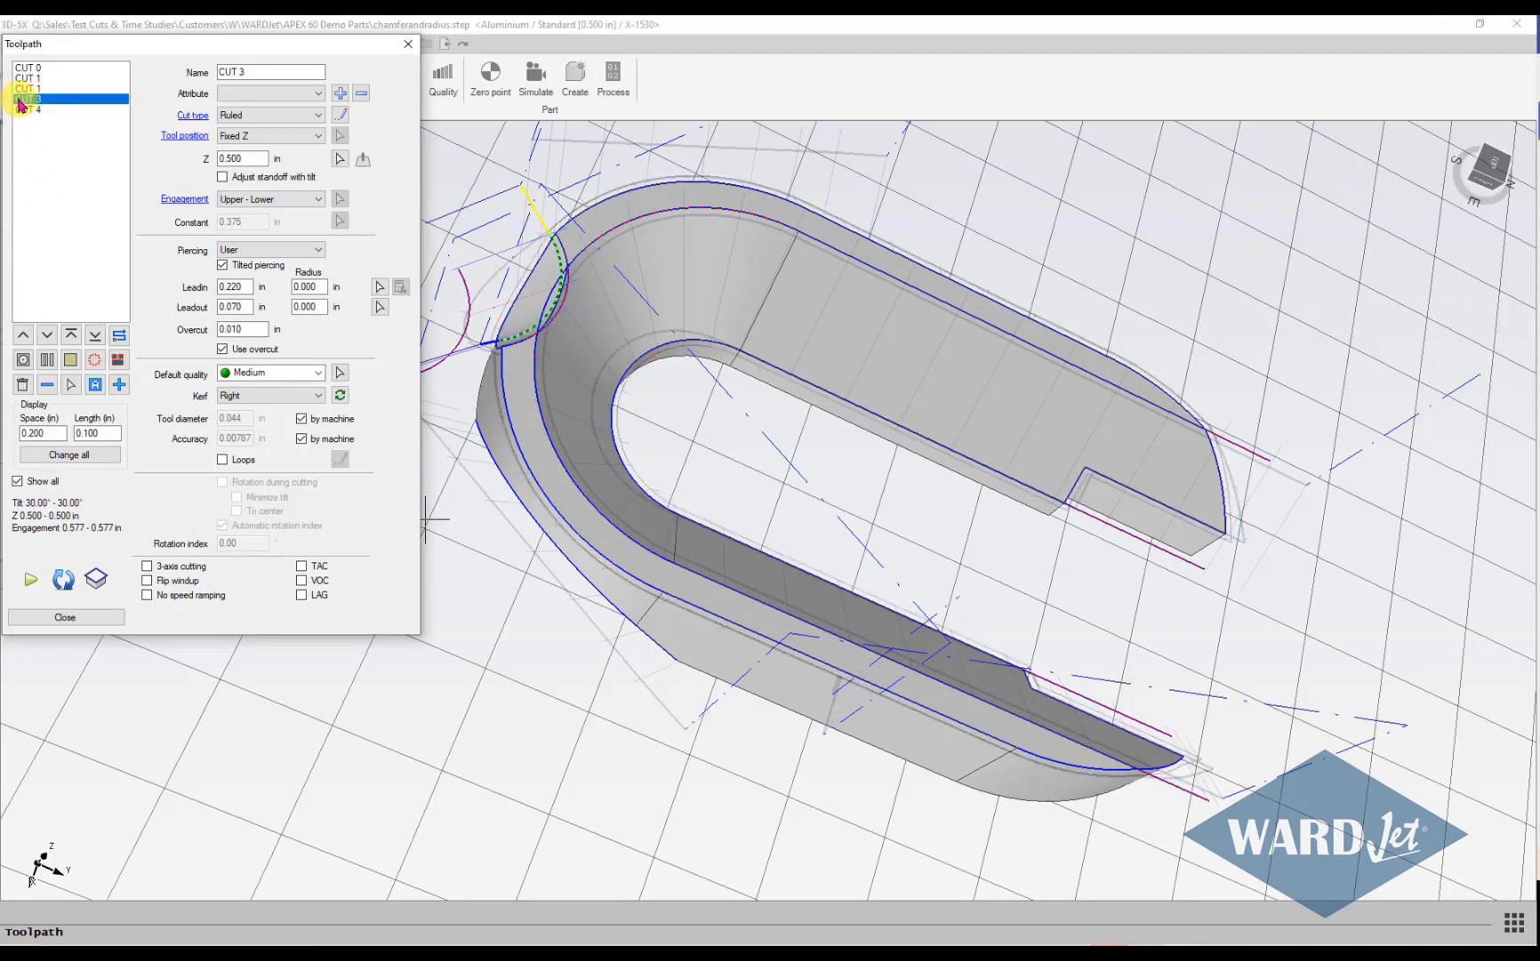
{"action": "left_click", "coordinate": [19, 109]}
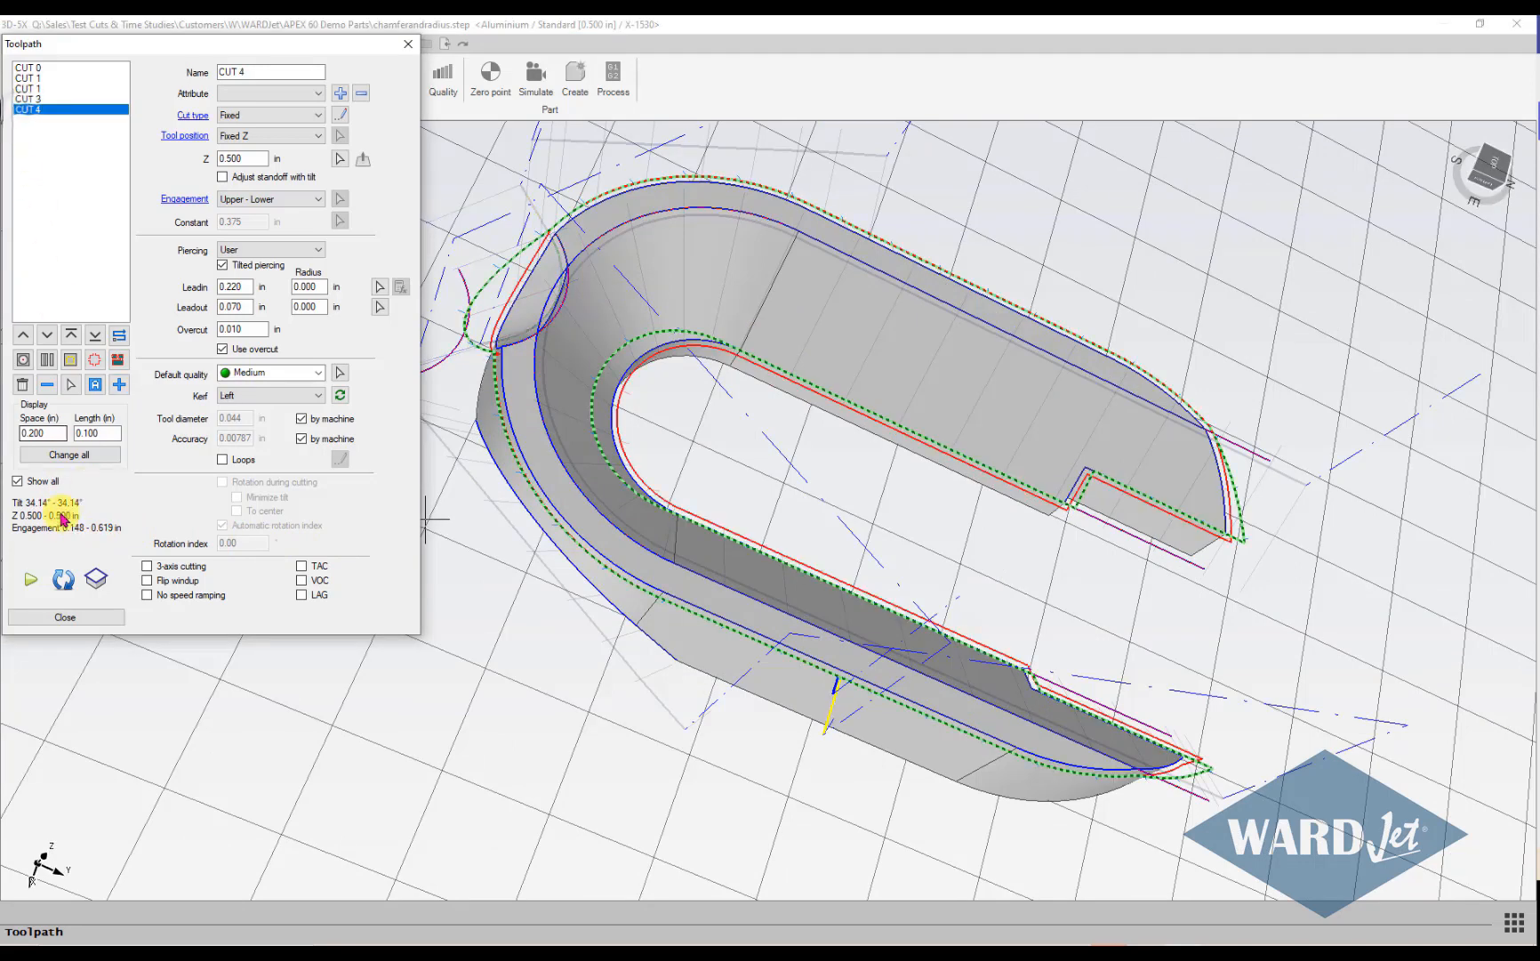
{"action": "middle_click_drag", "start_coordinate": [663, 508], "coordinate": [613, 417]}
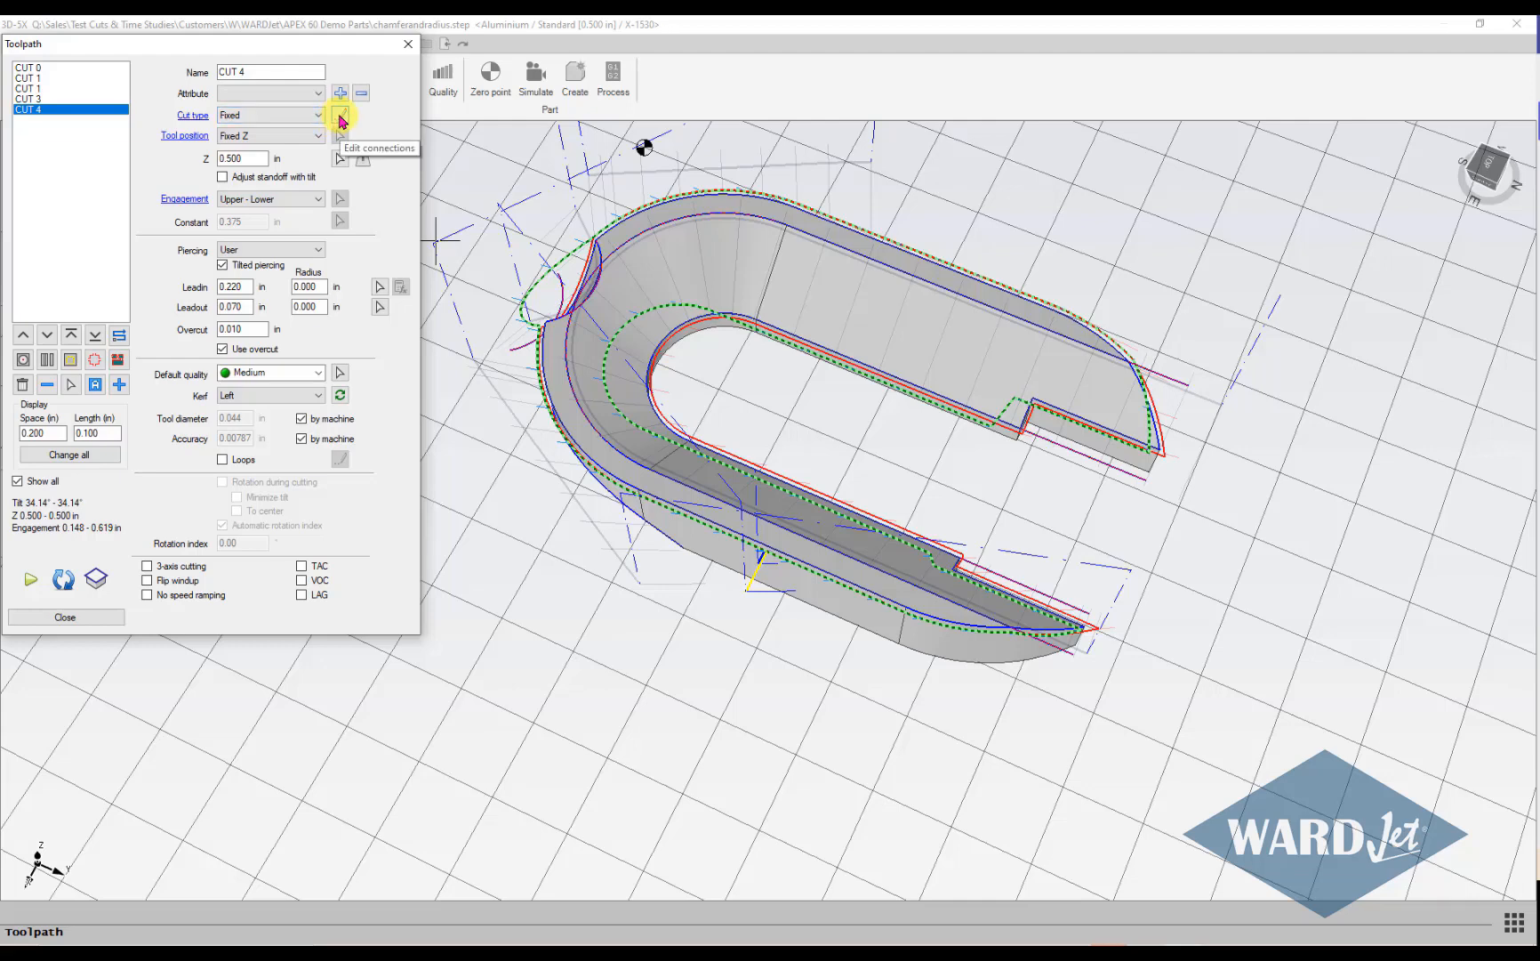
{"action": "left_click", "coordinate": [341, 117]}
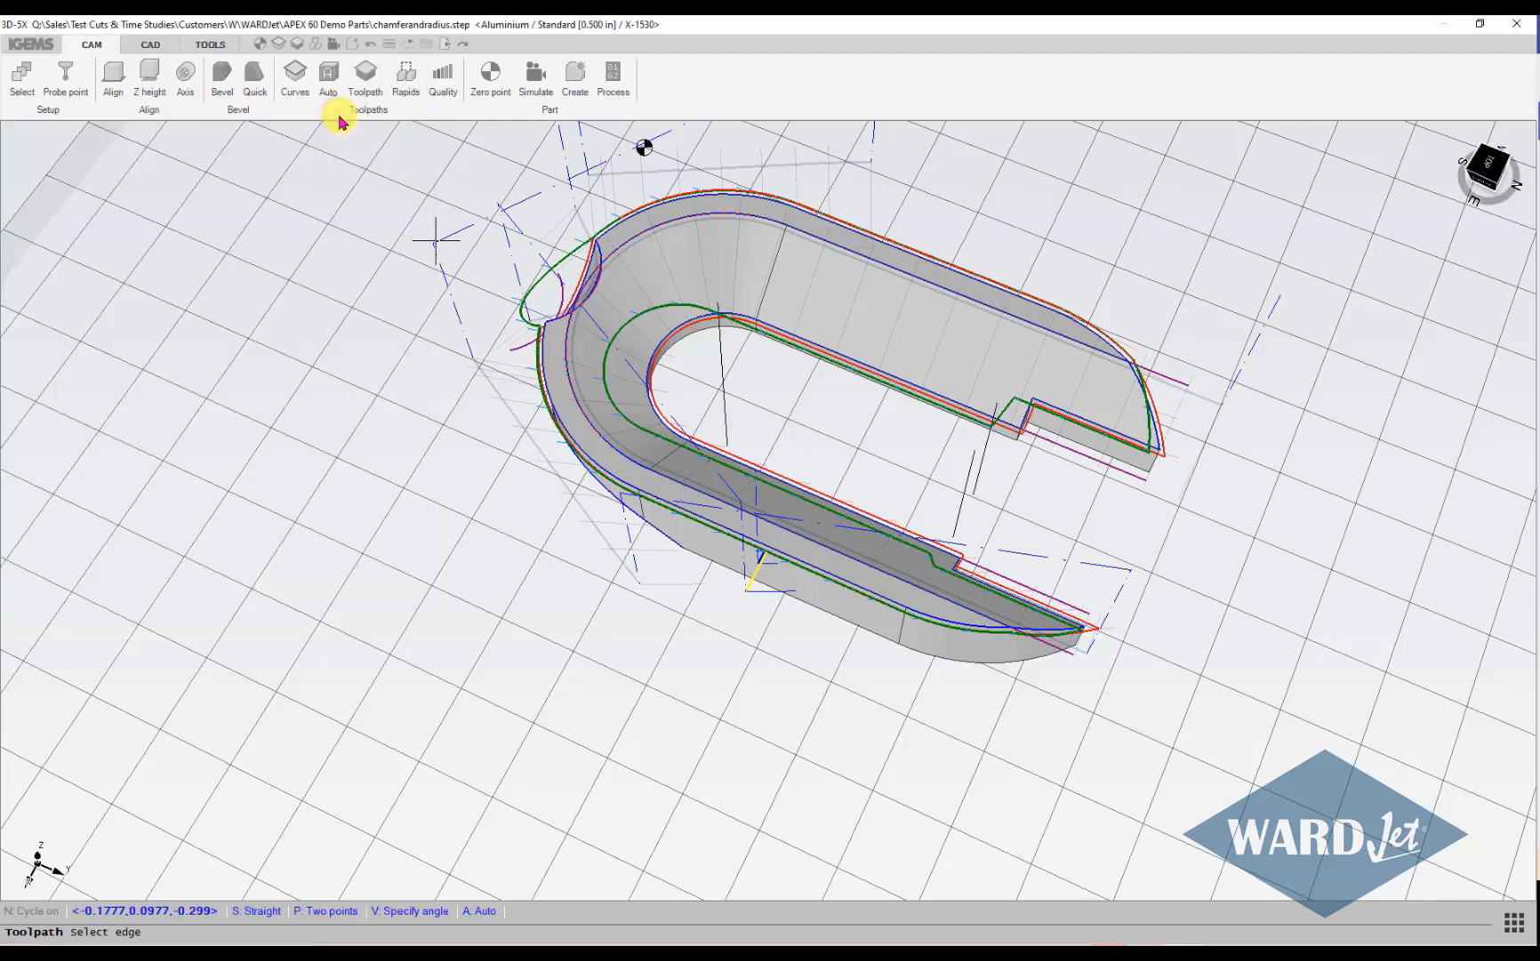
{"action": "left_click", "coordinate": [250, 920]}
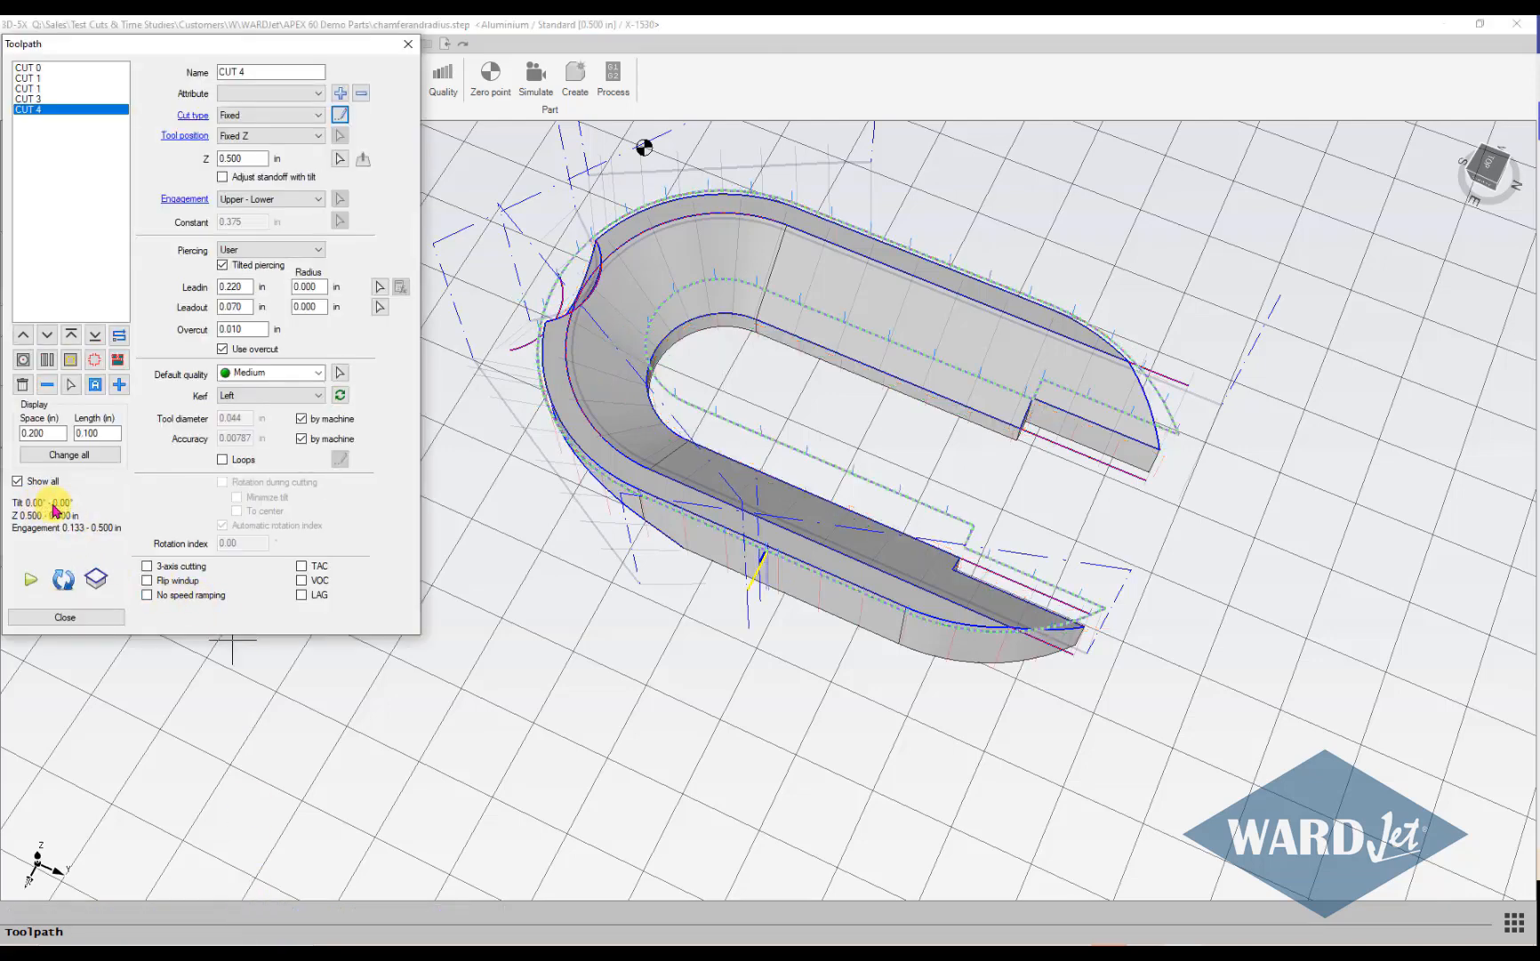
Set the engagement of CUT 4 to Tool - Table / Plane.
{"action": "middle_click_drag", "start_coordinate": [501, 535], "coordinate": [802, 444]}
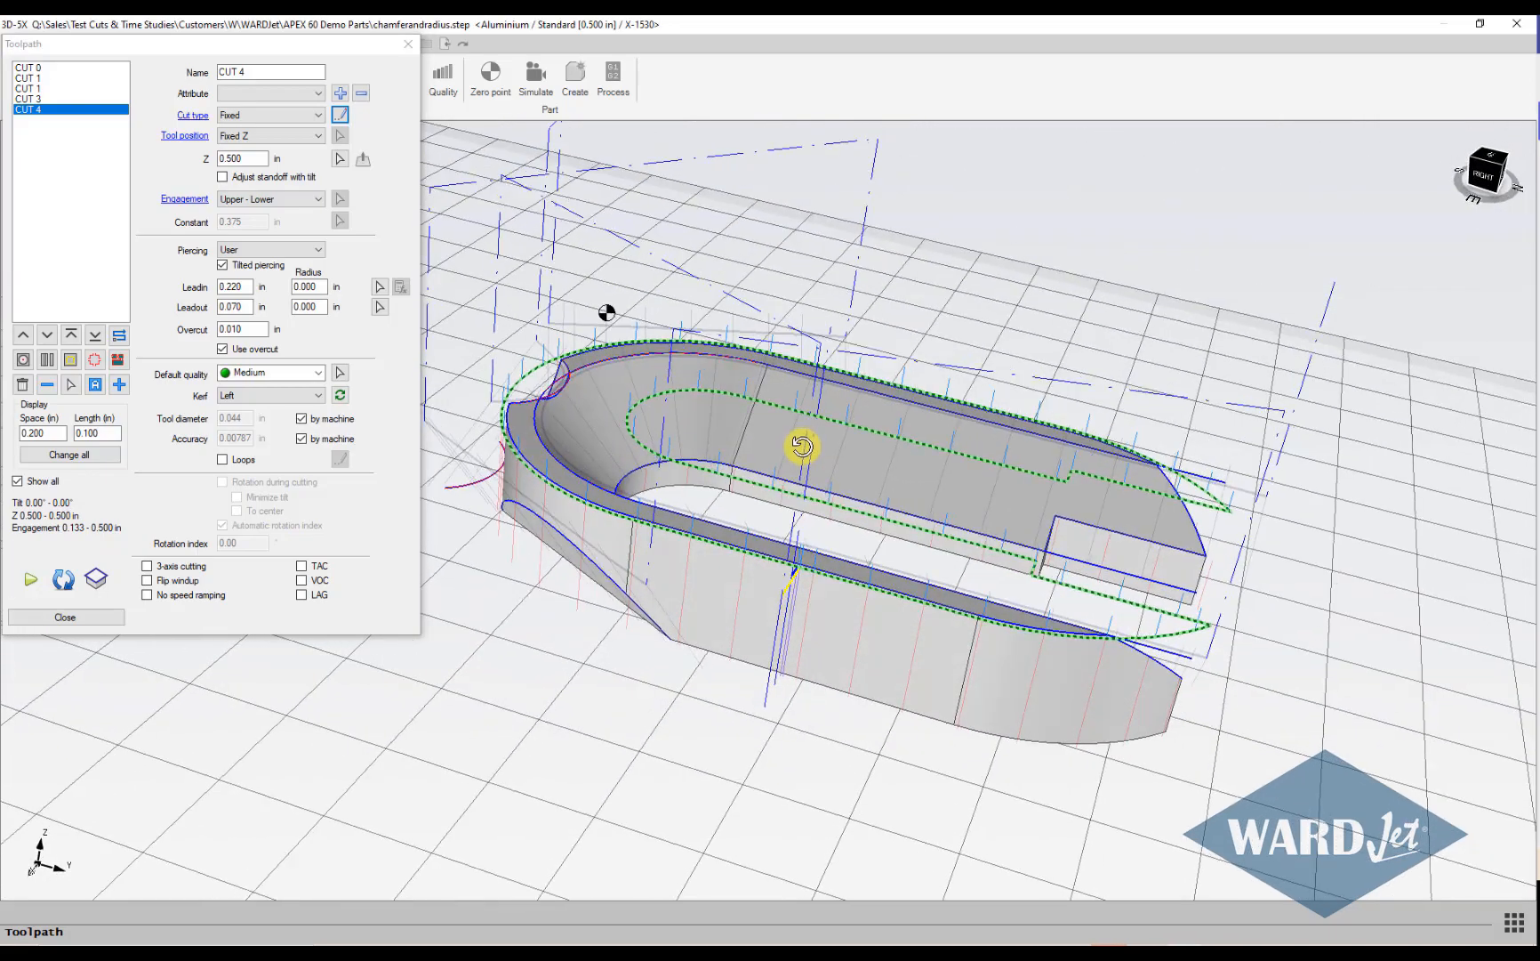
{"action": "left_click", "coordinate": [261, 201]}
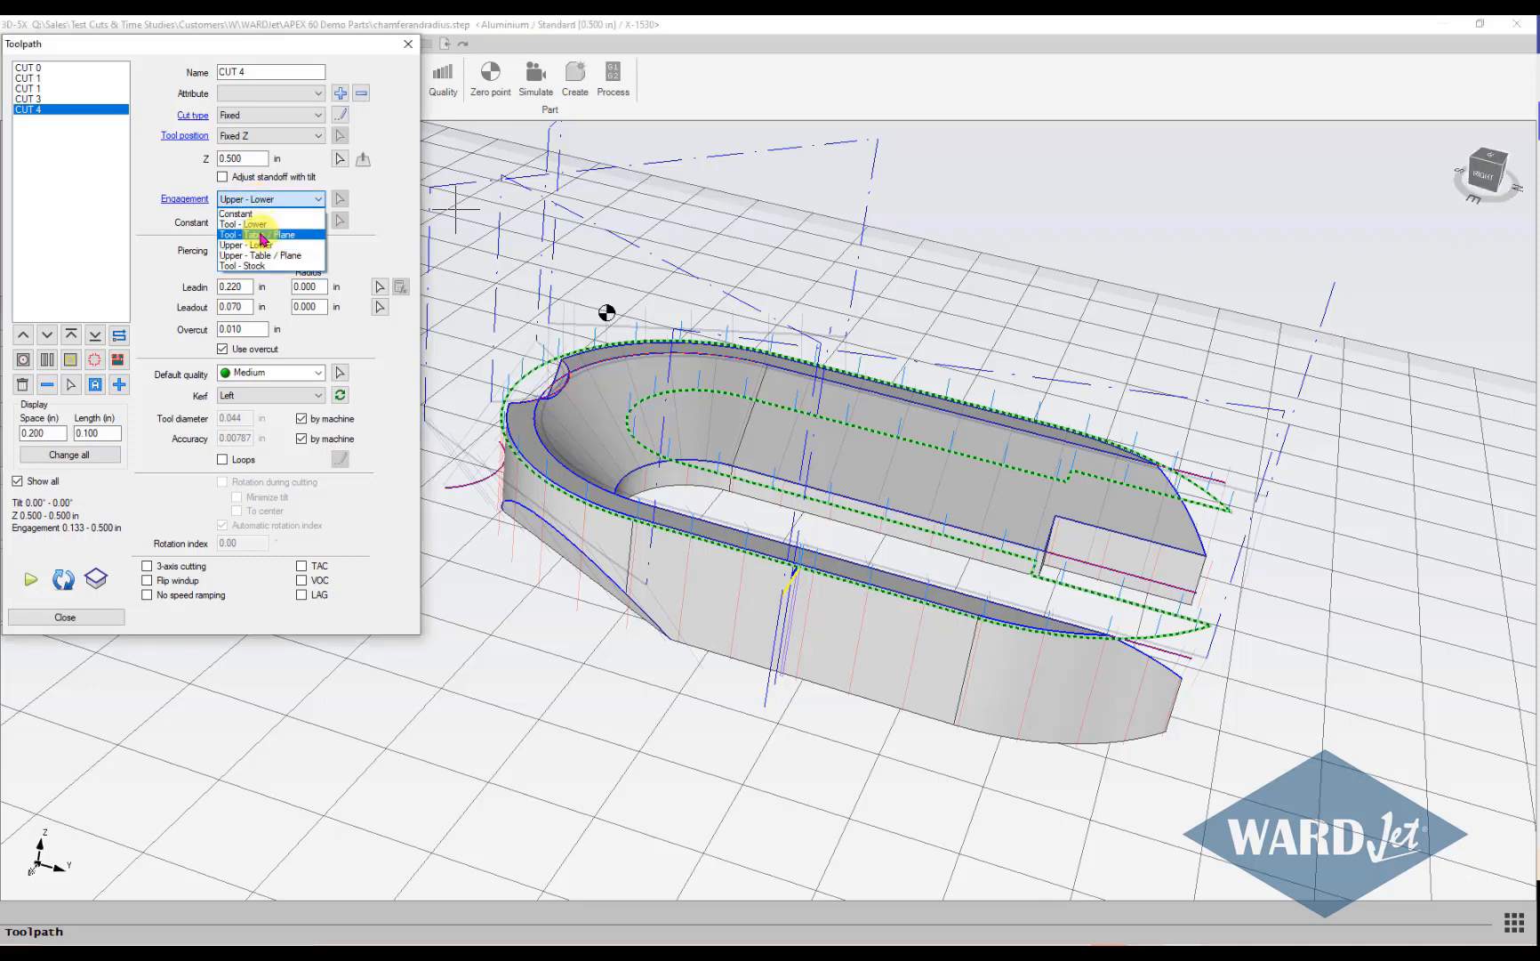
{"action": "left_click", "coordinate": [261, 235]}
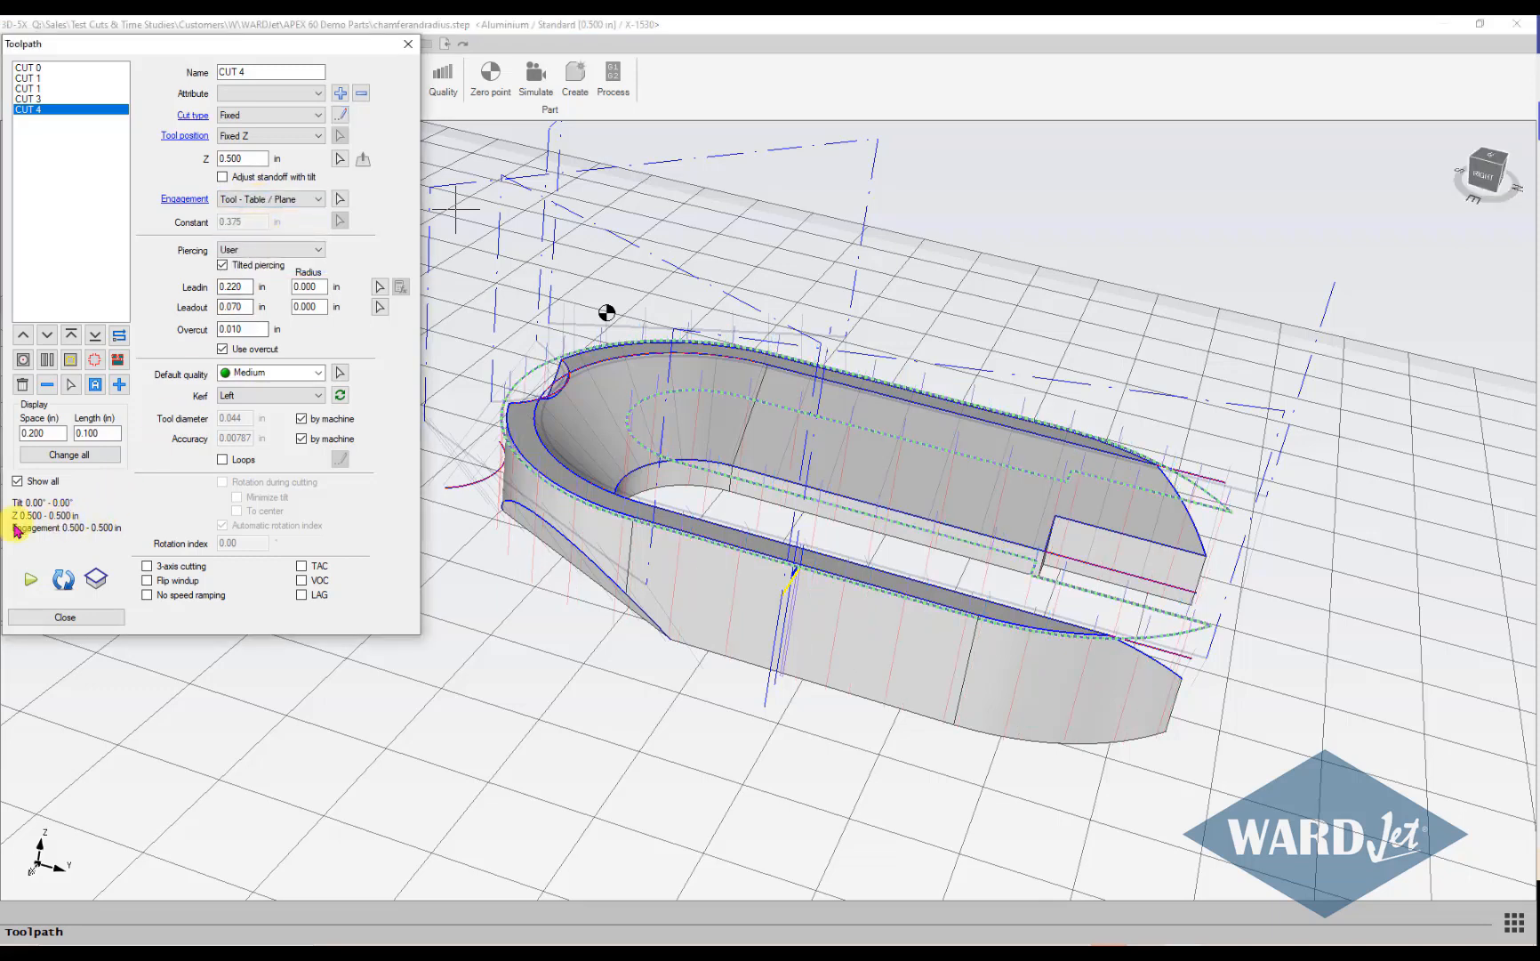
Inspect the lead-in and lead-out of CUT 4 up close and turn off its overcut.
{"action": "scroll", "coordinate": [783, 574], "scroll_direction": "up", "scroll_amount": 1}
{"action": "scroll", "coordinate": [783, 578], "scroll_direction": "down", "scroll_amount": 3}
{"action": "mouse_move", "coordinate": [783, 583]}
{"action": "middle_mouse_down"}
{"action": "mouse_move", "coordinate": [784, 619]}
{"action": "mouse_move", "coordinate": [798, 589]}
{"action": "middle_mouse_up"}
{"action": "scroll", "coordinate": [798, 587], "scroll_direction": "up", "scroll_amount": 4}
{"action": "scroll", "coordinate": [799, 582], "scroll_direction": "up", "scroll_amount": 5}
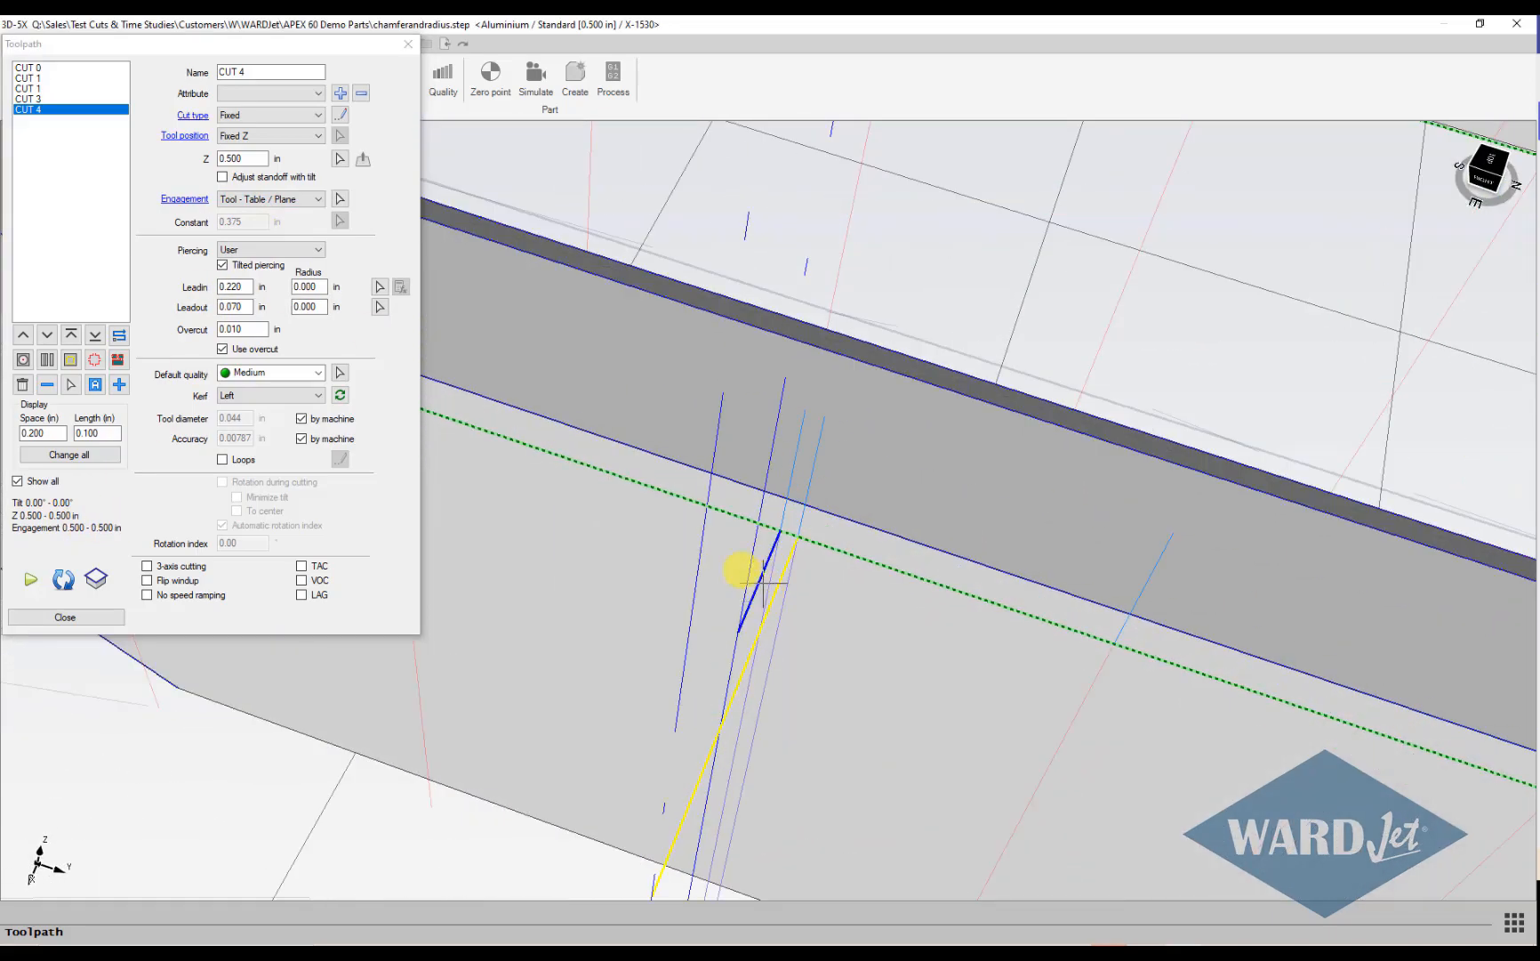
{"action": "left_click", "coordinate": [249, 331]}
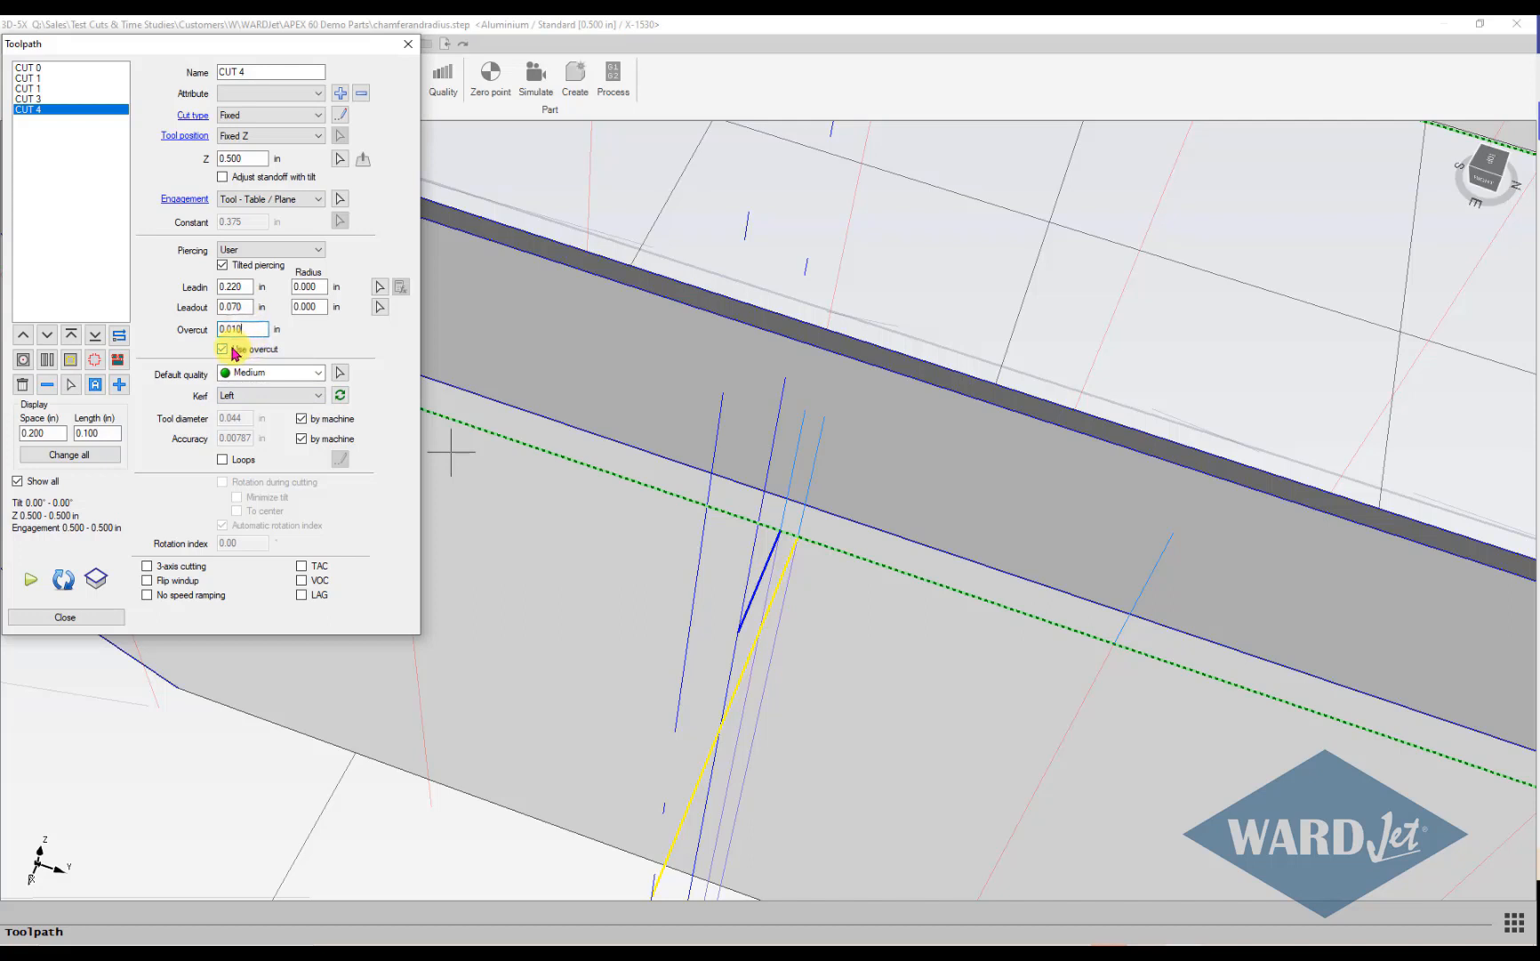
{"action": "left_click", "coordinate": [223, 349]}
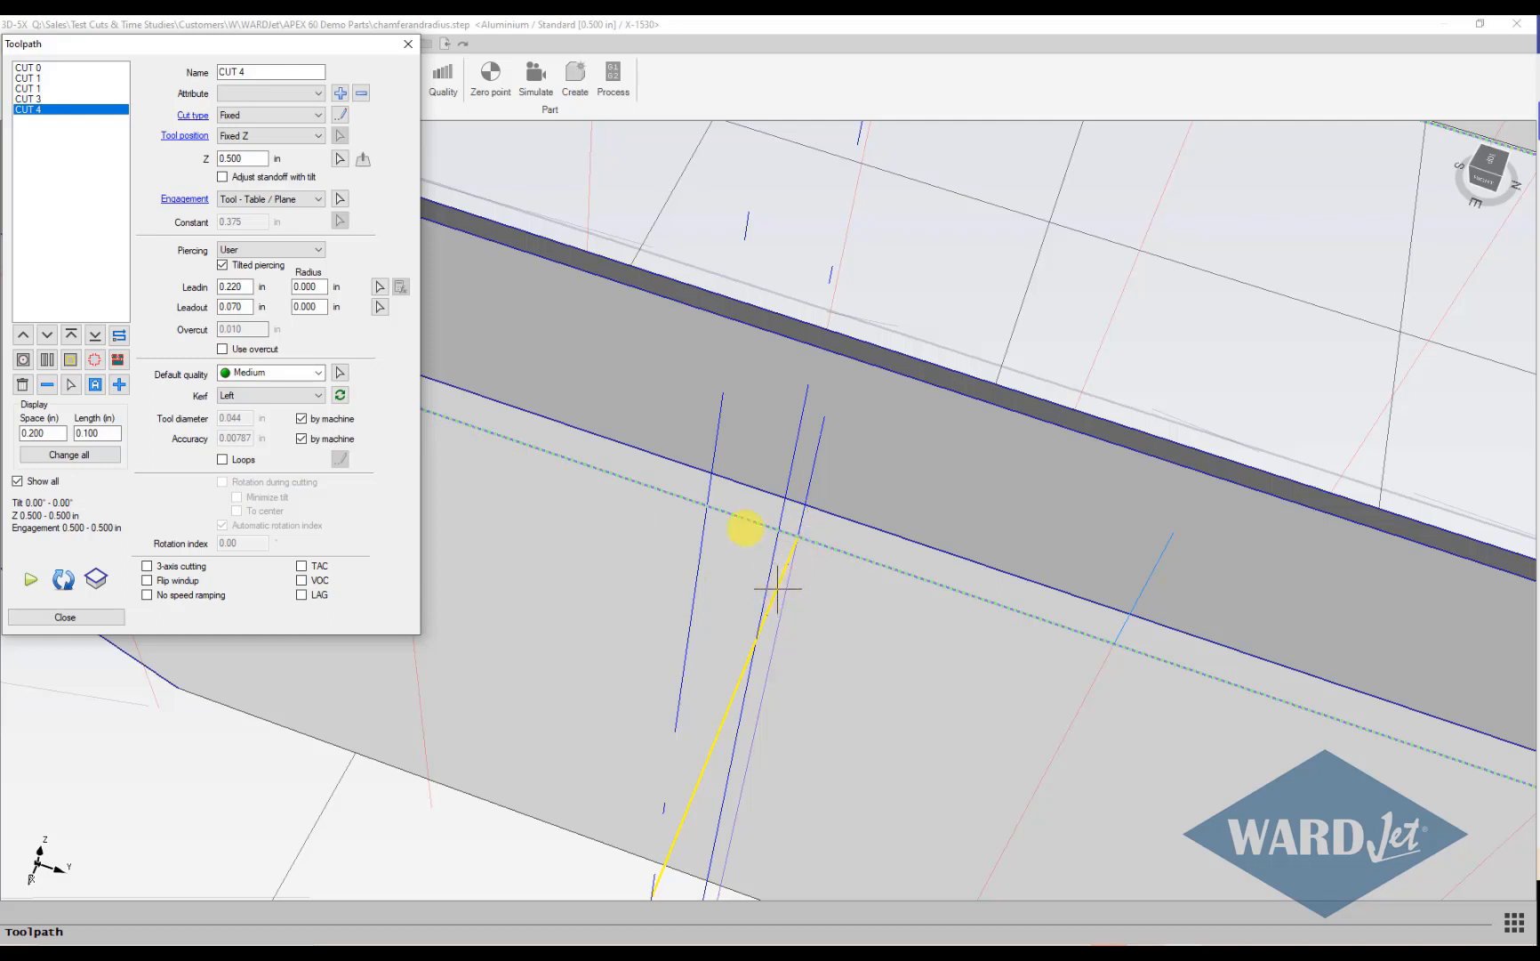
Turn on the overcut of CUT 4 and set it to -0.055 in.
{"action": "left_click", "coordinate": [239, 347]}
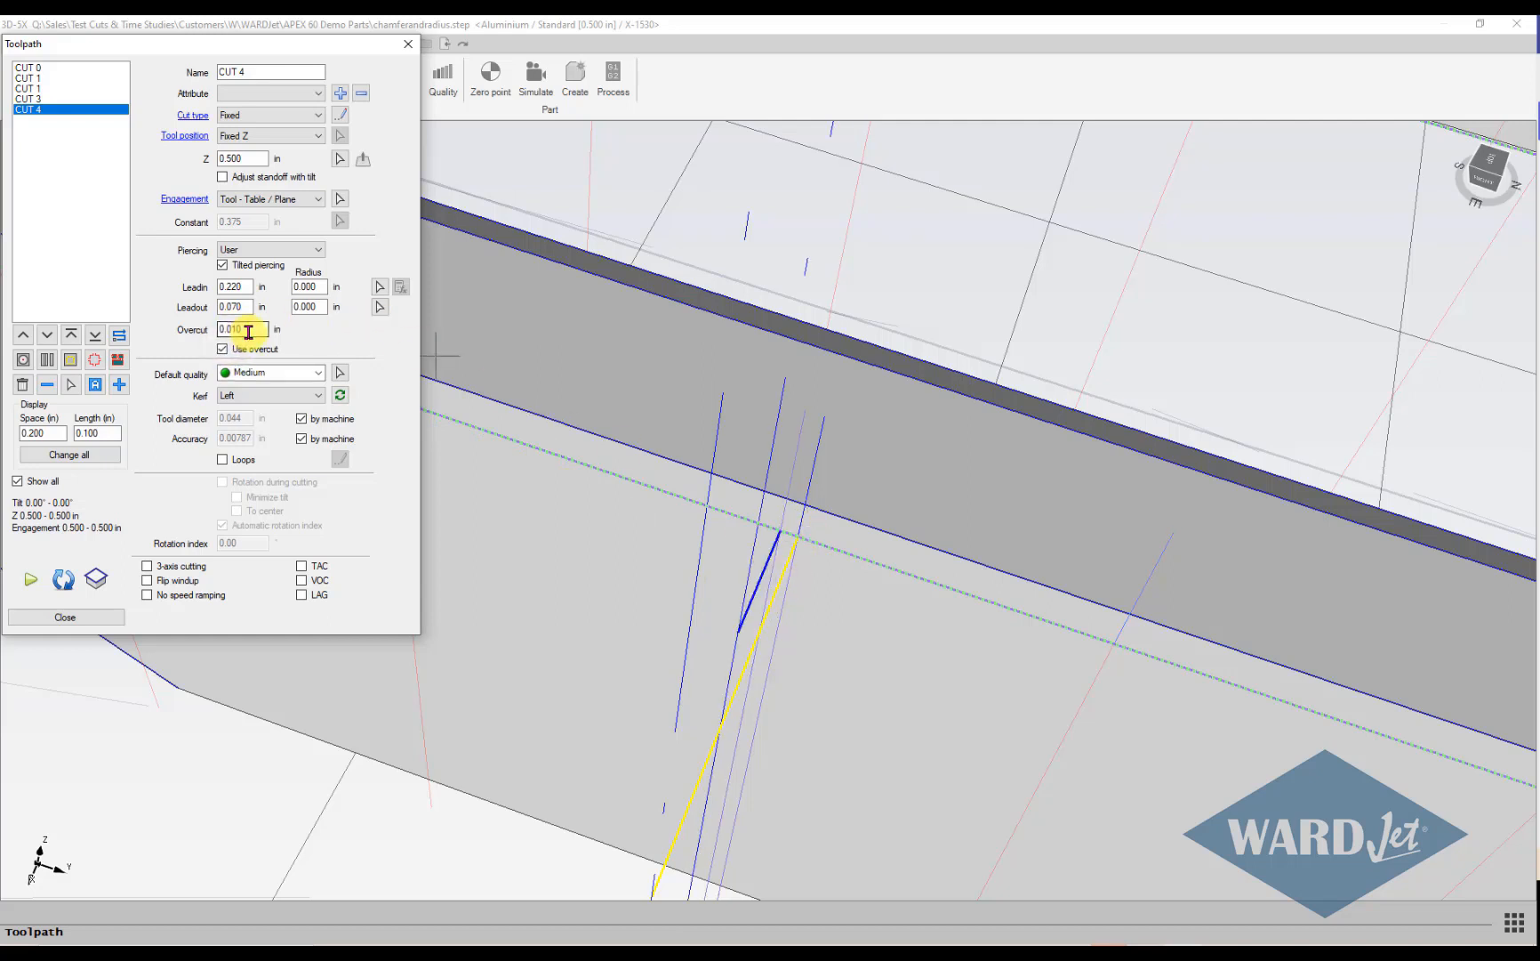
{"action": "left_click_drag", "start_coordinate": [234, 328], "coordinate": [206, 330]}
{"action": "left_click", "coordinate": [242, 306]}
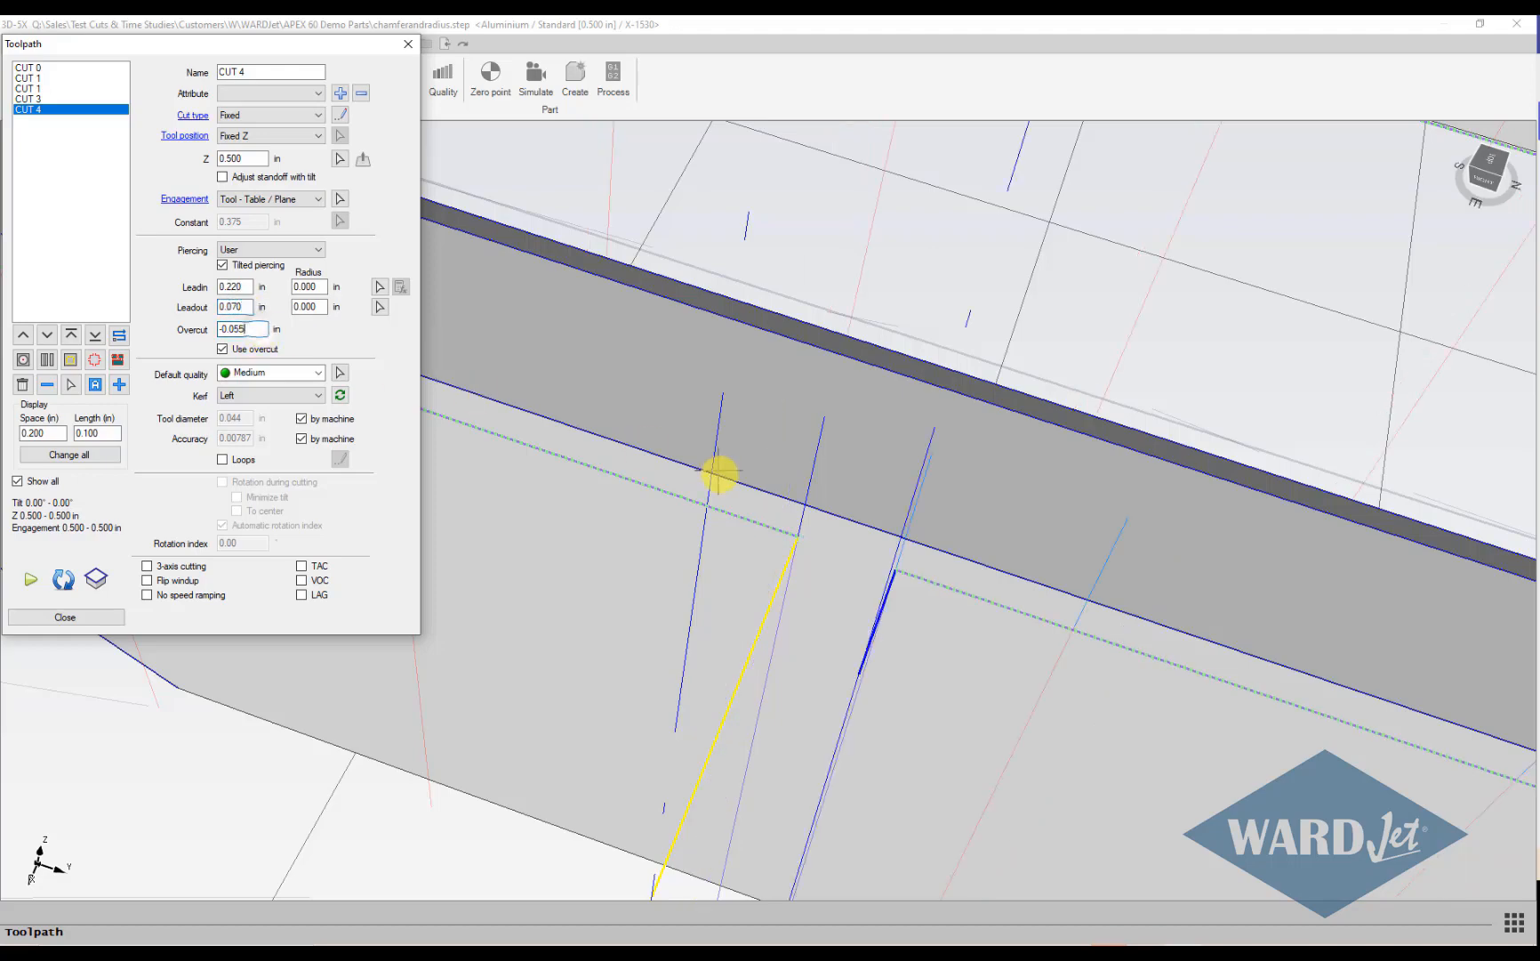
Examine the gap between the lead-in and lead-out of CUT 4 up close, and the whole perimeter toolpath around the part.
{"action": "middle_click_drag", "start_coordinate": [719, 472], "coordinate": [733, 545]}
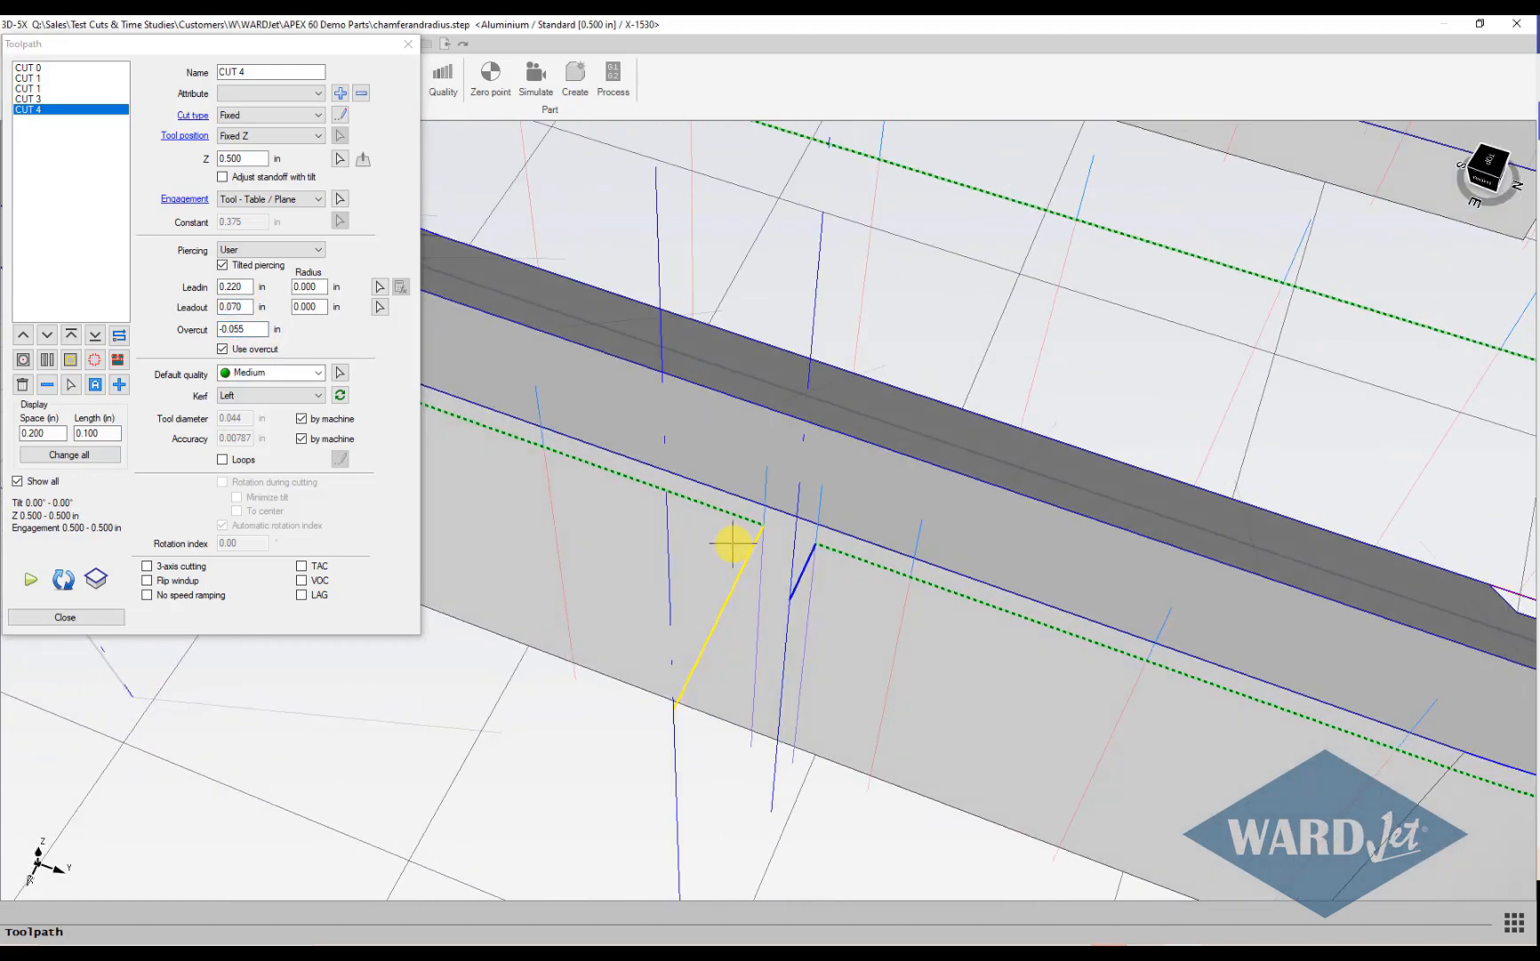
{"action": "scroll", "coordinate": [779, 568], "scroll_direction": "up", "scroll_amount": 3}
{"action": "scroll", "coordinate": [779, 569], "scroll_direction": "down", "scroll_amount": 4}
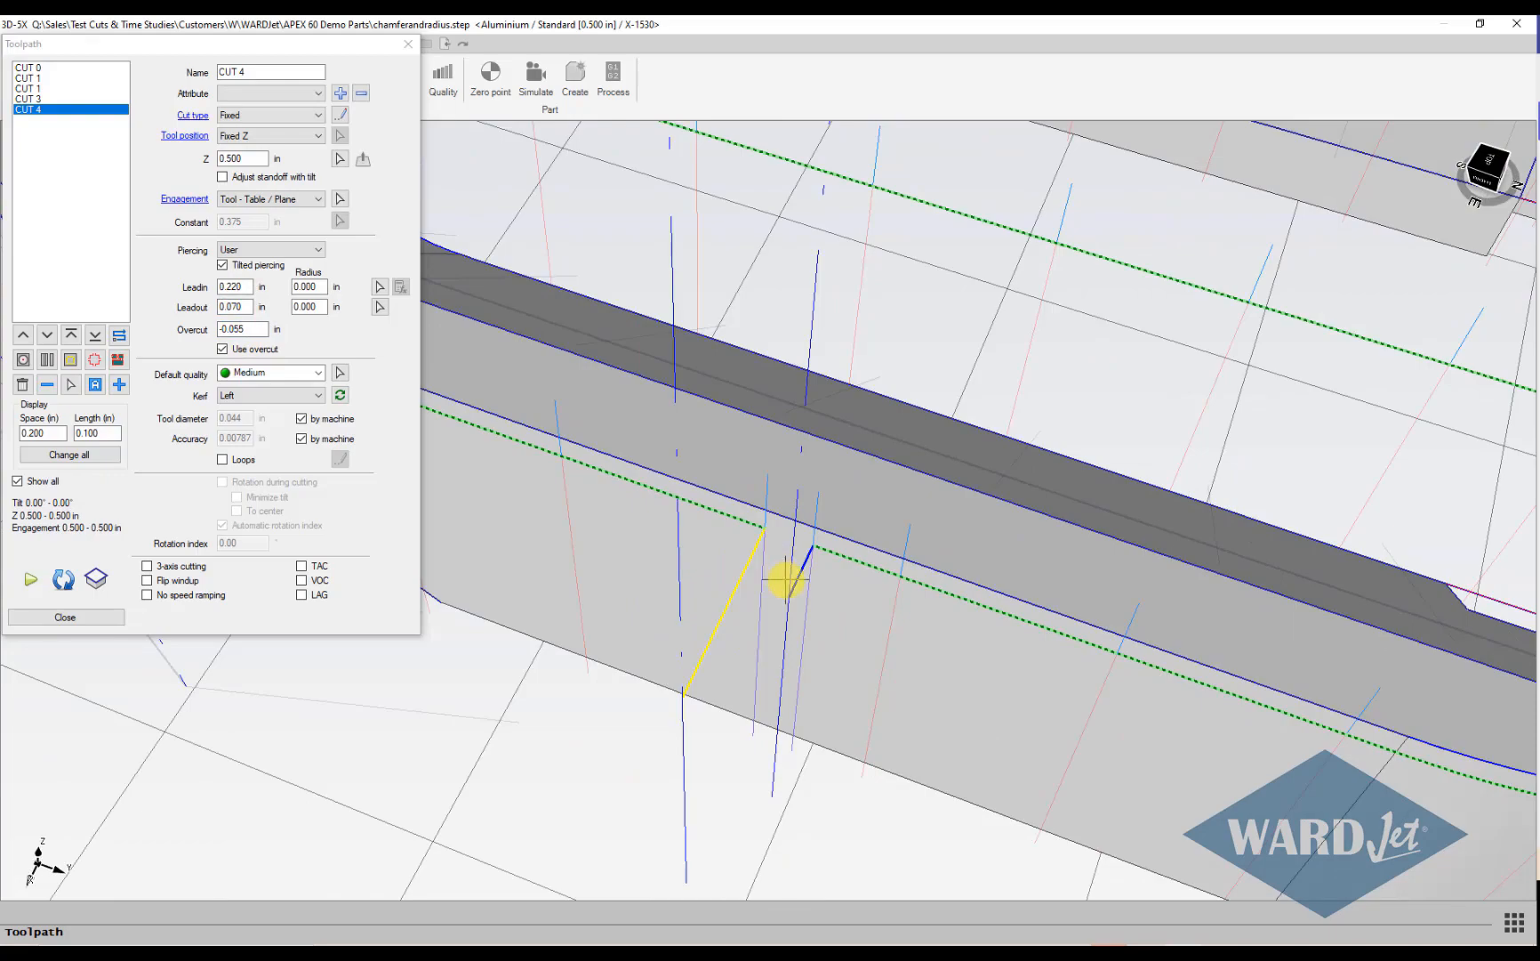
{"action": "scroll", "coordinate": [786, 580], "scroll_direction": "up", "scroll_amount": 1}
{"action": "scroll", "coordinate": [780, 579], "scroll_direction": "down", "scroll_amount": 5}
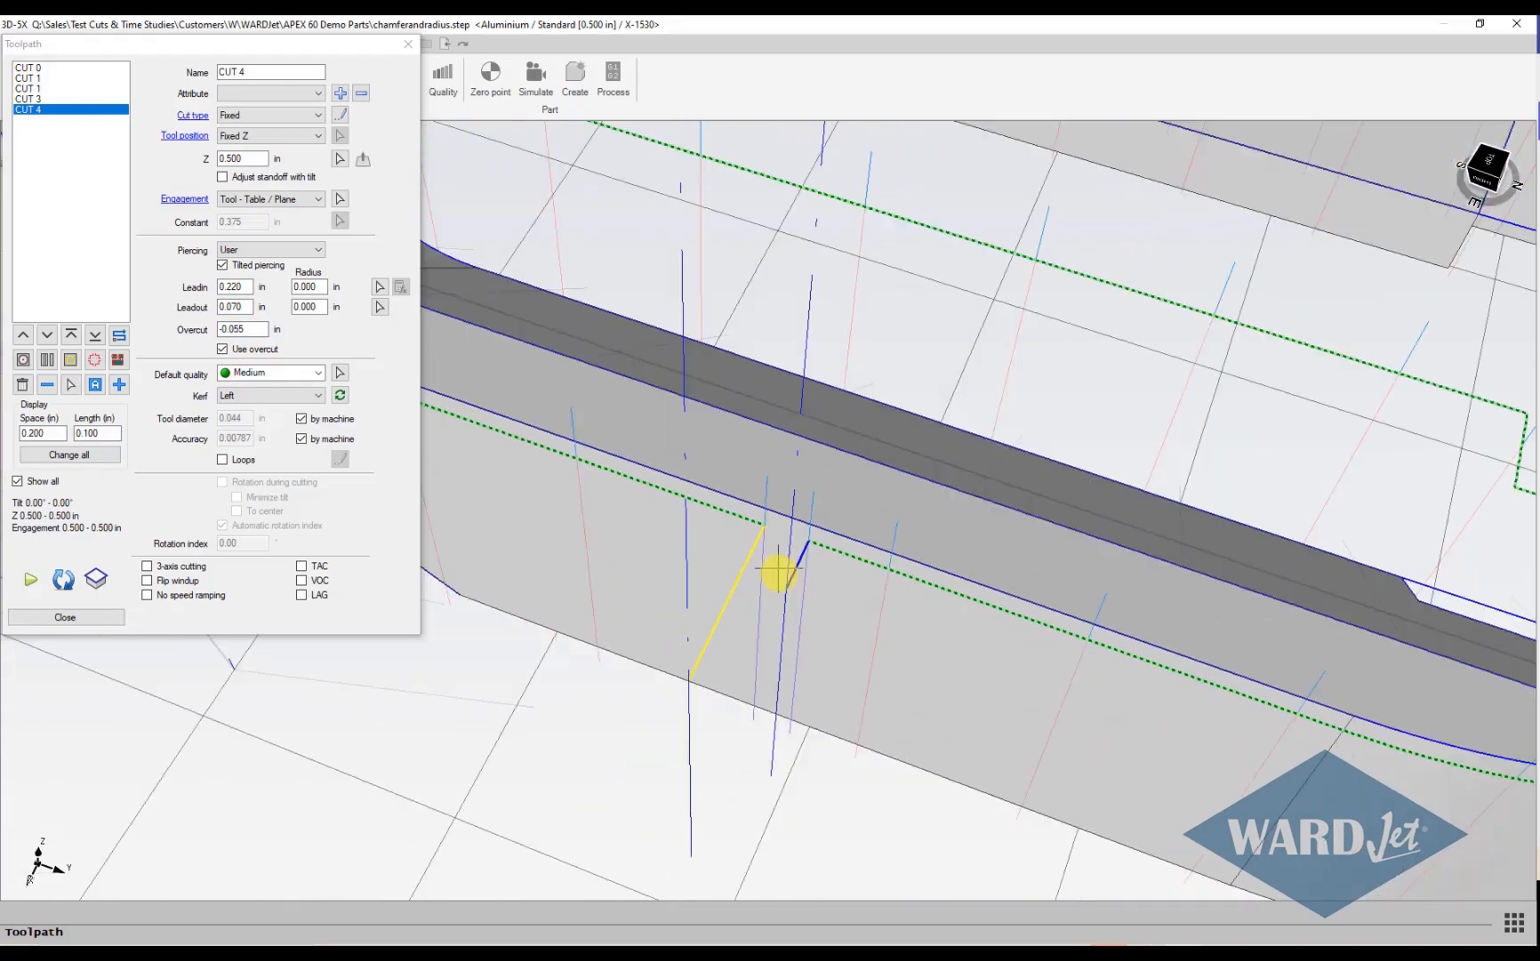
{"action": "middle_click_drag", "start_coordinate": [774, 585], "coordinate": [813, 612]}
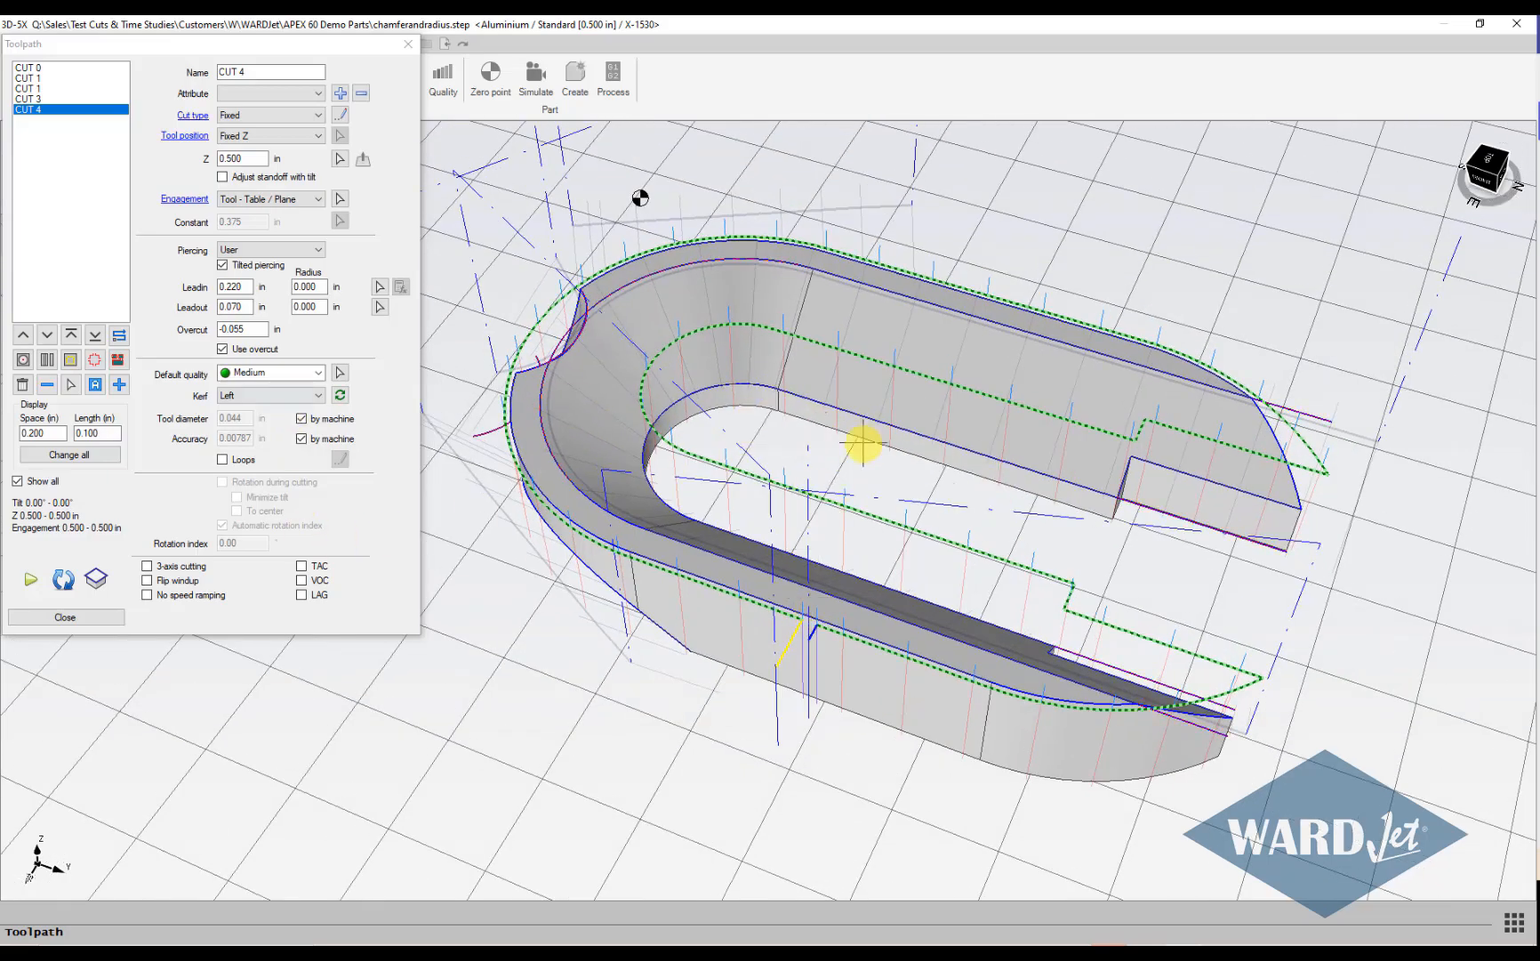
{"action": "middle_click_drag", "start_coordinate": [863, 440], "coordinate": [800, 499]}
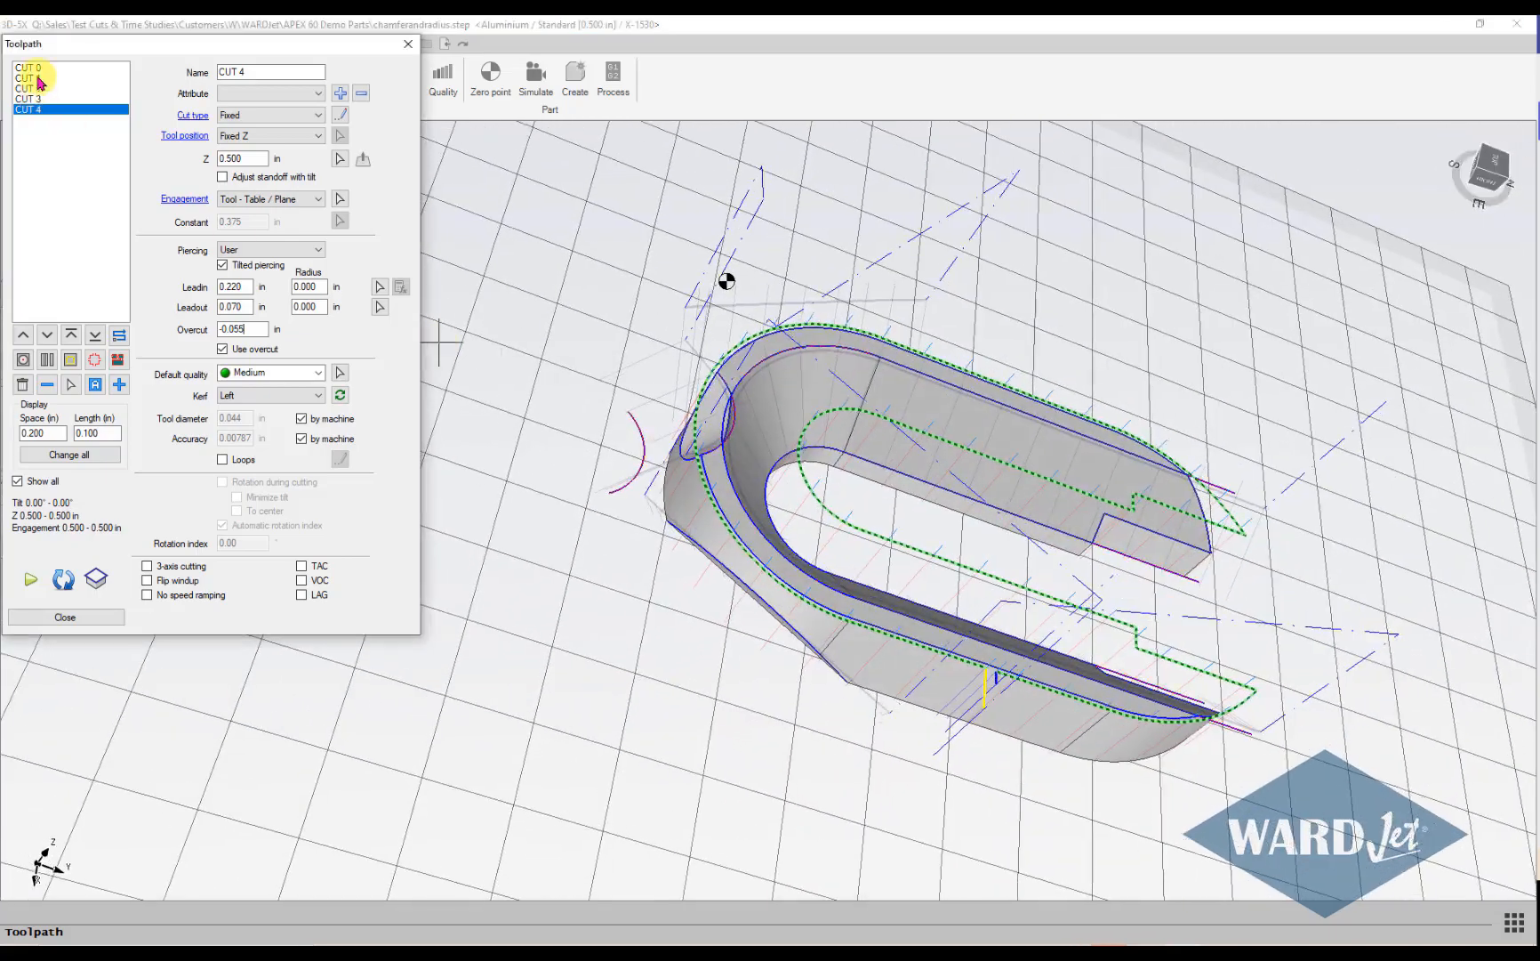
Set the default quality of CUT 0 and both CUT 1 toolpaths to X-fine.
{"action": "left_click", "coordinate": [36, 67]}
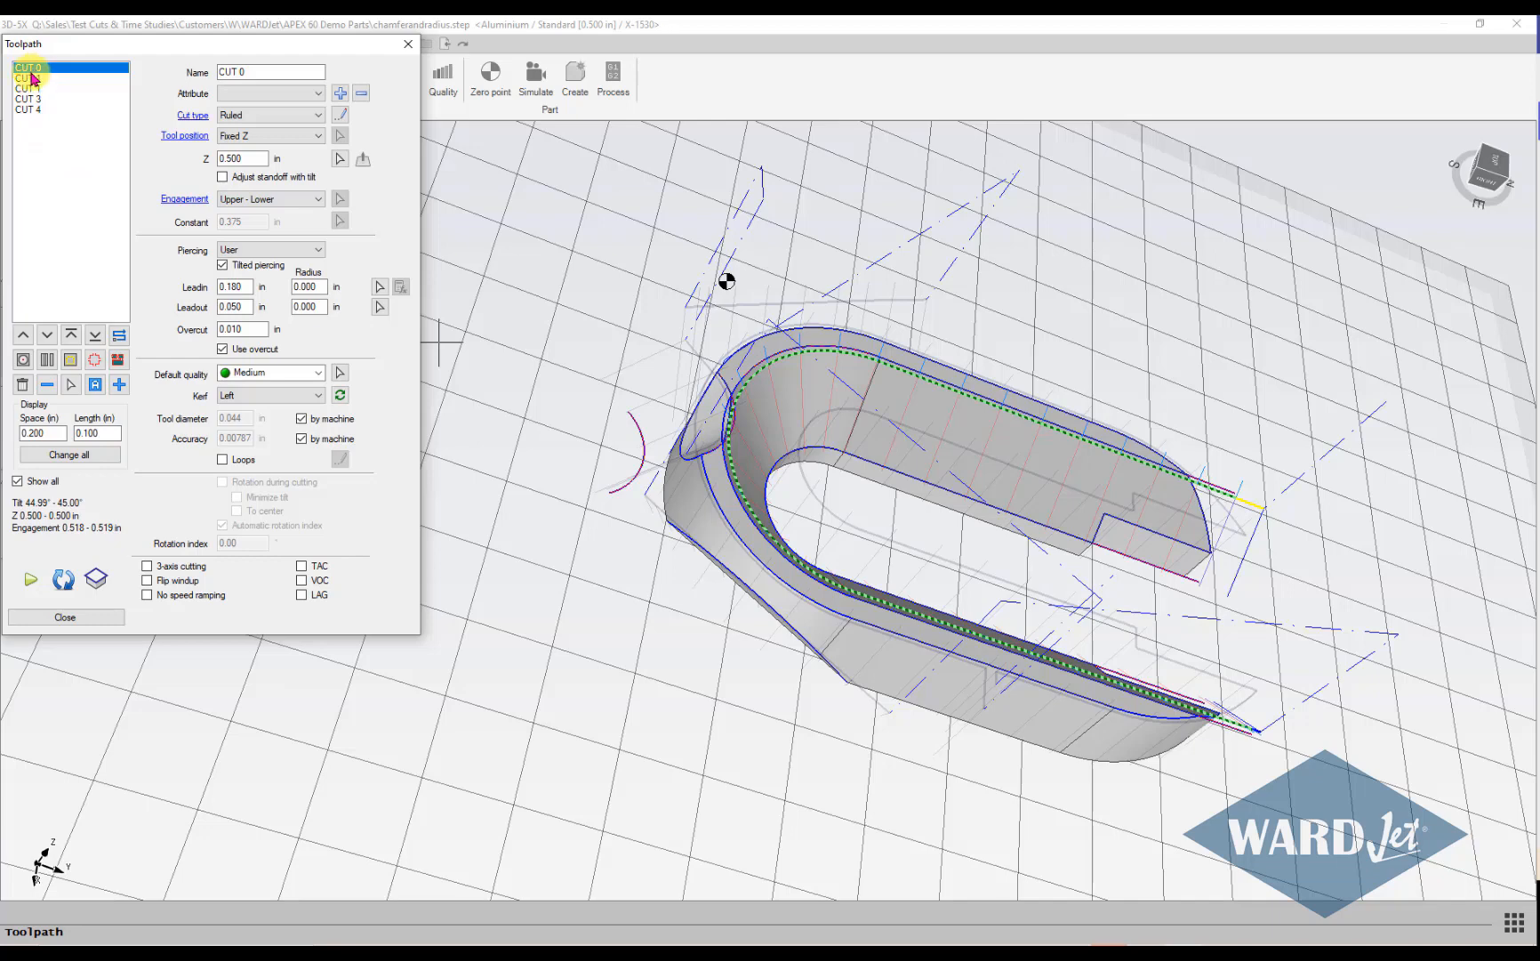
{"action": "left_click", "coordinate": [317, 373]}
{"action": "left_click", "coordinate": [293, 428]}
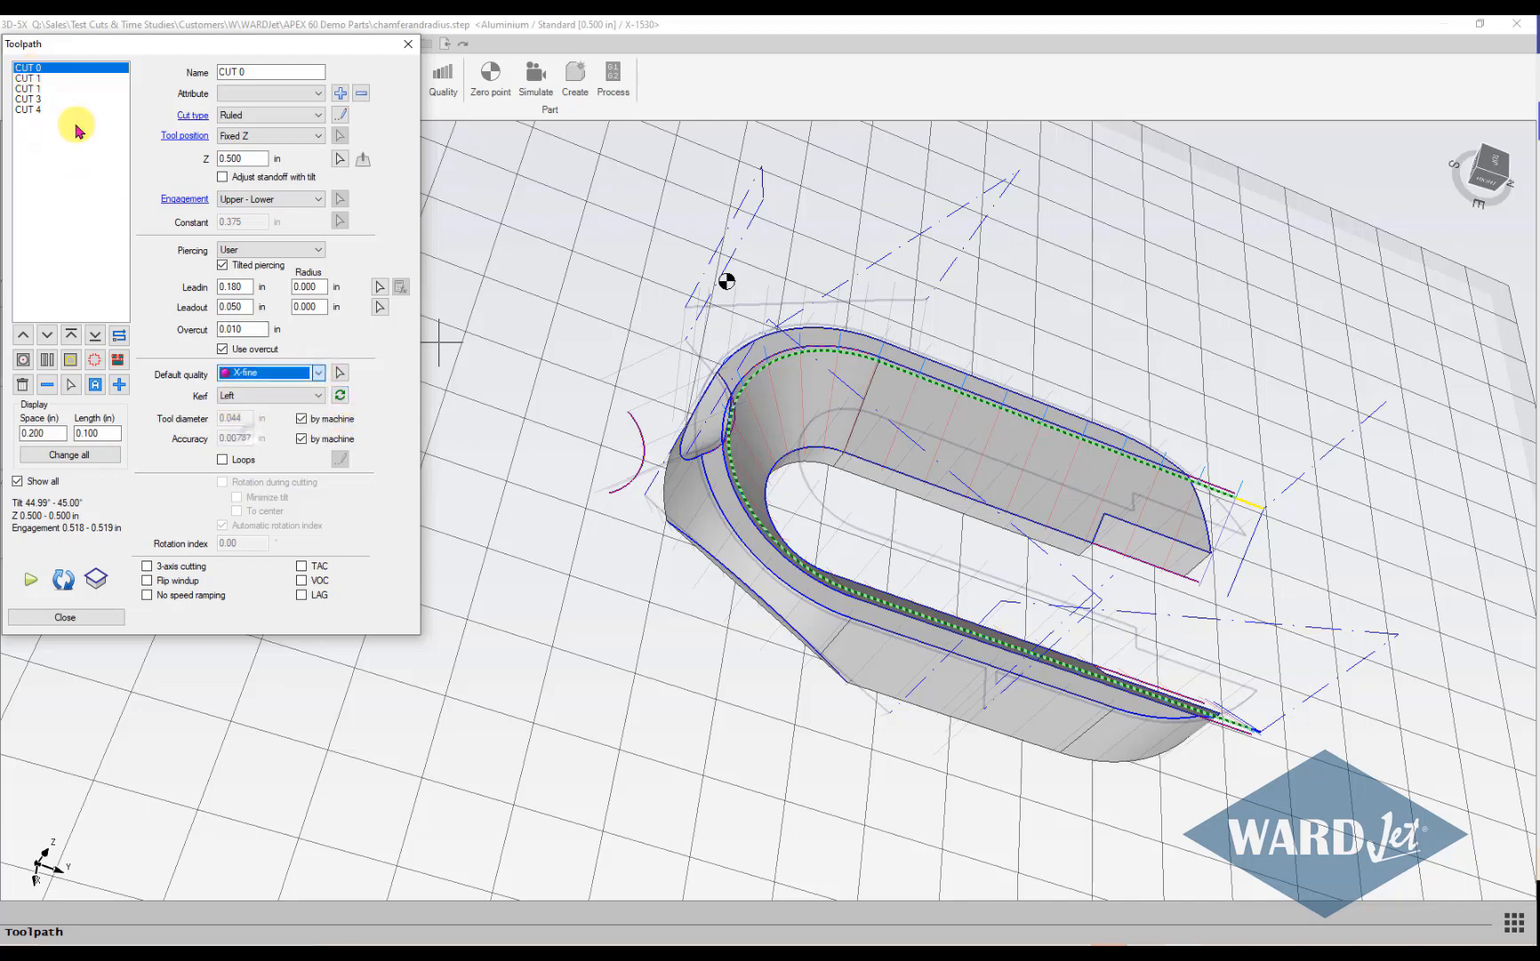
{"action": "left_click", "coordinate": [52, 78]}
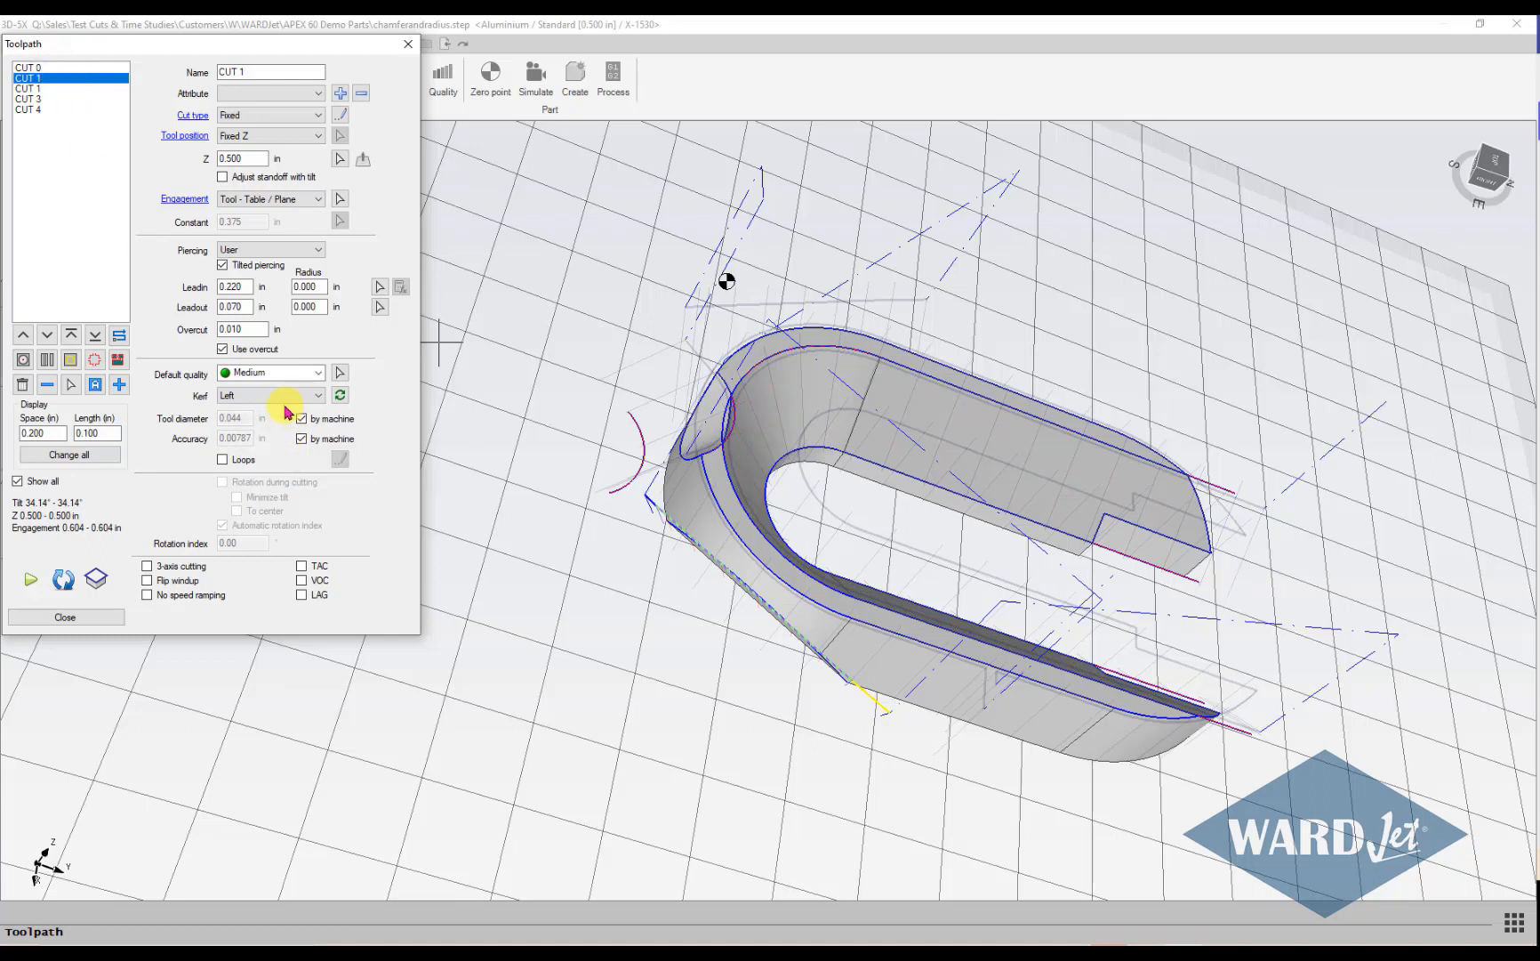
{"action": "left_click", "coordinate": [318, 373]}
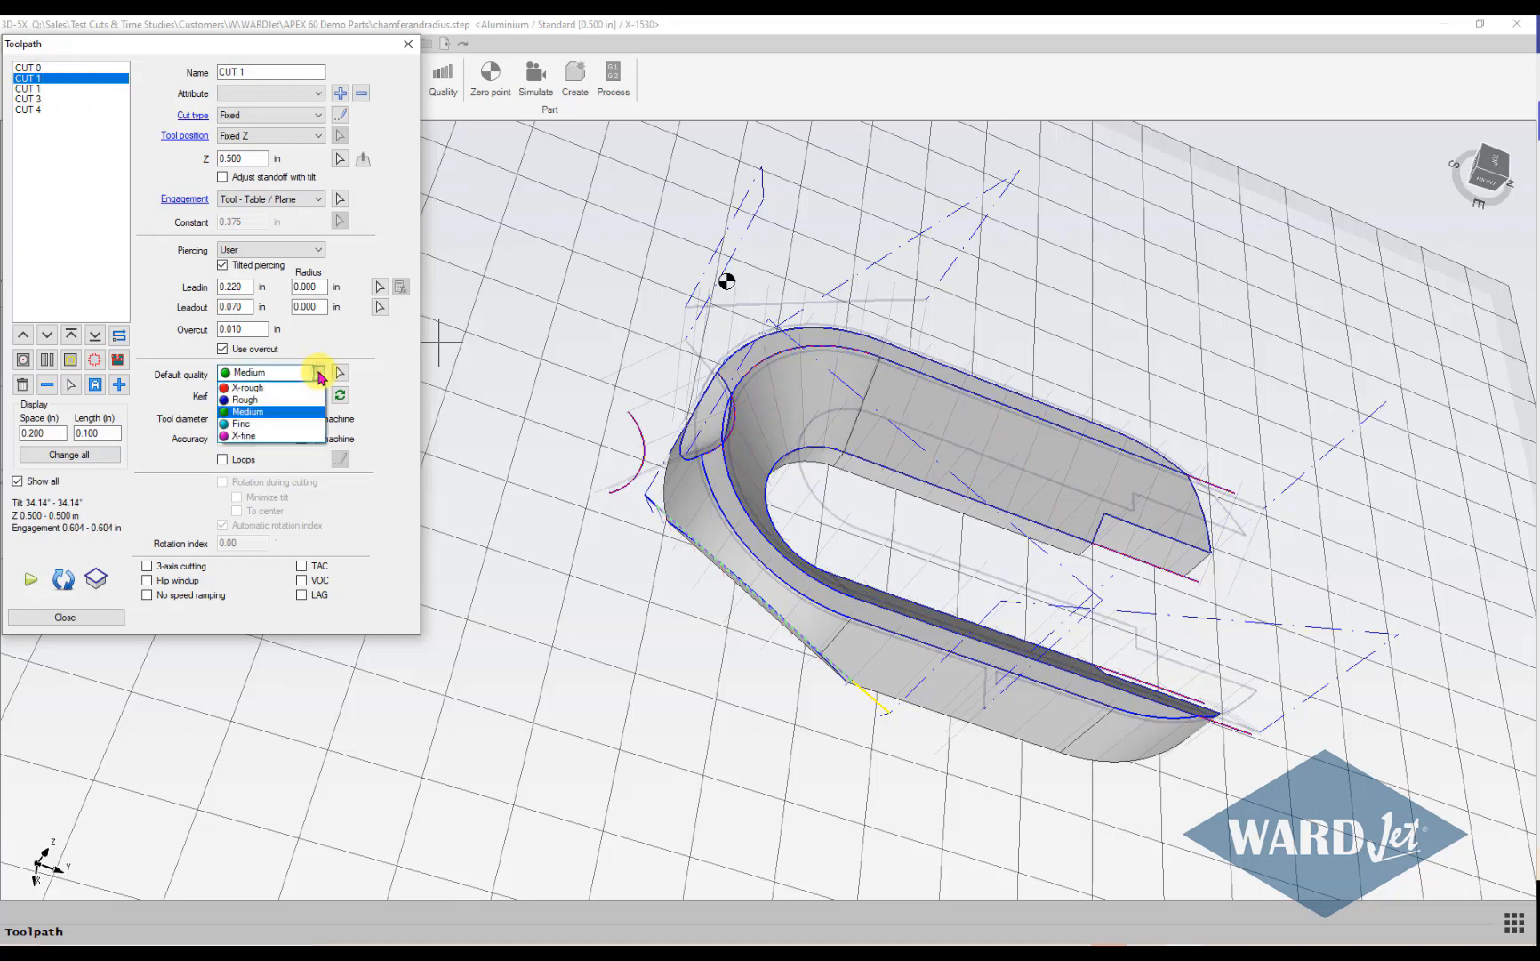
{"action": "left_click", "coordinate": [270, 436]}
{"action": "left_click", "coordinate": [53, 88]}
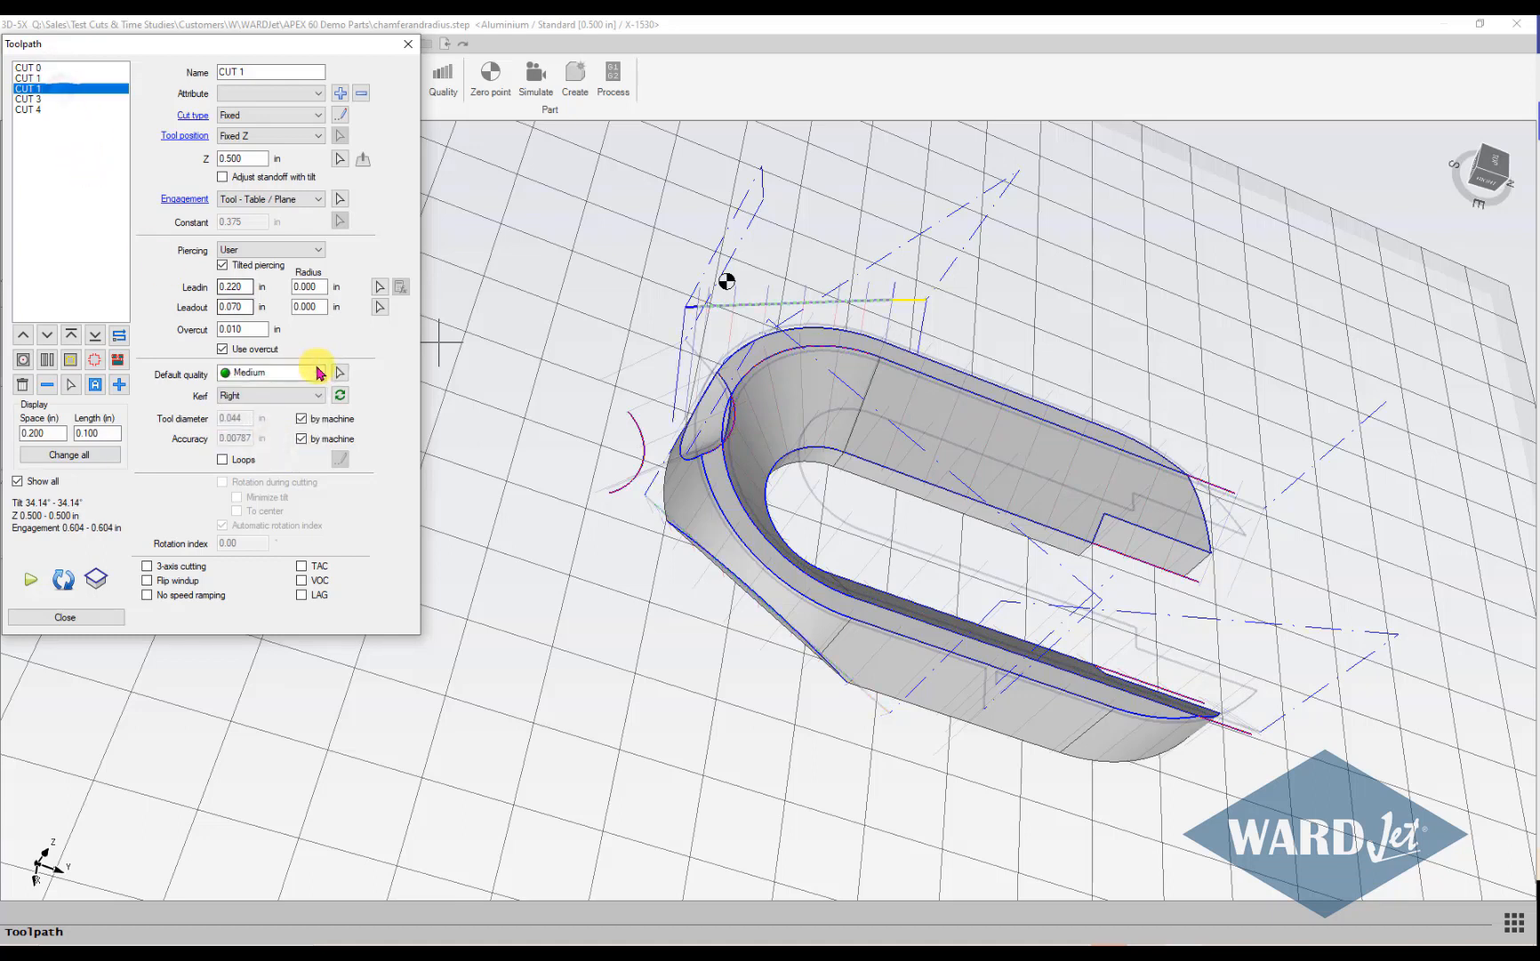
{"action": "left_click", "coordinate": [318, 373]}
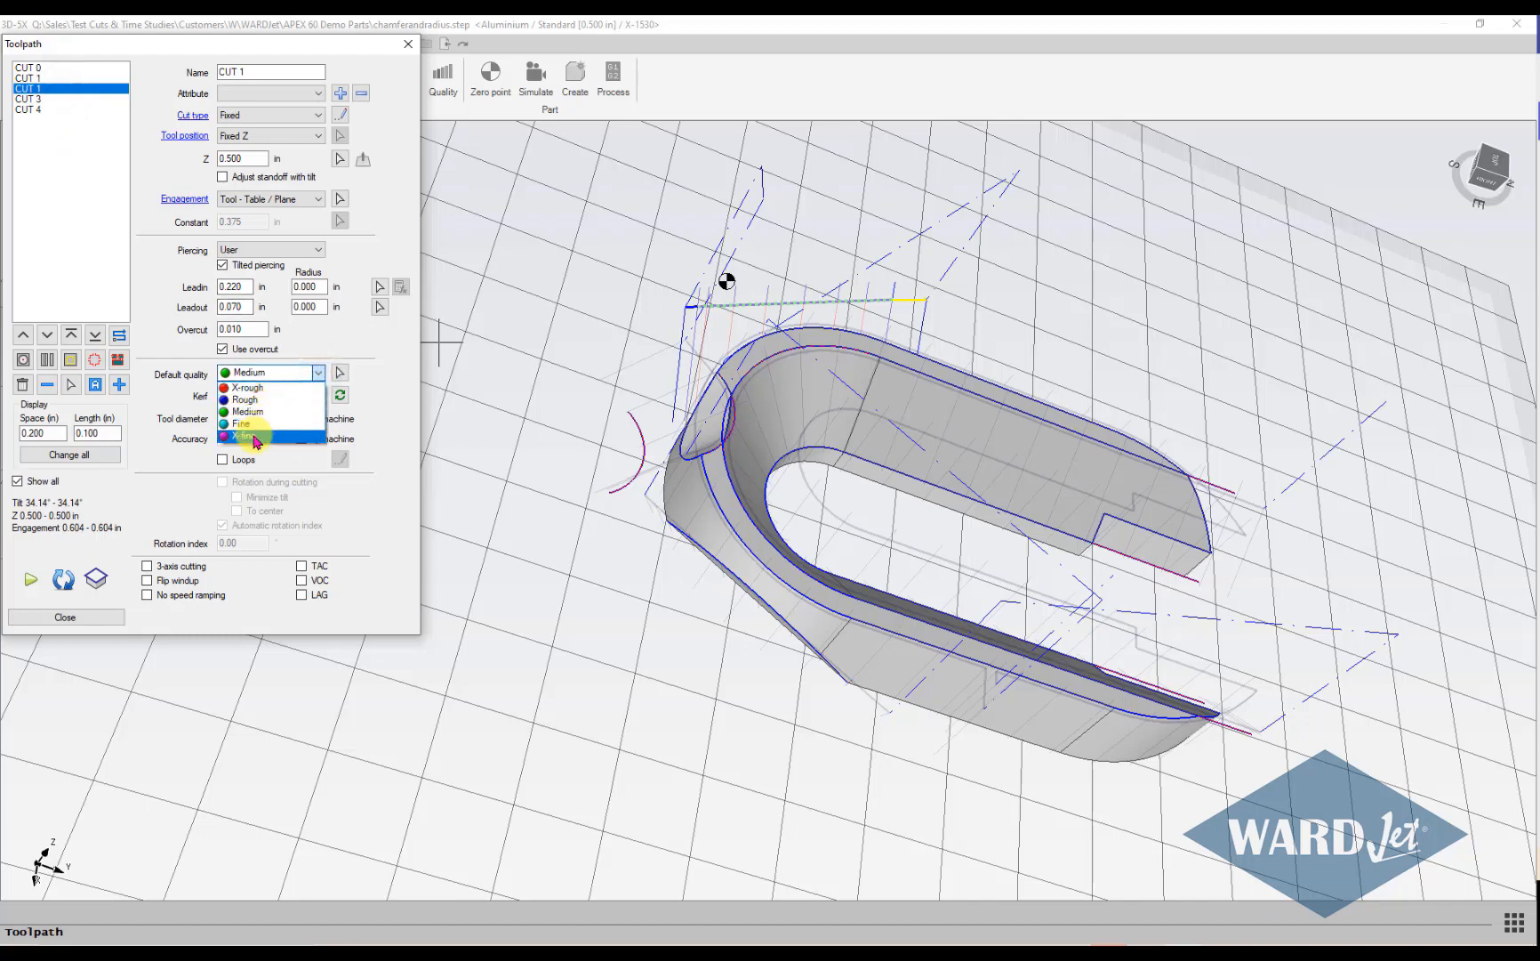
{"action": "left_click", "coordinate": [256, 435]}
Set the default quality of CUT 3 and CUT 4 to X-fine.
{"action": "left_click", "coordinate": [55, 99]}
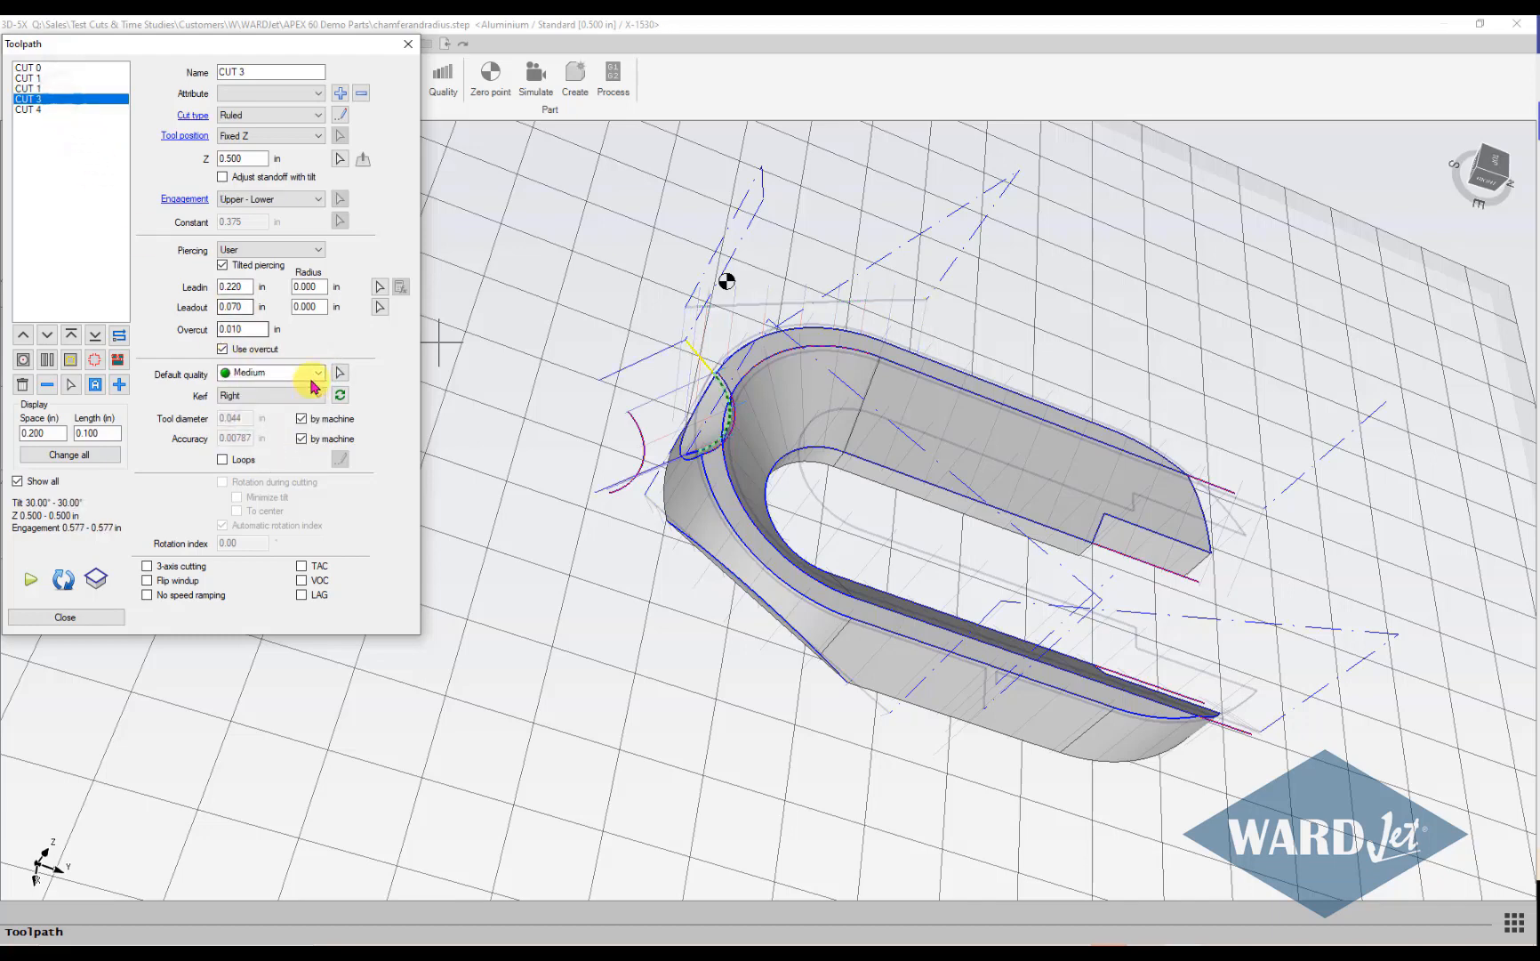
{"action": "left_click", "coordinate": [313, 377]}
{"action": "left_click", "coordinate": [263, 434]}
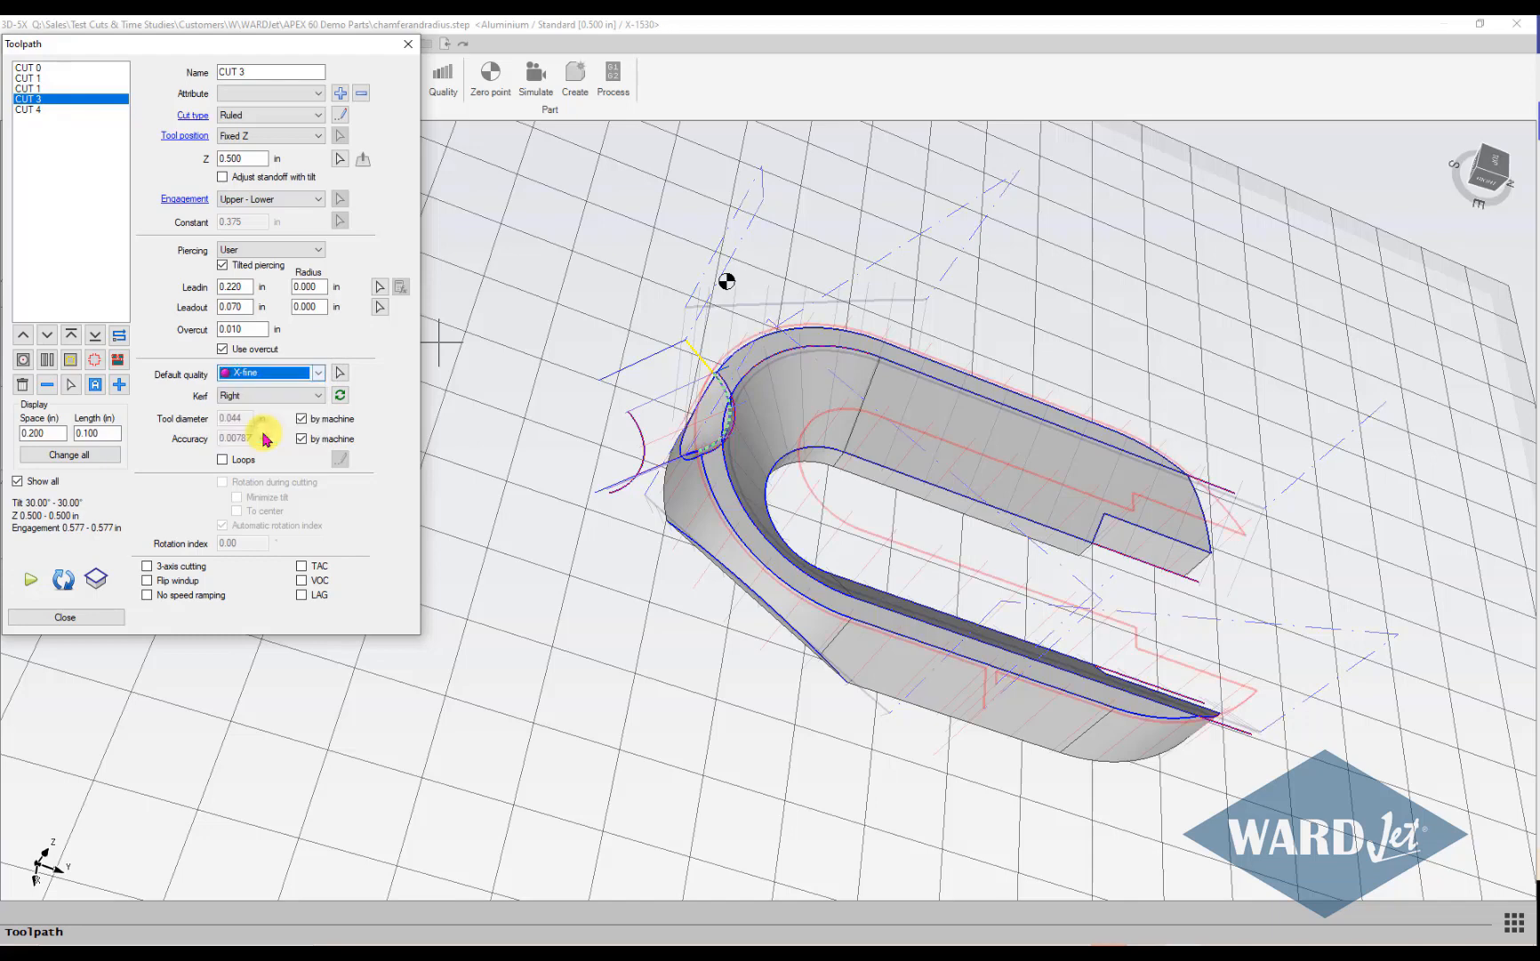
{"action": "left_click", "coordinate": [38, 109]}
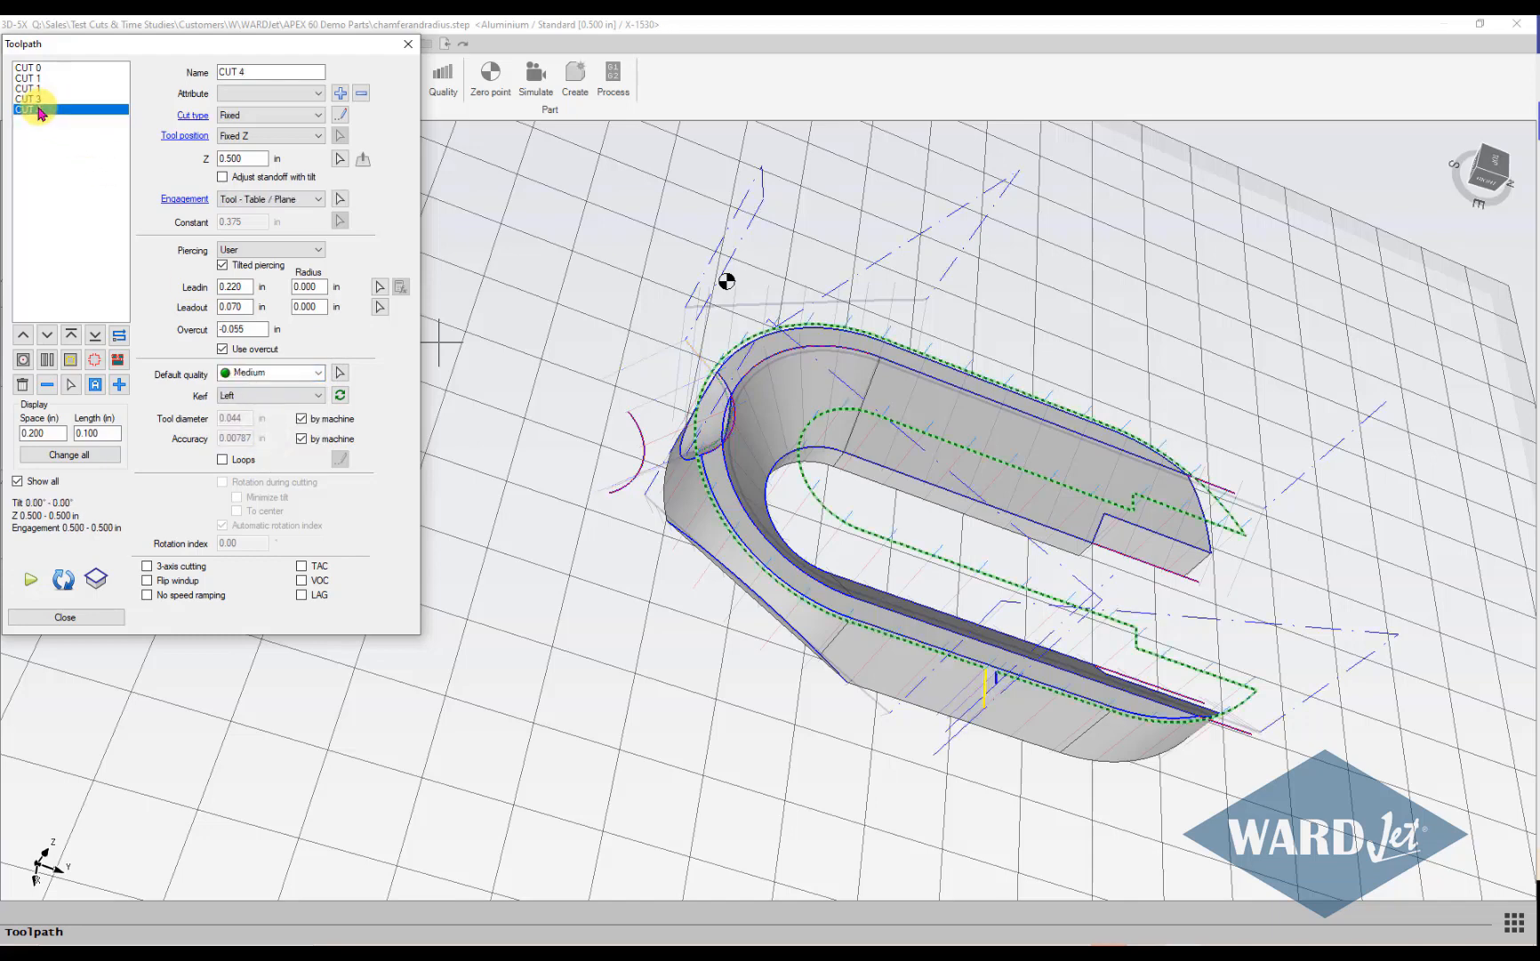
{"action": "left_click", "coordinate": [316, 373]}
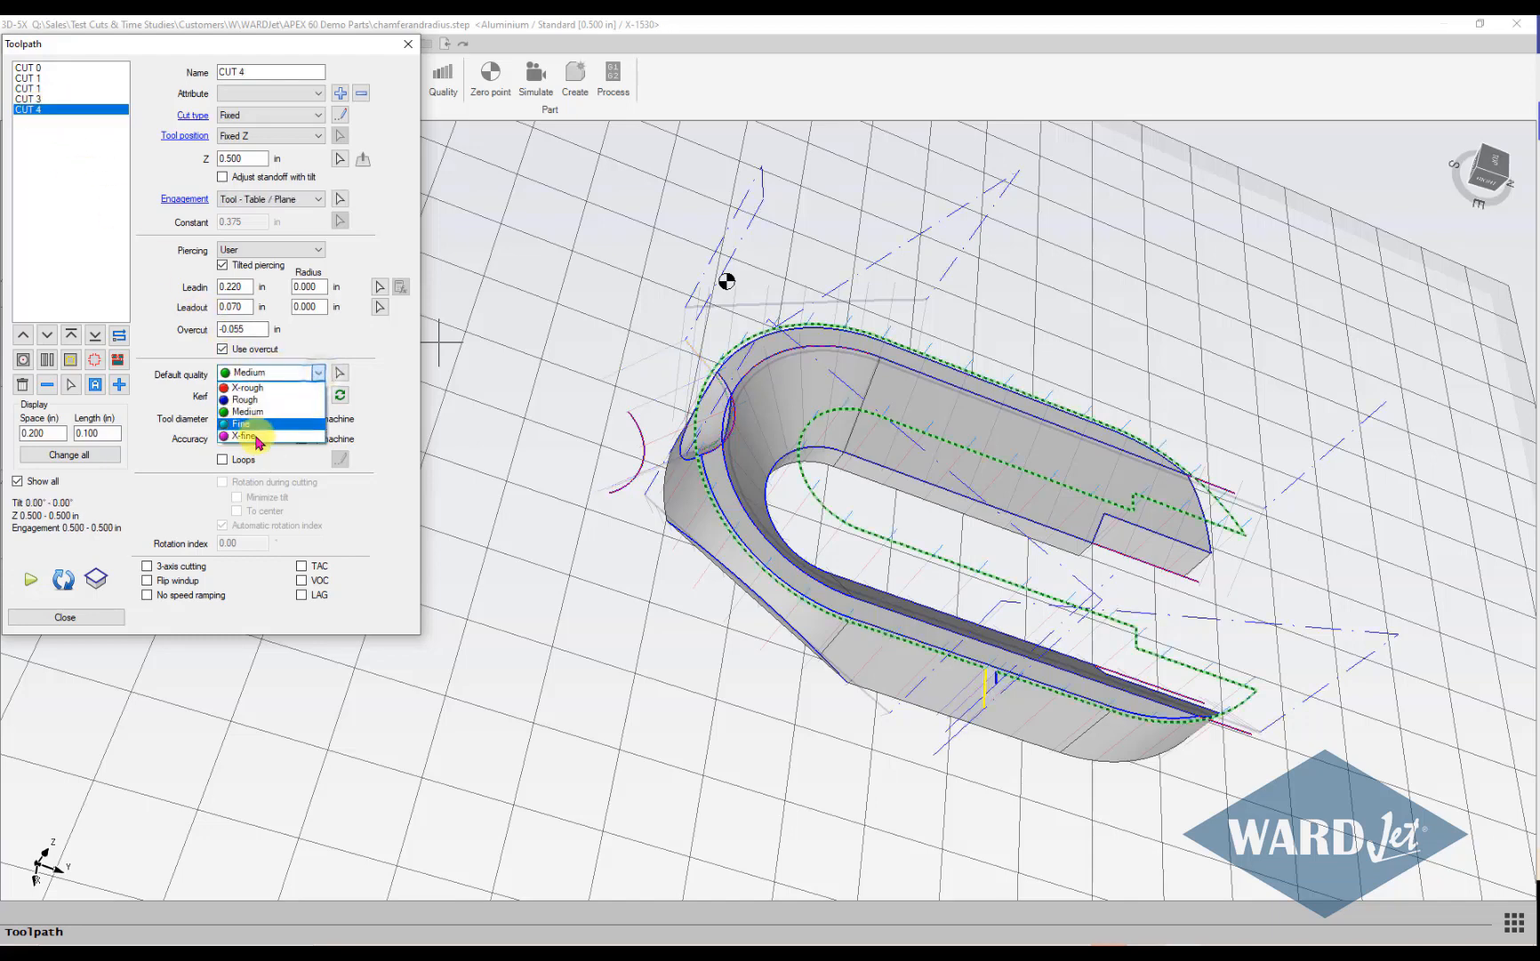
{"action": "left_click", "coordinate": [258, 437]}
Turn off the display of all toolpaths so that only the selected cut is shown on the part.
{"action": "left_click_drag", "start_coordinate": [664, 481], "coordinate": [553, 374]}
{"action": "middle_click_drag", "start_coordinate": [807, 448], "coordinate": [678, 395]}
{"action": "scroll", "coordinate": [719, 479], "scroll_direction": "up", "scroll_amount": 6}
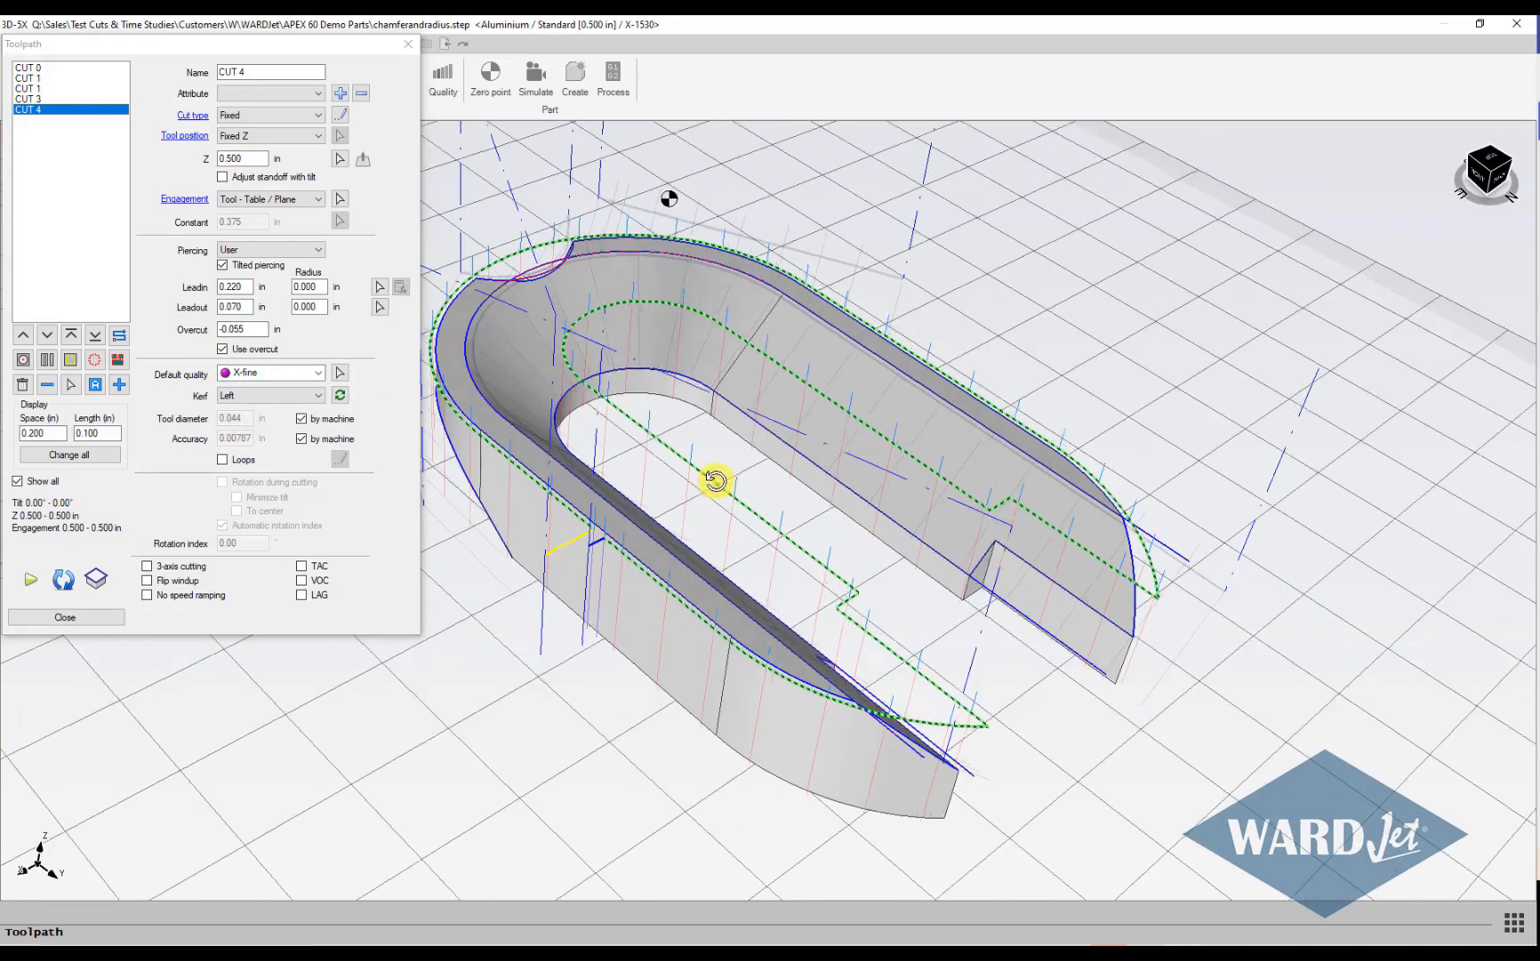
{"action": "scroll", "coordinate": [721, 481], "scroll_direction": "down", "scroll_amount": 5}
{"action": "left_click_drag", "start_coordinate": [686, 396], "coordinate": [717, 418]}
{"action": "middle_click_drag", "start_coordinate": [717, 418], "coordinate": [776, 448]}
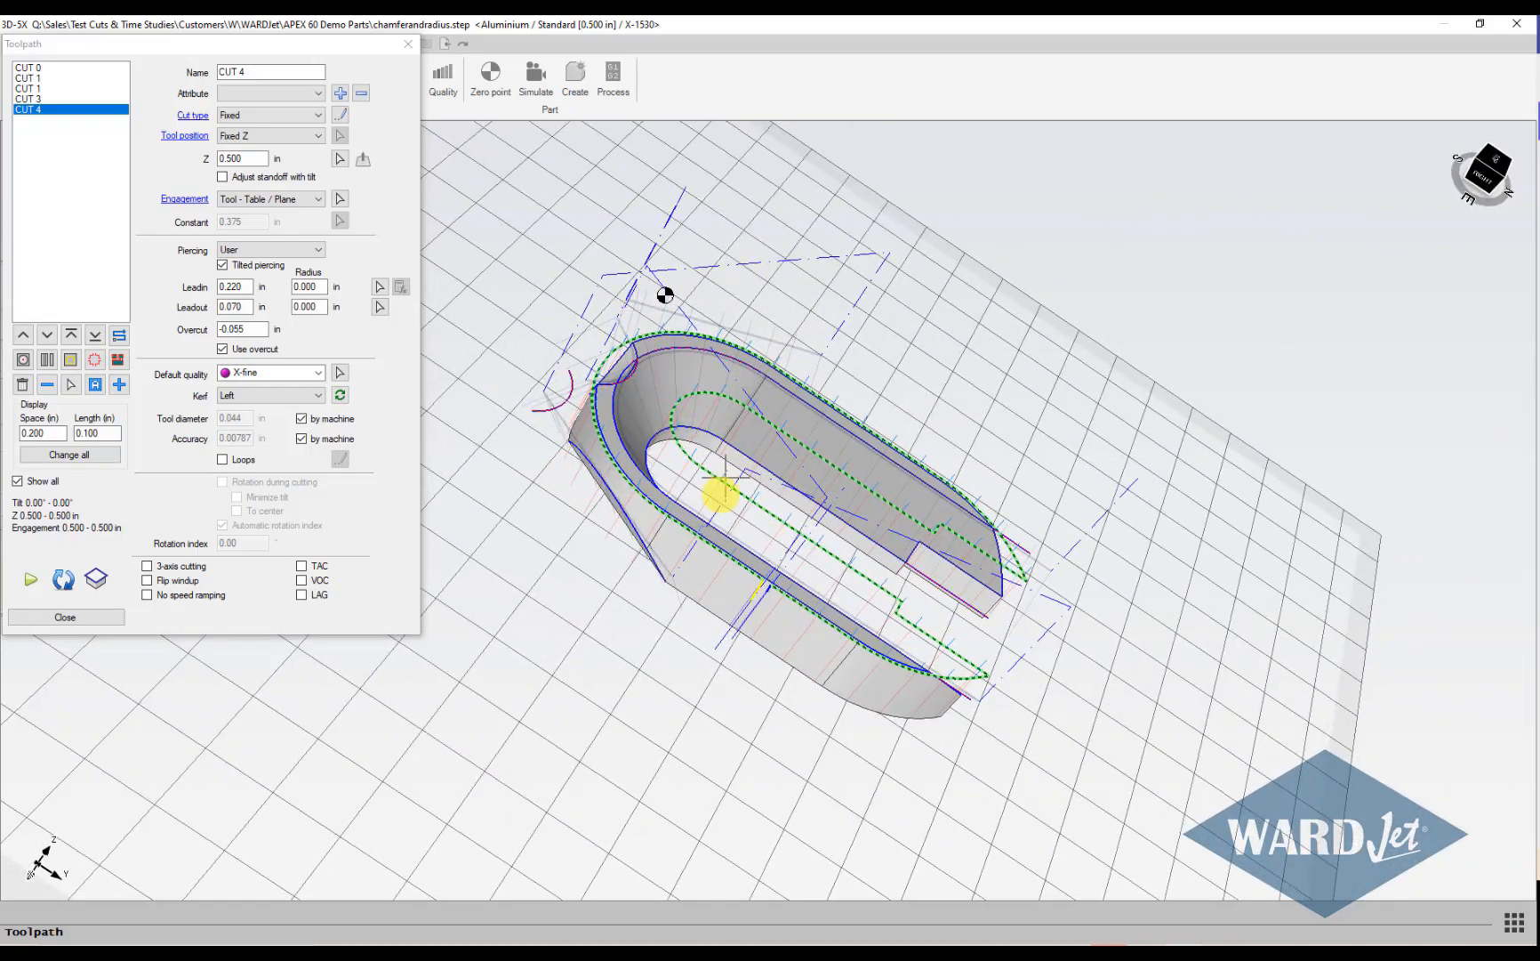
{"action": "left_click", "coordinate": [17, 481]}
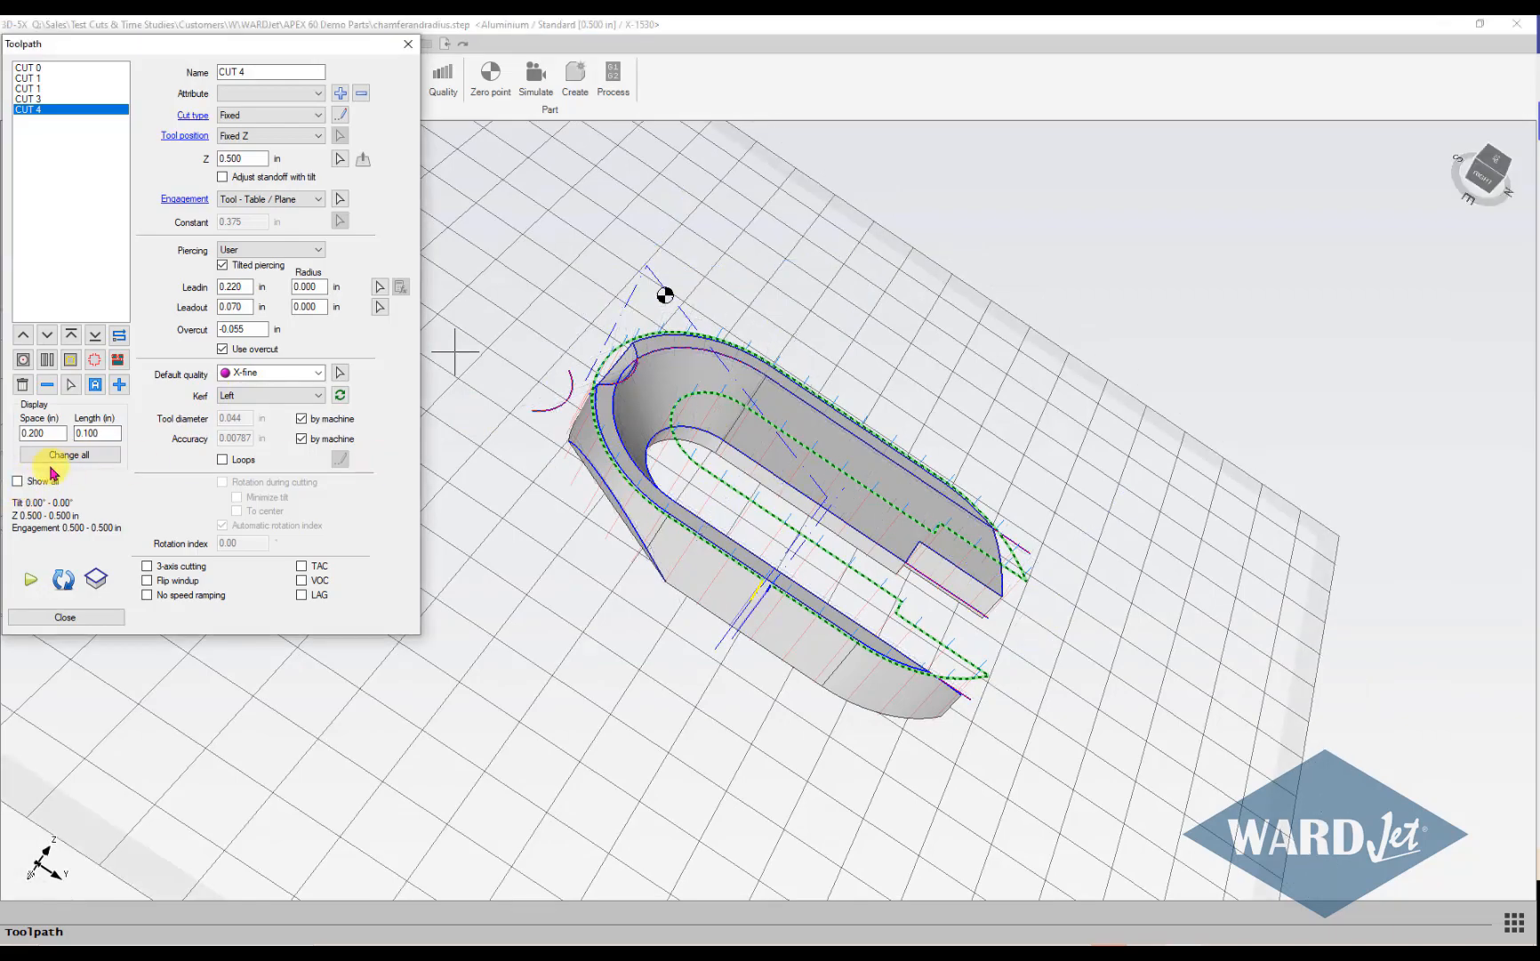
Review the toolpaths one at a time from CUT 0 to CUT 4 on the part and close the toolpath settings.
{"action": "scroll", "coordinate": [650, 440], "scroll_direction": "up", "scroll_amount": 2}
{"action": "scroll", "coordinate": [684, 437], "scroll_direction": "down", "scroll_amount": 1}
{"action": "middle_click_drag", "start_coordinate": [683, 436], "coordinate": [486, 298]}
{"action": "left_click", "coordinate": [55, 132]}
{"action": "scroll", "coordinate": [805, 572], "scroll_direction": "up", "scroll_amount": 3}
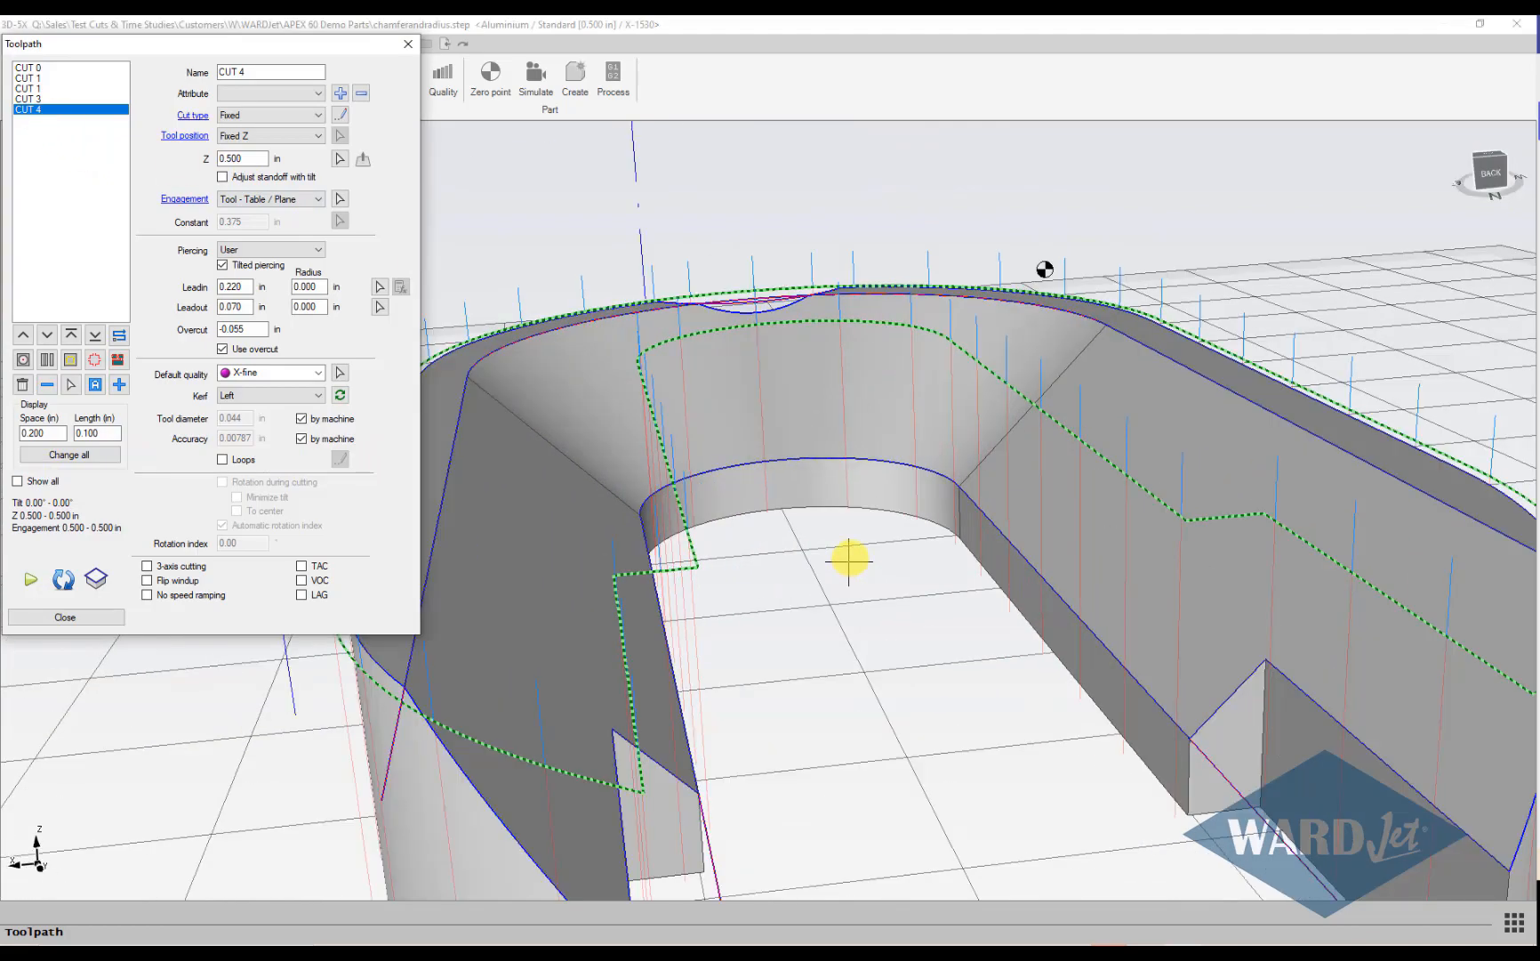
{"action": "scroll", "coordinate": [846, 559], "scroll_direction": "down", "scroll_amount": 3}
{"action": "middle_click_drag", "start_coordinate": [846, 559], "coordinate": [912, 633]}
{"action": "left_click", "coordinate": [54, 69]}
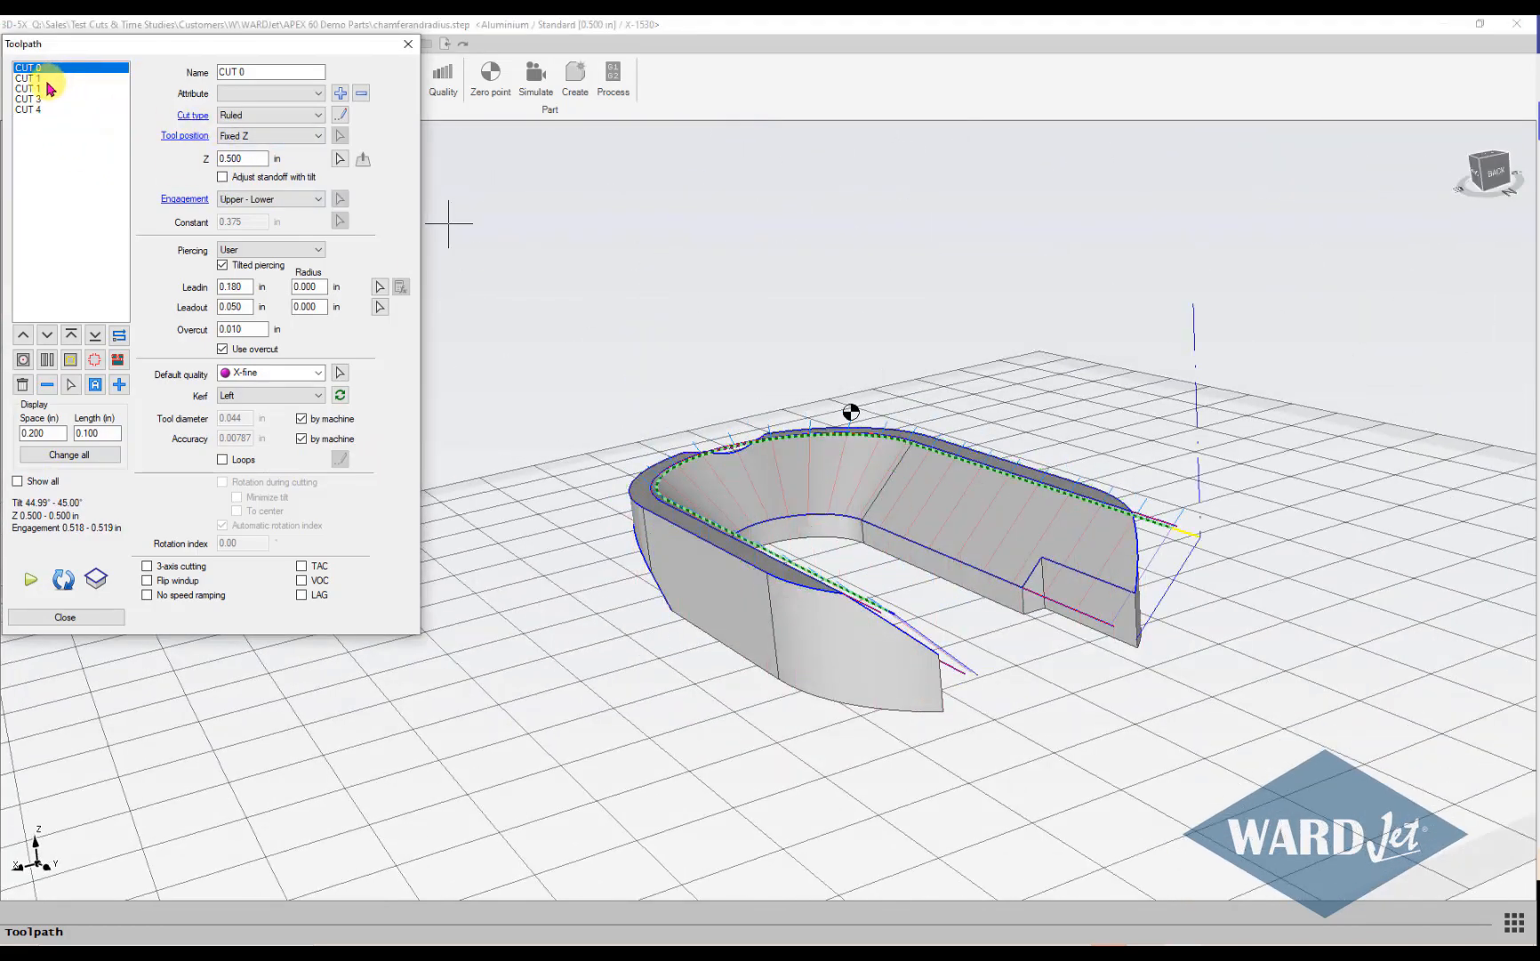
{"action": "left_click", "coordinate": [47, 79]}
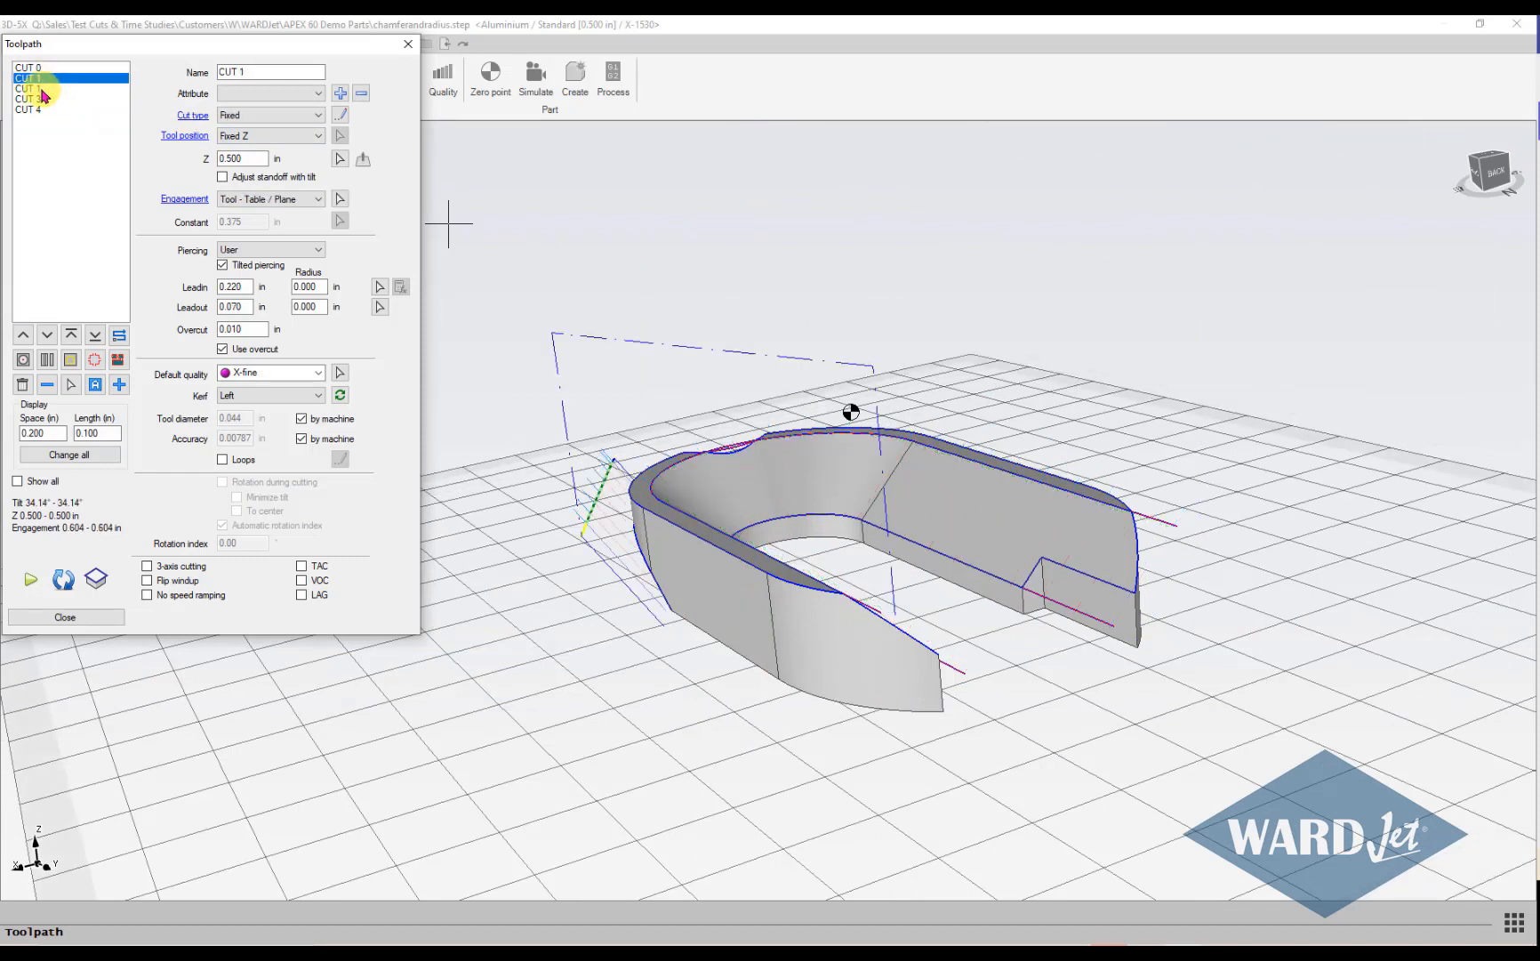
{"action": "left_click", "coordinate": [40, 89]}
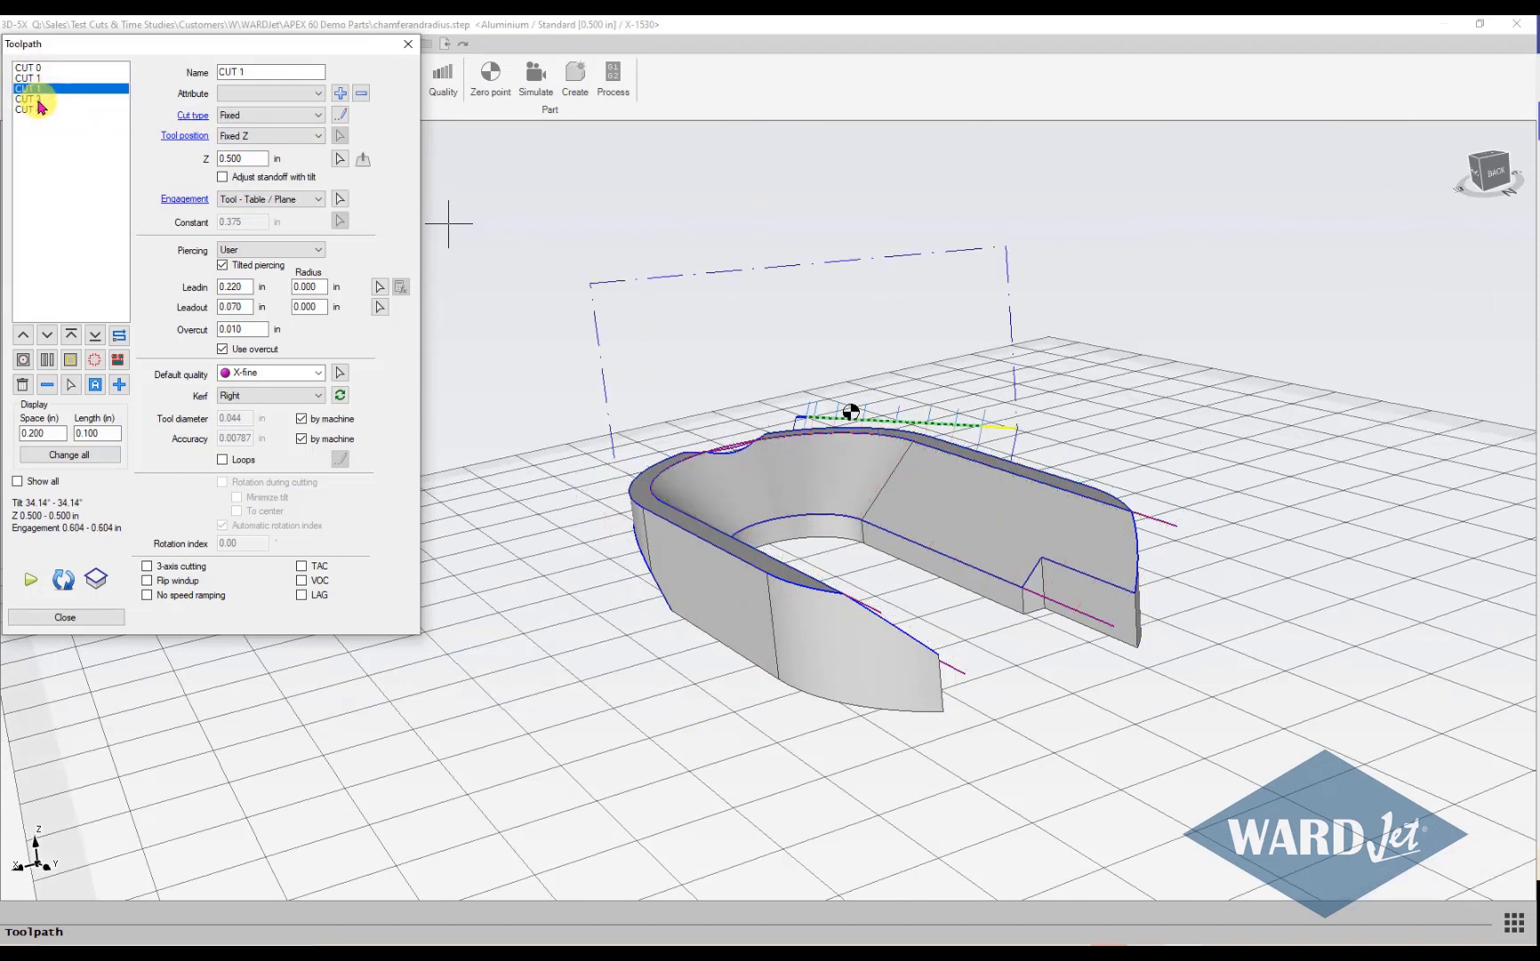
{"action": "left_click", "coordinate": [39, 100]}
{"action": "left_click", "coordinate": [39, 110]}
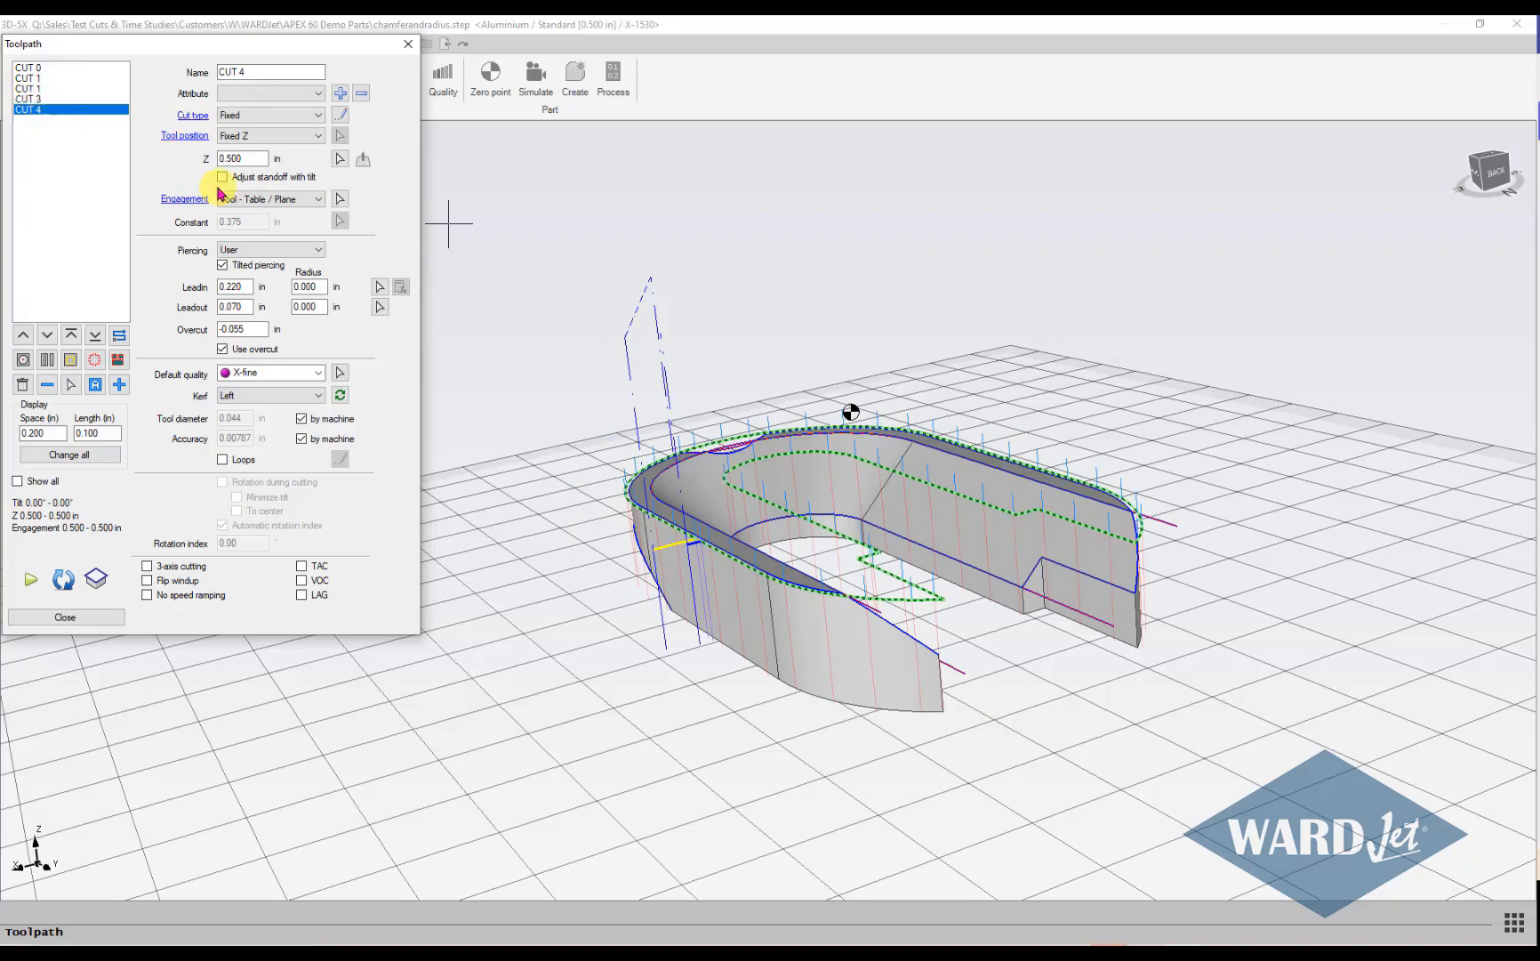
{"action": "scroll", "coordinate": [690, 485], "scroll_direction": "down", "scroll_amount": 1}
{"action": "middle_click_drag", "start_coordinate": [690, 485], "coordinate": [1030, 555]}
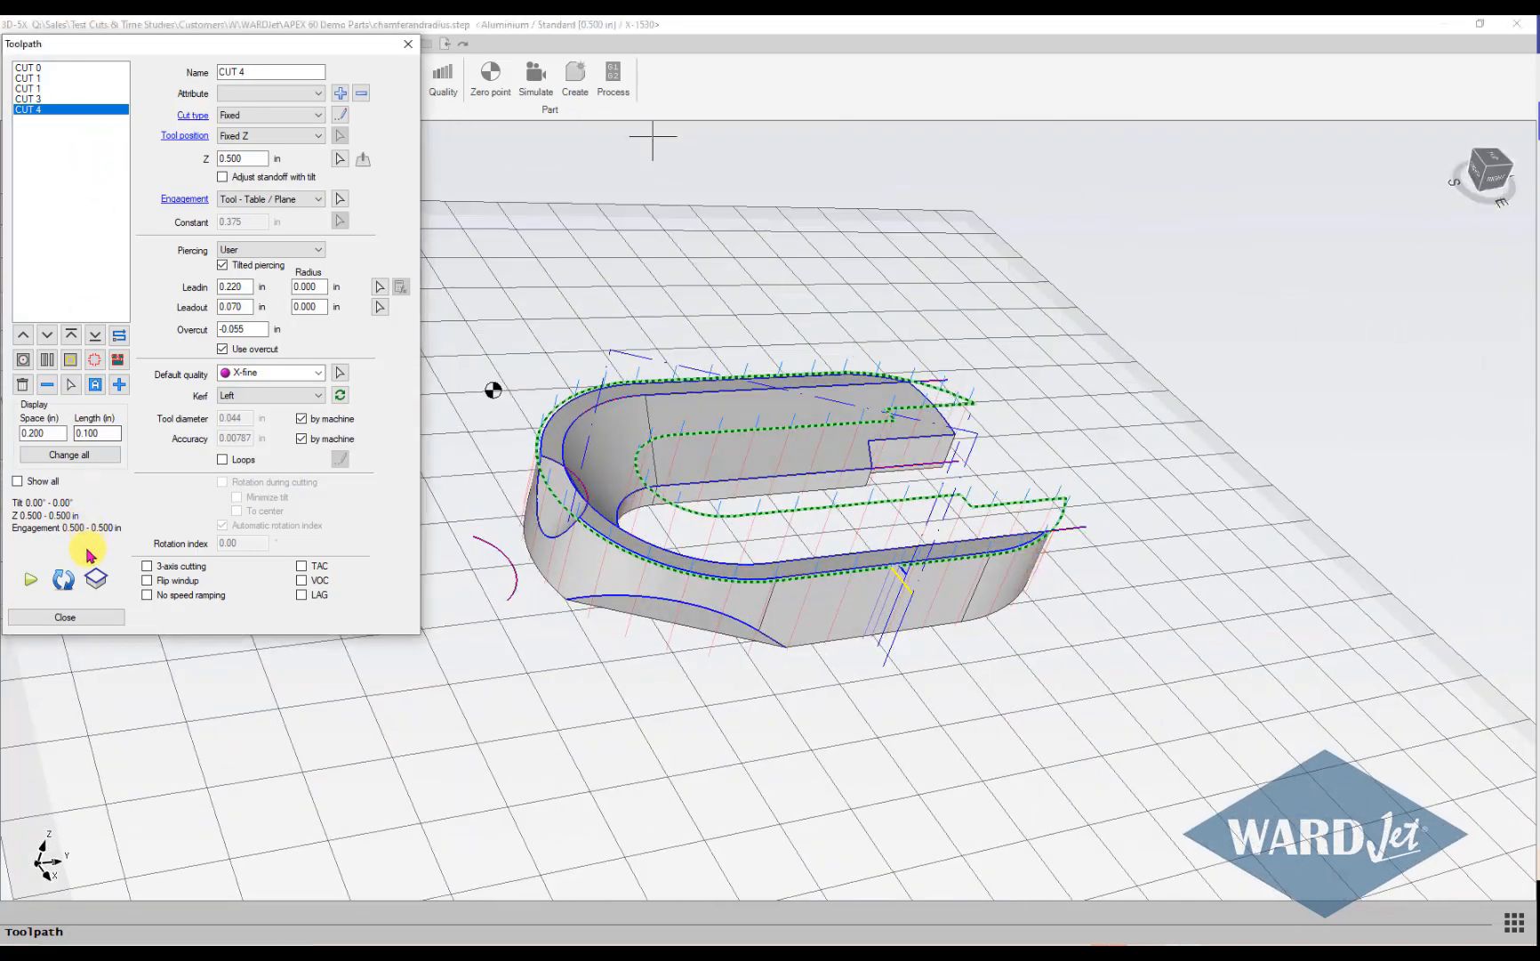
{"action": "left_click", "coordinate": [69, 616]}
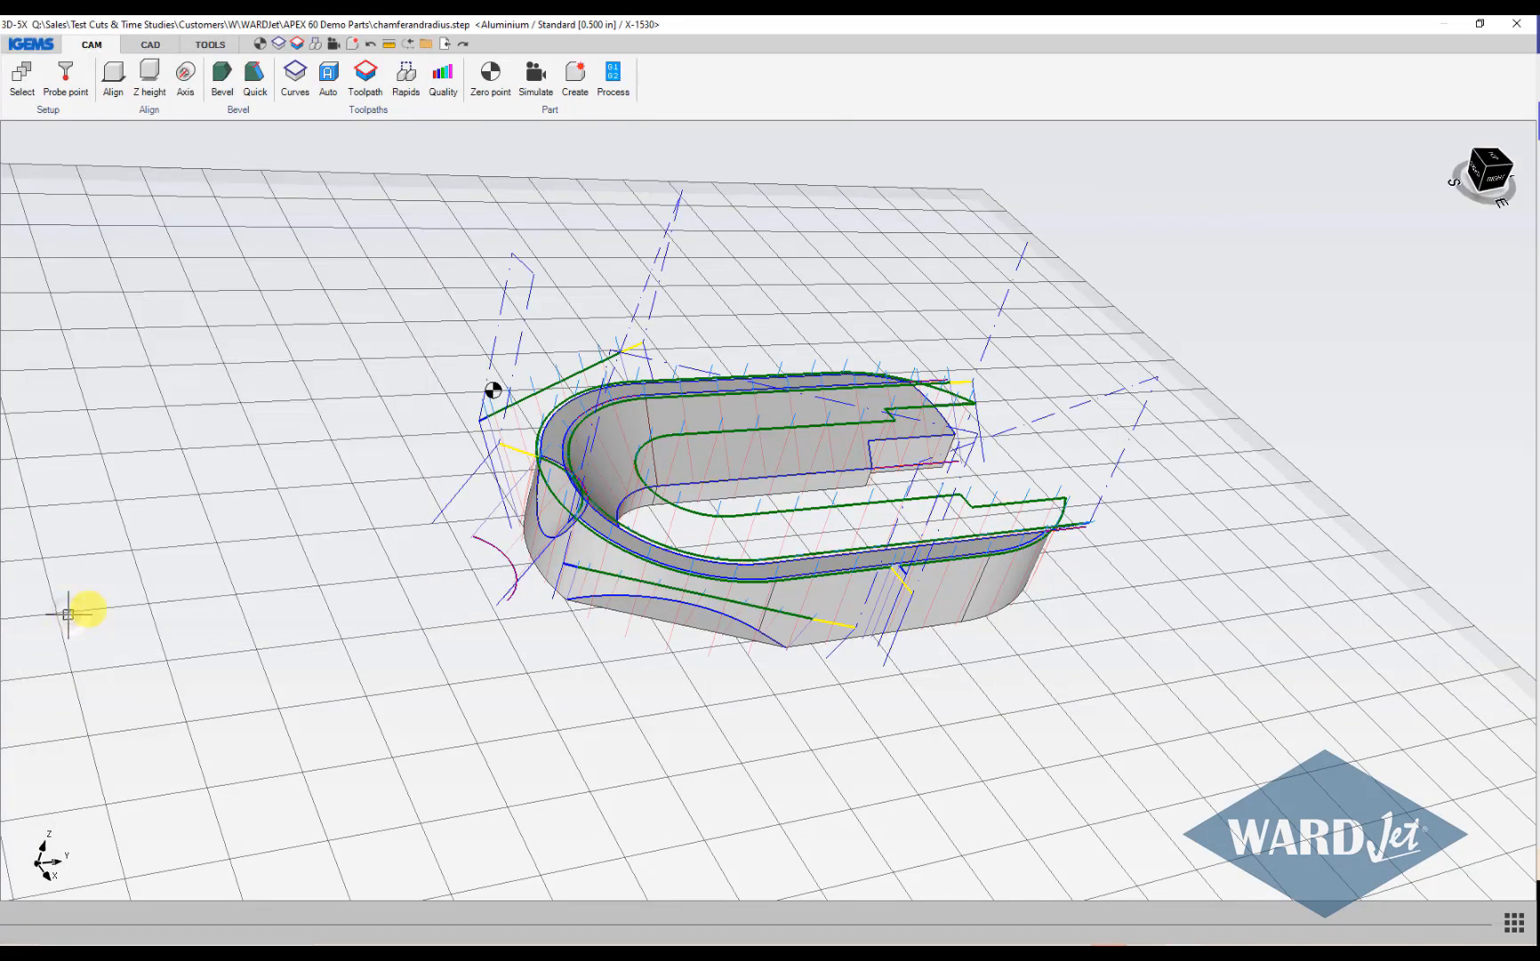
Apply a distance offset of 0.5 in to all rapid moves between the cuts.
{"action": "middle_click_drag", "start_coordinate": [86, 608], "coordinate": [413, 117]}
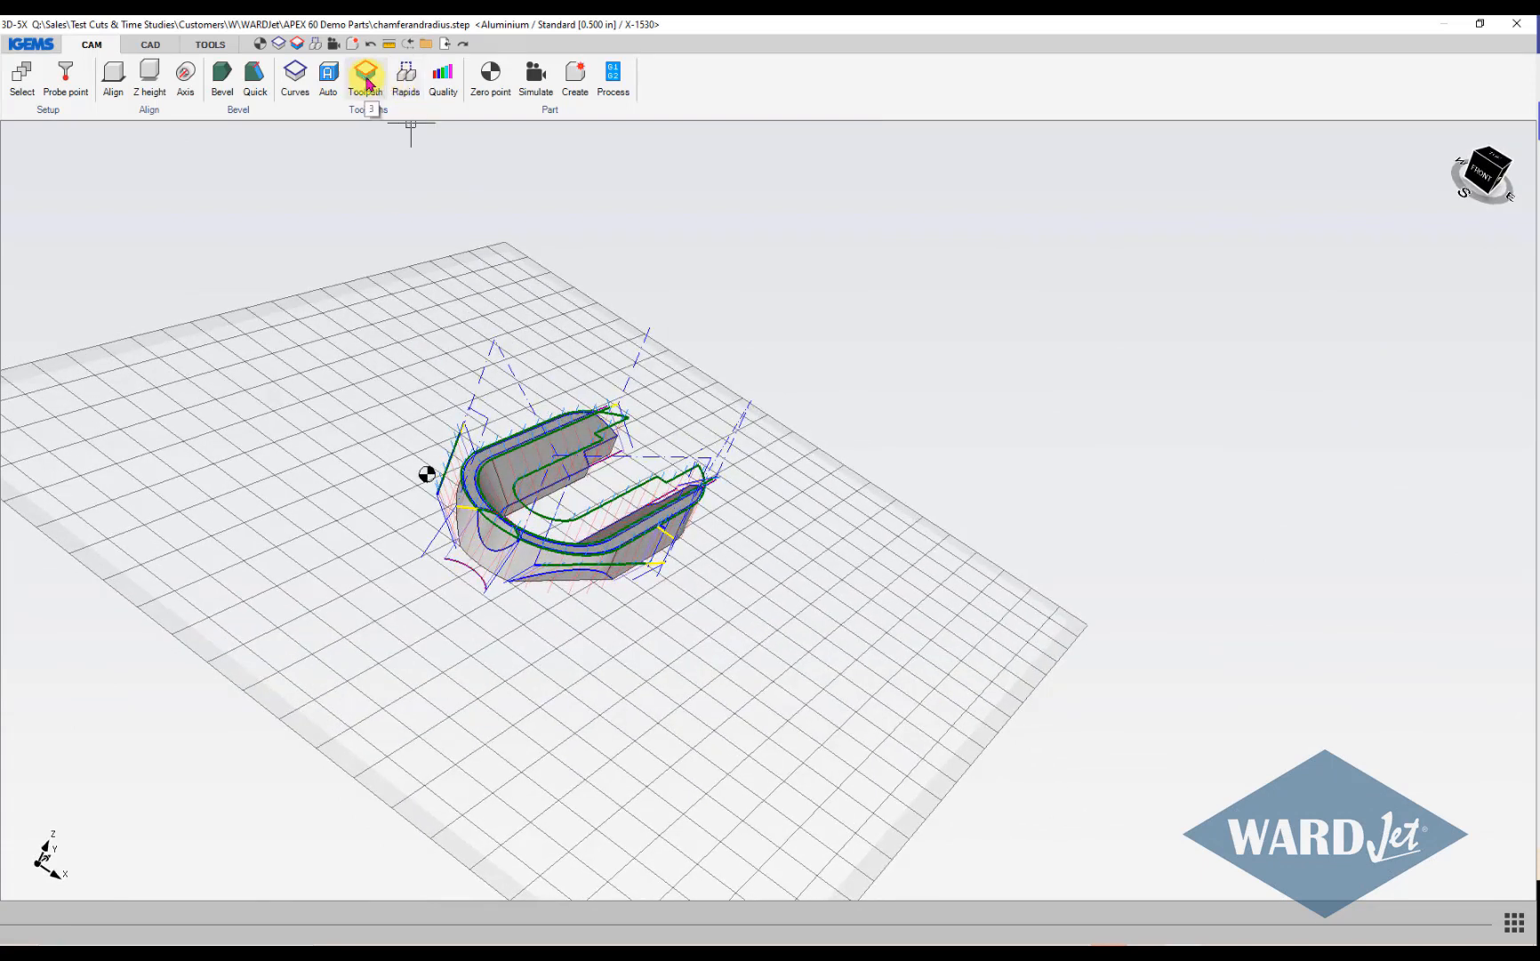
{"action": "left_click", "coordinate": [407, 73]}
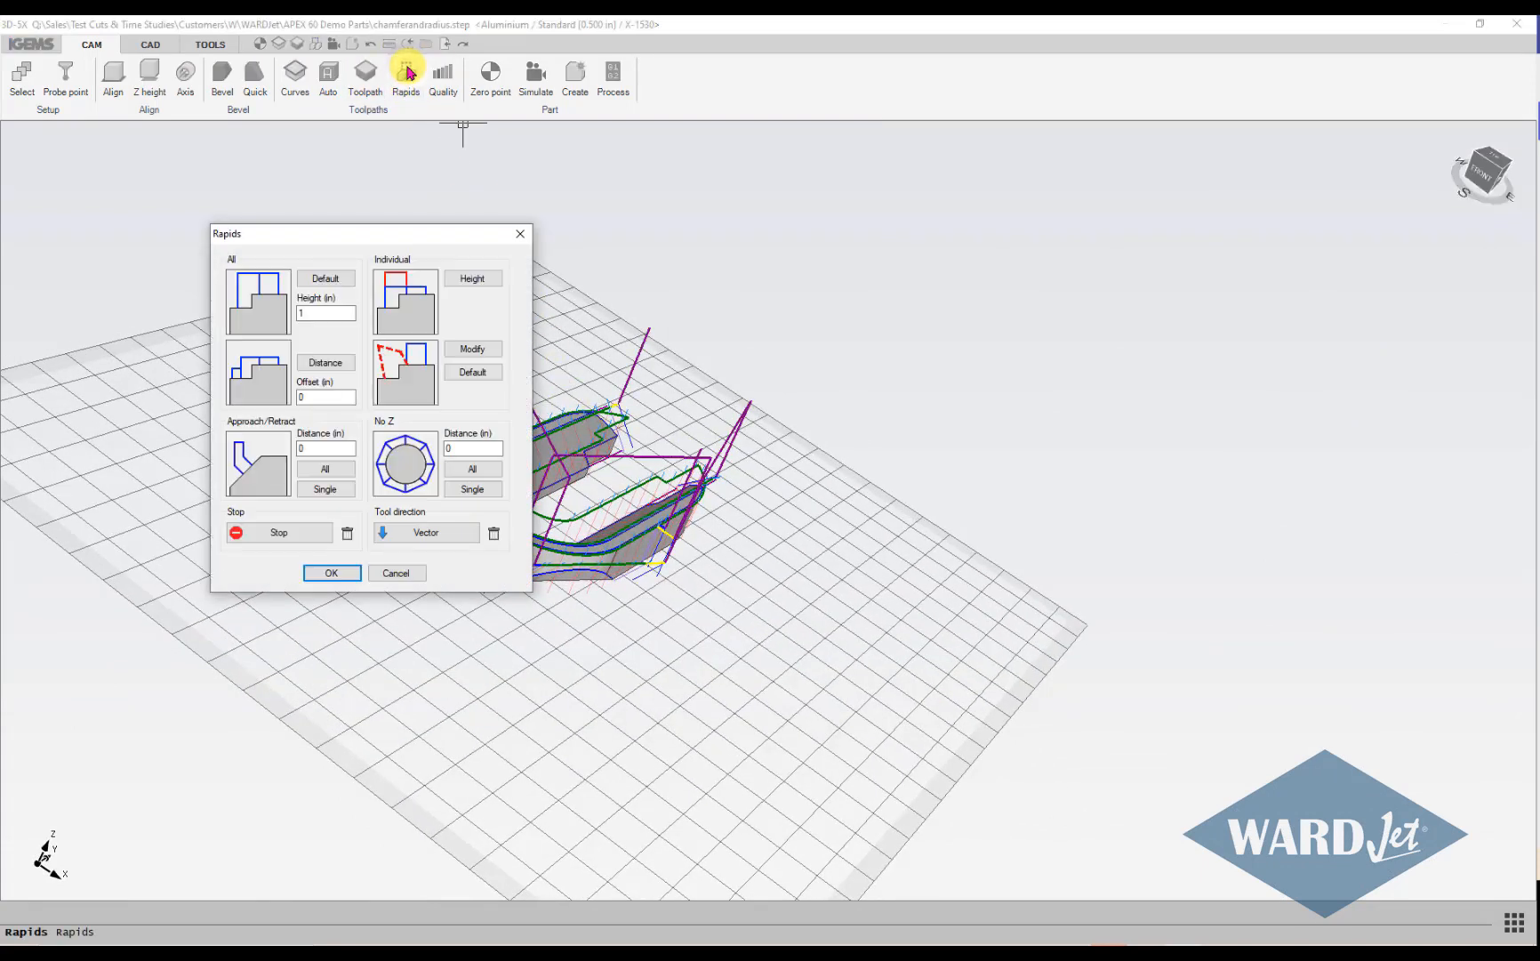
{"action": "middle_click_drag", "start_coordinate": [586, 367], "coordinate": [722, 441]}
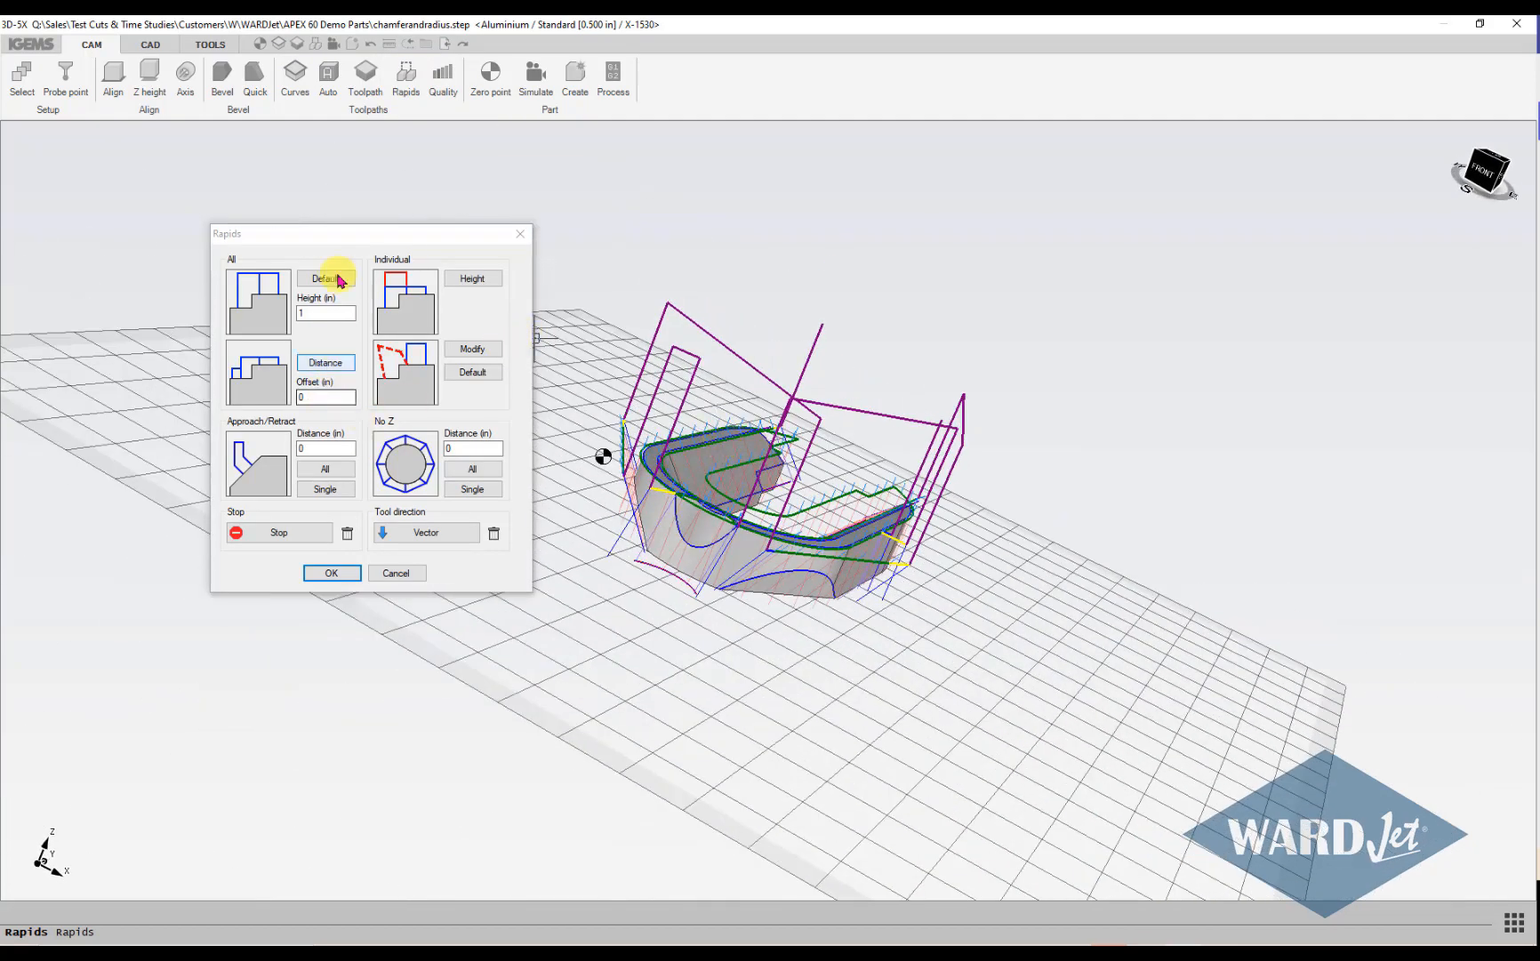
{"action": "scroll", "coordinate": [789, 442], "scroll_direction": "up", "scroll_amount": 3}
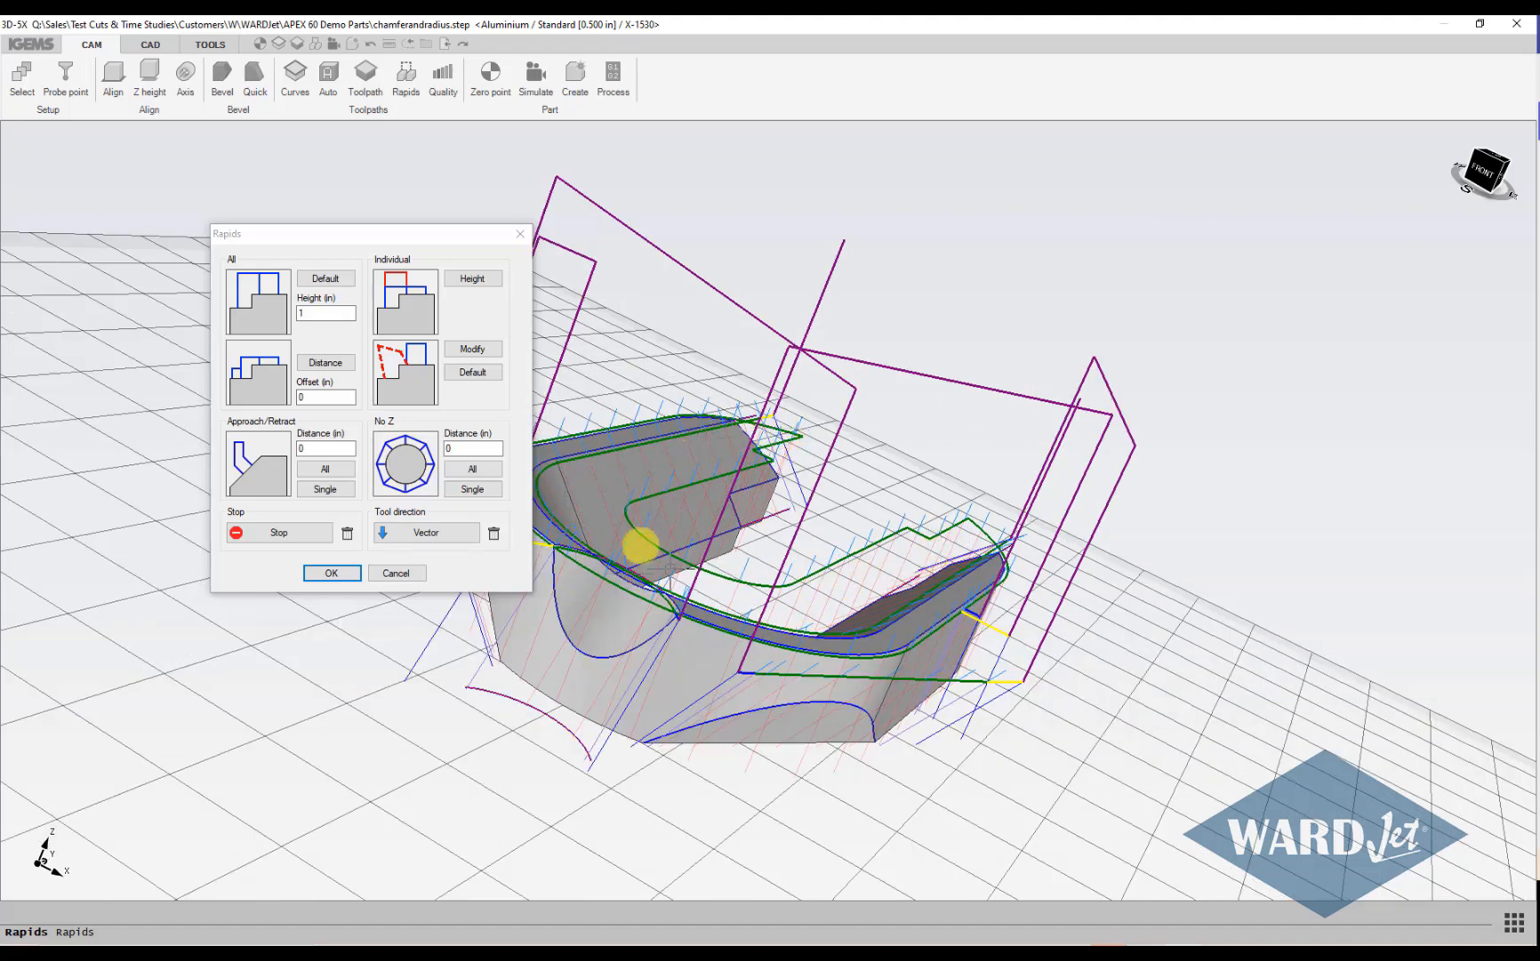
{"action": "scroll", "coordinate": [817, 547], "scroll_direction": "up", "scroll_amount": 3}
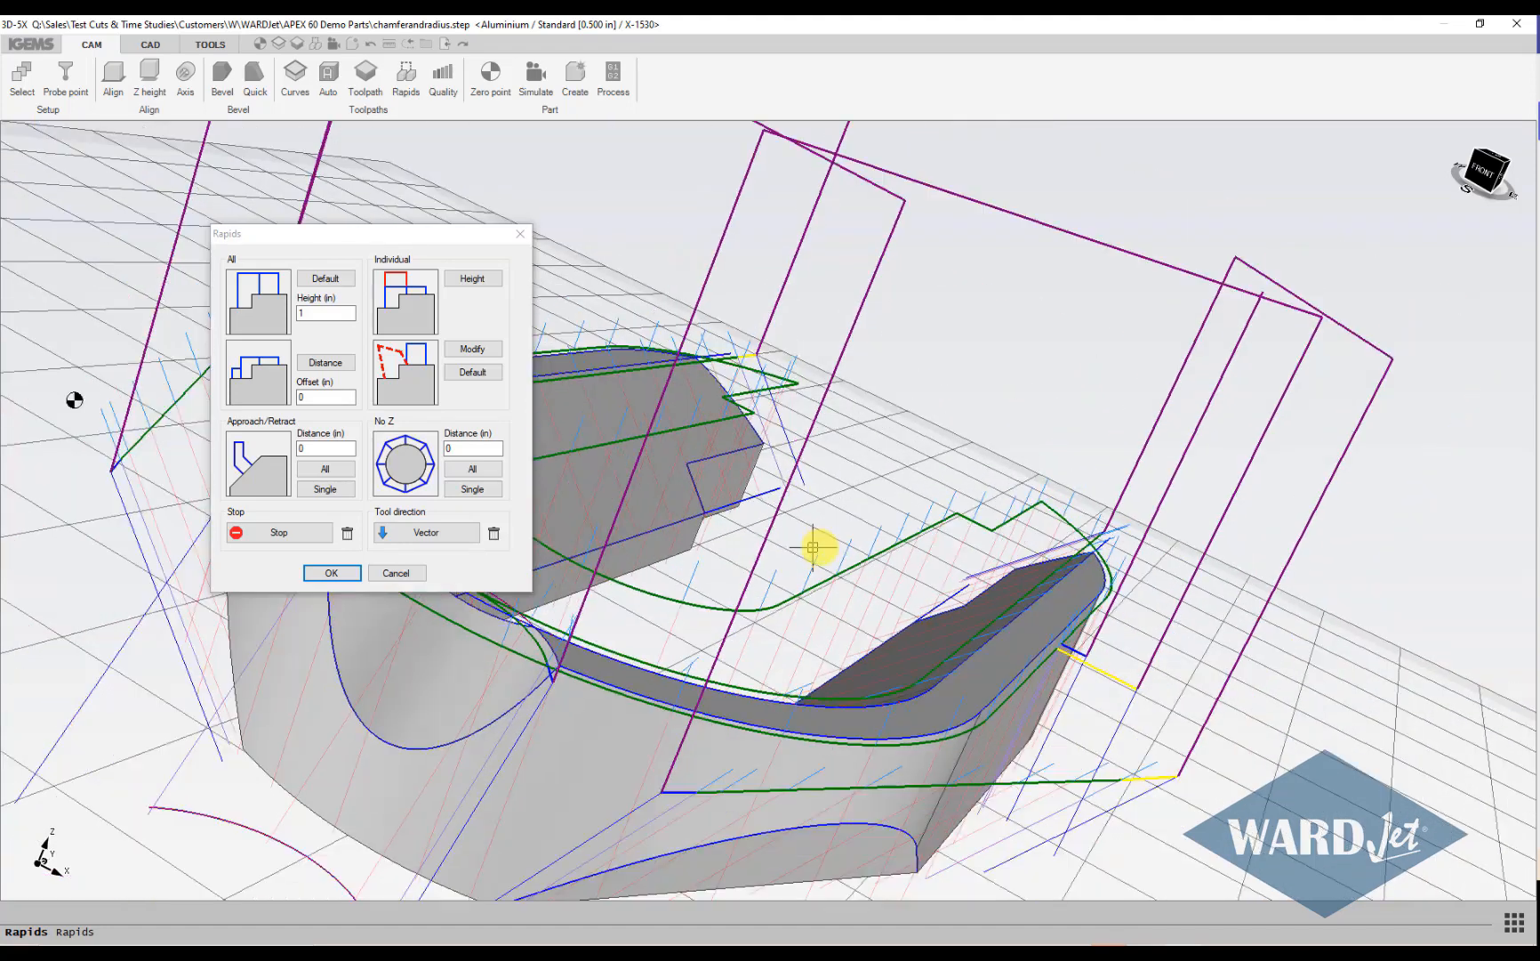
{"action": "scroll", "coordinate": [847, 547], "scroll_direction": "down", "scroll_amount": 4}
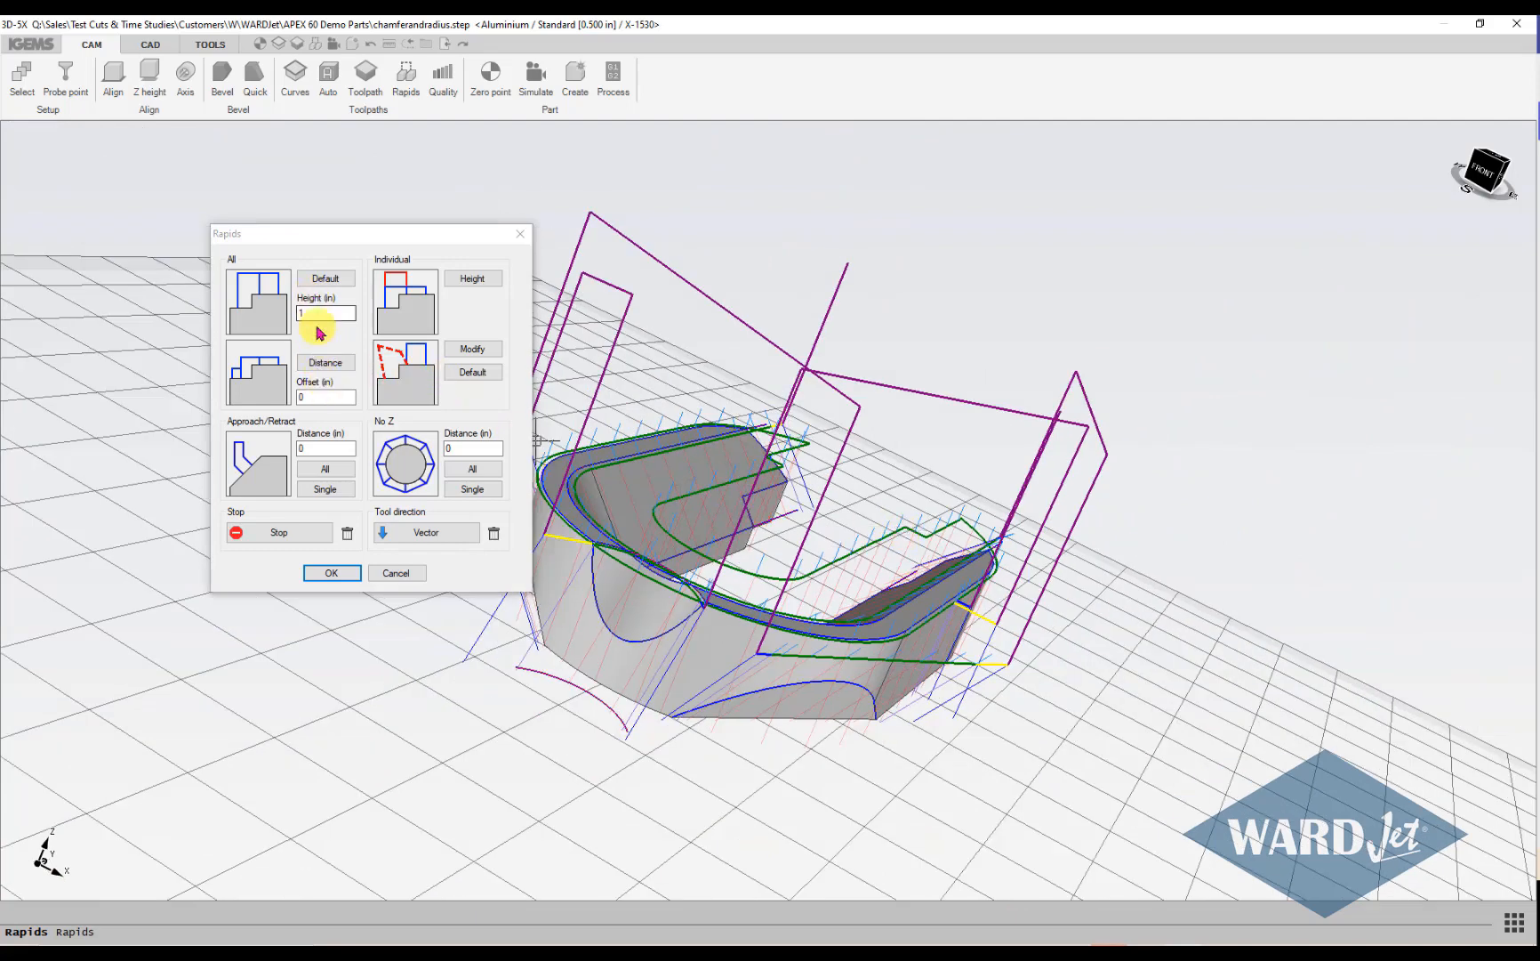
{"action": "left_click", "coordinate": [308, 402]}
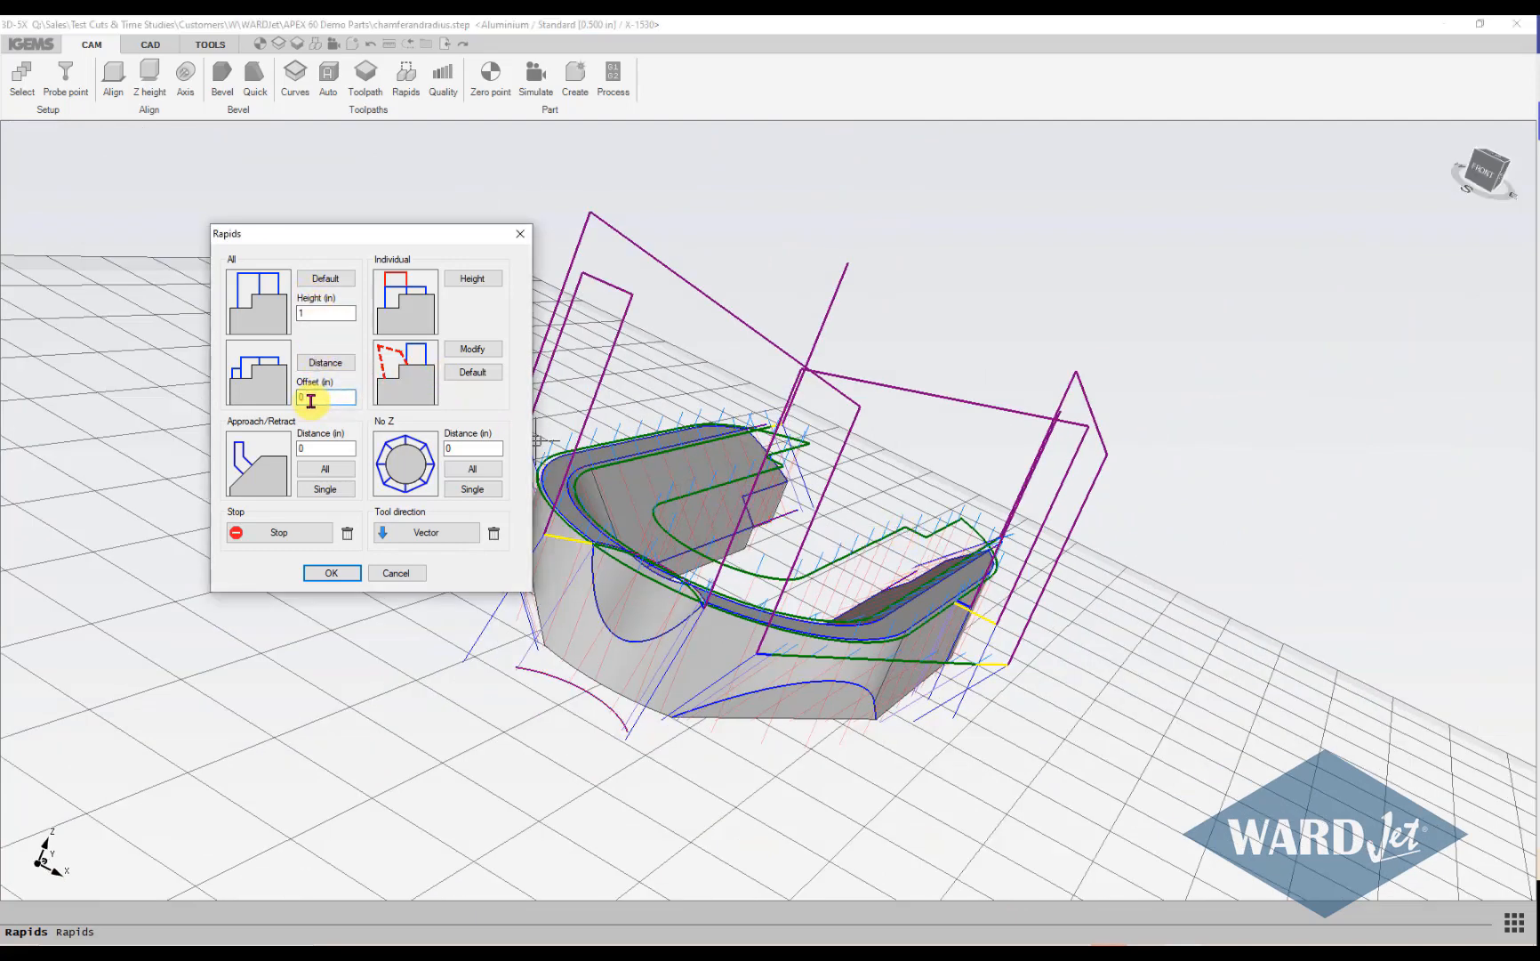
{"action": "left_click", "coordinate": [335, 365]}
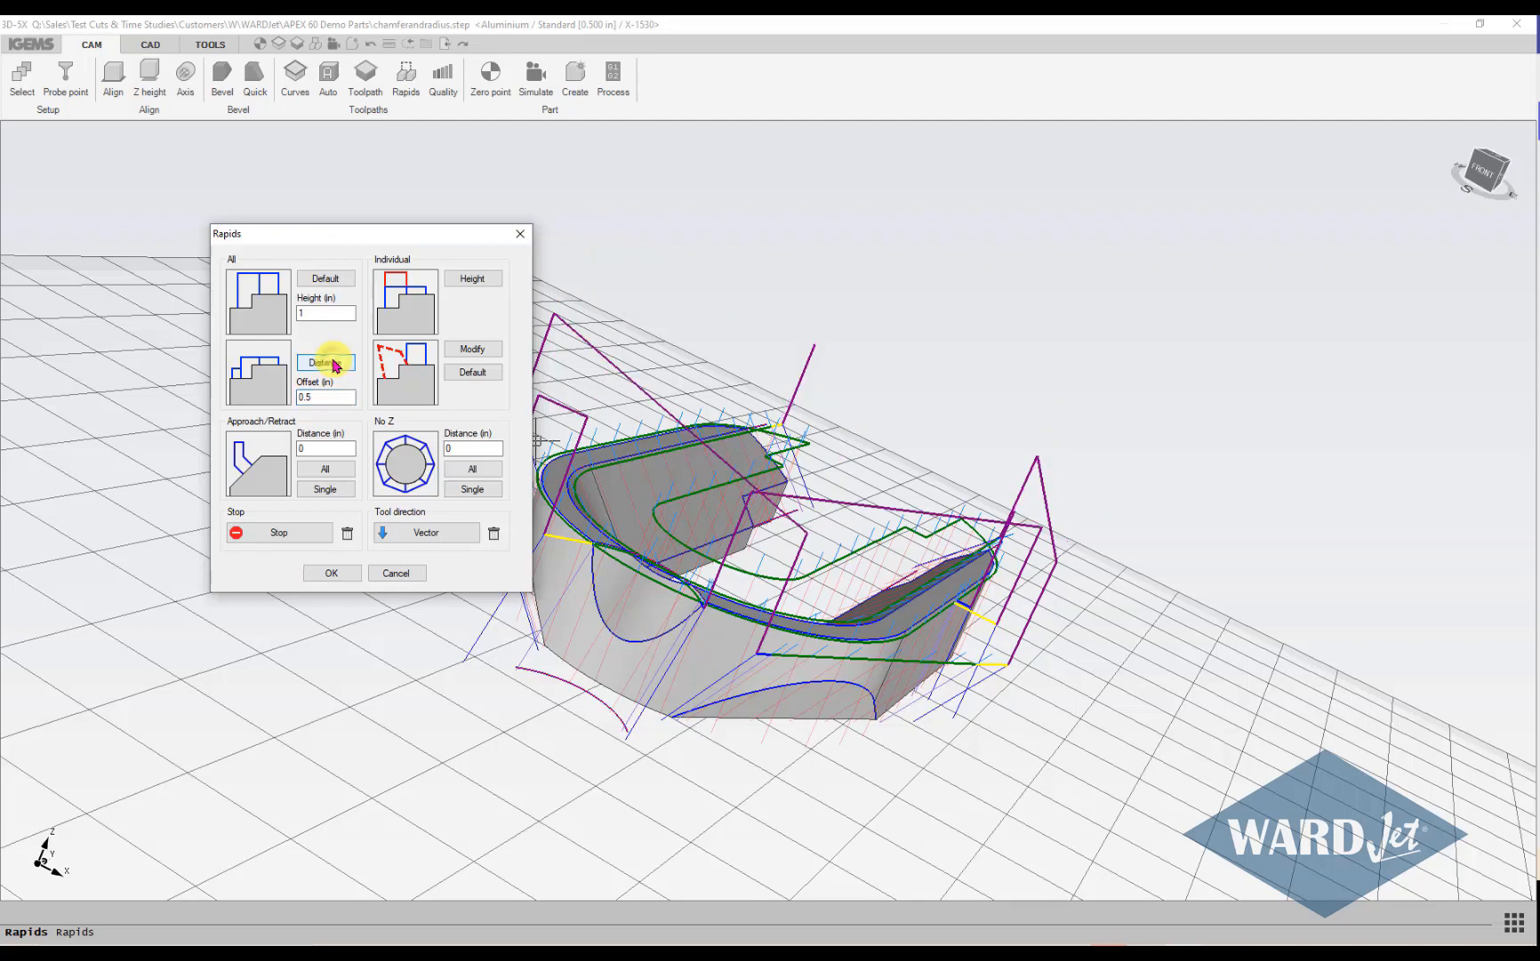
Set the individual height of the short rapid move at the part's corner nearest the zero point to 0.75 in.
{"action": "scroll", "coordinate": [732, 443], "scroll_direction": "down", "scroll_amount": 1}
{"action": "middle_click_drag", "start_coordinate": [576, 431], "coordinate": [698, 453]}
{"action": "scroll", "coordinate": [742, 456], "scroll_direction": "up", "scroll_amount": 1}
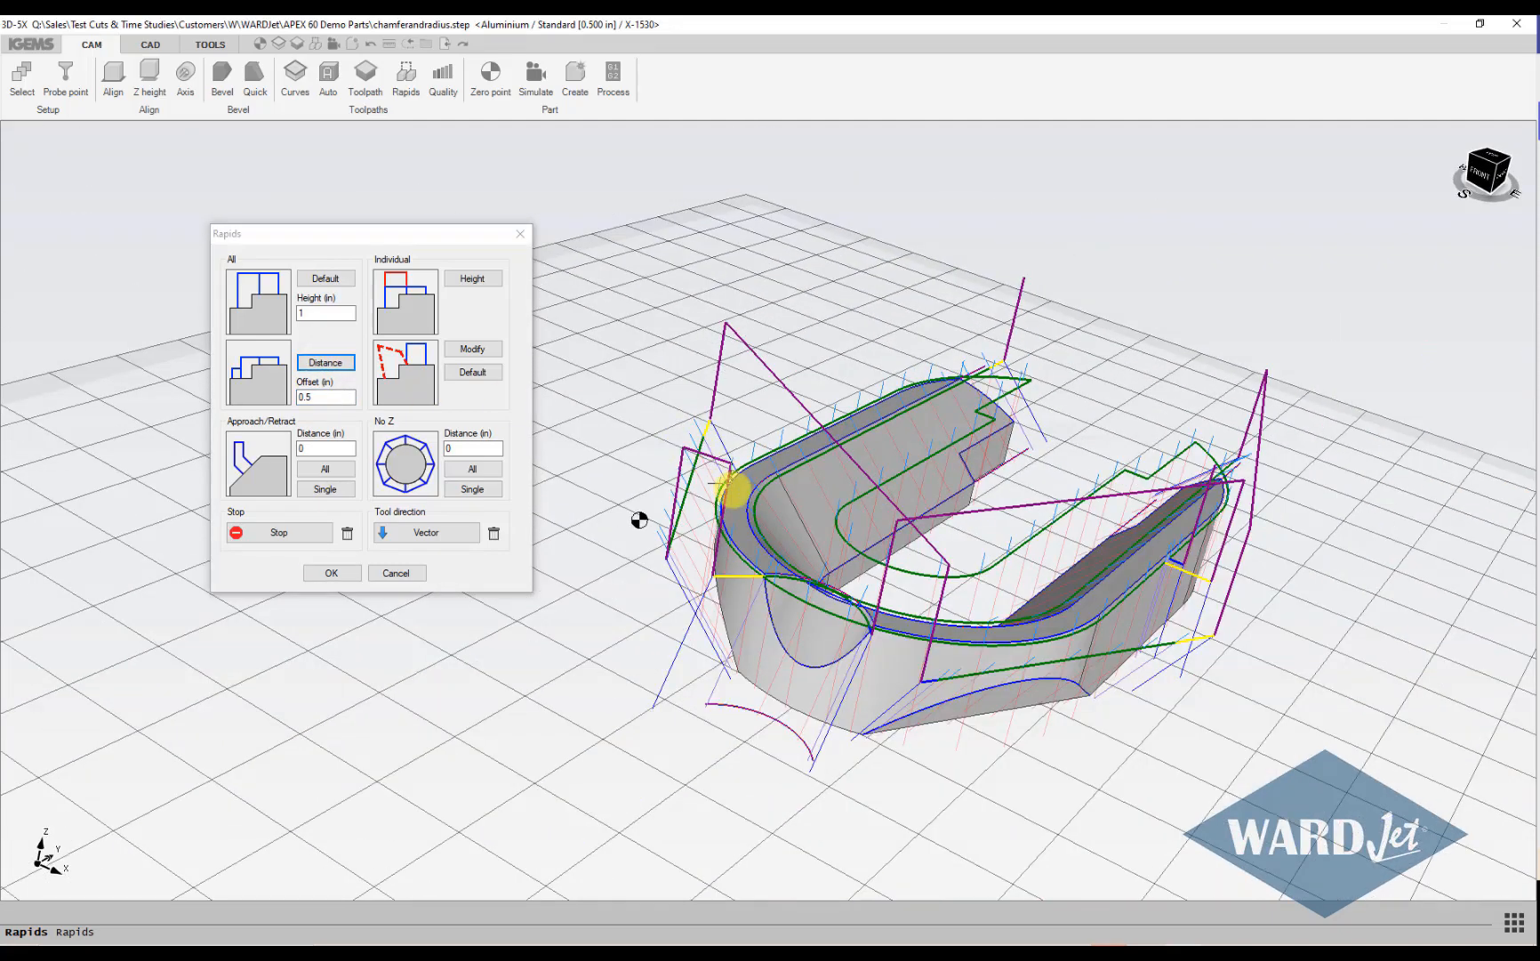
{"action": "scroll", "coordinate": [718, 550], "scroll_direction": "up", "scroll_amount": 1}
{"action": "scroll", "coordinate": [756, 533], "scroll_direction": "up", "scroll_amount": 1}
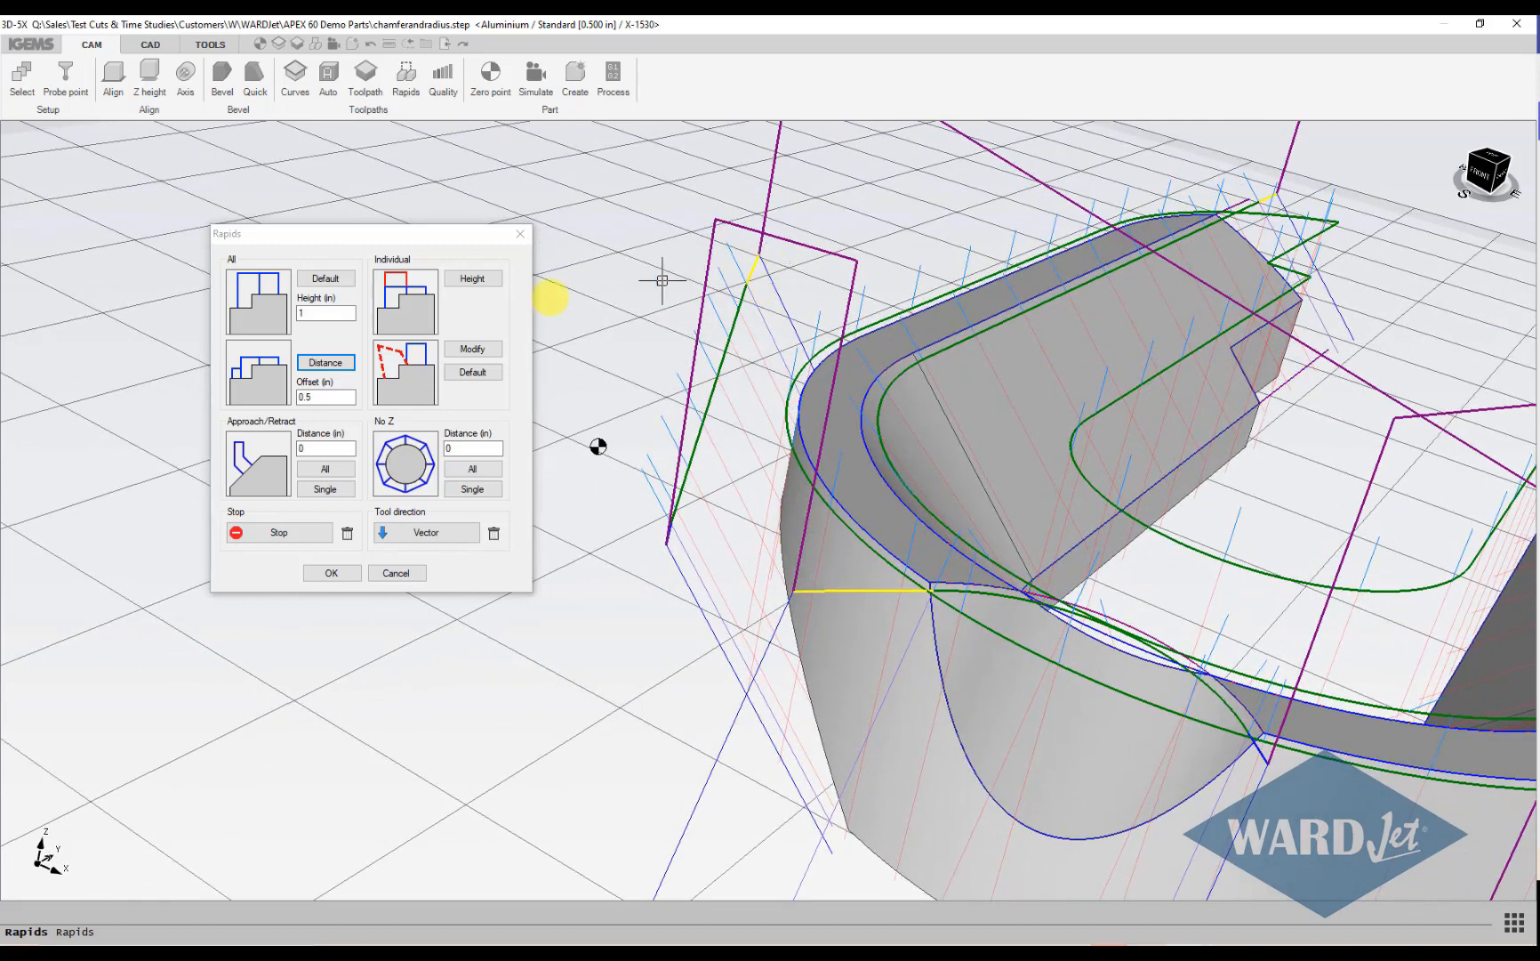
{"action": "left_click", "coordinate": [472, 279]}
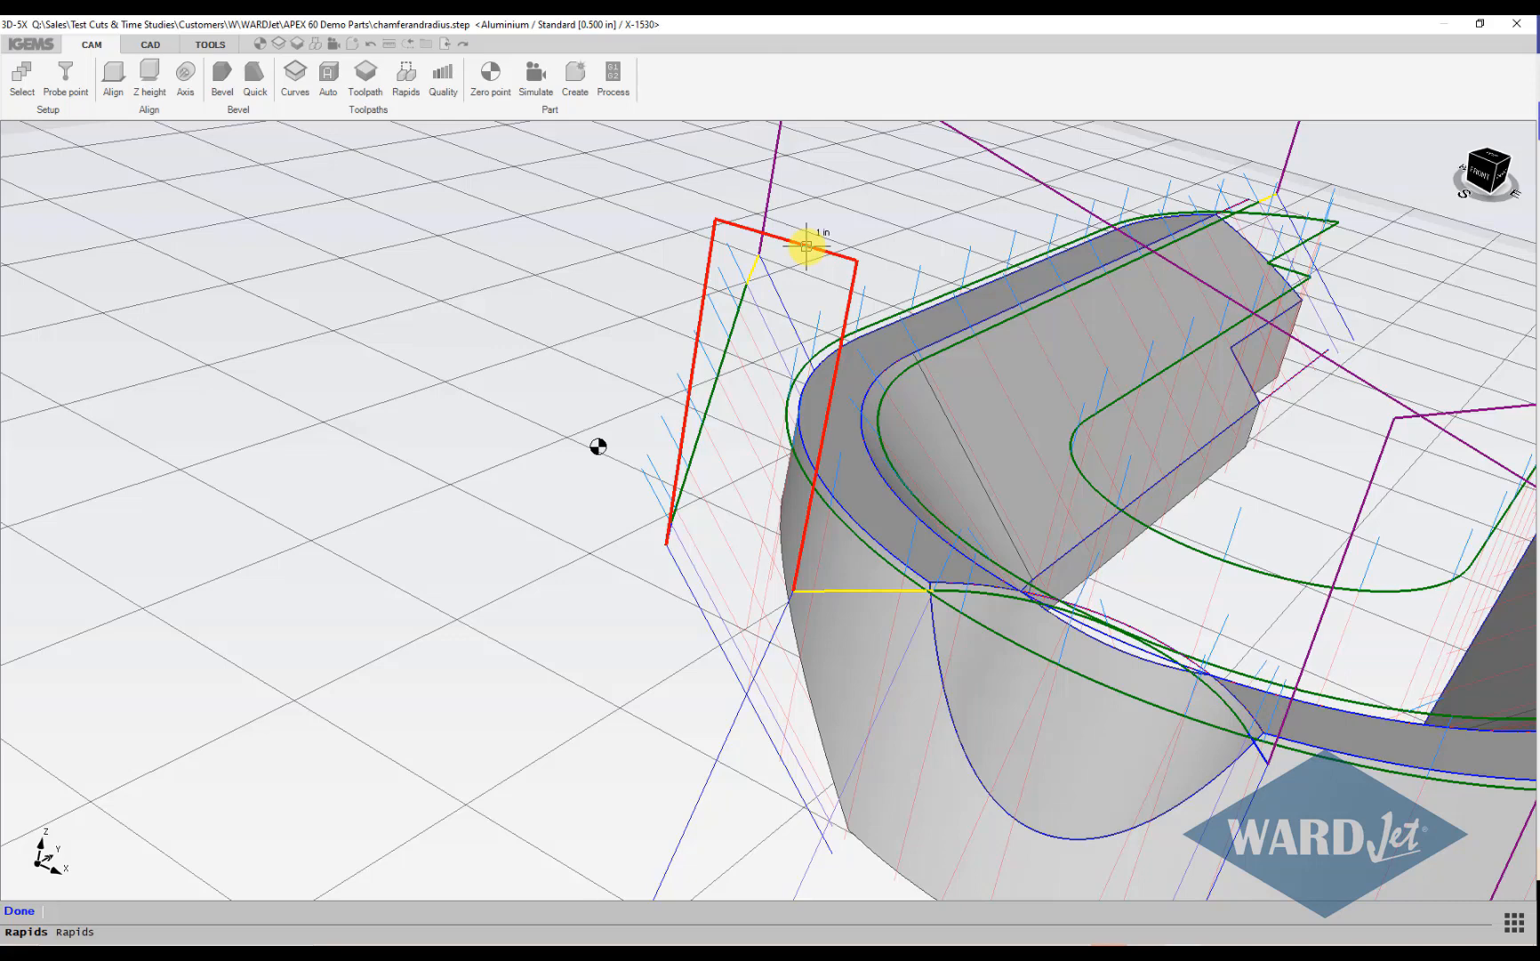
{"action": "type", "text": "75"}
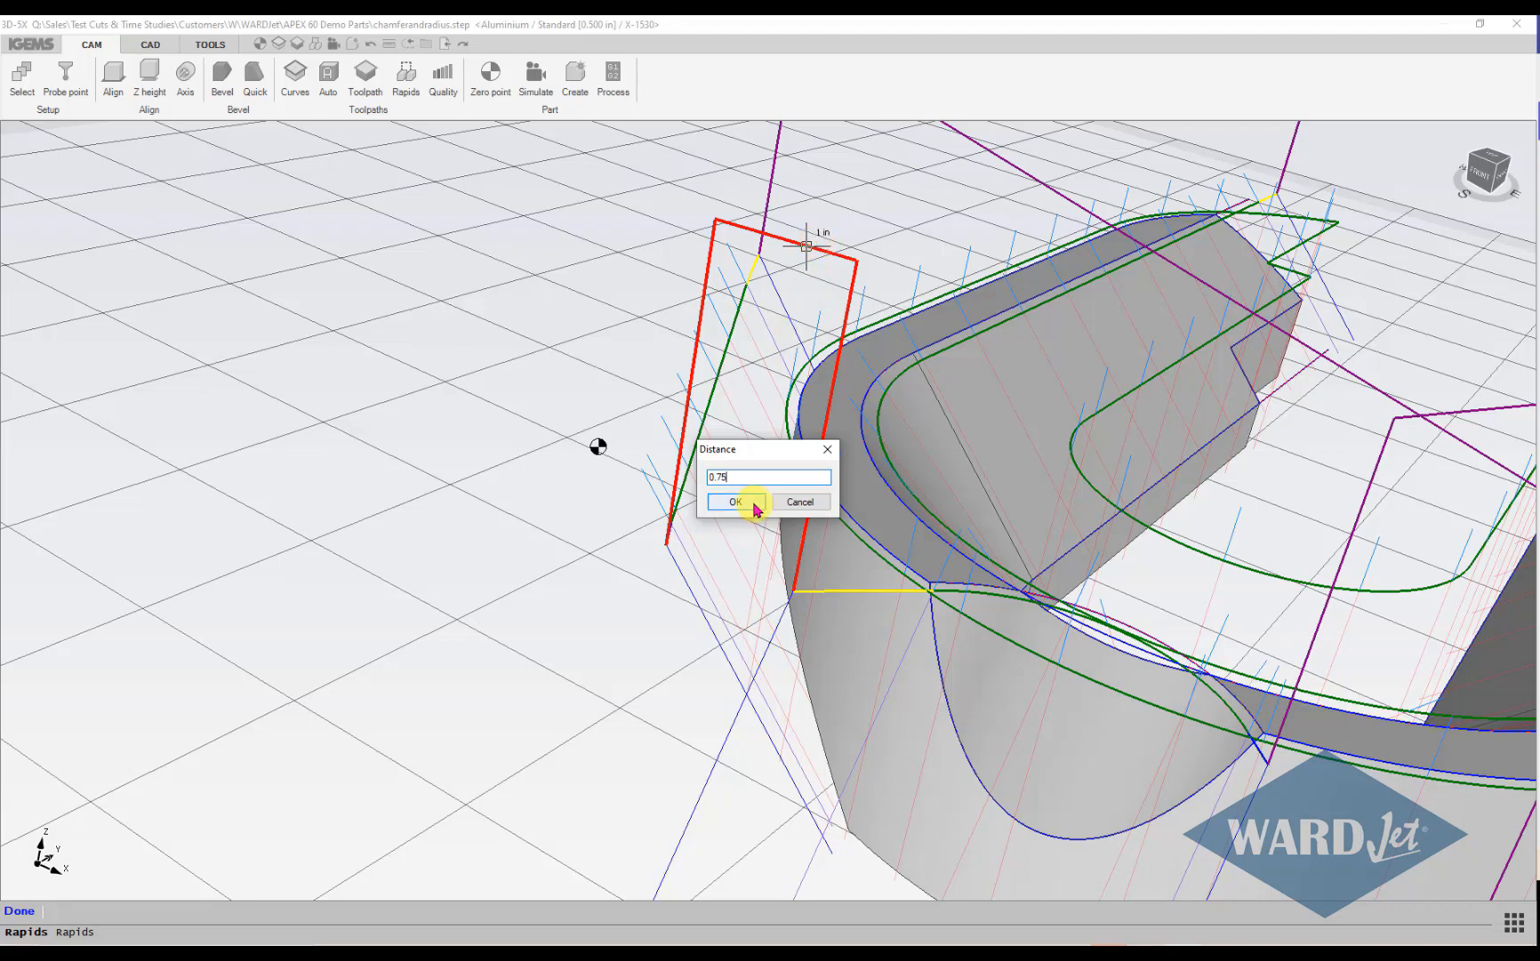
{"action": "left_click", "coordinate": [755, 508]}
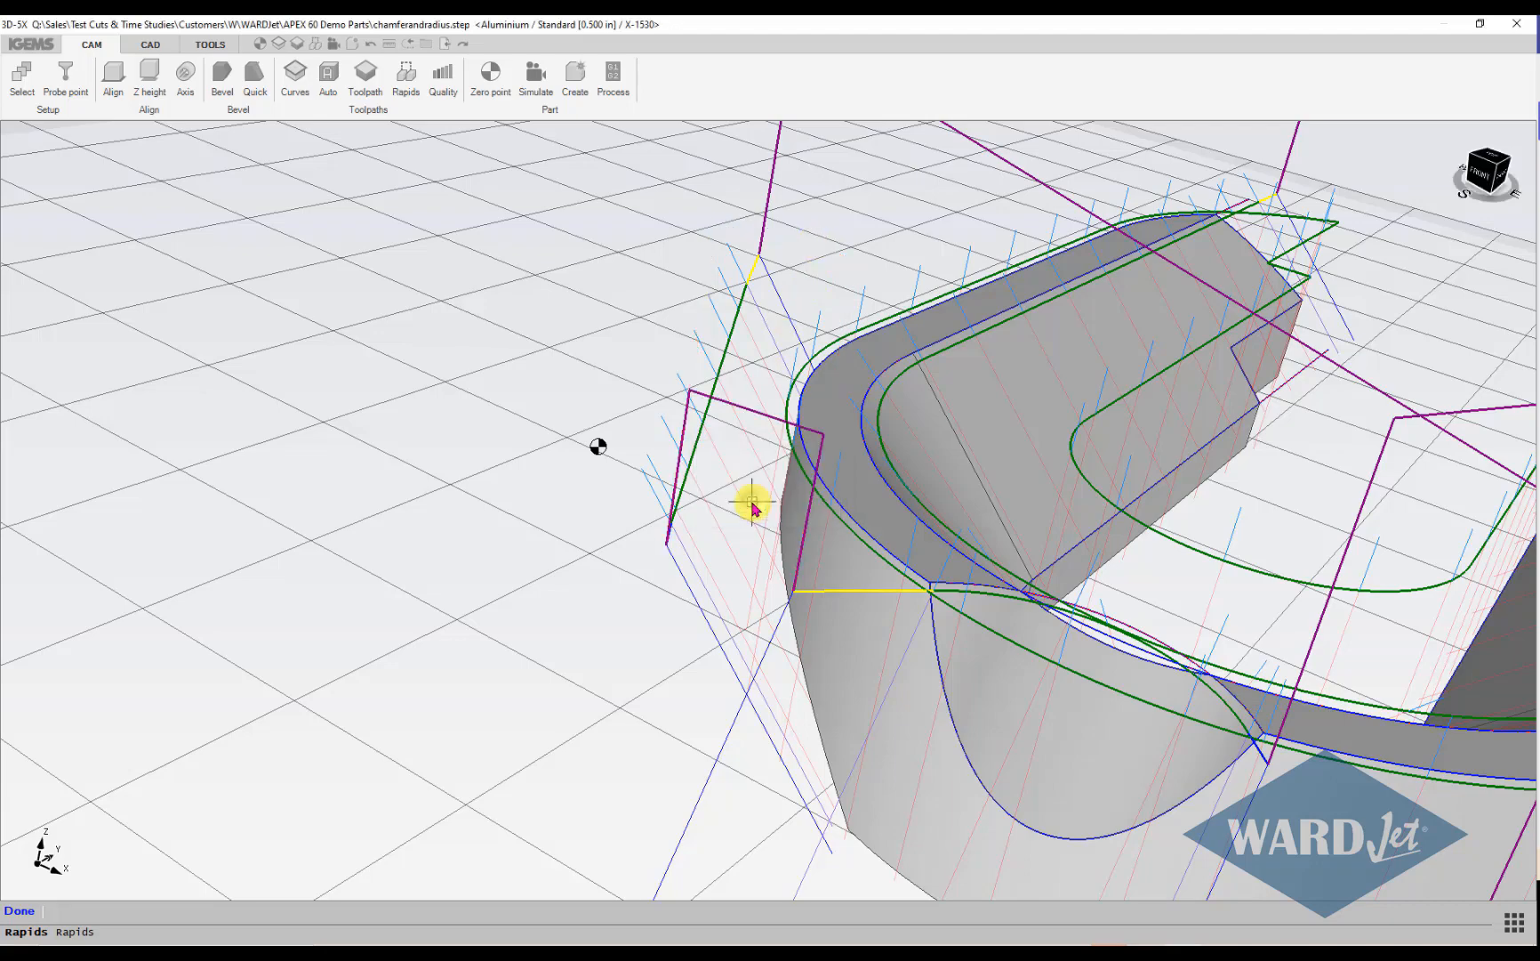
{"action": "left_click", "coordinate": [752, 492]}
Set the individual height of the rapid move crossing the open middle of the U-shaped part to 0.75 in.
{"action": "scroll", "coordinate": [756, 438], "scroll_direction": "down", "scroll_amount": 2}
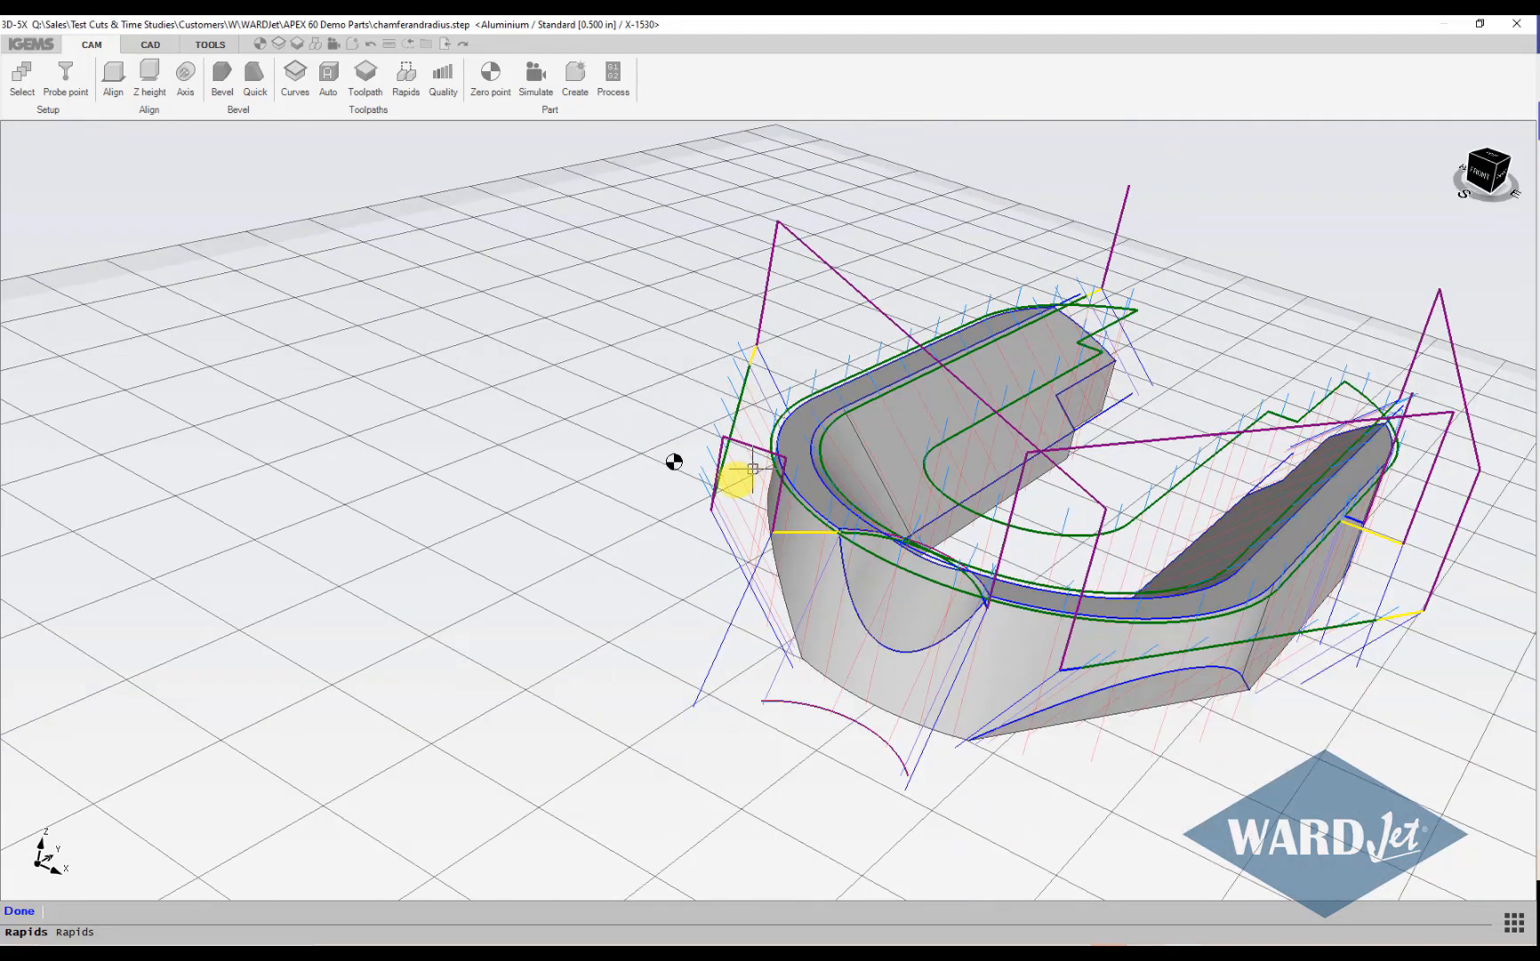
{"action": "middle_click_drag", "start_coordinate": [921, 626], "coordinate": [709, 616]}
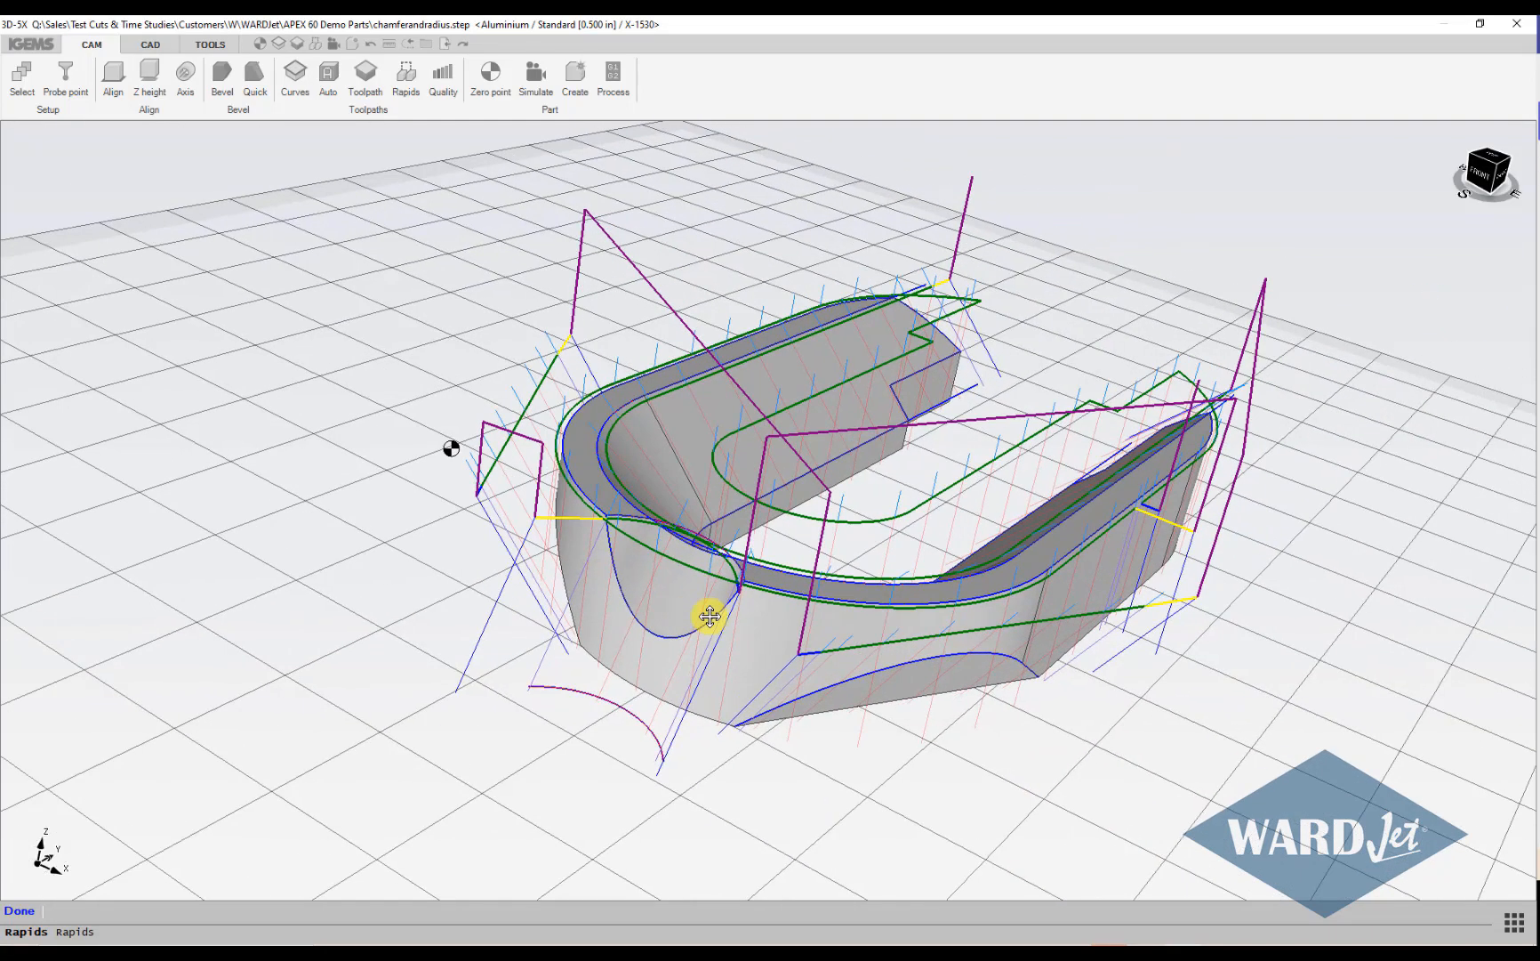
{"action": "scroll", "coordinate": [761, 635], "scroll_direction": "down", "scroll_amount": 1}
{"action": "middle_click_drag", "start_coordinate": [841, 637], "coordinate": [622, 660], "text": "shift"}
{"action": "mouse_move", "coordinate": [981, 630]}
{"action": "middle_mouse_down", "text": "shift"}
{"action": "mouse_move", "coordinate": [726, 643]}
{"action": "mouse_move", "coordinate": [829, 653]}
{"action": "mouse_move", "coordinate": [960, 748]}
{"action": "mouse_move", "coordinate": [963, 653]}
{"action": "middle_mouse_up", "text": "shift"}
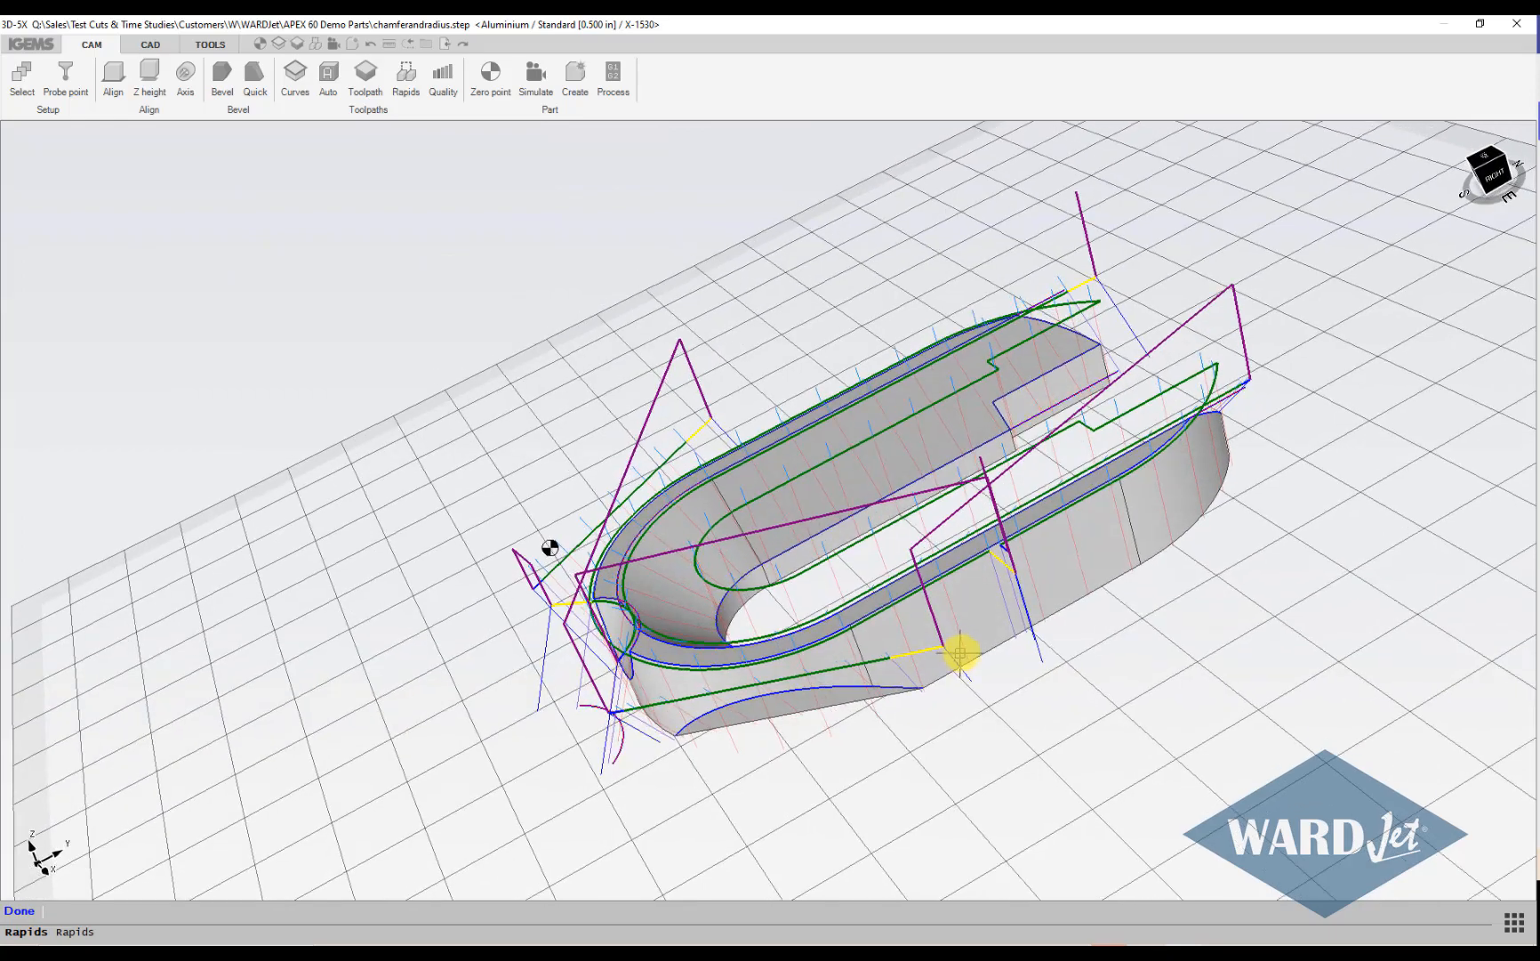
{"action": "middle_click_drag", "start_coordinate": [852, 658], "coordinate": [969, 591], "text": "shift"}
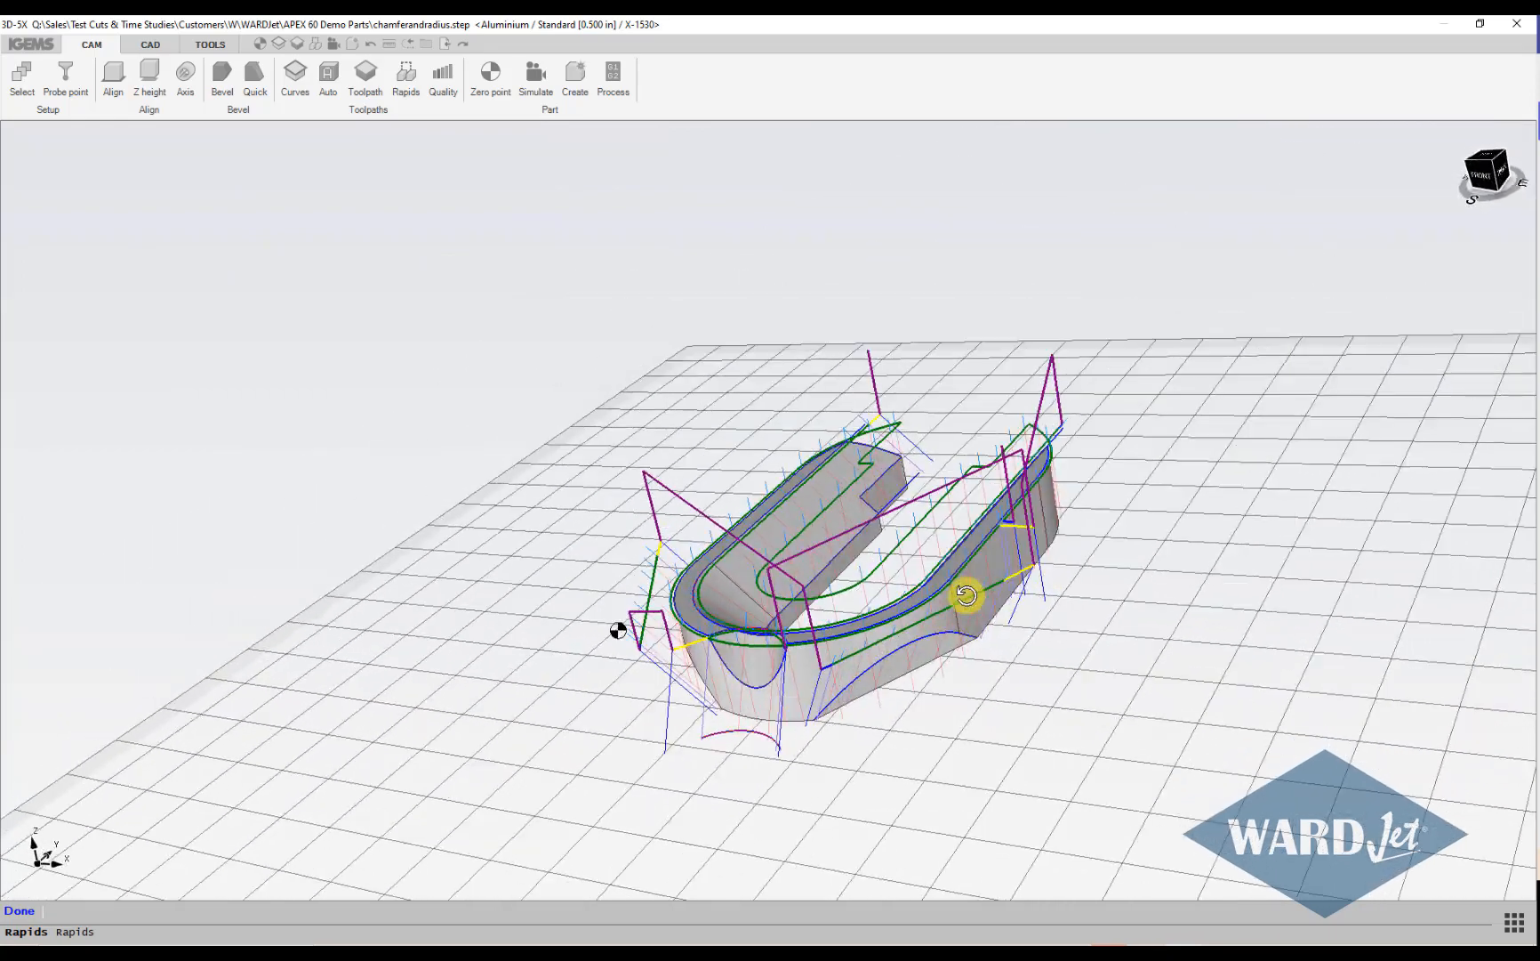
{"action": "left_click", "coordinate": [932, 489]}
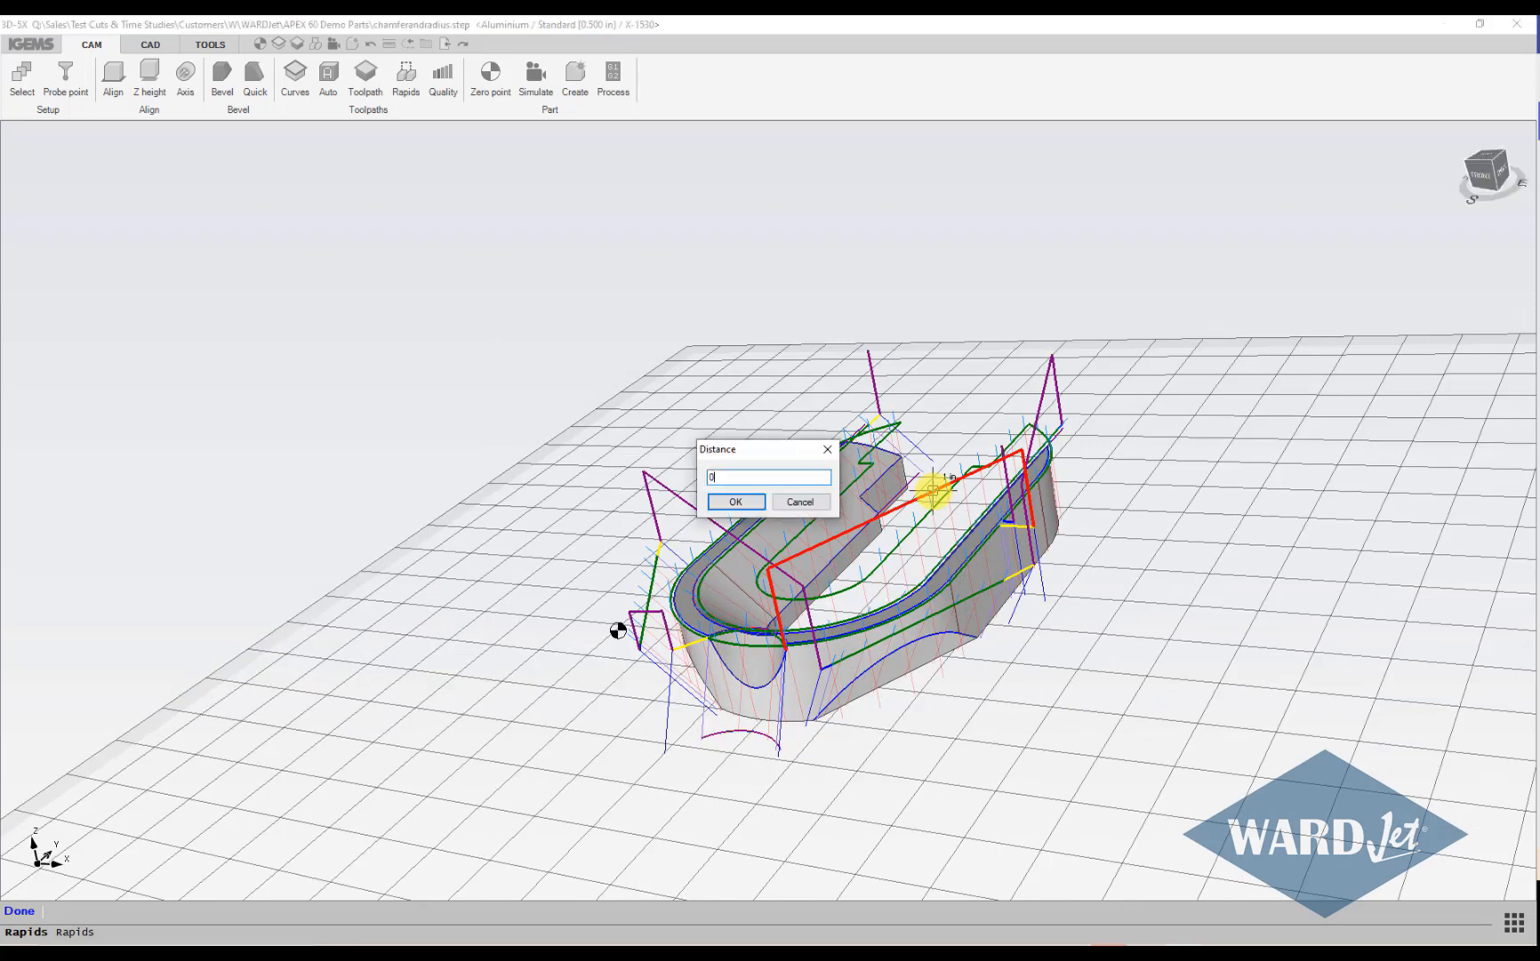
{"action": "type", "text": "0.75"}
{"action": "key", "text": "Return"}
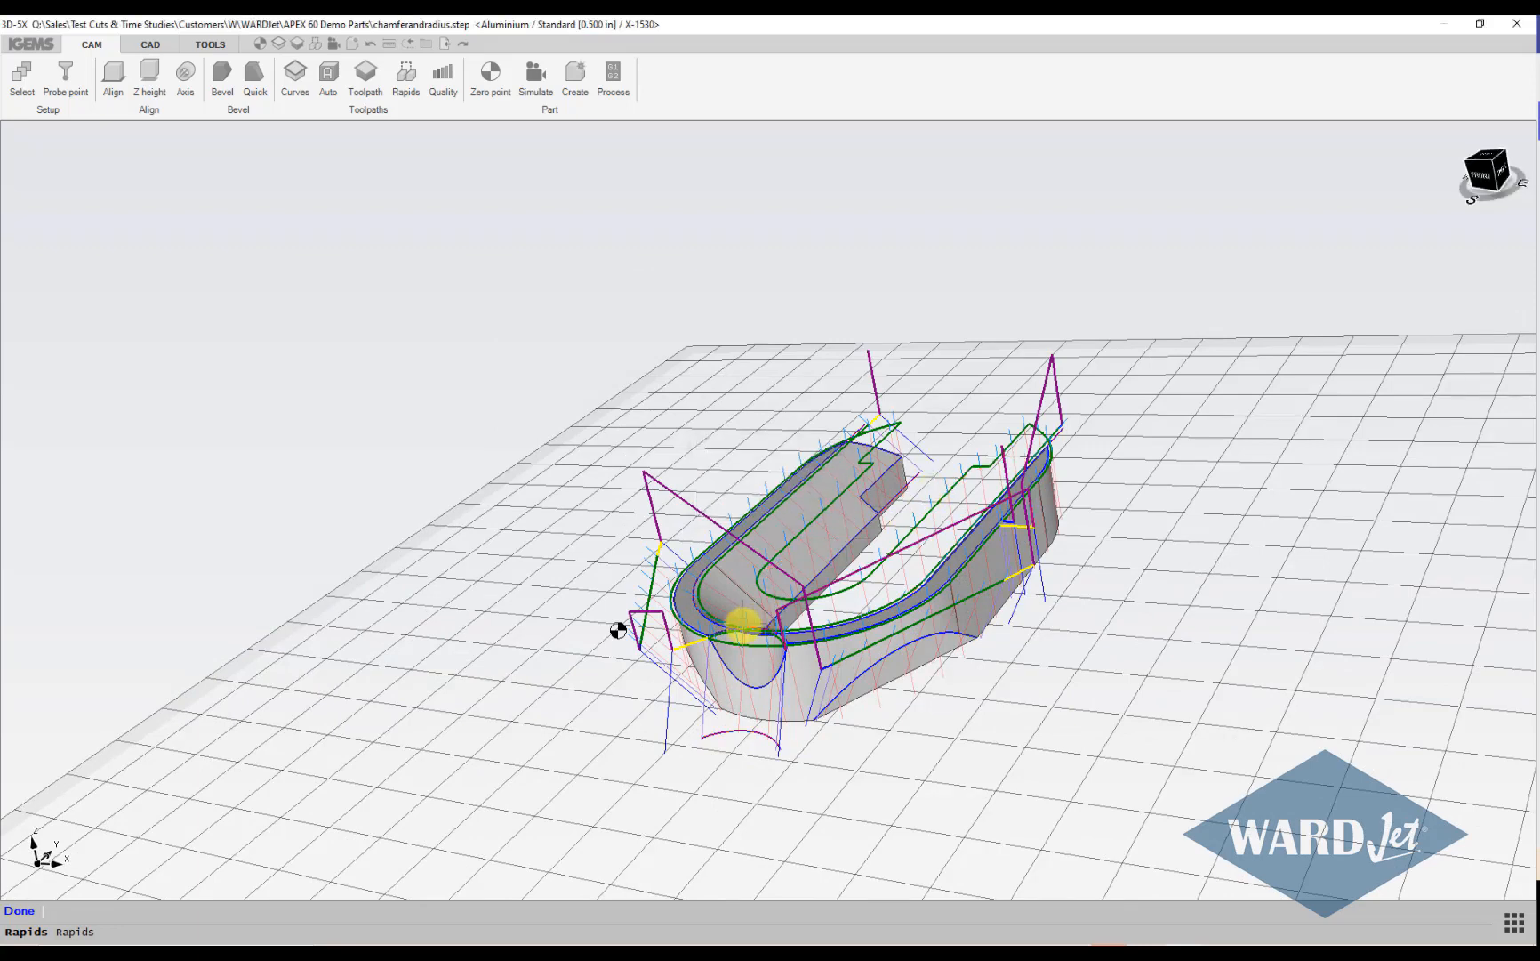
Set the individual height of the long rapid move running along the part's outer side to the arm's end to 0.75 in.
{"action": "scroll", "coordinate": [742, 625], "scroll_direction": "down", "scroll_amount": 2}
{"action": "middle_click_drag", "start_coordinate": [870, 662], "coordinate": [633, 718]}
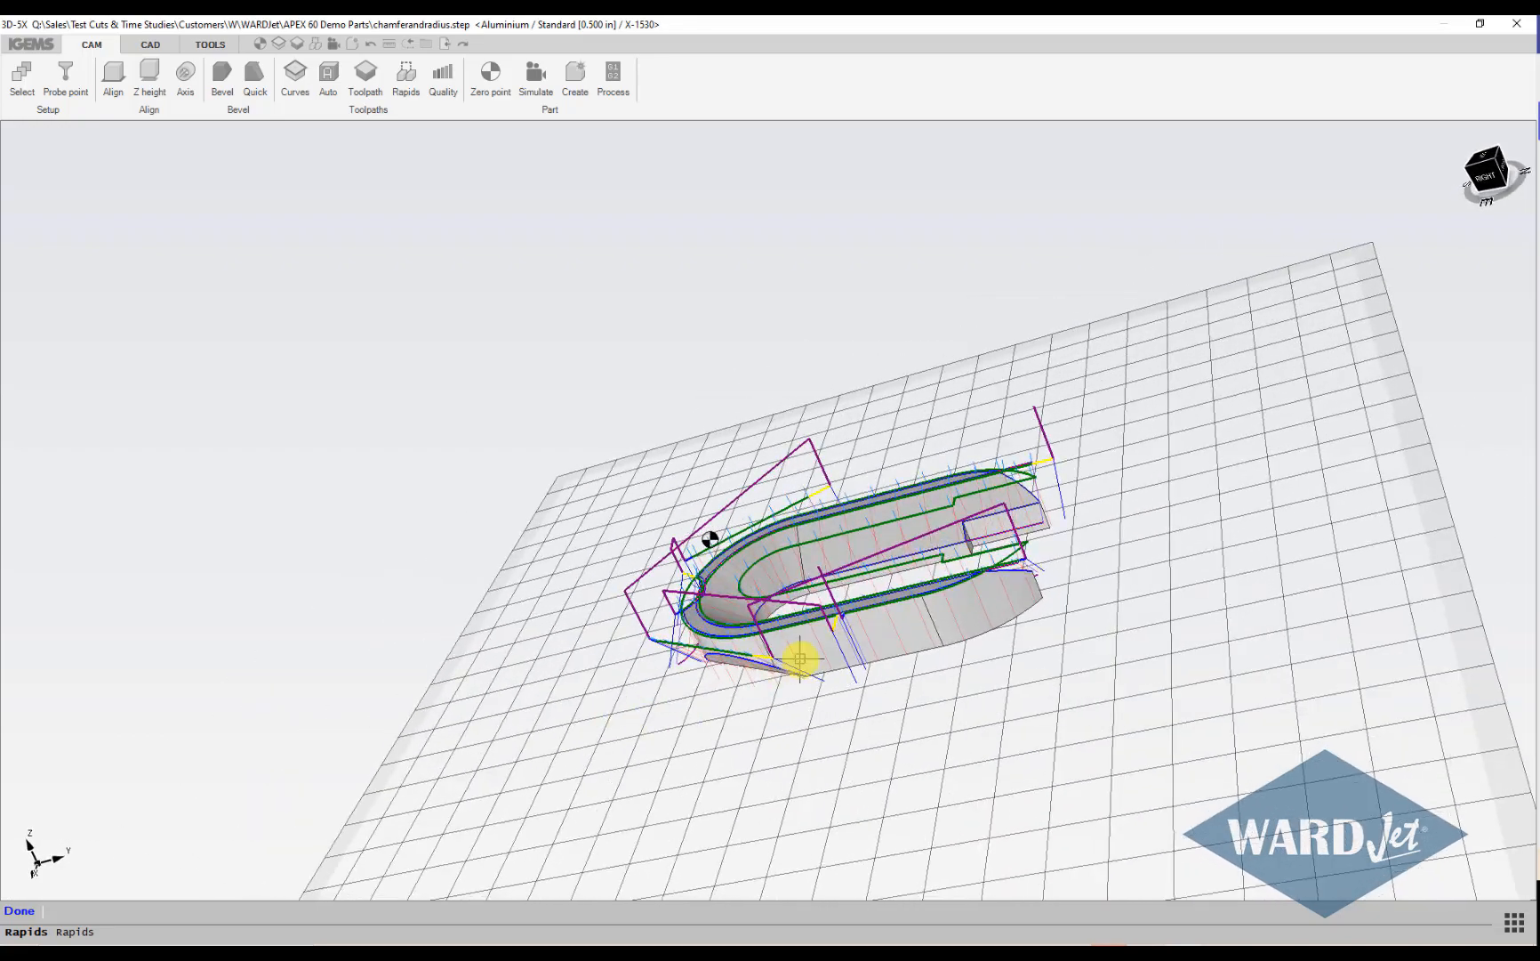
{"action": "scroll", "coordinate": [799, 658], "scroll_direction": "up", "scroll_amount": 3}
{"action": "middle_click_drag", "start_coordinate": [863, 654], "coordinate": [952, 361]}
{"action": "left_click", "coordinate": [958, 372]}
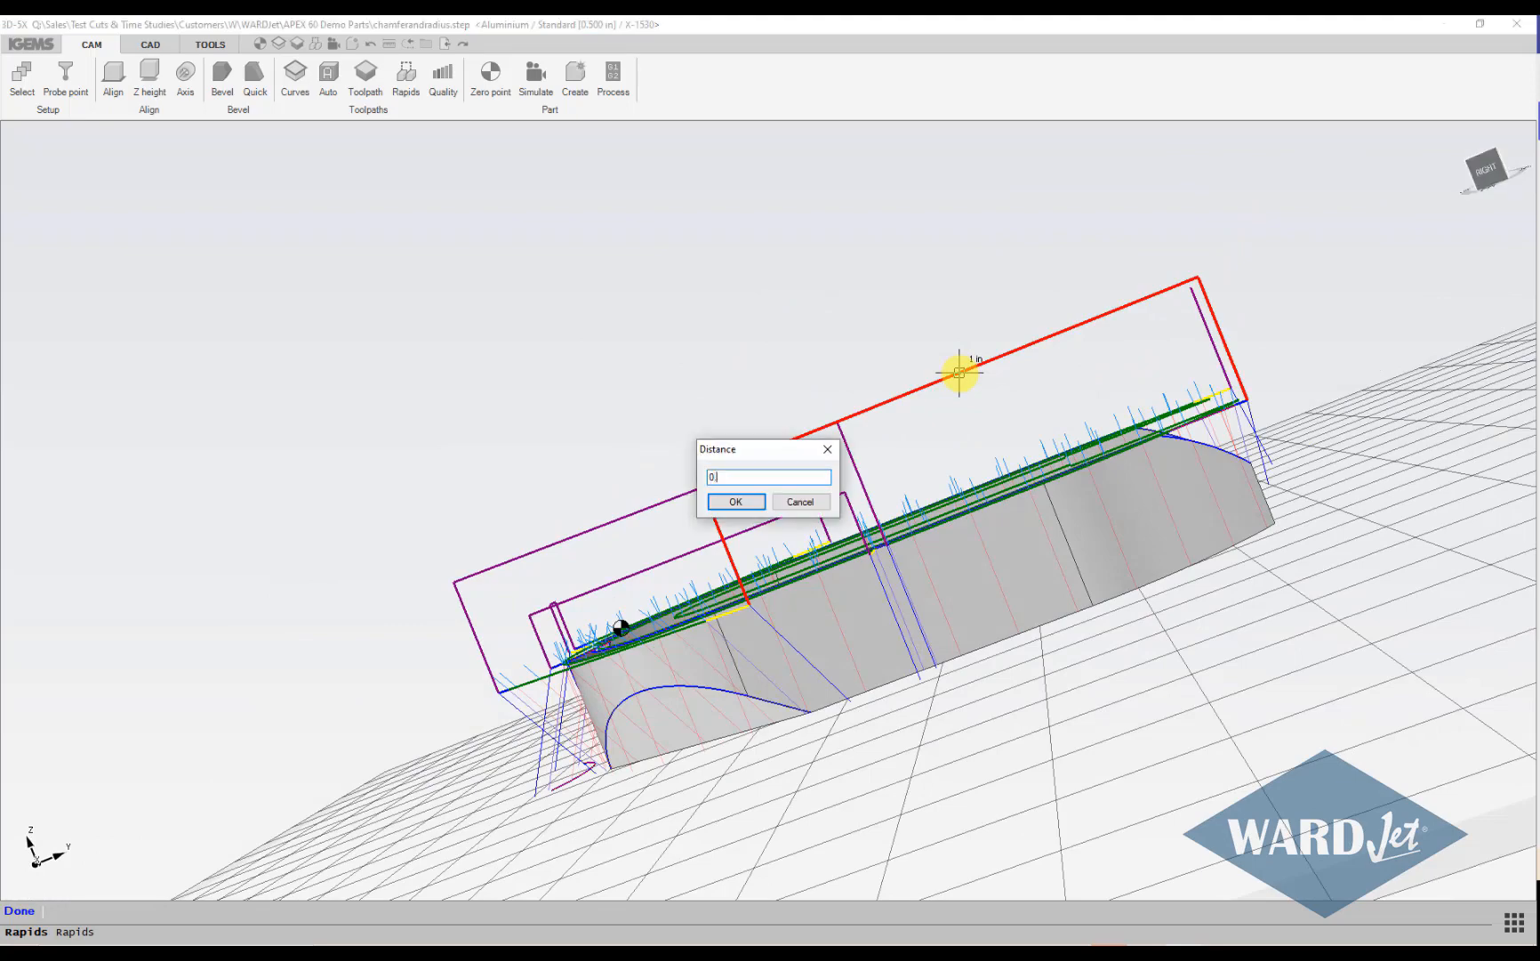
{"action": "type", "text": ".75"}
{"action": "key", "text": "Return"}
{"action": "middle_click_drag", "start_coordinate": [959, 372], "coordinate": [907, 596]}
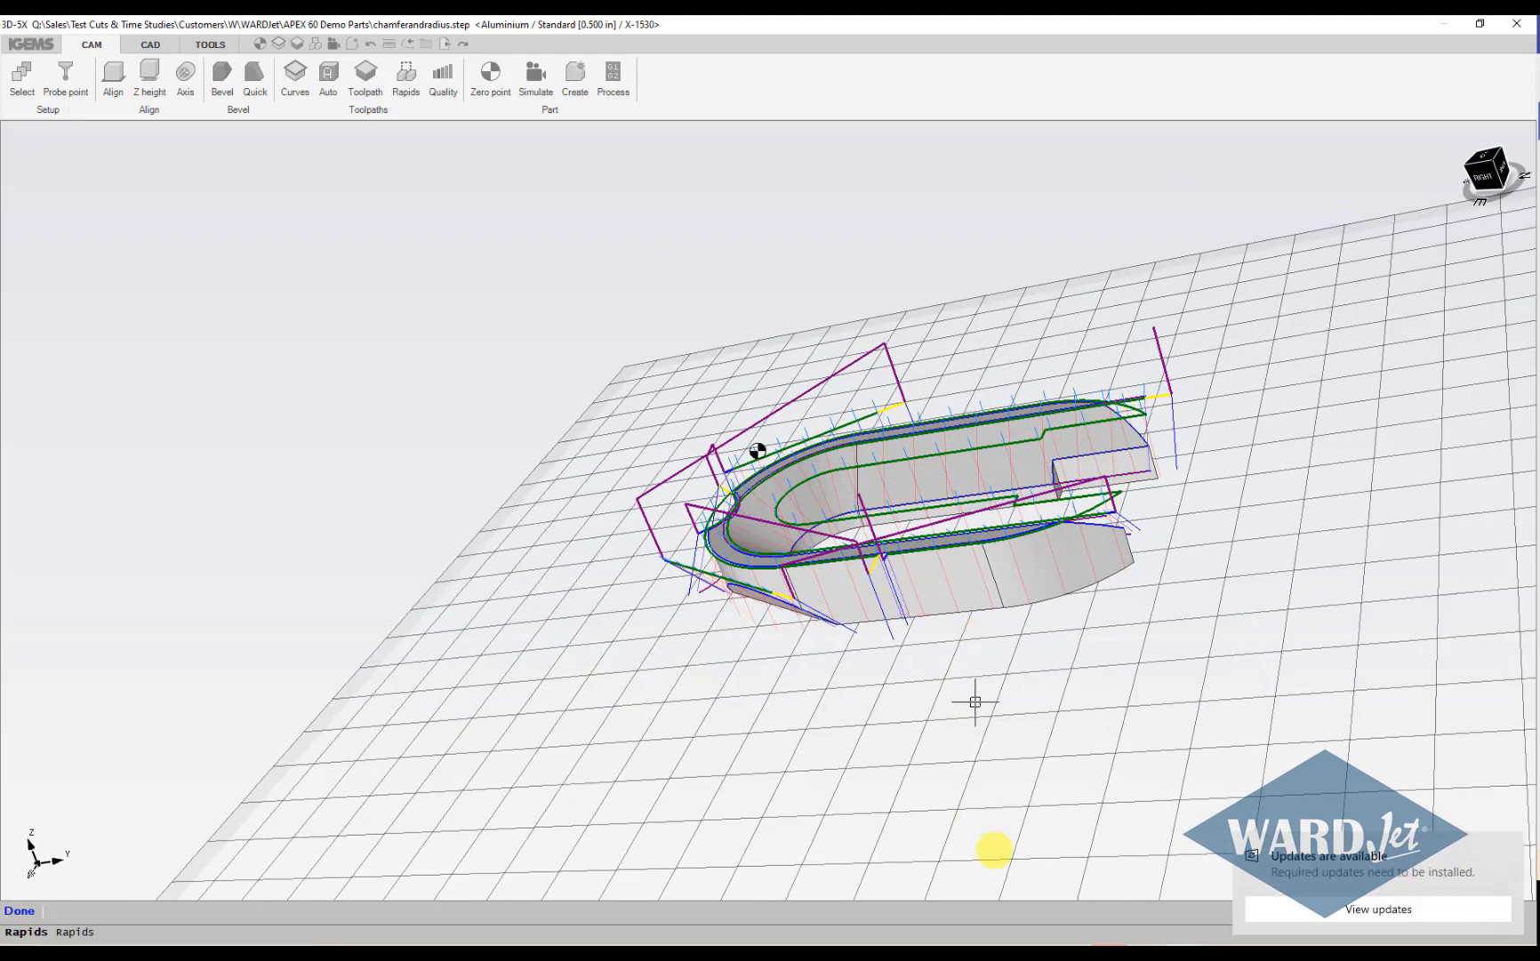
Dismiss the update notification, finish editing individual rapid heights and accept the rapid settings.
{"action": "left_click", "coordinate": [1507, 846]}
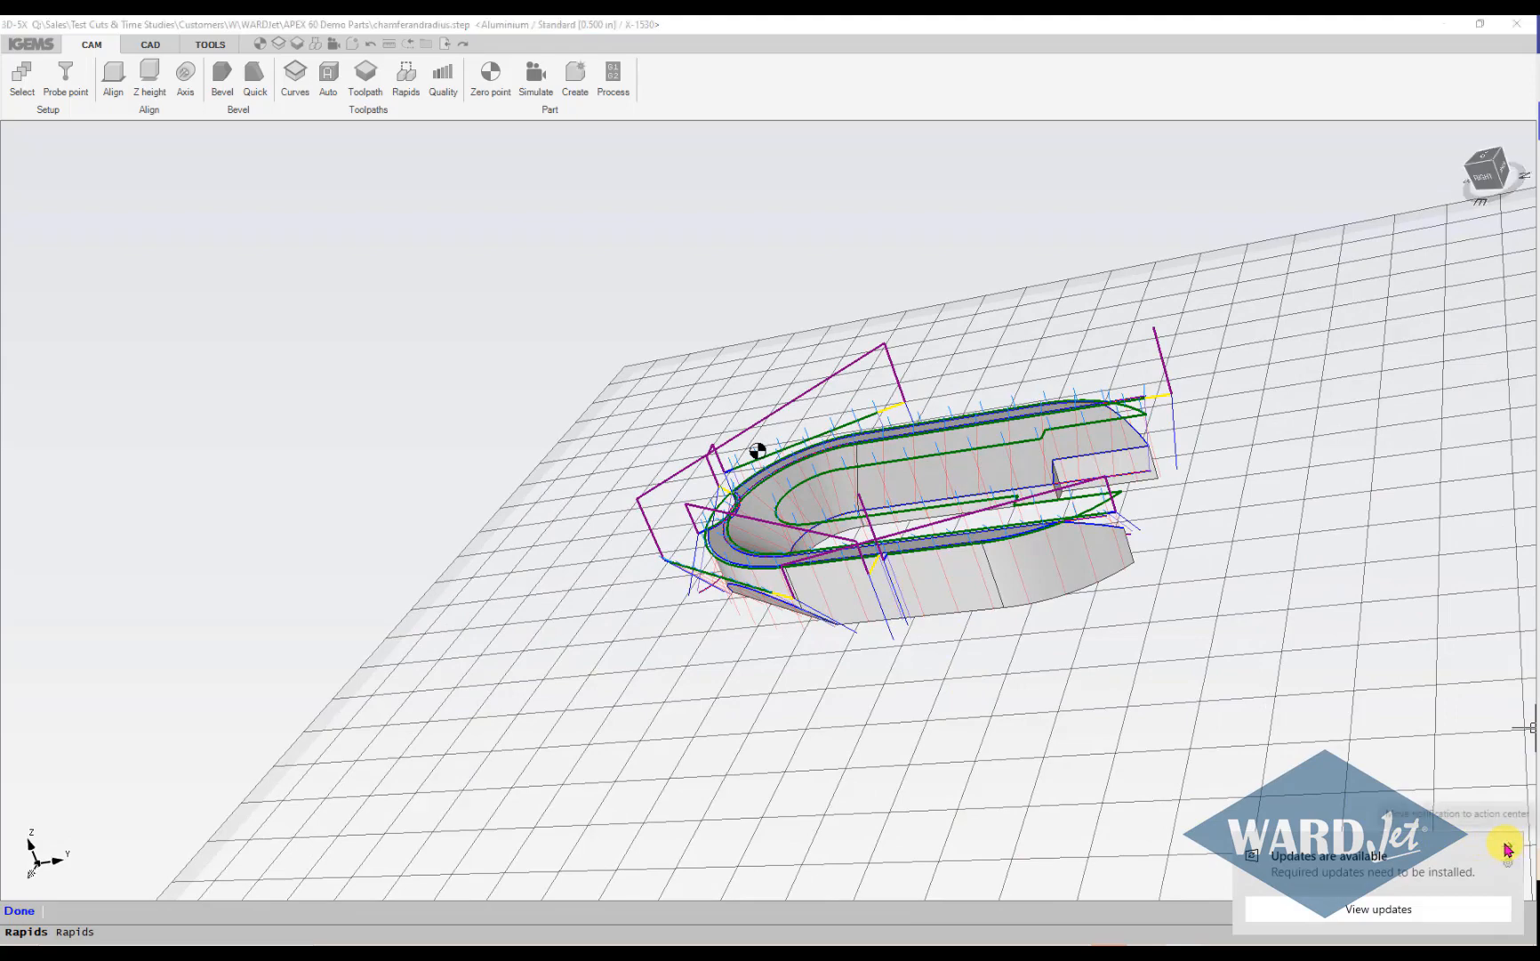
{"action": "middle_click_drag", "start_coordinate": [894, 557], "coordinate": [763, 585]}
{"action": "left_click", "coordinate": [20, 910]}
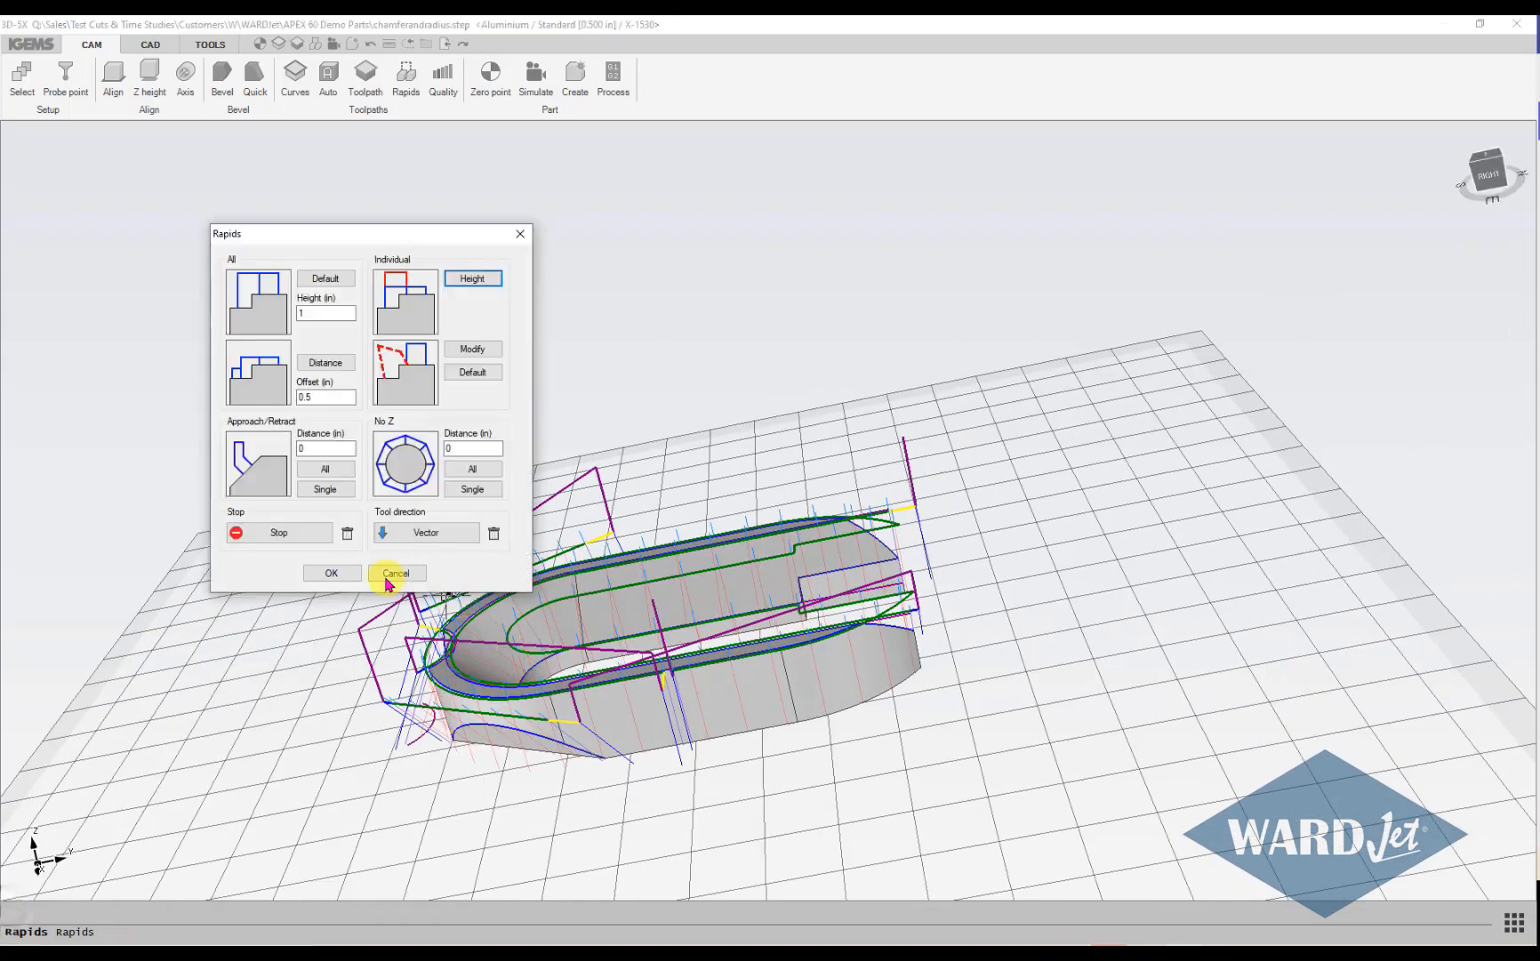
{"action": "left_click", "coordinate": [329, 573]}
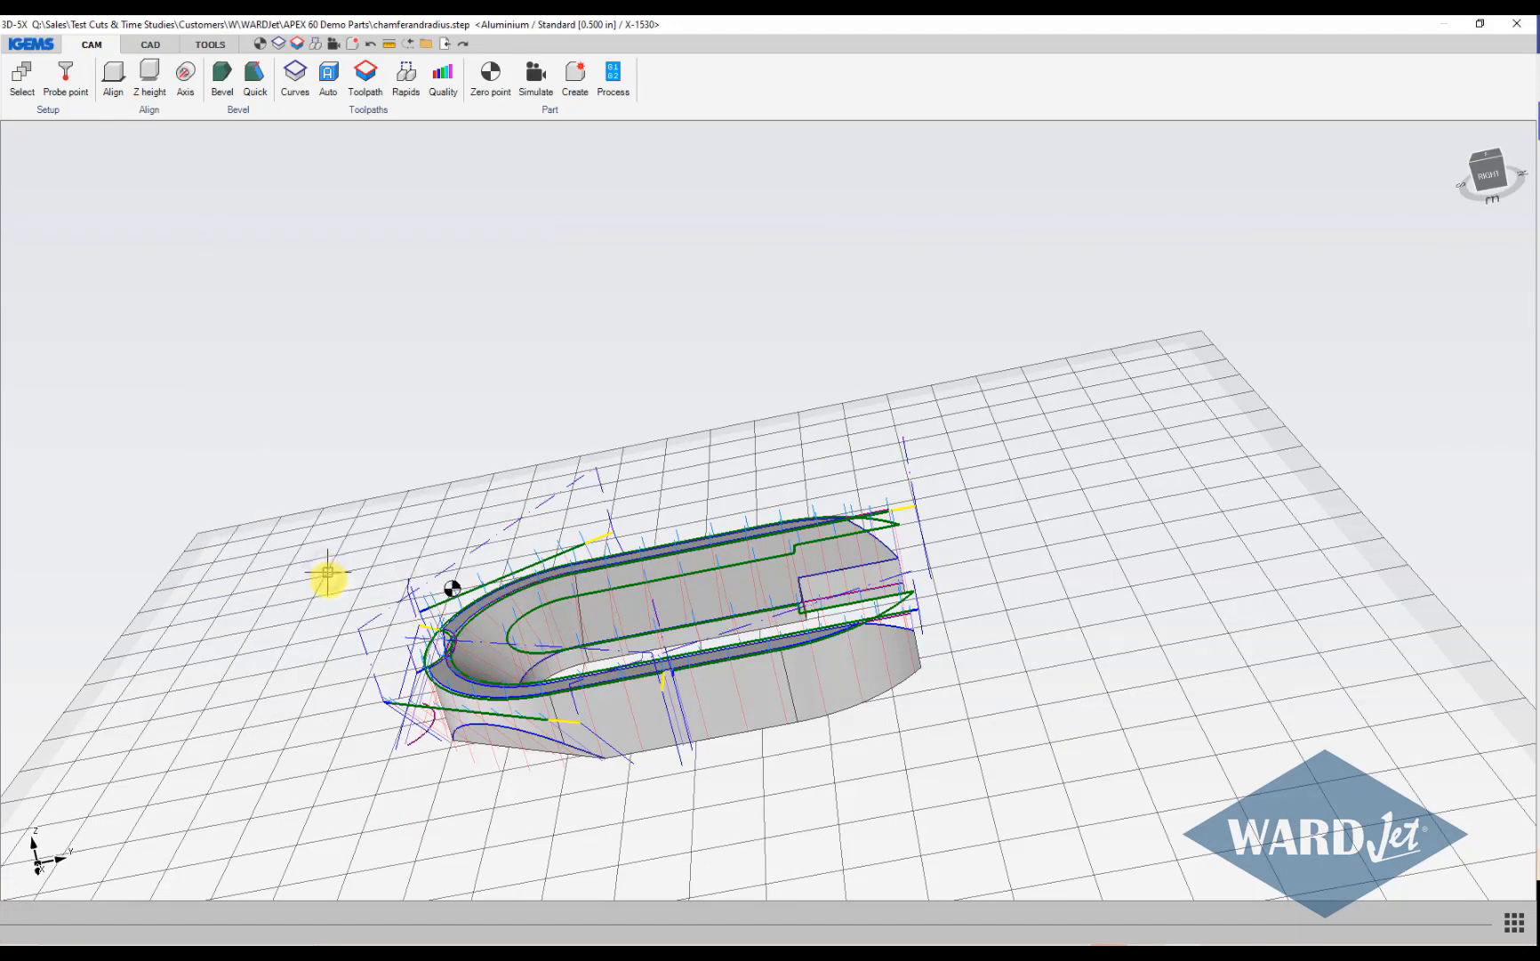
Process the part and launch the 3D simulation, accepting the X-1530 options with tool diameter 0.0440 and Z-axis lift between parts.
{"action": "middle_click_drag", "start_coordinate": [327, 575], "coordinate": [686, 657]}
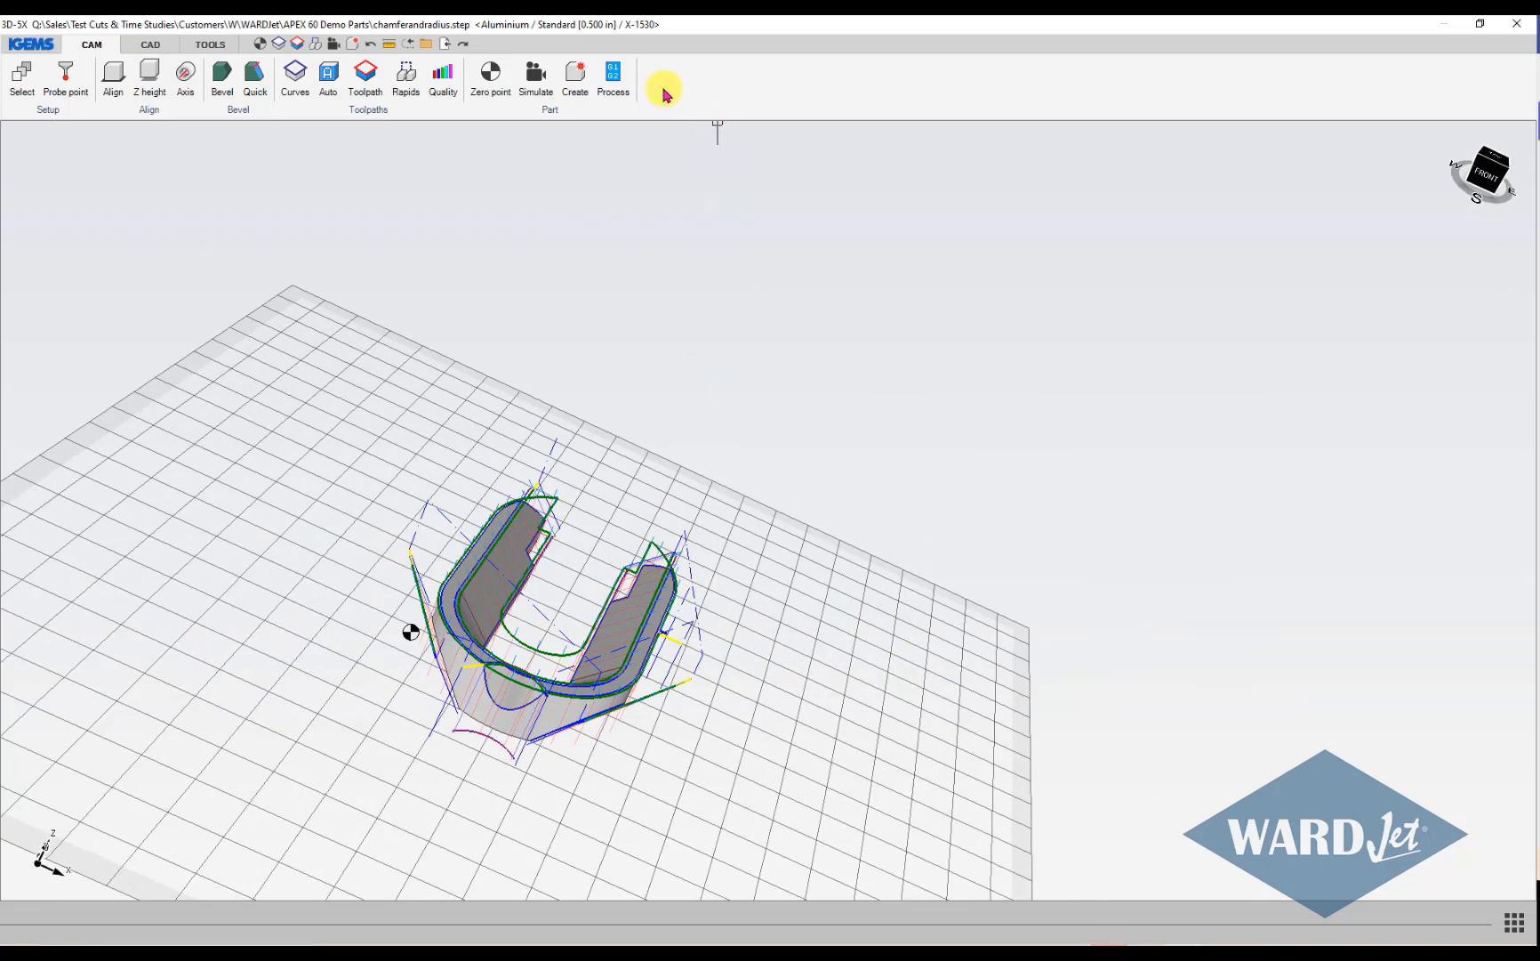
{"action": "left_click", "coordinate": [613, 84]}
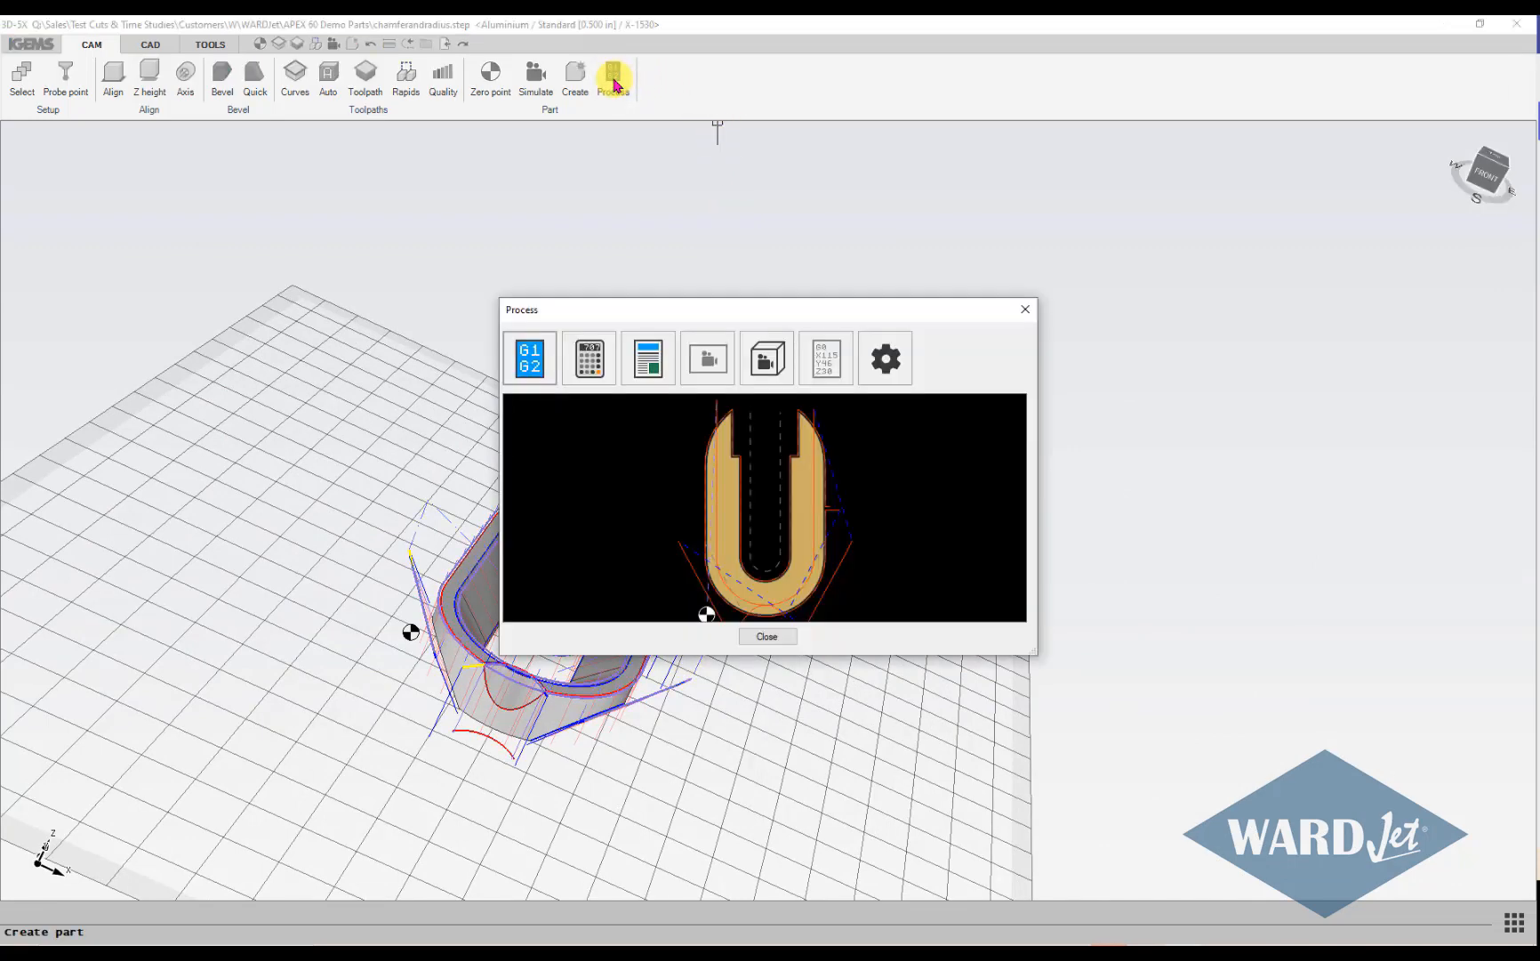
{"action": "left_click_drag", "start_coordinate": [730, 300], "coordinate": [715, 257]}
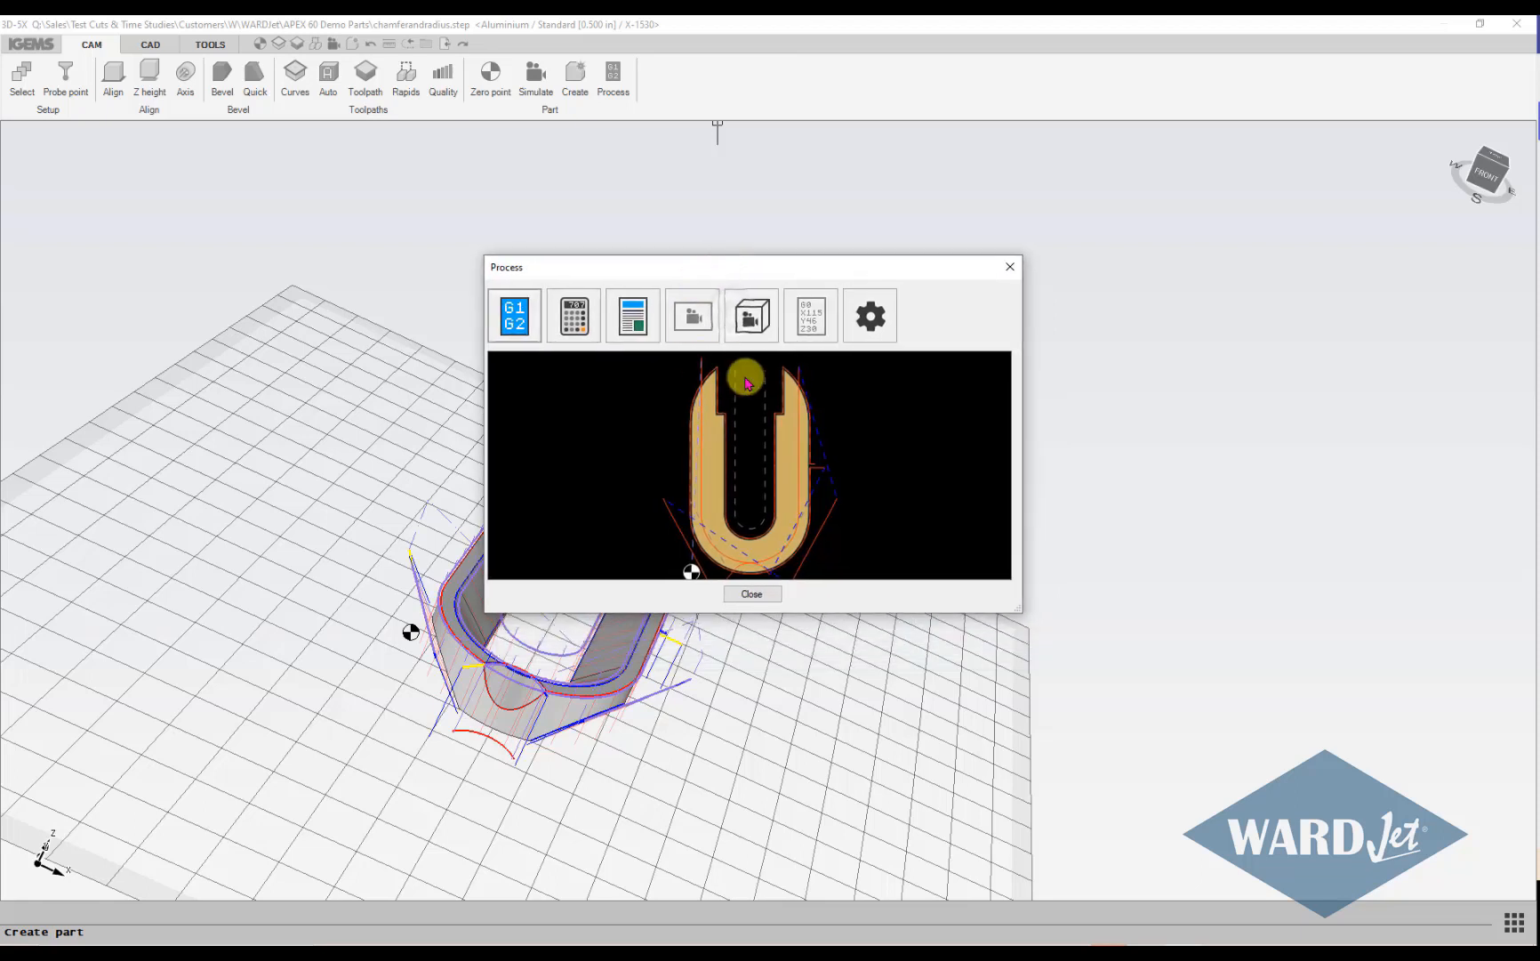
{"action": "left_click", "coordinate": [763, 333]}
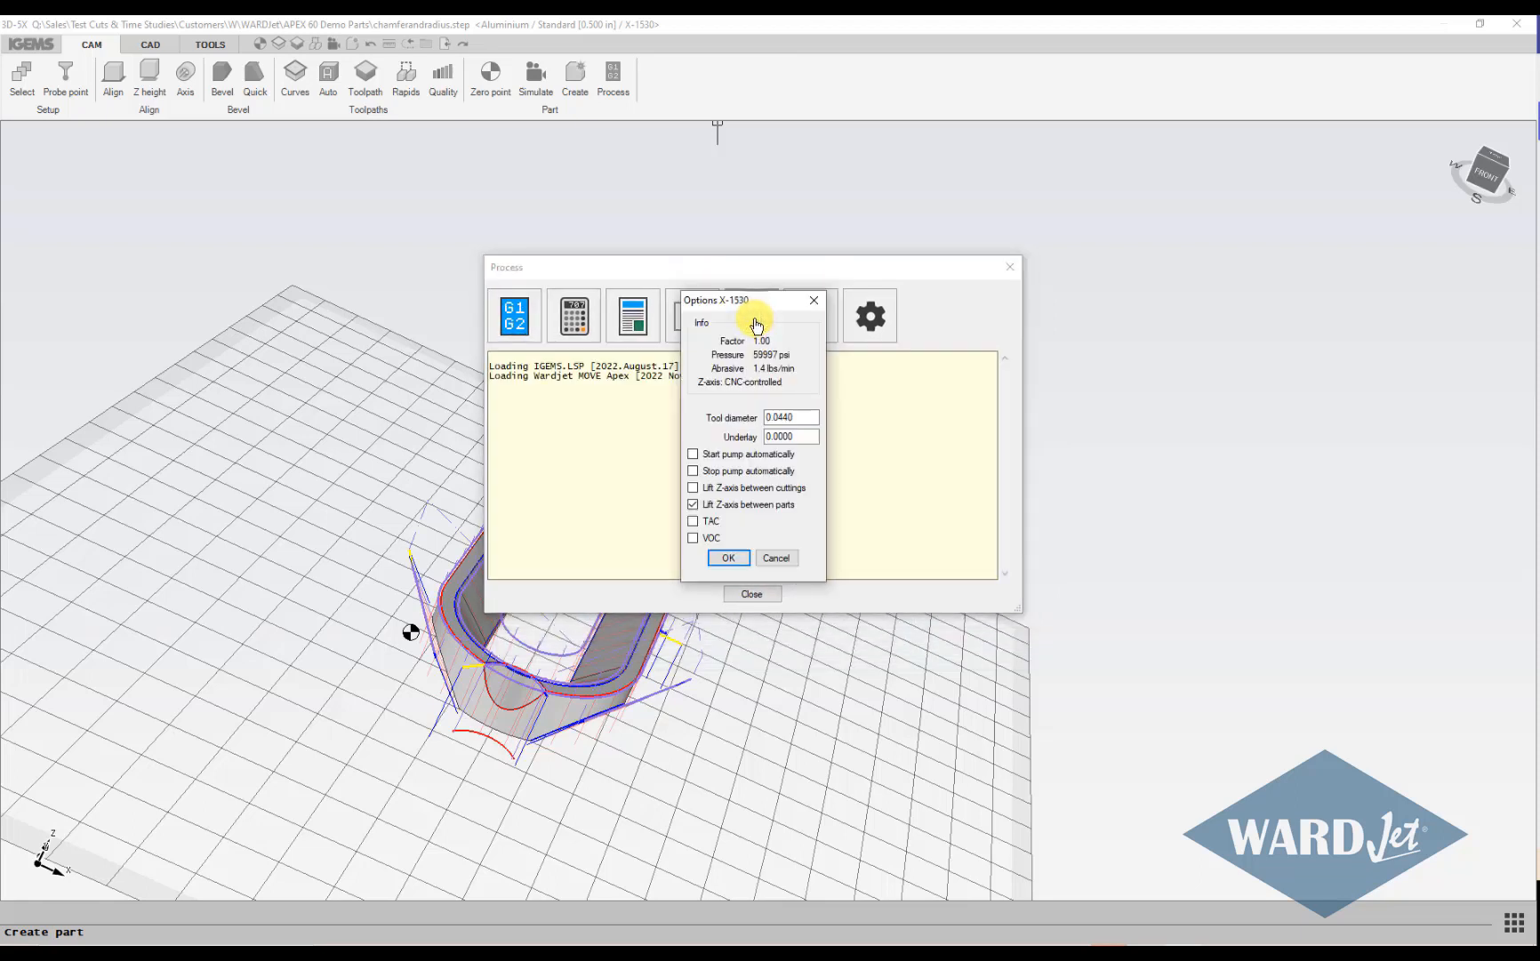
{"action": "left_click", "coordinate": [729, 557]}
{"action": "left_click", "coordinate": [726, 550]}
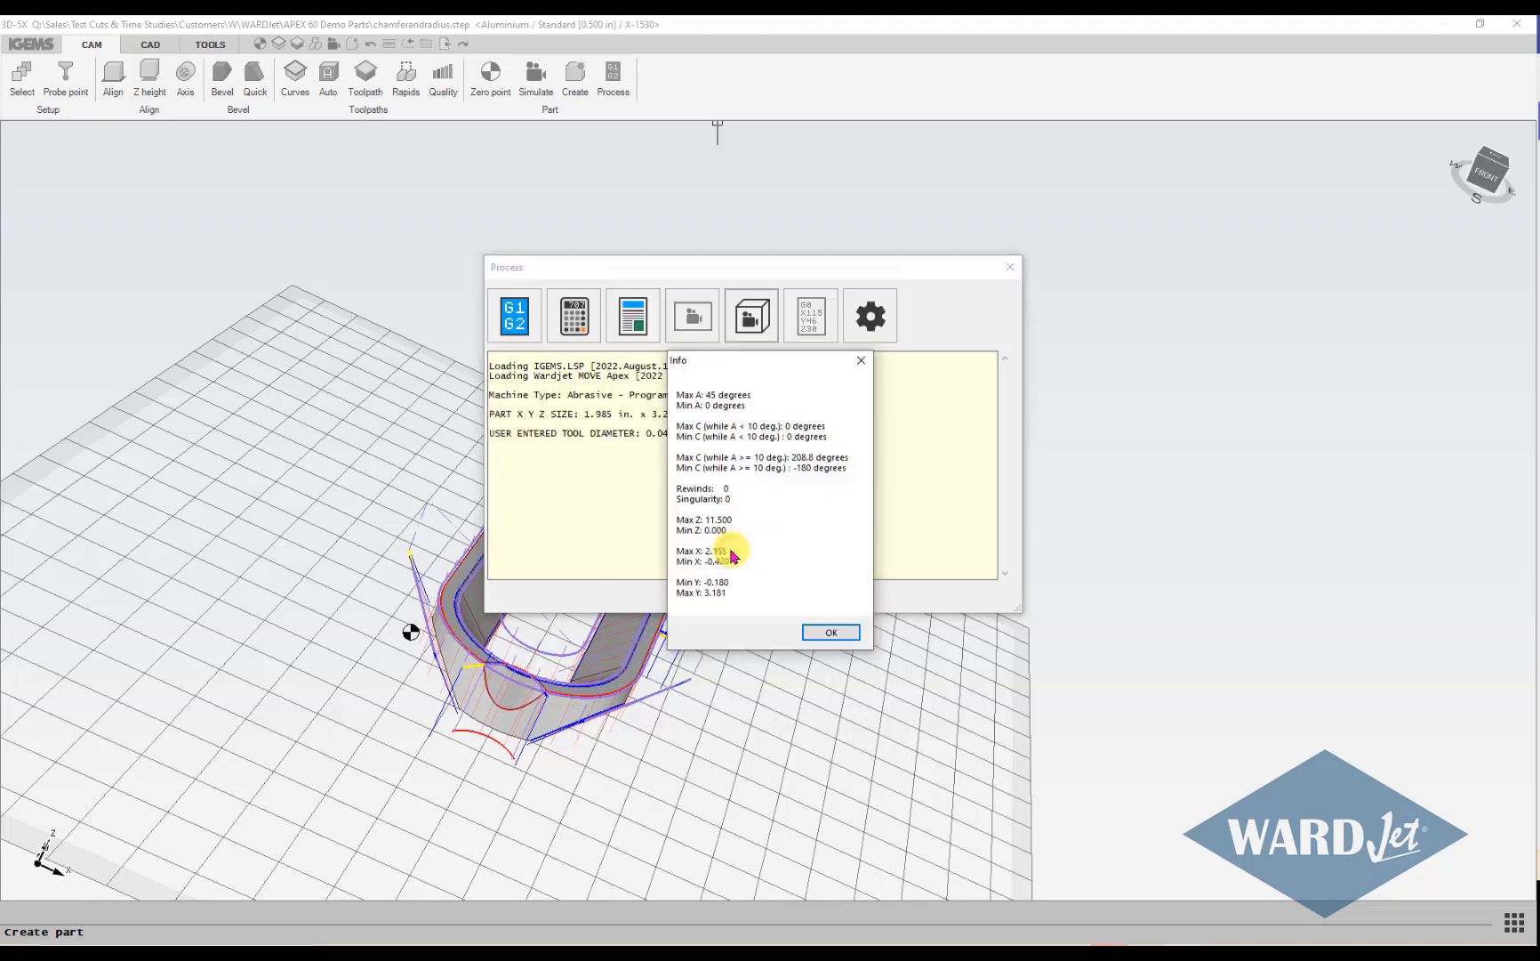
{"action": "left_click", "coordinate": [817, 634]}
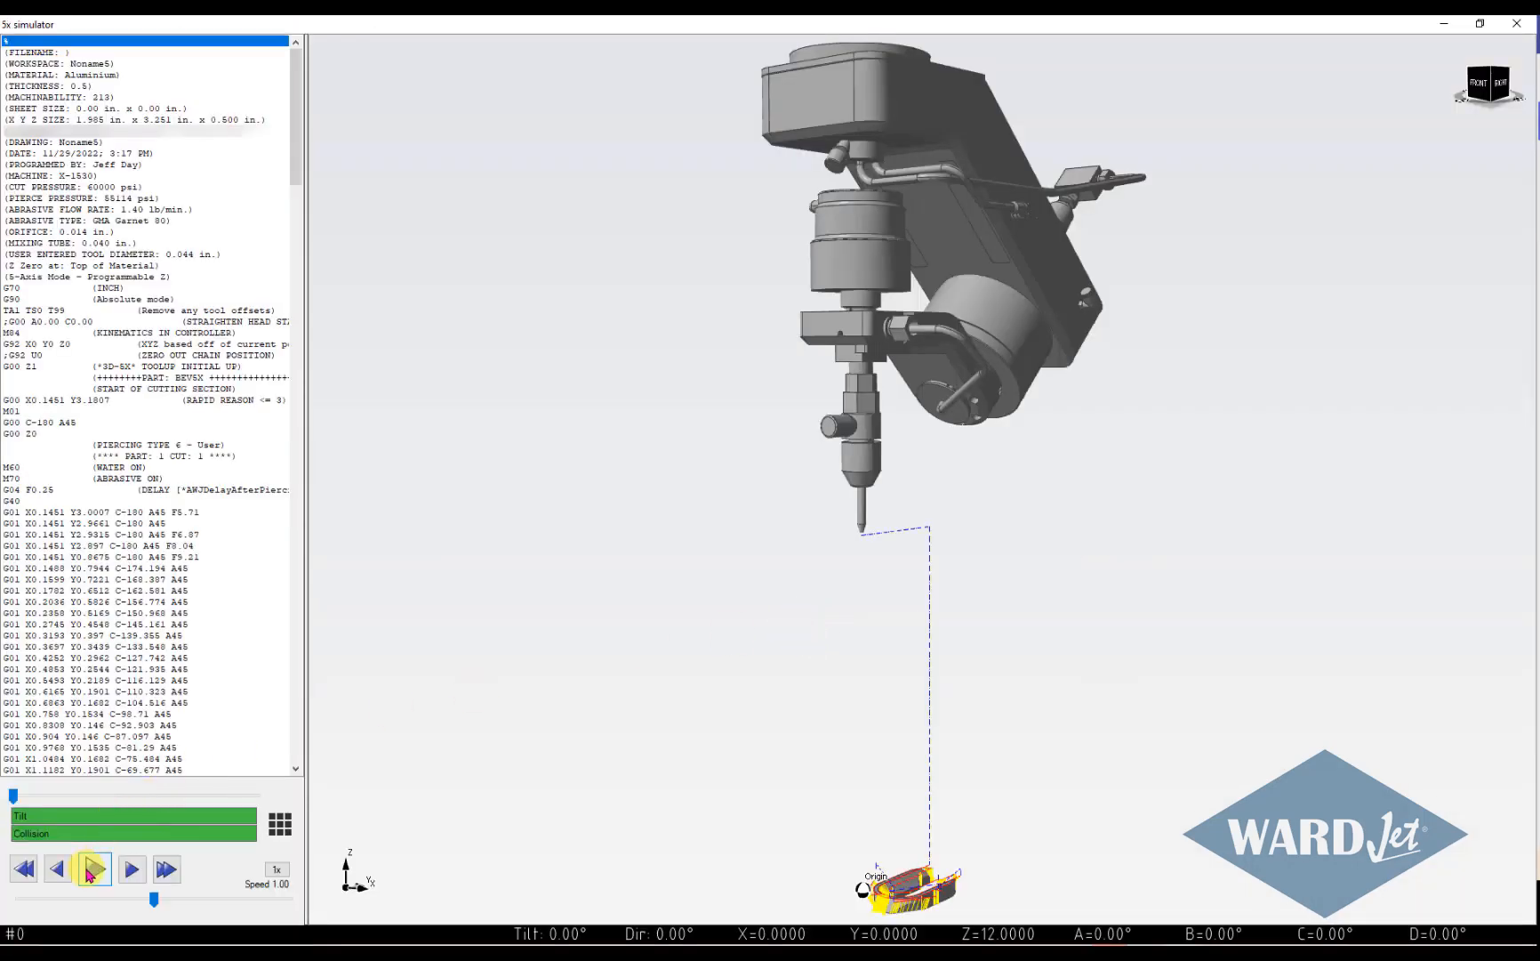
Run the 5-axis cutting simulation to the end of the program at speed 10.00, watch the nozzle close up, and close the simulator.
{"action": "left_click", "coordinate": [91, 872]}
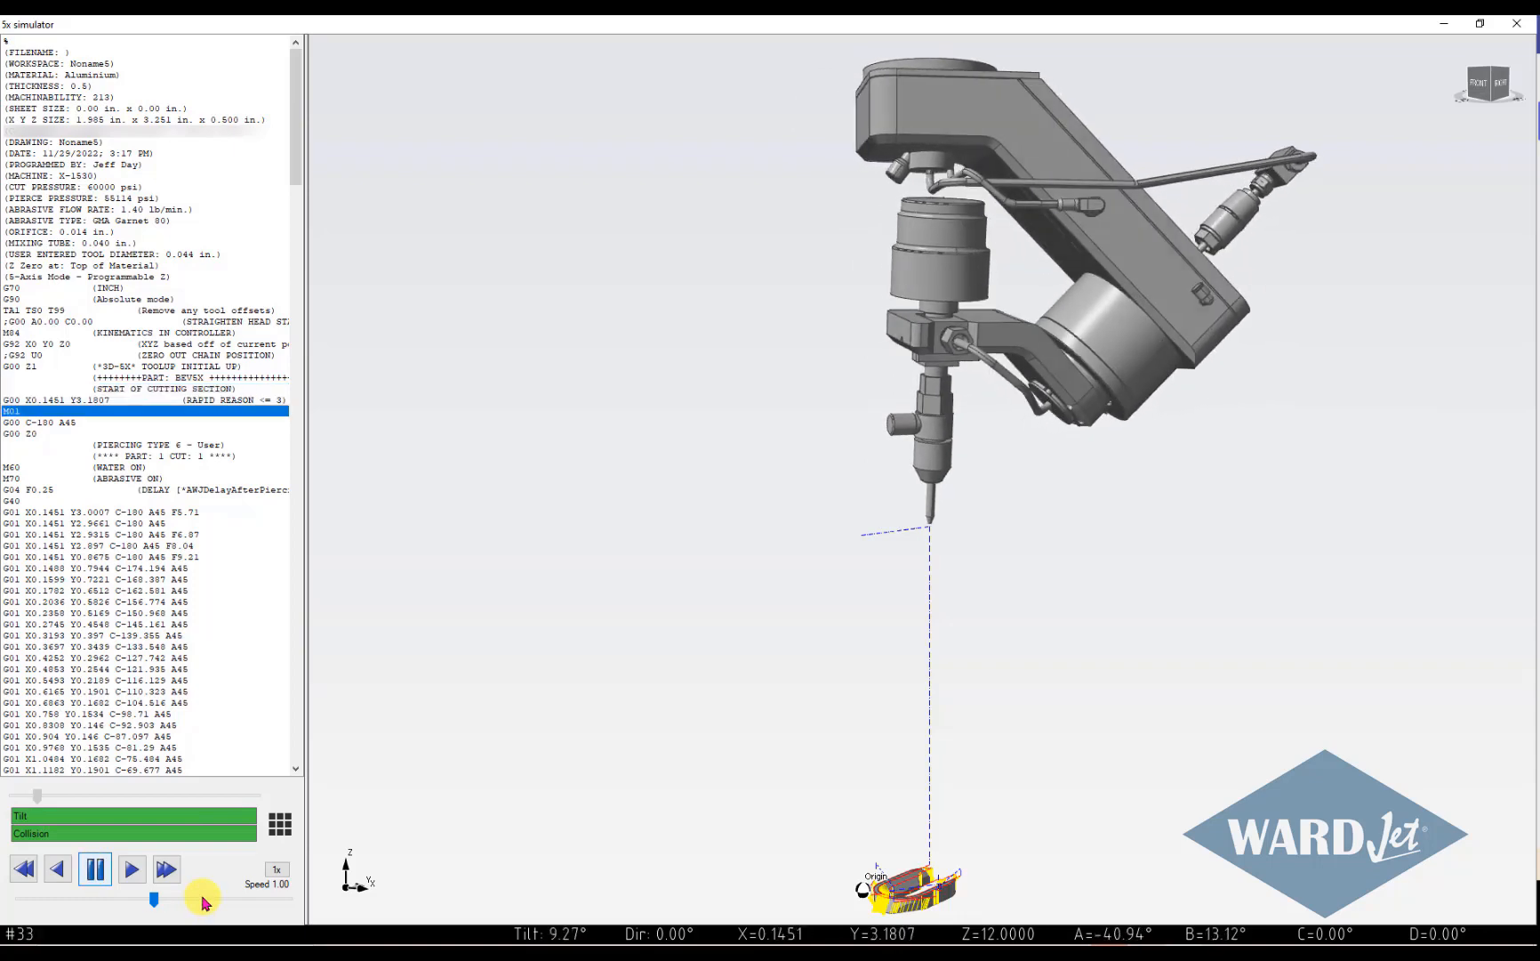
{"action": "left_click_drag", "start_coordinate": [155, 898], "coordinate": [289, 898]}
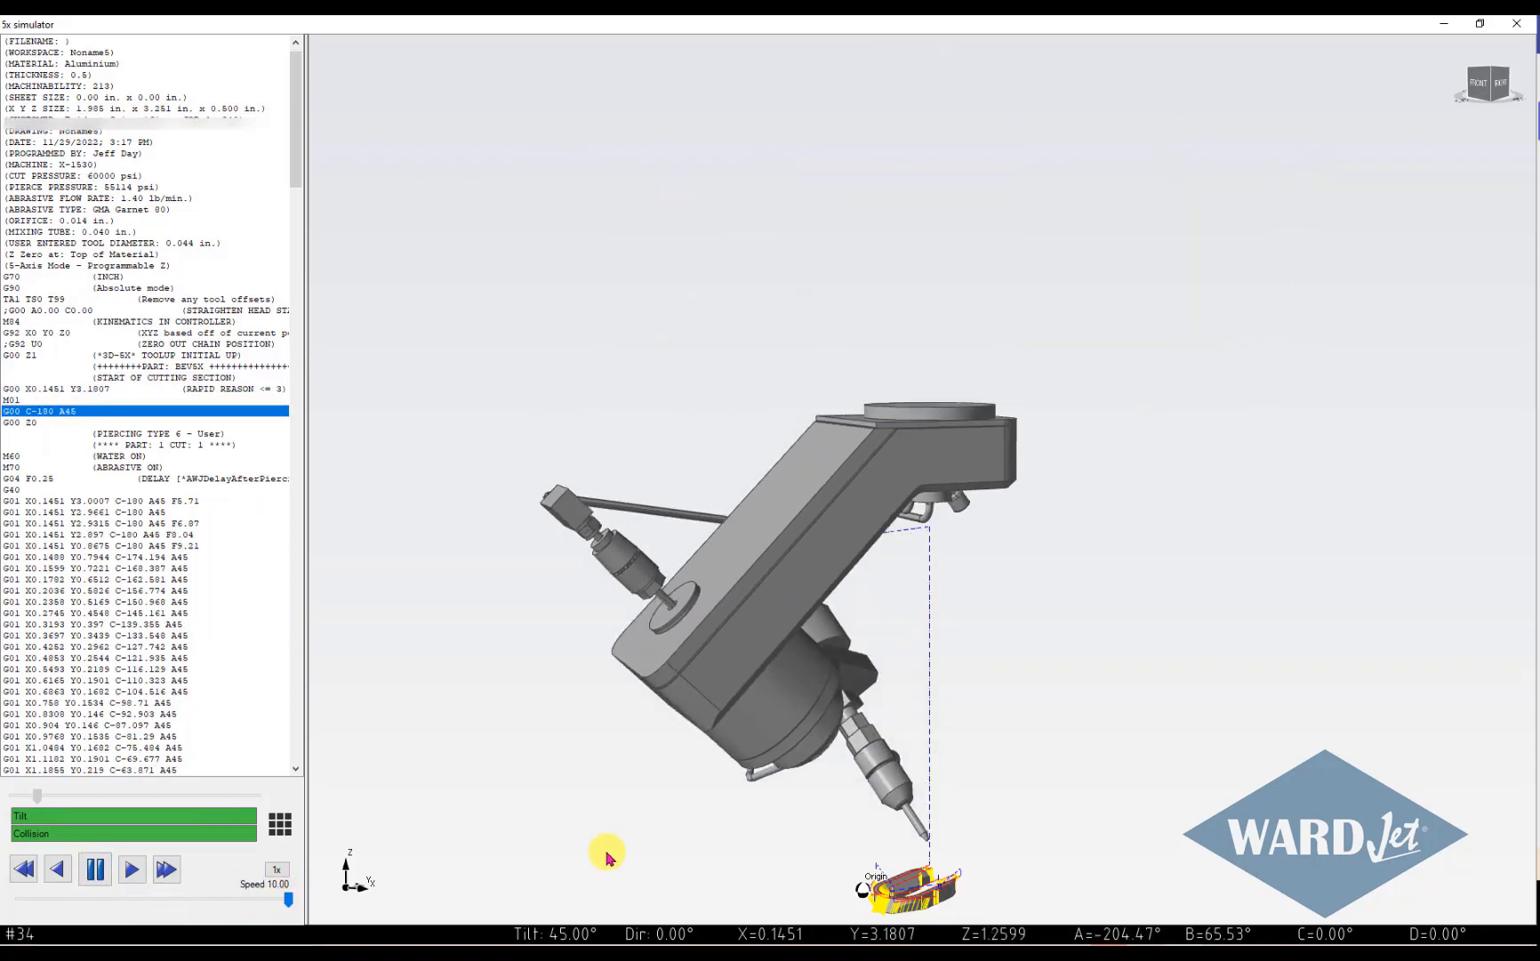
{"action": "scroll", "coordinate": [588, 699], "scroll_direction": "up", "scroll_amount": 8}
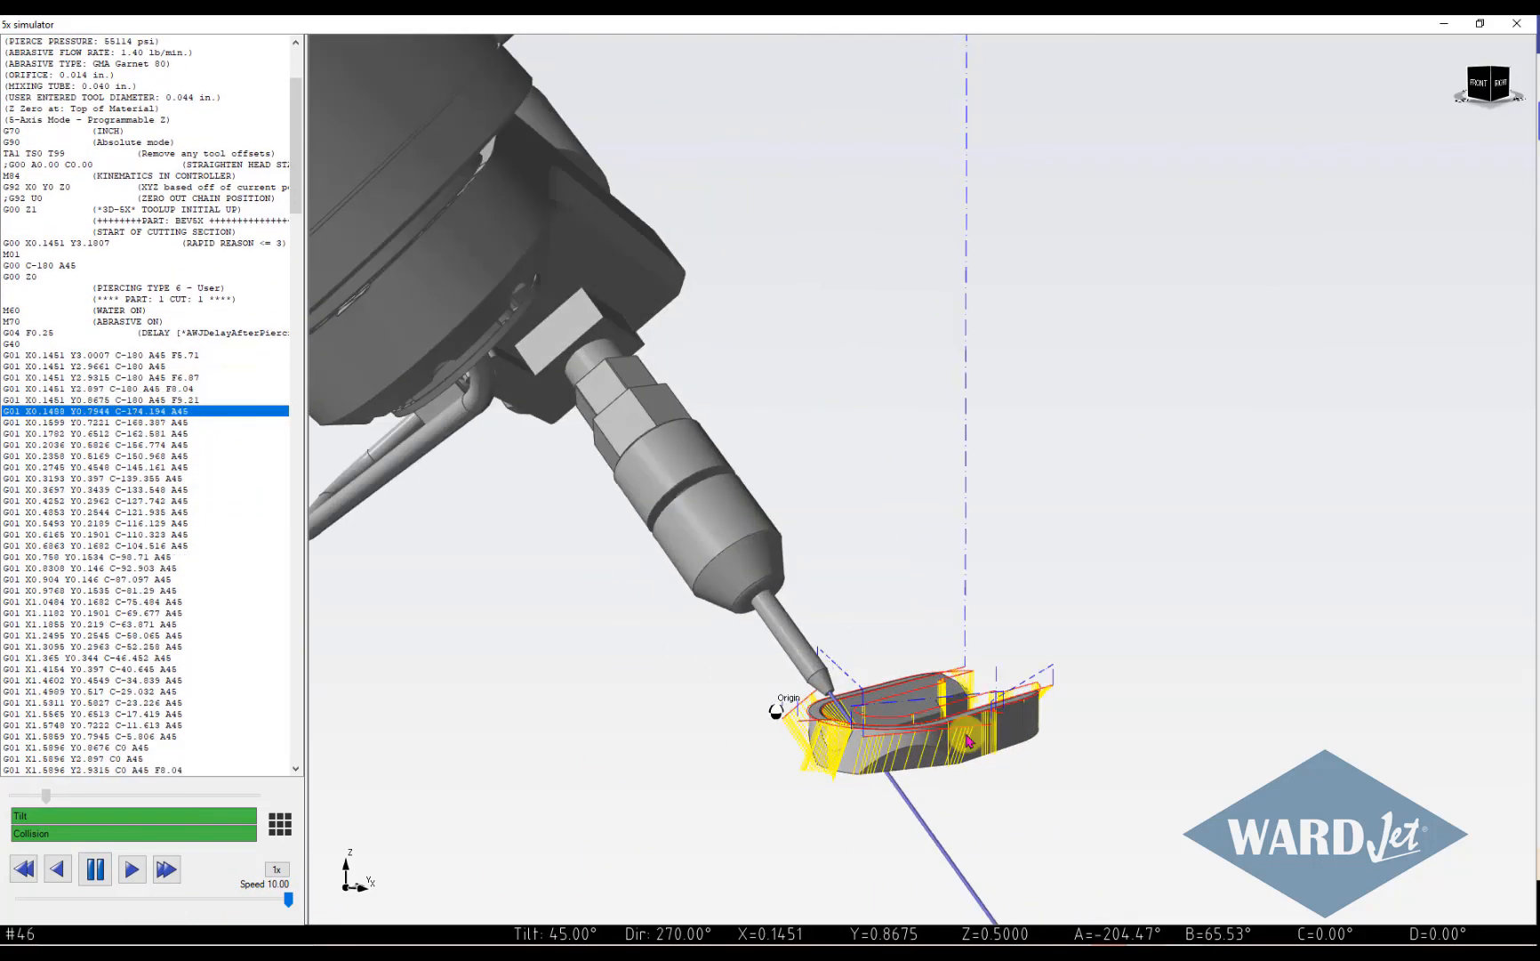
{"action": "scroll", "coordinate": [968, 740], "scroll_direction": "up", "scroll_amount": 5}
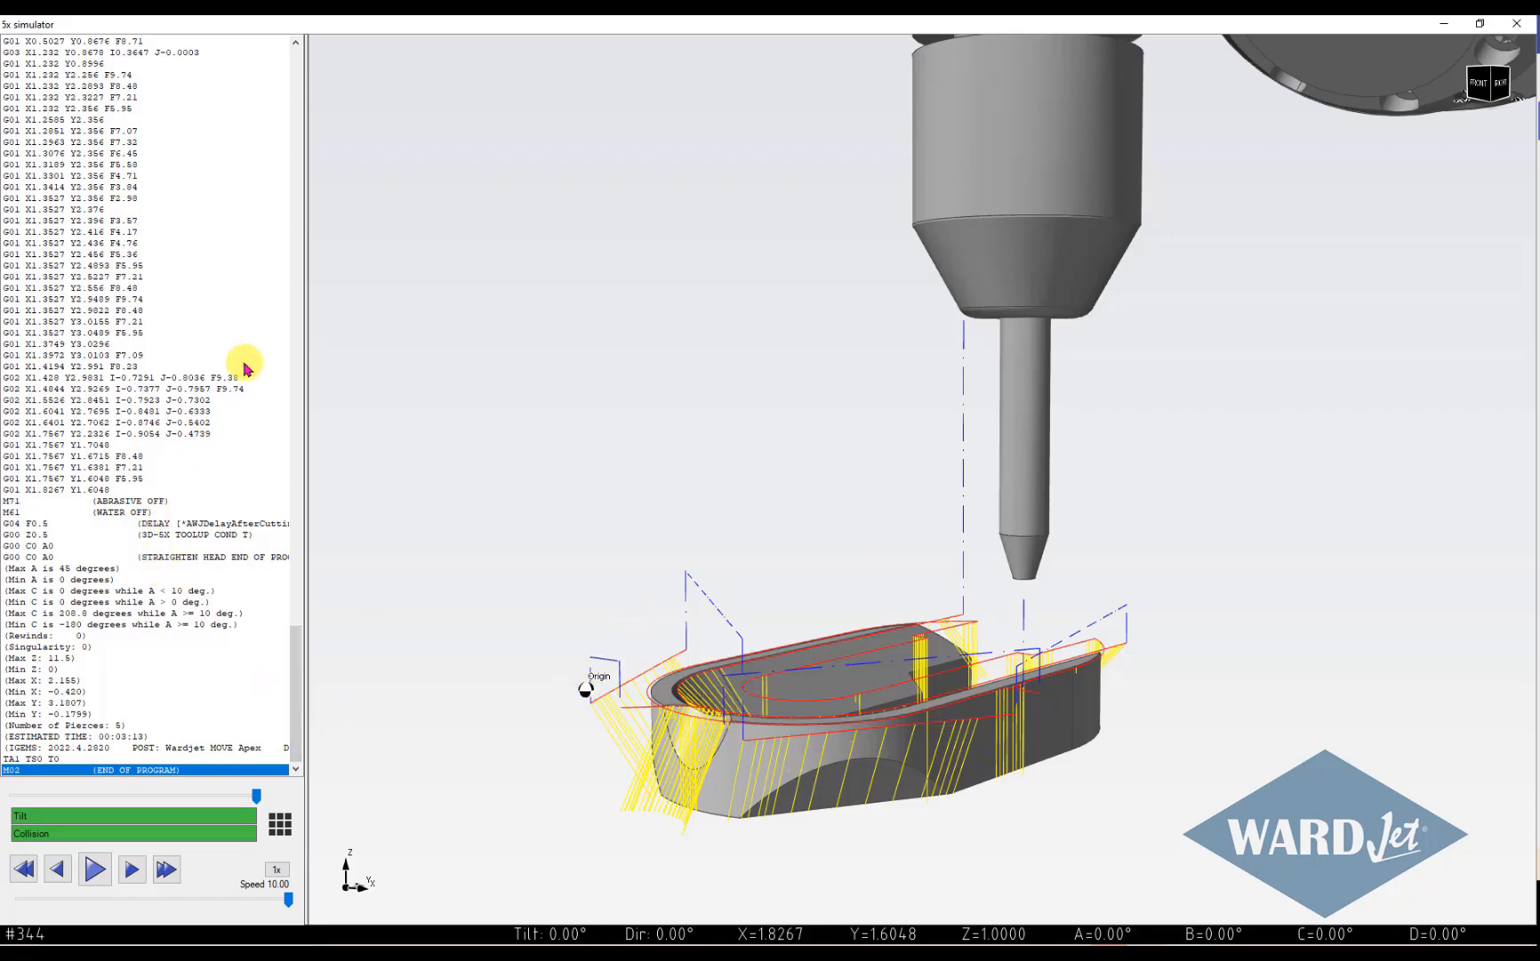
{"action": "left_click", "coordinate": [1519, 25]}
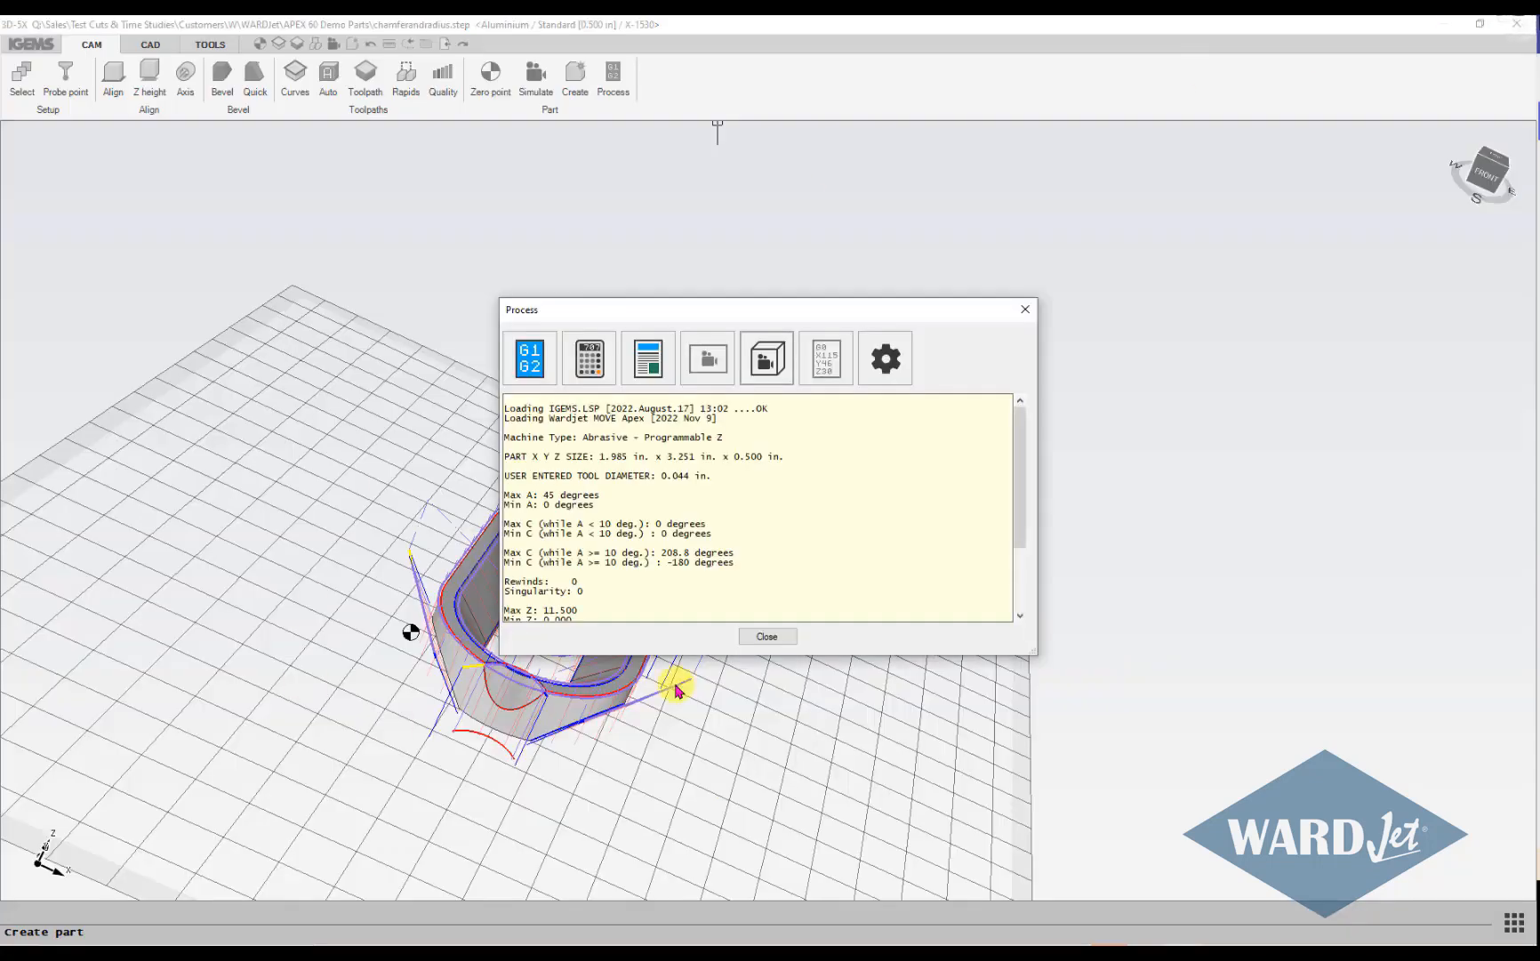
Generate the NC code with the same machine options and save it as Chamfer Radiues rev 3.CNC in the APEX 60 Demo Parts folder.
{"action": "left_click", "coordinate": [529, 358]}
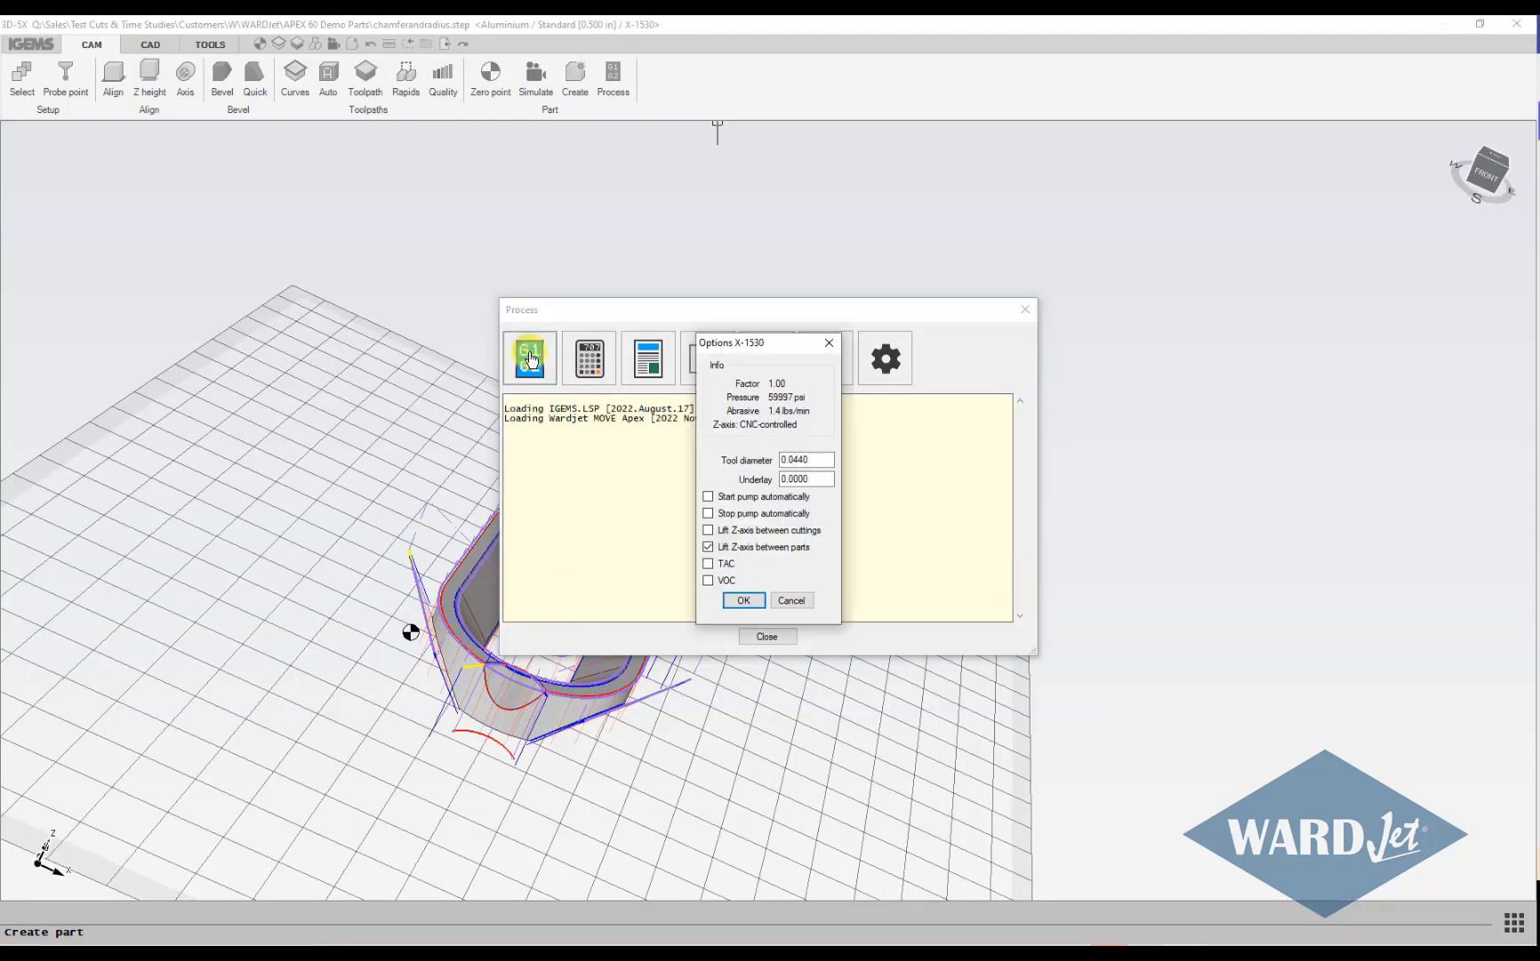
{"action": "left_click", "coordinate": [743, 601]}
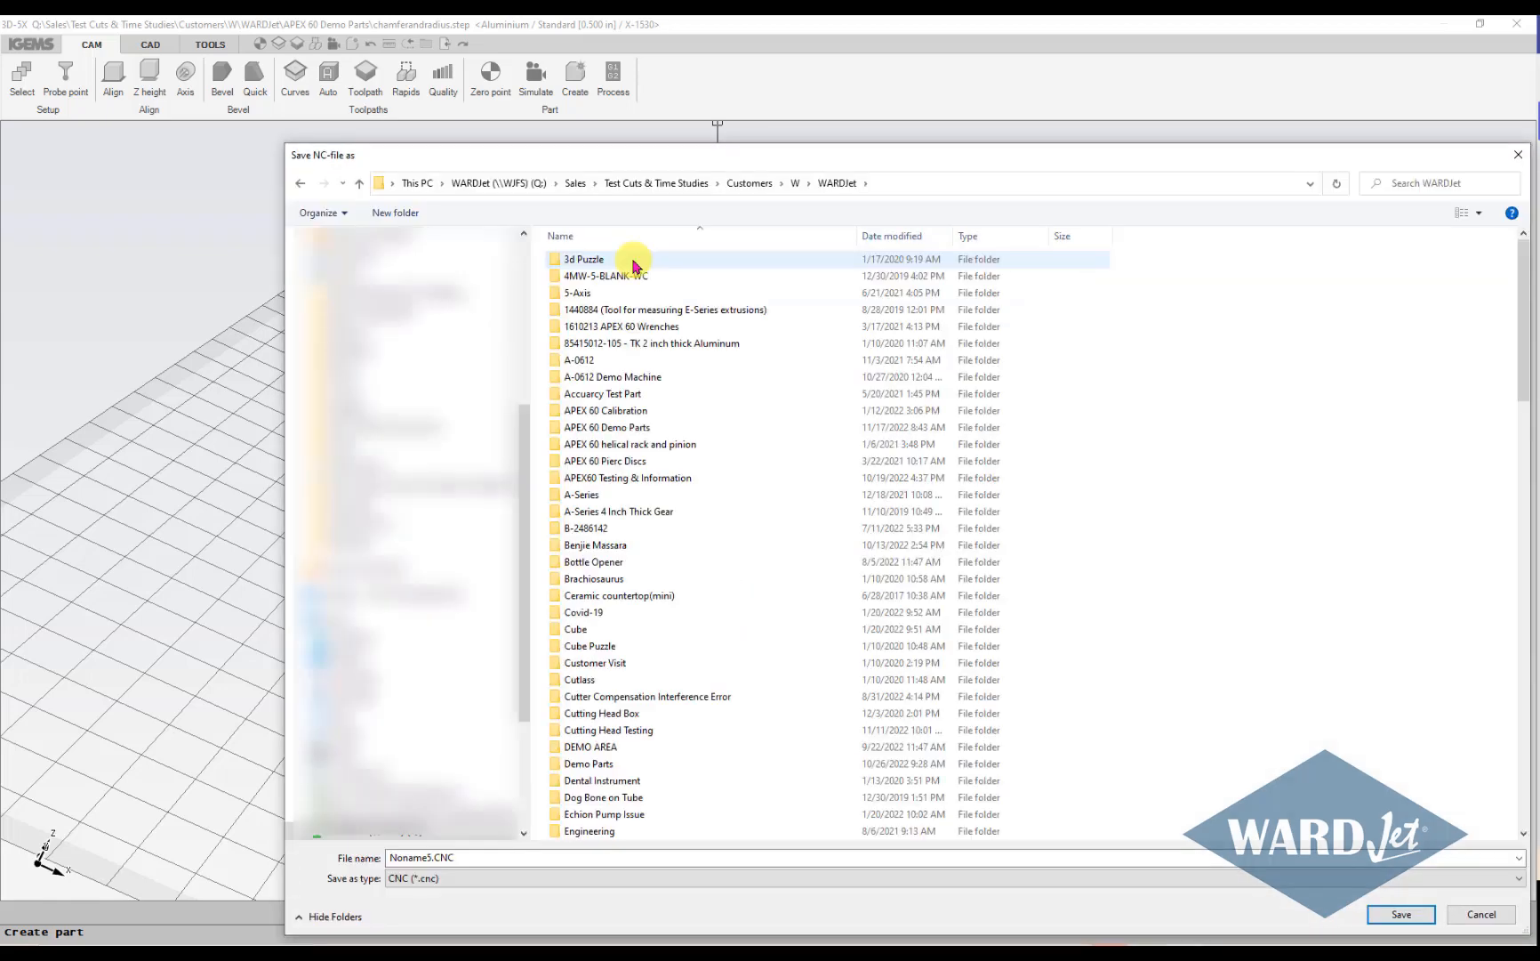
{"action": "double_click", "coordinate": [611, 428]}
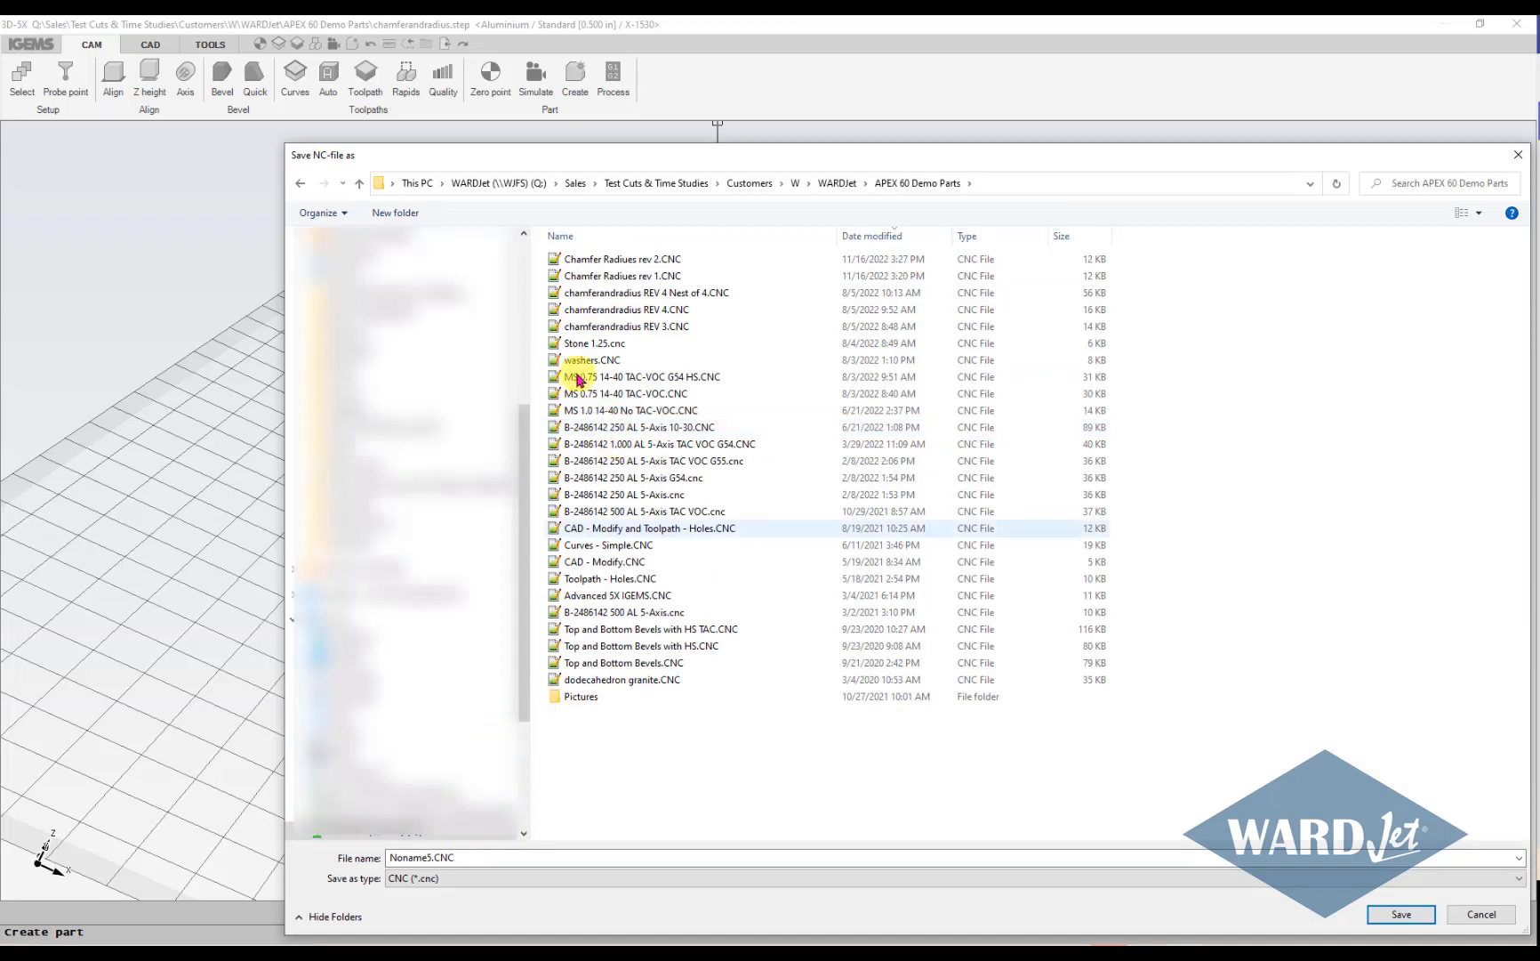
{"action": "left_click", "coordinate": [602, 260]}
{"action": "left_click", "coordinate": [497, 856]}
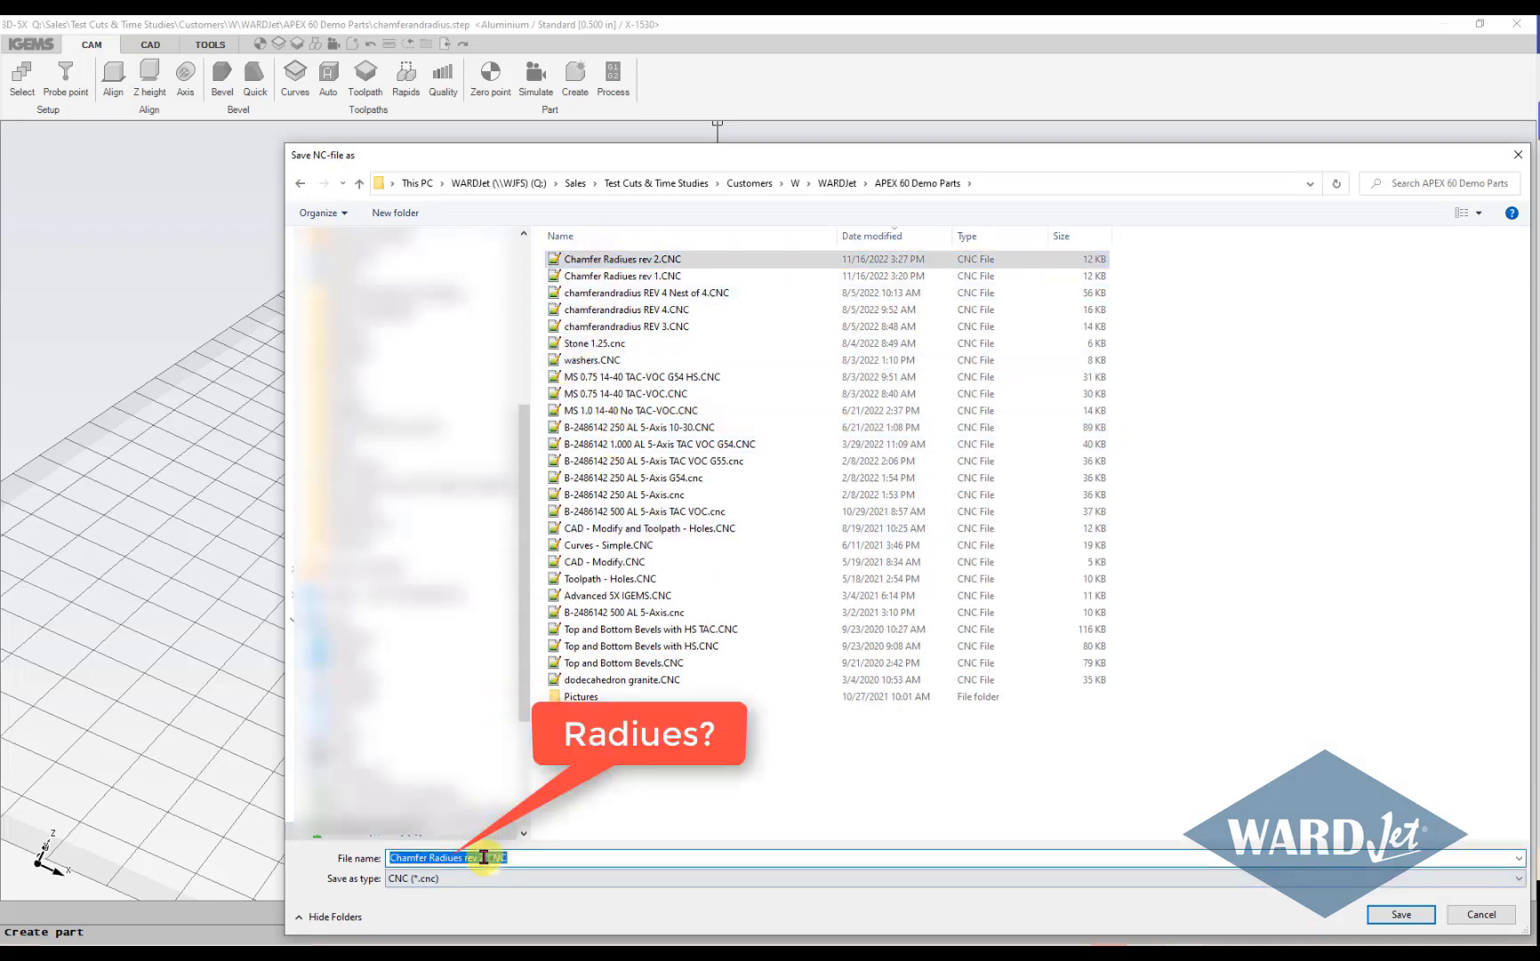
{"action": "left_click", "coordinate": [485, 856]}
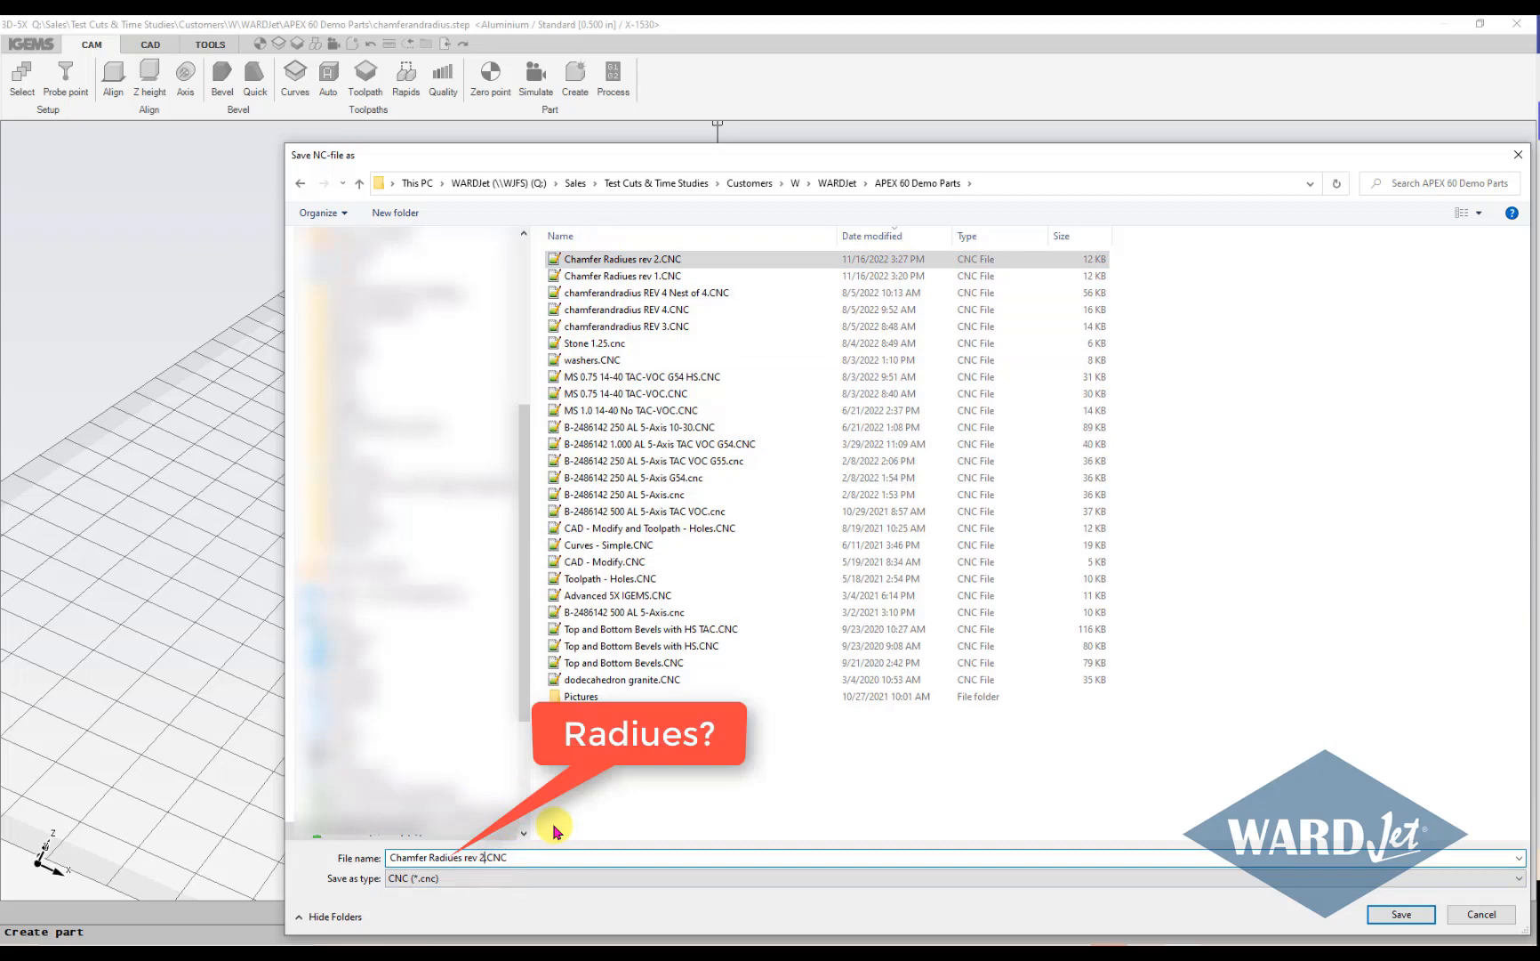
{"action": "key", "text": "BackSpace"}
{"action": "type", "text": "3"}
{"action": "left_click", "coordinate": [1401, 914]}
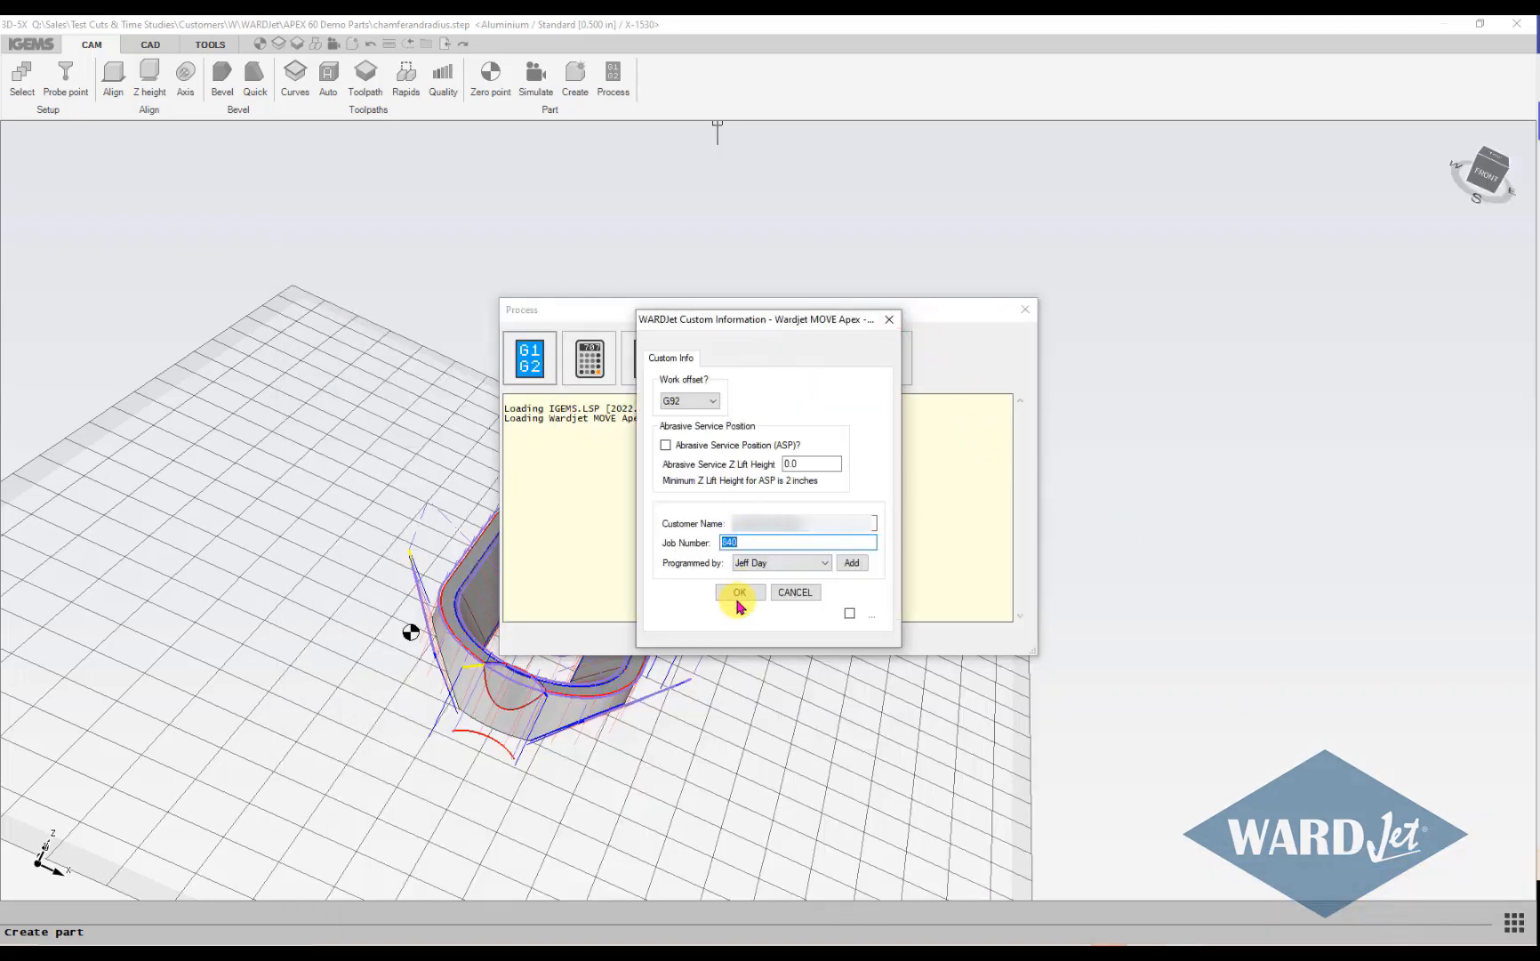
Set the customer name to WARDJet with the G92 work offset, finish creating the NC file, and close the processing dialog.
{"action": "left_click_drag", "start_coordinate": [873, 523], "coordinate": [563, 540]}
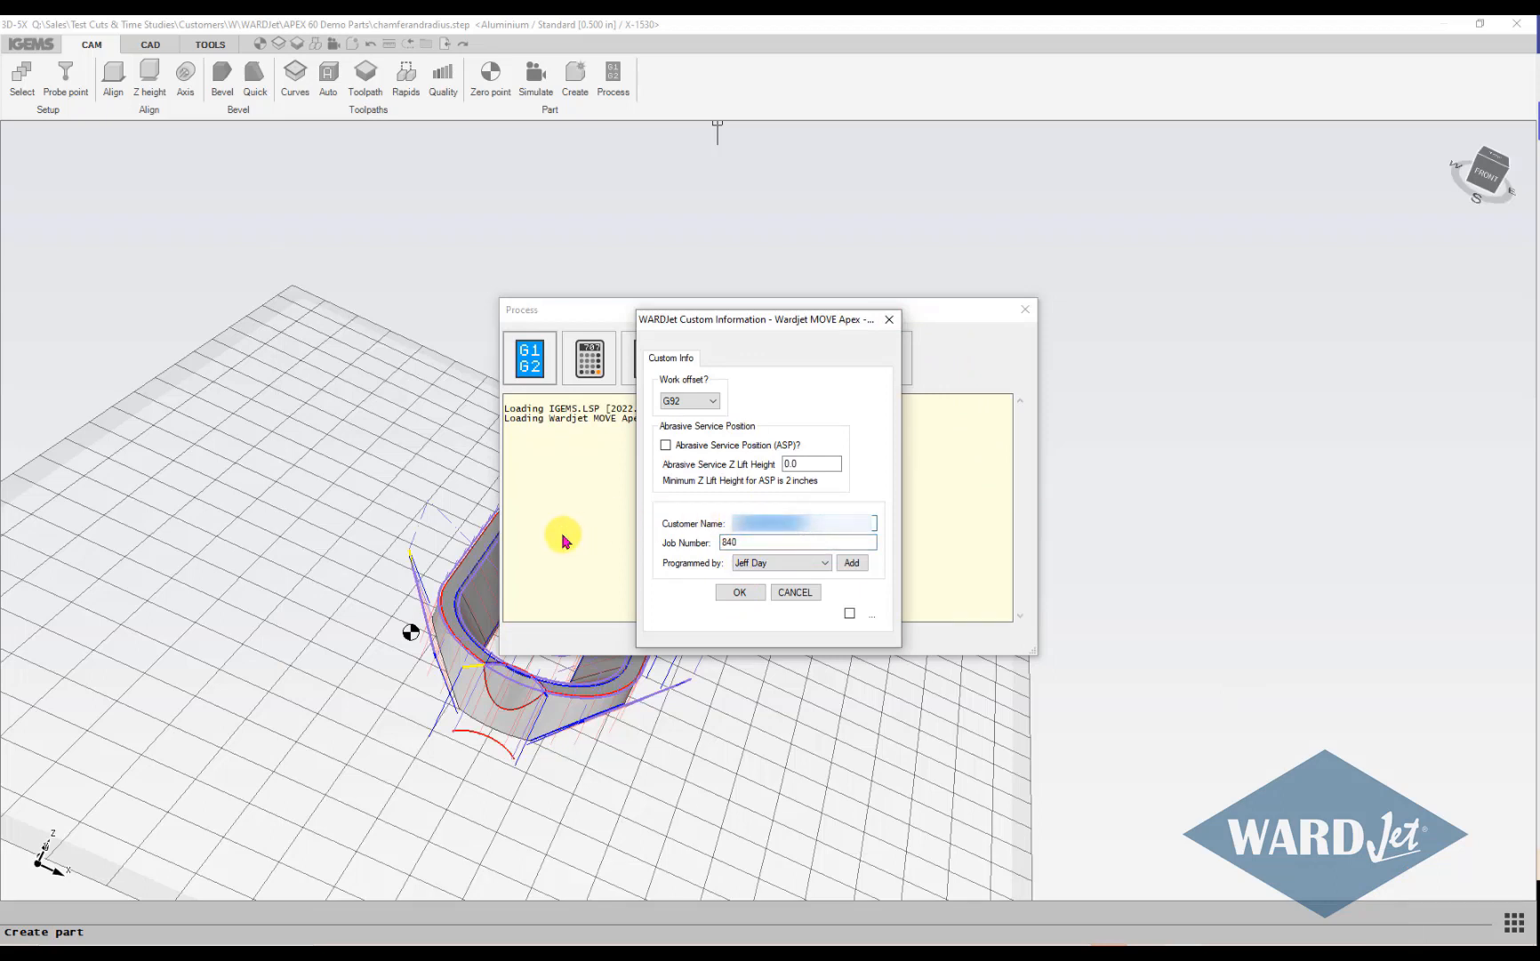
{"action": "type", "text": "WARDJet"}
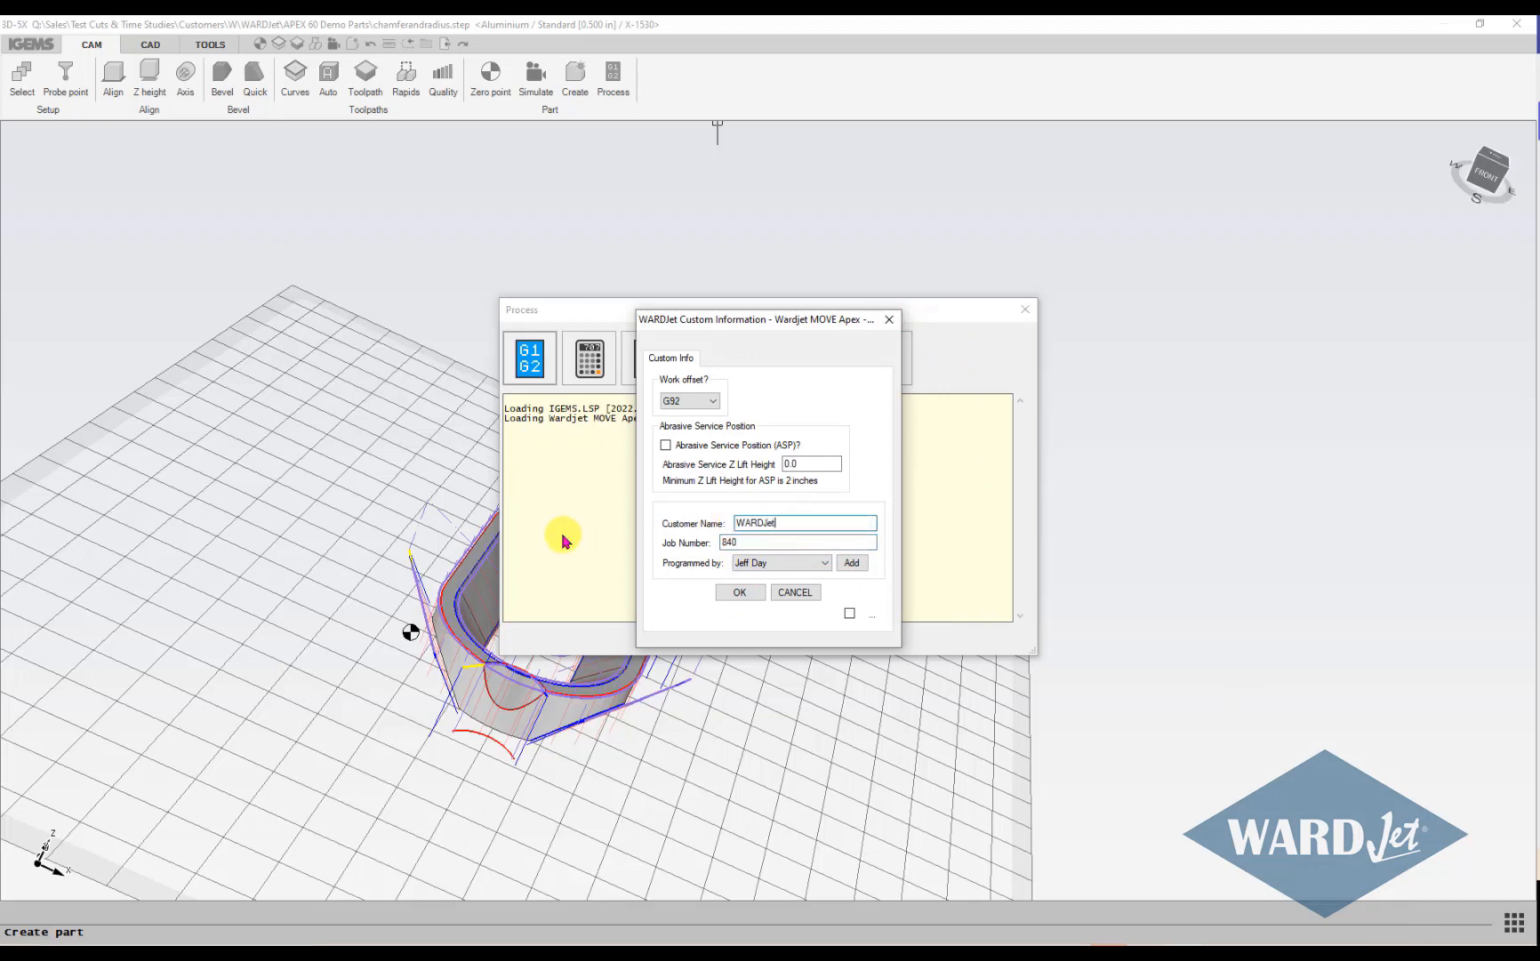
{"action": "left_click", "coordinate": [731, 592]}
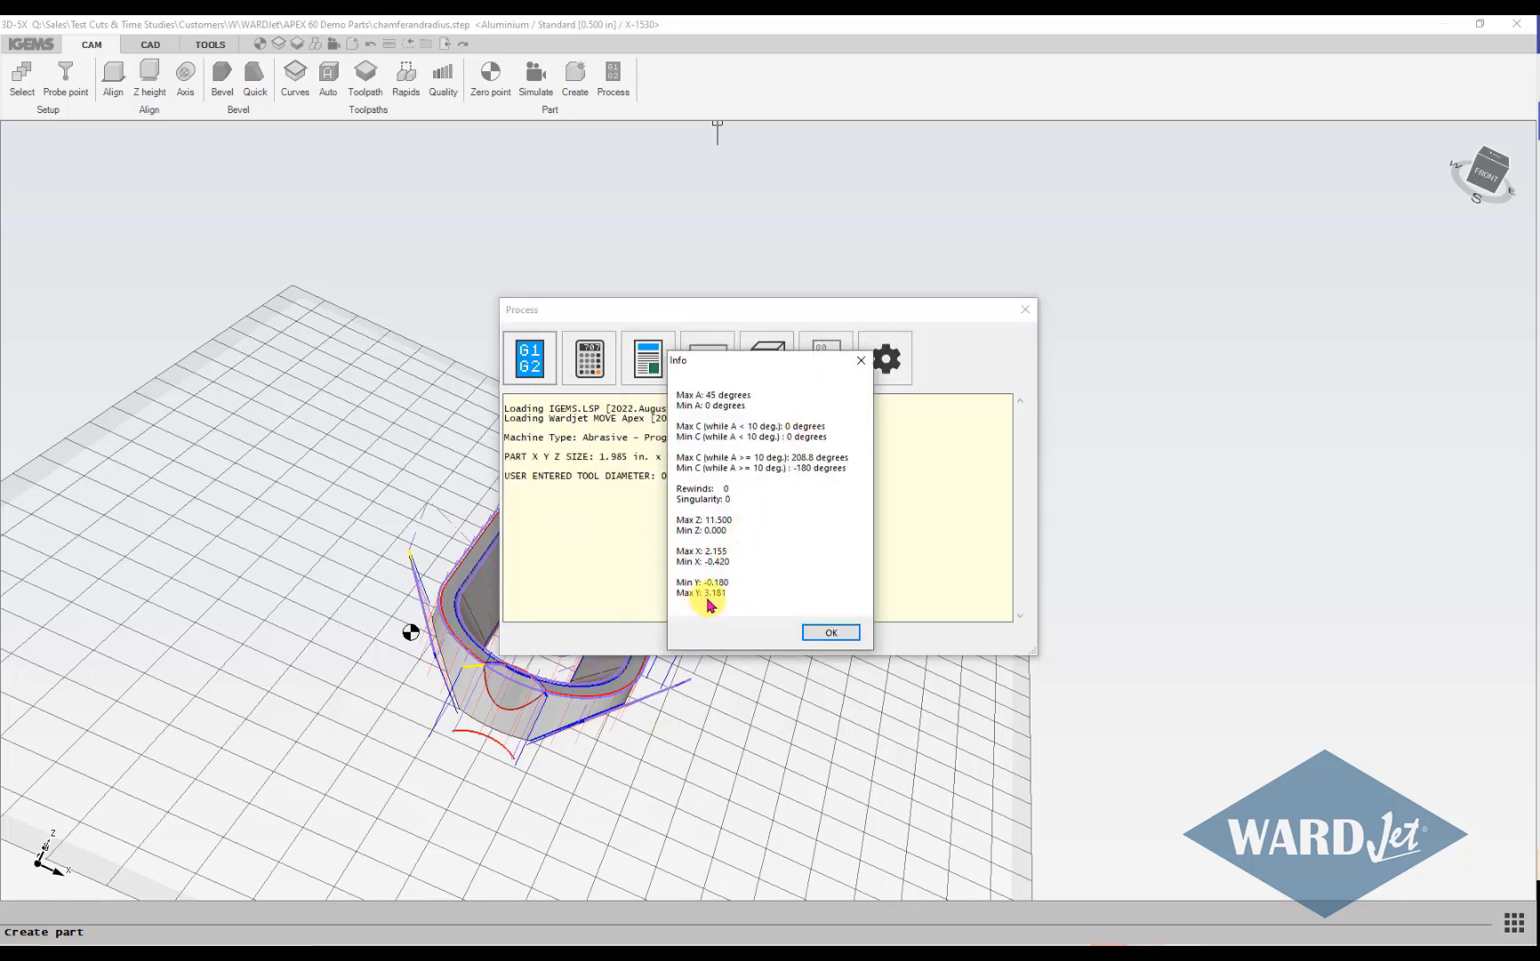
{"action": "left_click", "coordinate": [830, 631]}
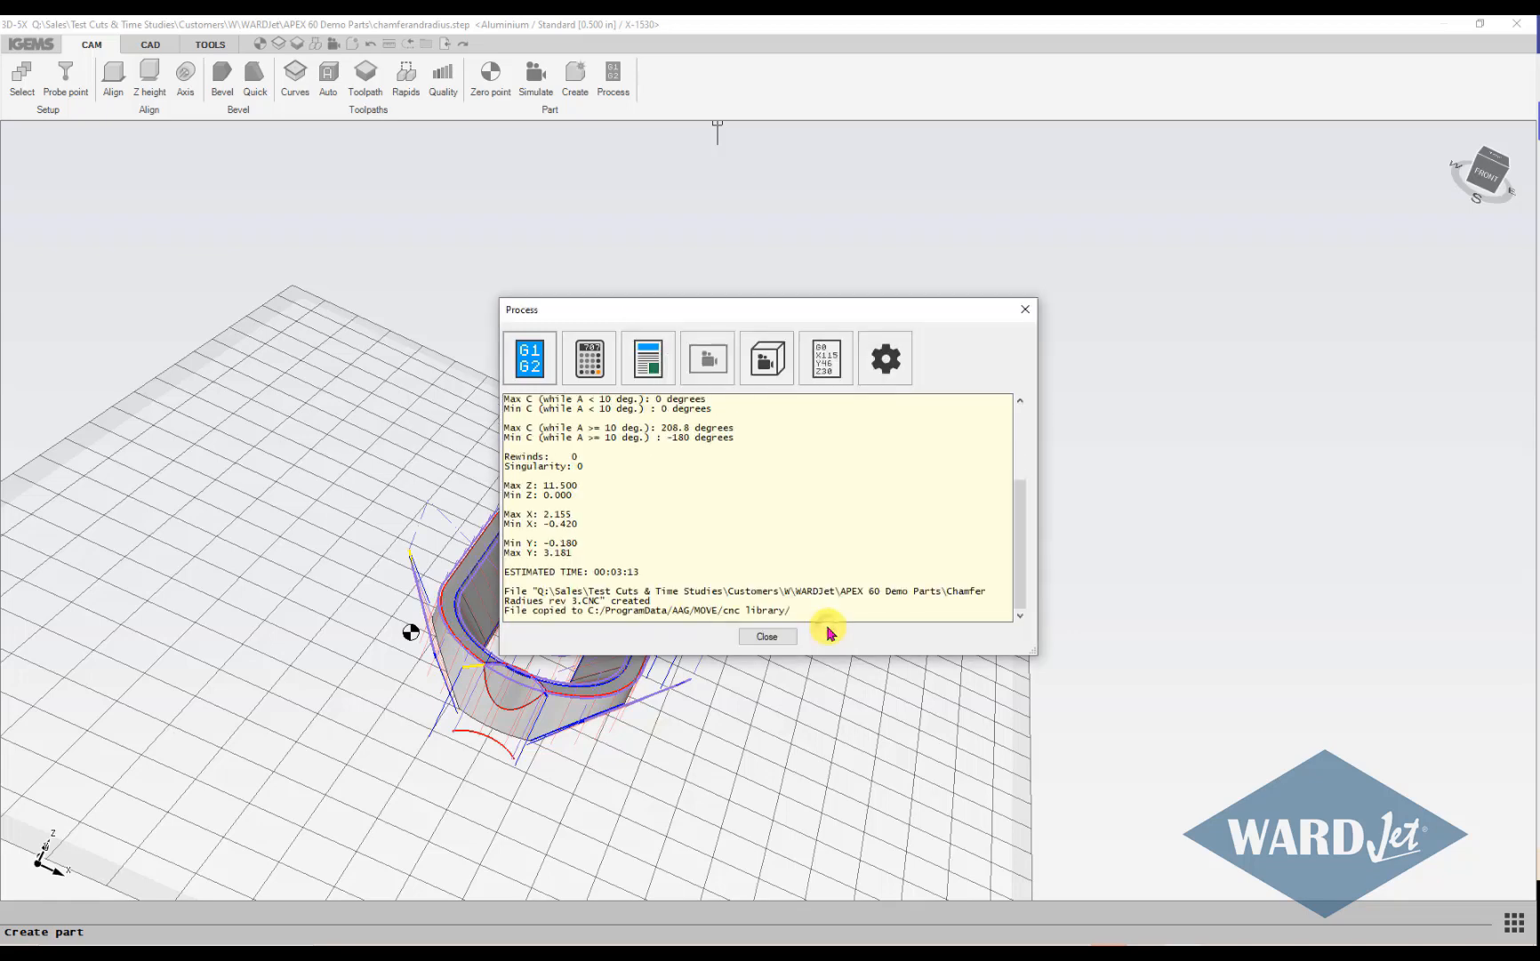
{"action": "left_click", "coordinate": [767, 636]}
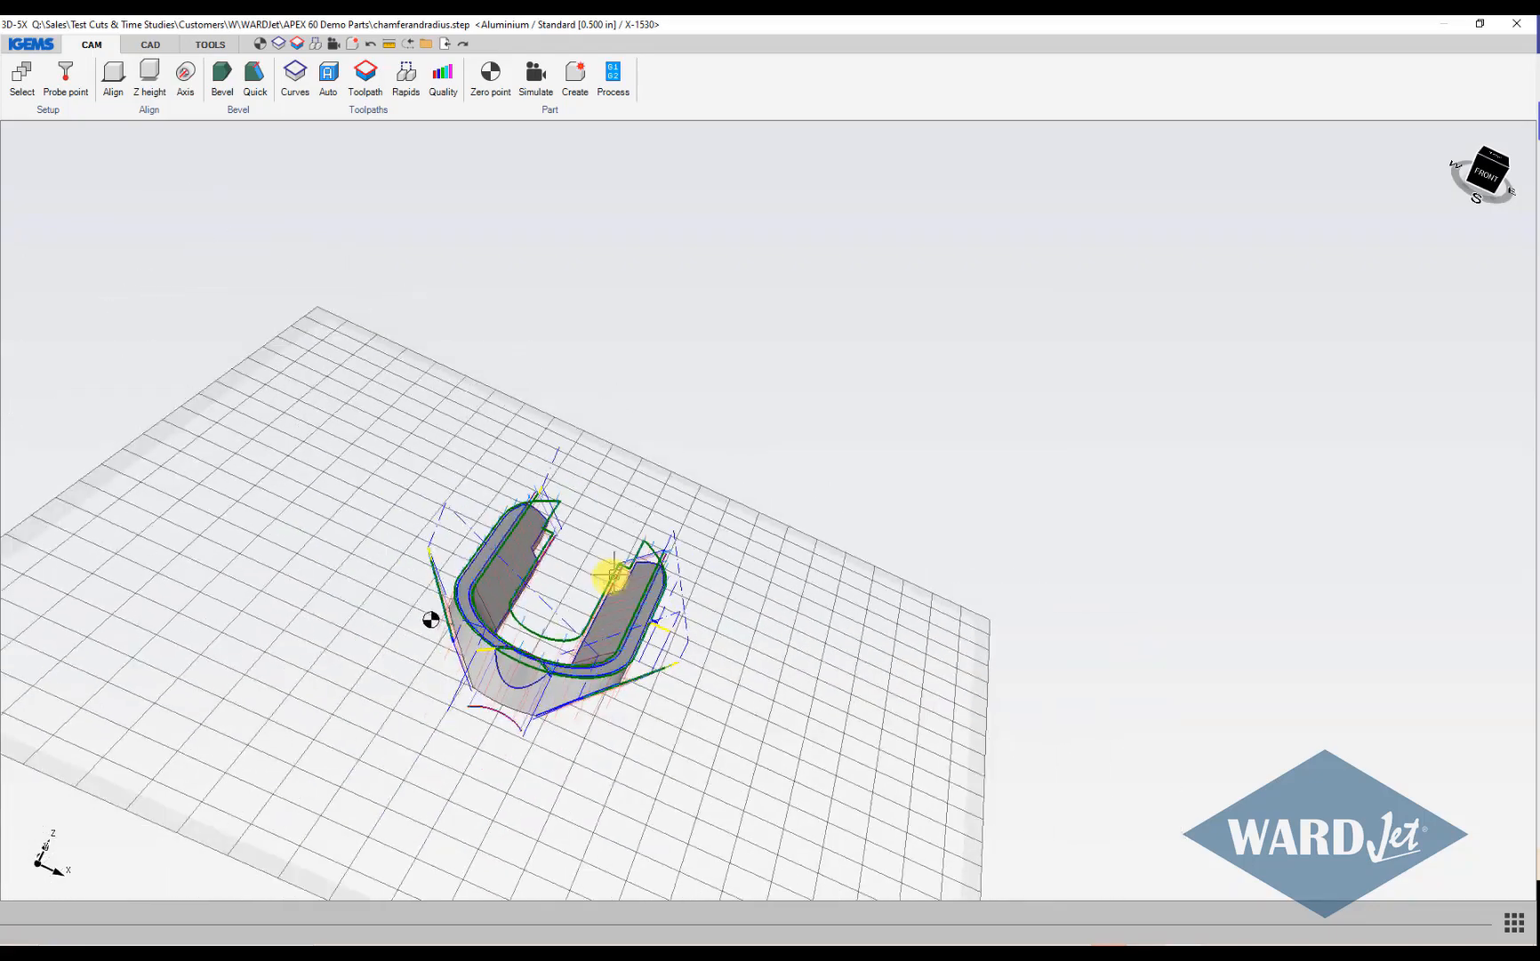
Create a part named chamferandradius from the file name, with quantity 1 and the Curves export method, and leave the 3D-5X workspace.
{"action": "middle_click_drag", "start_coordinate": [613, 576], "coordinate": [408, 565]}
{"action": "scroll", "coordinate": [472, 595], "scroll_direction": "up", "scroll_amount": 3}
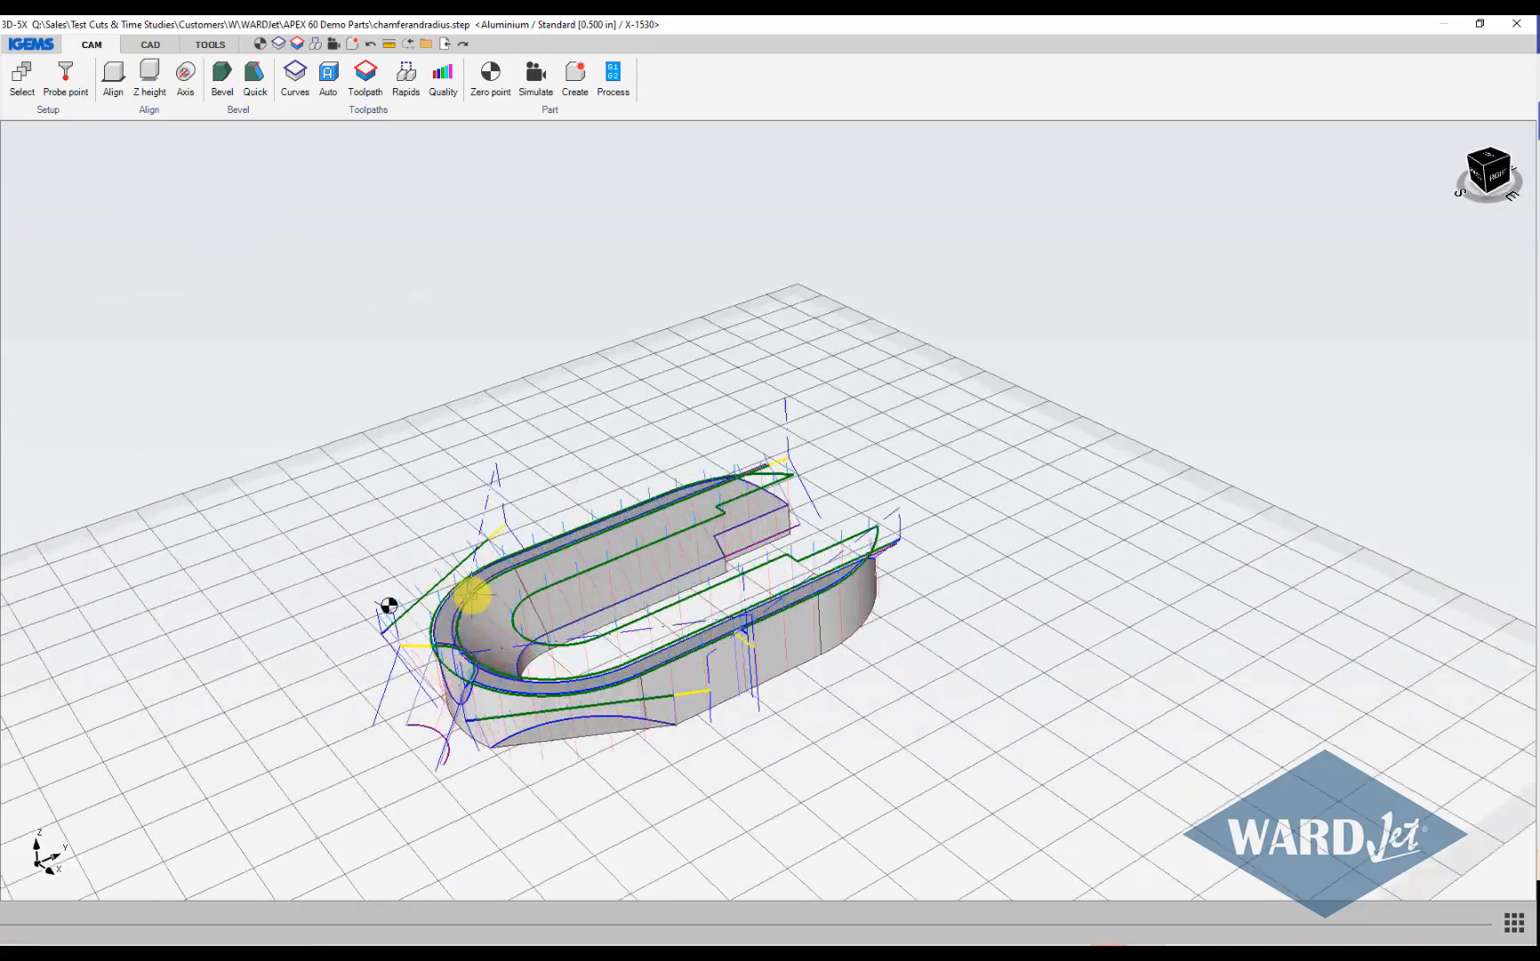
{"action": "scroll", "coordinate": [472, 595], "scroll_direction": "down", "scroll_amount": 2}
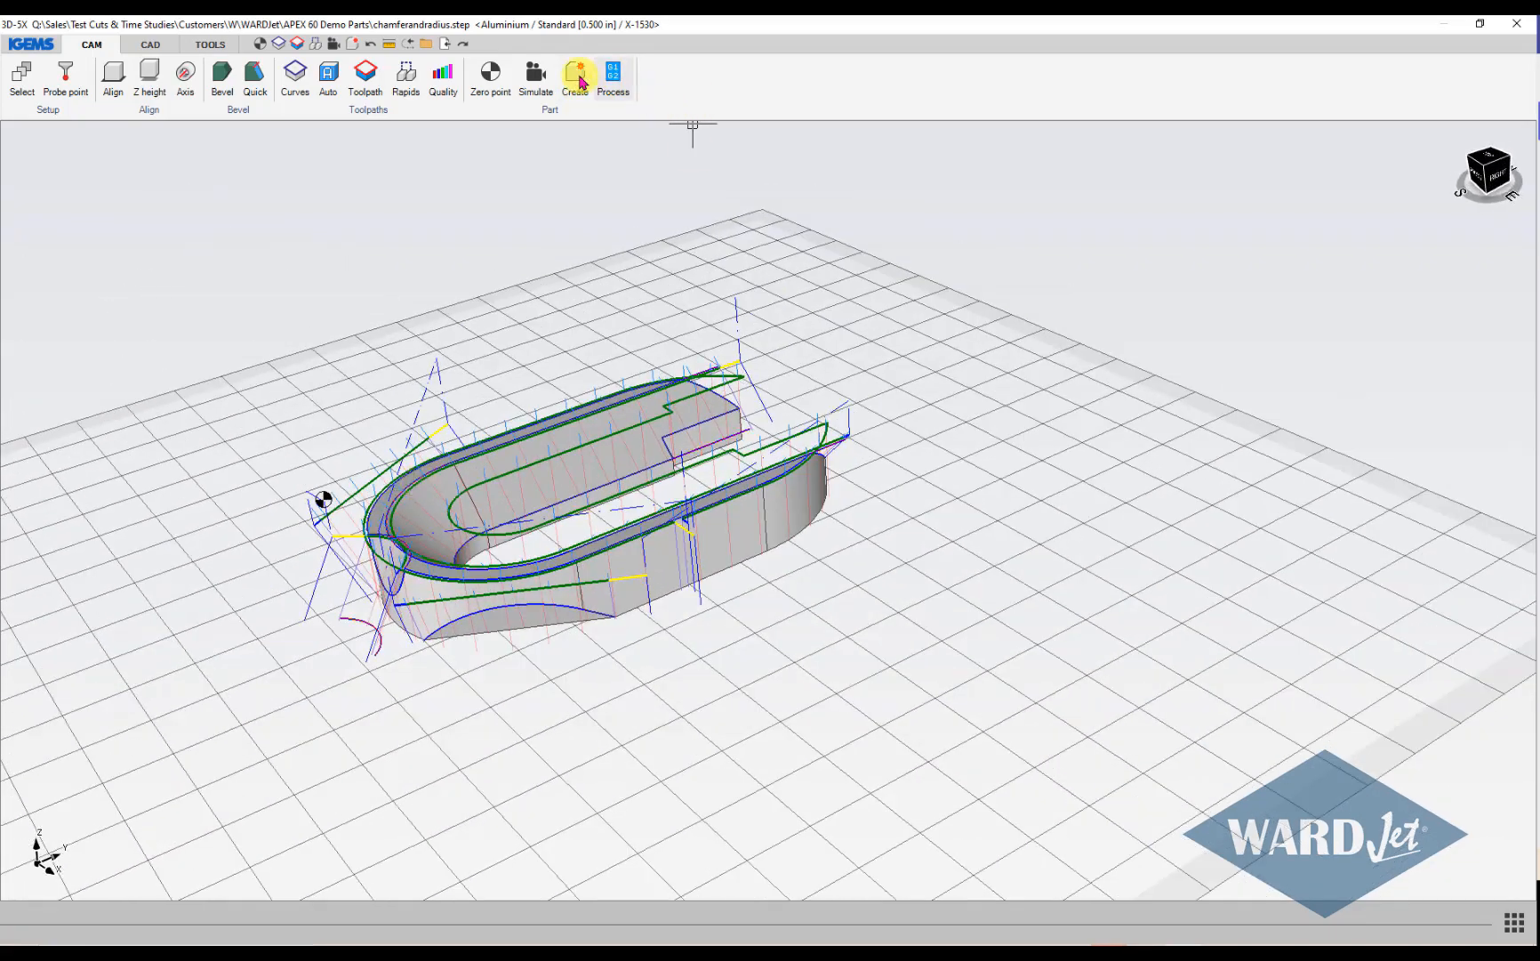
{"action": "left_click", "coordinate": [579, 82]}
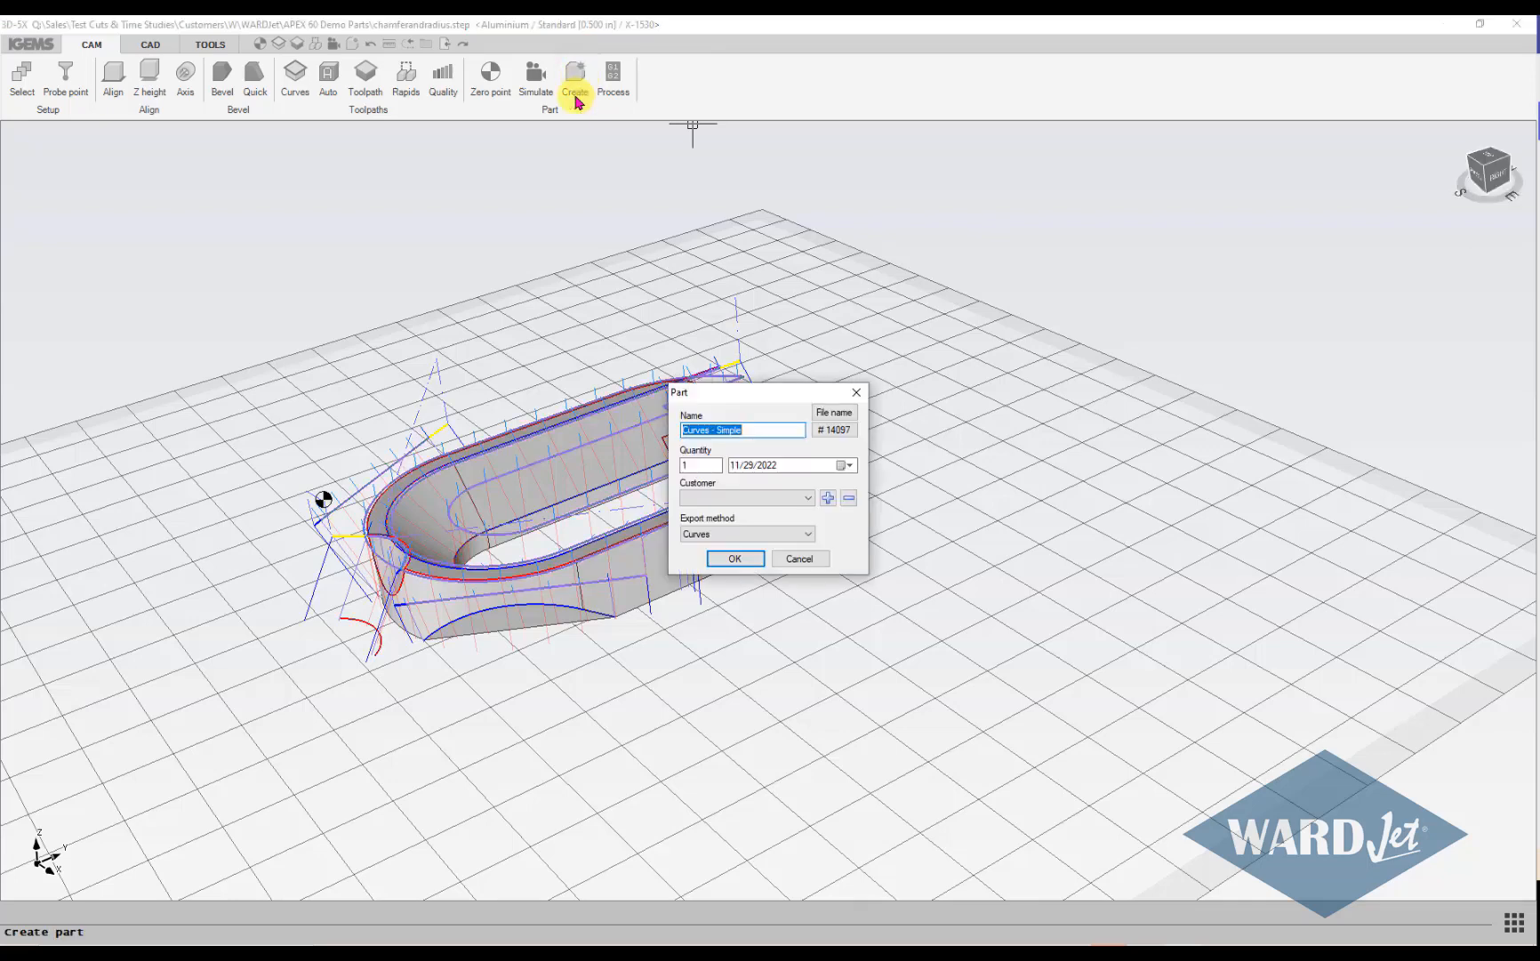
{"action": "left_click", "coordinate": [835, 412]}
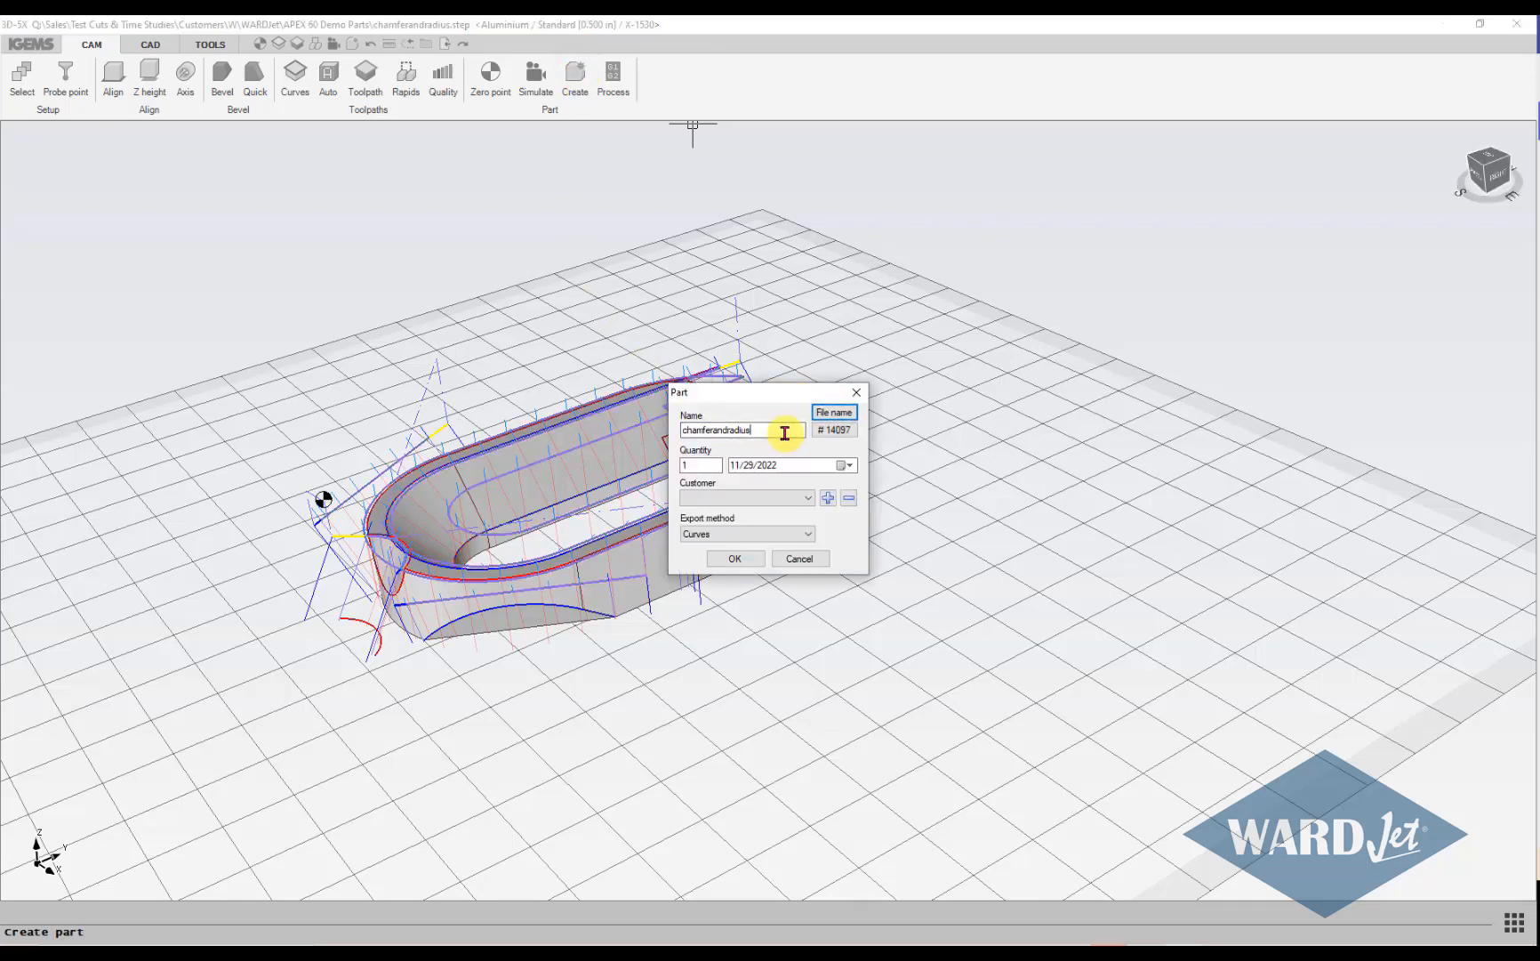
{"action": "left_click_drag", "start_coordinate": [785, 433], "coordinate": [621, 424]}
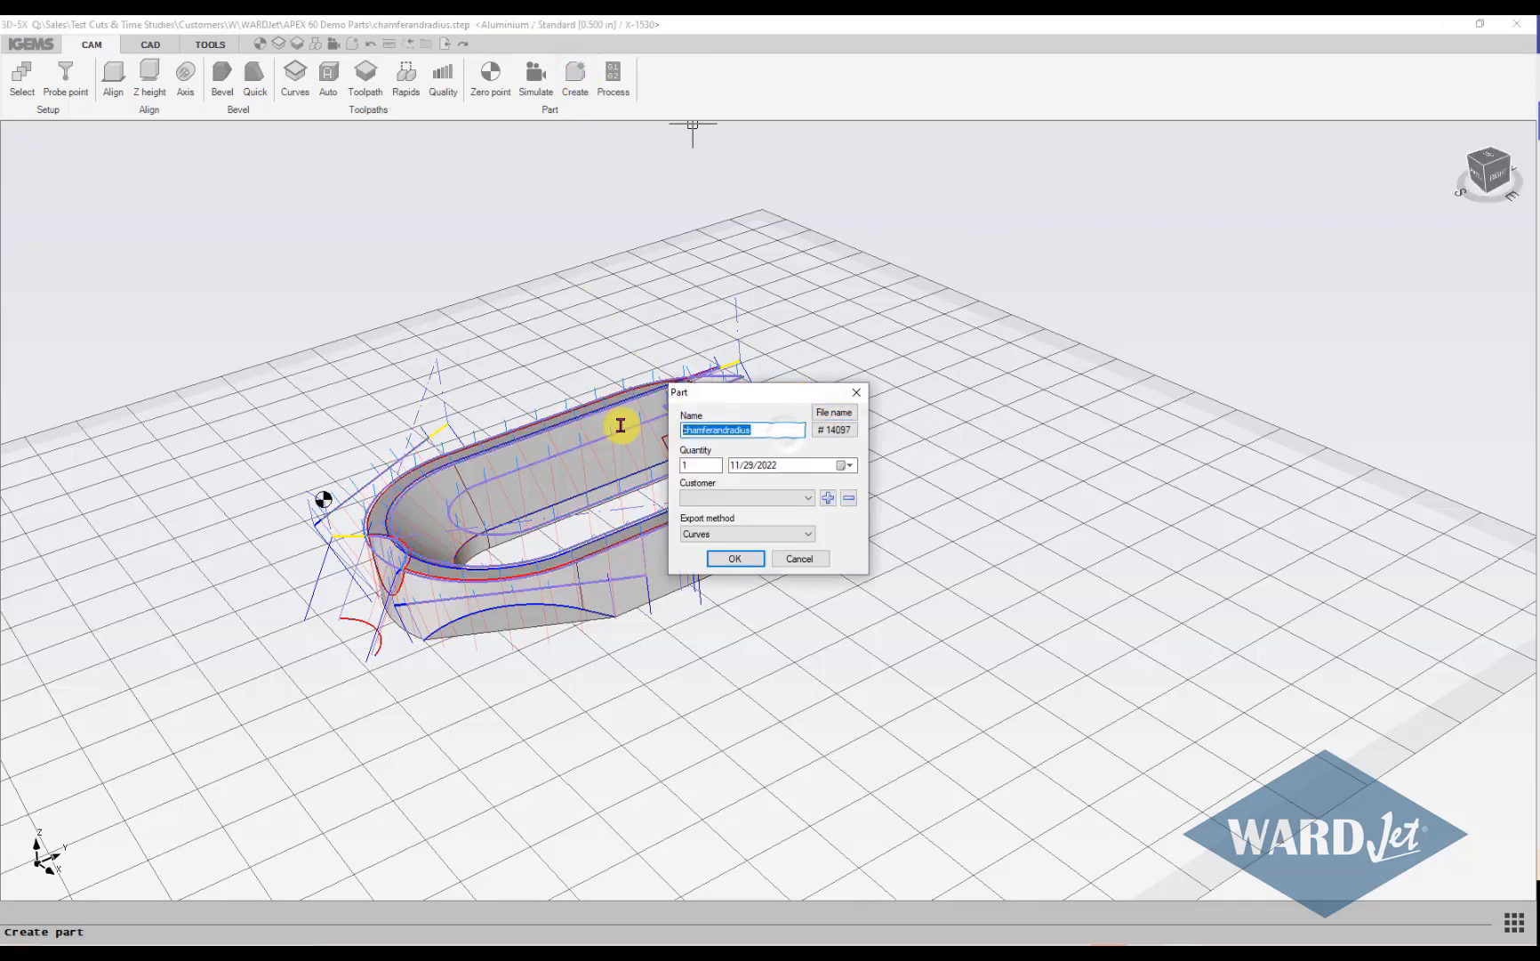
{"action": "left_click", "coordinate": [744, 561]}
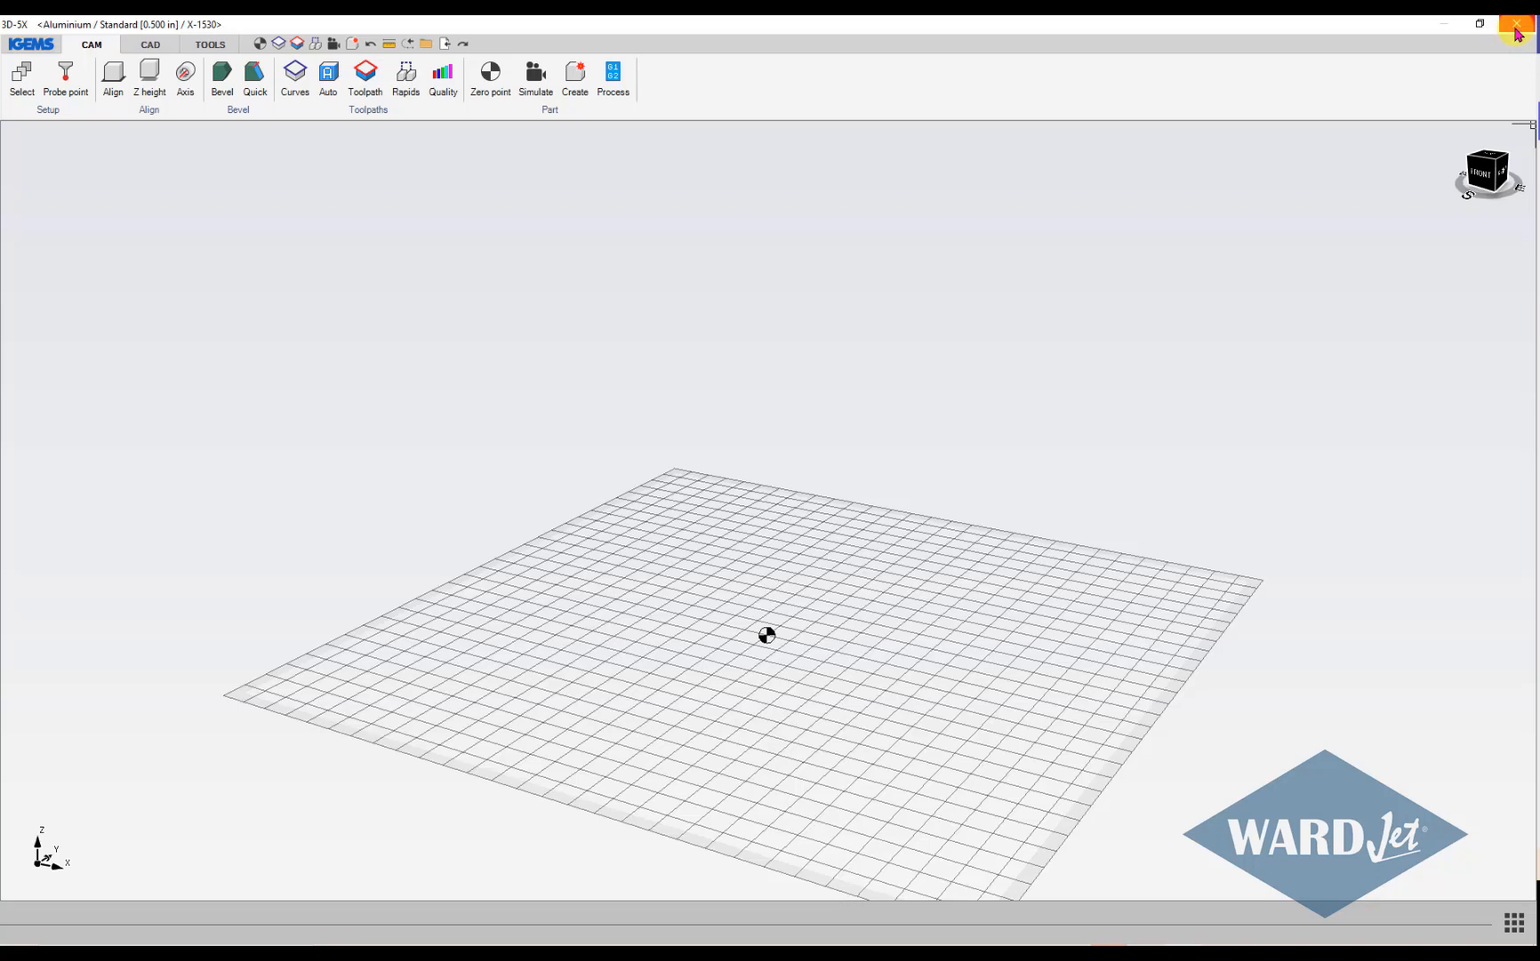
{"action": "left_click", "coordinate": [1517, 27]}
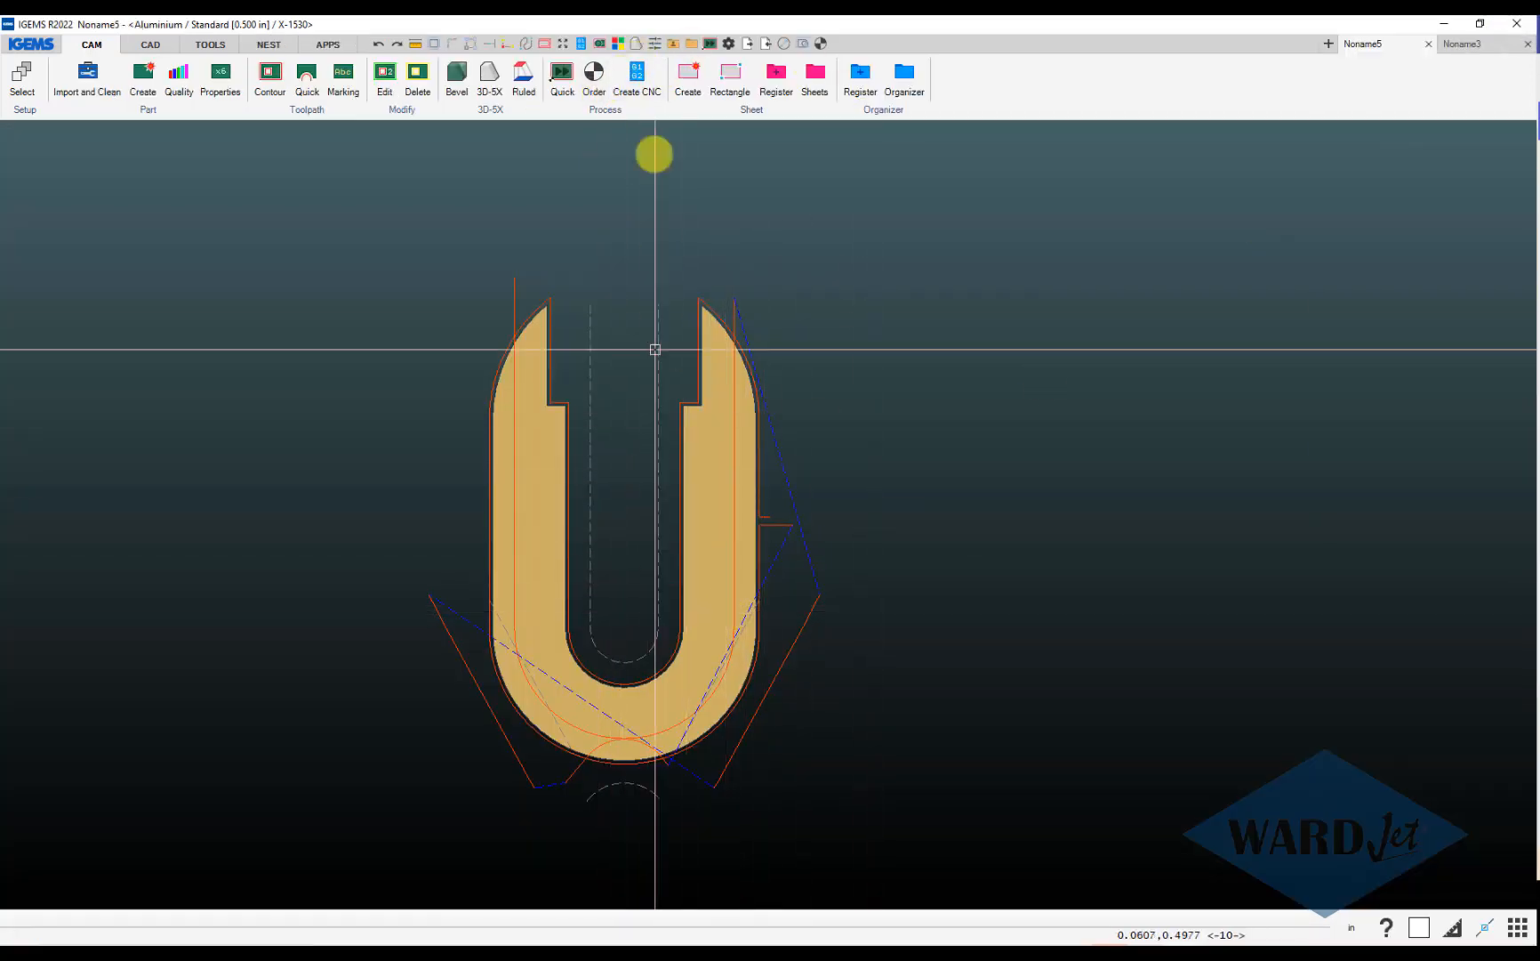
Add the chamferandradius part to the cut order with a 3D zero point at Z 0.5 in, and open the drawing's save-as options.
{"action": "left_click", "coordinate": [595, 80]}
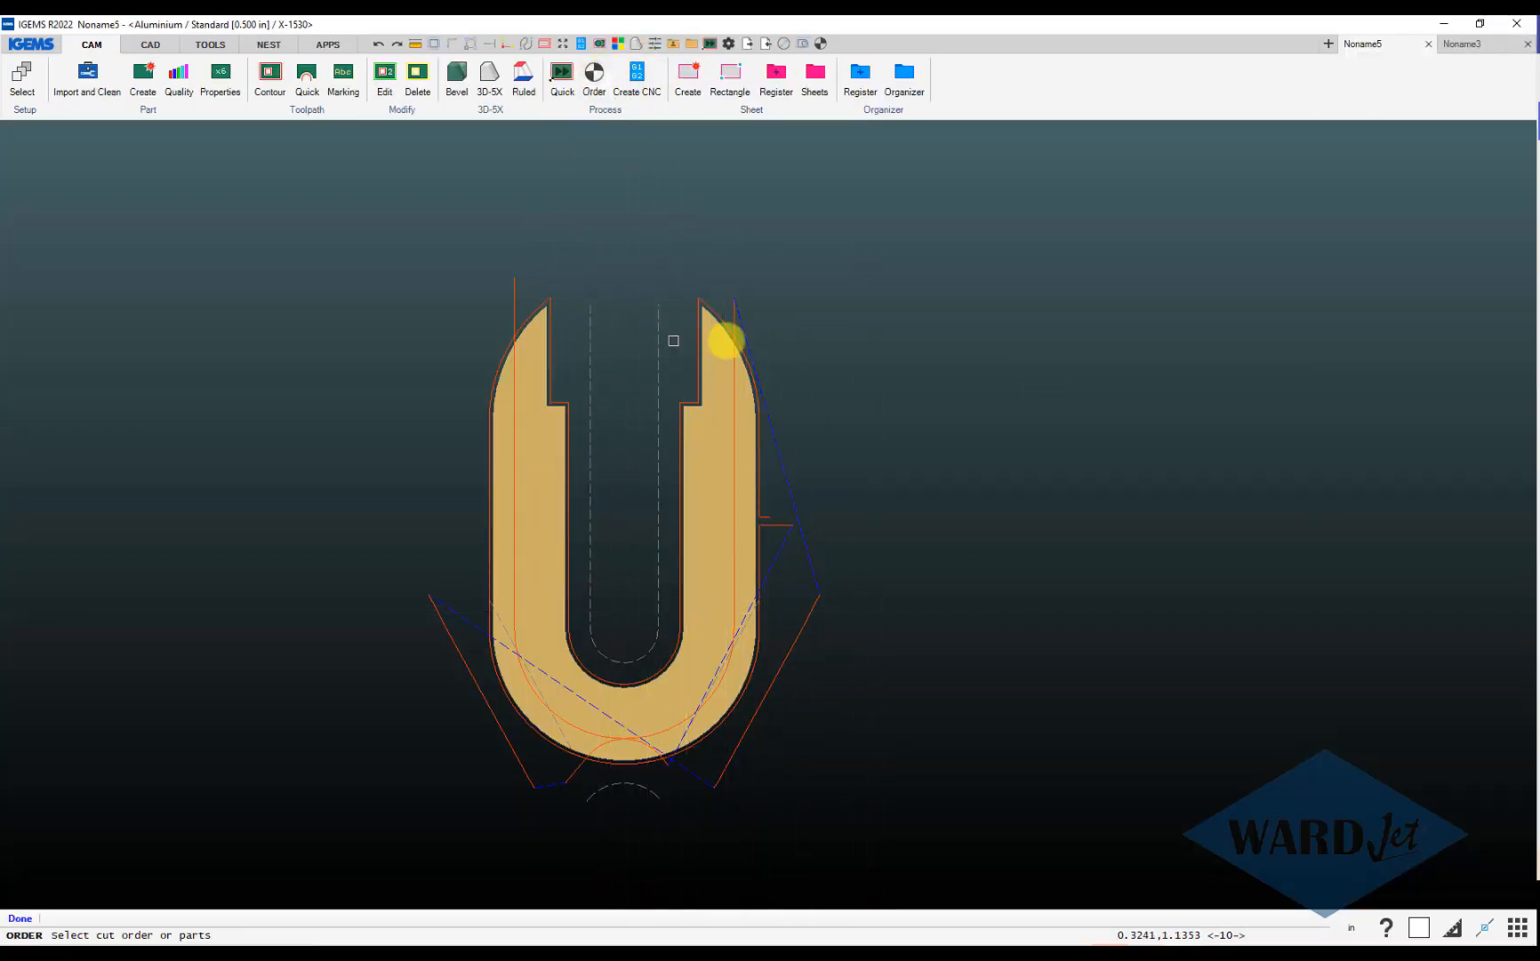
{"action": "left_click", "coordinate": [544, 491]}
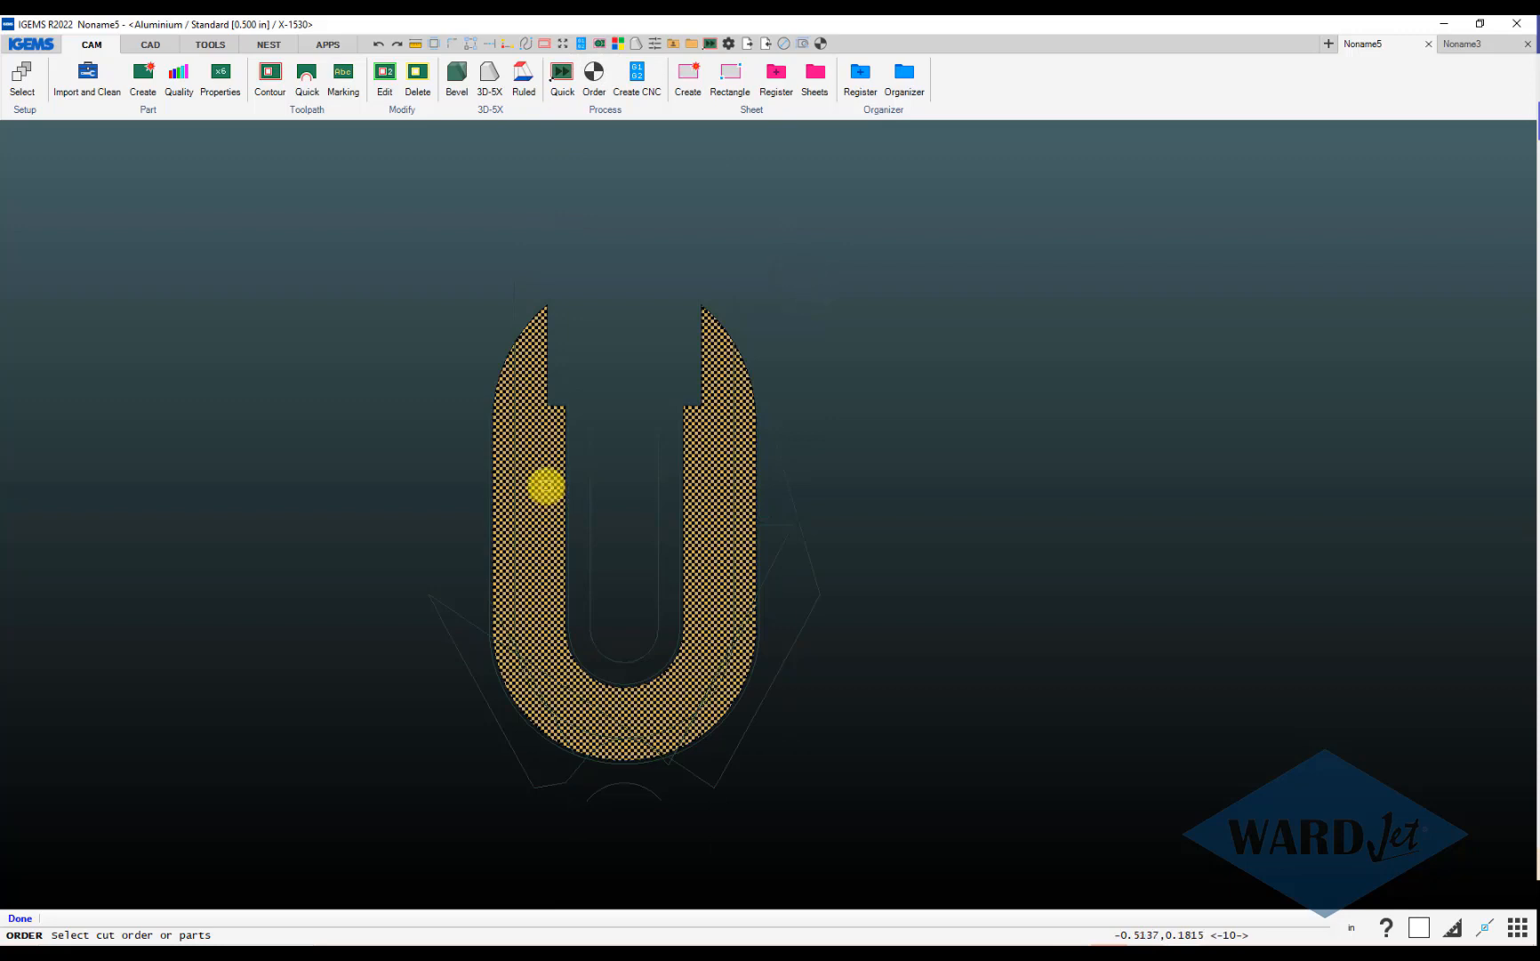
{"action": "right_click", "coordinate": [546, 485]}
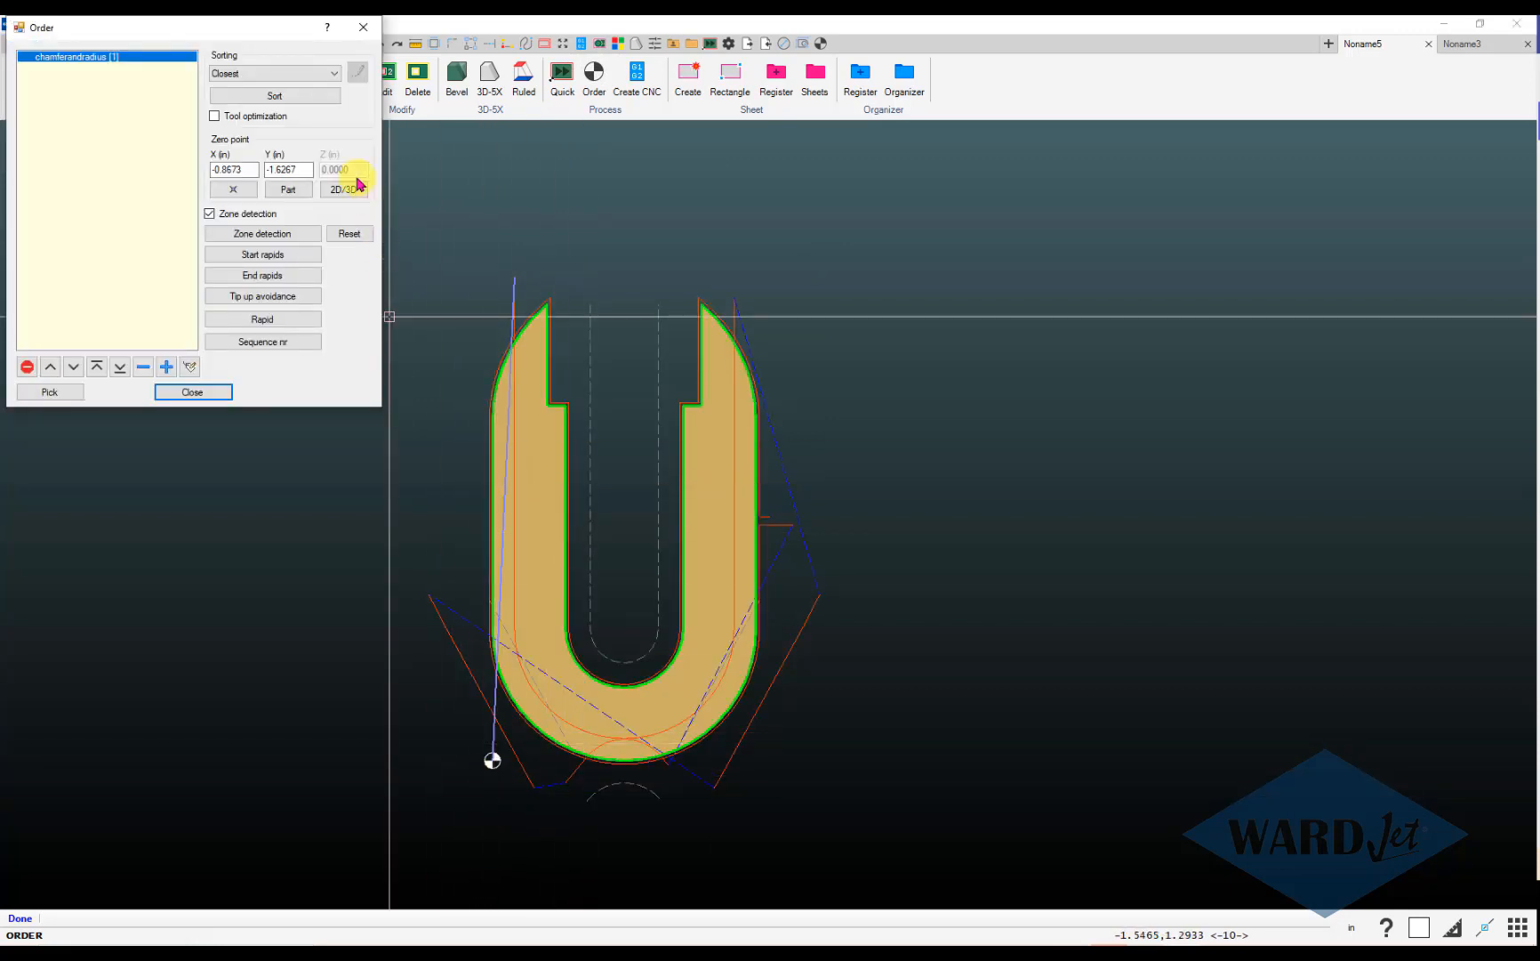
{"action": "left_click", "coordinate": [356, 183]}
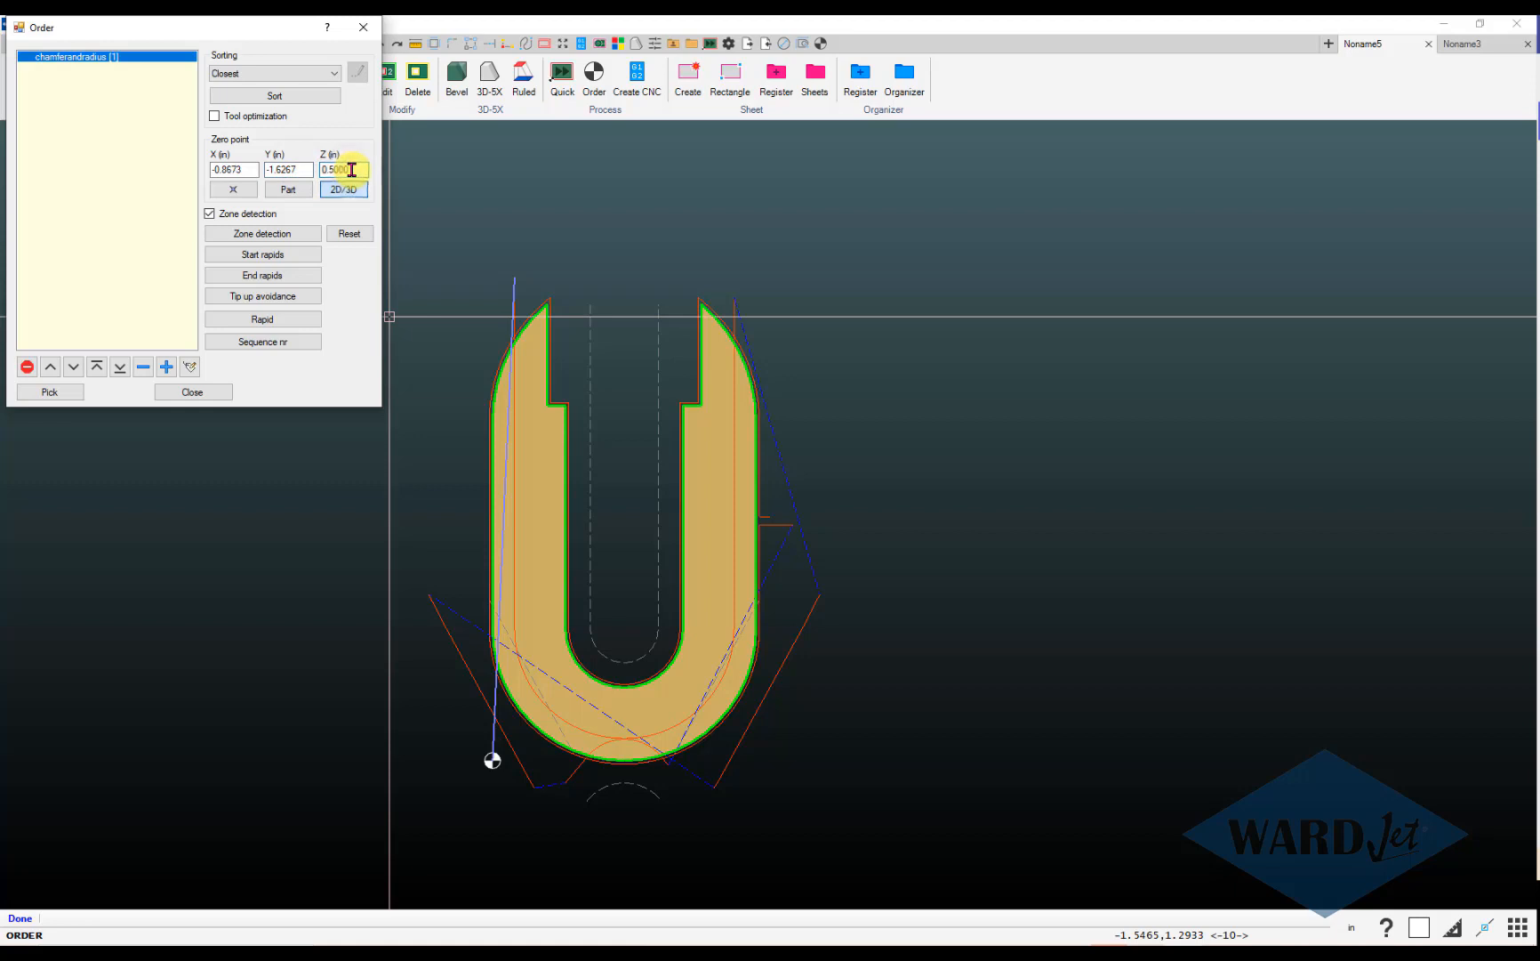
{"action": "left_click", "coordinate": [211, 390]}
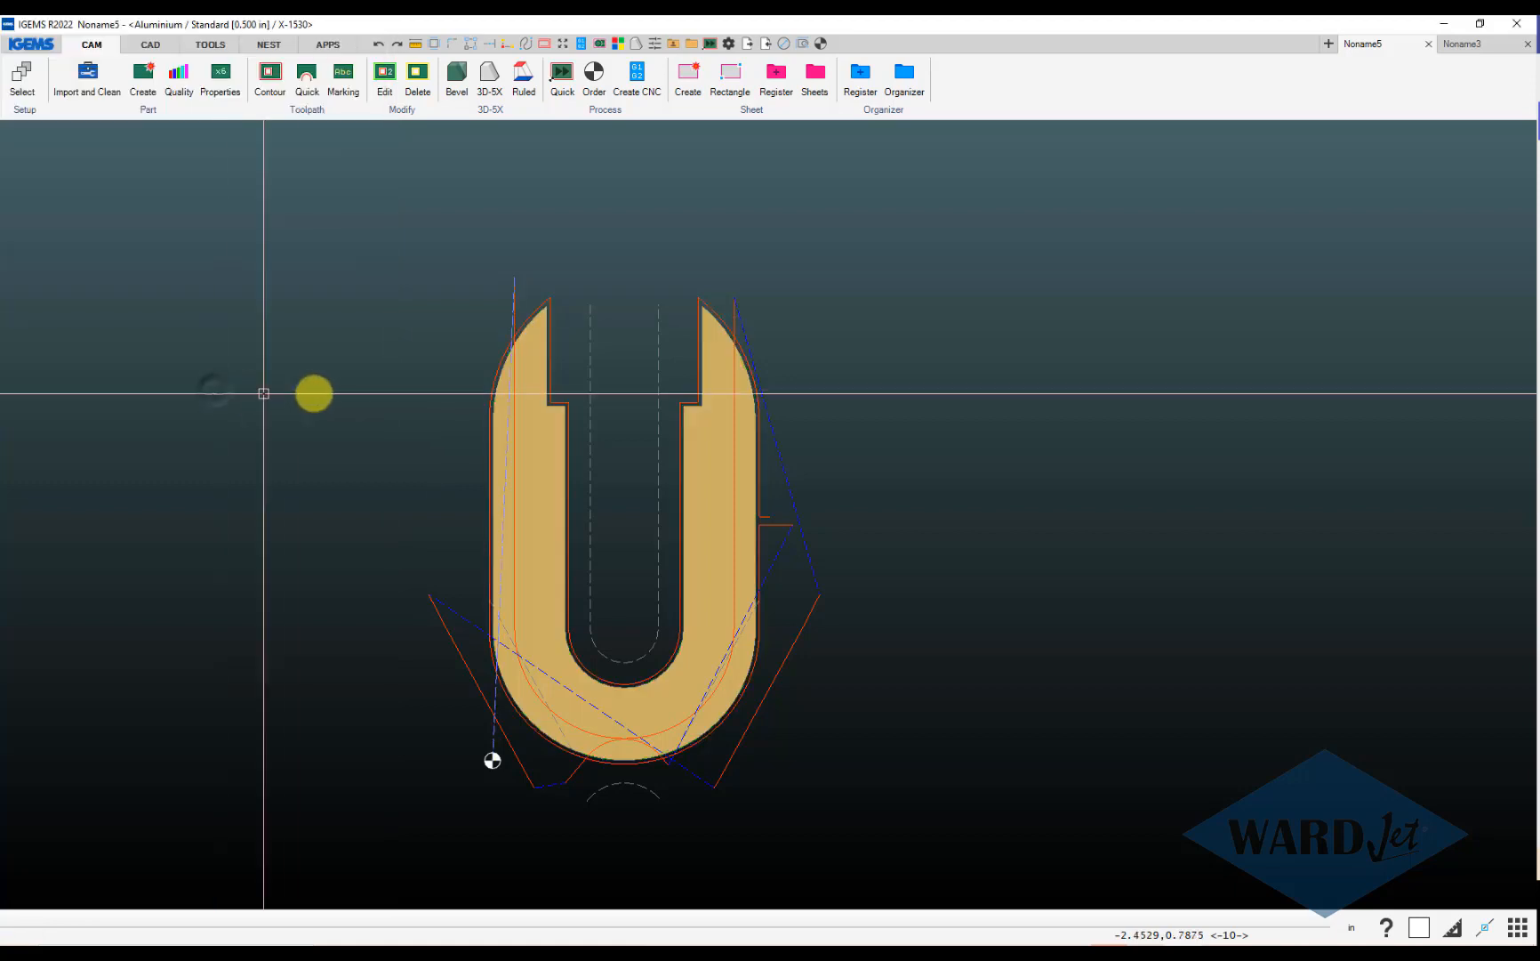
{"action": "left_click", "coordinate": [23, 46]}
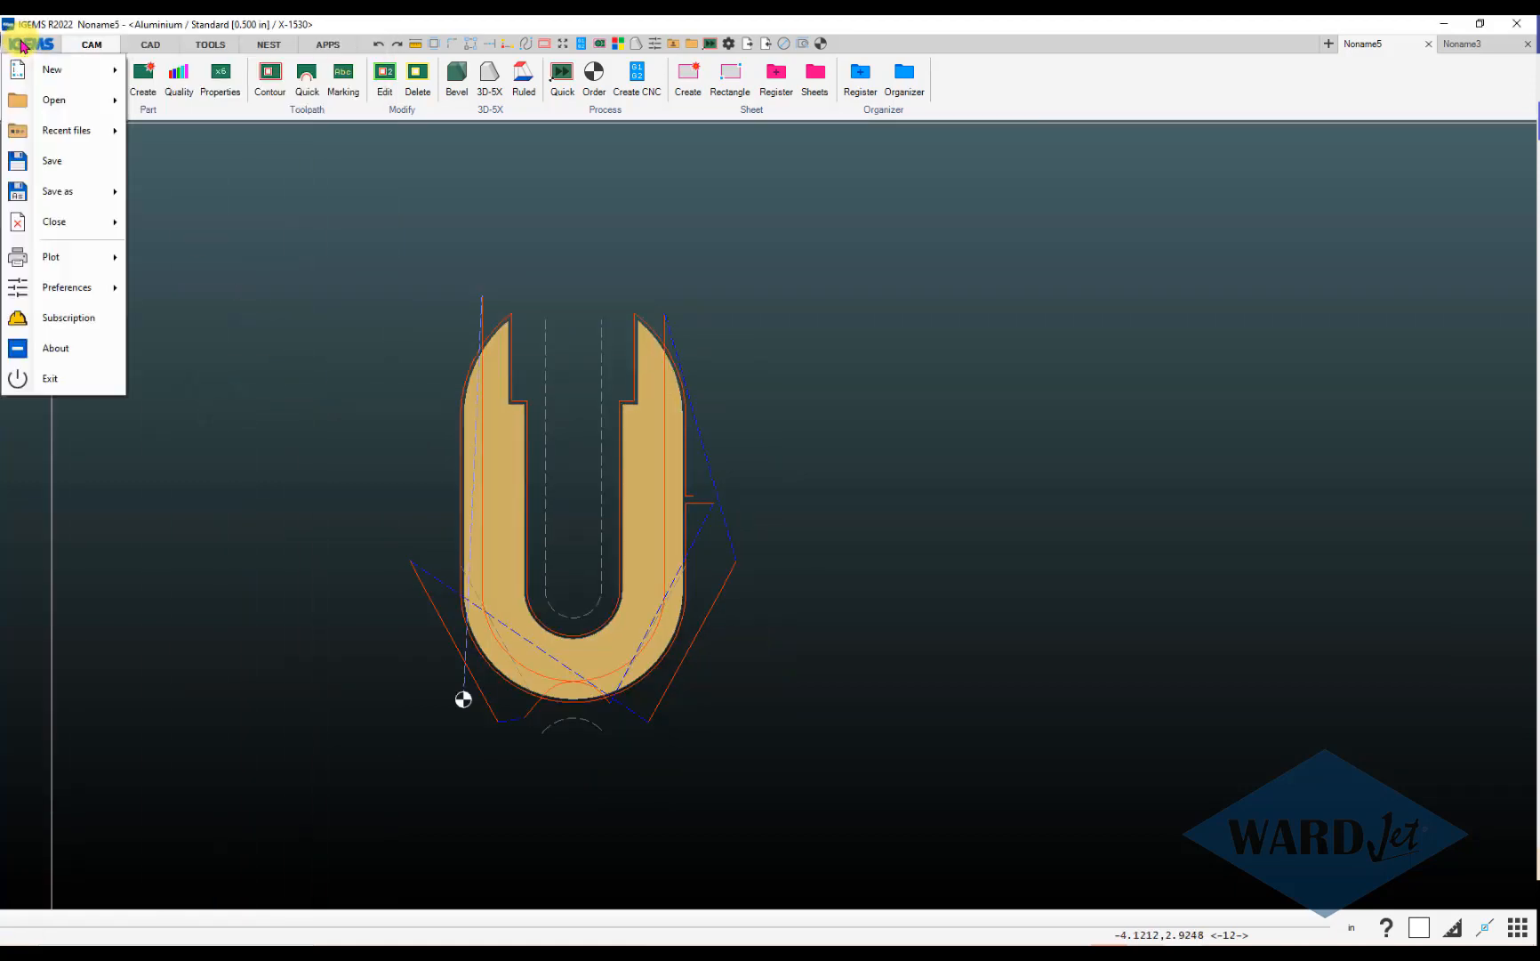
{"action": "left_click", "coordinate": [39, 193]}
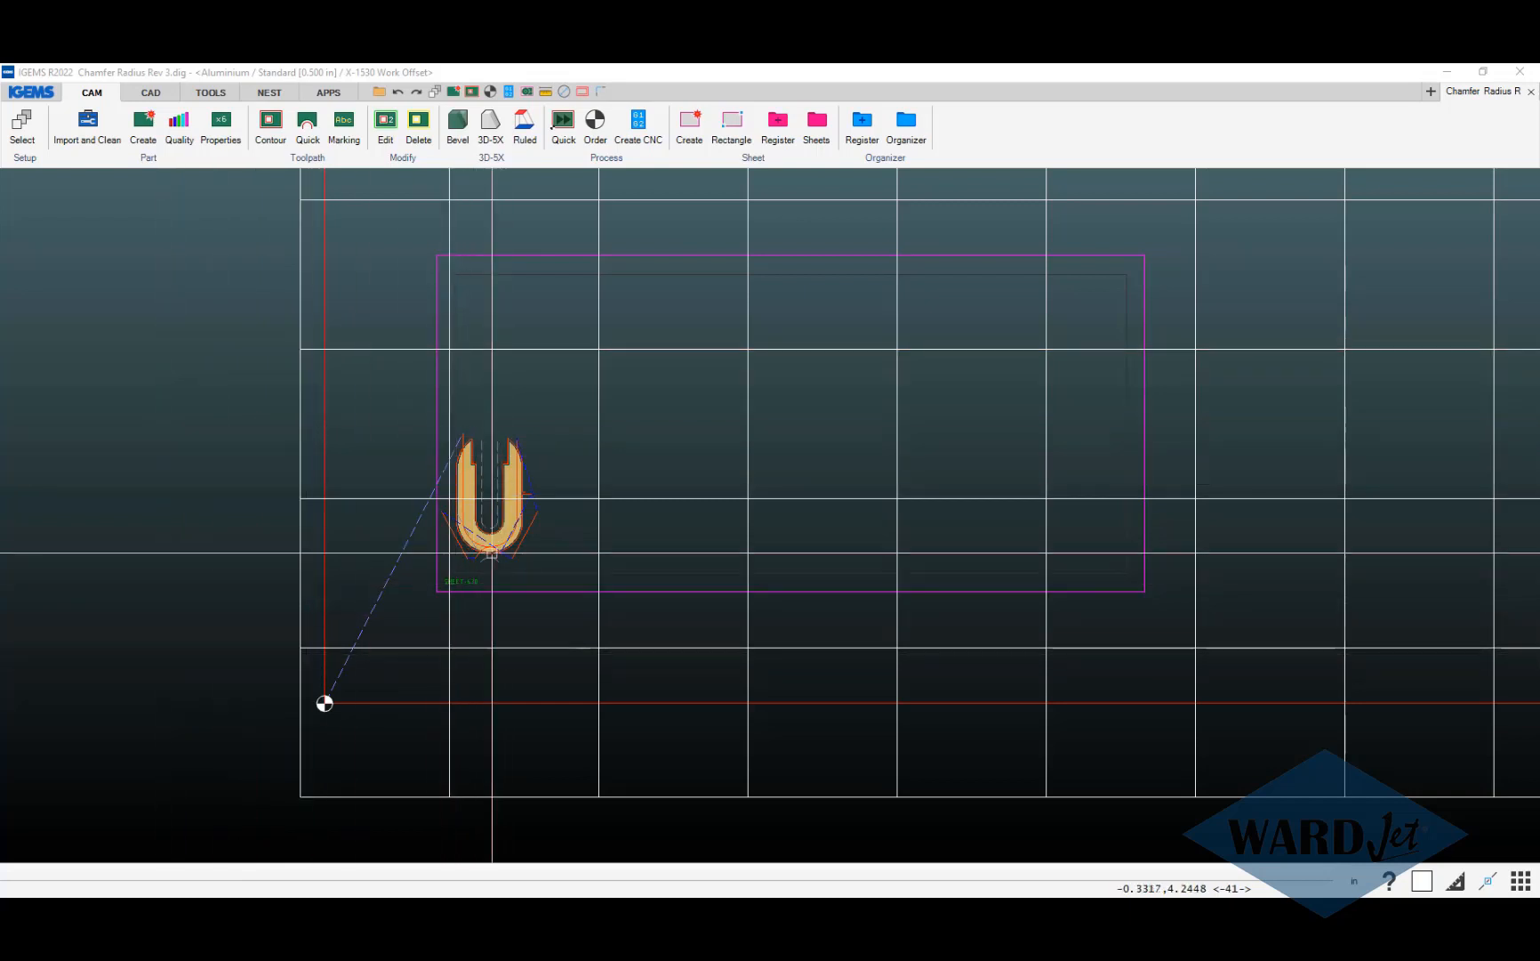
Examine how the U-shaped part and SHEET-620 are placed relative to the machine table and the work offset zero point.
{"action": "scroll", "coordinate": [492, 553], "scroll_direction": "down", "scroll_amount": 4}
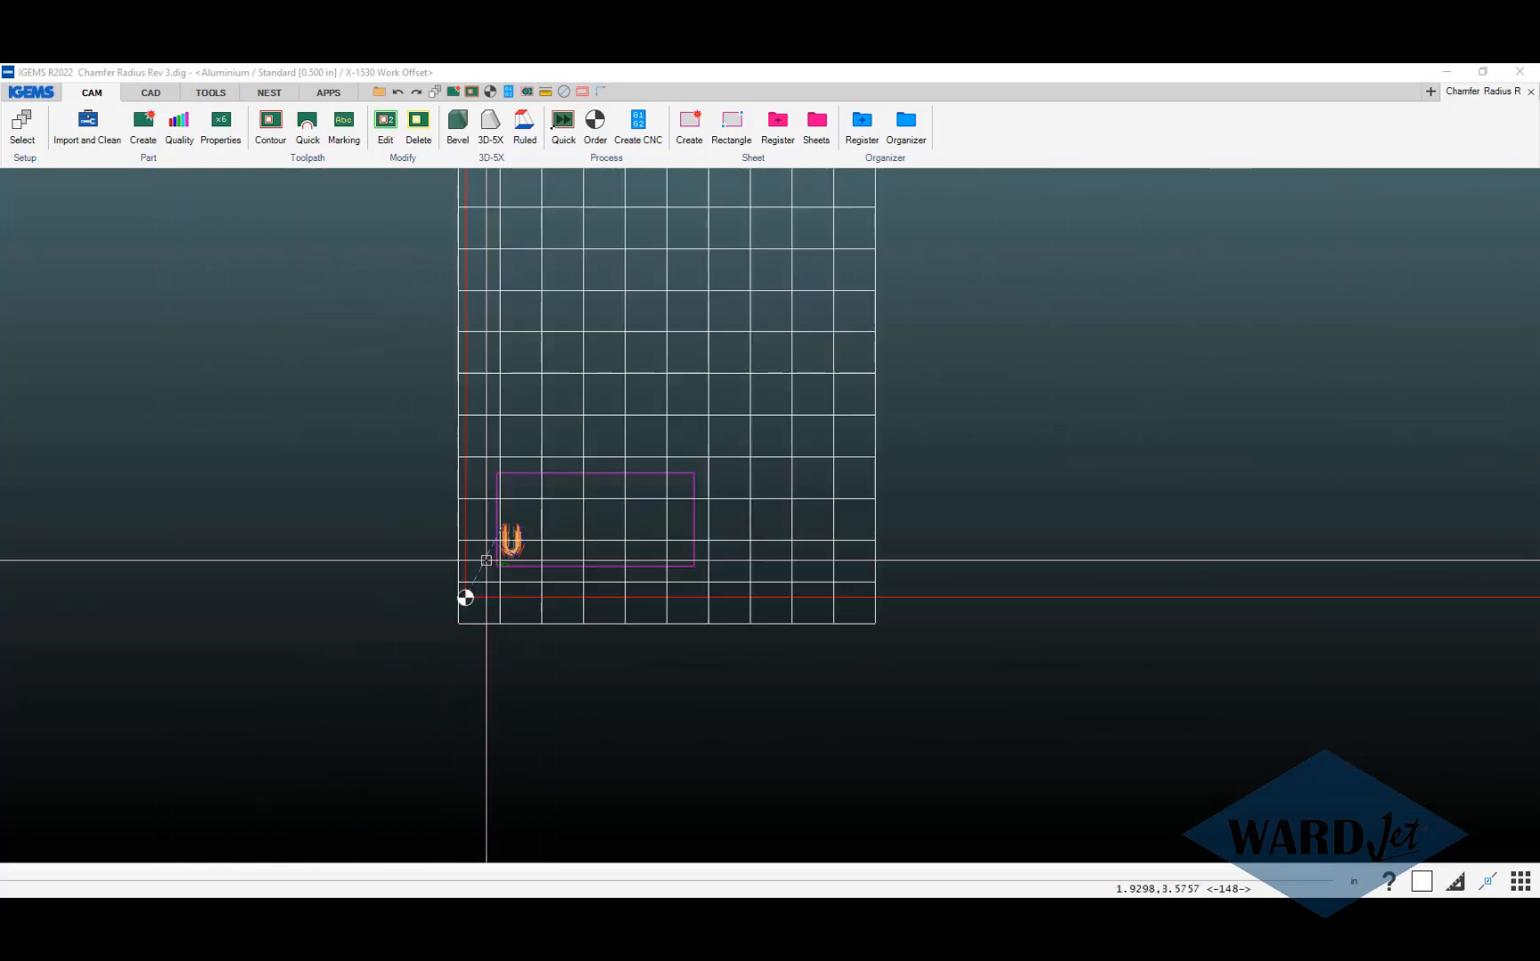
{"action": "scroll", "coordinate": [458, 612], "scroll_direction": "up", "scroll_amount": 5}
{"action": "scroll", "coordinate": [450, 619], "scroll_direction": "down", "scroll_amount": 5}
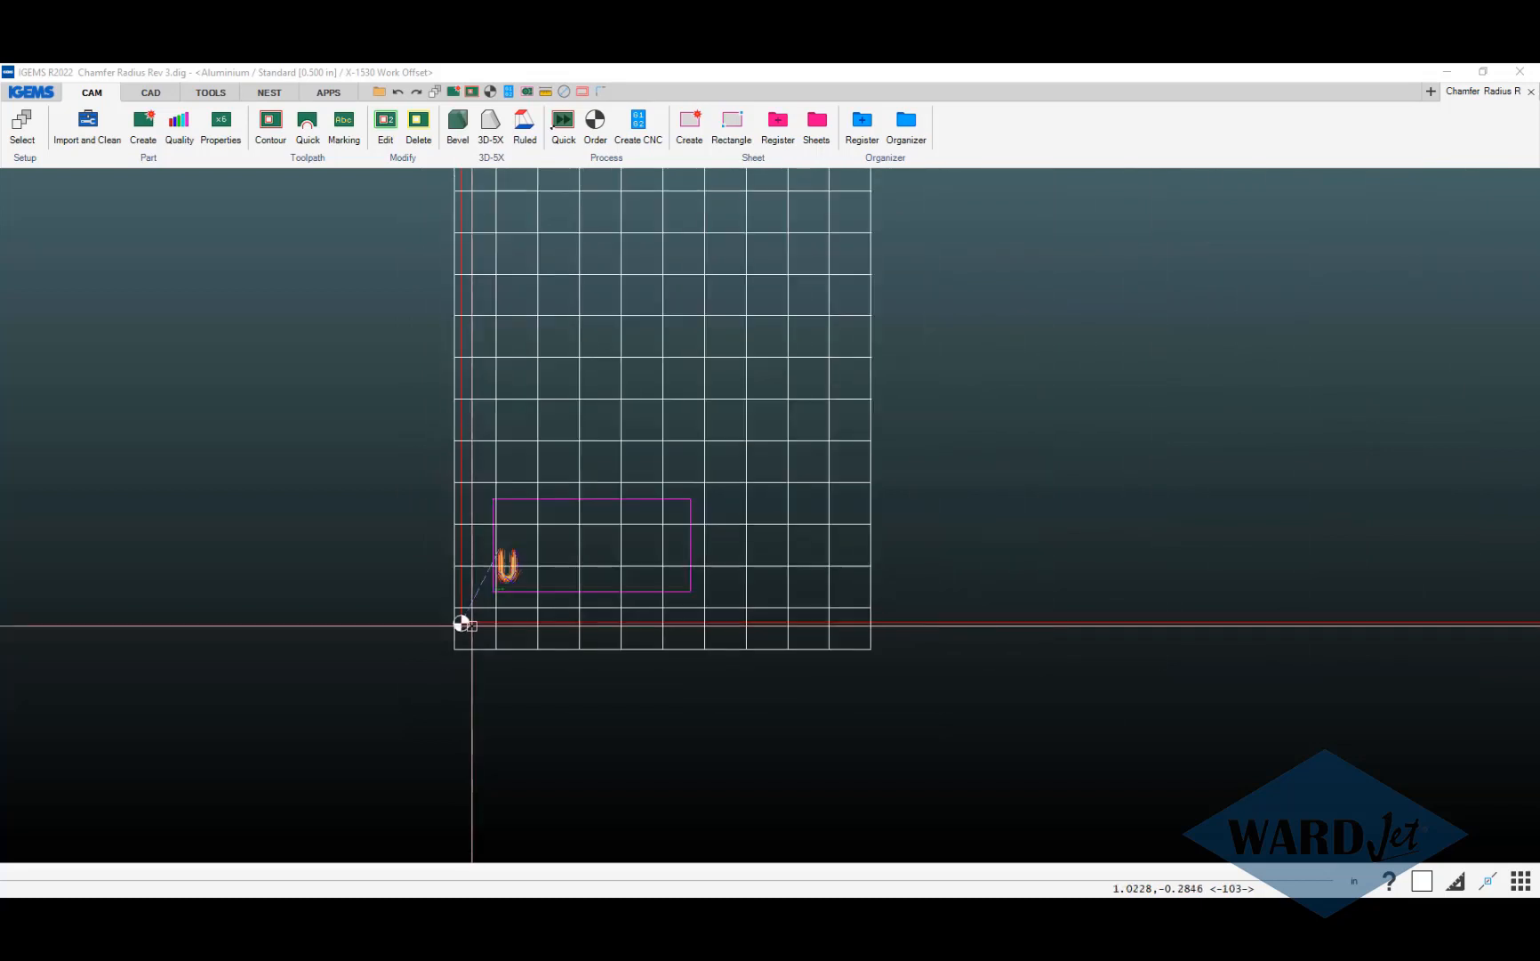
{"action": "scroll", "coordinate": [472, 625], "scroll_direction": "down", "scroll_amount": 3}
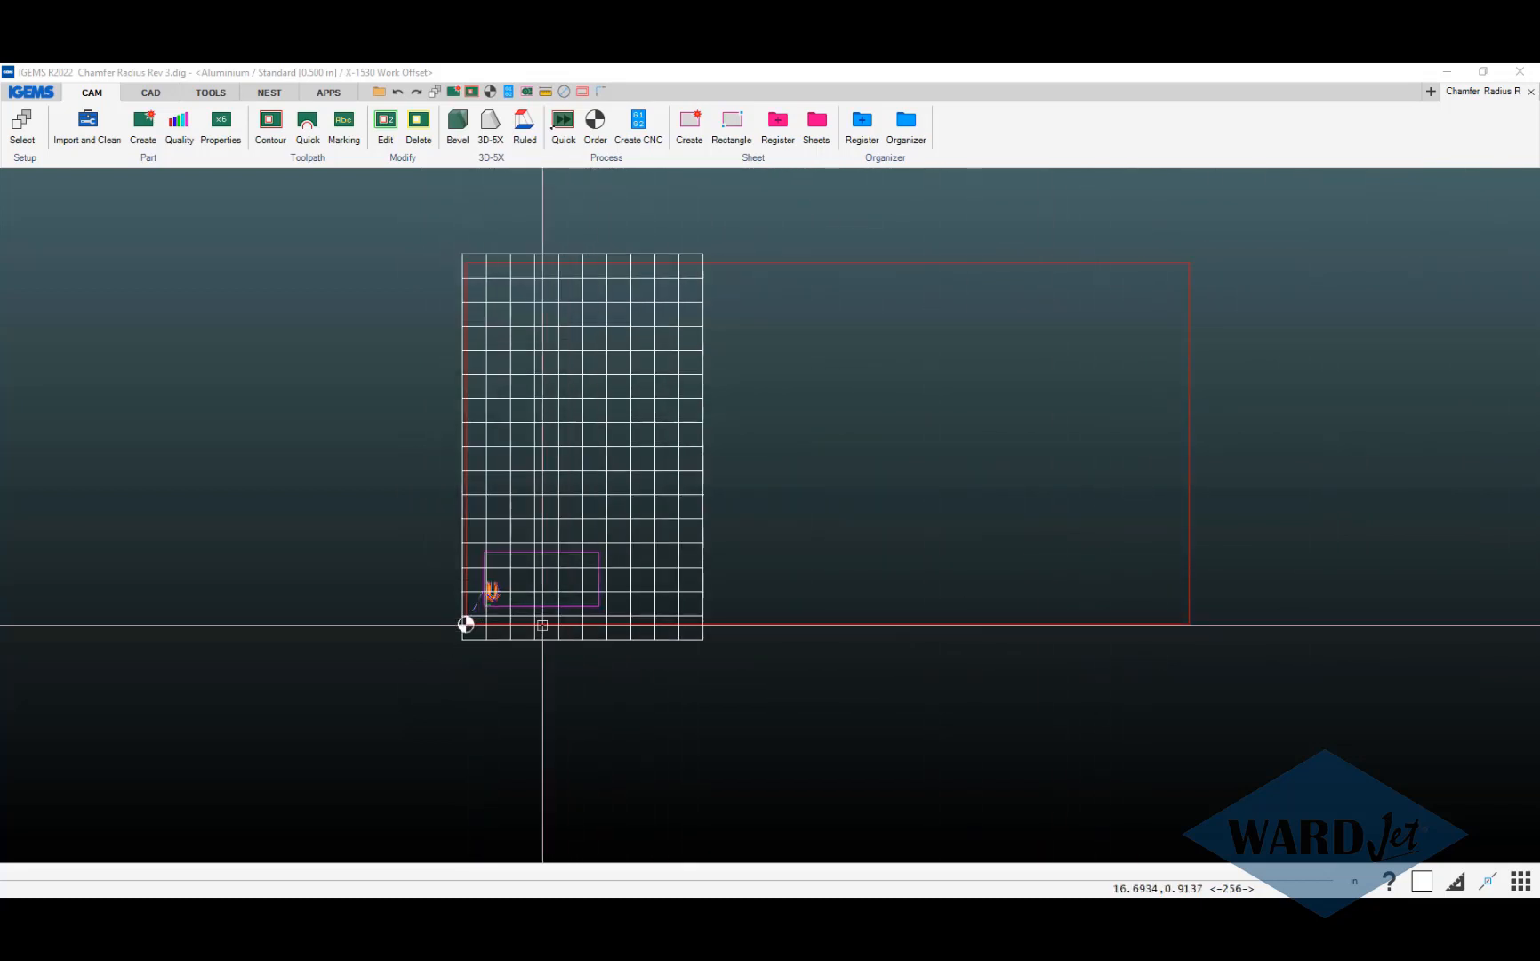
{"action": "scroll", "coordinate": [455, 622], "scroll_direction": "up", "scroll_amount": 6}
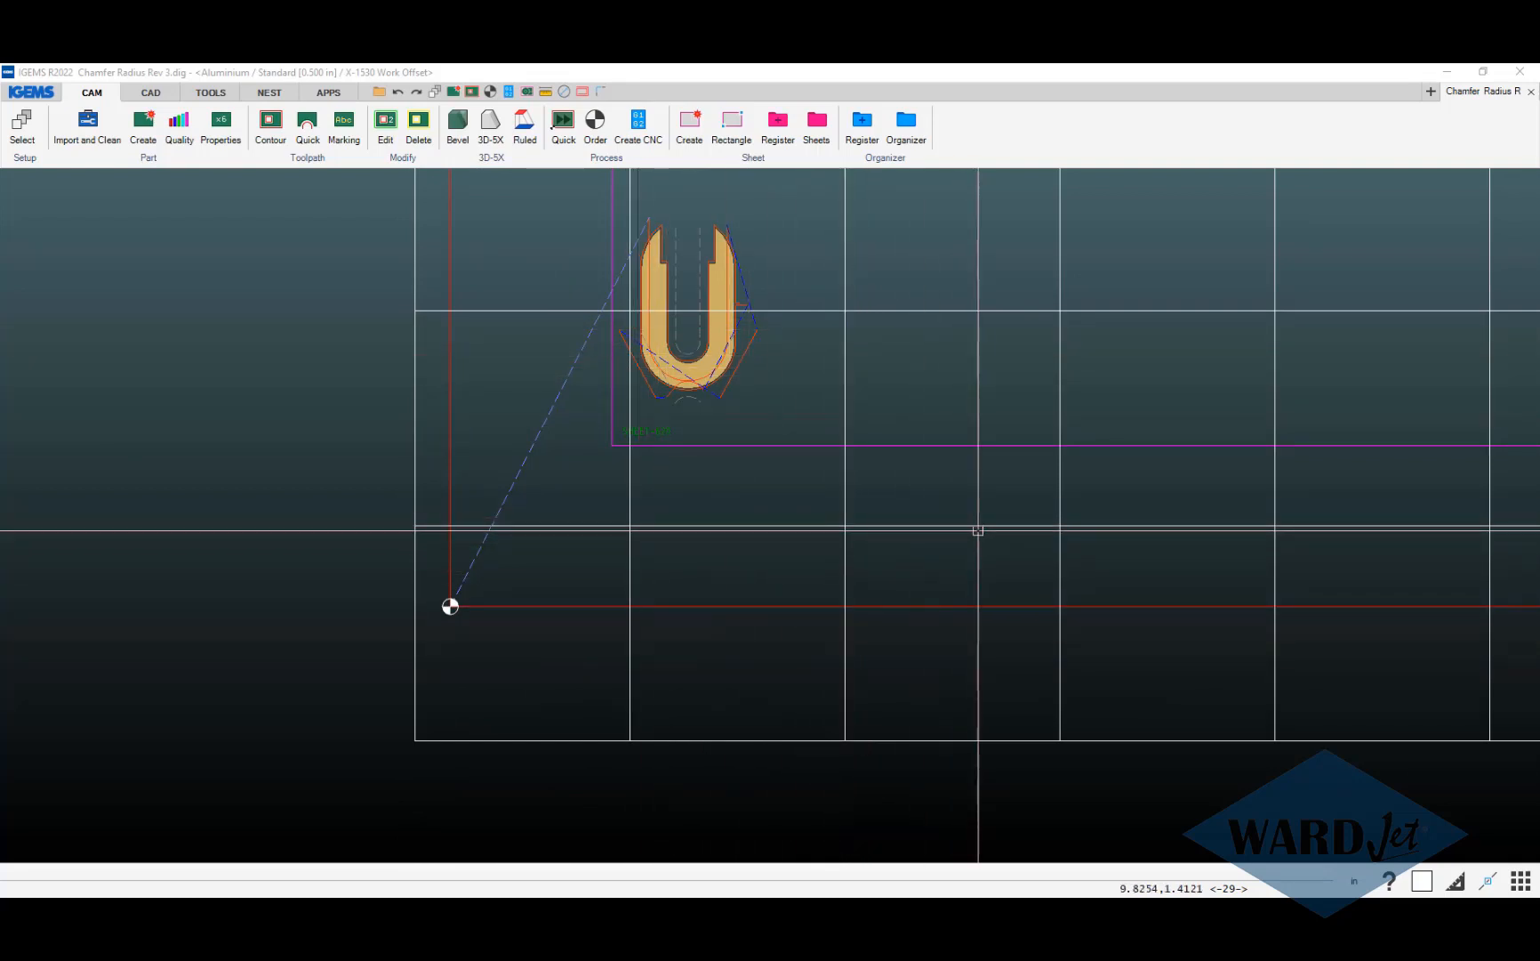
{"action": "scroll", "coordinate": [978, 531], "scroll_direction": "down", "scroll_amount": 3}
{"action": "scroll", "coordinate": [921, 465], "scroll_direction": "up", "scroll_amount": 3}
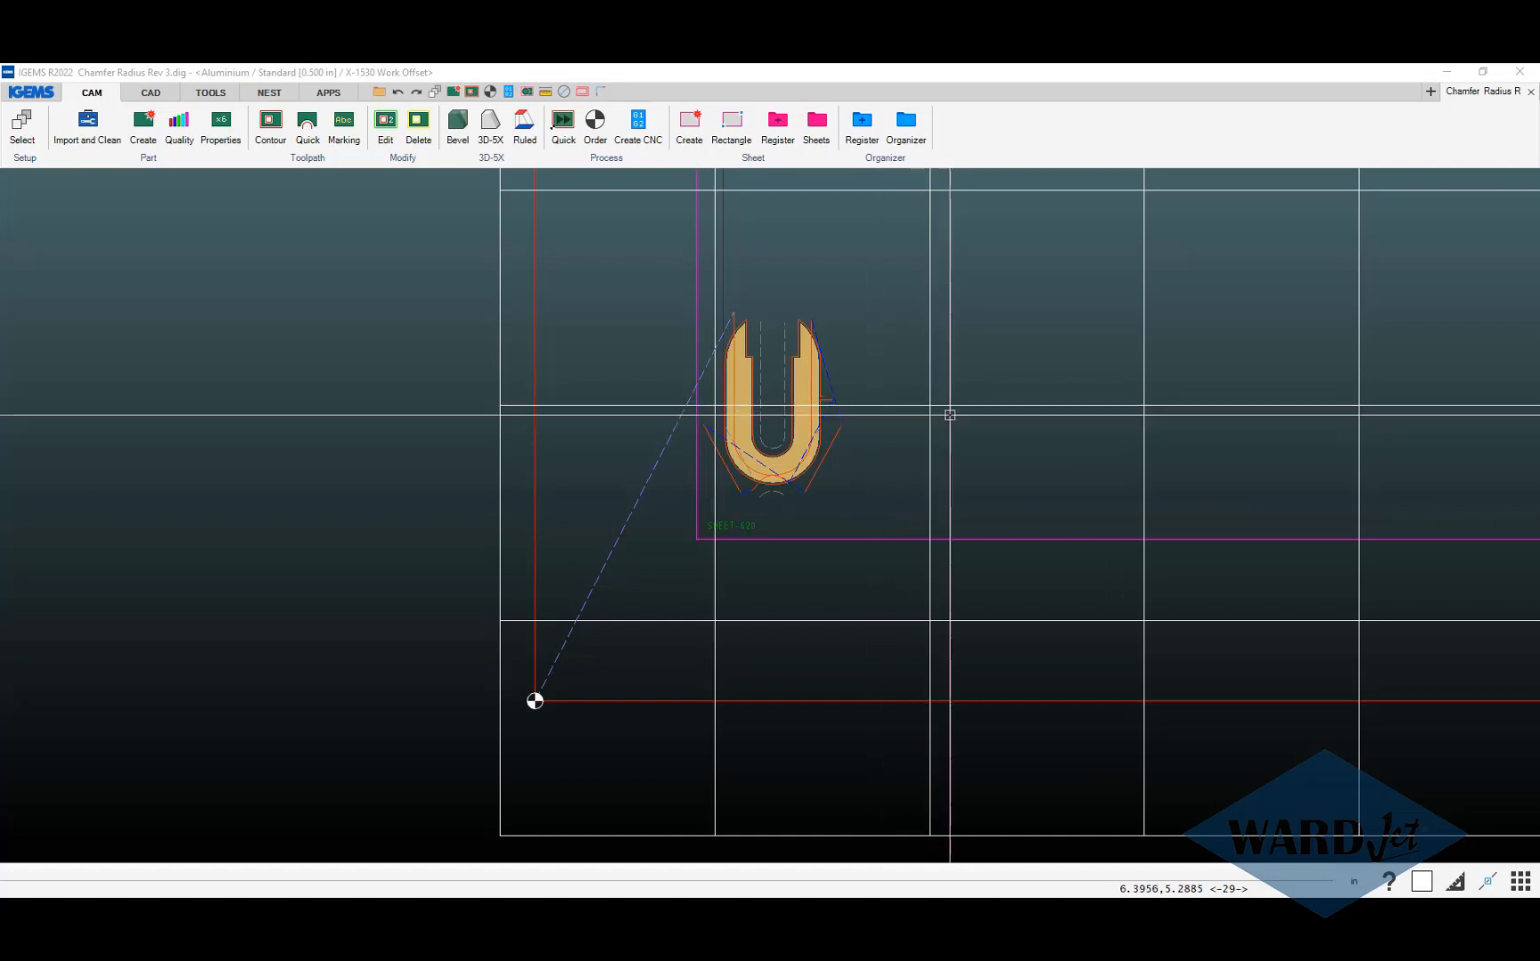
{"action": "scroll", "coordinate": [927, 405], "scroll_direction": "up", "scroll_amount": 5}
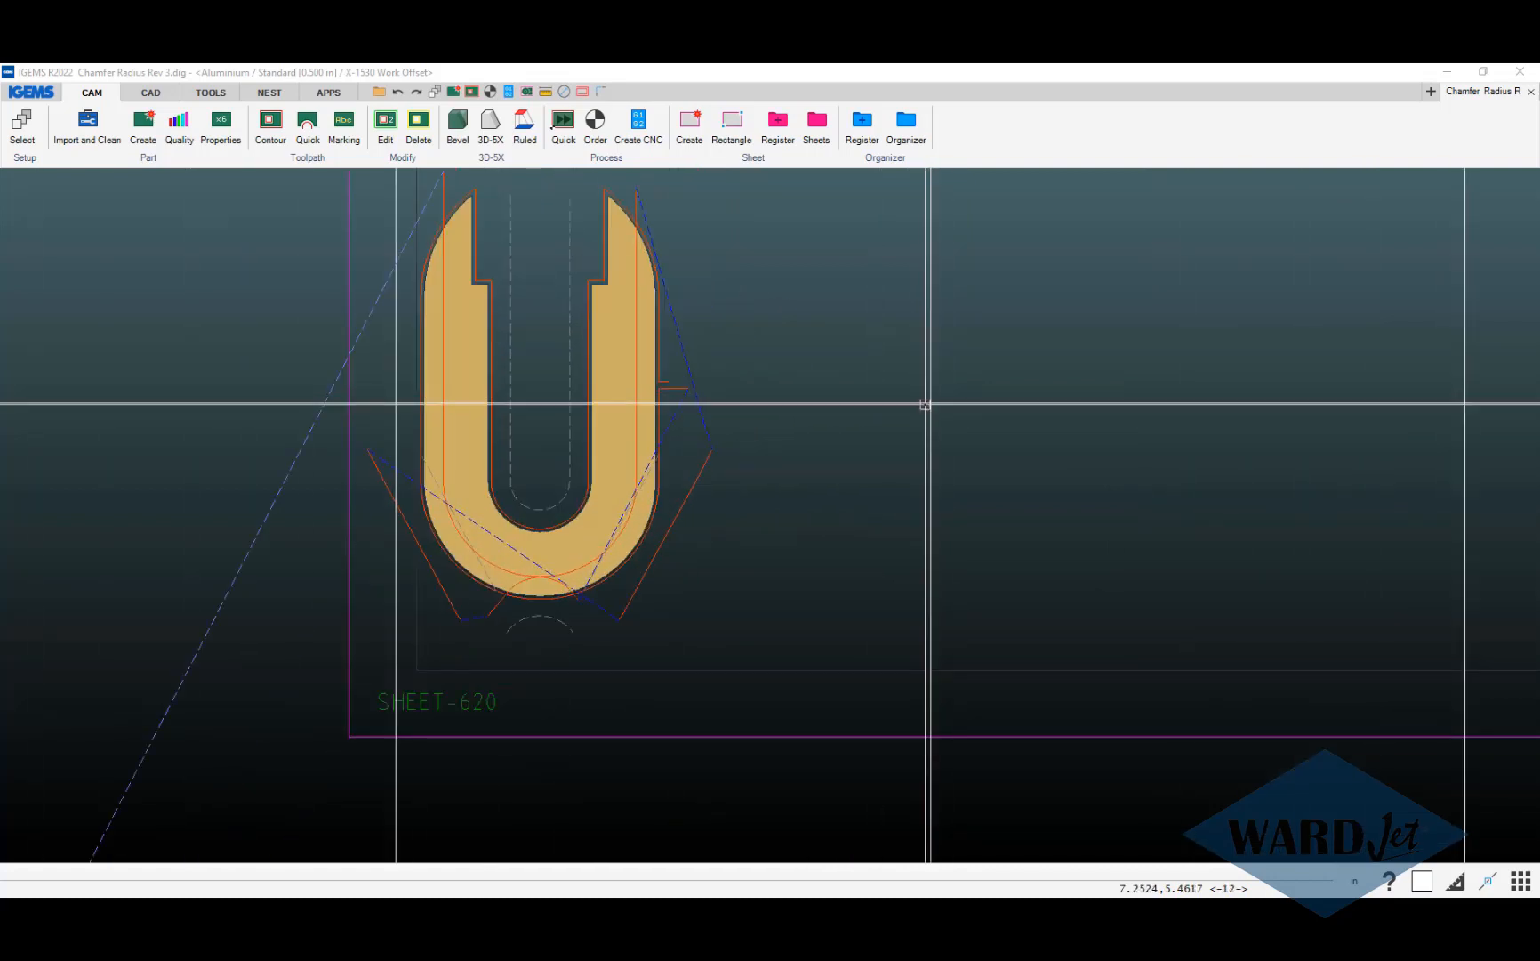
{"action": "scroll", "coordinate": [925, 405], "scroll_direction": "down", "scroll_amount": 5}
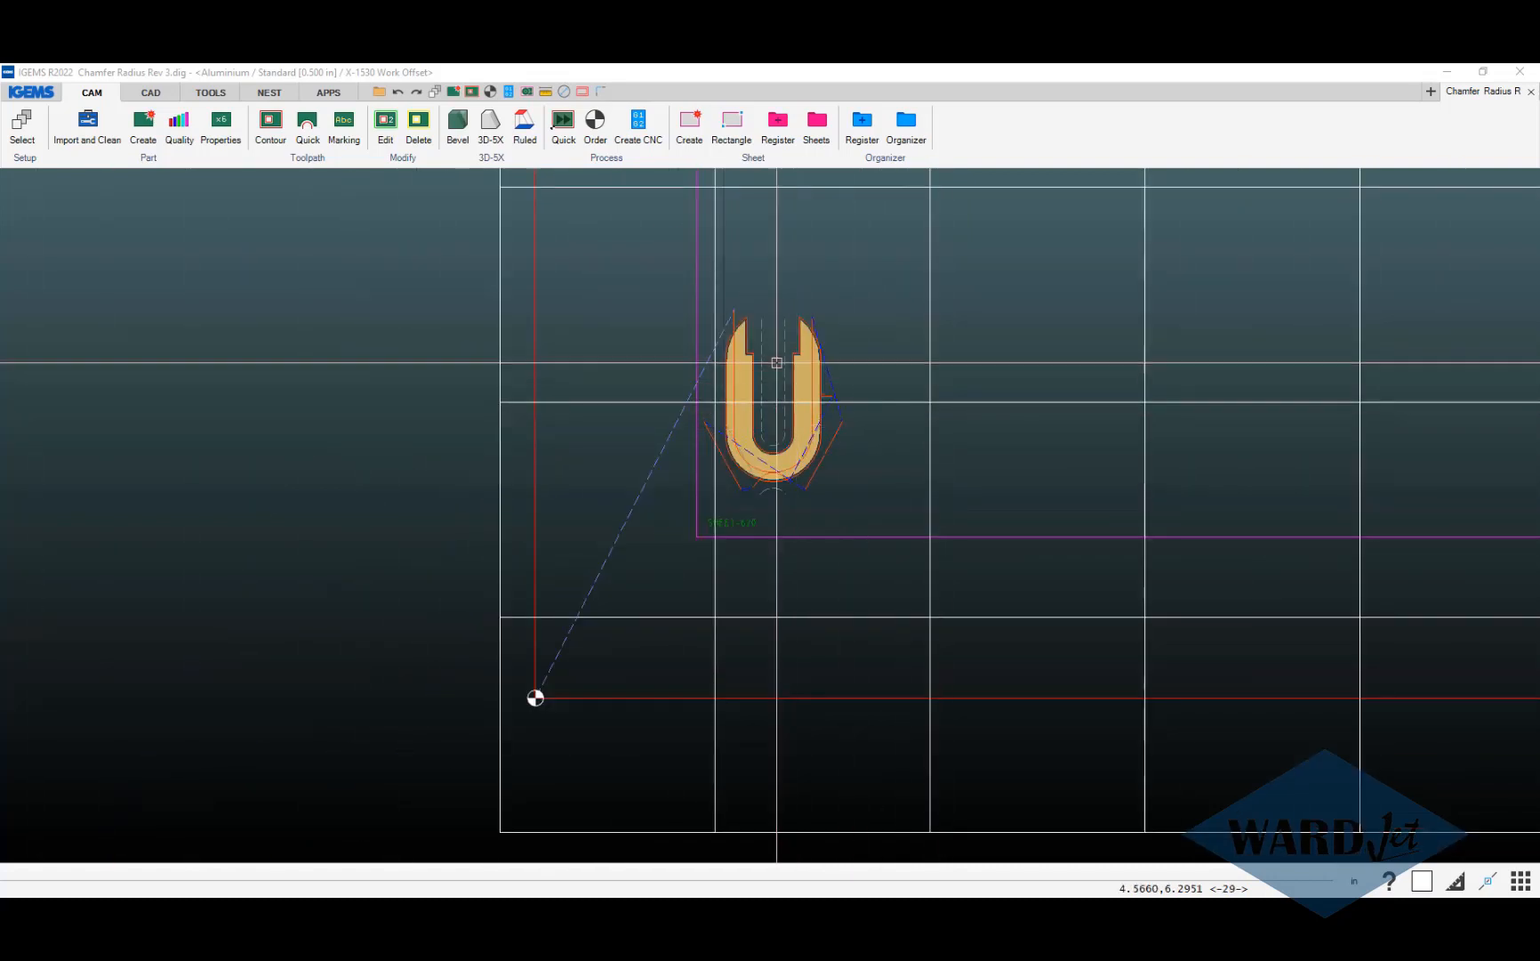
{"action": "scroll", "coordinate": [782, 391], "scroll_direction": "up", "scroll_amount": 2}
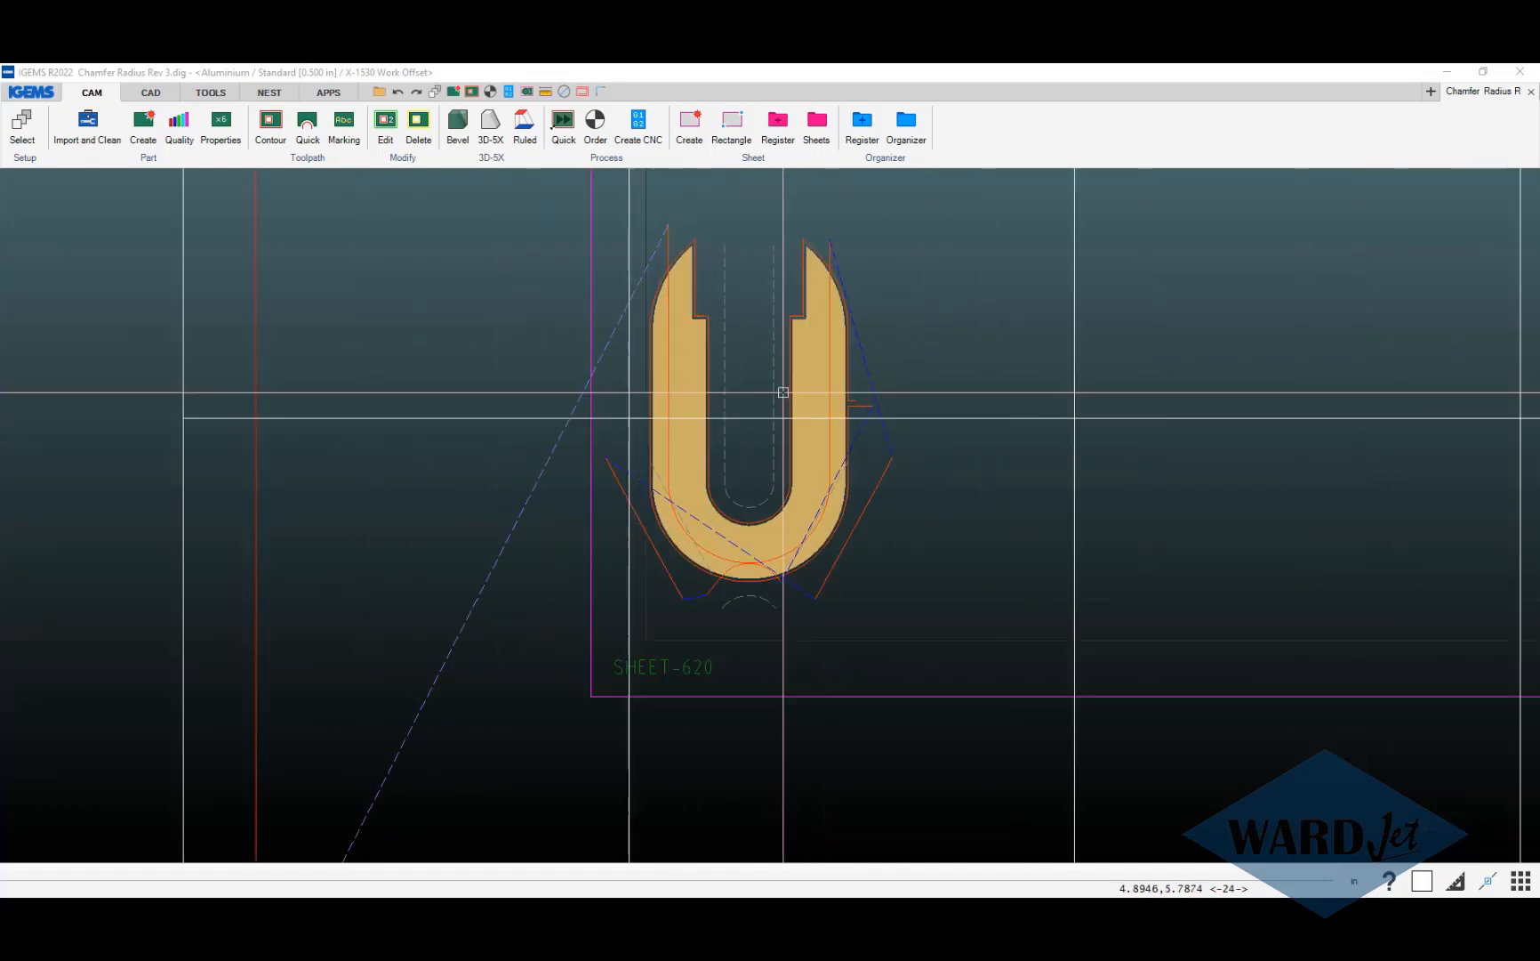
{"action": "scroll", "coordinate": [783, 391], "scroll_direction": "up", "scroll_amount": 2}
{"action": "scroll", "coordinate": [805, 409], "scroll_direction": "down", "scroll_amount": 2}
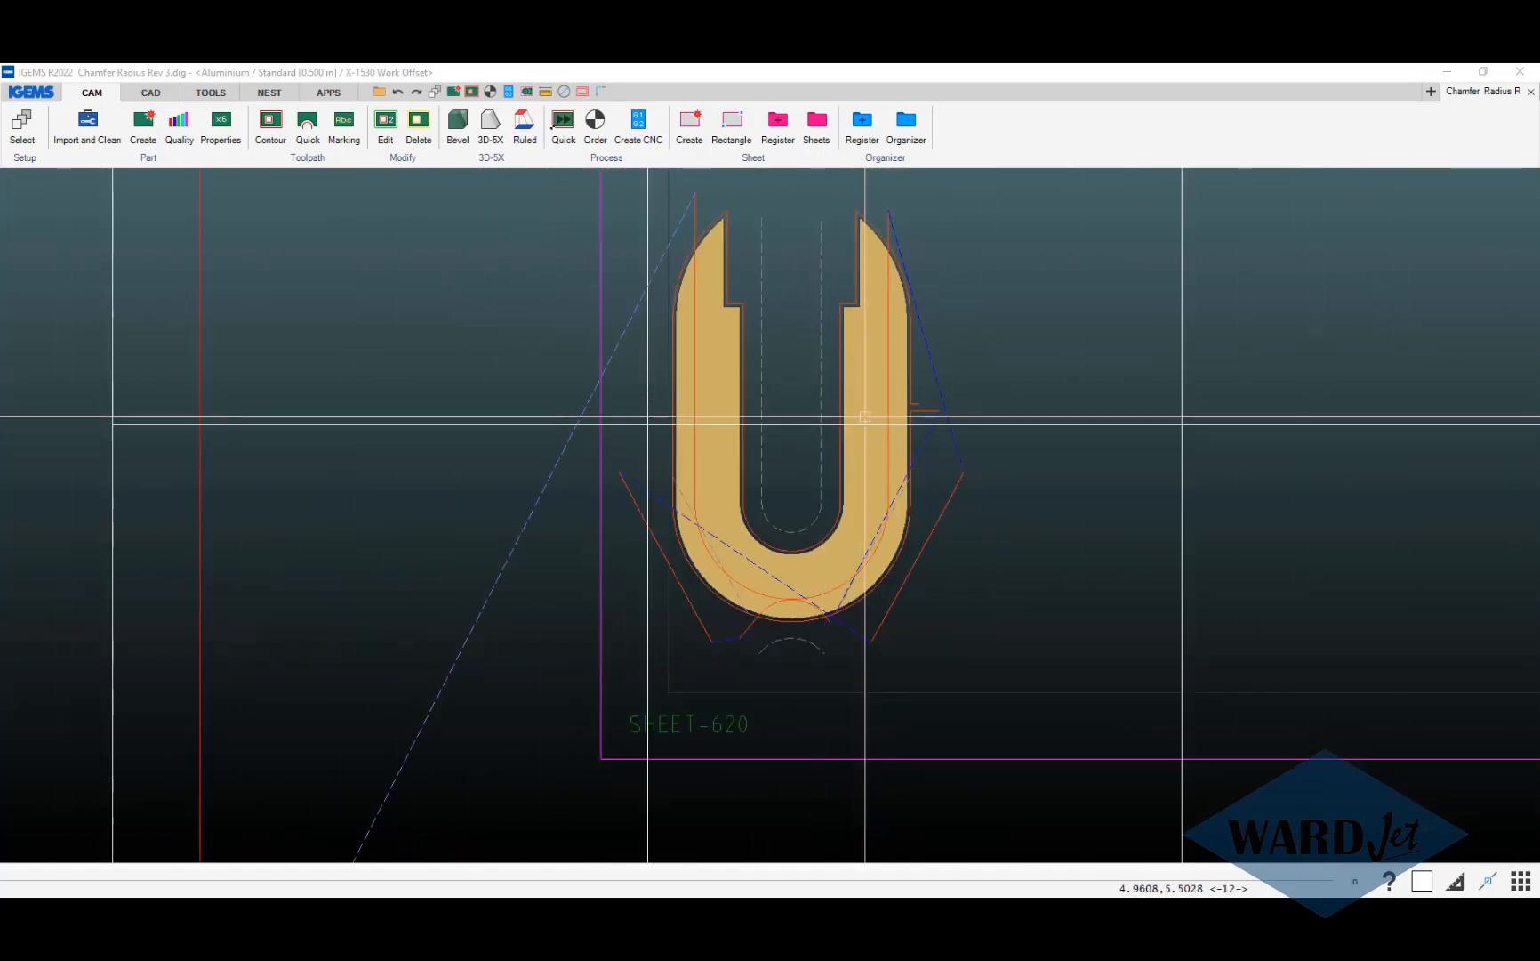
{"action": "scroll", "coordinate": [800, 422], "scroll_direction": "down", "scroll_amount": 3}
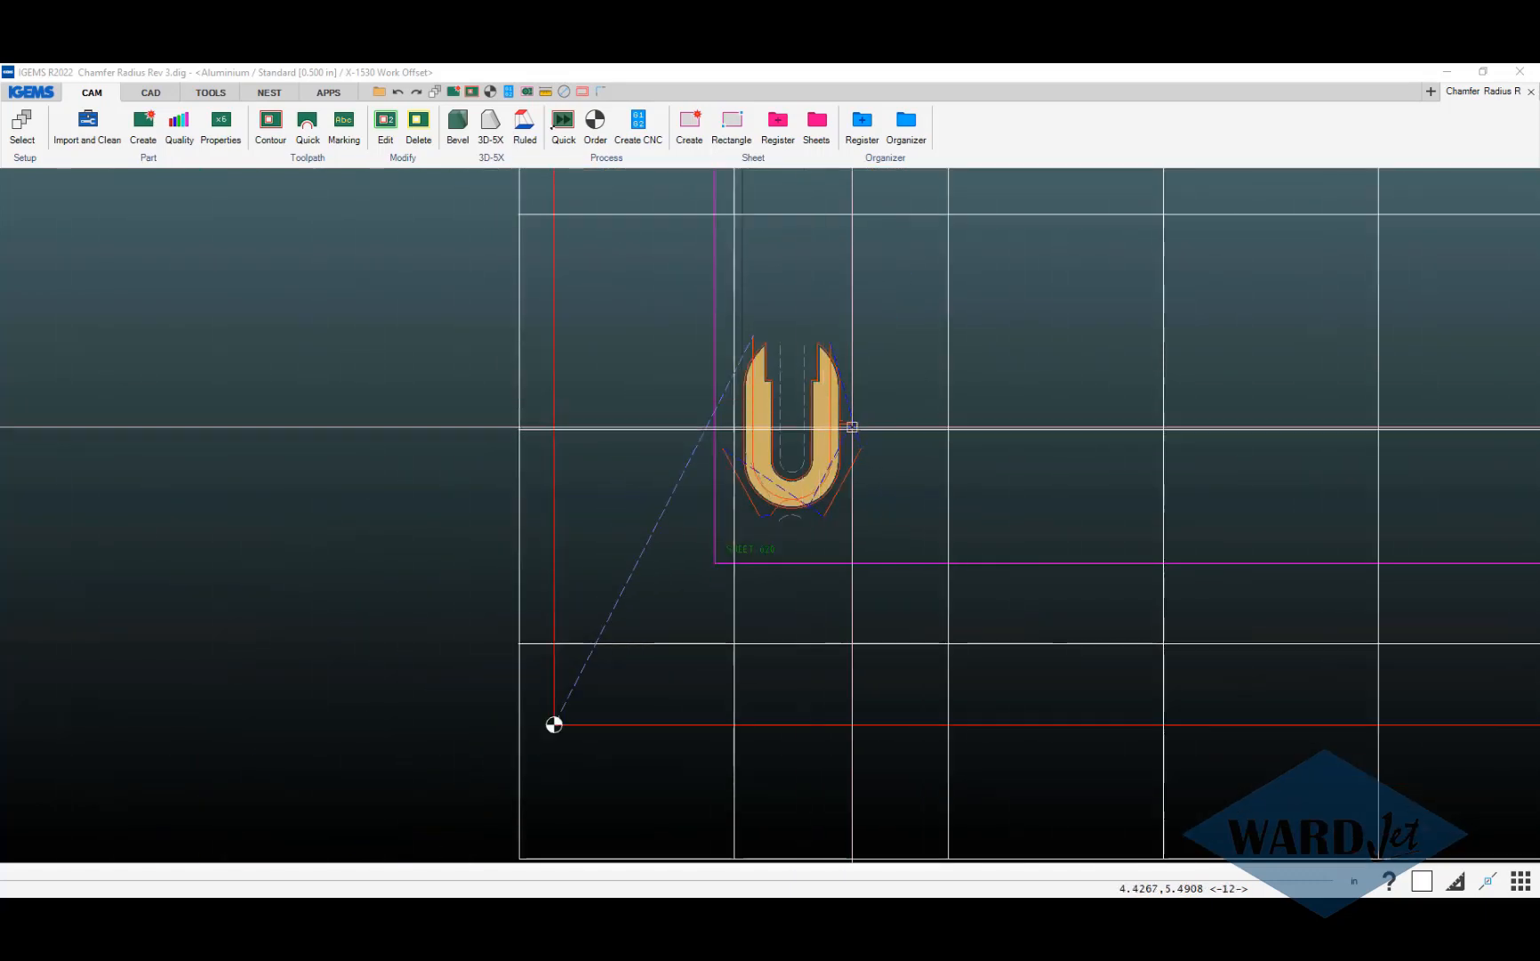
{"action": "scroll", "coordinate": [834, 477], "scroll_direction": "down", "scroll_amount": 2}
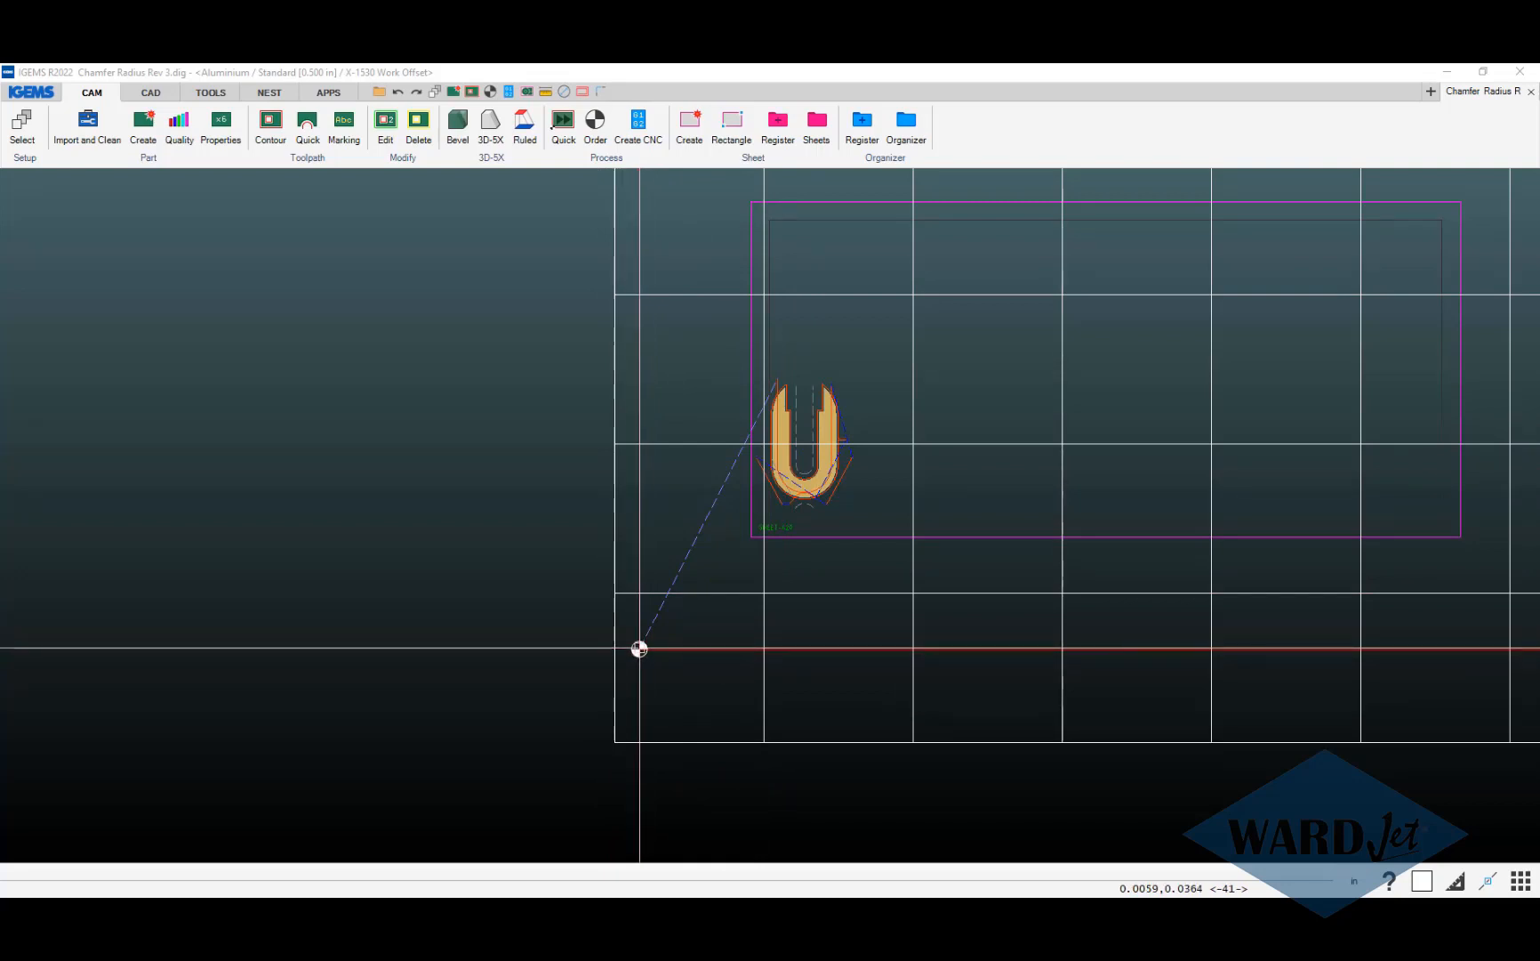
Generate the NC program with the existing machine options and save it over Chamfer Radiues rev 3.CNC in the APEX 60 Demo Parts folder.
{"action": "left_click", "coordinate": [636, 124]}
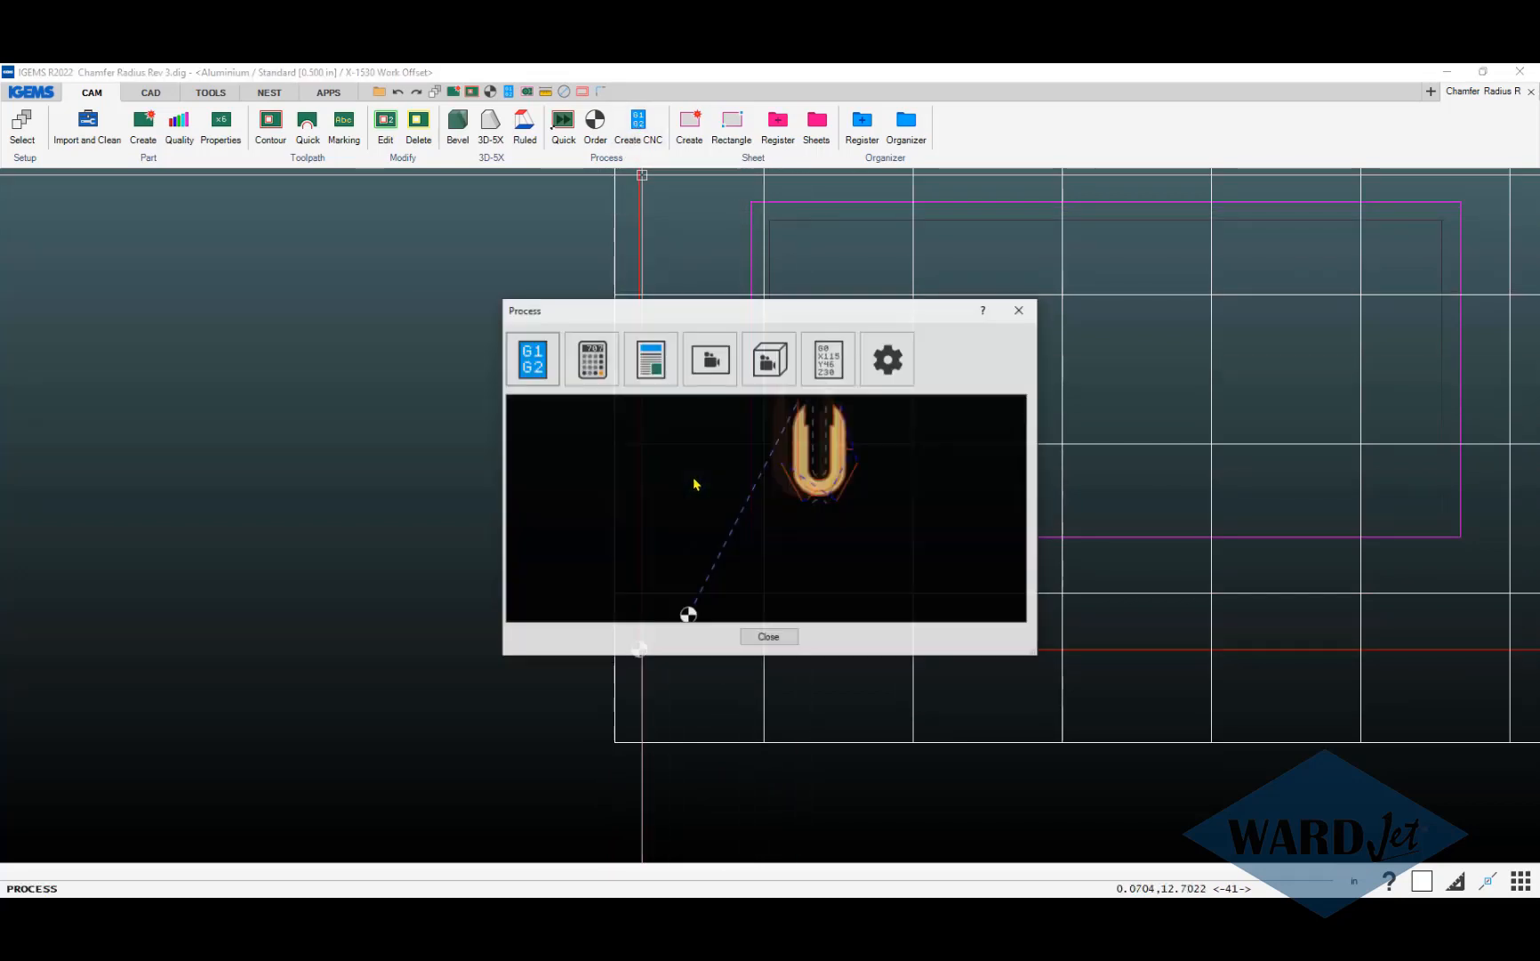
{"action": "left_click", "coordinate": [547, 367]}
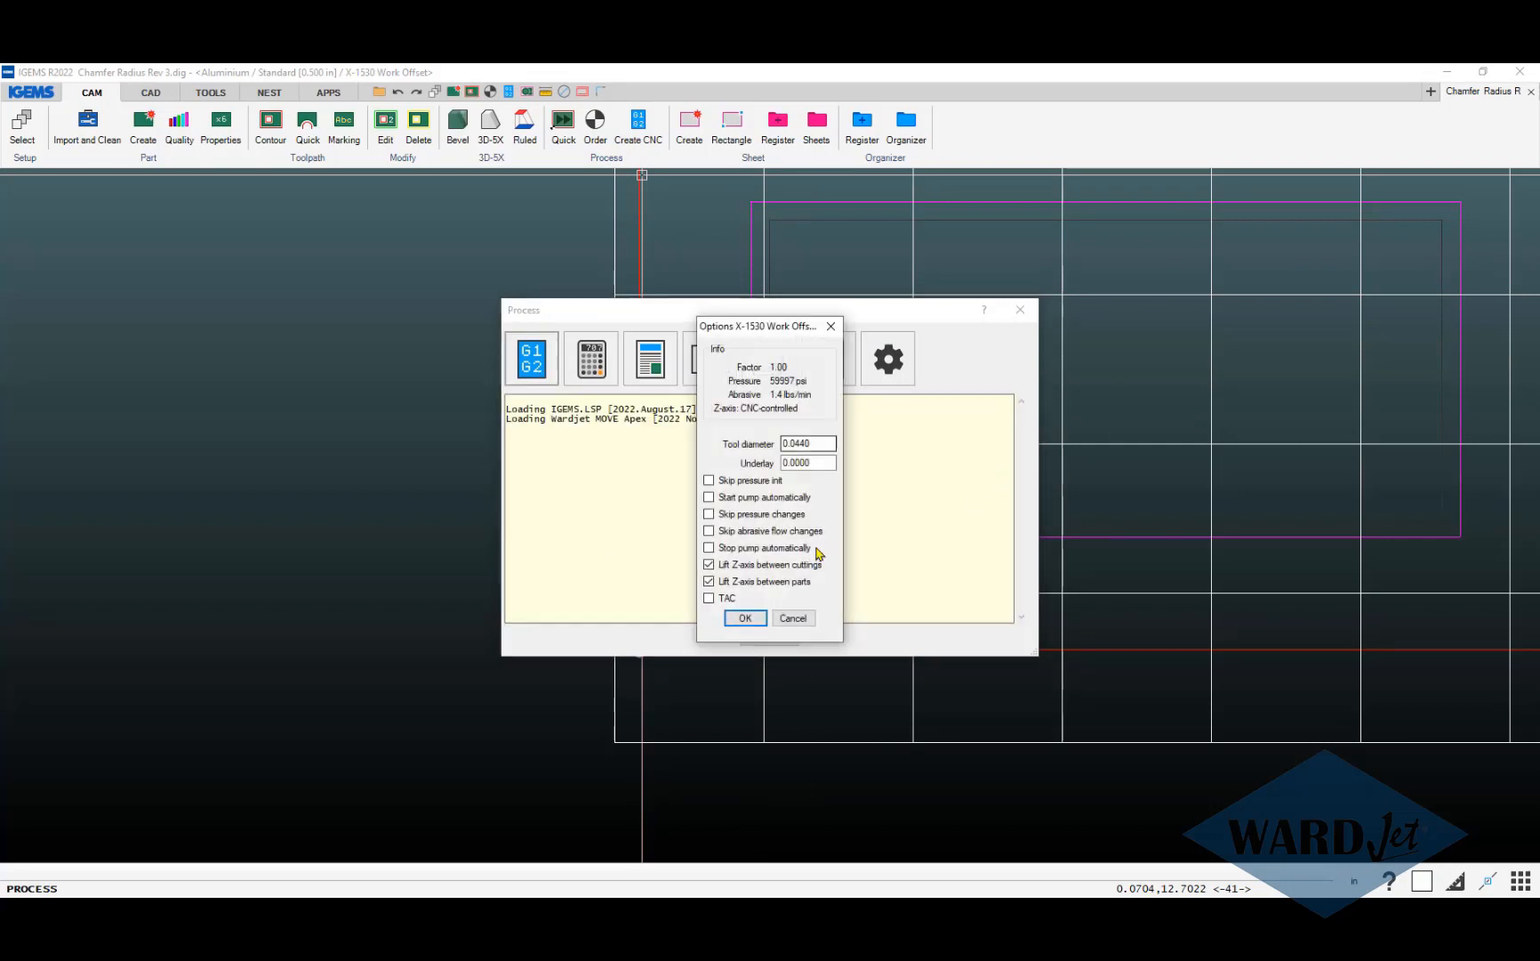
{"action": "left_click", "coordinate": [746, 617]}
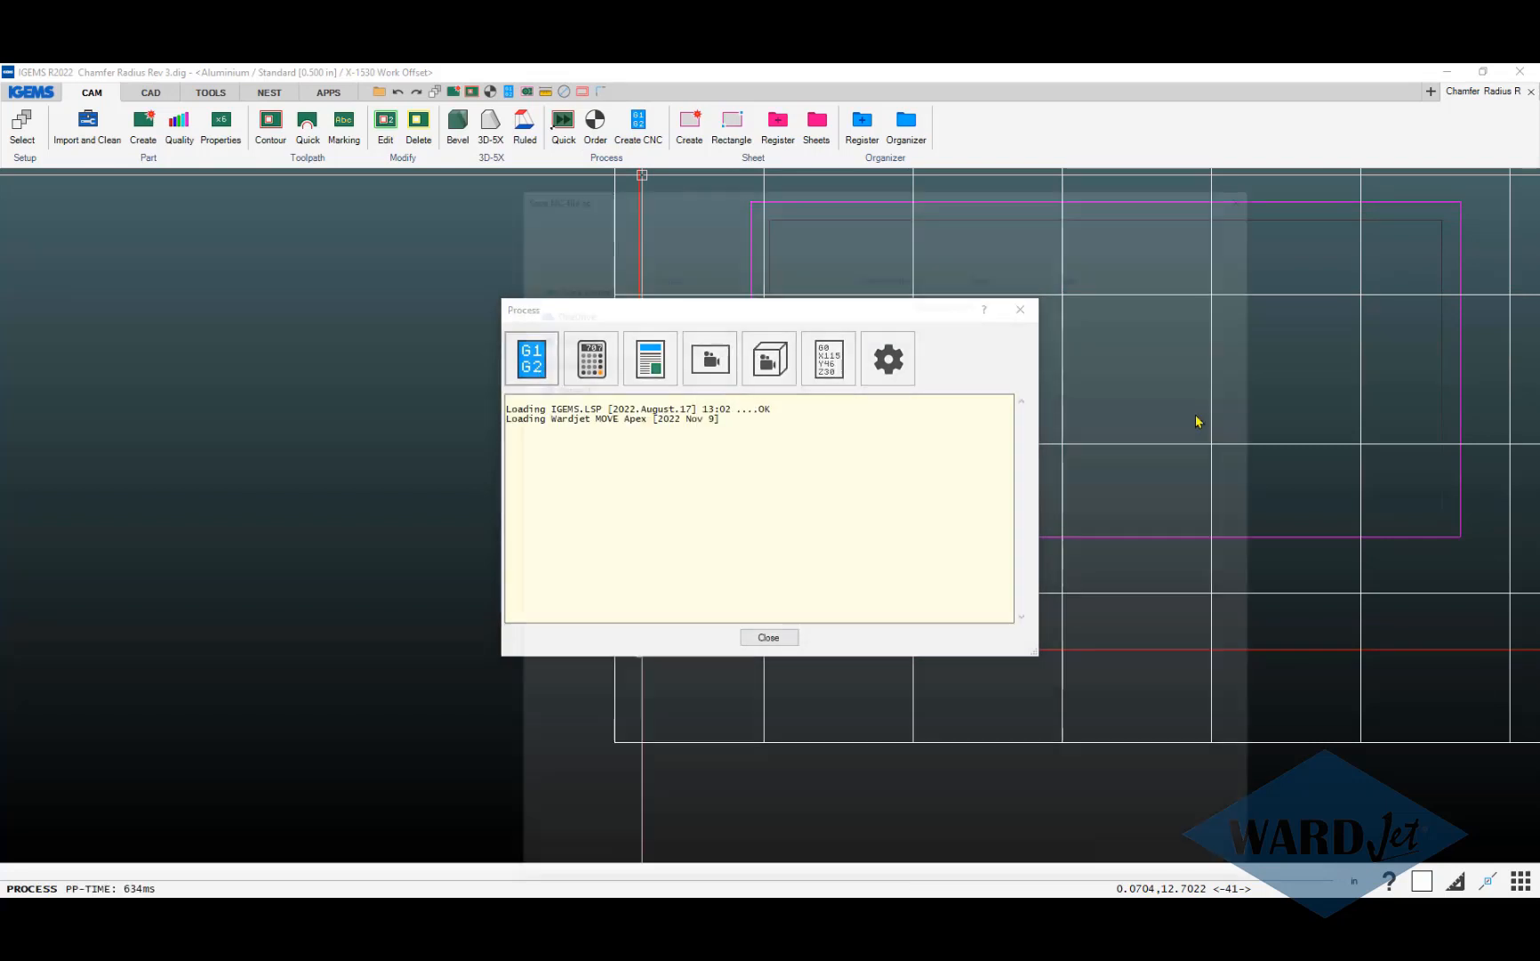
{"action": "left_click", "coordinate": [782, 296]}
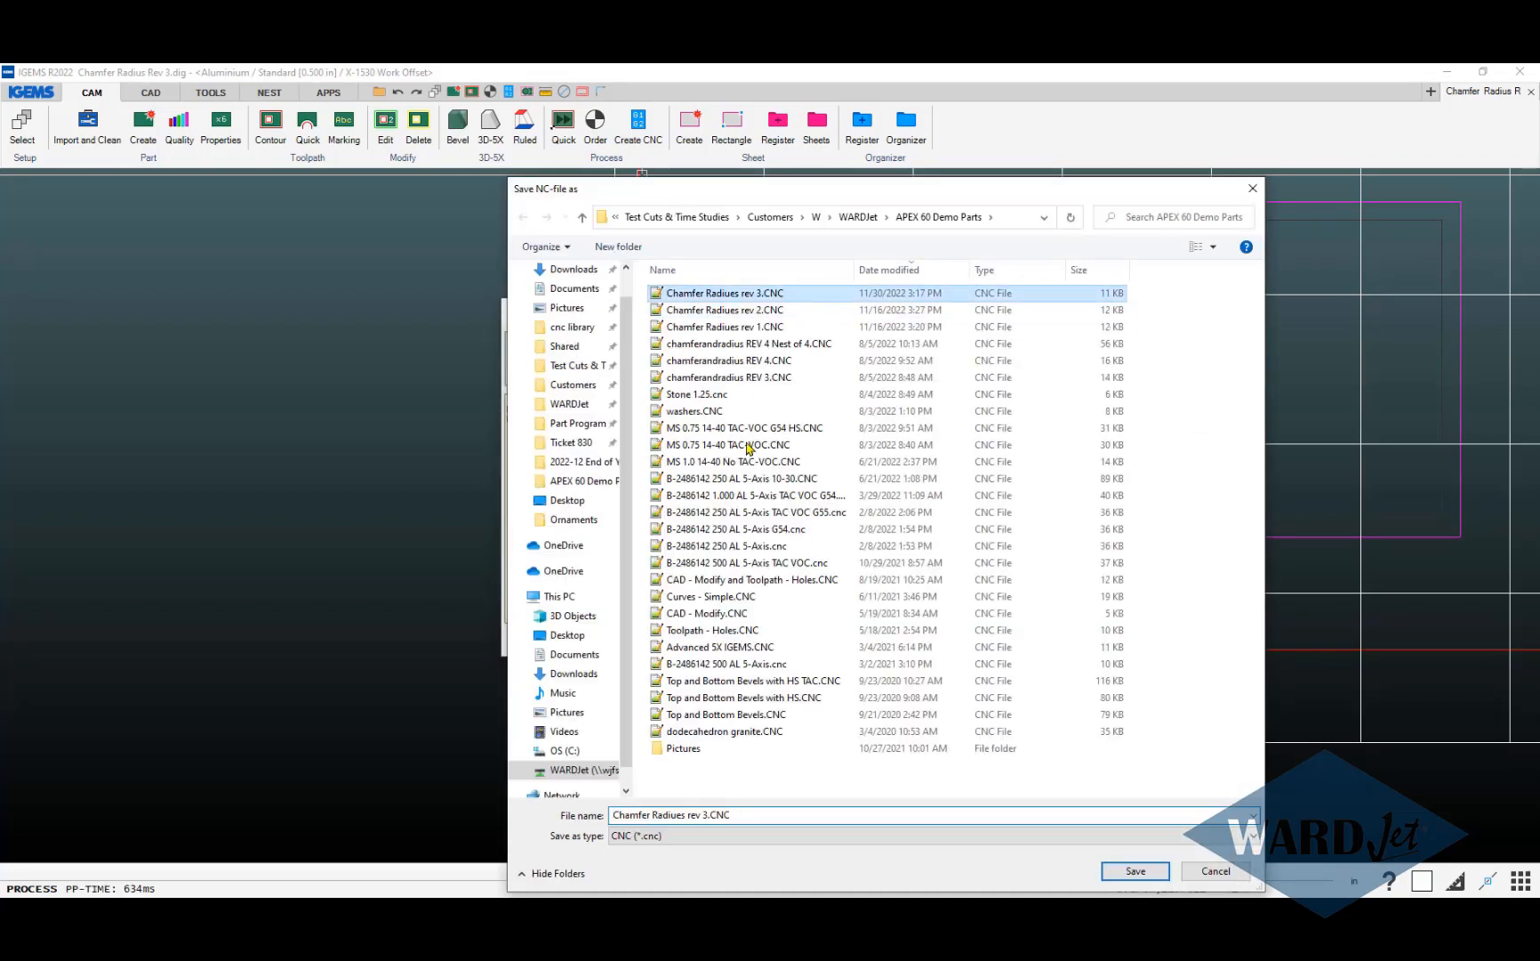
{"action": "left_click", "coordinate": [1124, 872]}
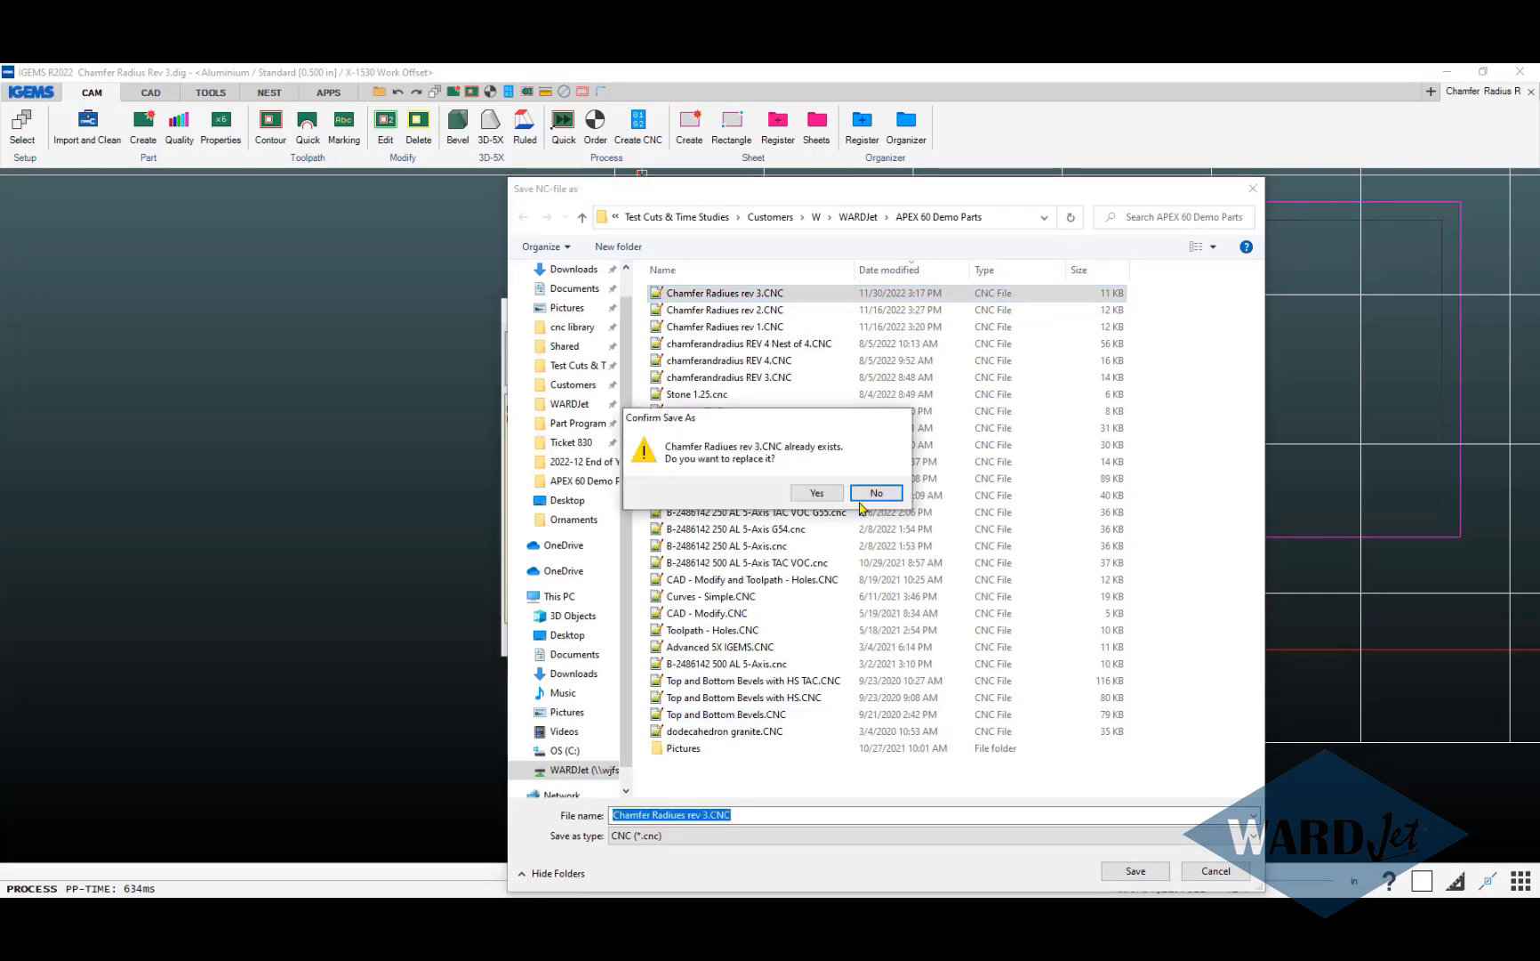
{"action": "left_click", "coordinate": [817, 494]}
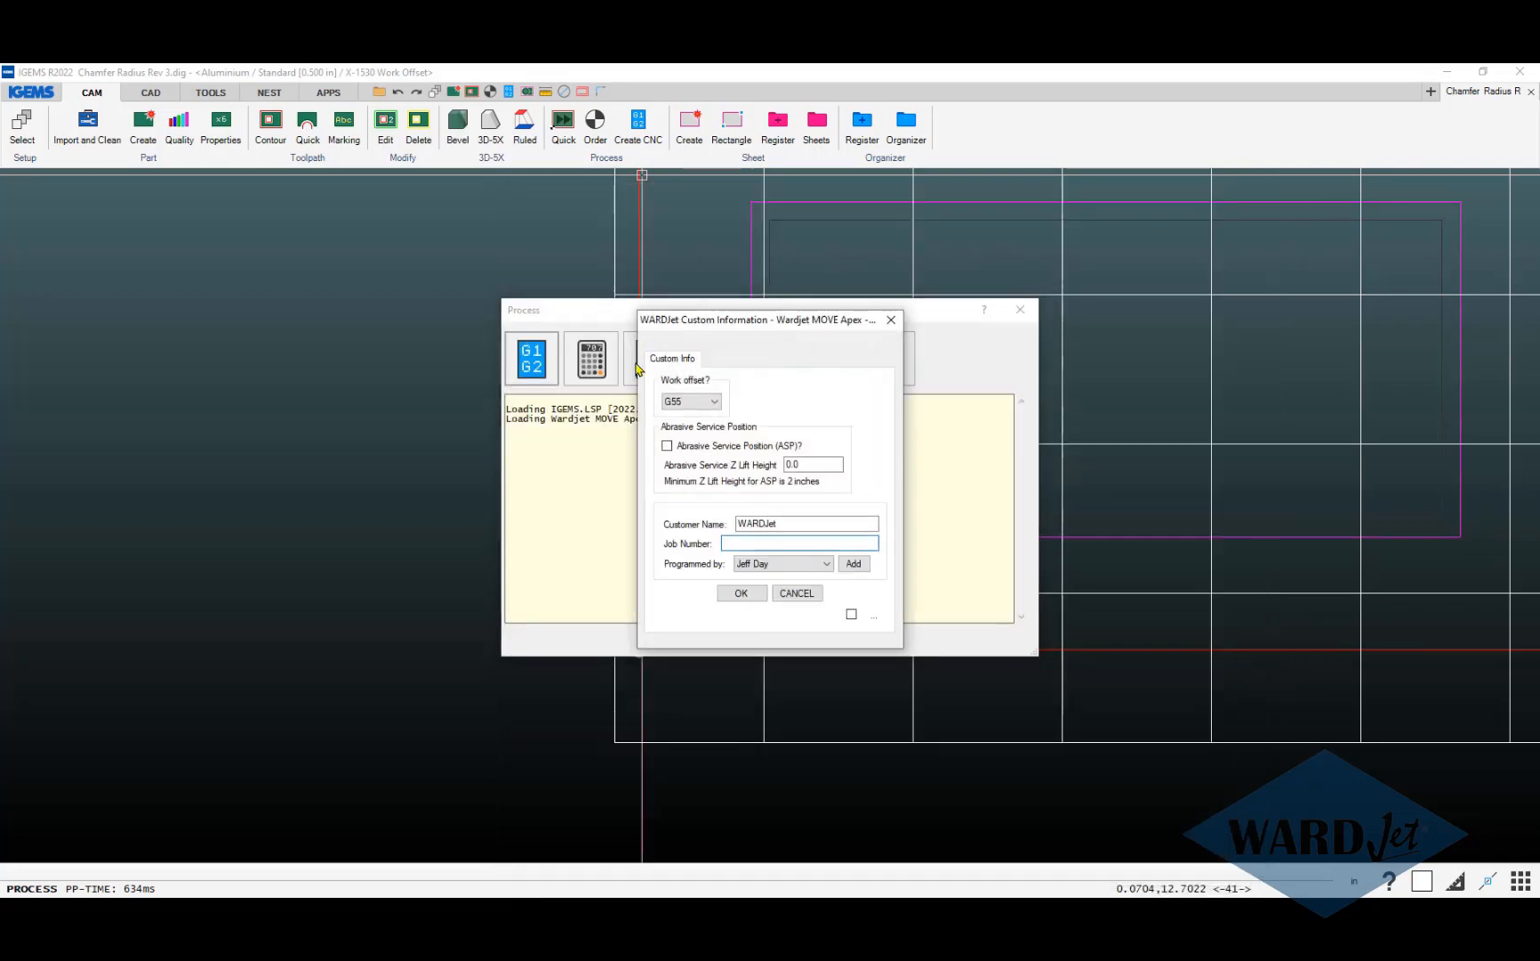
Choose the G55 work offset for the NC program, finish creating the file, and close the processing dialog.
{"action": "left_click", "coordinate": [683, 406]}
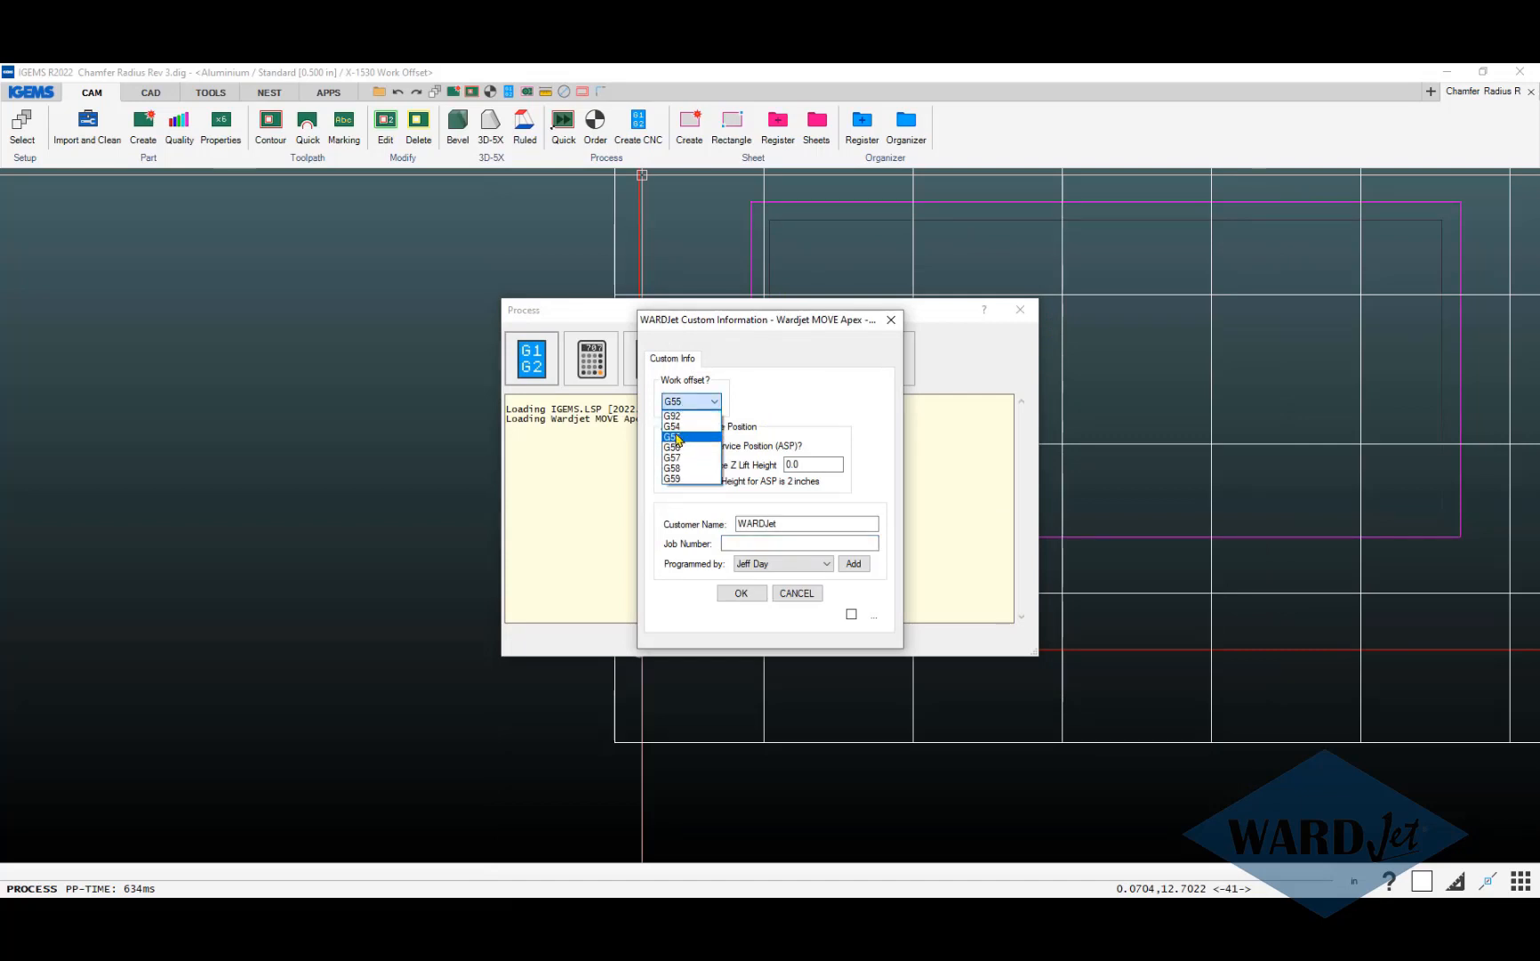
{"action": "left_click", "coordinate": [678, 438]}
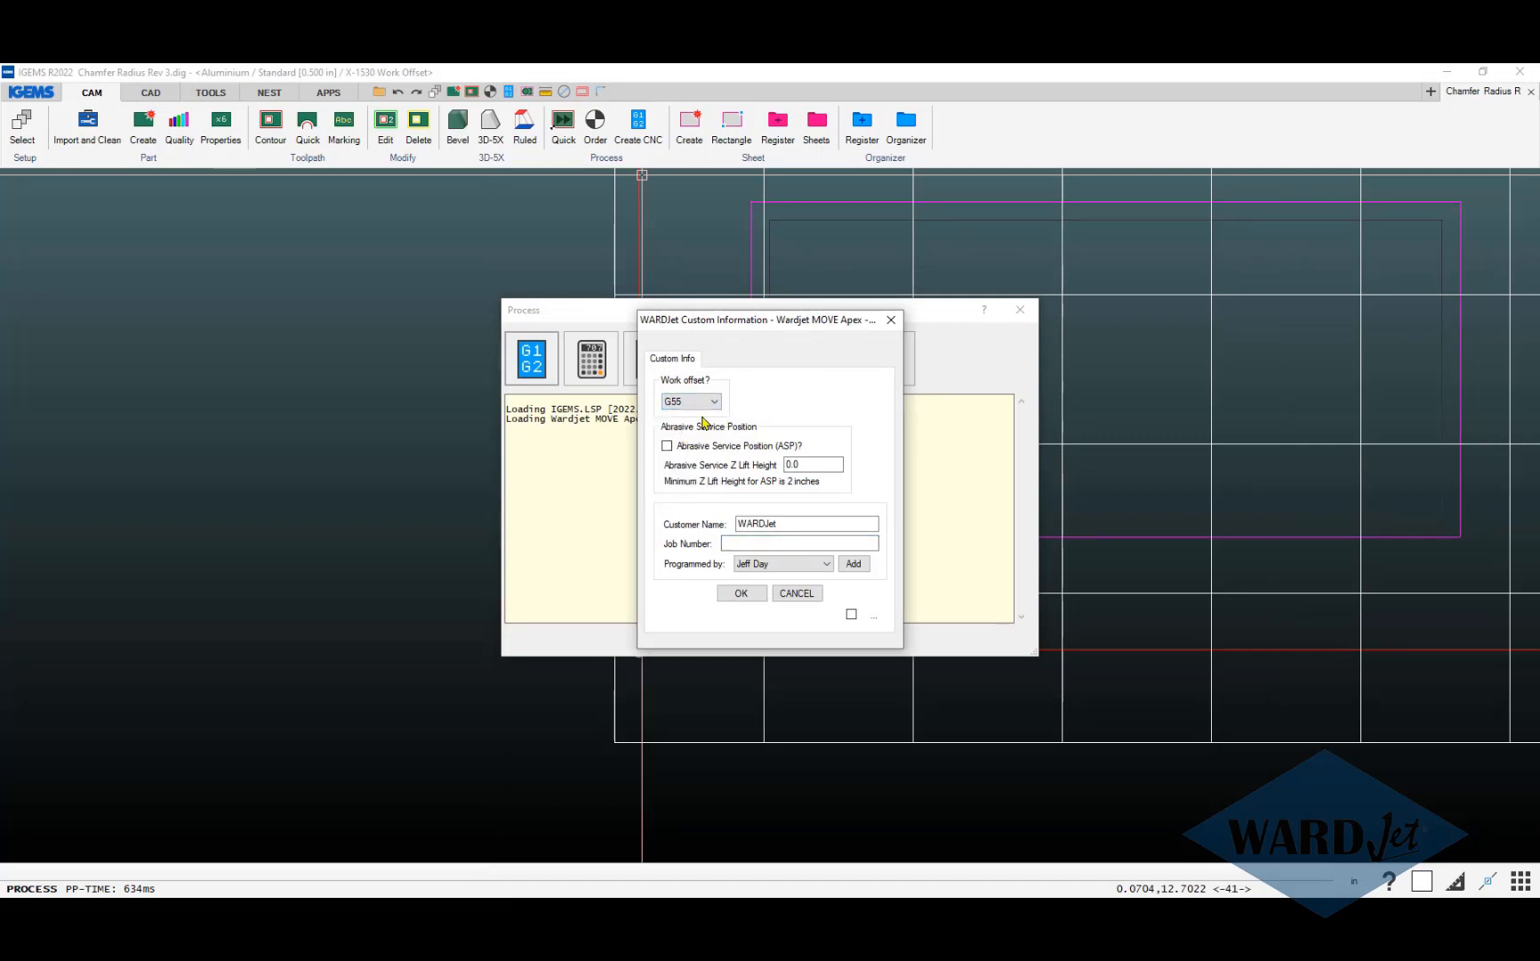
{"action": "left_click", "coordinate": [741, 593]}
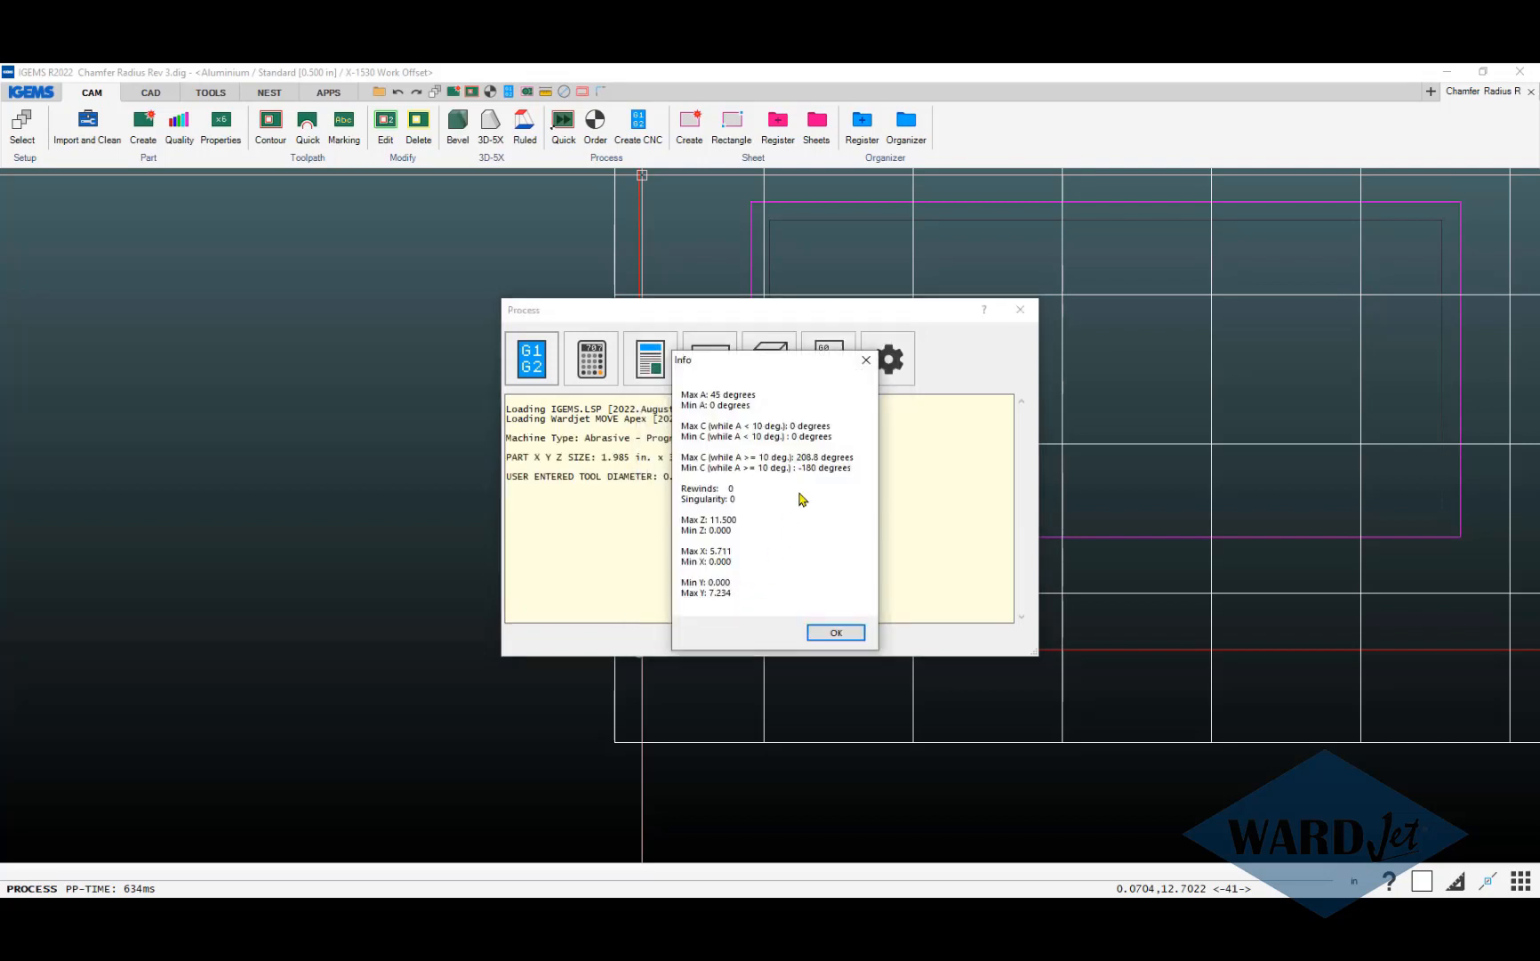
{"action": "left_click", "coordinate": [822, 633]}
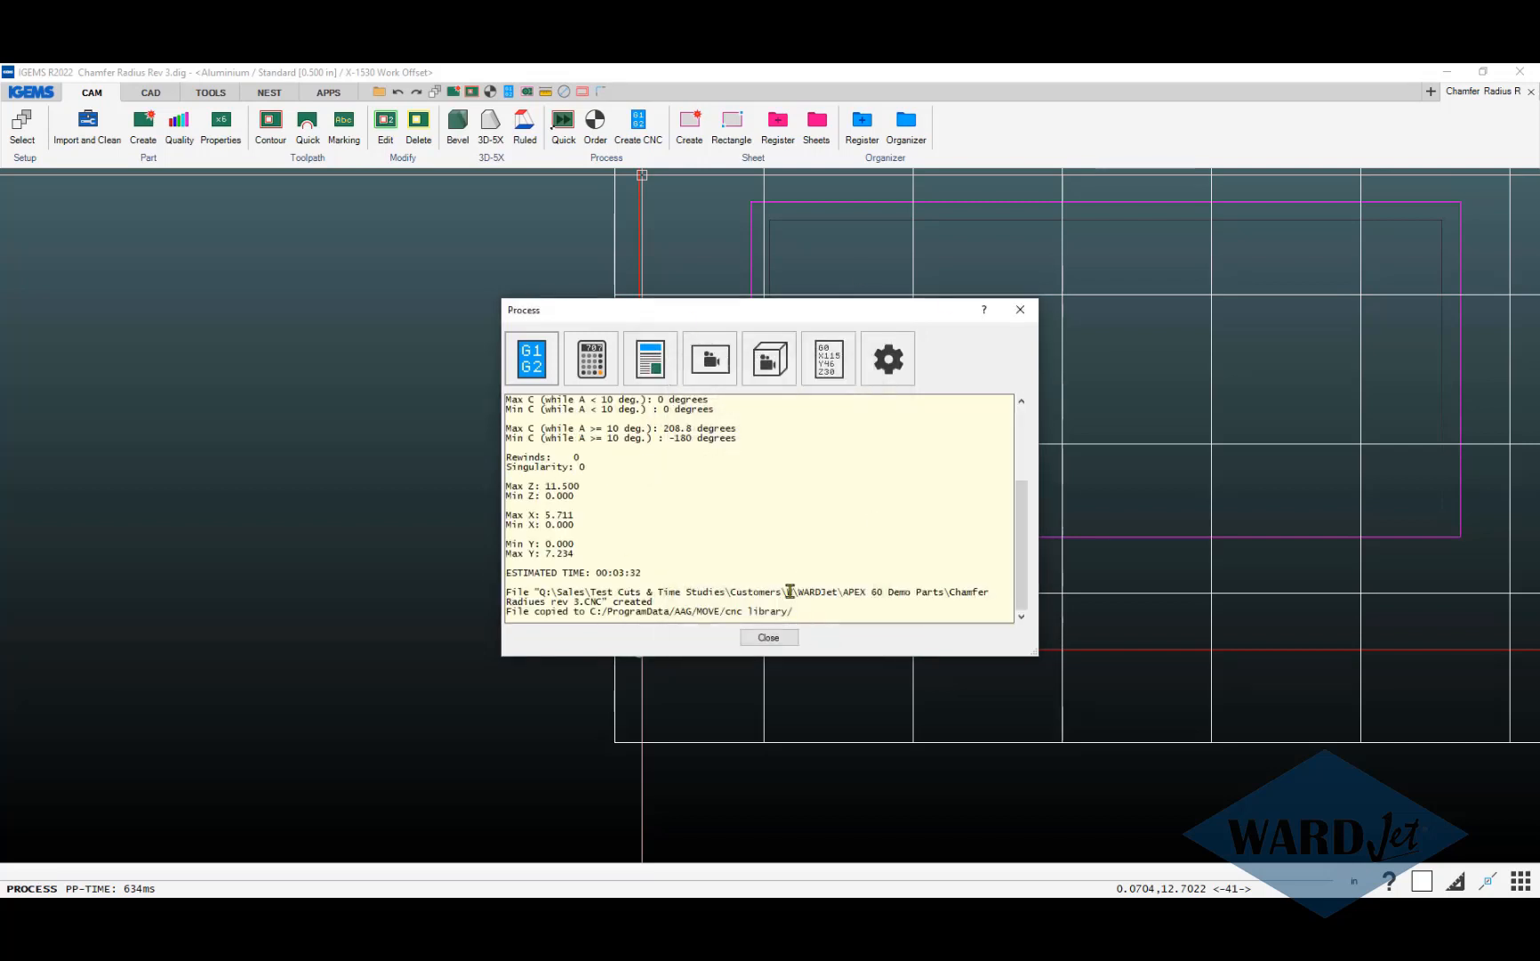
{"action": "left_click", "coordinate": [768, 637]}
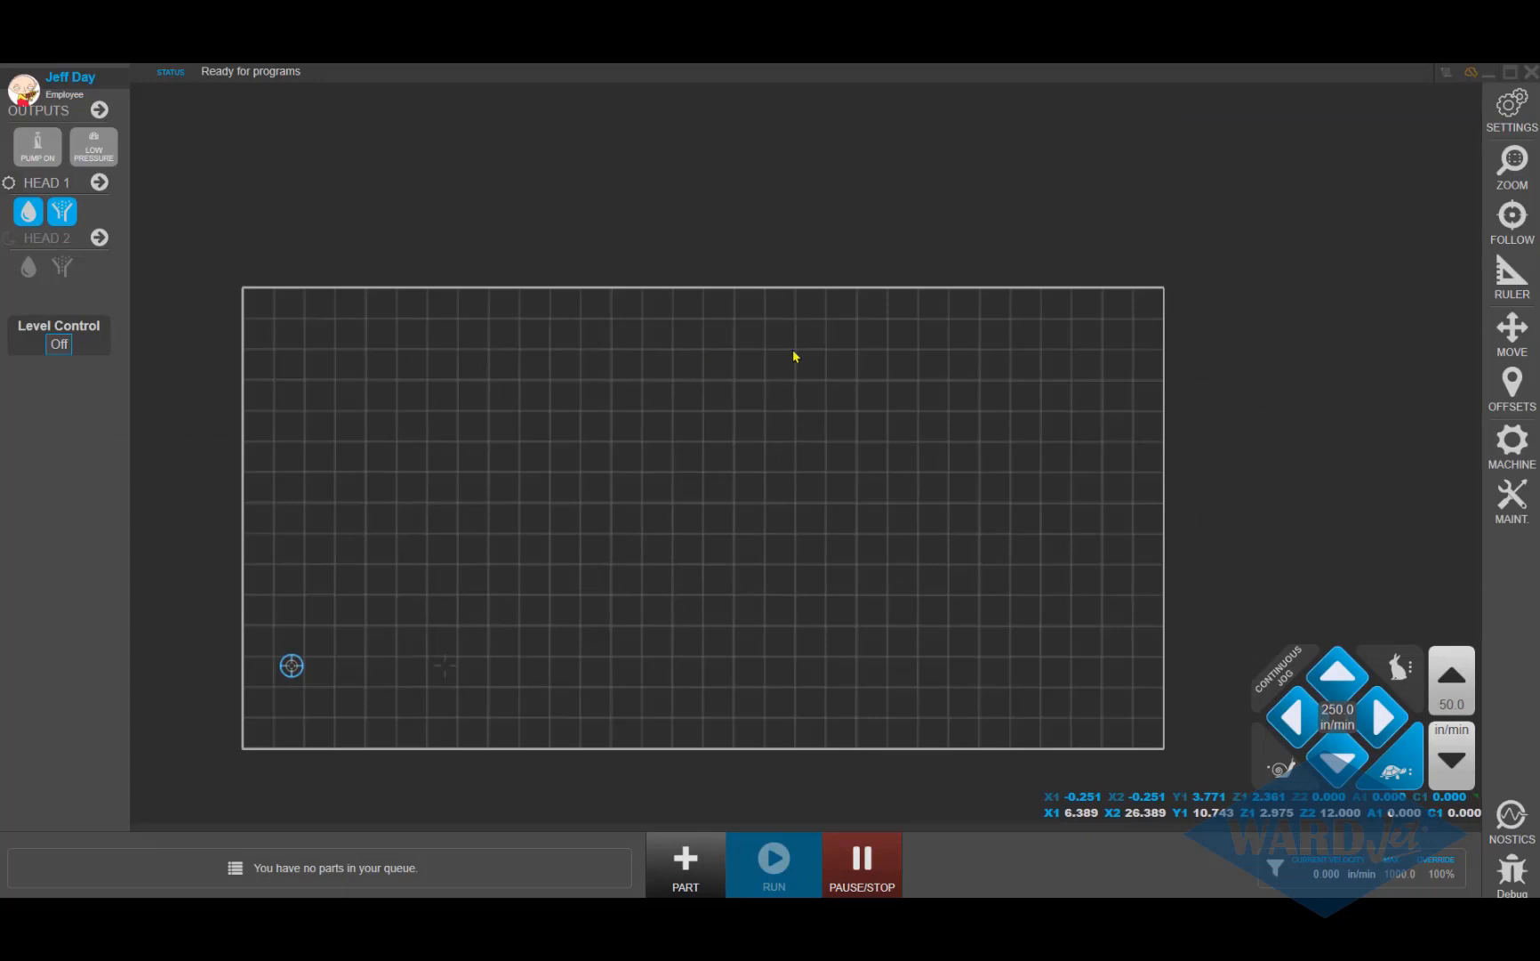
Switch to the MOVE machine controller and review the coordinates of its saved work offsets, including G54 and G55.
{"action": "left_click", "coordinate": [1513, 386]}
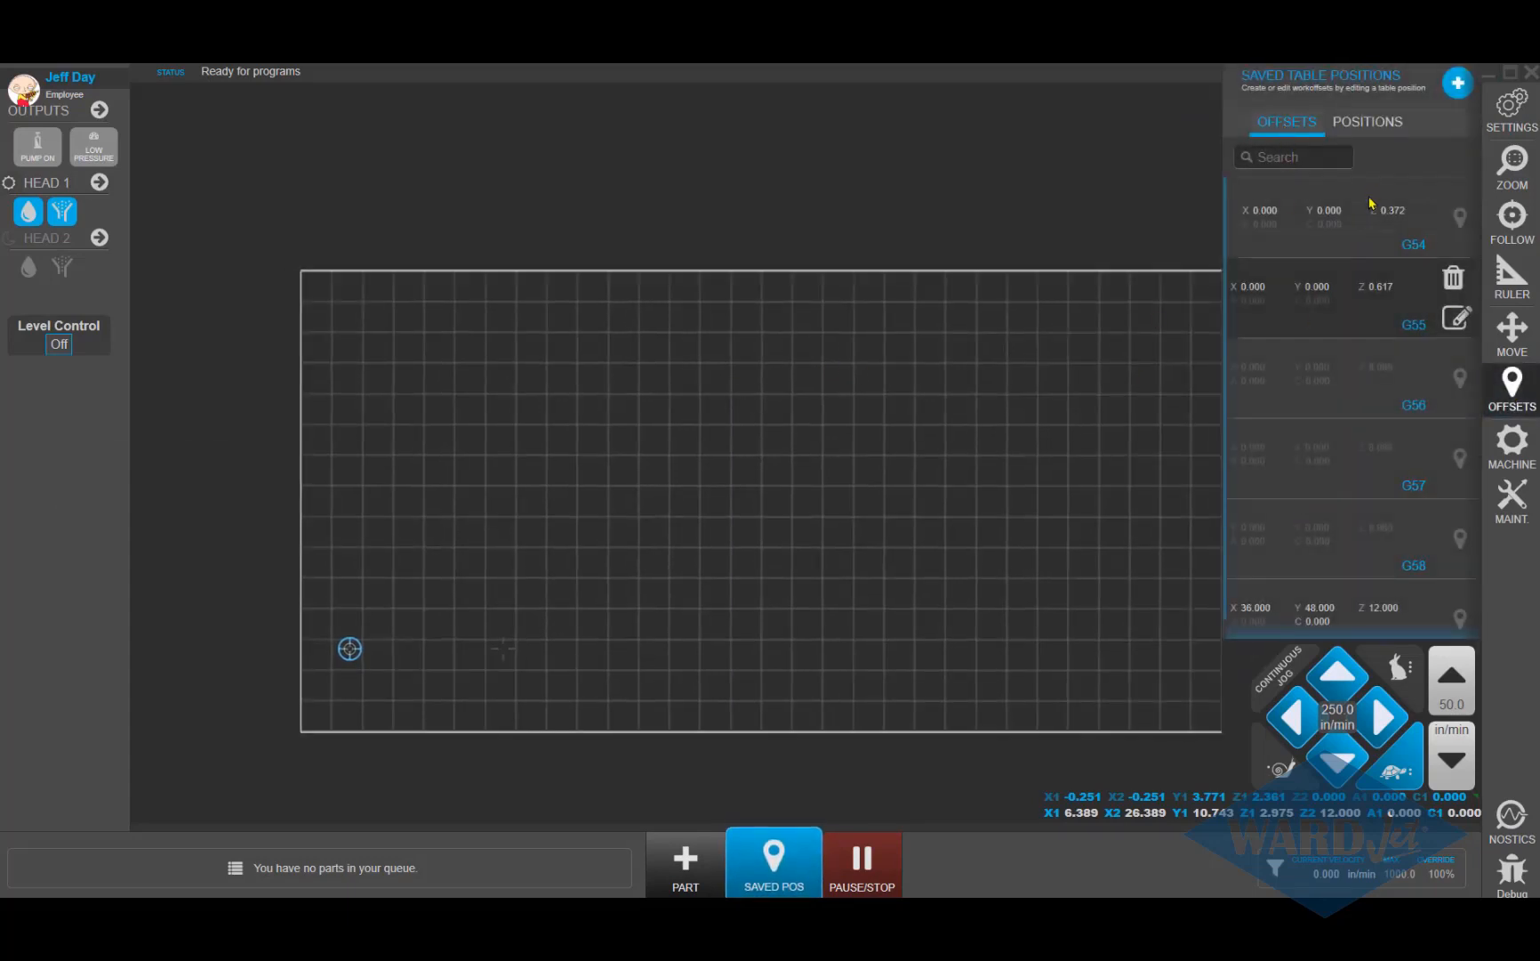
{"action": "scroll", "coordinate": [1341, 546], "scroll_direction": "down", "scroll_amount": 2}
{"action": "scroll", "coordinate": [1341, 546], "scroll_direction": "up", "scroll_amount": 2}
{"action": "left_click", "coordinate": [1513, 389]}
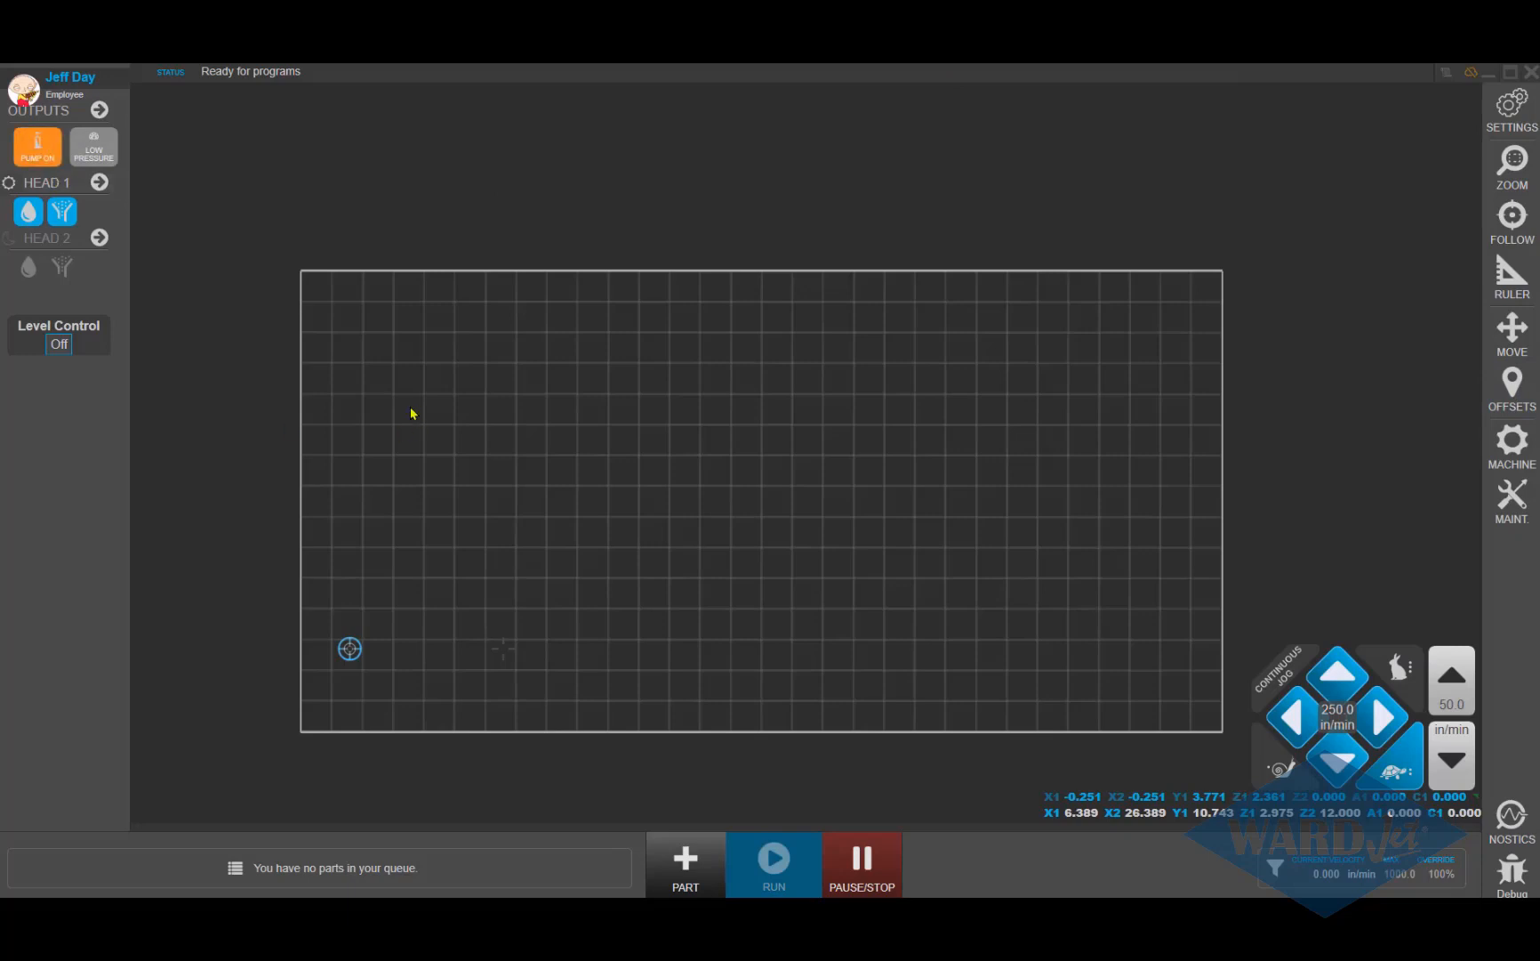
Load the Chamfer Radiues rev 3 program from the parts library onto the machine table, showing its toolpath from the table's origin corner.
{"action": "left_click", "coordinate": [690, 867]}
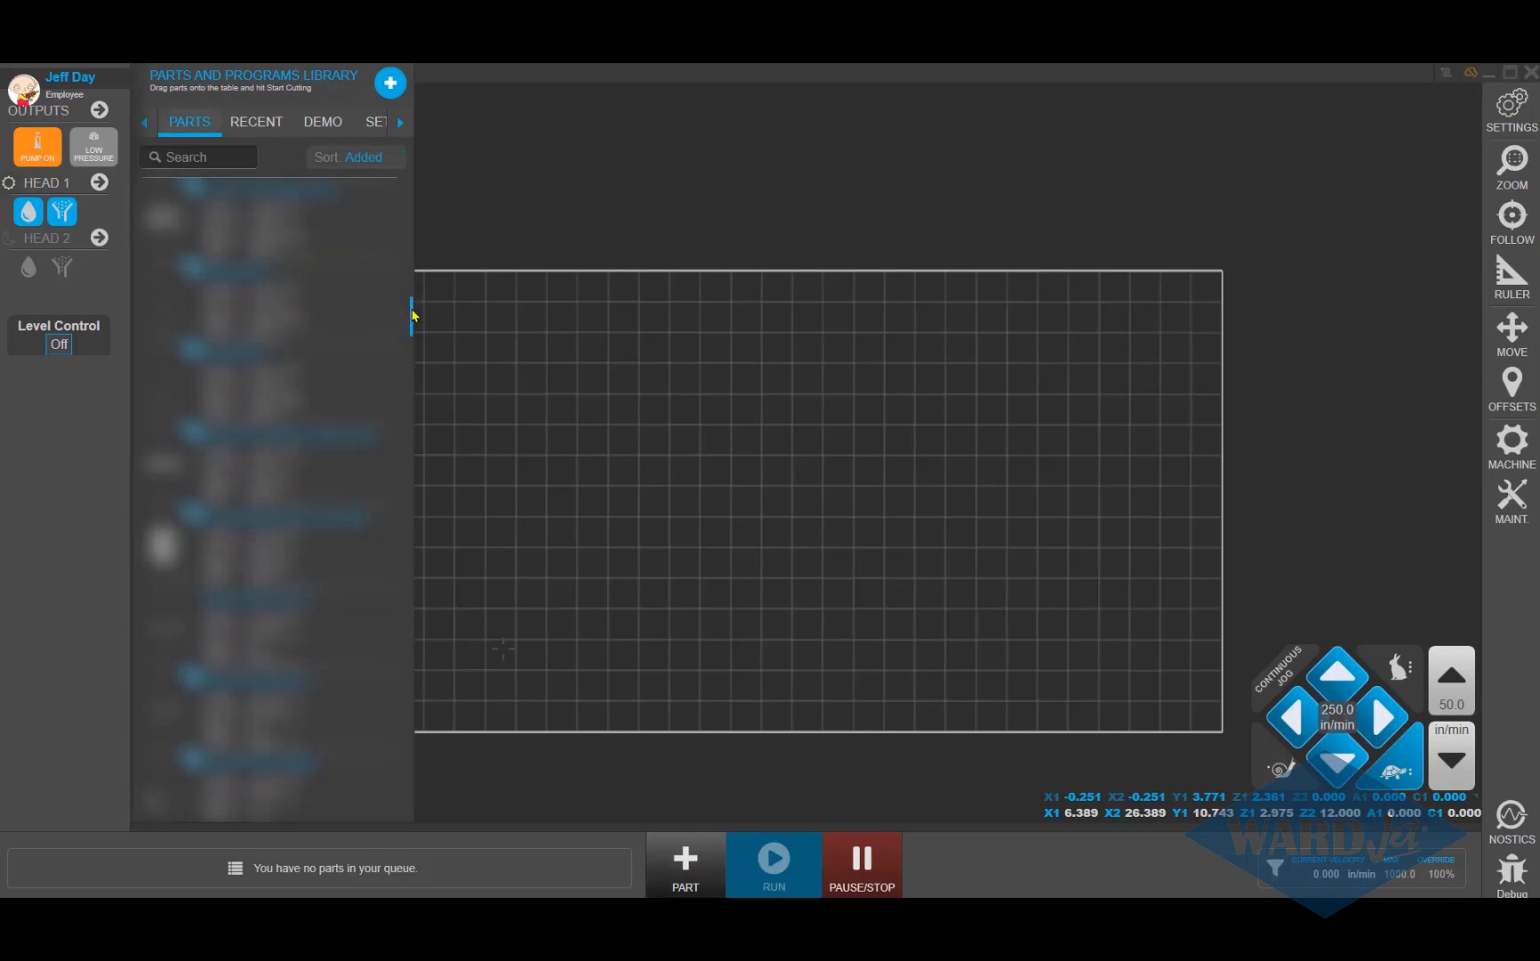
{"action": "left_click_drag", "start_coordinate": [412, 307], "coordinate": [412, 178]}
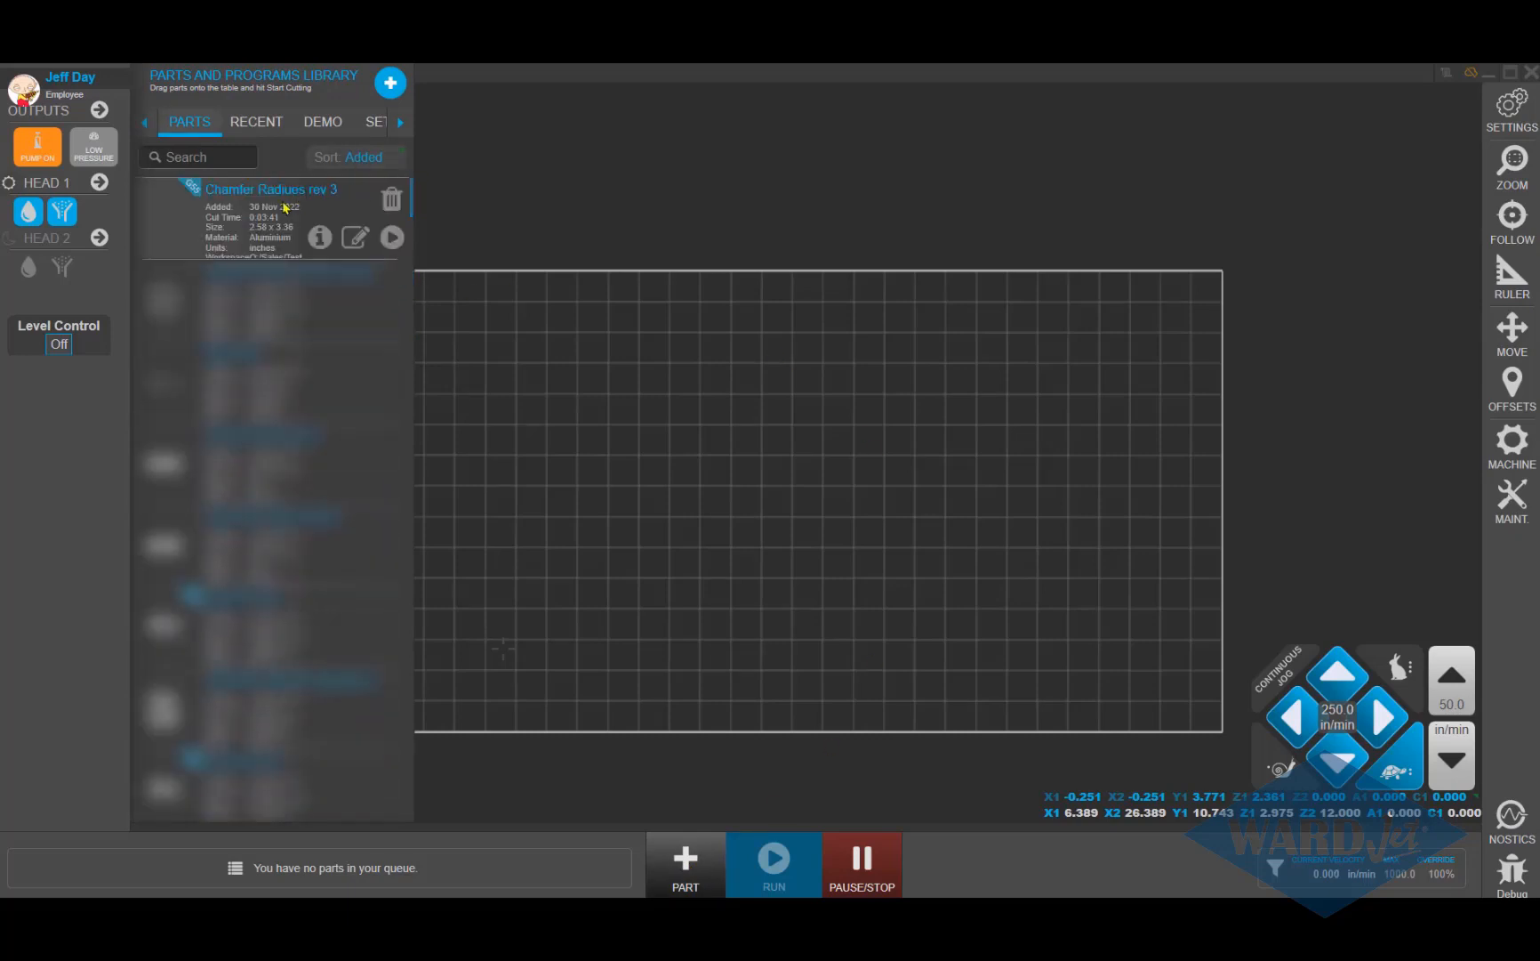
{"action": "left_click", "coordinate": [391, 238]}
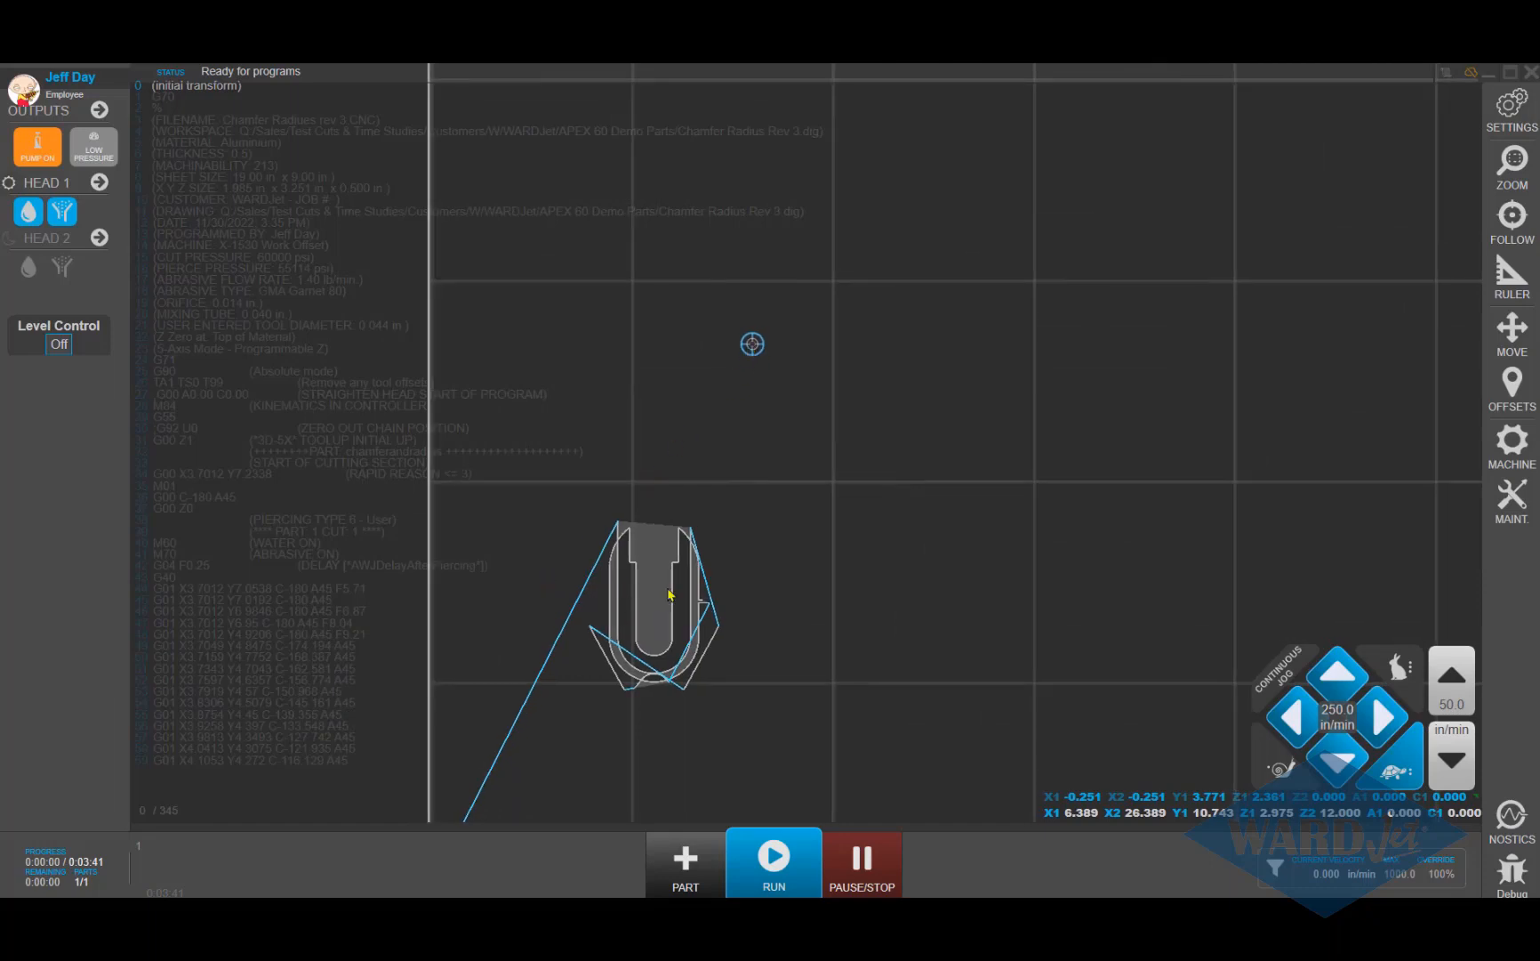
{"action": "scroll", "coordinate": [844, 557], "scroll_direction": "down", "scroll_amount": 3}
{"action": "left_click_drag", "start_coordinate": [842, 556], "coordinate": [751, 567]}
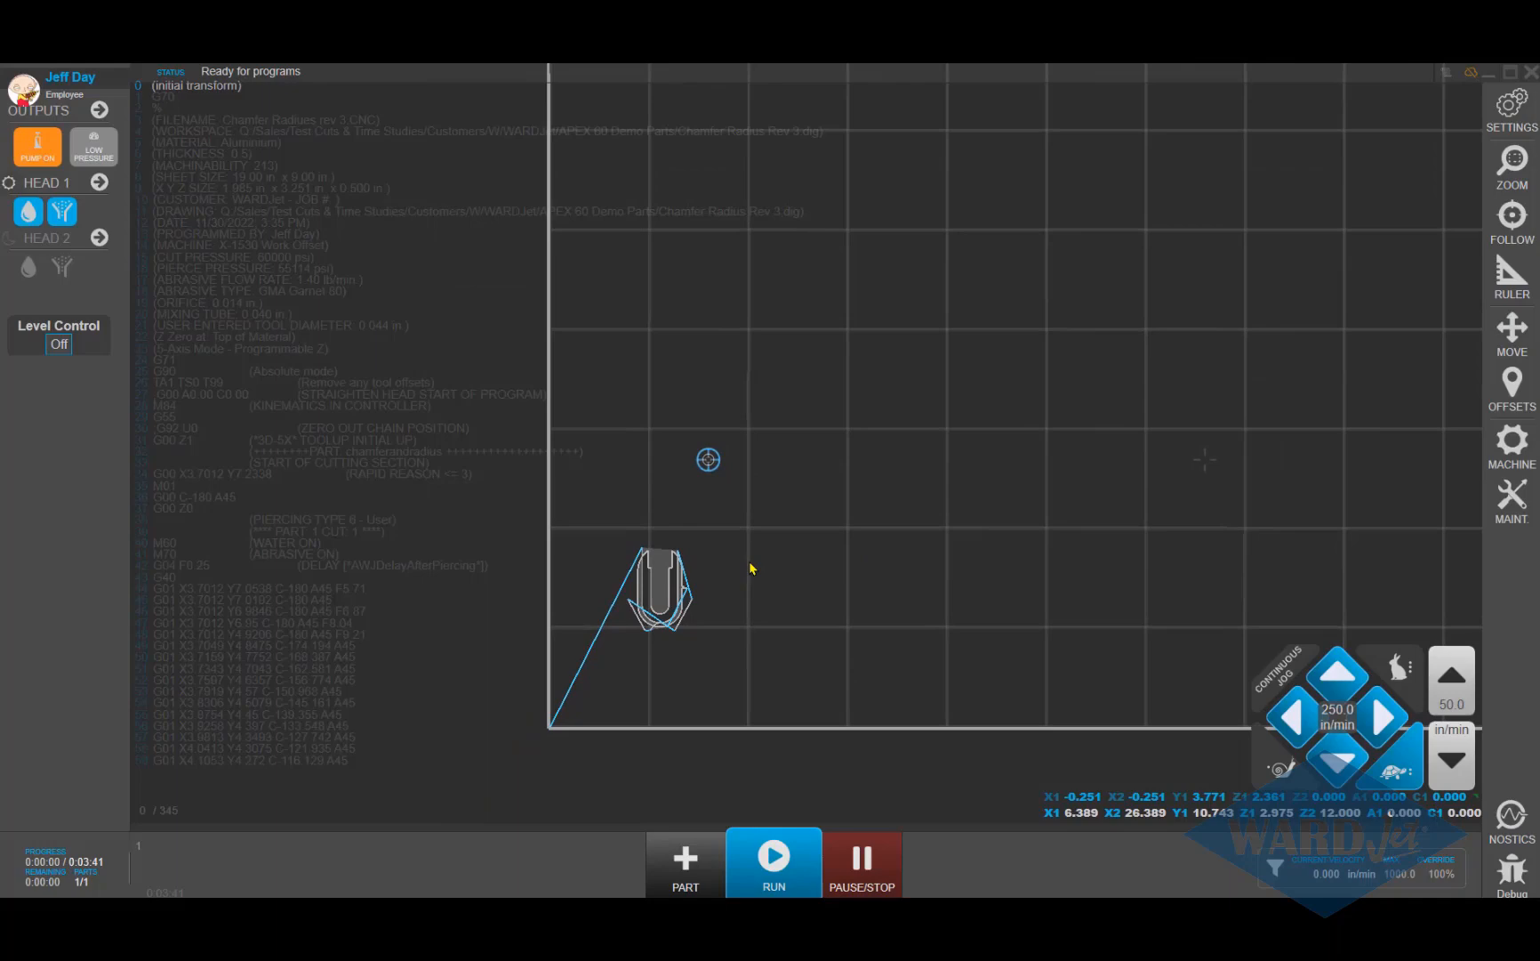